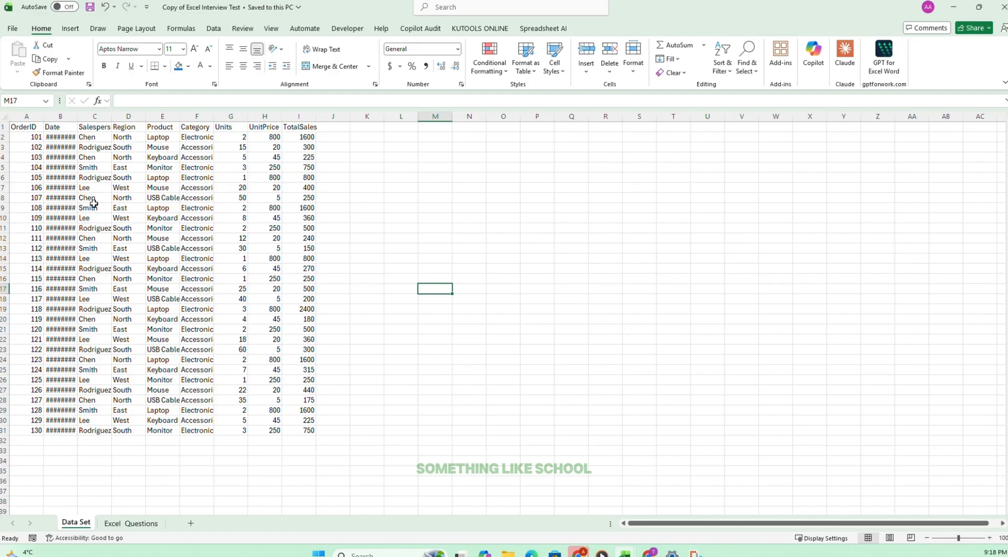
# Check the first task on the Excel Questions sheet and hide the gridlines on the Data Set sheet.
pyautogui.click(125, 523)
pyautogui.click(79, 139)
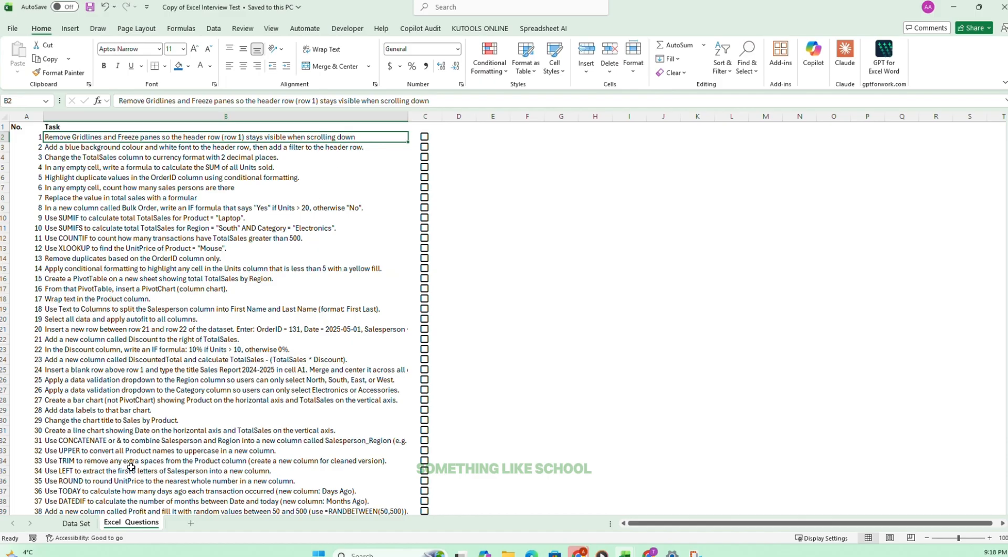
pyautogui.click(78, 523)
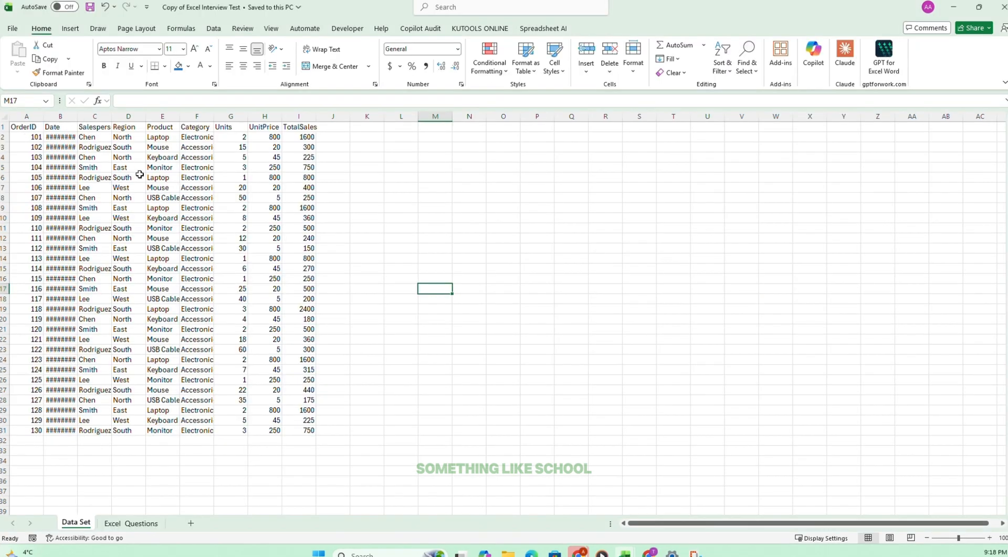
pyautogui.click(140, 174)
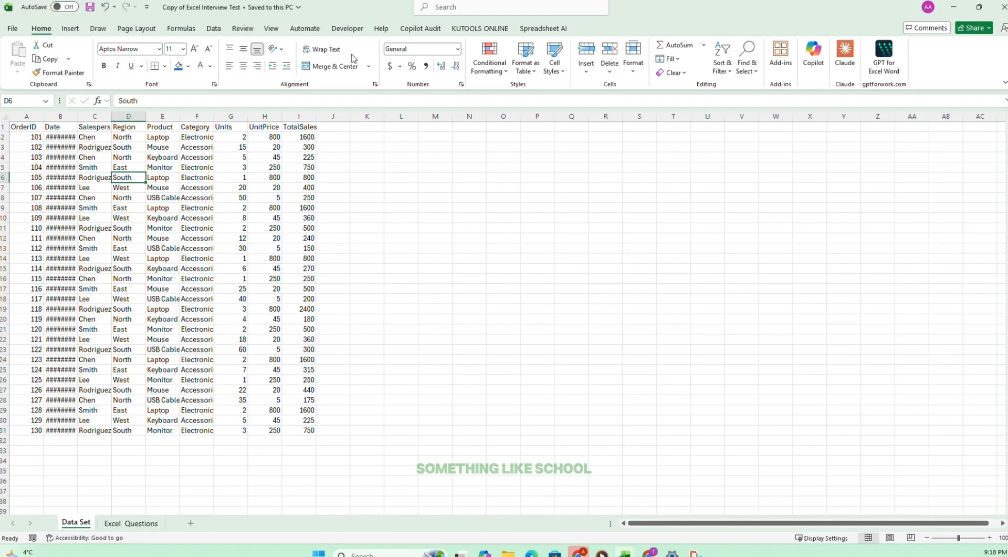
pyautogui.click(270, 30)
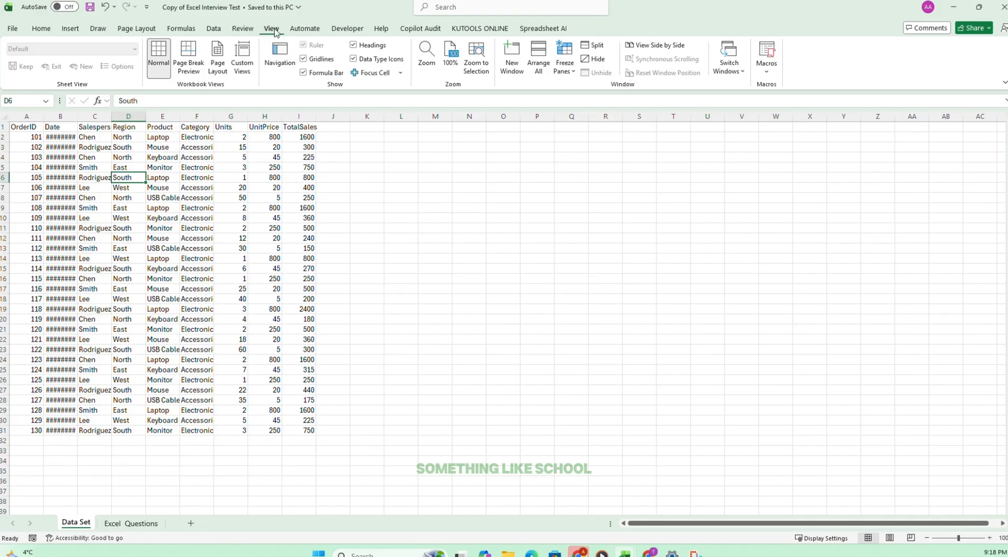
pyautogui.click(303, 59)
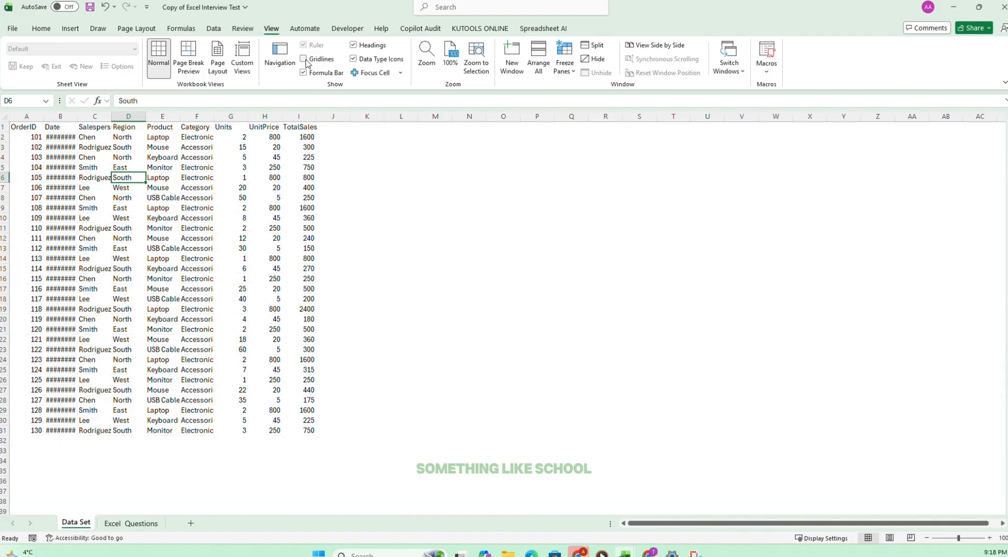
# Freeze the top row of the Data Set sheet so the headers stay in view, and check it by scrolling.
pyautogui.click(141, 523)
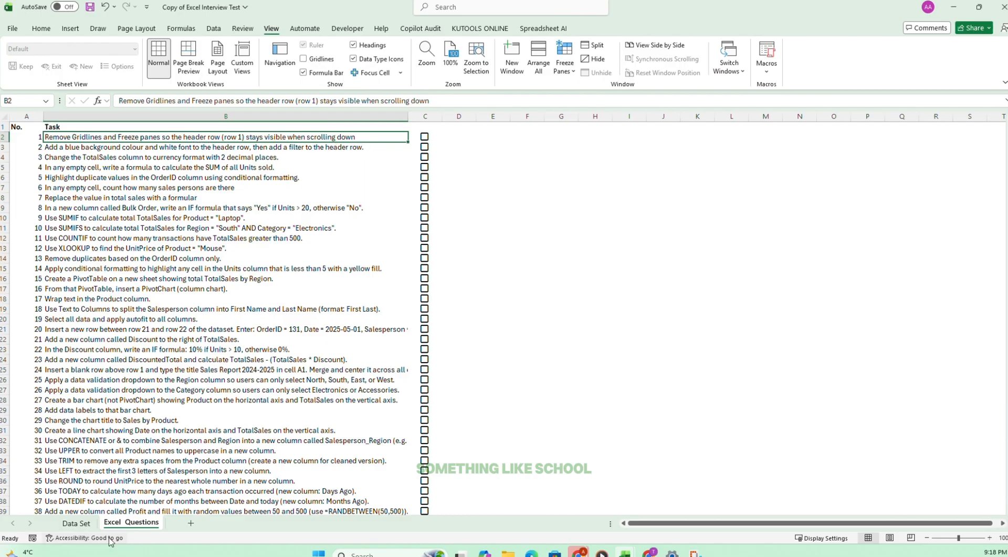
pyautogui.click(84, 523)
pyautogui.moveTo(32, 125); pyautogui.dragTo(304, 126)
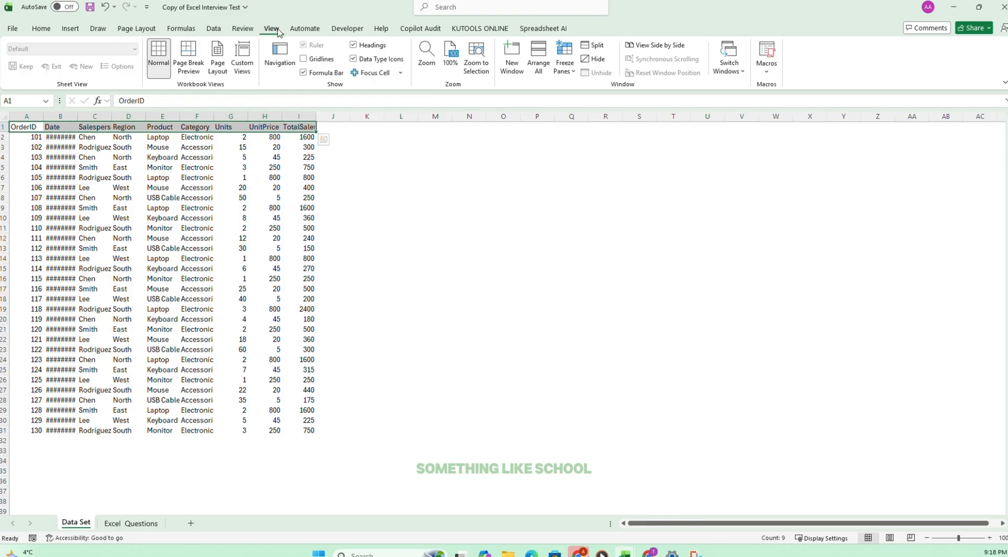
pyautogui.click(565, 65)
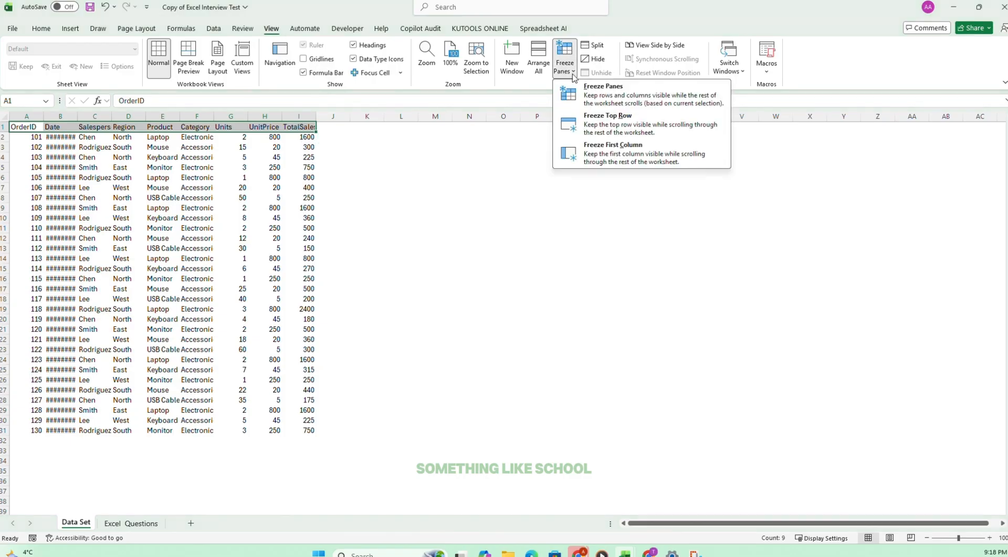
pyautogui.click(616, 124)
pyautogui.scroll(-8, 144, 313)
pyautogui.scroll(8, 137, 268)
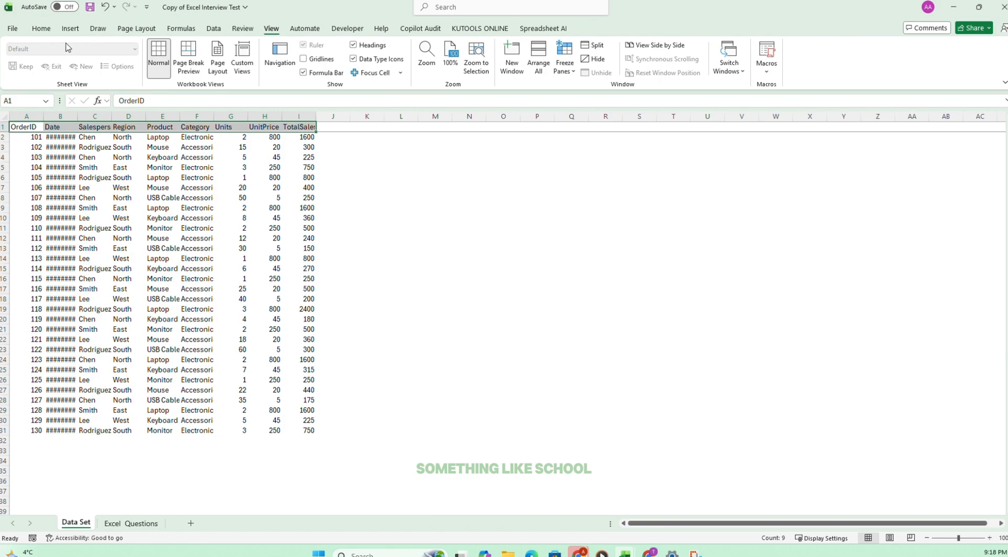
# Tick off task 1 on the Excel Questions sheet and select task 2.
pyautogui.click(41, 28)
pyautogui.click(131, 522)
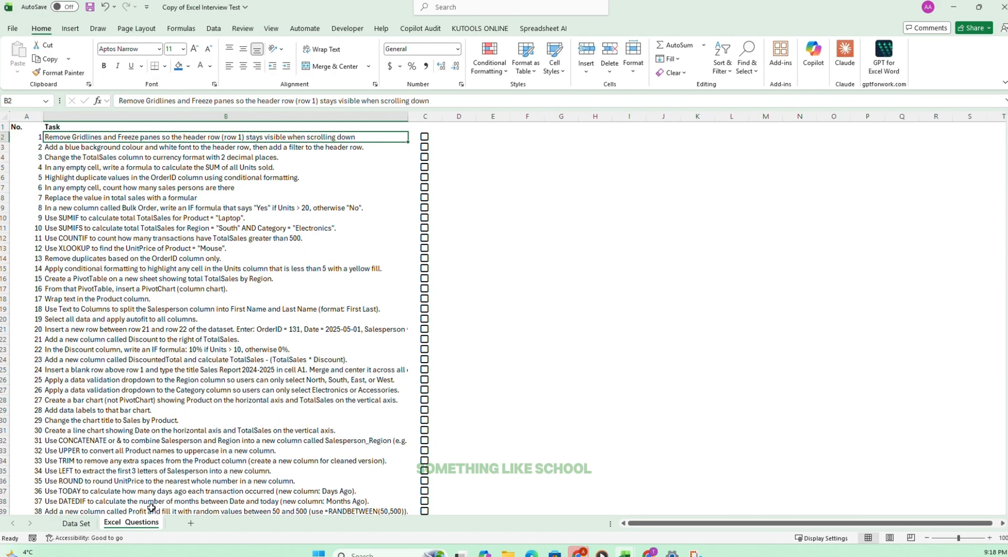
pyautogui.click(425, 138)
pyautogui.click(55, 146)
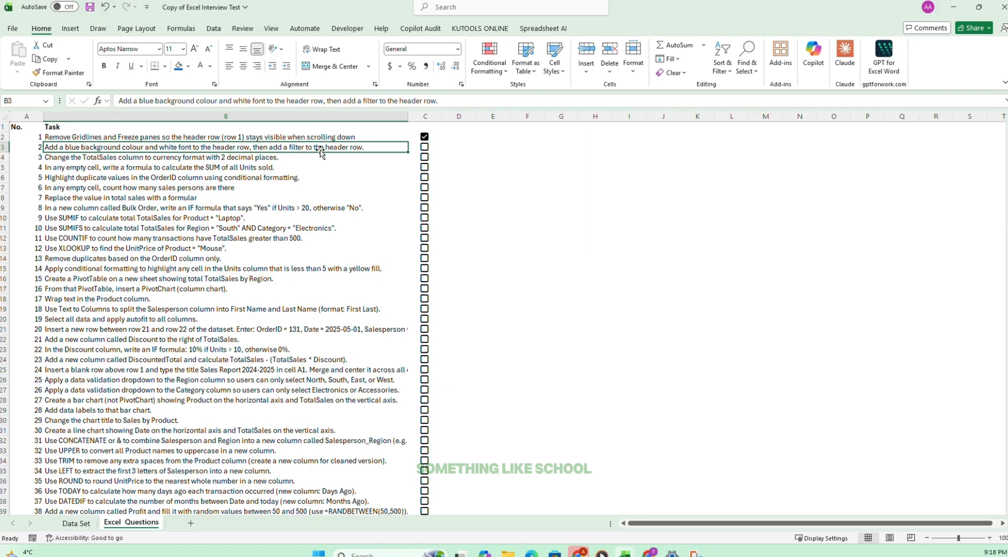
# Fill the header cells A1:I1 on the Data Set sheet with the standard blue colour.
pyautogui.click(84, 523)
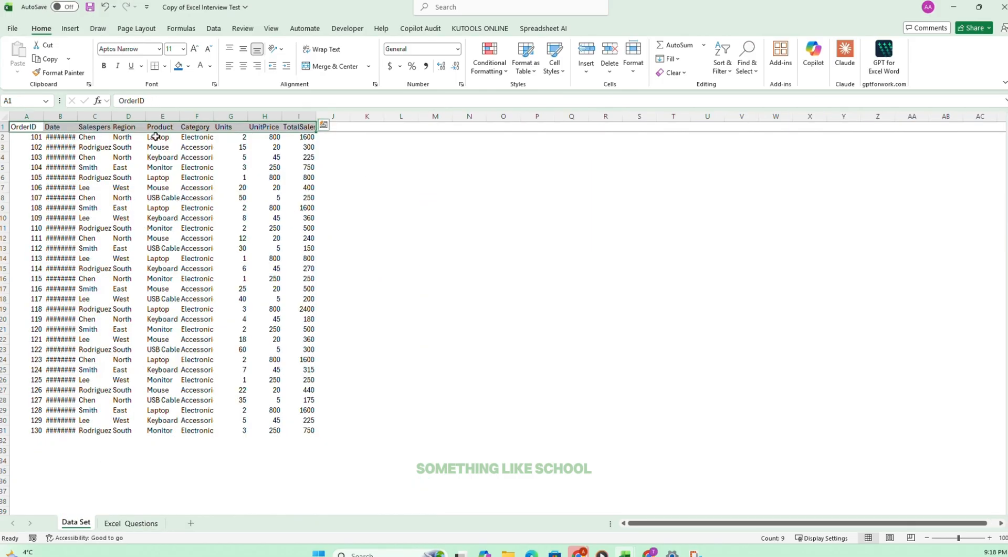
pyautogui.moveTo(33, 125); pyautogui.dragTo(315, 127)
pyautogui.click(189, 67)
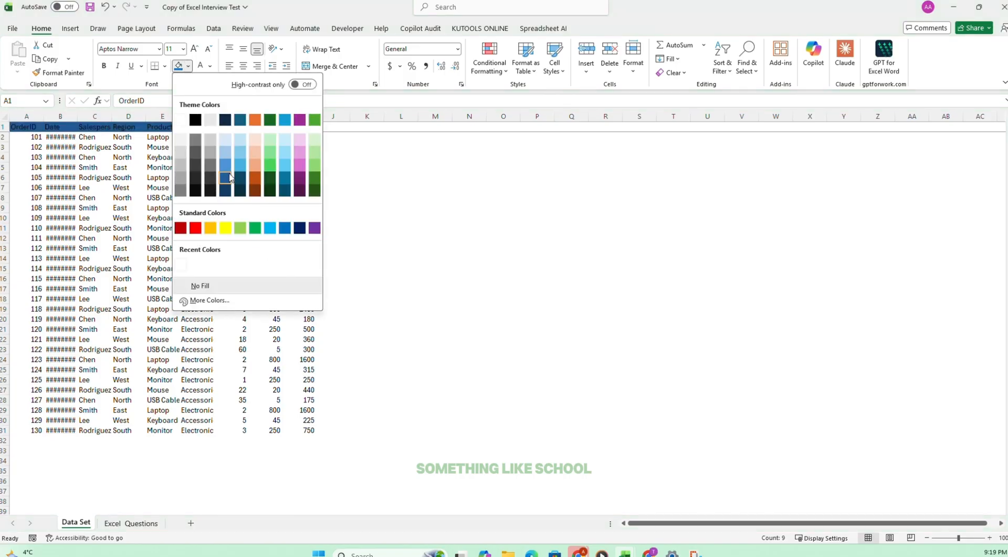
pyautogui.click(282, 228)
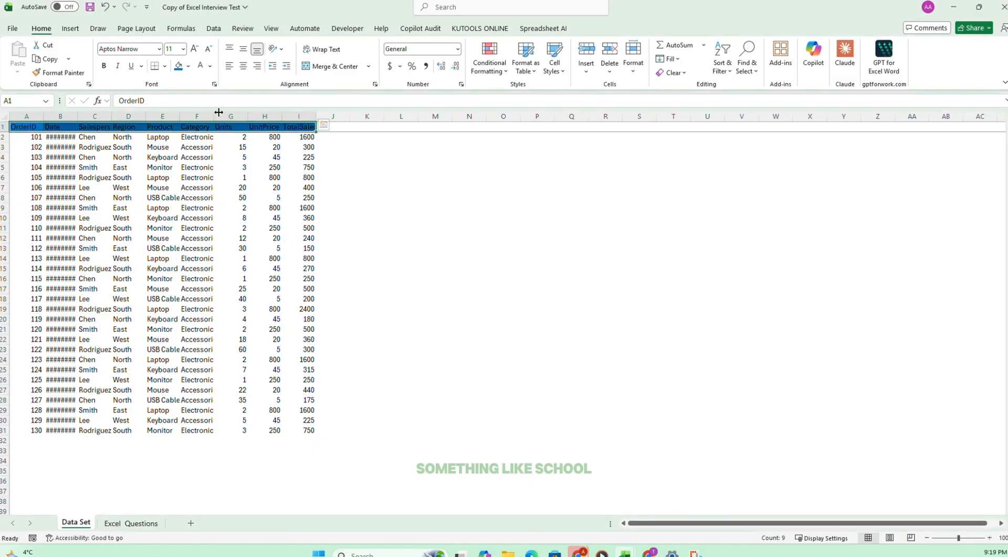
# Make the header row text white and bold.
pyautogui.click(210, 66)
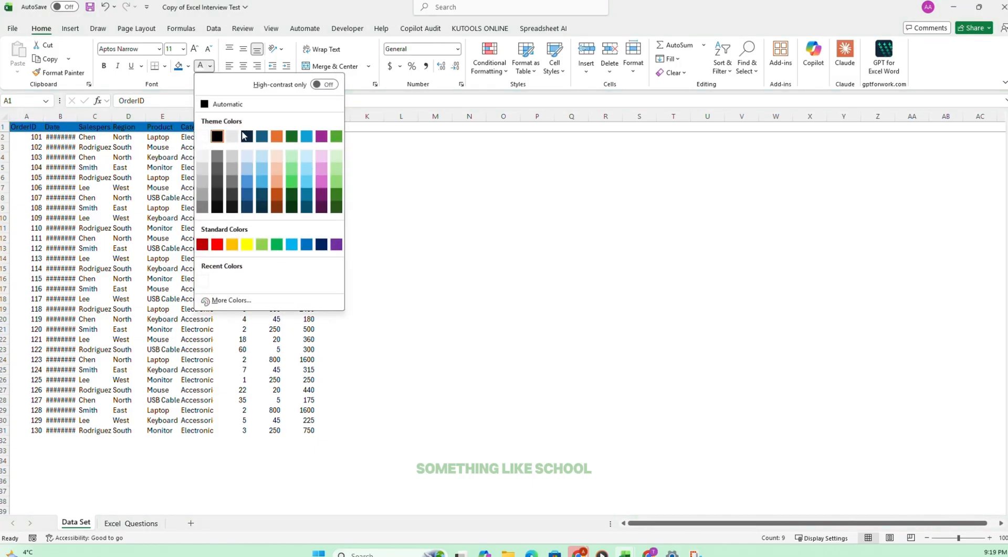
pyautogui.click(204, 136)
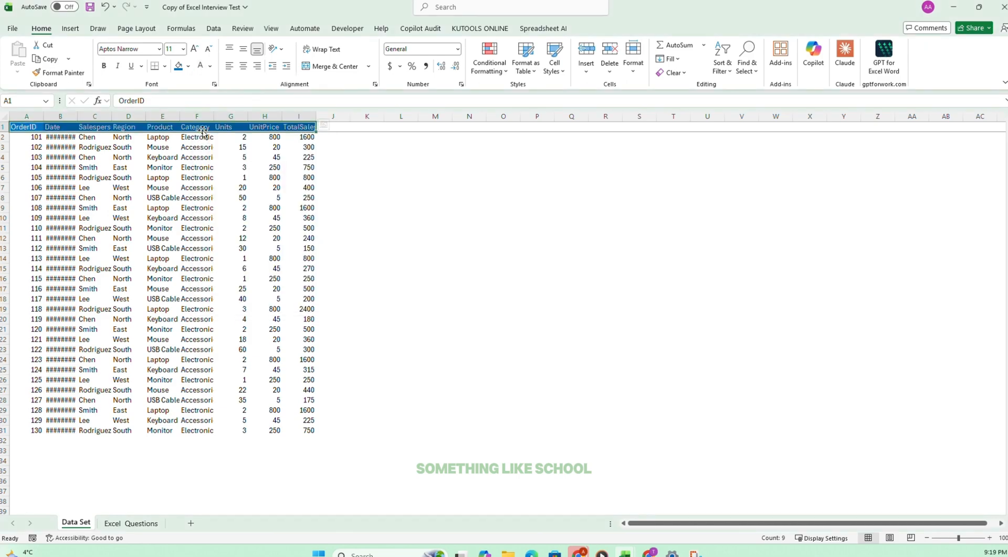
pyautogui.click(104, 65)
# Recheck task 2 on the Excel Questions sheet and add a filter to the Data Set header row.
pyautogui.click(131, 523)
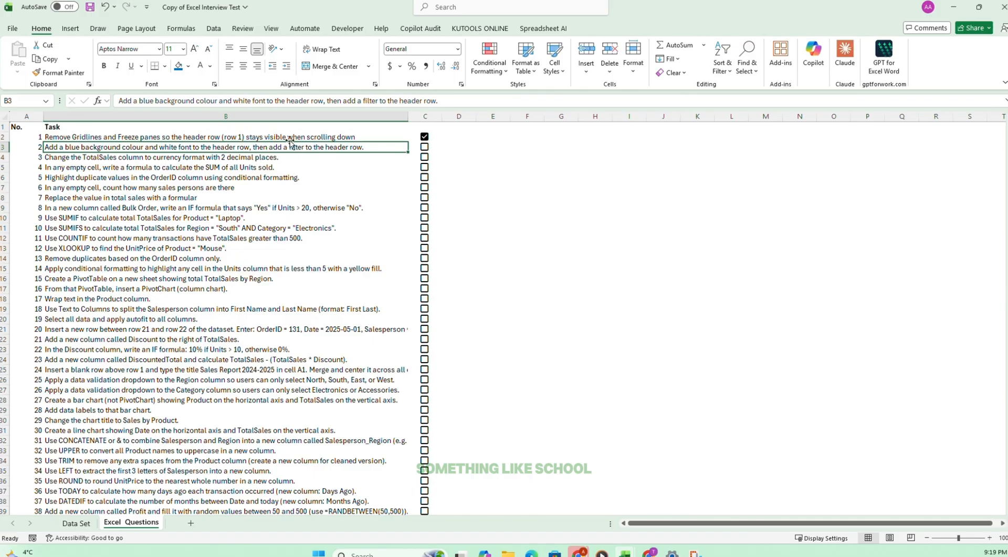
pyautogui.click(82, 522)
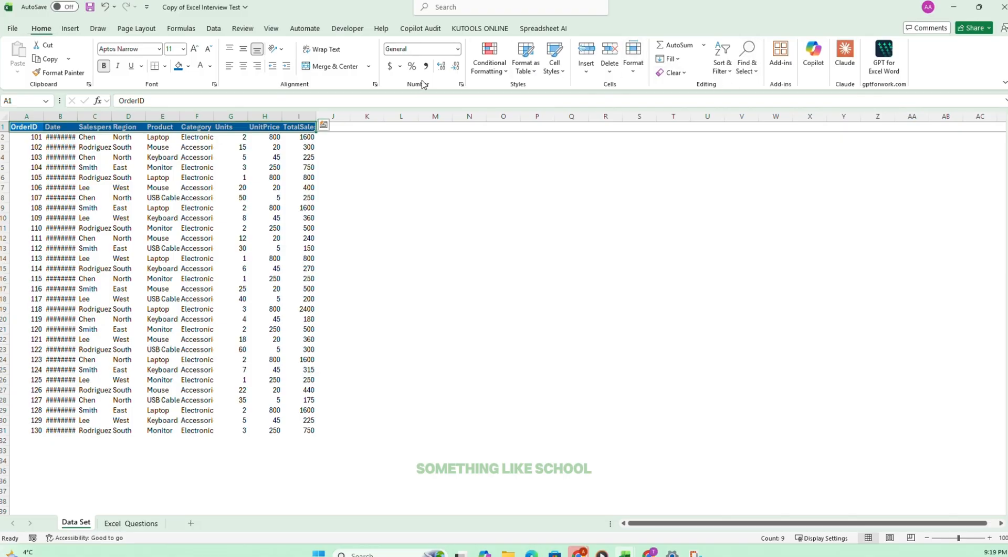
pyautogui.click(727, 79)
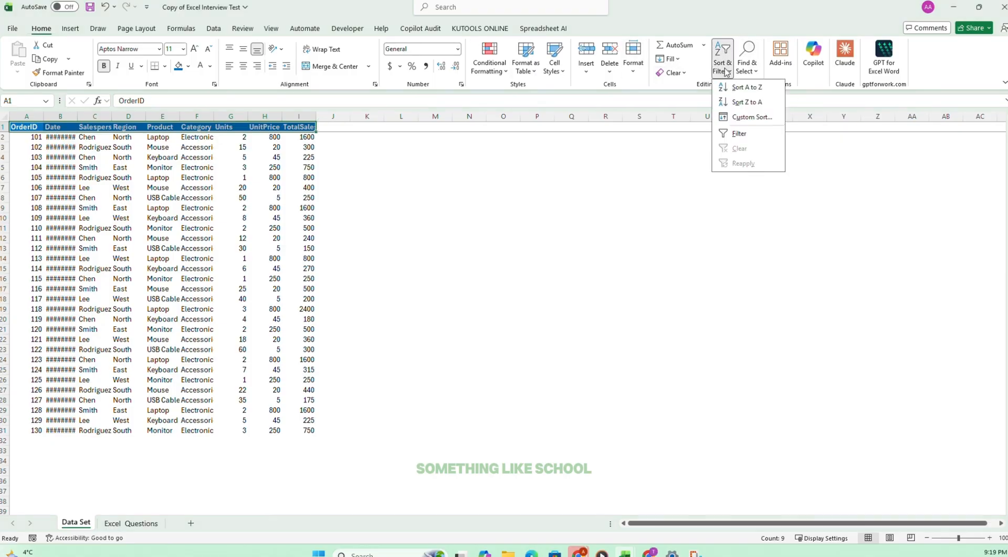
pyautogui.click(743, 133)
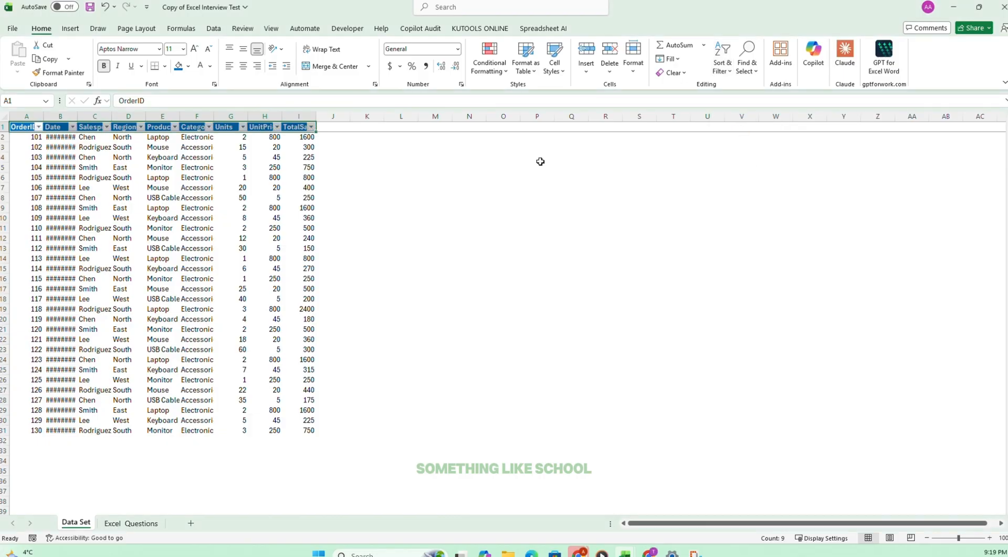
pyautogui.click(233, 179)
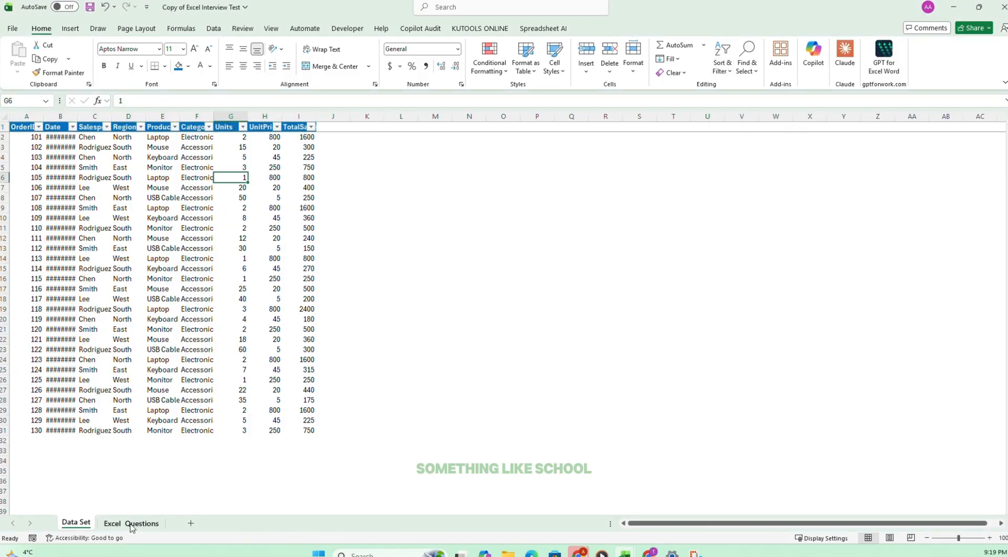
# Tick off task 2 on the Excel Questions sheet and select task 3.
pyautogui.click(131, 524)
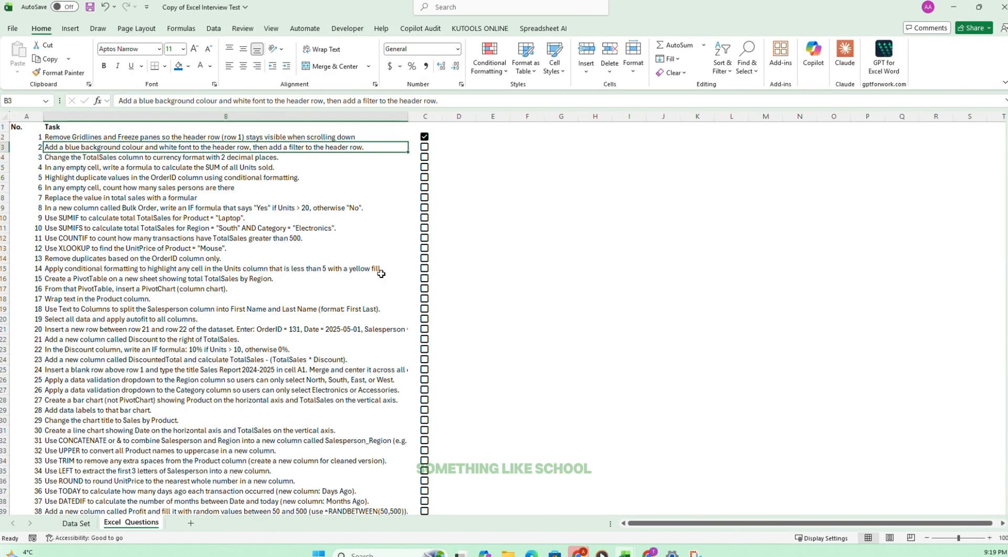
pyautogui.click(424, 148)
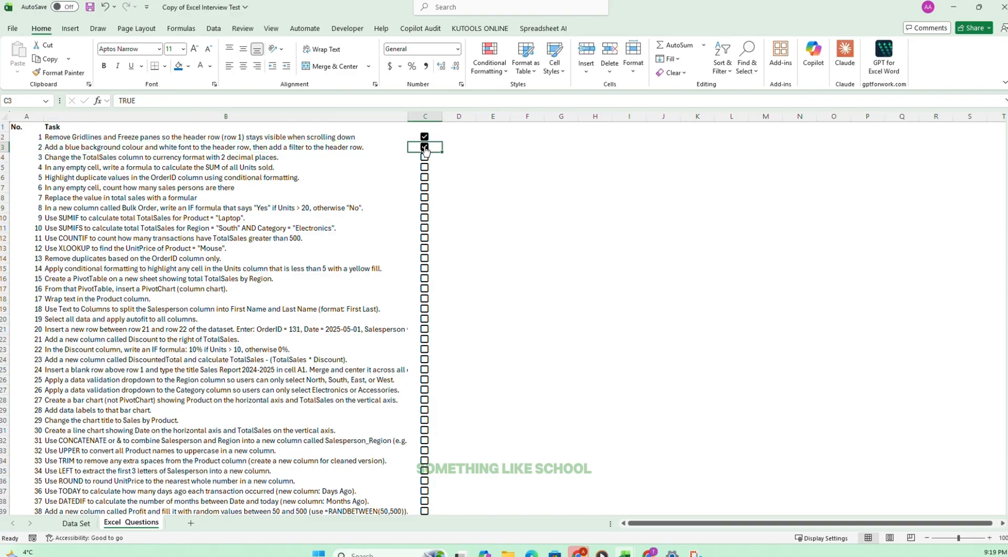
pyautogui.click(73, 157)
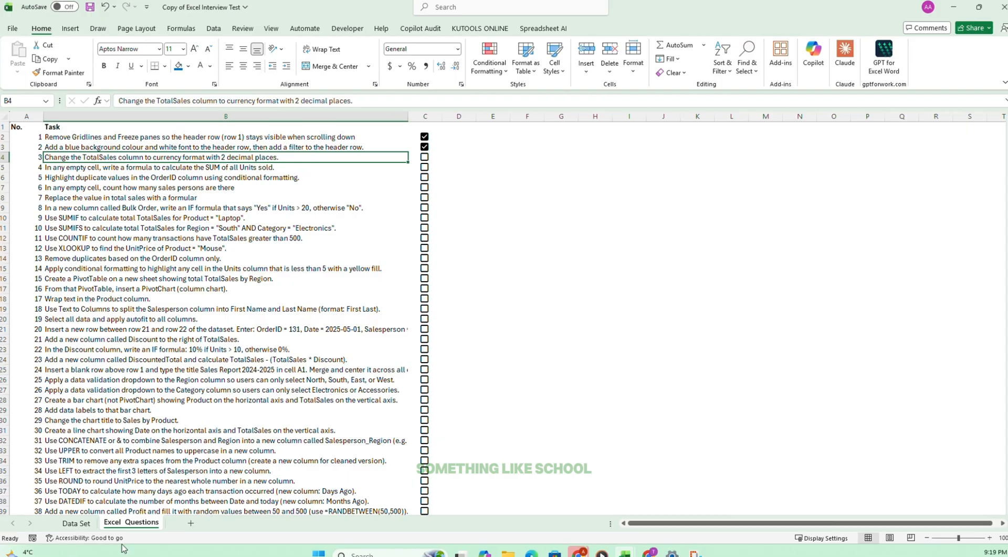
# Format the TotalSales values in I2:I31 of the Data Set sheet as Currency with two decimal places.
pyautogui.click(80, 522)
pyautogui.click(304, 137)
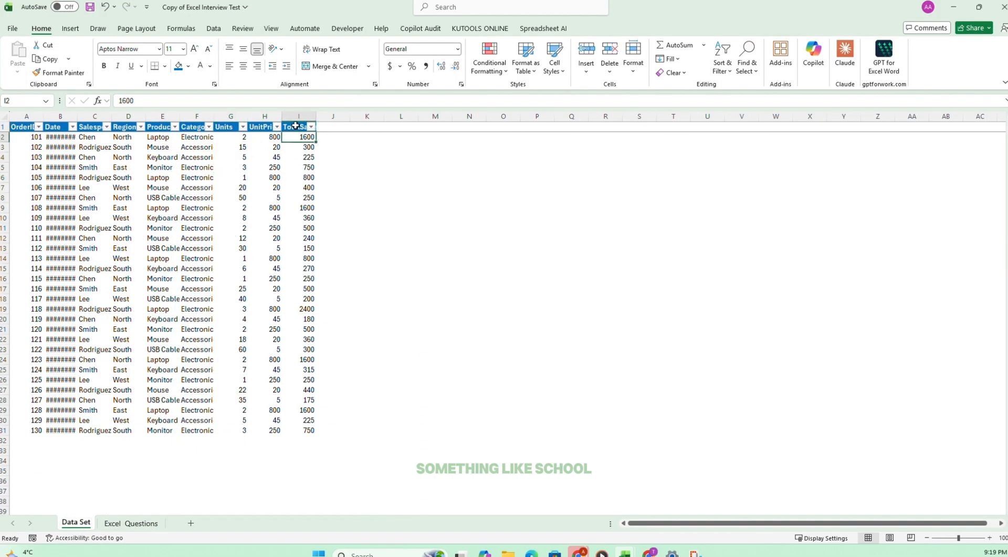
pyautogui.moveTo(299, 138); pyautogui.dragTo(299, 431)
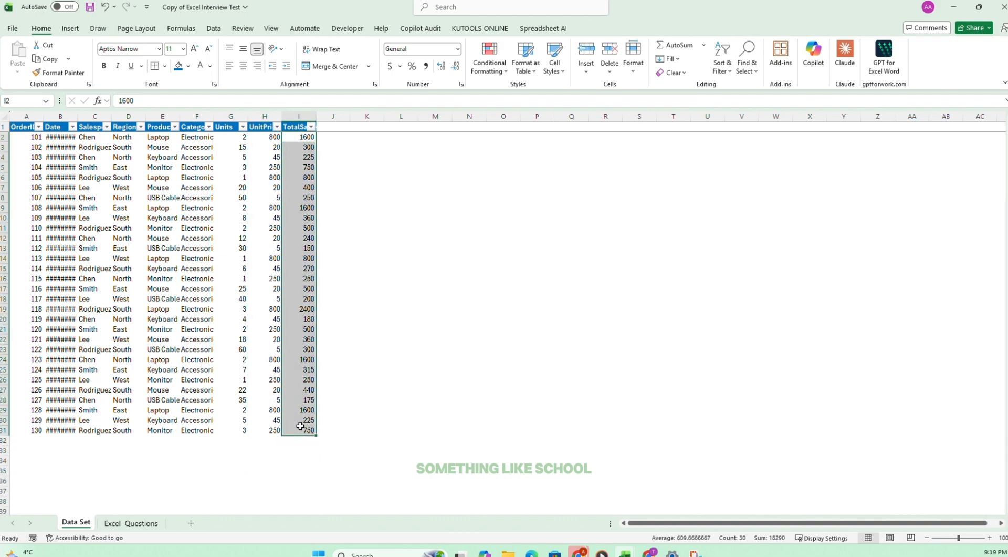
pyautogui.click(459, 54)
pyautogui.click(423, 122)
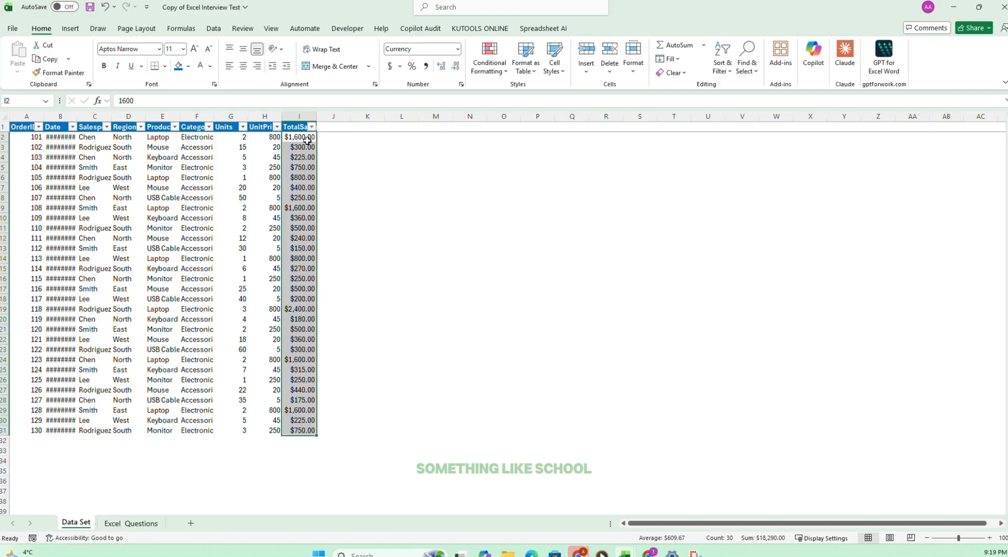
# Try showing the TotalSales values with four decimal places and return them to two.
pyautogui.click(442, 68)
pyautogui.click(442, 67)
pyautogui.click(455, 67)
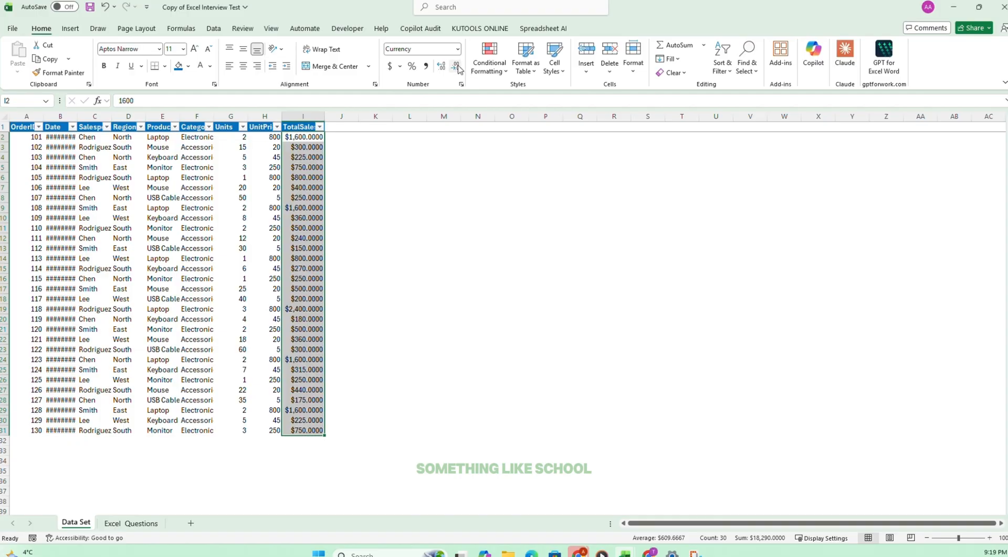
pyautogui.click(456, 67)
pyautogui.click(410, 400)
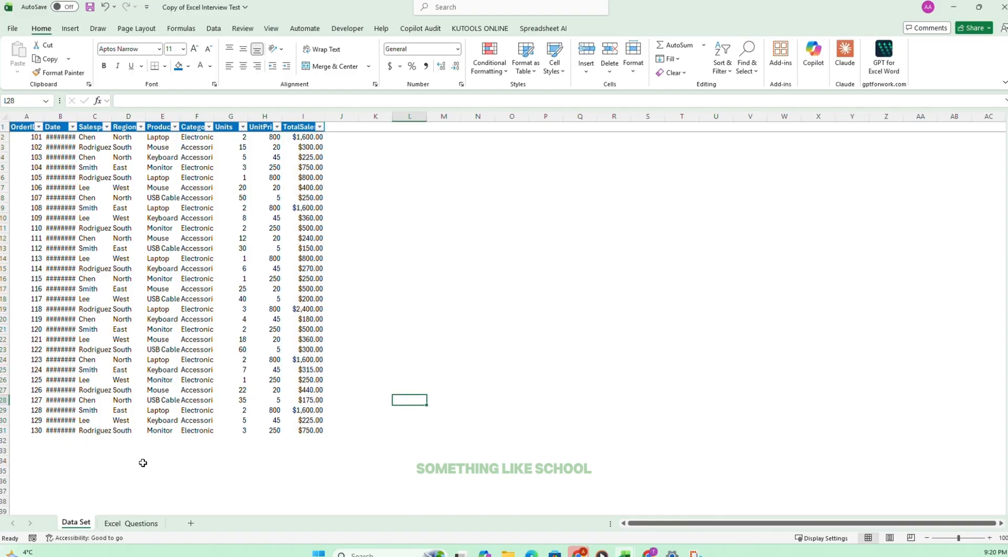
# Tick off task 3 on the Excel Questions sheet and select task 4.
pyautogui.click(131, 522)
pyautogui.click(425, 158)
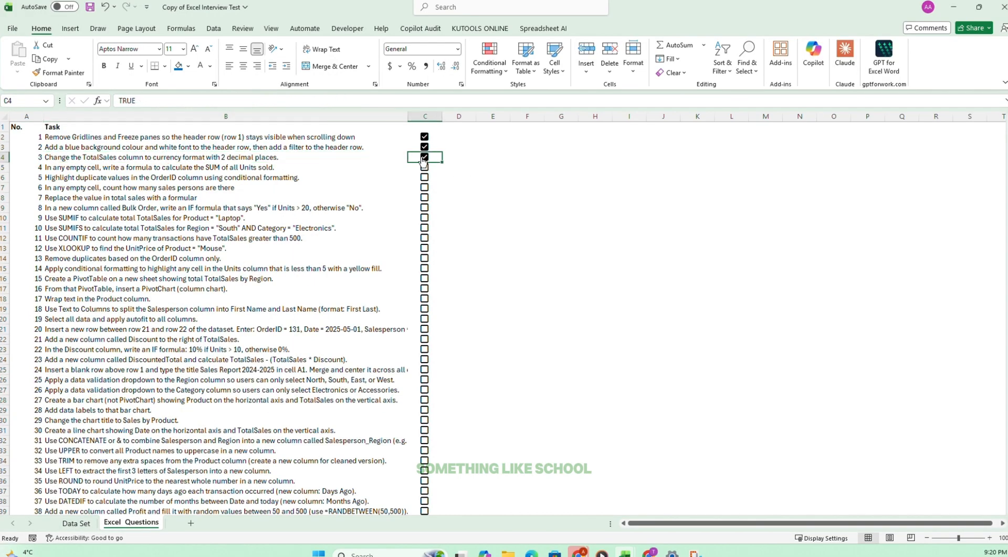
pyautogui.click(55, 168)
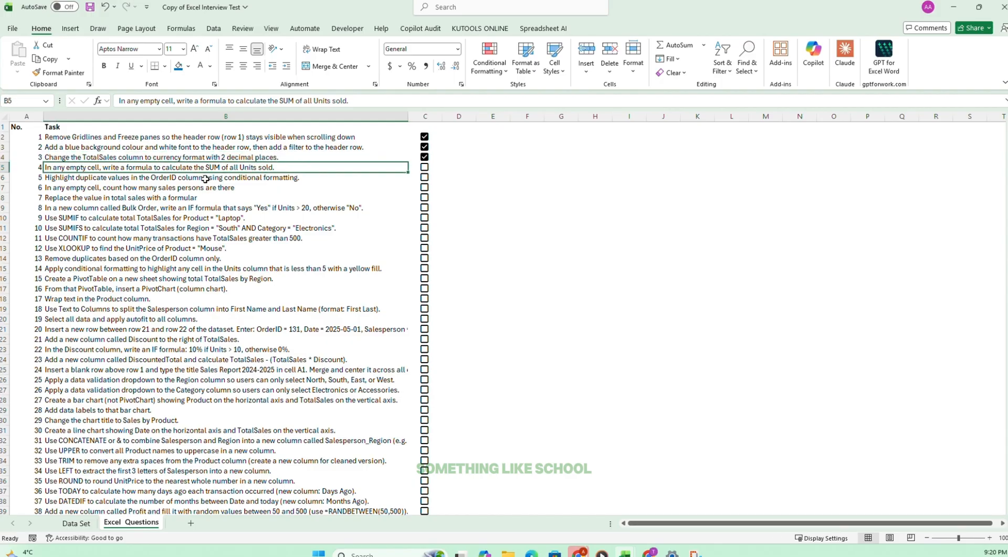
# Label cell B32 on the Data Set sheet "Sum of Total Sales".
pyautogui.click(77, 523)
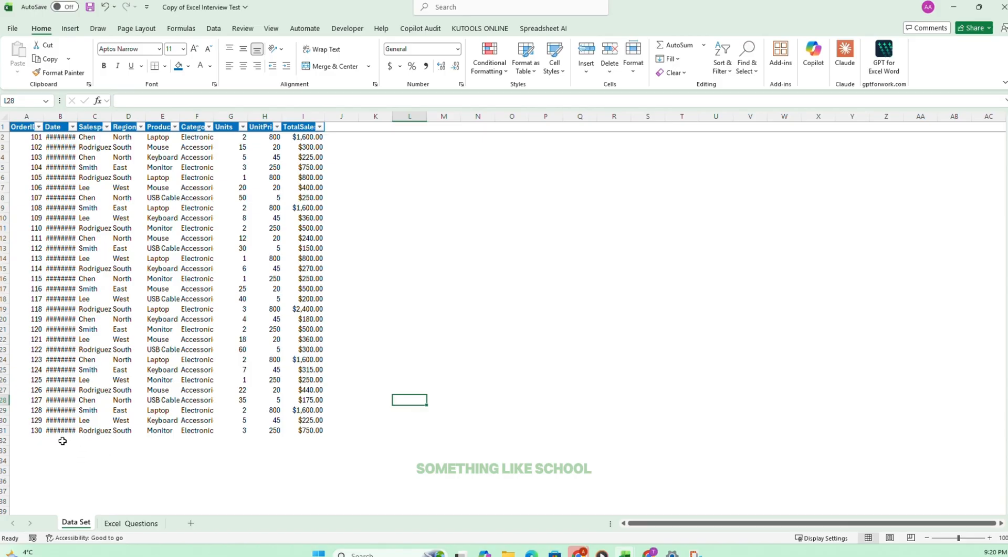
pyautogui.click(60, 440)
pyautogui.write('Sum of Units Sold')
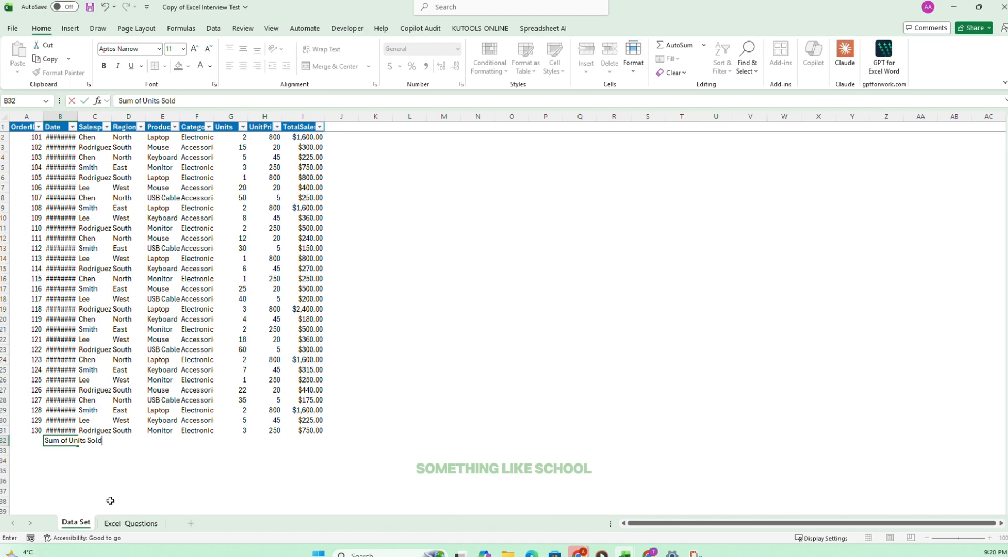
pyautogui.moveTo(143, 101); pyautogui.dragTo(248, 101)
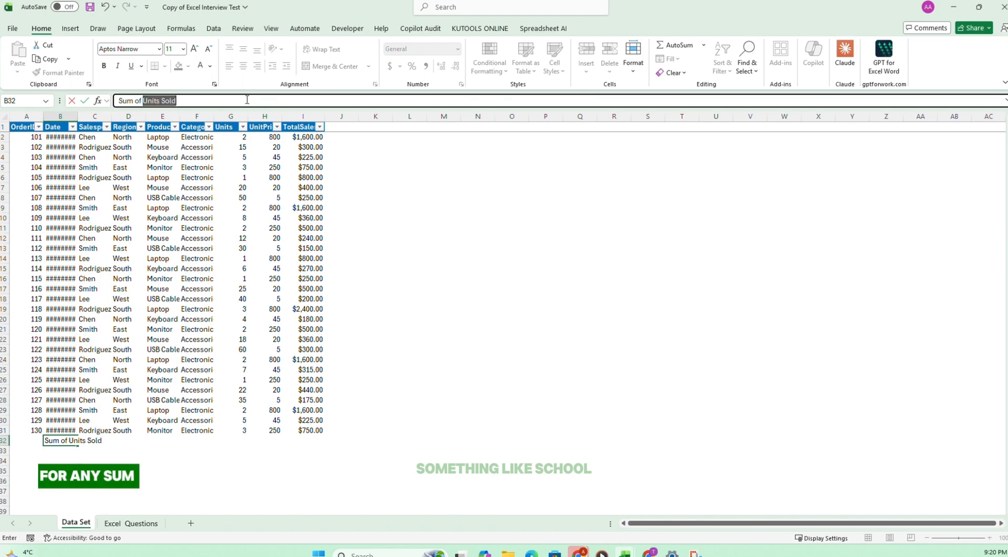
pyautogui.write('total Sales')
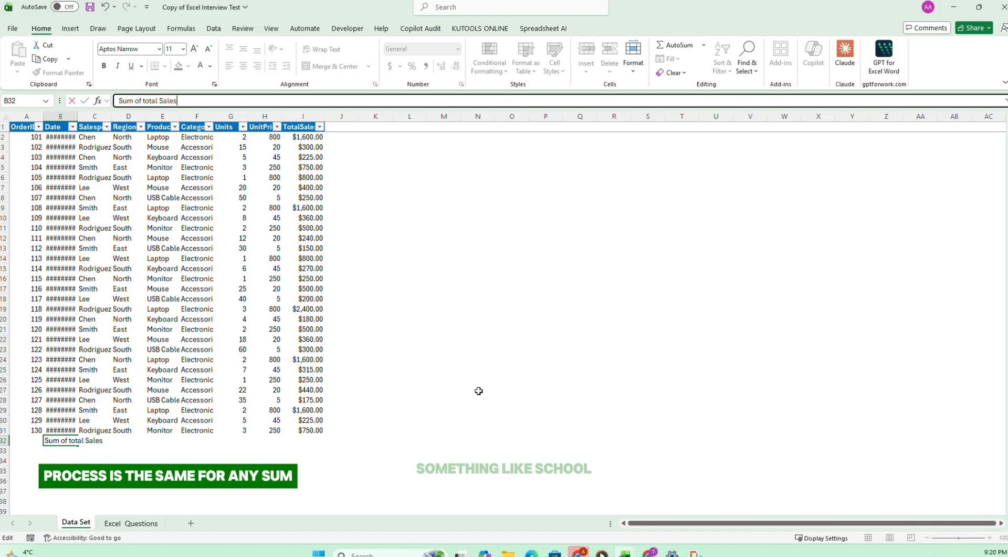
# Enter the formula =SUM(I2:I31) in I32 to total the TotalSales column.
pyautogui.click(303, 440)
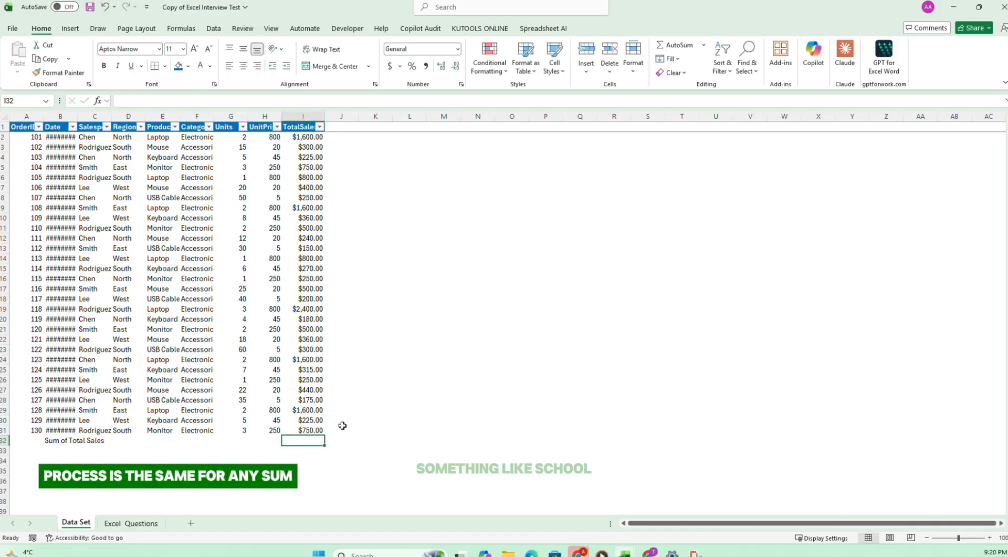
pyautogui.write('=sum')
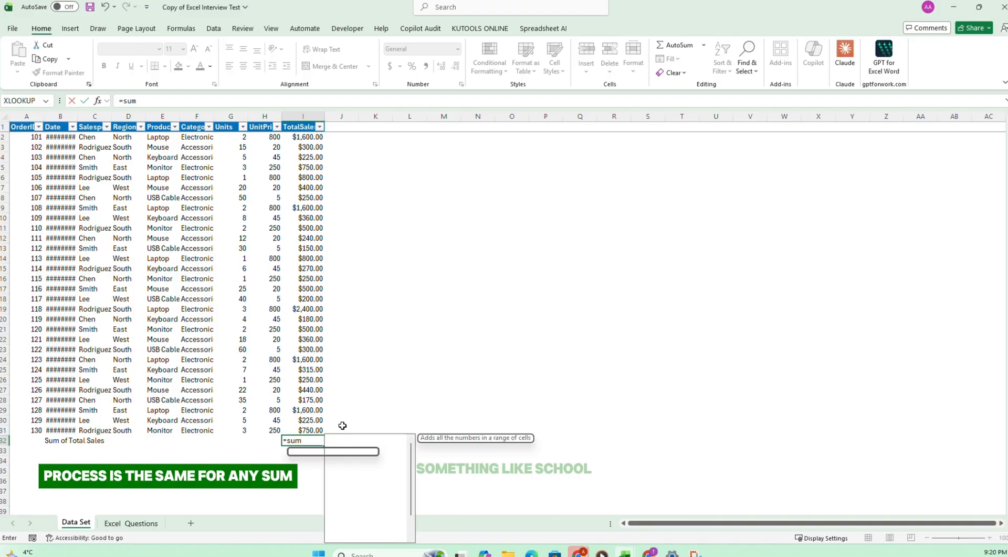
pyautogui.press('Tab')
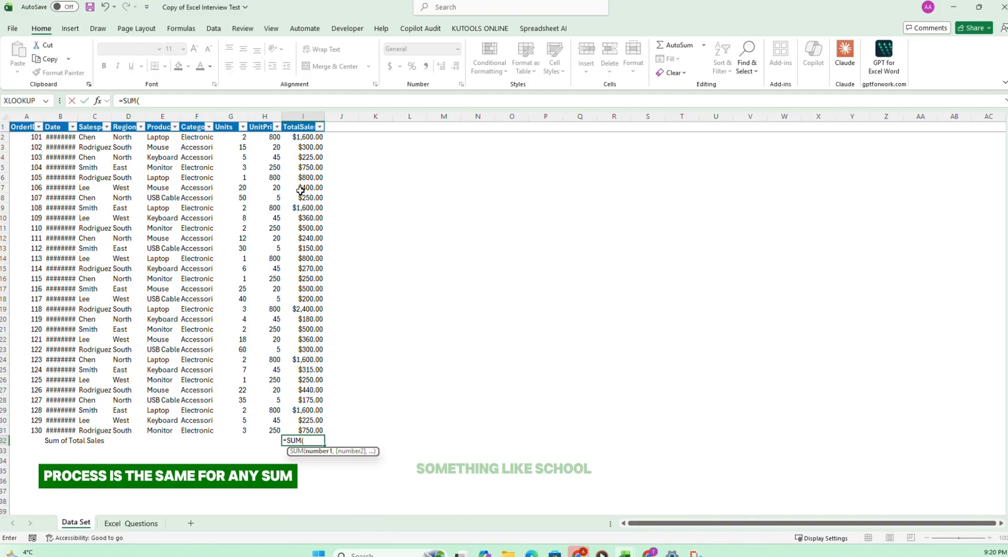
pyautogui.moveTo(305, 138); pyautogui.dragTo(306, 428)
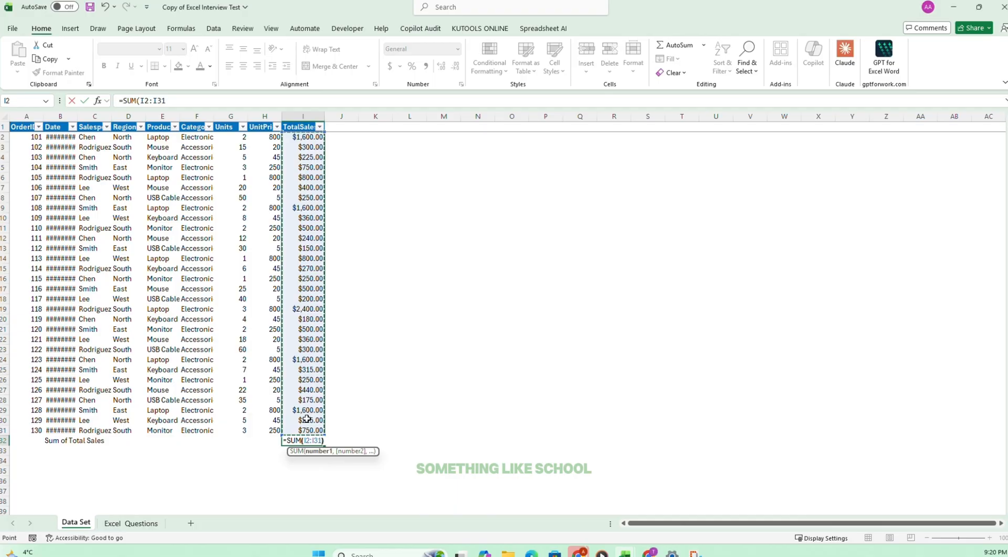
pyautogui.press('Return')
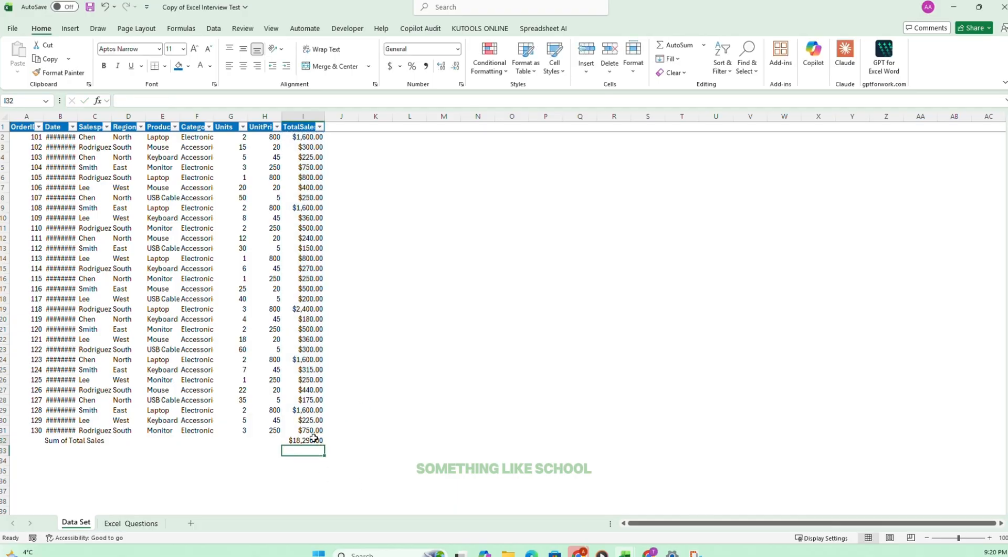
# Replace the formula in I32 with an AutoSum of I2:I31 and make B32:I32 bold.
pyautogui.click(312, 439)
pyautogui.press('Delete')
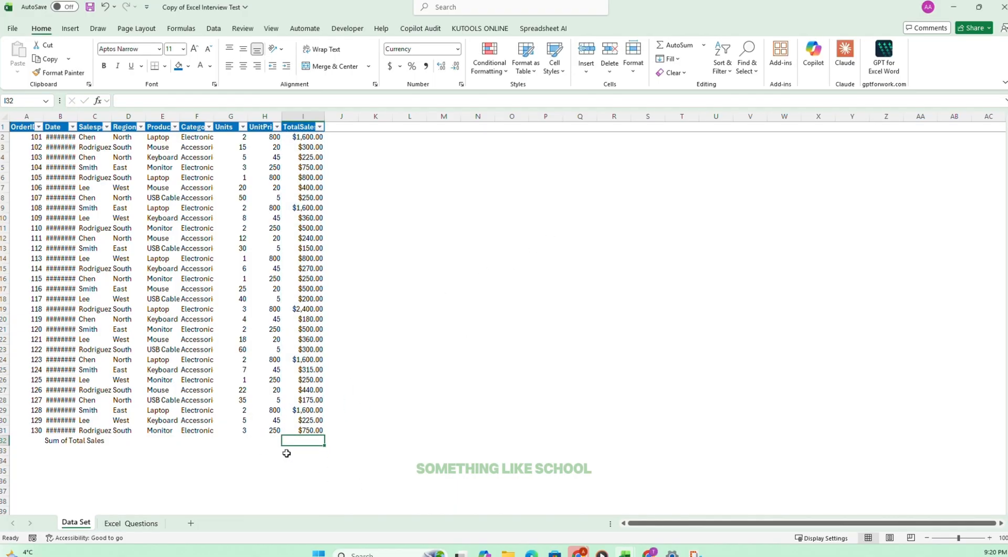
pyautogui.click(671, 47)
pyautogui.press('Return')
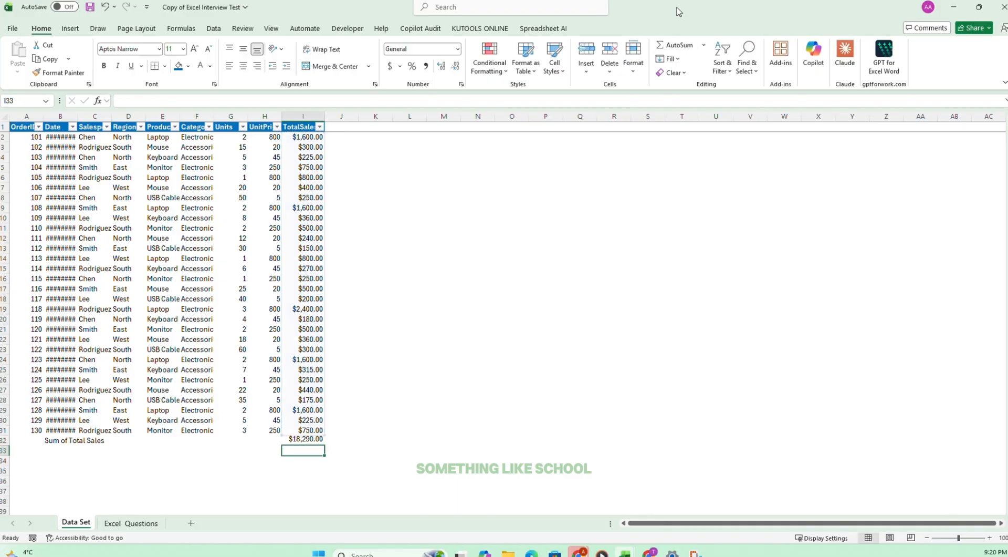
pyautogui.moveTo(300, 440); pyautogui.dragTo(52, 440)
pyautogui.hotkey('ctrl', 'b')
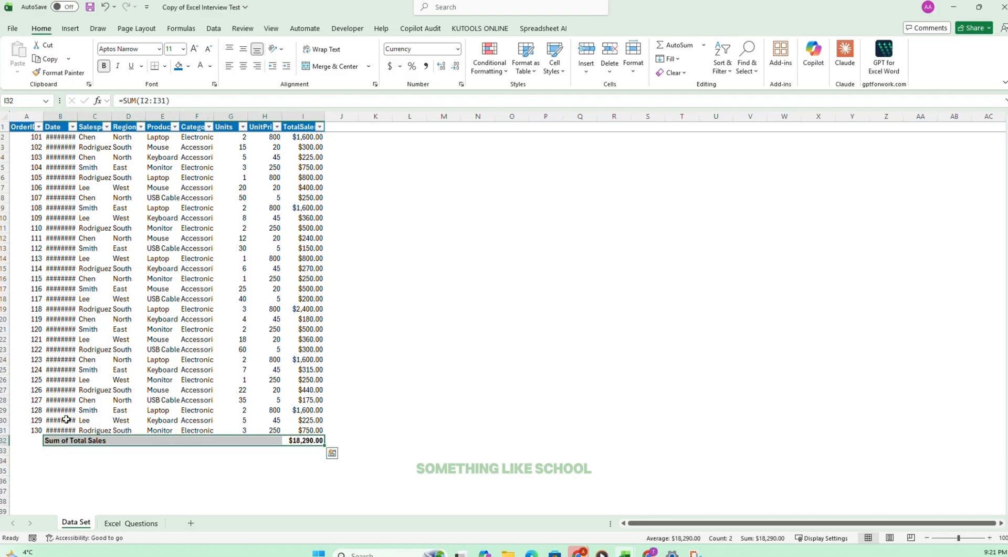
# Tick off task 4 on the Excel Questions sheet and select task 5.
pyautogui.click(132, 523)
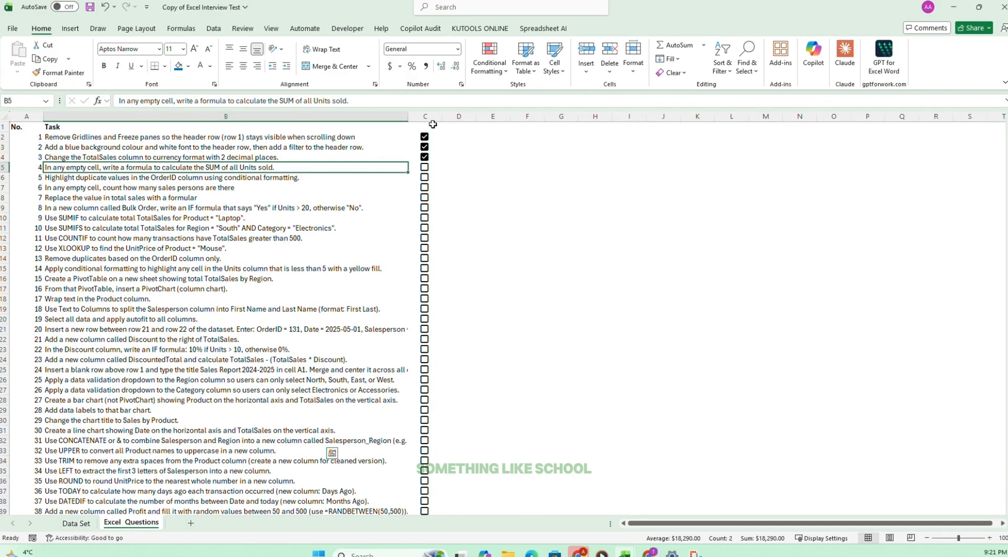
pyautogui.click(424, 168)
pyautogui.click(424, 167)
pyautogui.click(79, 166)
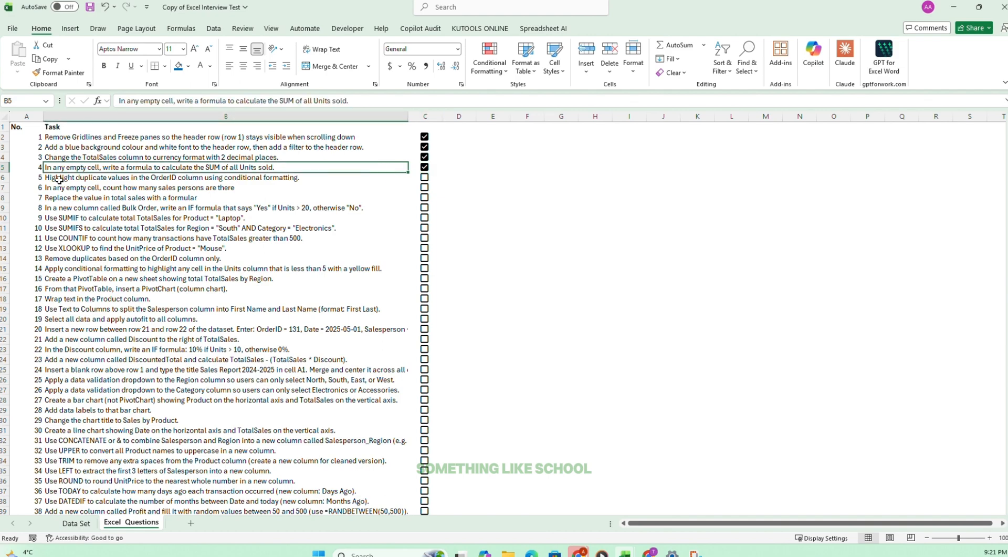
pyautogui.click(58, 179)
pyautogui.click(76, 523)
pyautogui.click(129, 522)
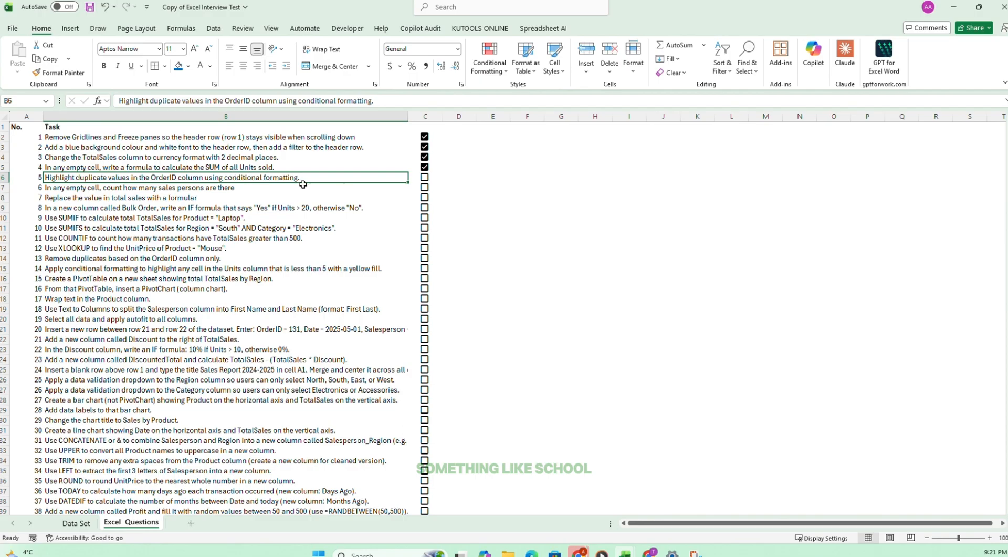
# Highlight duplicate OrderID values in A2:A31 of the Data Set sheet with a light red conditional format.
pyautogui.click(84, 523)
pyautogui.moveTo(31, 135); pyautogui.dragTo(21, 429)
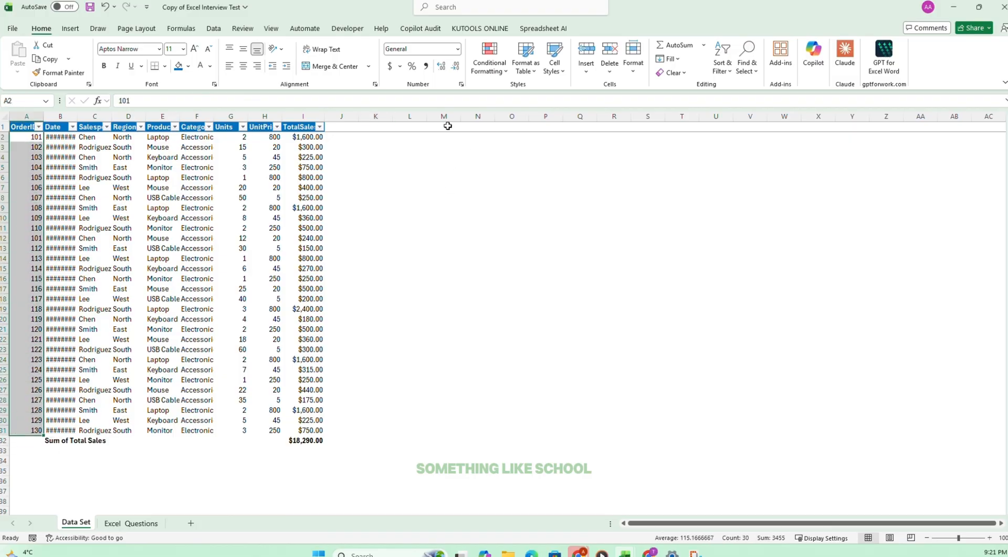
pyautogui.click(491, 67)
pyautogui.moveTo(524, 99)
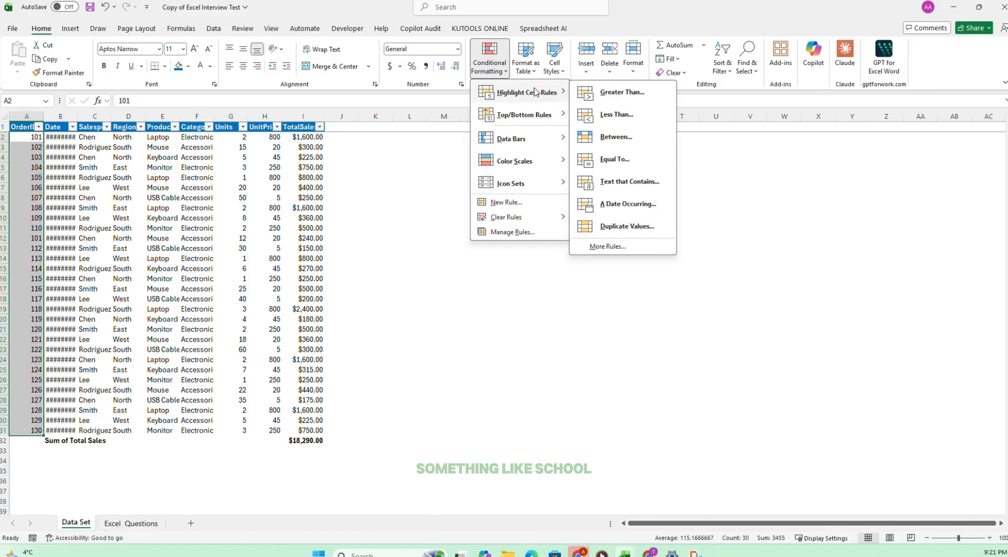
pyautogui.click(631, 226)
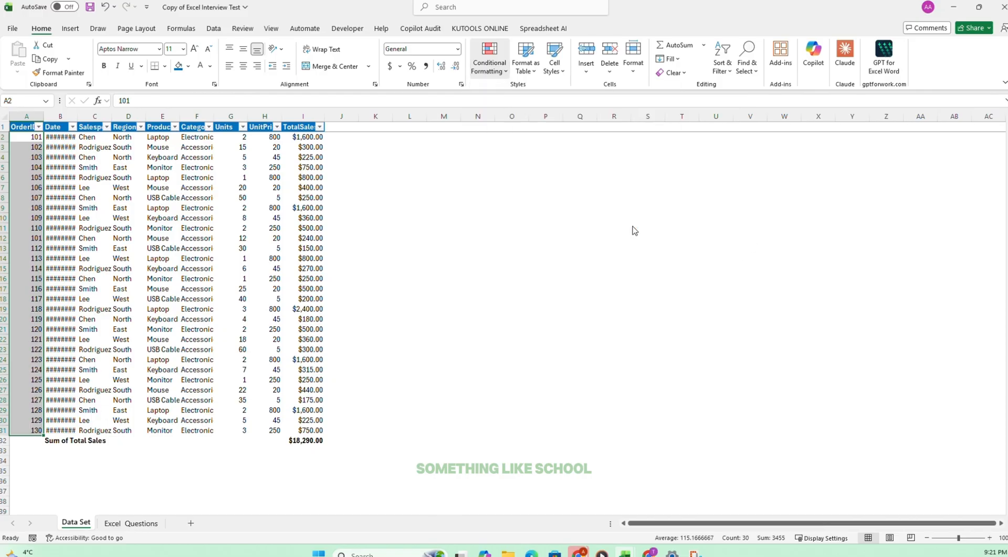
pyautogui.click(461, 160)
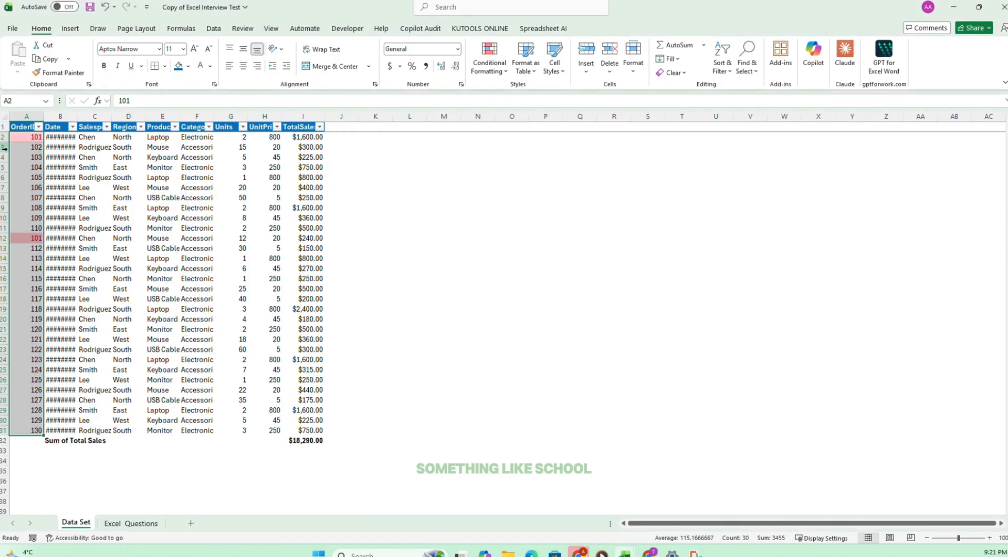
pyautogui.moveTo(27, 136); pyautogui.dragTo(19, 362)
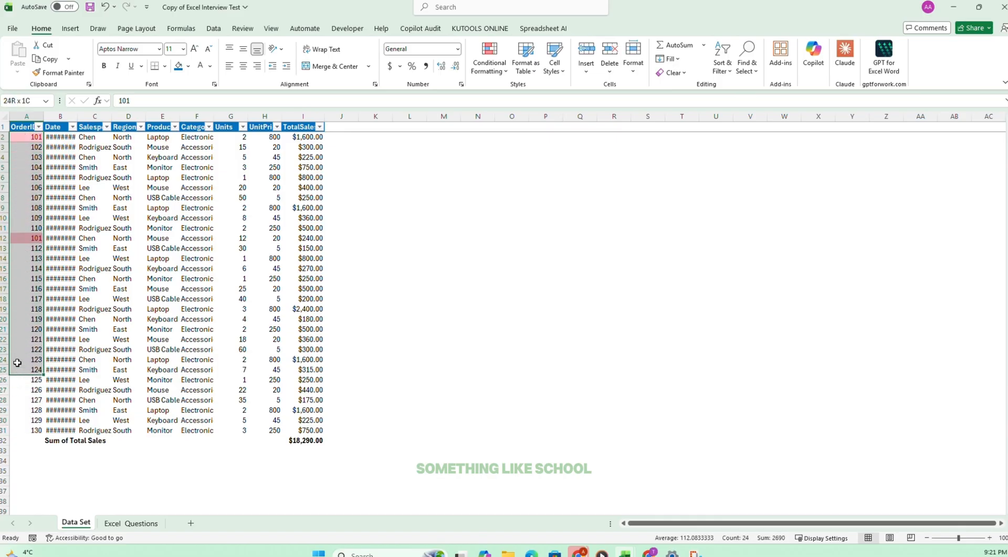
pyautogui.click(27, 140)
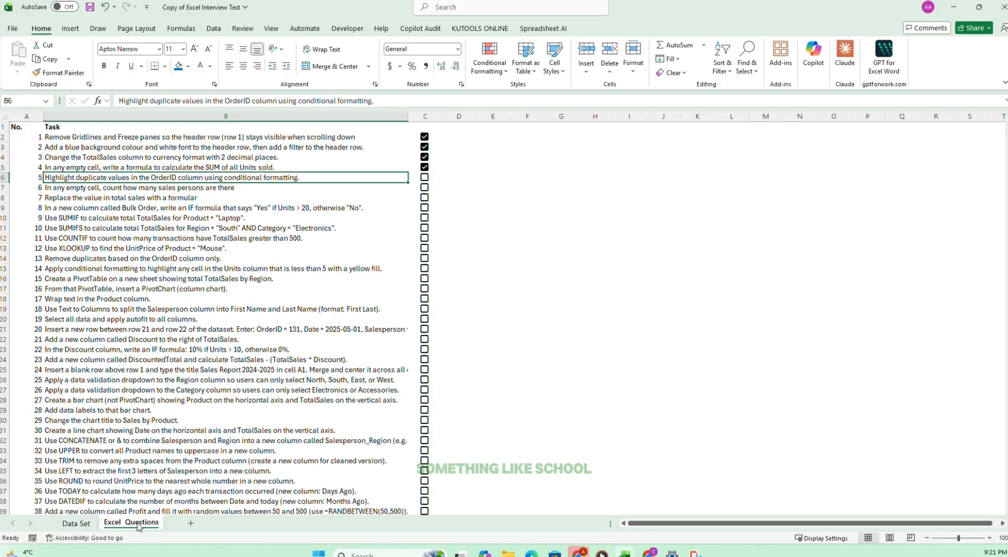
# Tick off task 5 on the Excel Questions sheet and select task 6.
pyautogui.hotkey('ctrl', 'pagedown')
pyautogui.click(426, 178)
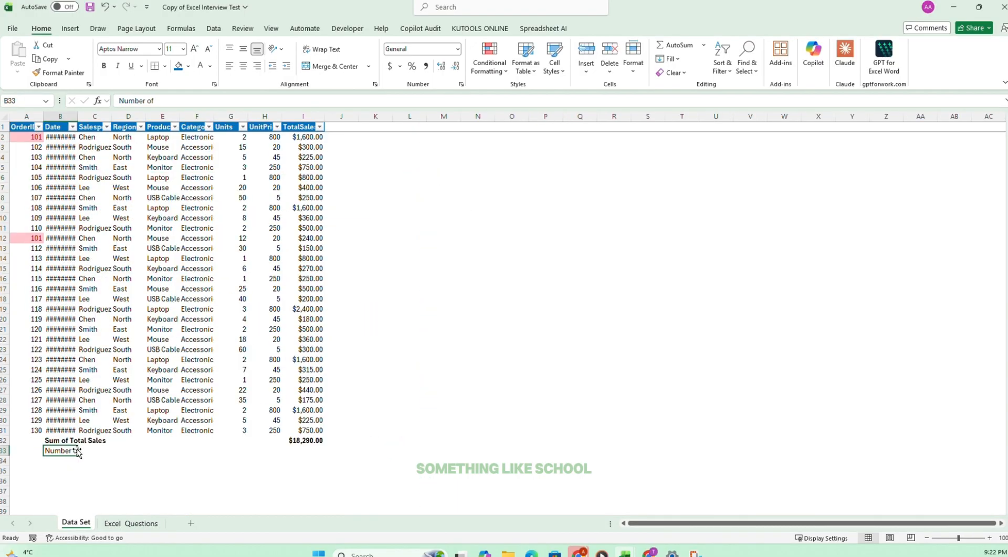
pyautogui.press('Delete')
pyautogui.click(132, 523)
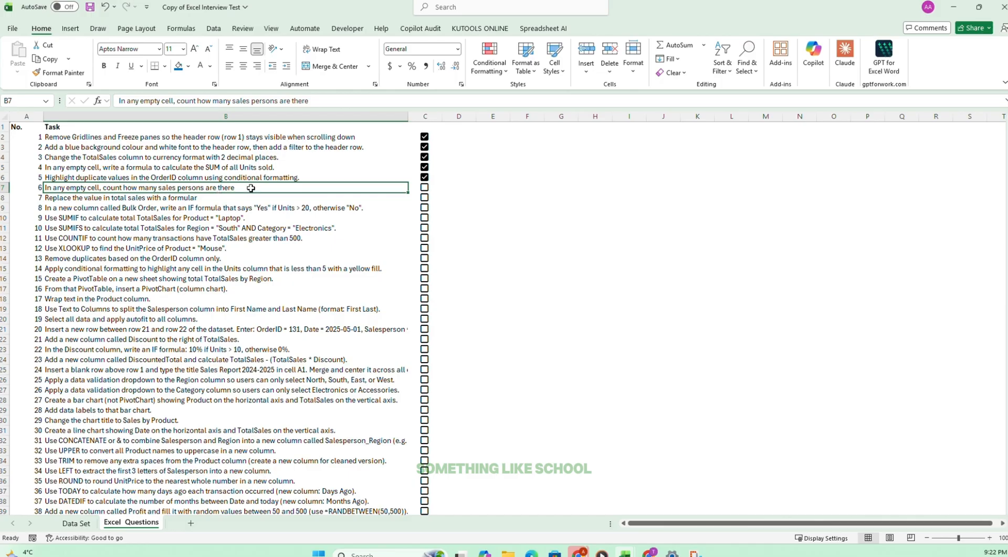
# Add the bold label "Count Sales Persons" in B33 of the Data Set sheet.
pyautogui.click(84, 522)
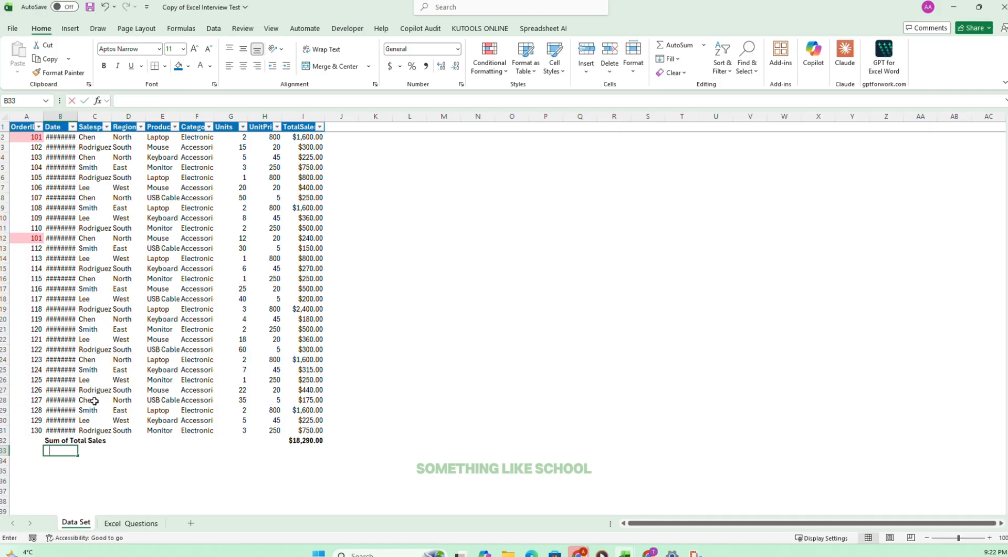
pyautogui.write('Count Sales Persons')
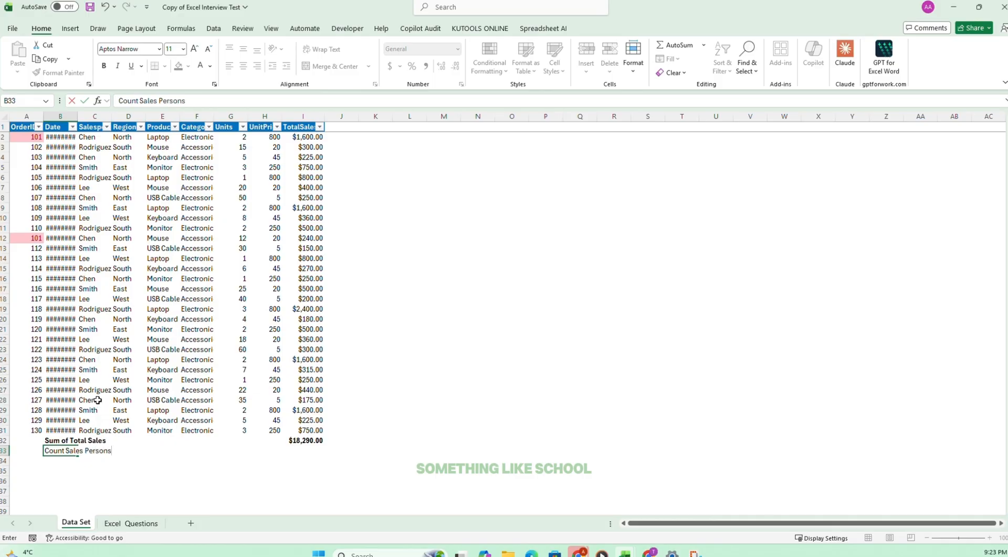
pyautogui.click(72, 477)
pyautogui.click(63, 450)
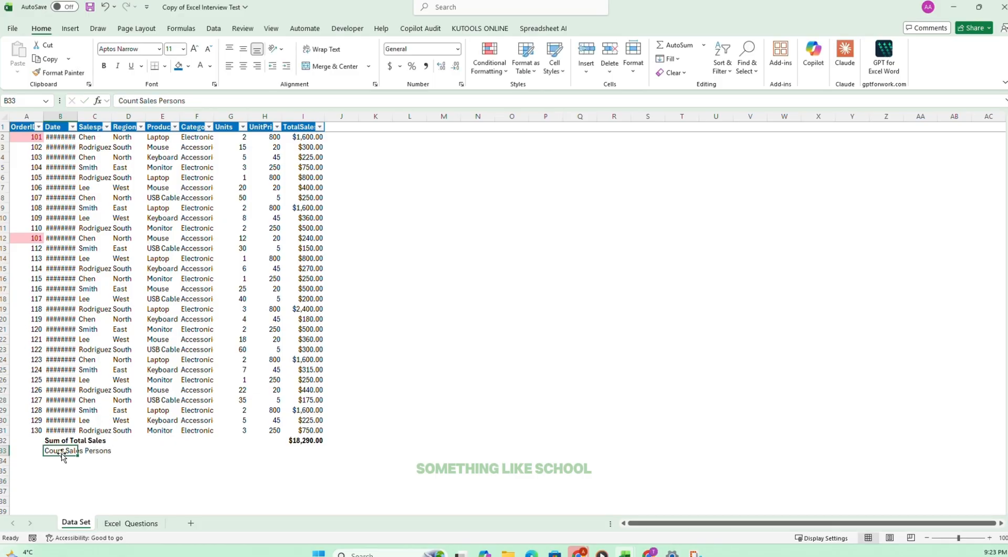
pyautogui.hotkey('ctrl', 'b')
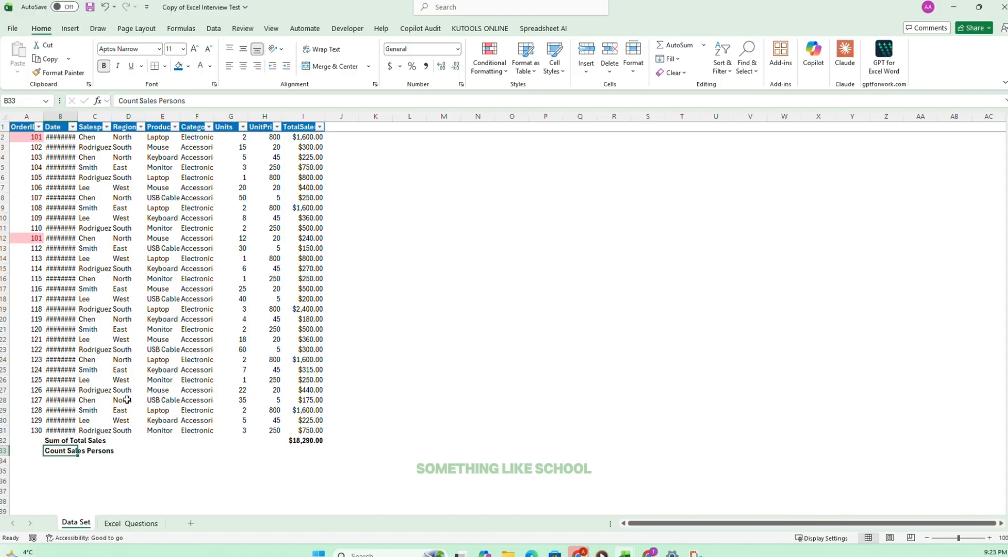
# Count the salesperson entries in D33 with =COUNTA(C2:C31) and make the result bold.
pyautogui.click(135, 450)
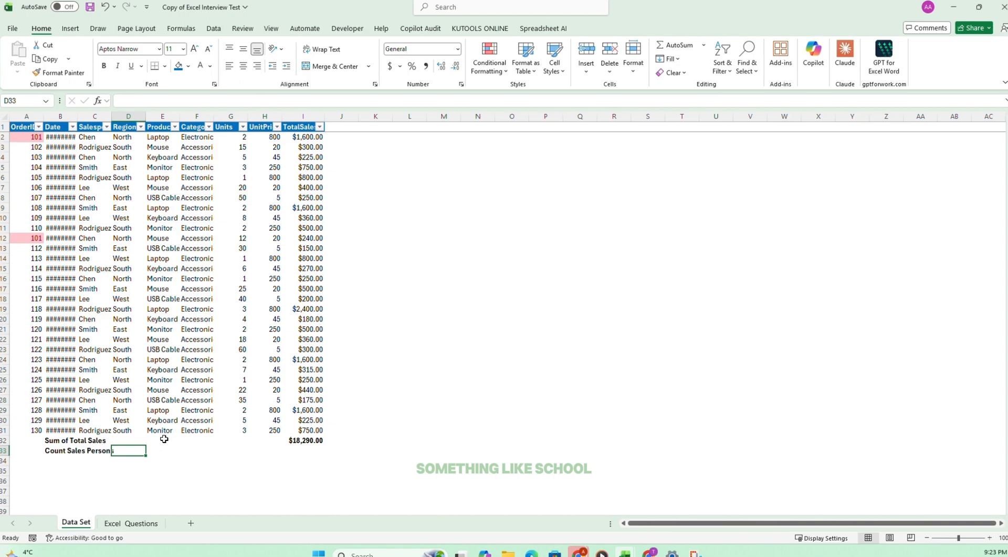
pyautogui.write('=')
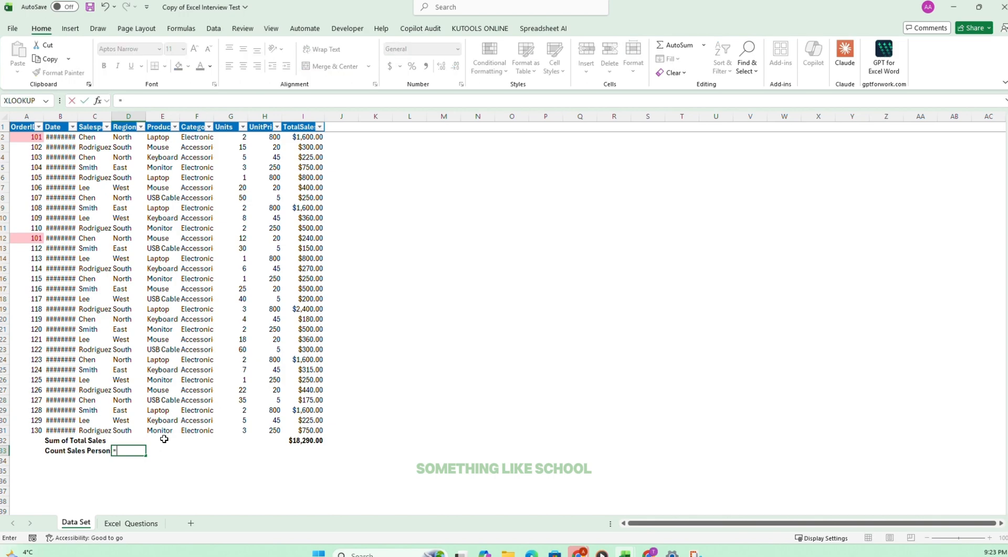
pyautogui.write('counta')
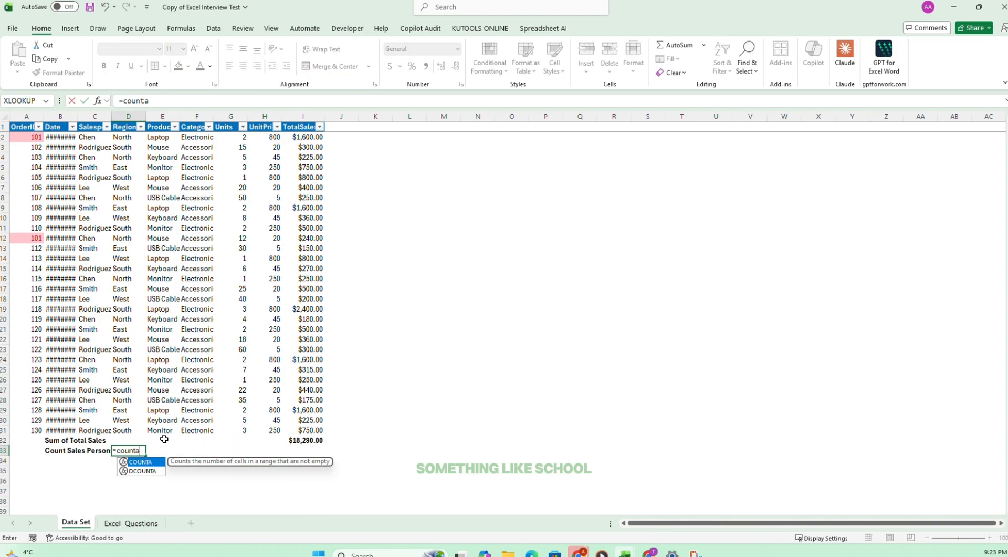
pyautogui.press('Tab')
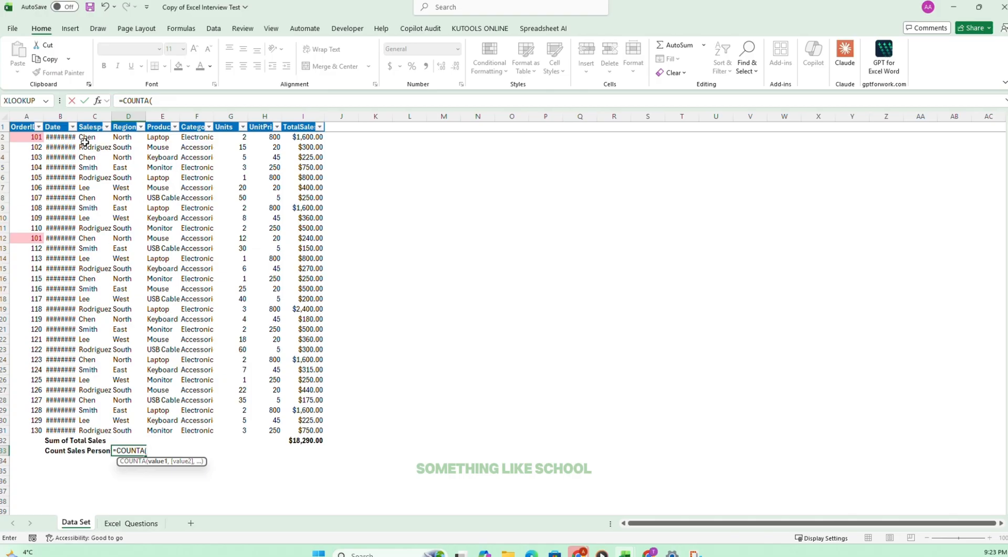
pyautogui.moveTo(85, 142); pyautogui.dragTo(98, 431)
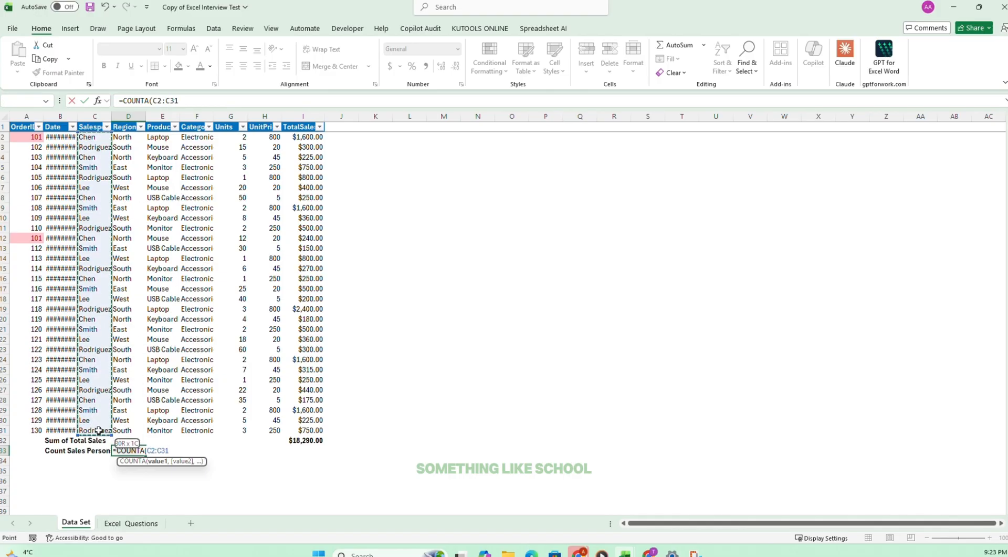
pyautogui.press('Return')
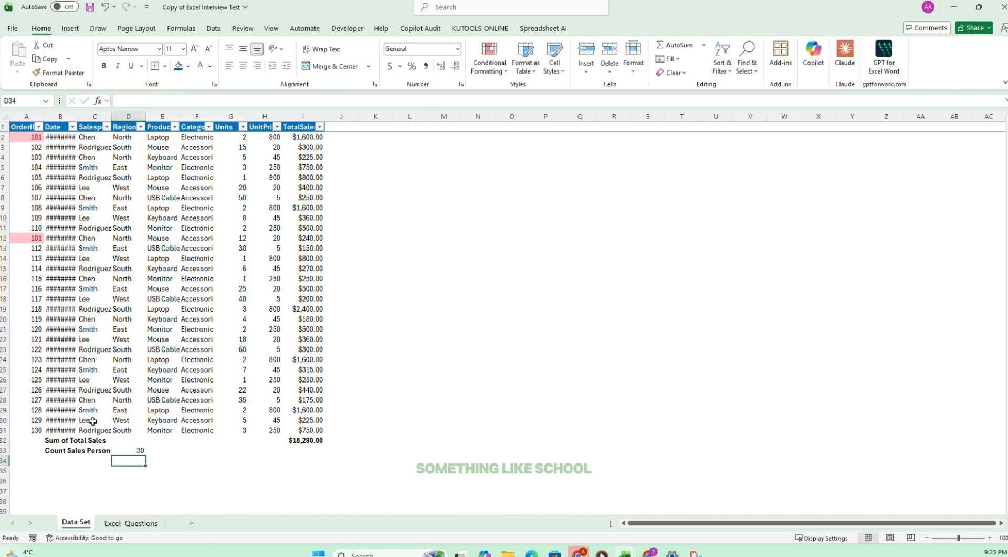
pyautogui.click(135, 450)
pyautogui.hotkey('ctrl', 'b')
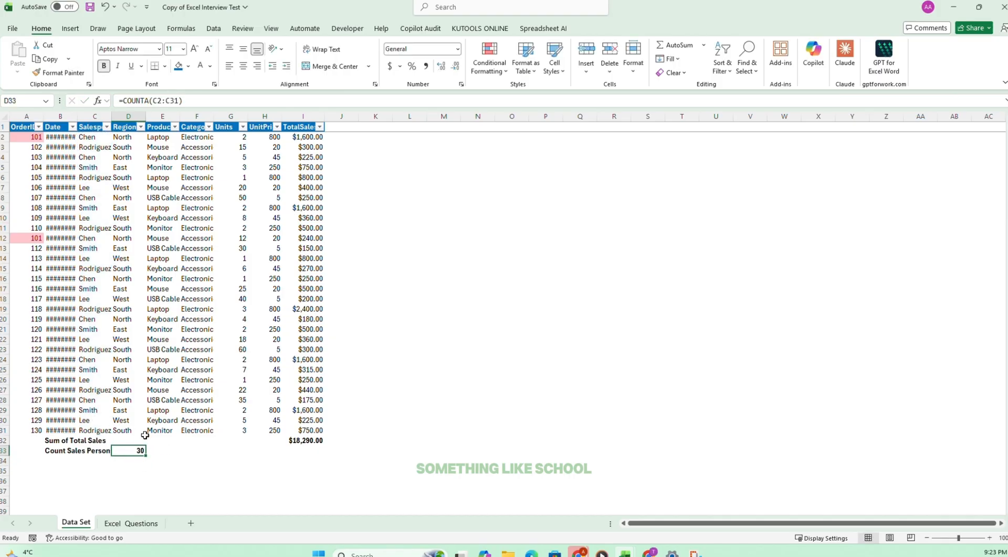
# Autofit the Salesperson column to its contents and select its entries in C2:C31.
pyautogui.doubleClick(112, 117)
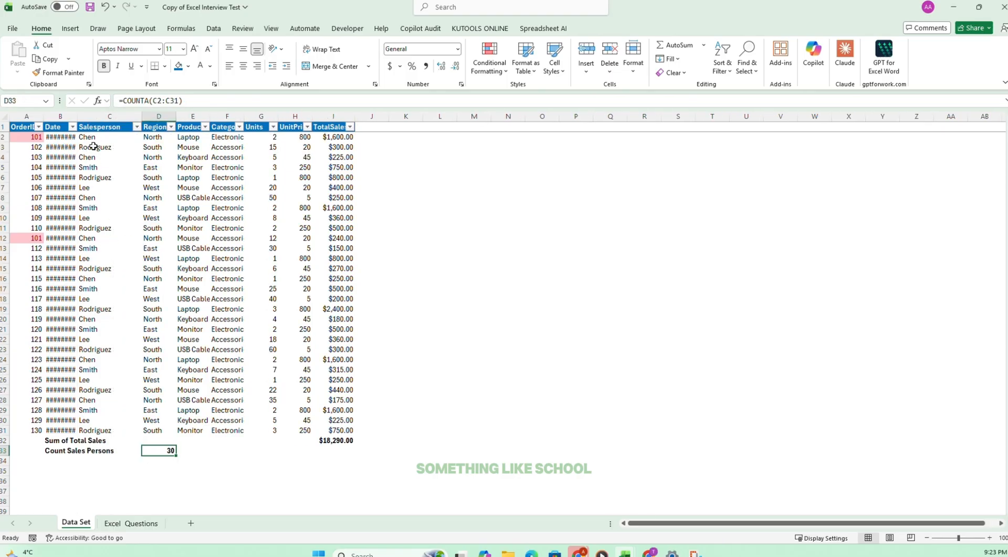
pyautogui.moveTo(86, 137); pyautogui.dragTo(95, 429)
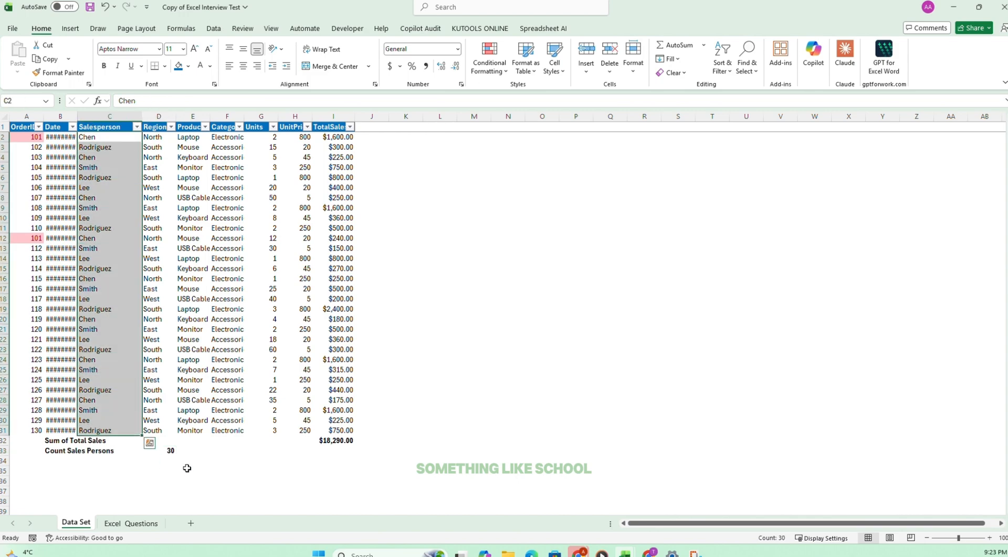
# Count the distinct salespersons in D34 of the Data Set sheet with =COUNTA(UNIQUE(C2:C31)).
pyautogui.click(159, 457)
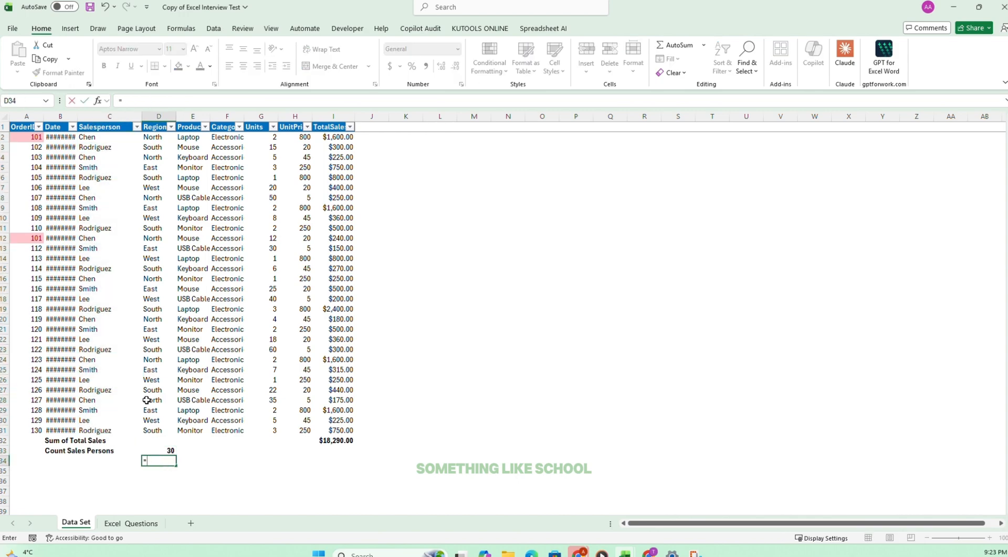
pyautogui.write('=counta')
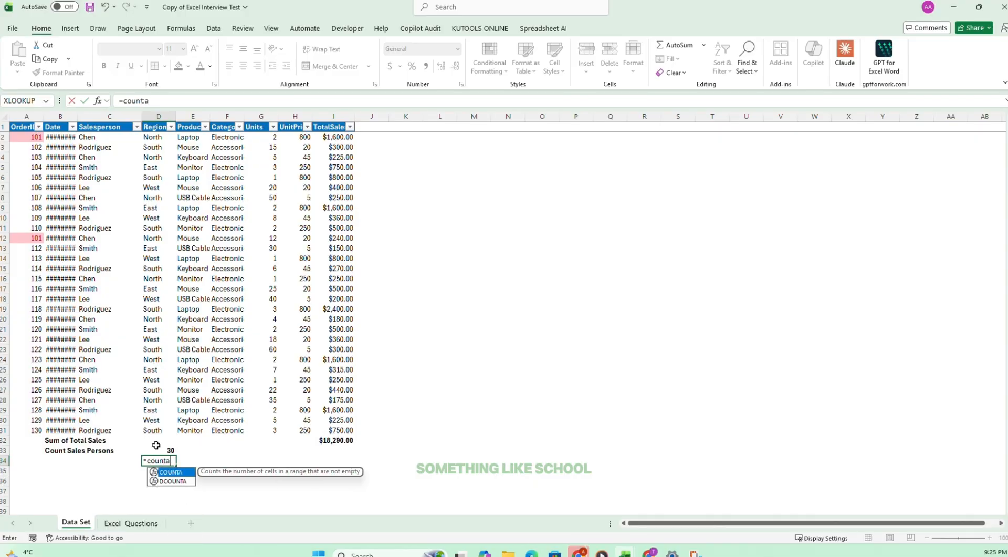
pyautogui.press('Tab')
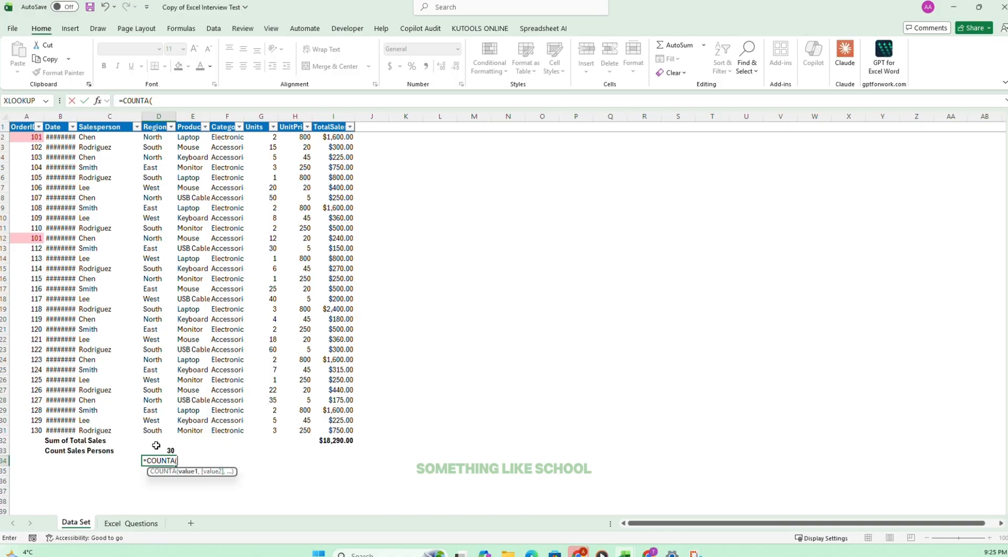
pyautogui.write('uniq')
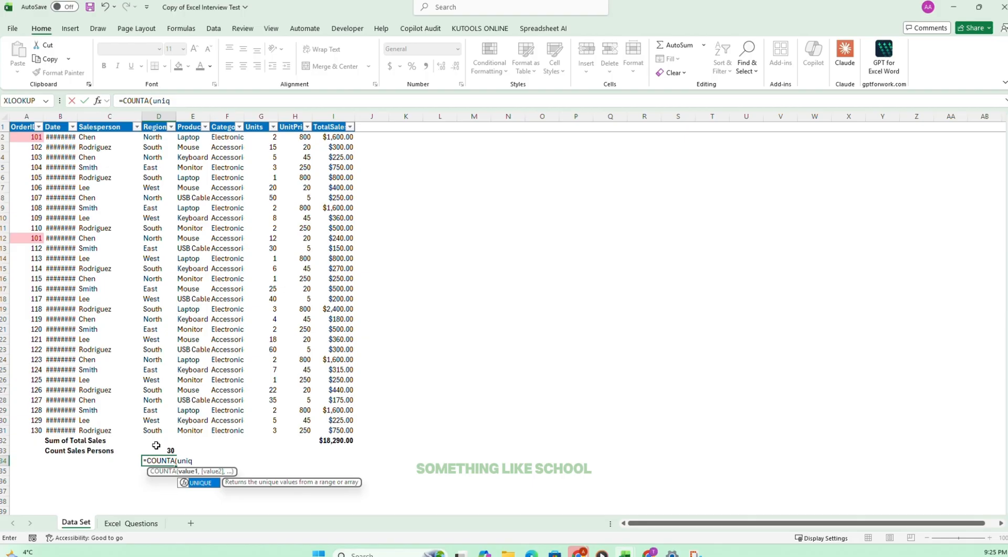
pyautogui.press('Tab')
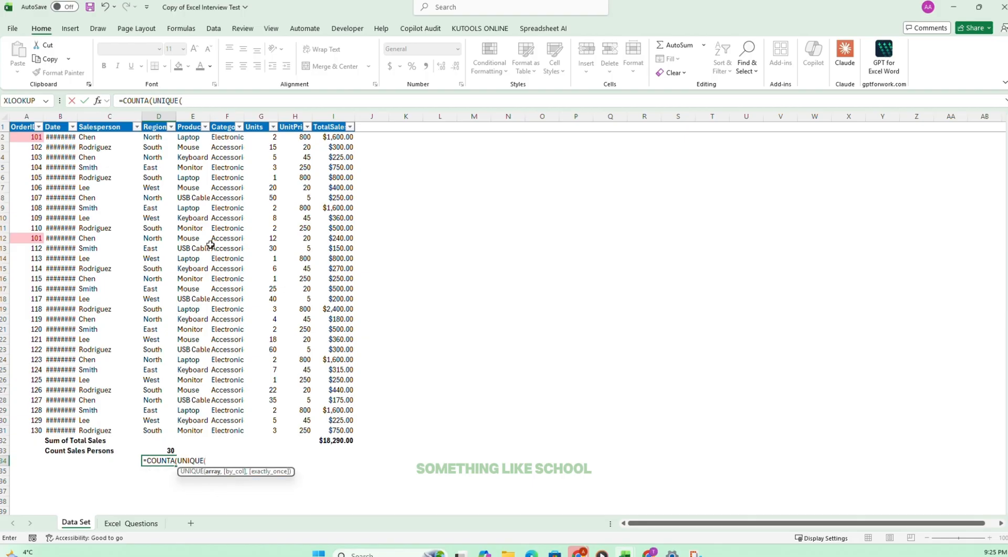
pyautogui.moveTo(94, 135); pyautogui.dragTo(107, 430)
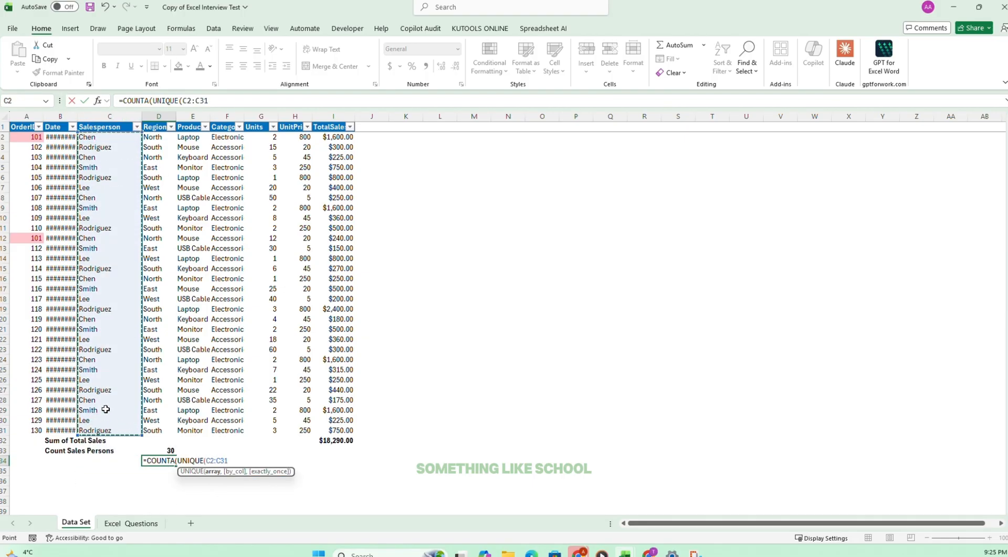
pyautogui.write('))')
pyautogui.press('Return')
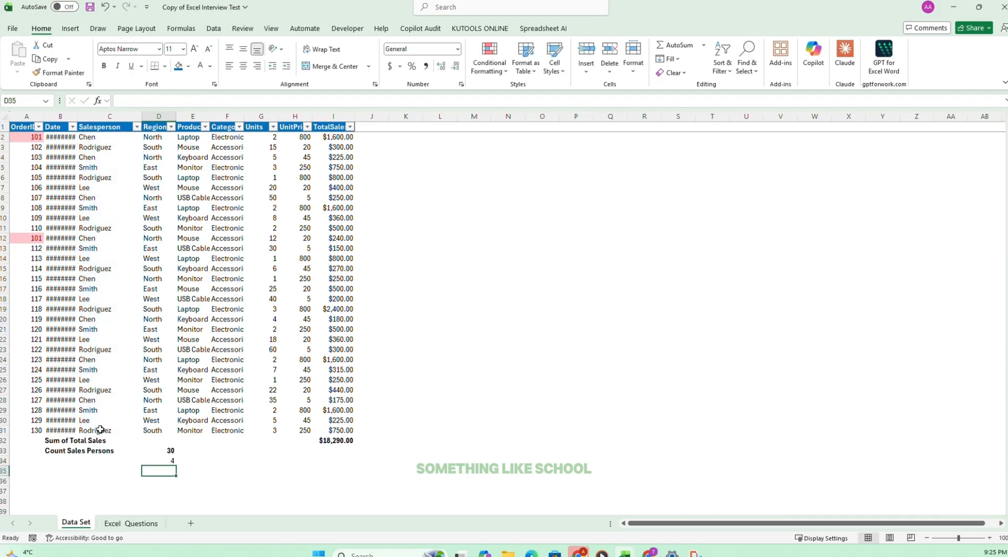
# Make the distinct salesperson count in D34 bold, and clear the cell again.
pyautogui.click(156, 461)
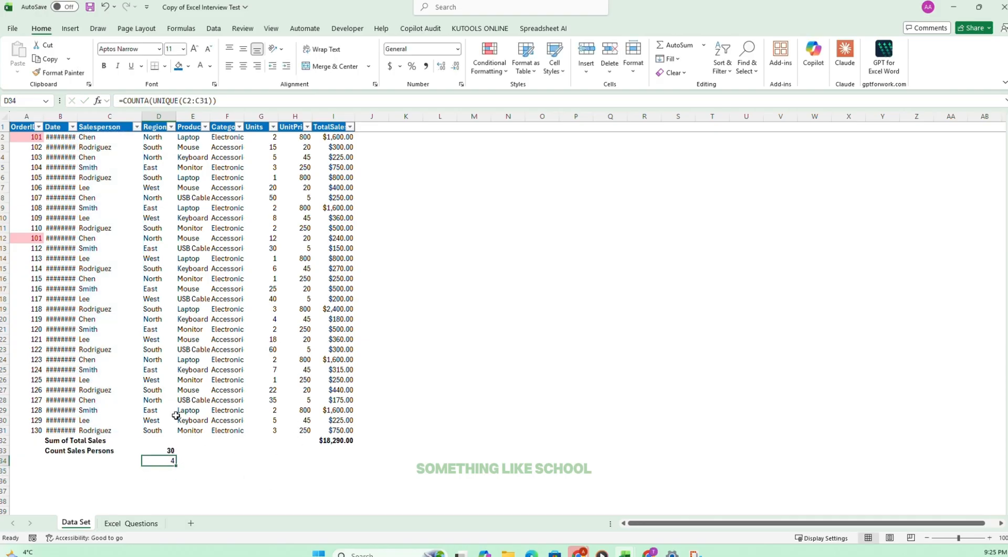
pyautogui.hotkey('ctrl', 'b')
pyautogui.click(135, 472)
pyautogui.click(169, 462)
# Tick off task 6 on the Excel Questions sheet and select task 7.
pyautogui.click(138, 523)
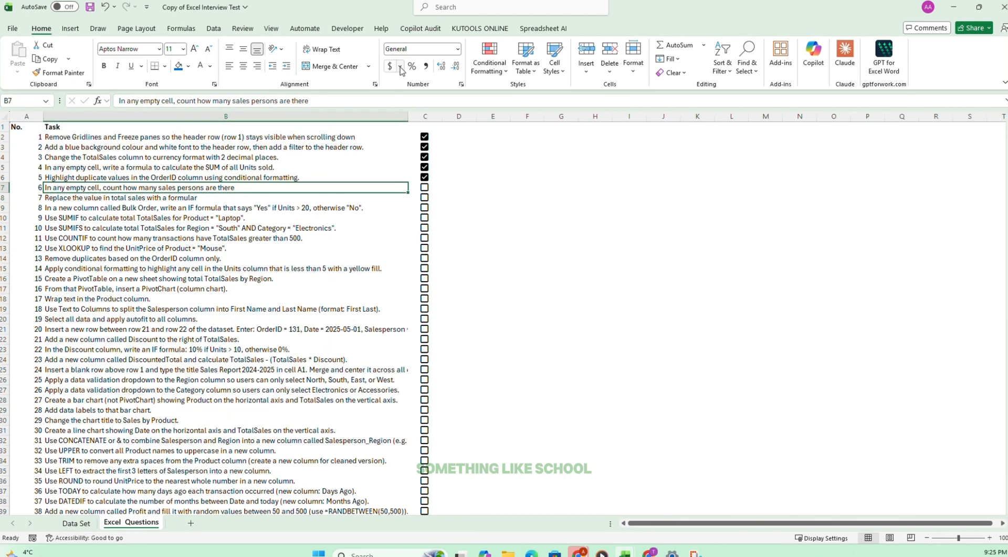
pyautogui.click(425, 188)
pyautogui.click(78, 200)
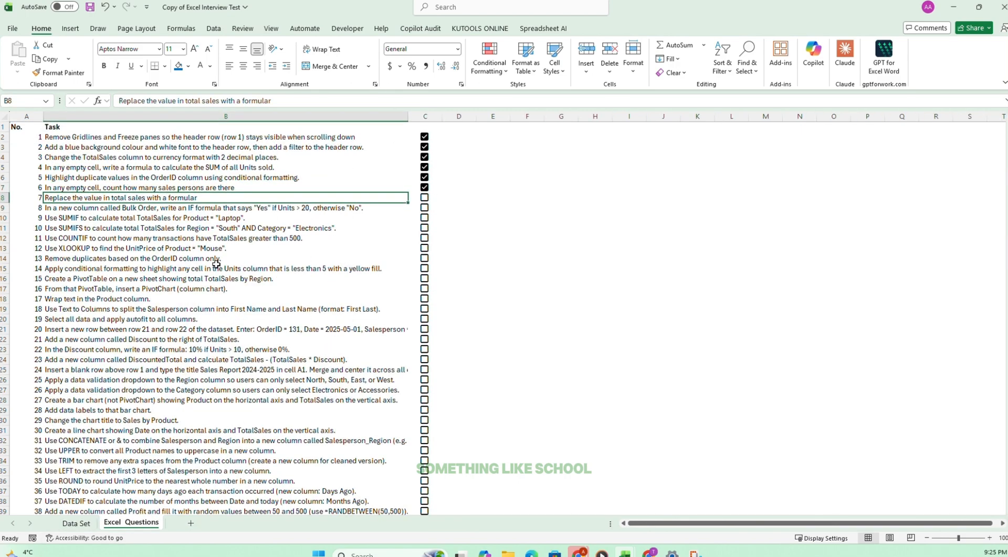
# Widen the UnitPrice column on the Data Set sheet so its full heading fits.
pyautogui.click(76, 523)
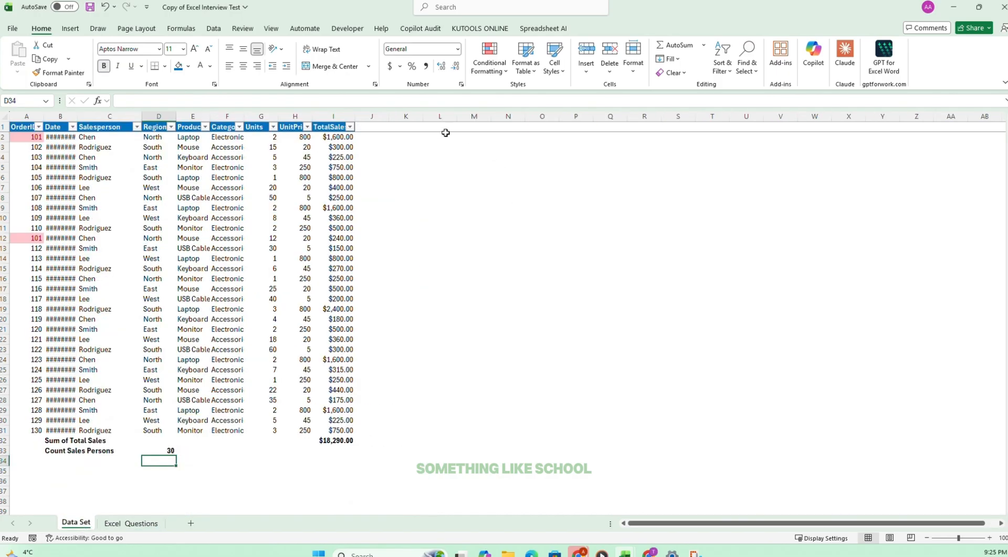
pyautogui.click(327, 137)
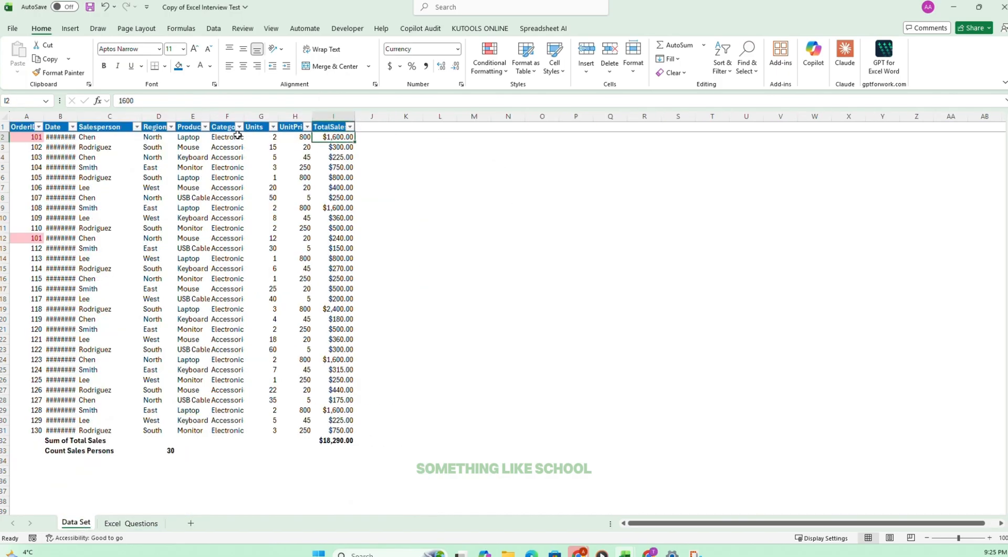
pyautogui.click(267, 137)
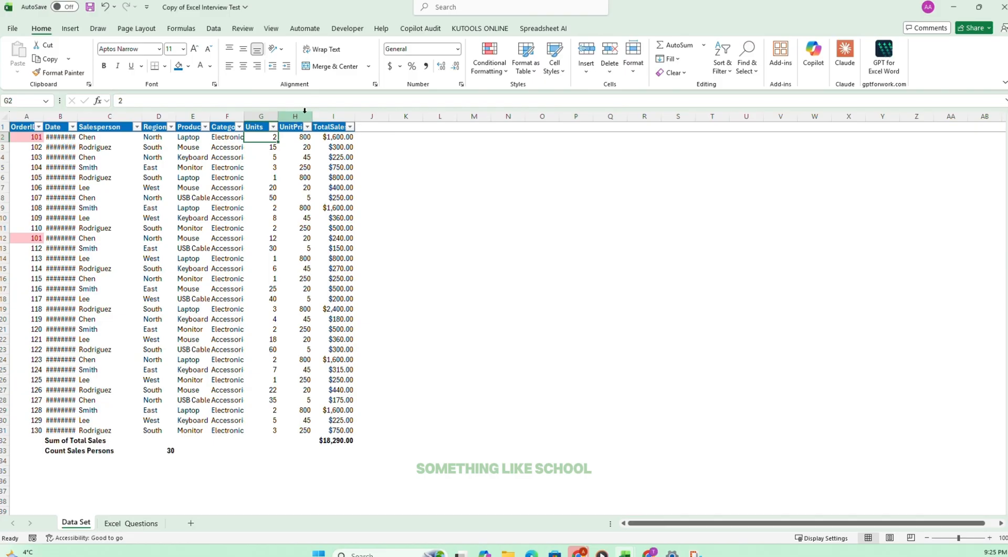
pyautogui.moveTo(313, 116); pyautogui.dragTo(329, 114)
# Replace the first TotalSales value in I2 with the formula =G2*H2, multiplying Units by UnitPrice.
pyautogui.click(349, 138)
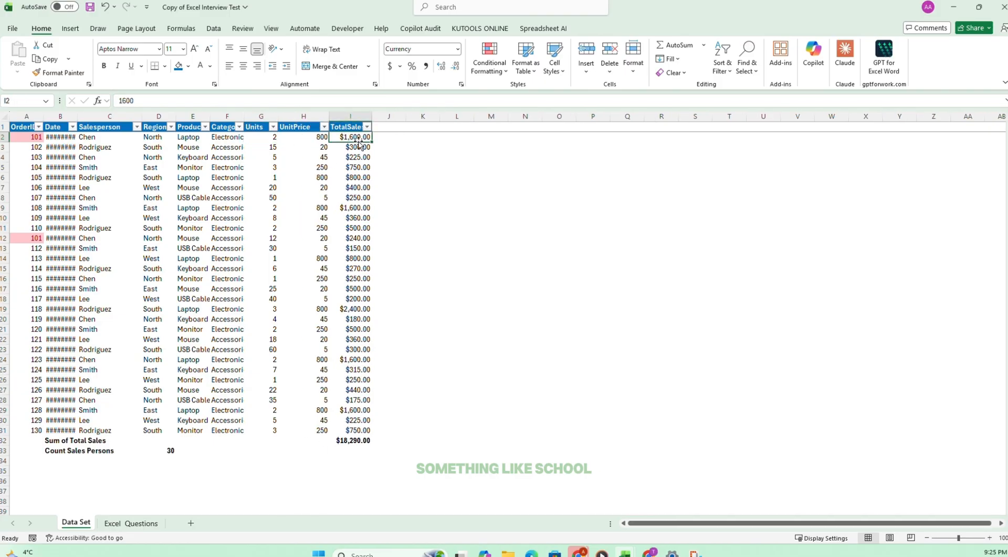
pyautogui.write('=')
pyautogui.click(272, 137)
pyautogui.write('*')
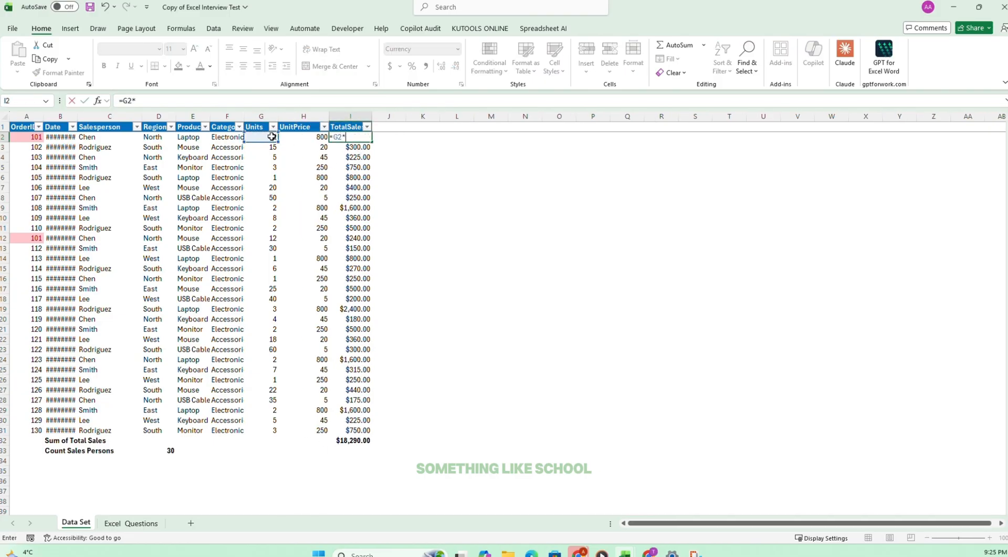
pyautogui.click(286, 136)
pyautogui.press('Return')
# Copy the I2 formula down the TotalSales column through I31.
pyautogui.click(366, 127)
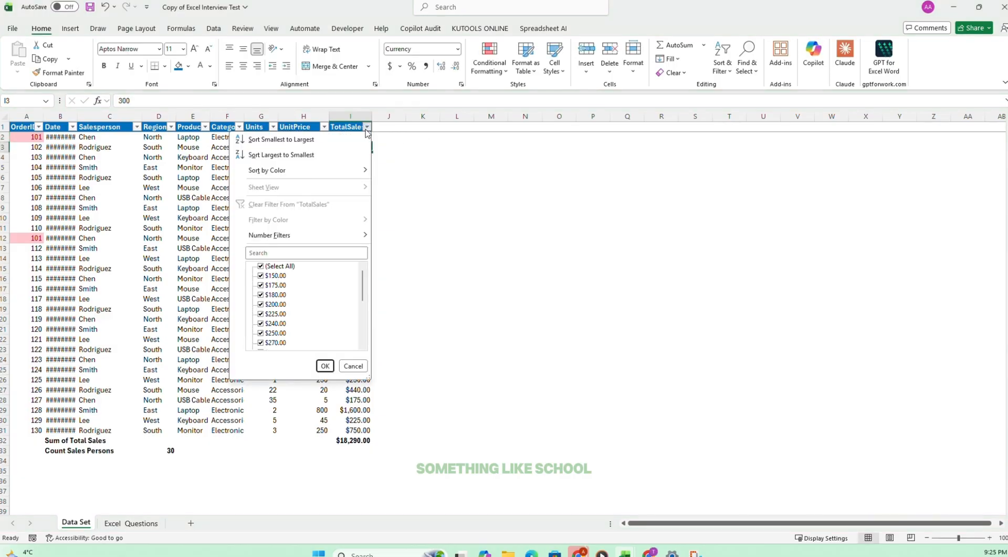
pyautogui.click(423, 133)
pyautogui.click(337, 137)
pyautogui.moveTo(371, 142); pyautogui.dragTo(373, 432)
# Check the sum formula in I32 and the TotalSales formula in I2.
pyautogui.click(357, 440)
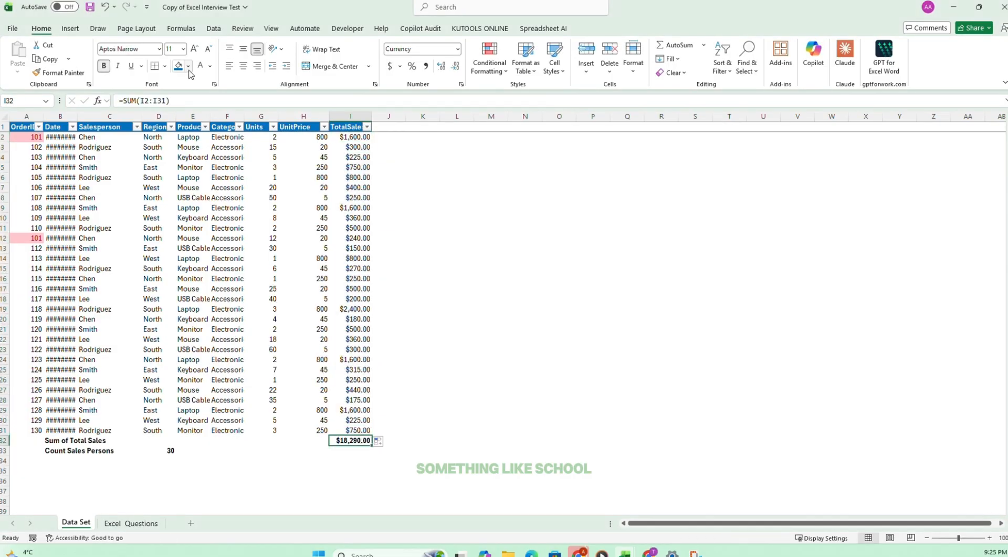
pyautogui.press('F2')
pyautogui.press('Return')
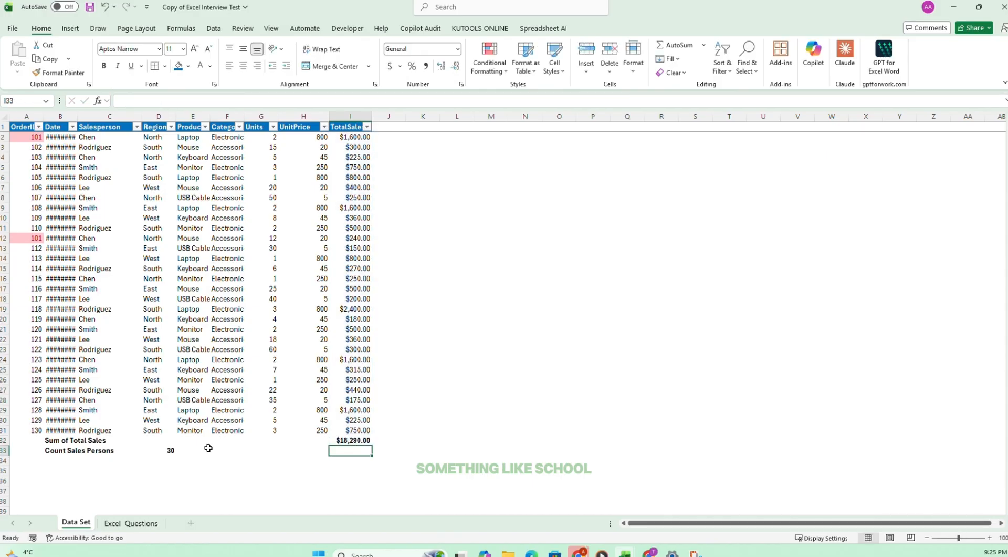
pyautogui.click(341, 137)
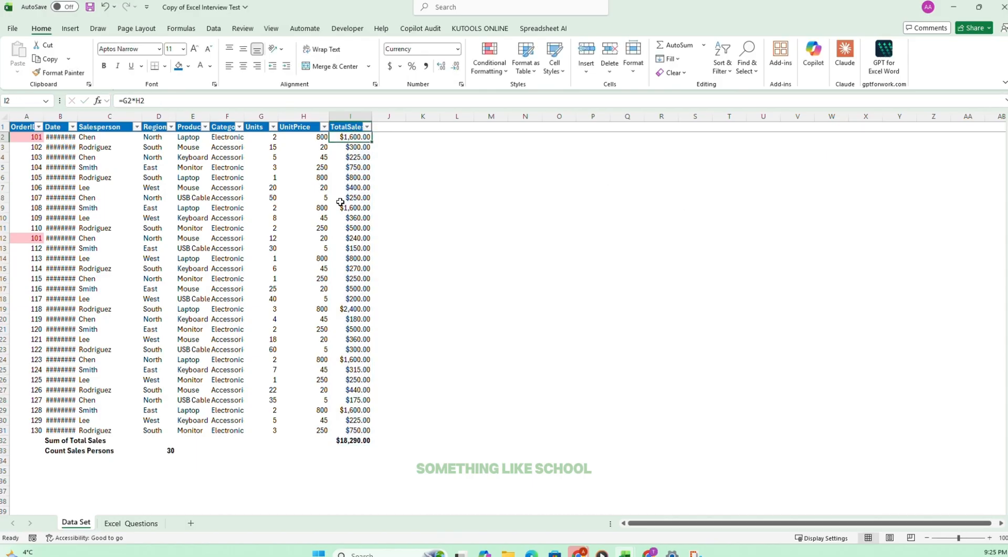
# Tick off task 7 on the Excel Questions sheet and select task 8.
pyautogui.click(111, 522)
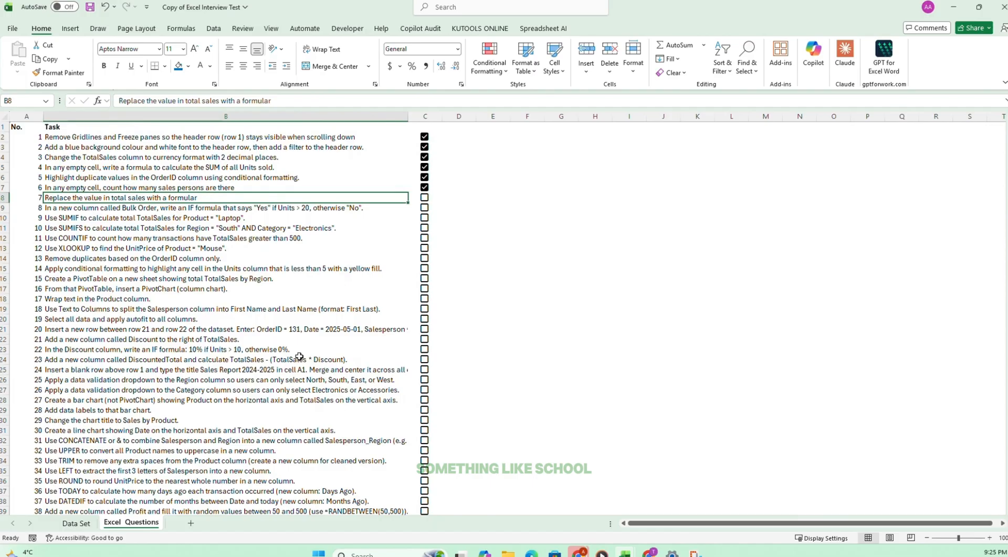
pyautogui.click(433, 197)
pyautogui.press('space')
pyautogui.click(58, 209)
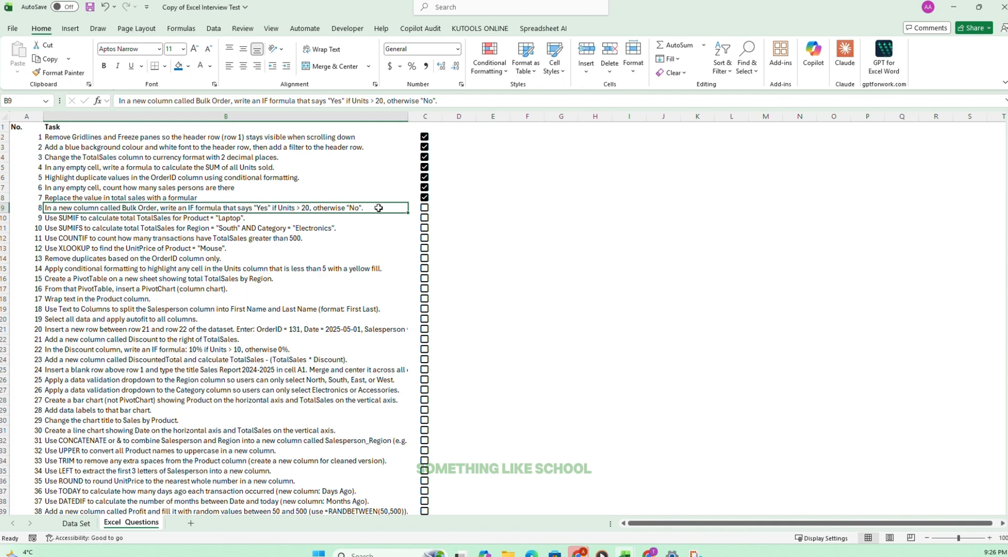
# Add the heading "Bulk Order" in J1 of the Data Set sheet and widen column J to fit it.
pyautogui.click(73, 522)
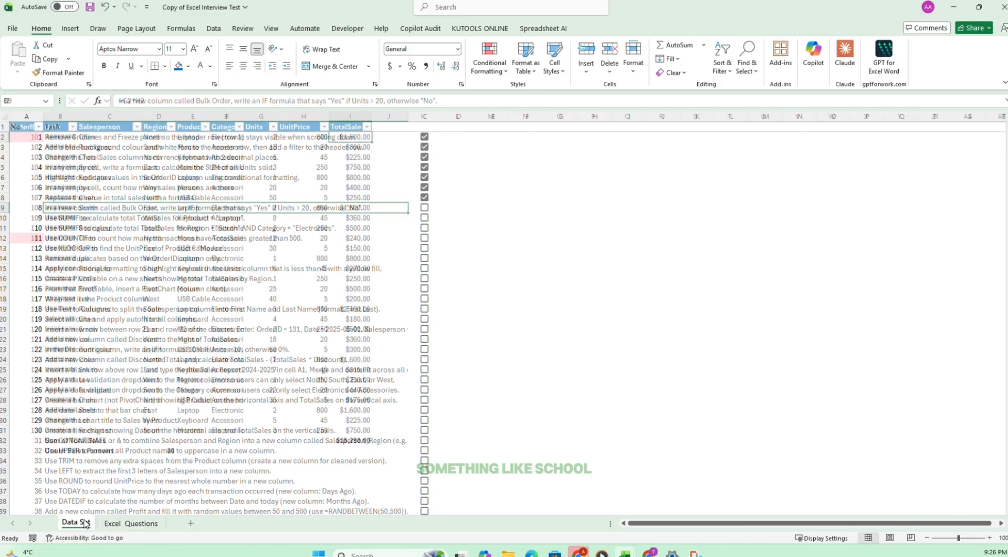
pyautogui.click(389, 126)
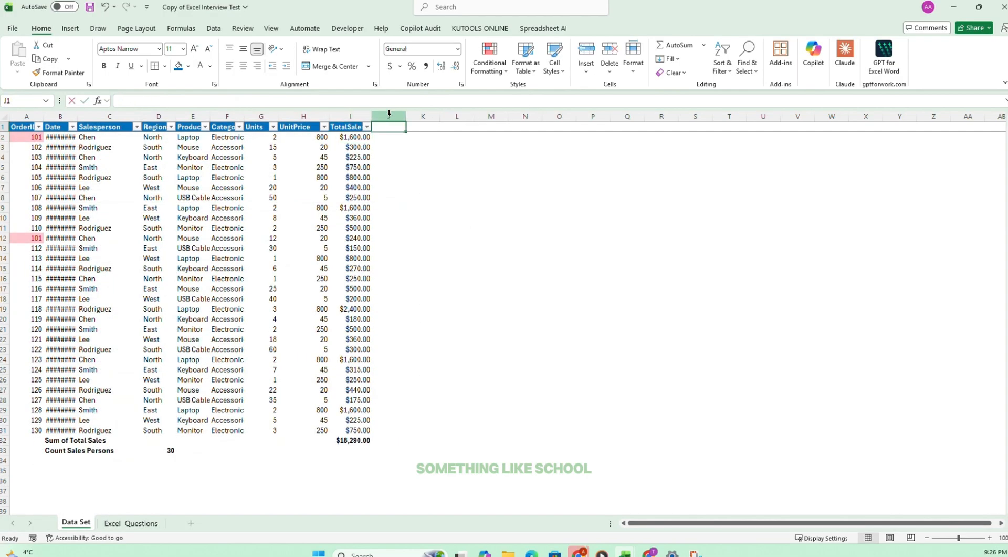
pyautogui.write('Bulk Orde')
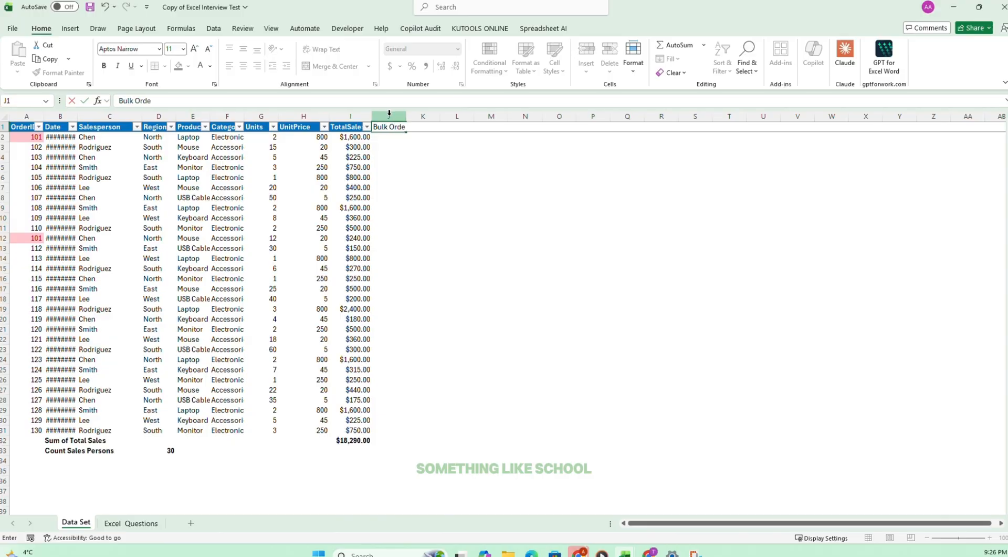
pyautogui.press('Return')
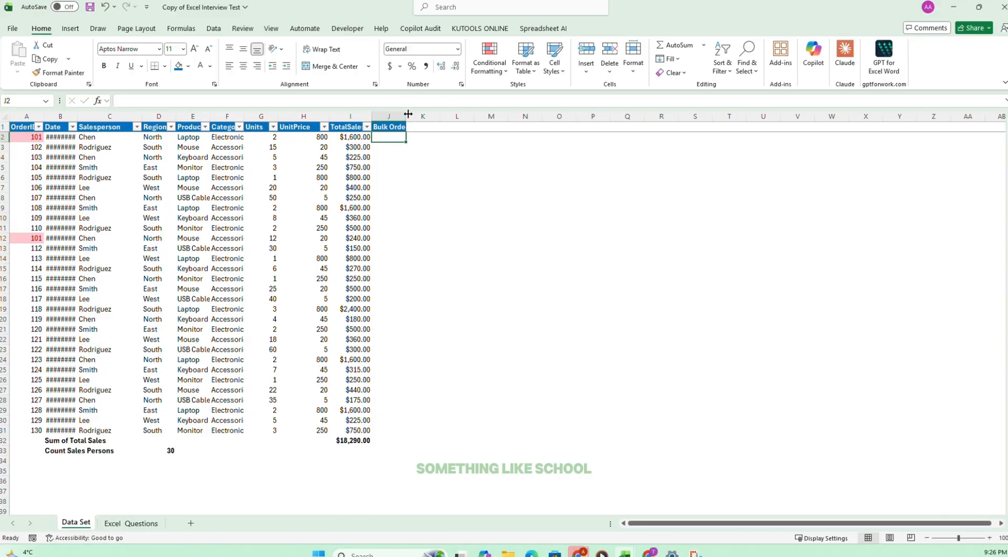
pyautogui.moveTo(407, 117); pyautogui.dragTo(424, 117)
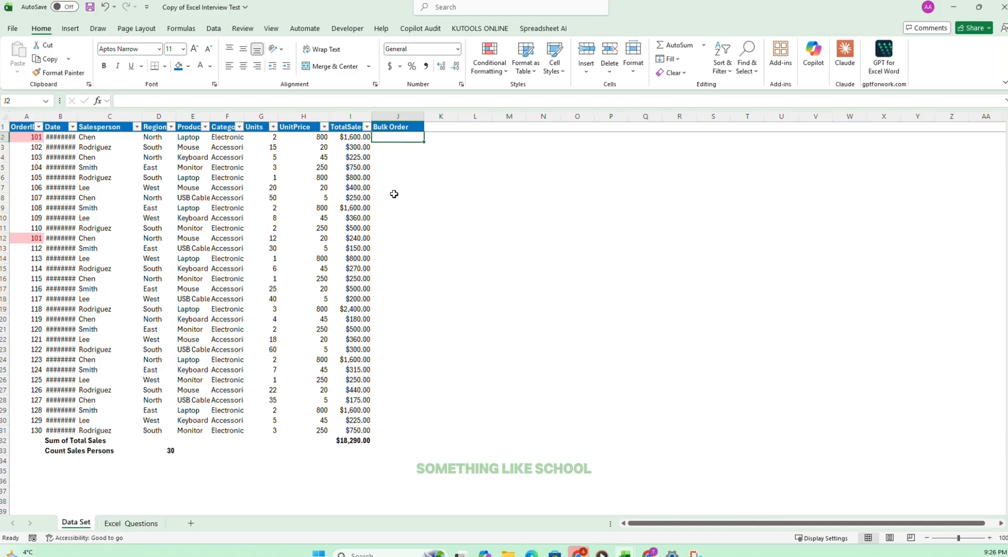
# Reread task 8 on the Excel Questions sheet and enter =IF(G2>20, "Yes", "No") in J2 of the Data Set sheet.
pyautogui.click(140, 524)
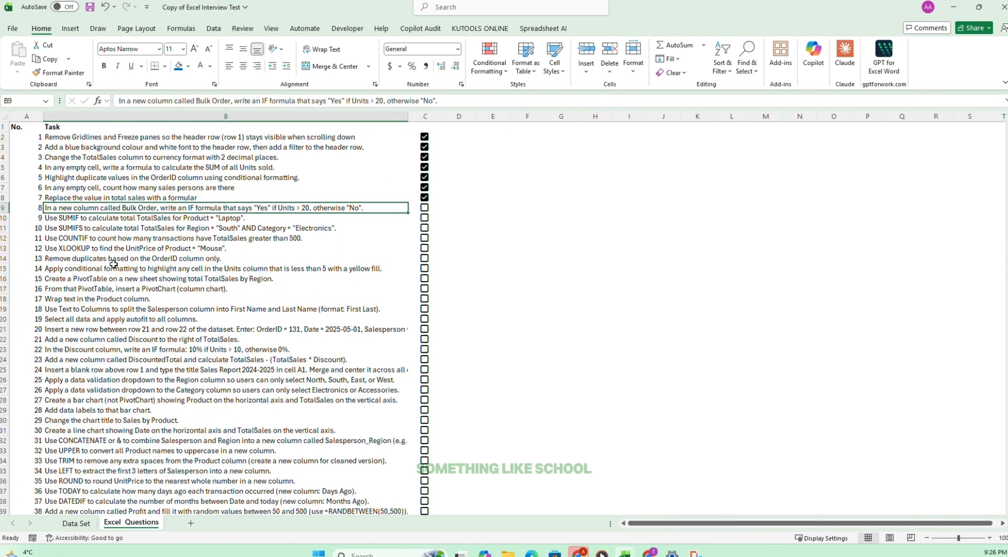
pyautogui.click(76, 523)
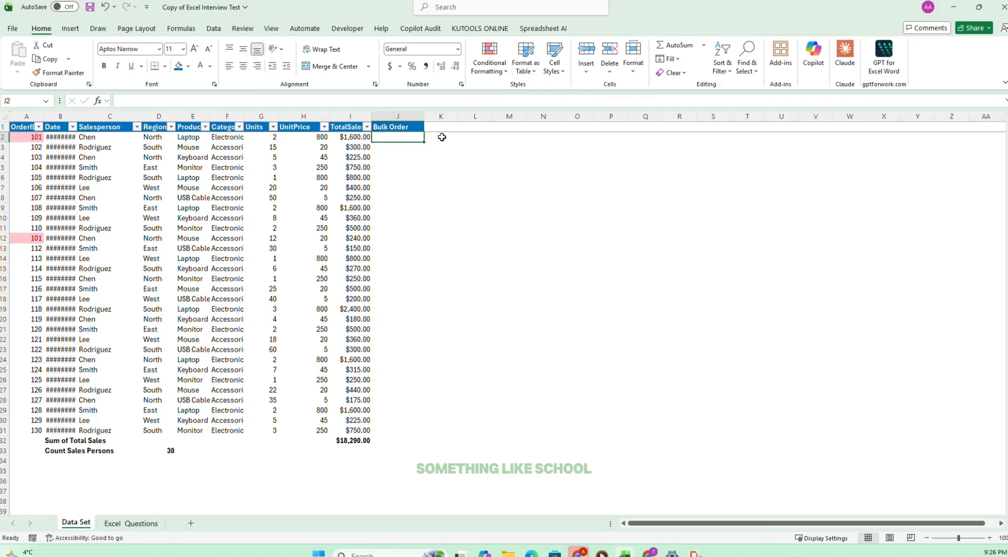
pyautogui.write('=IF(')
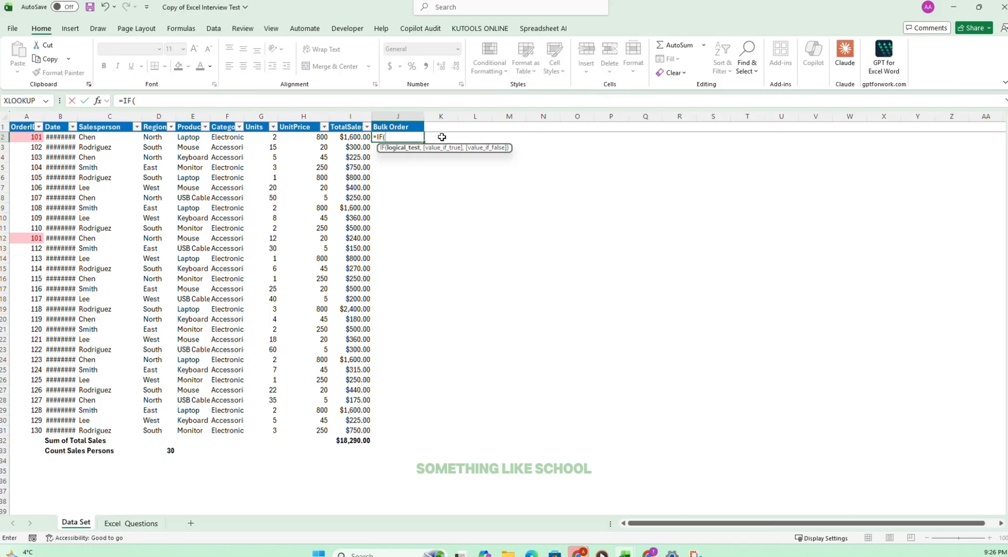
pyautogui.click(266, 137)
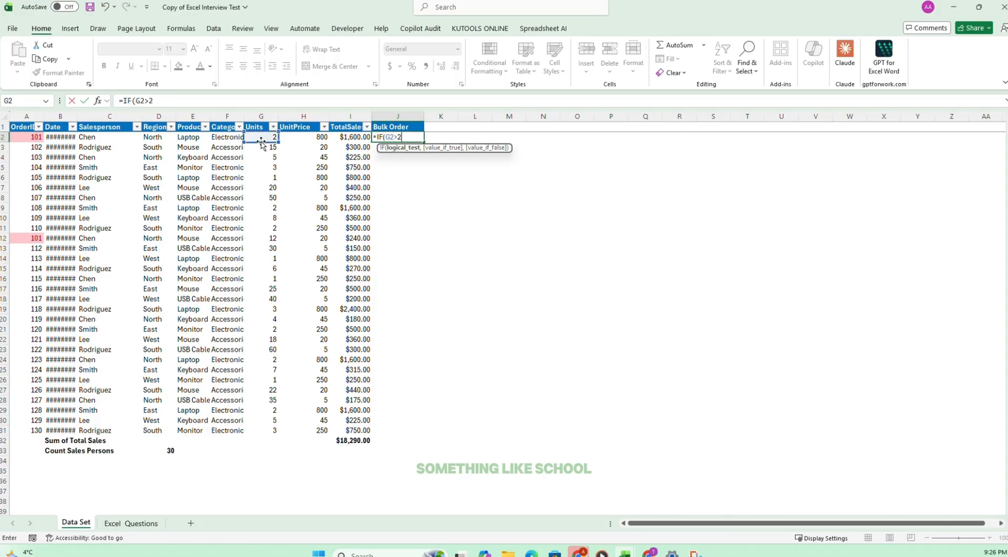
pyautogui.write('>20, "Yes')
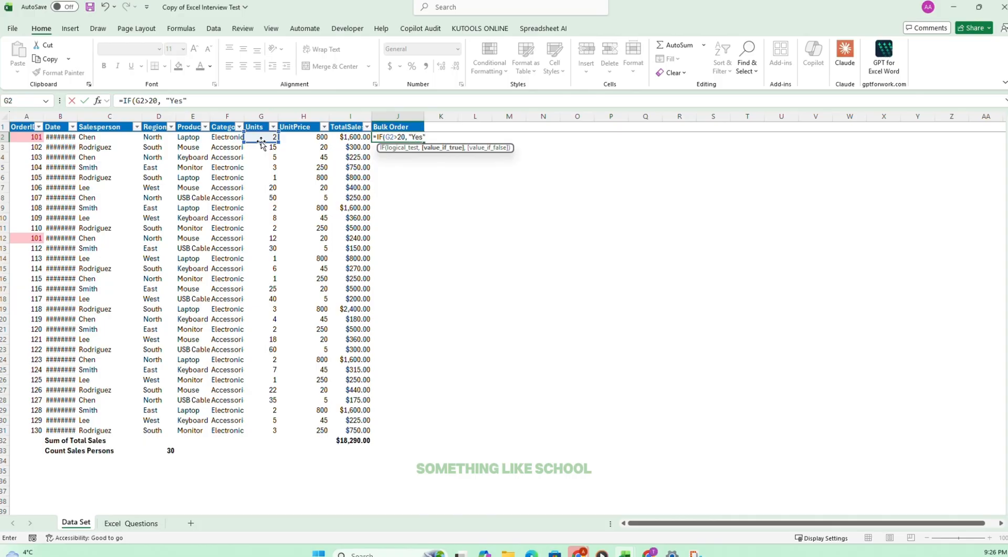
pyautogui.write(', "No')
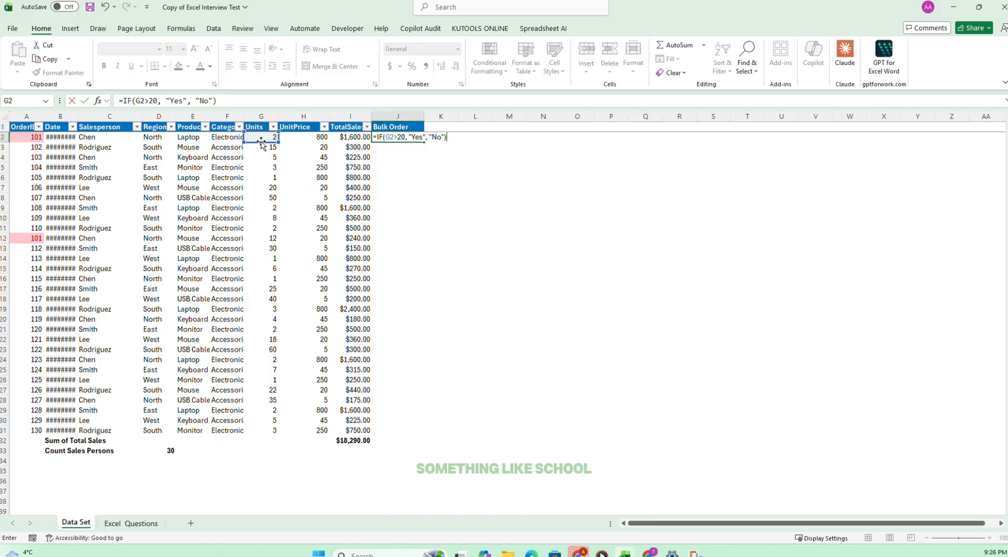
pyautogui.press('Return')
# Copy the J2 formula down the Bulk Order column through J31, and select G7:J7 to check that row's result.
pyautogui.click(411, 139)
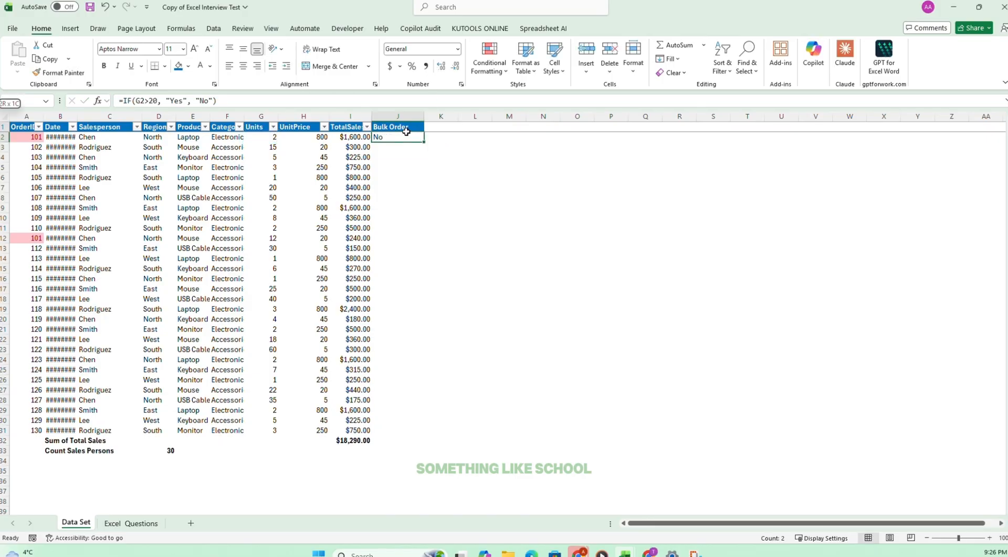
pyautogui.moveTo(426, 319); pyautogui.dragTo(400, 434)
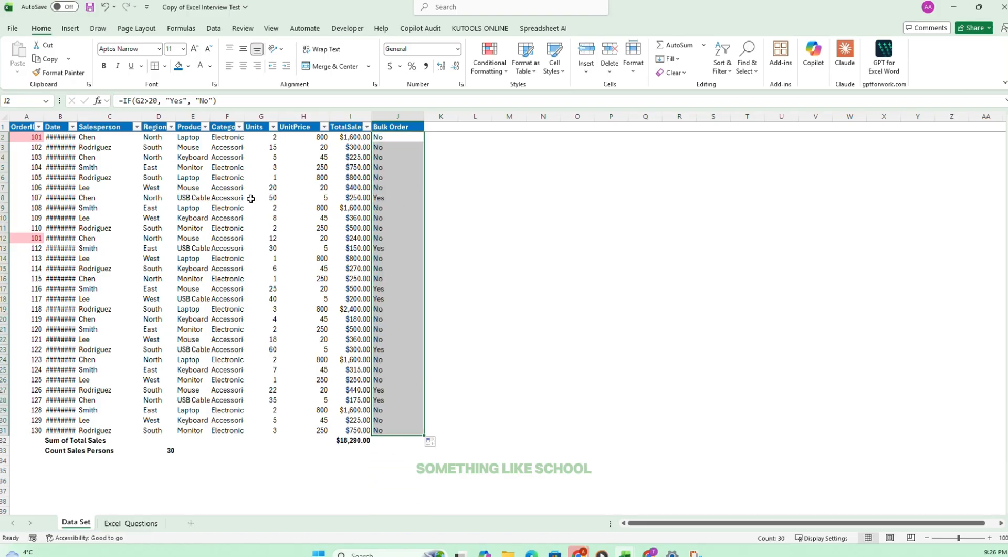
pyautogui.moveTo(261, 188); pyautogui.dragTo(416, 186)
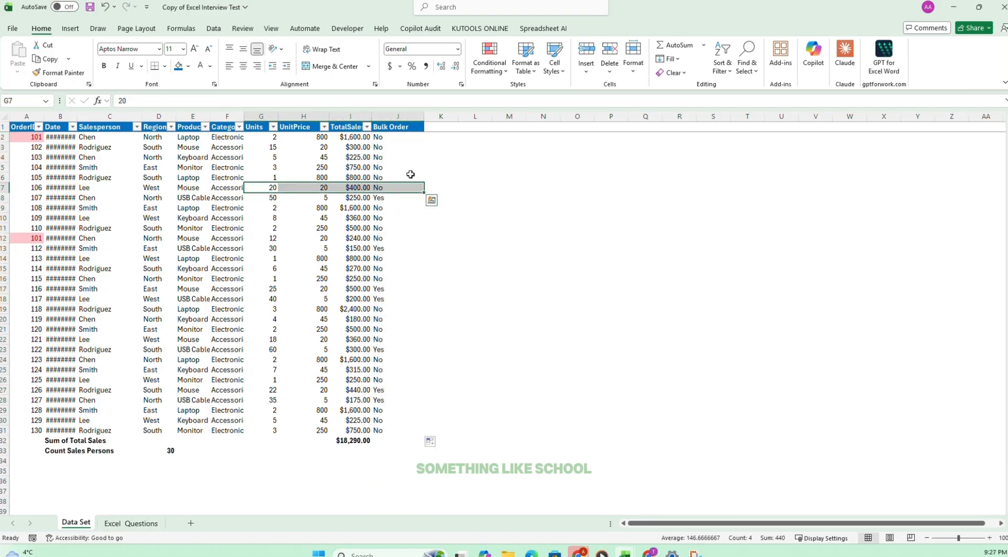
# Try changing the J2 formula to =IF(G2>=20, "Yes", "No"), copy it down through J31 and check row 7.
pyautogui.click(399, 137)
pyautogui.click(152, 100)
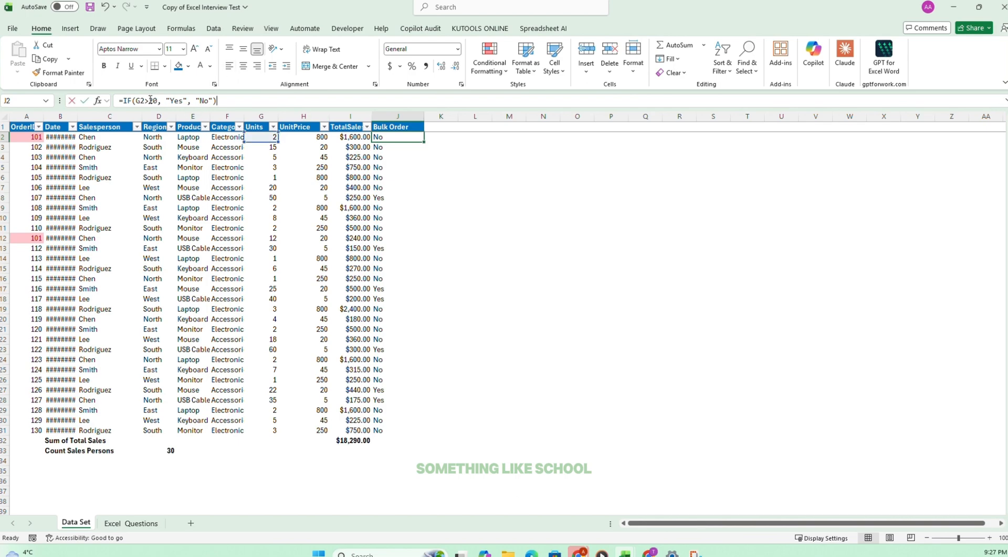
pyautogui.press('Return')
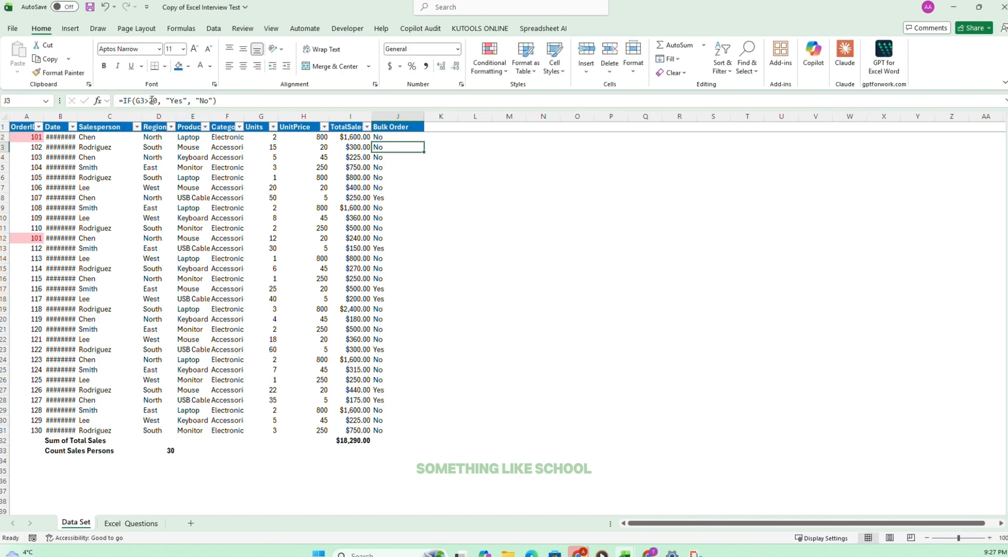
pyautogui.click(391, 137)
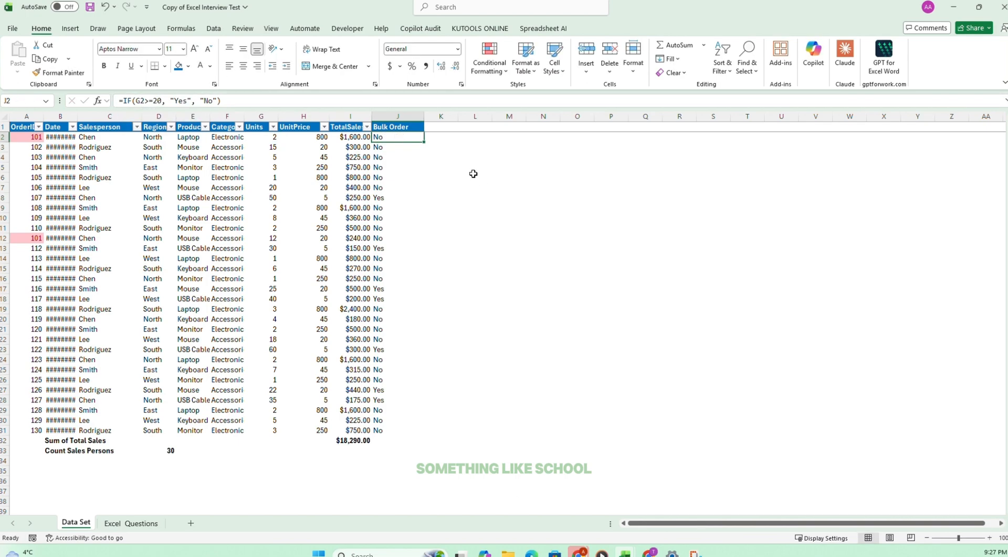
pyautogui.moveTo(419, 145); pyautogui.dragTo(399, 435)
pyautogui.moveTo(268, 189); pyautogui.dragTo(404, 186)
pyautogui.click(351, 228)
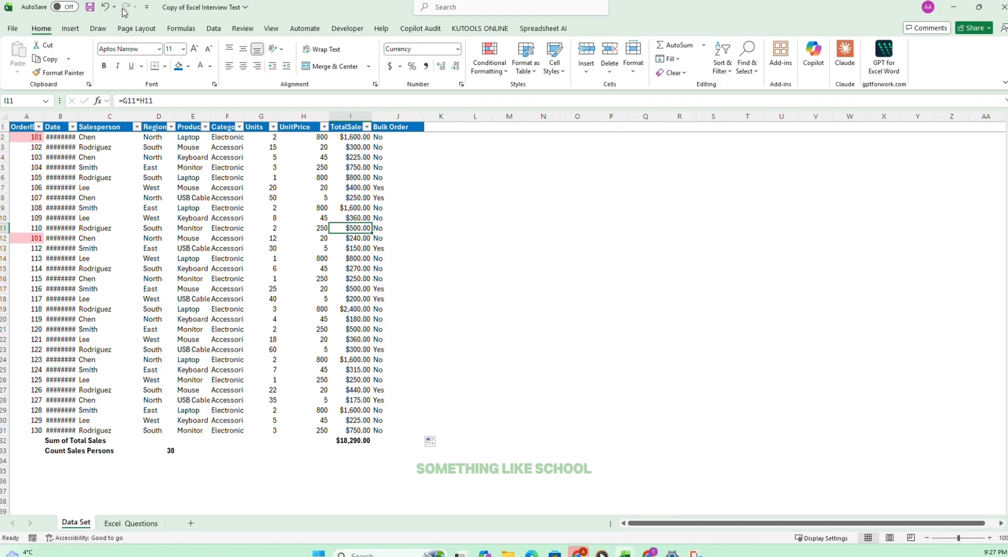
# Undo the >=20 change and copy the J2 formula =IF(G2>20, "Yes", "No") down the Bulk Order column again.
pyautogui.click(105, 8)
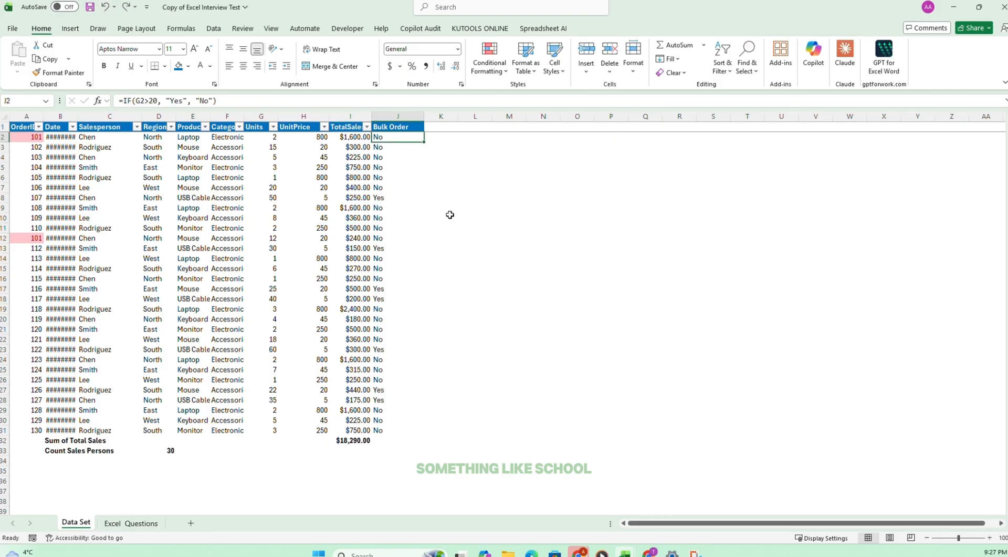
pyautogui.doubleClick(429, 144)
pyautogui.click(300, 491)
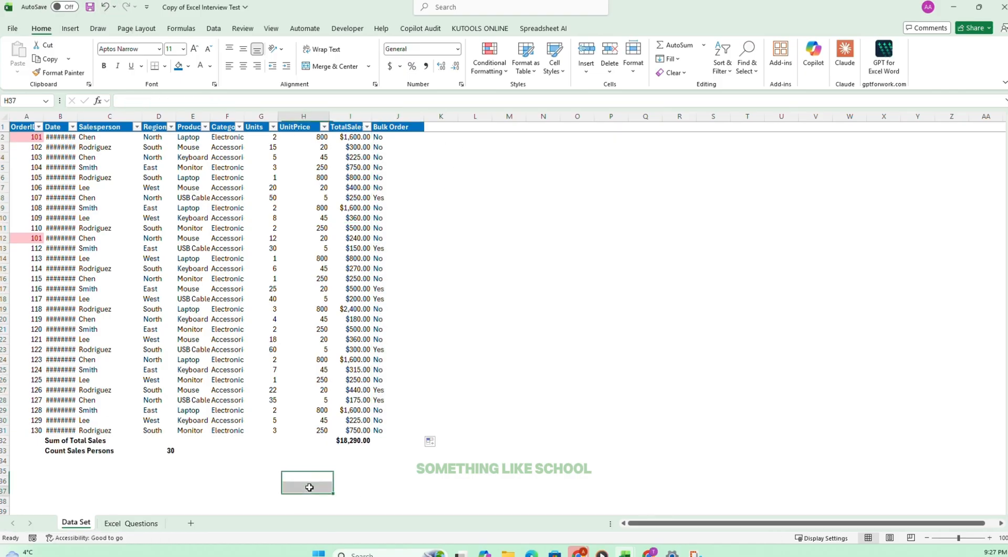
# Tick off task 8 on the Excel Questions sheet and select task 9.
pyautogui.click(131, 523)
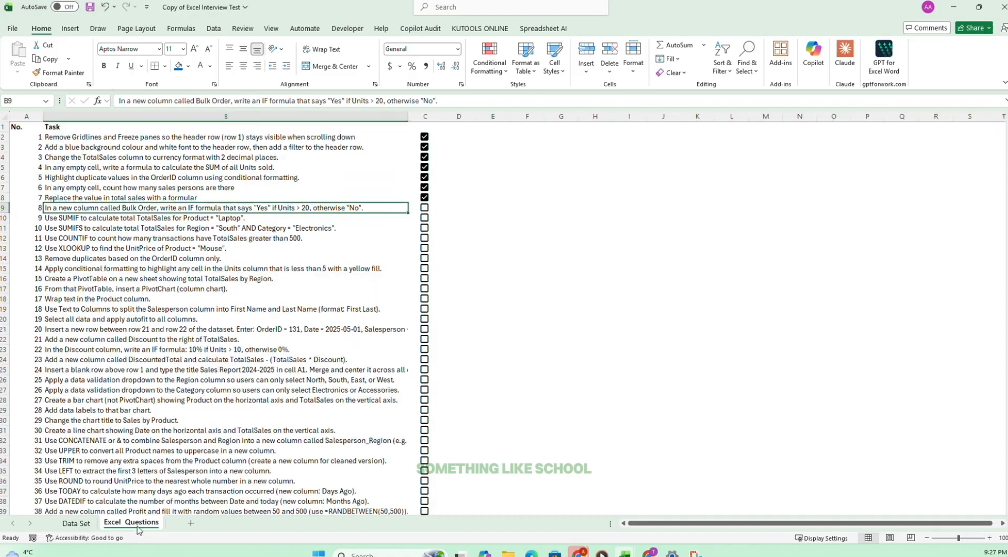
pyautogui.click(424, 207)
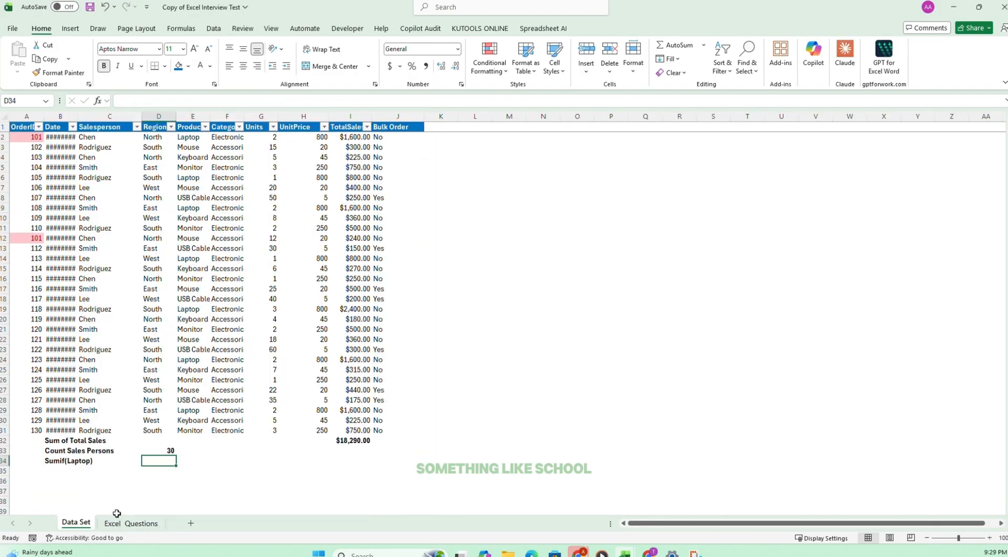
pyautogui.click(132, 522)
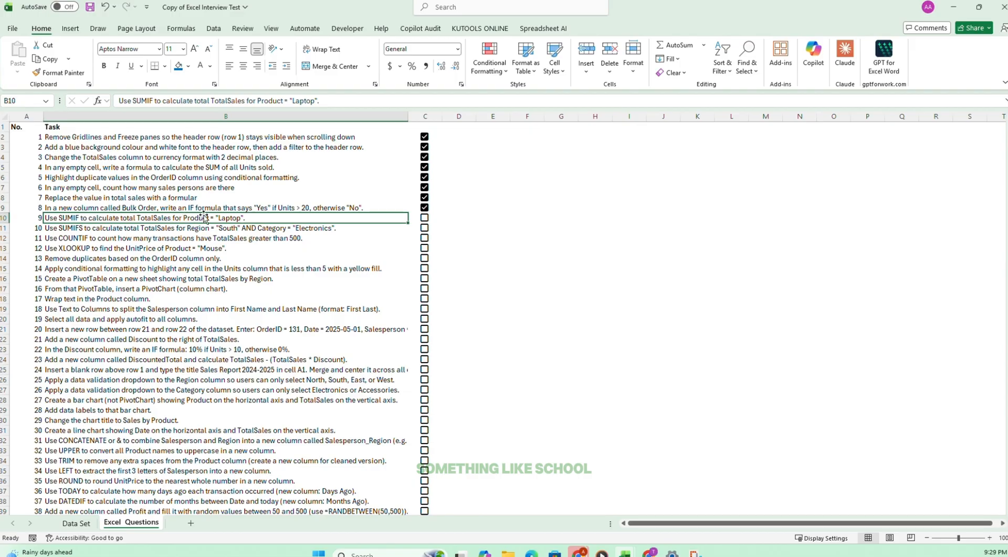
# On the Data Set sheet, label B34 "Sumif(Laptop)" and enter =SUMIF(E2:E31, "Laptop", I2:I31) in D34.
pyautogui.click(69, 523)
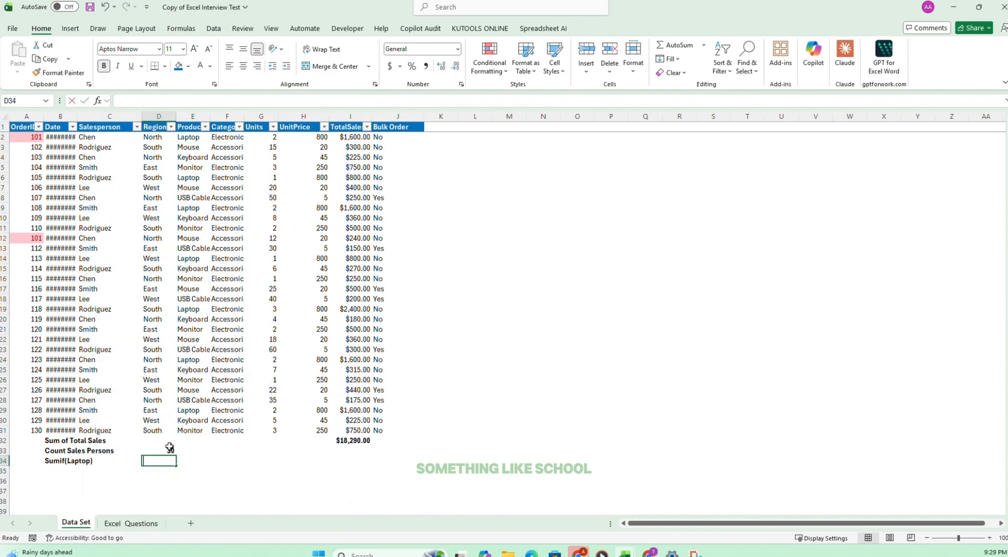
pyautogui.write('=sumif')
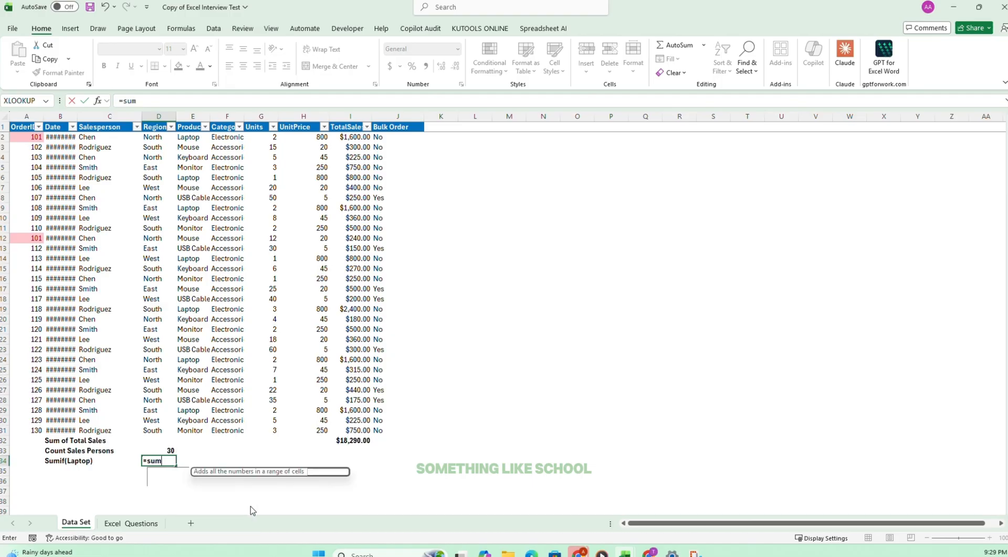
pyautogui.press('Tab')
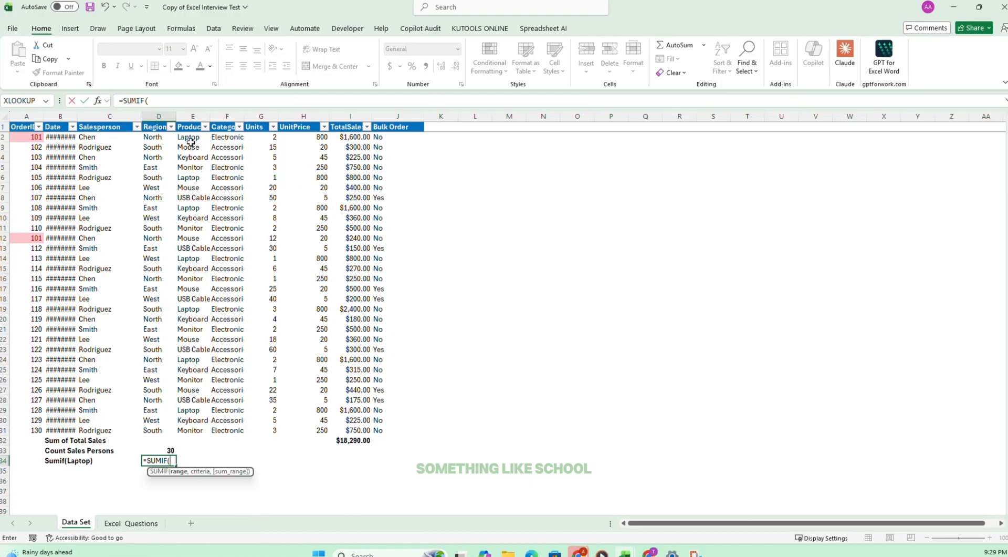
pyautogui.moveTo(189, 138); pyautogui.dragTo(190, 431)
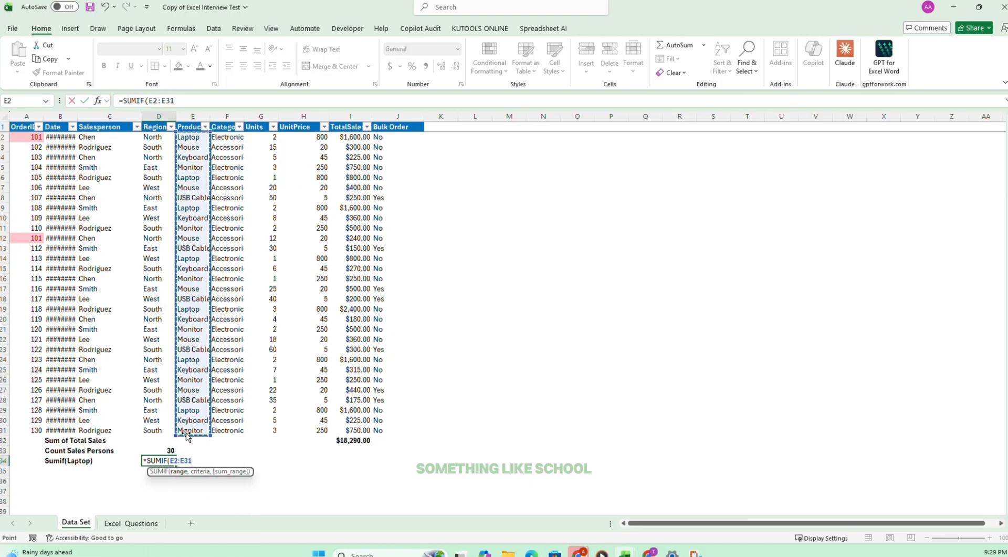
pyautogui.write(', "Lapto')
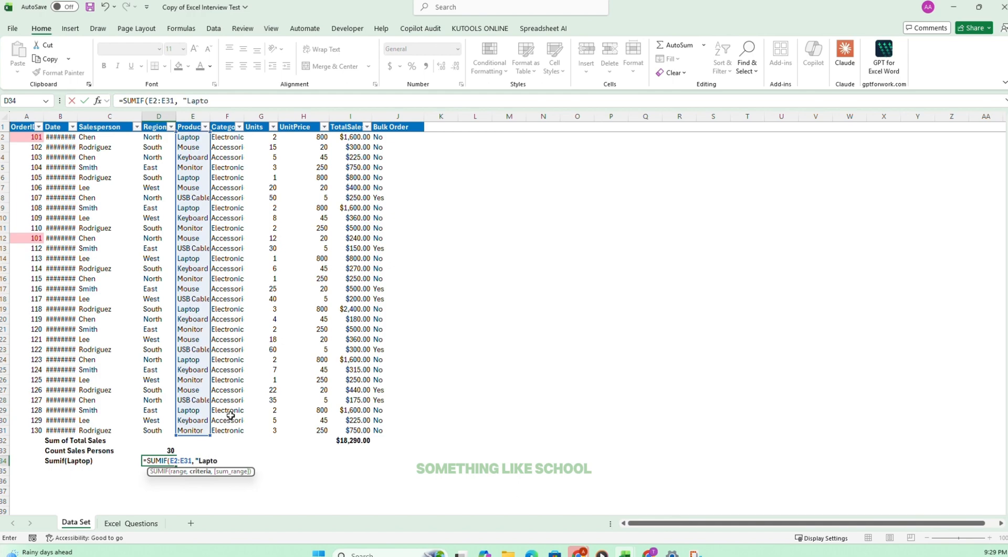
pyautogui.write('p",')
pyautogui.moveTo(353, 134); pyautogui.dragTo(341, 427)
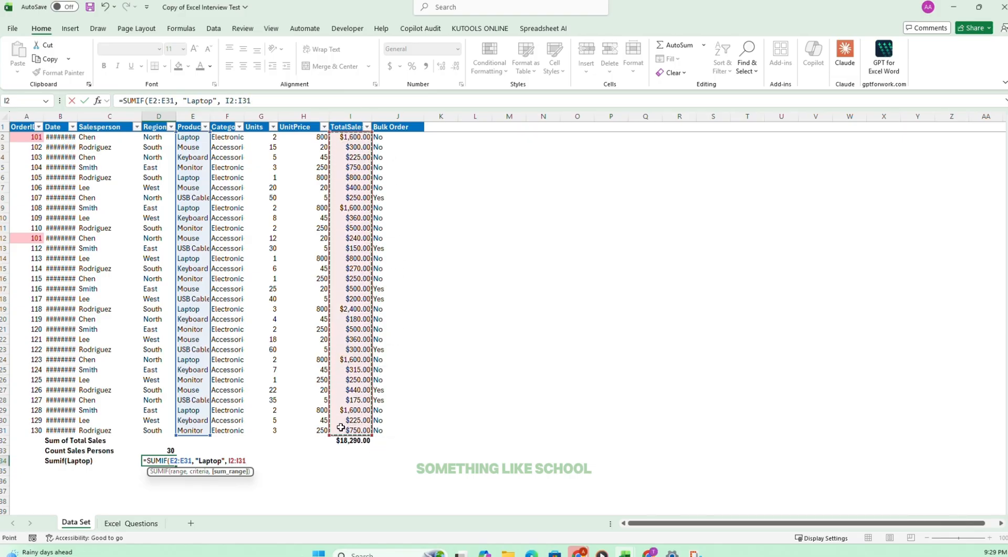
pyautogui.press('Return')
pyautogui.click(162, 460)
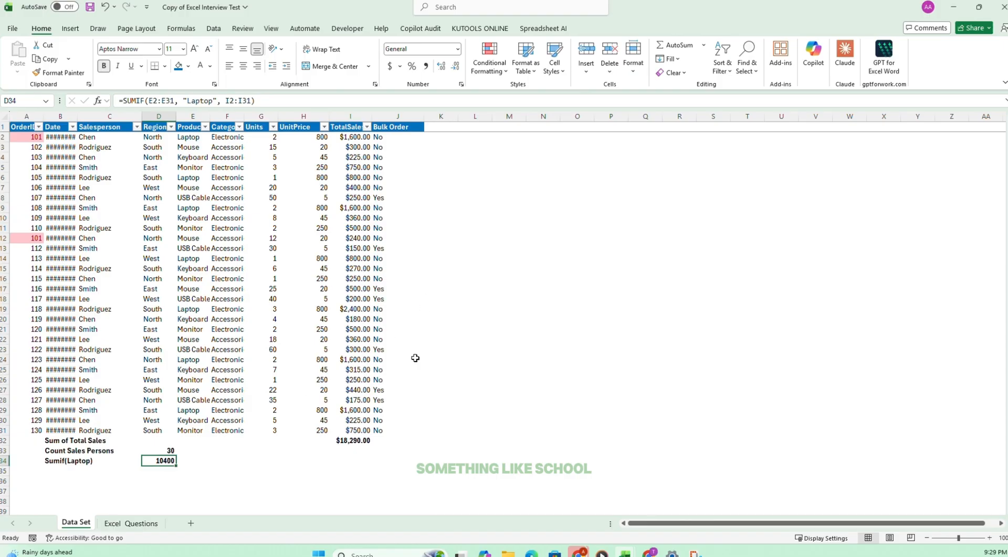
# Copy the currency format from TotalSales cell I29 to the SUMIF result in D34 and autofit column D.
pyautogui.click(357, 411)
pyautogui.click(58, 72)
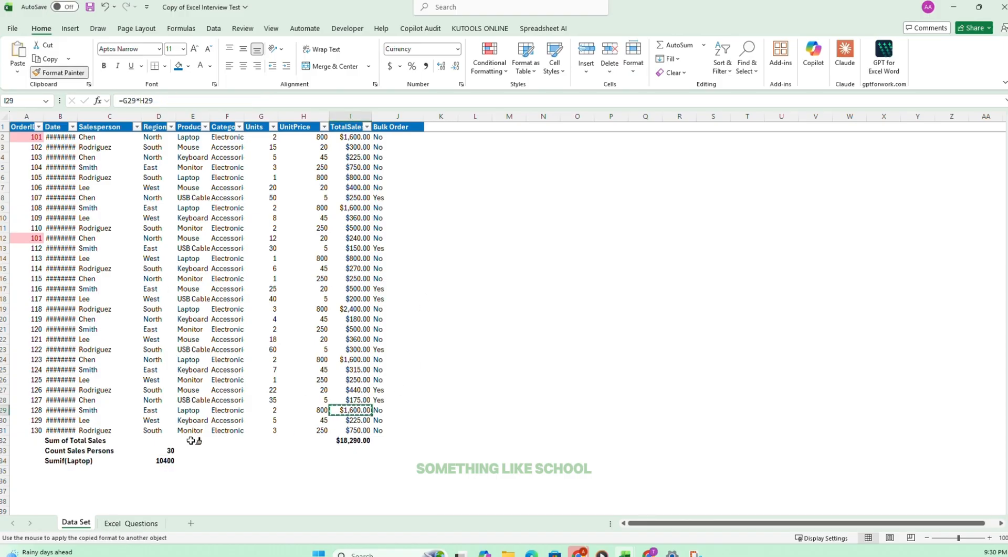
pyautogui.click(166, 459)
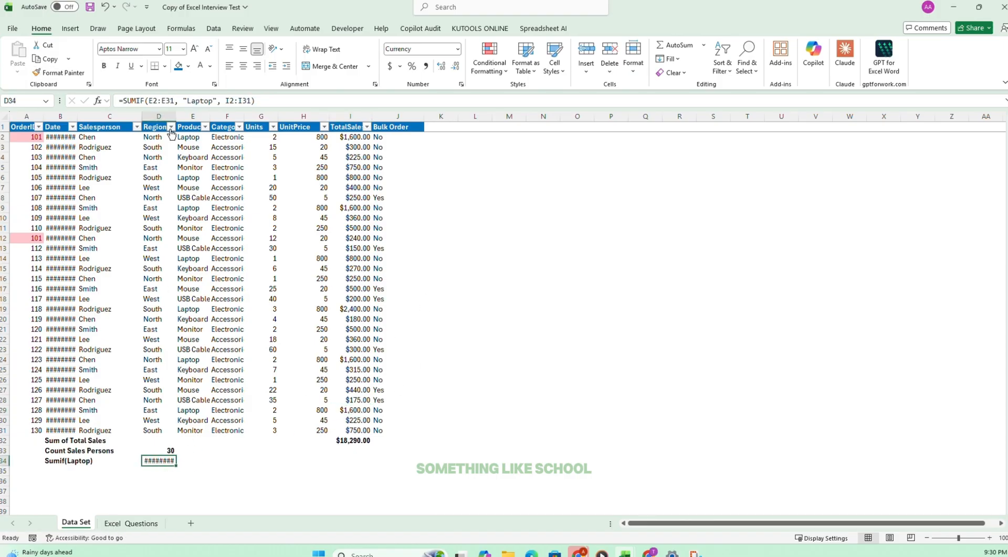
pyautogui.doubleClick(177, 112)
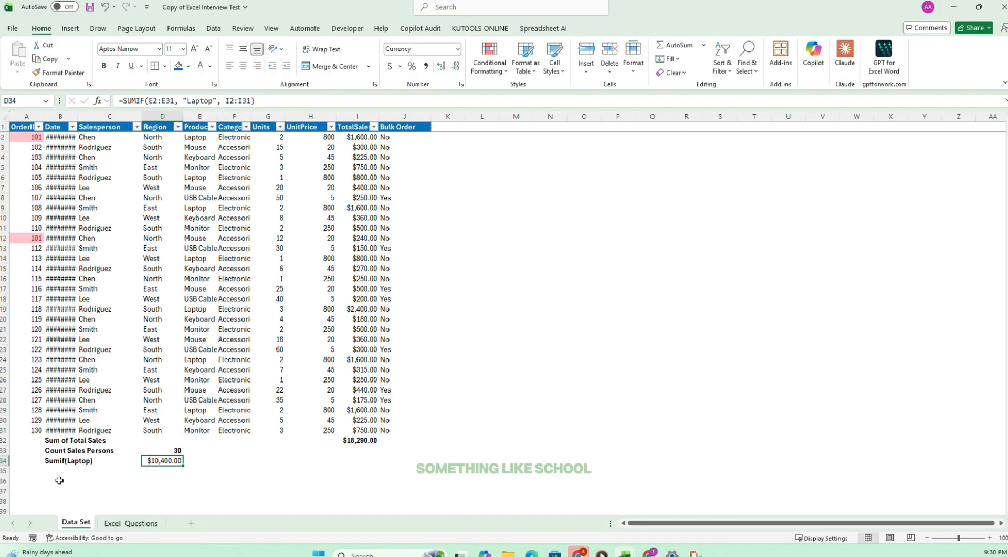
# Tick off task 9 on the Excel Questions sheet and select task 10.
pyautogui.click(144, 524)
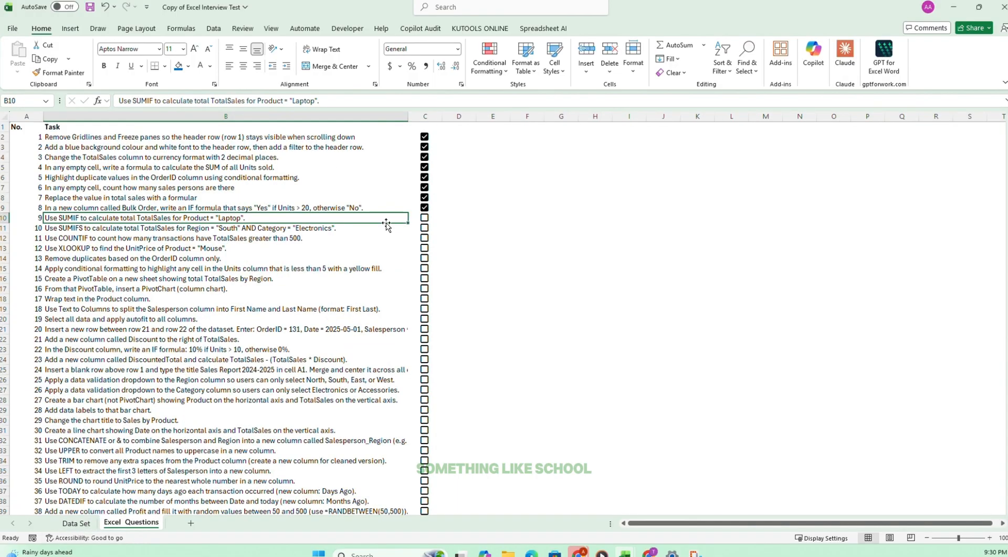
pyautogui.click(425, 220)
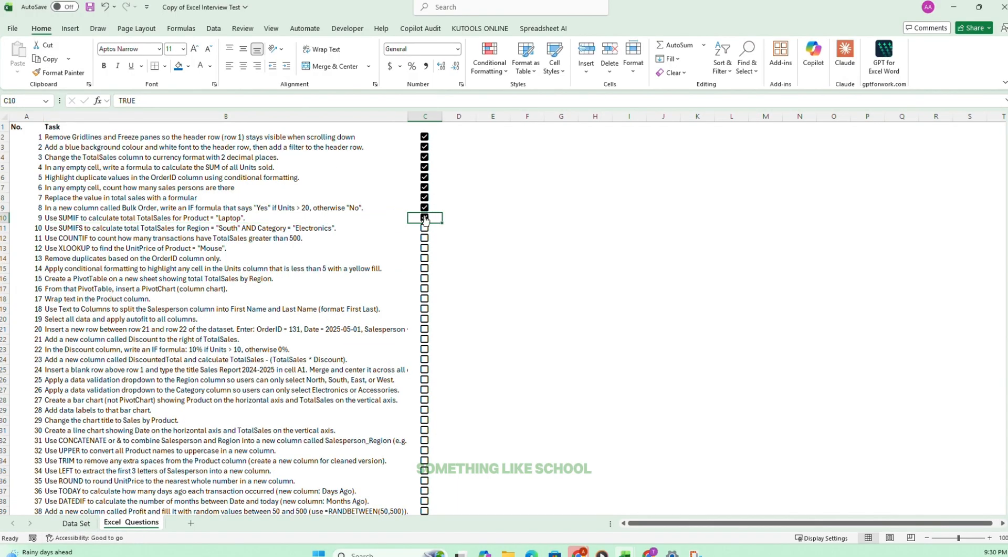
pyautogui.click(63, 226)
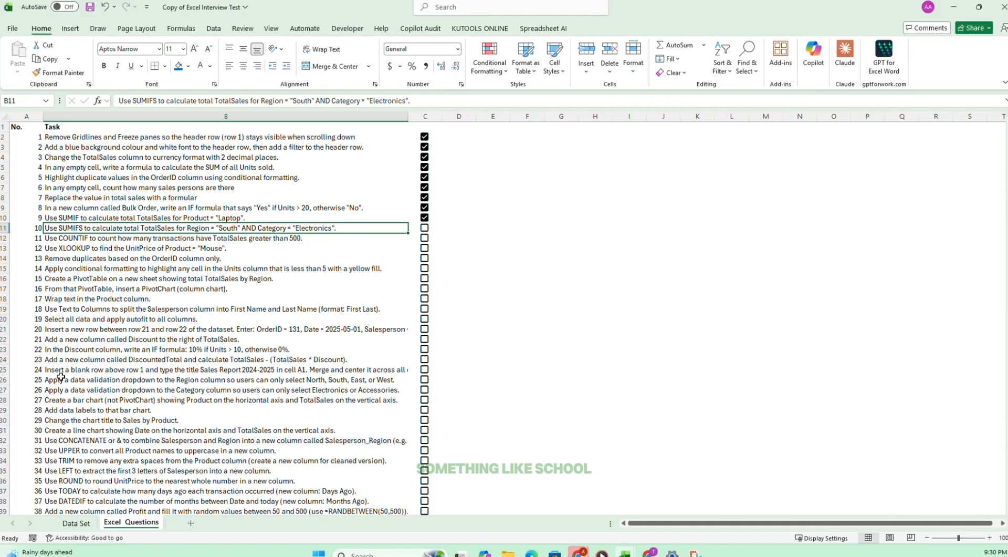
# Enter the label "SUMIFS(South & Electronics)" in B35 of the Data Set sheet.
pyautogui.click(76, 525)
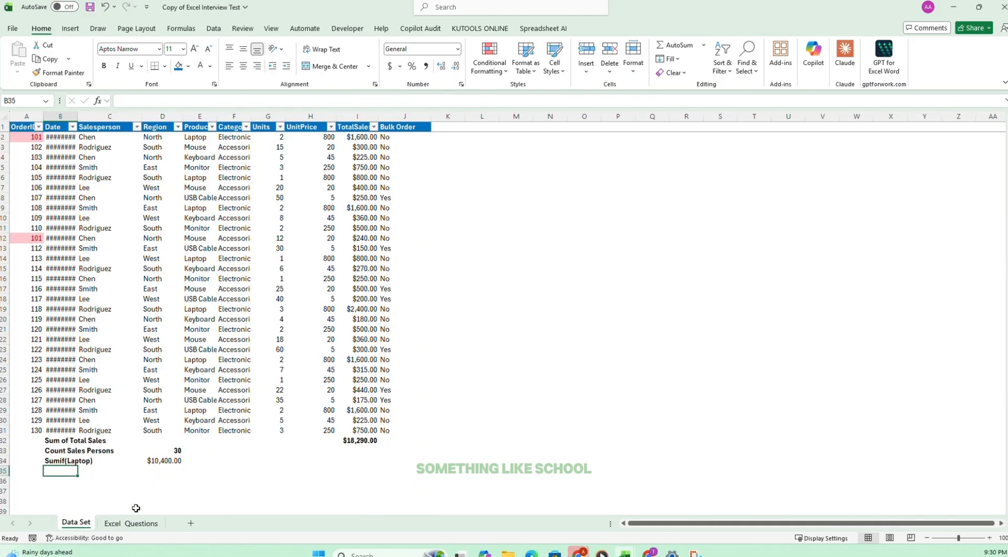
pyautogui.write('Sum')
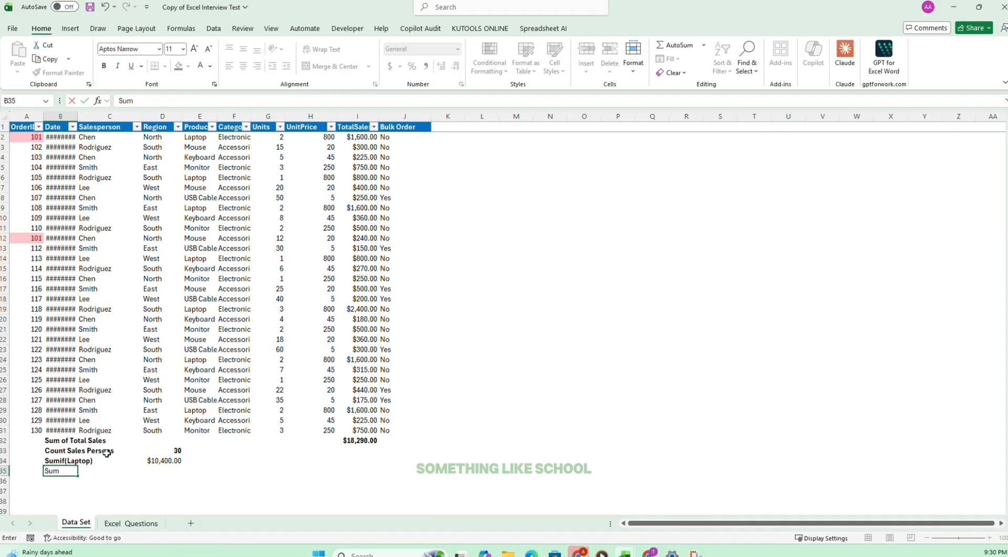
pyautogui.write('ifs(')
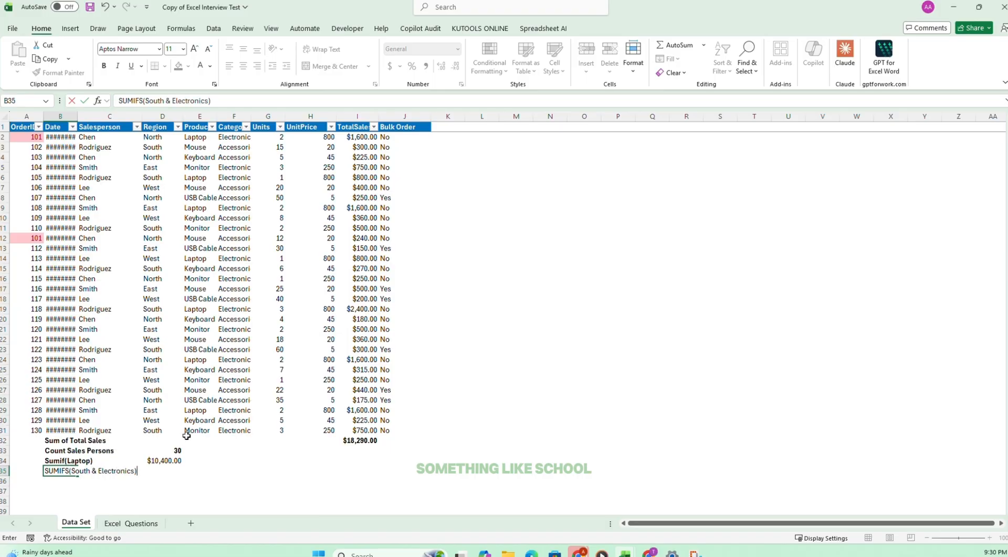
# Enter =SUMIFS(I2:I31,D2:D31, "South", F2:F31, "Electronics") in D35 to total South region electronics sales.
pyautogui.click(165, 469)
pyautogui.write('=')
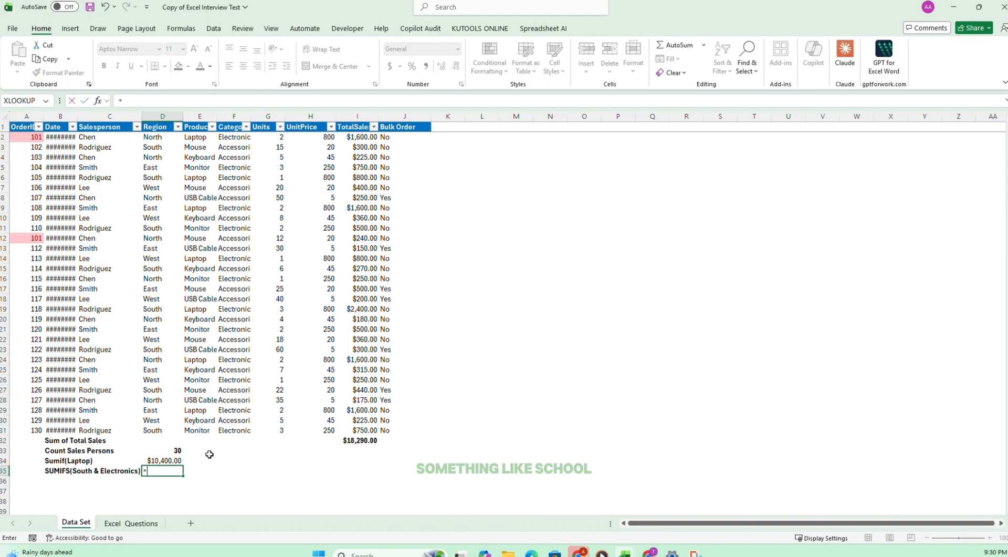
pyautogui.write('sumifs')
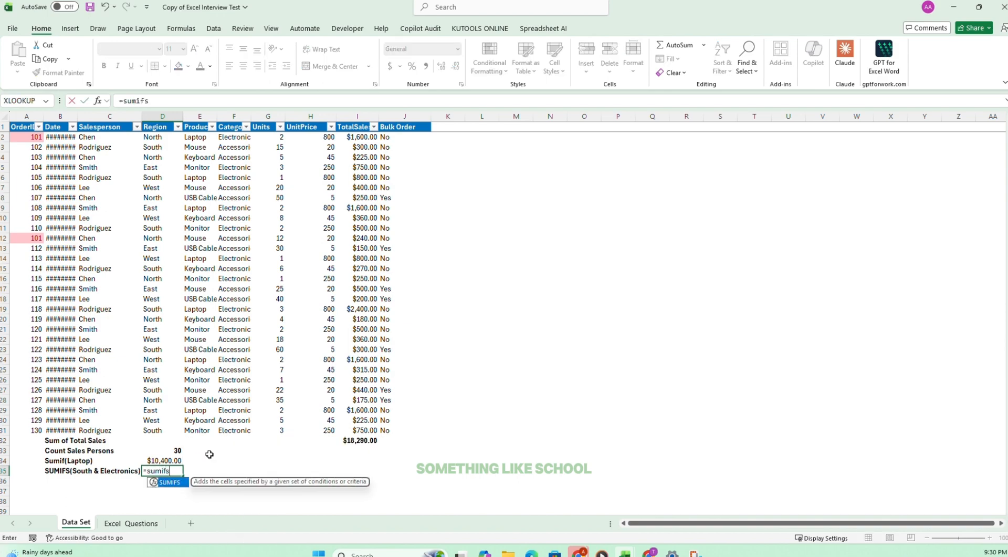
pyautogui.press('Tab')
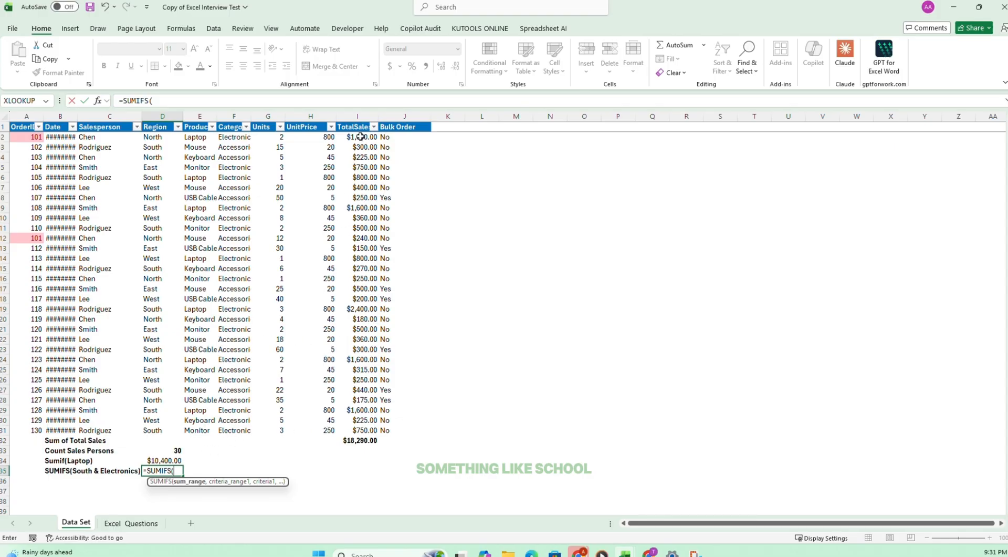
pyautogui.moveTo(359, 136); pyautogui.dragTo(340, 425)
pyautogui.write(',')
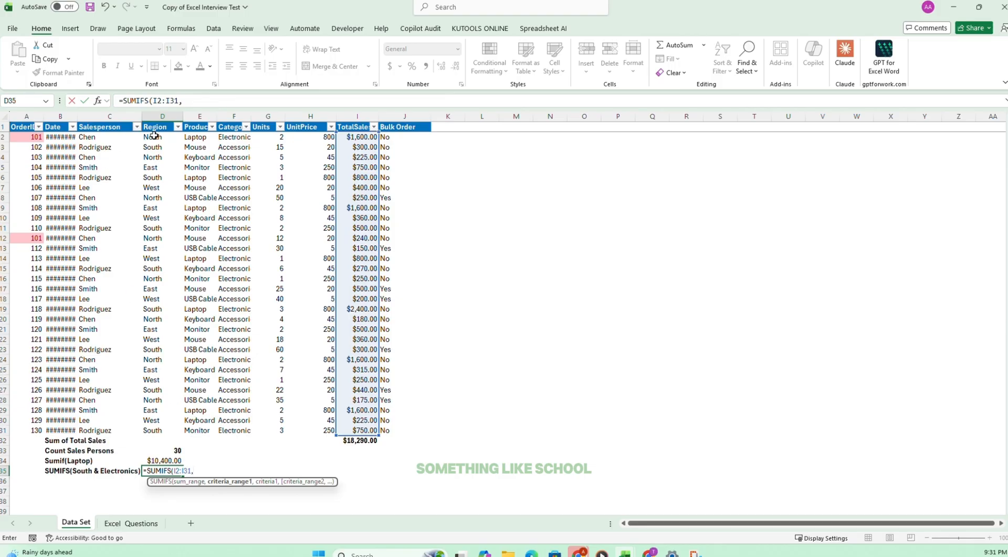
pyautogui.moveTo(154, 135); pyautogui.dragTo(157, 433)
pyautogui.write(', "Sou')
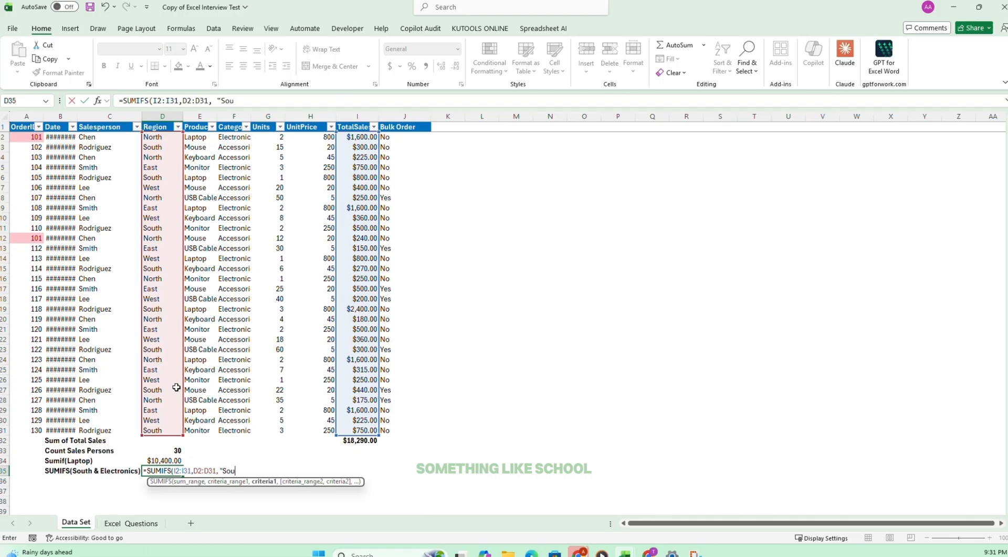
pyautogui.write('th",')
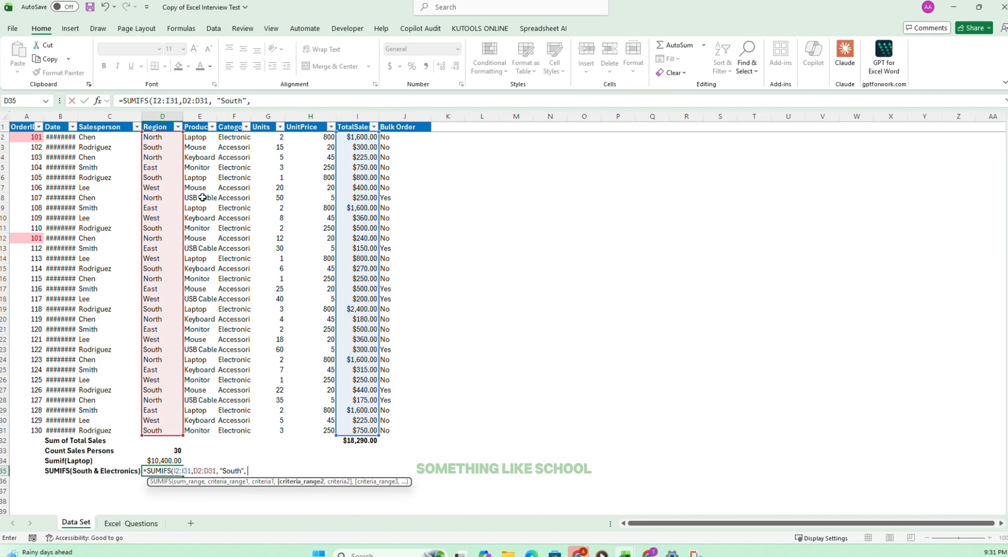
pyautogui.moveTo(227, 137); pyautogui.dragTo(229, 430)
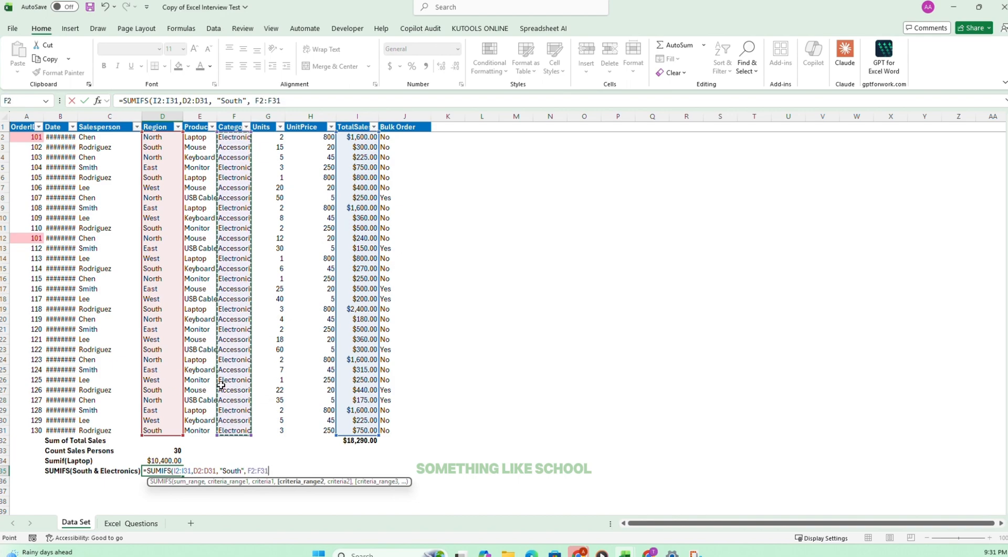
pyautogui.write(', "Electronics')
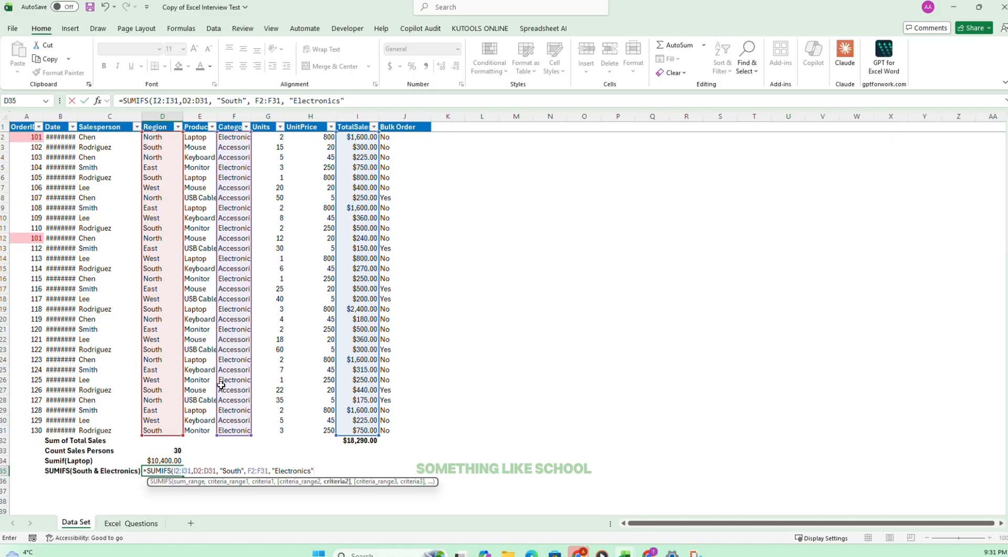
pyautogui.press('Return')
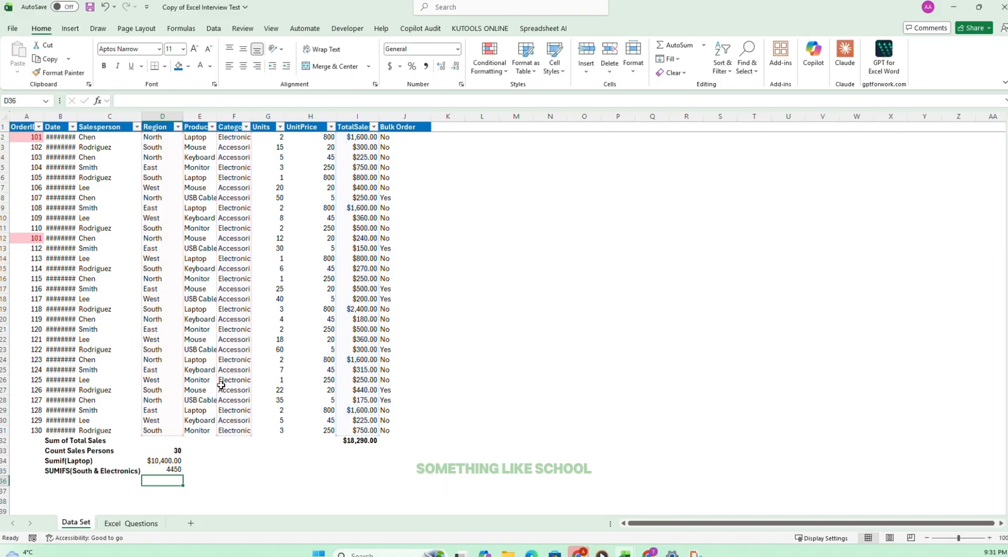
# Copy the currency format from D34 to the SUMIFS result in D35.
pyautogui.click(161, 460)
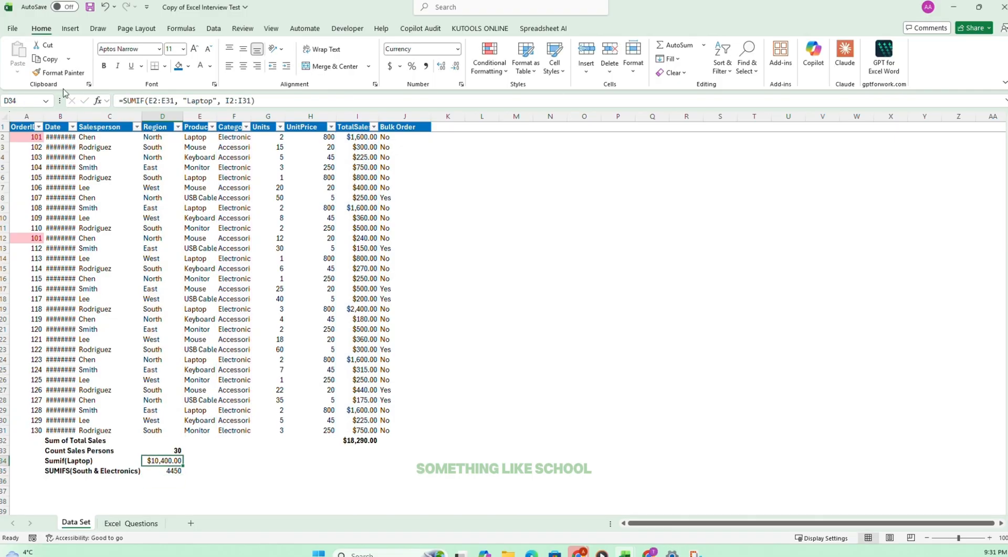
pyautogui.click(76, 73)
pyautogui.click(162, 470)
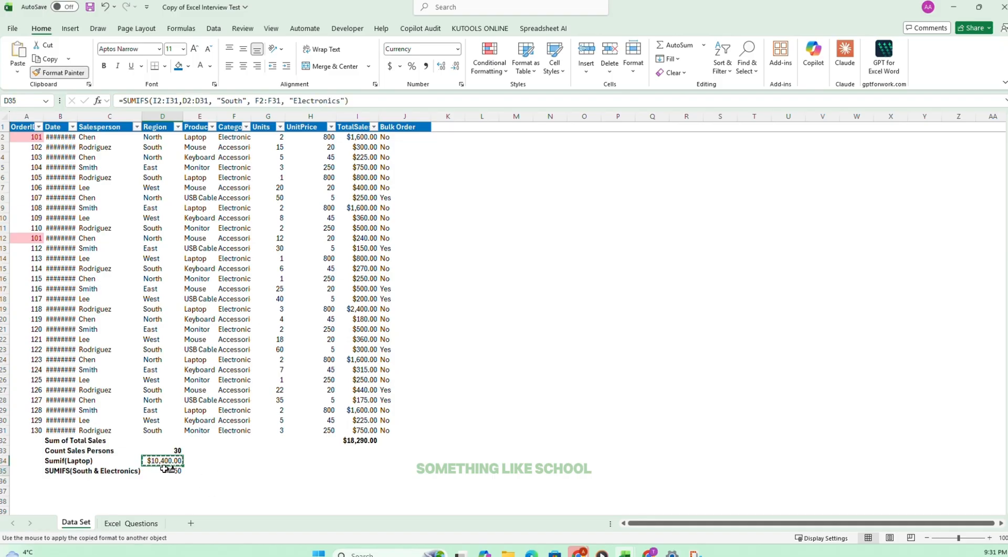
# Make the SUMIF and SUMIFS results in D34:D35 bold and tick off task 10 on the Excel Questions sheet.
pyautogui.moveTo(162, 461); pyautogui.dragTo(161, 467)
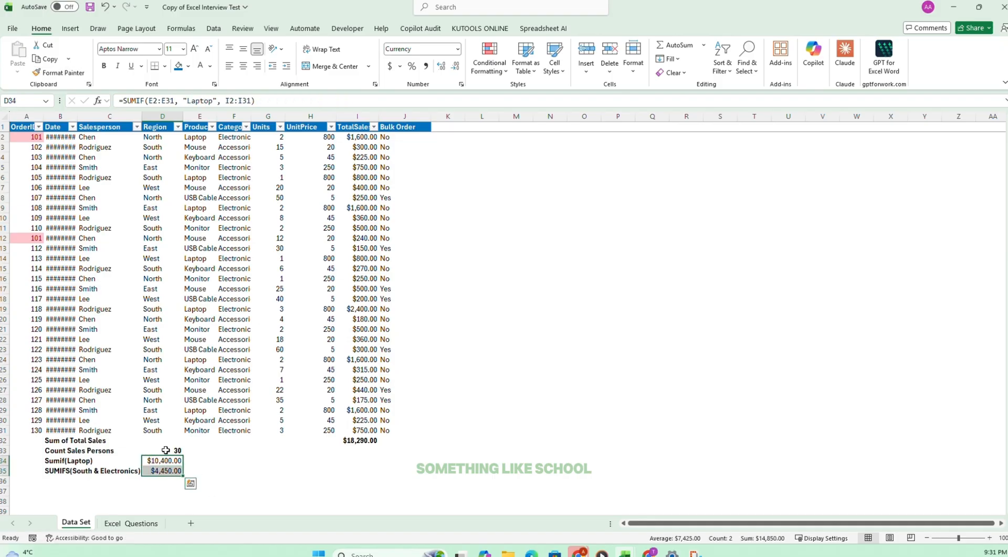
pyautogui.hotkey('ctrl', 'b')
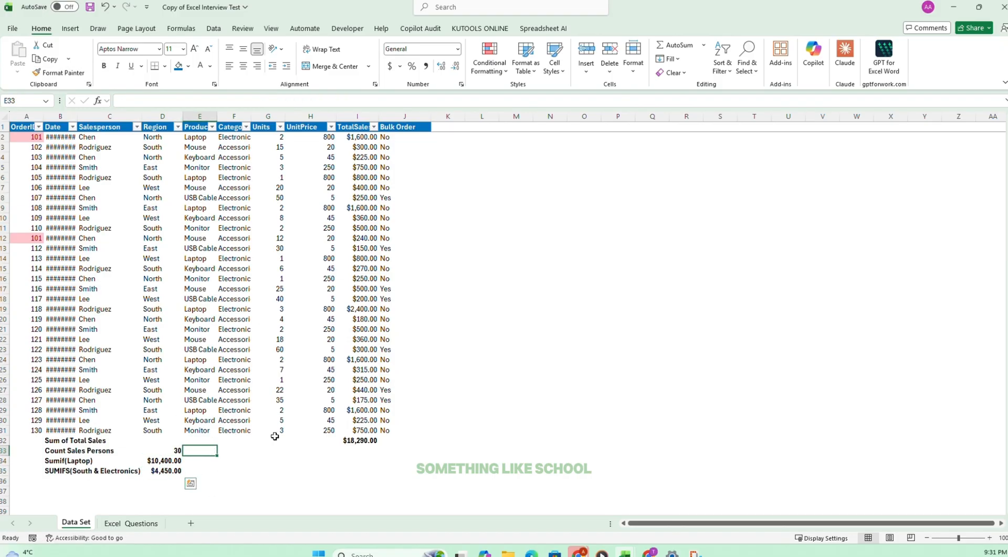
pyautogui.click(132, 523)
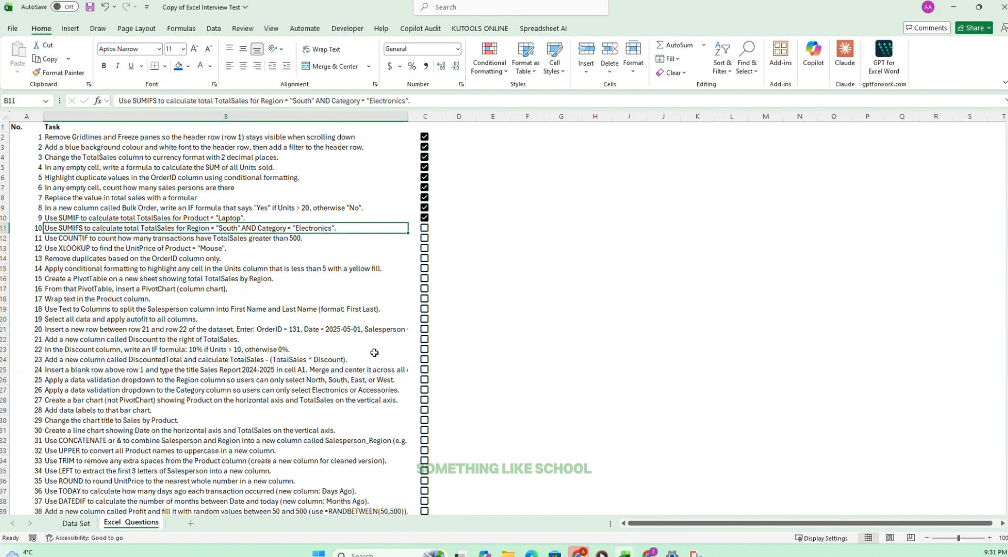
pyautogui.click(425, 227)
pyautogui.click(69, 239)
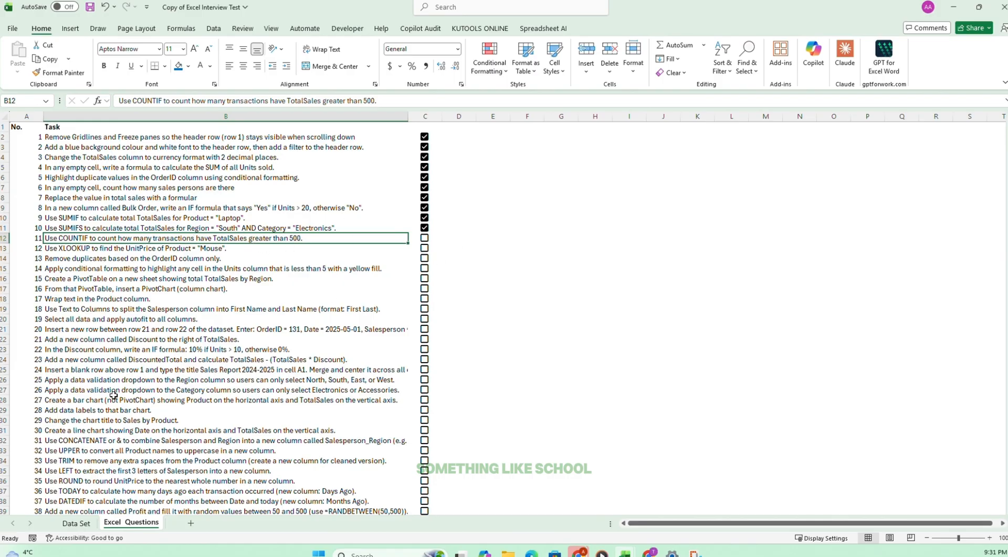
# Enter the label "COUNTIF (>500)" in B36 of the Data Set sheet.
pyautogui.click(76, 523)
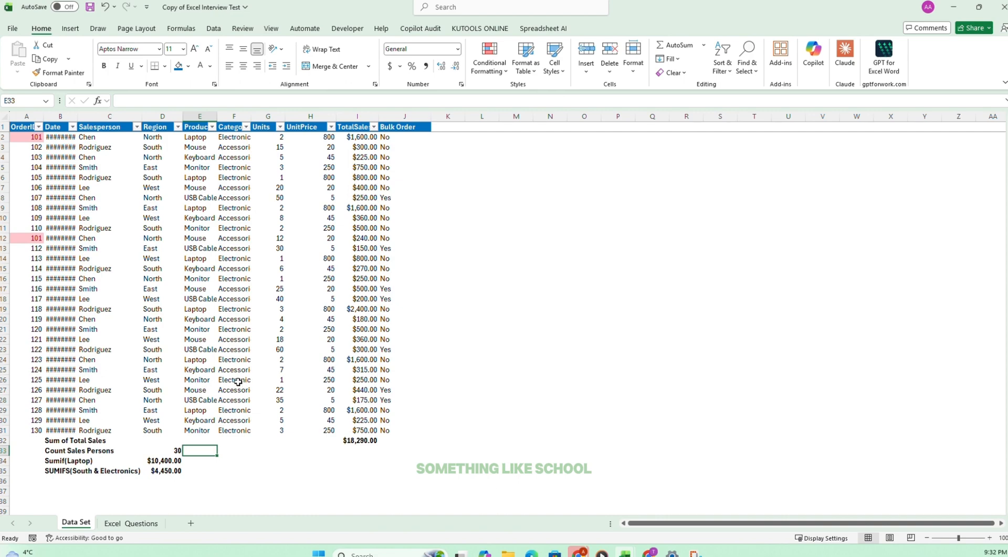
pyautogui.click(139, 523)
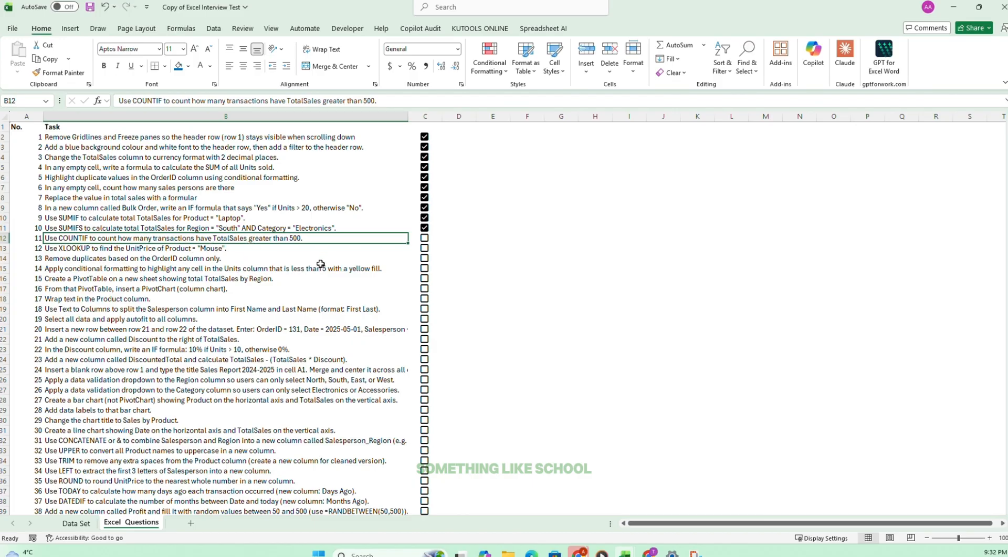
pyautogui.click(76, 523)
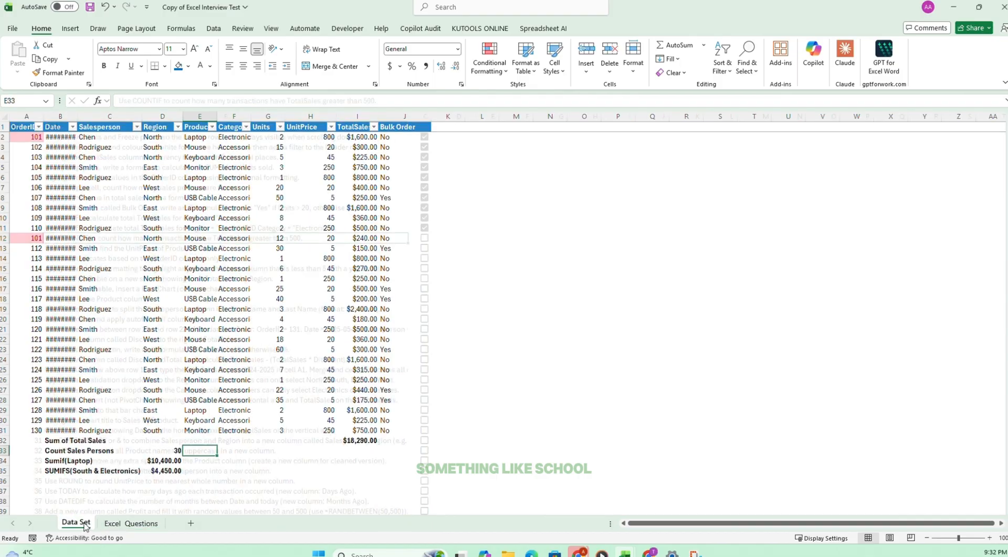
pyautogui.click(79, 474)
pyautogui.click(67, 480)
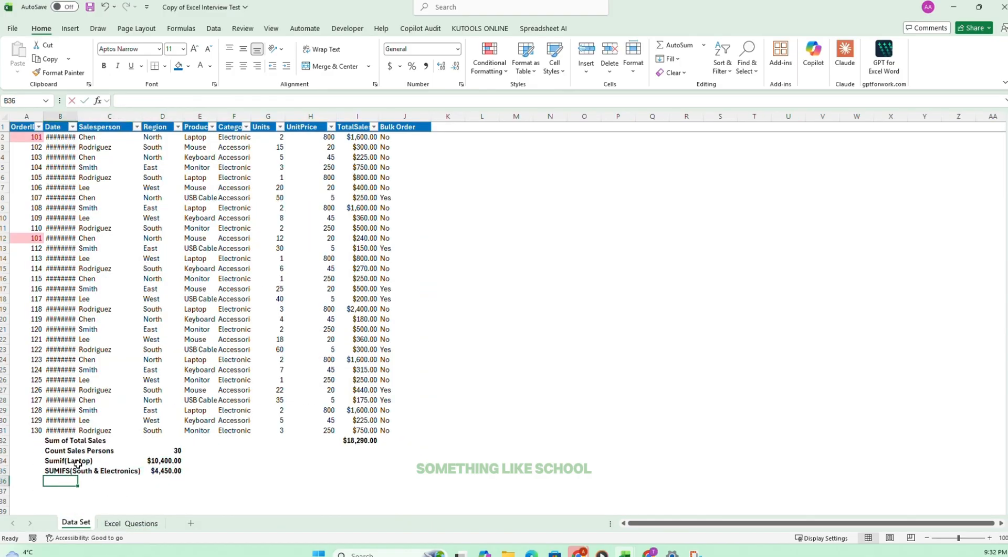
pyautogui.write('COUNTIF (>500')
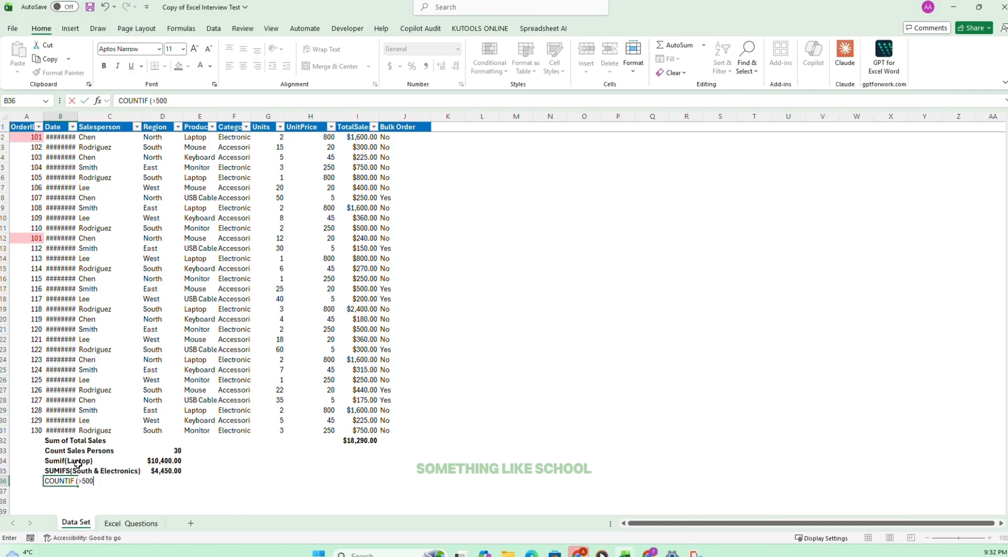
# Enter =COUNTIF(I2:I31, ">500") in D36 to count the sales above 500, and make the result bold.
pyautogui.click(155, 477)
pyautogui.write('=')
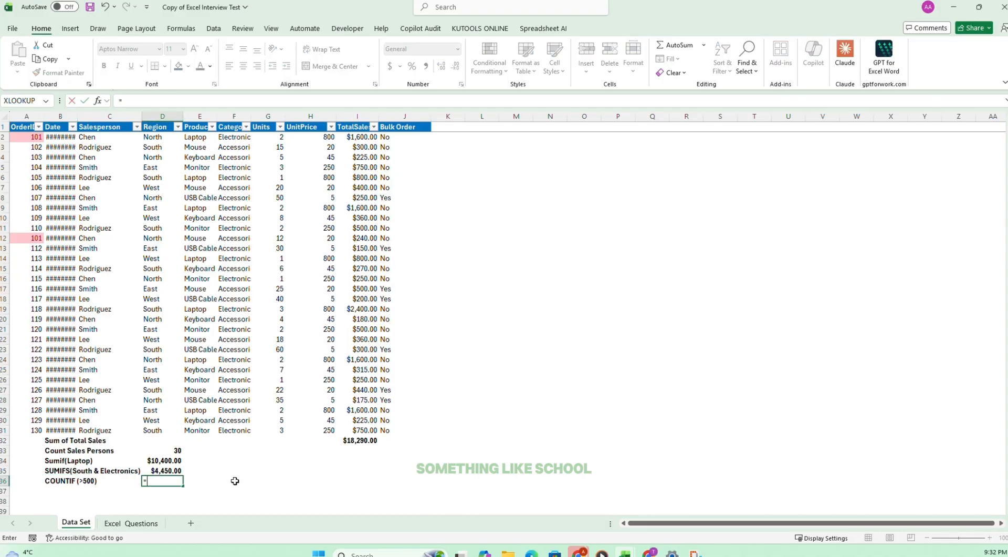
pyautogui.write('COUNTIF')
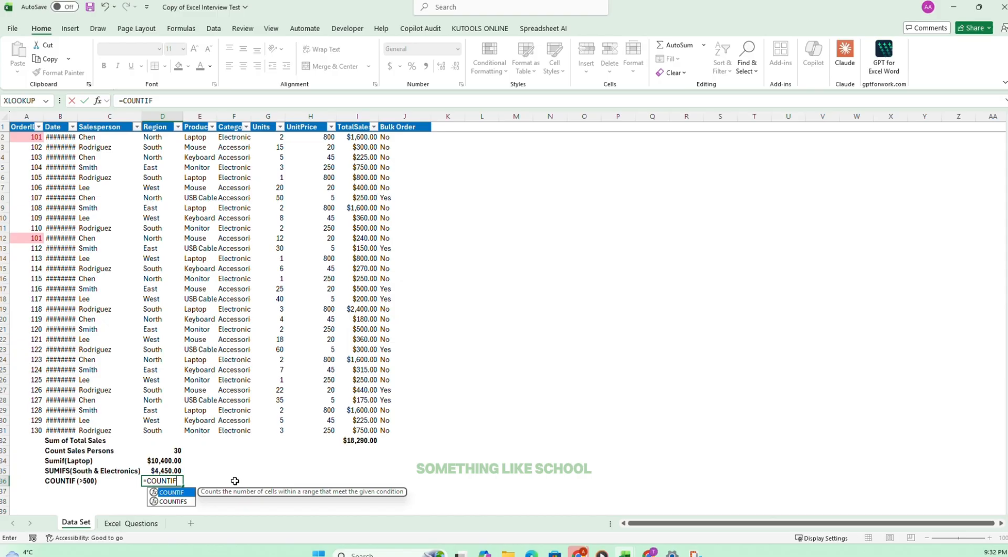
pyautogui.write('(')
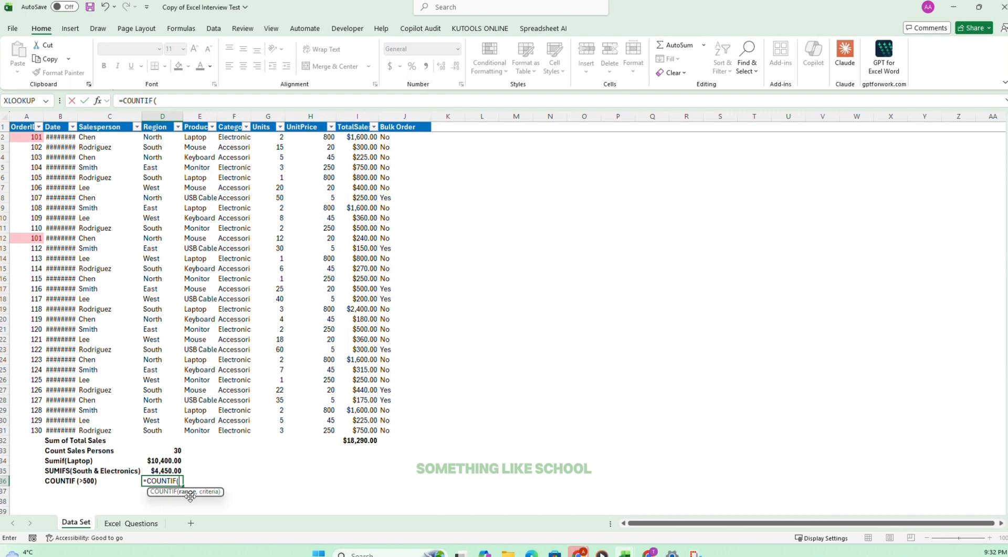
pyautogui.moveTo(363, 138); pyautogui.dragTo(358, 434)
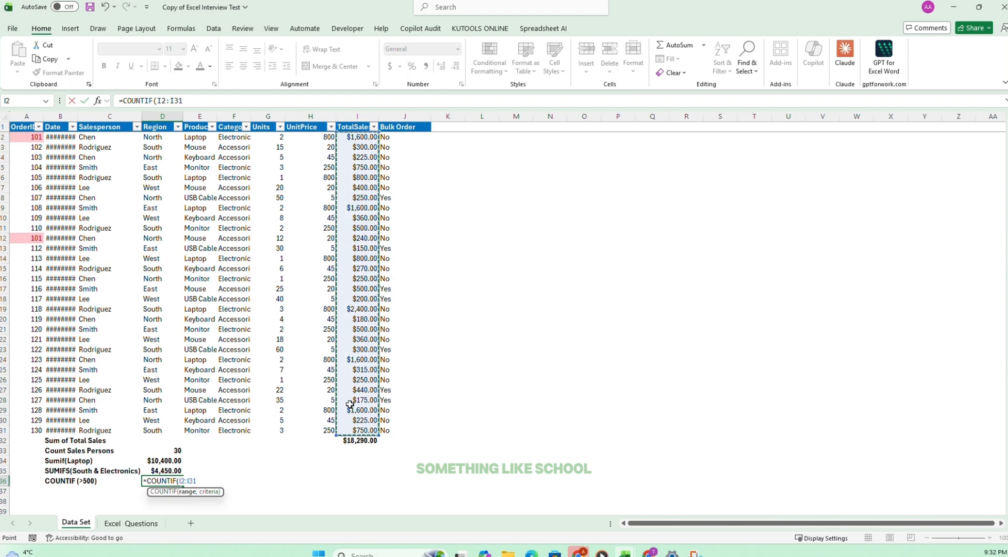
pyautogui.write(', >500"')
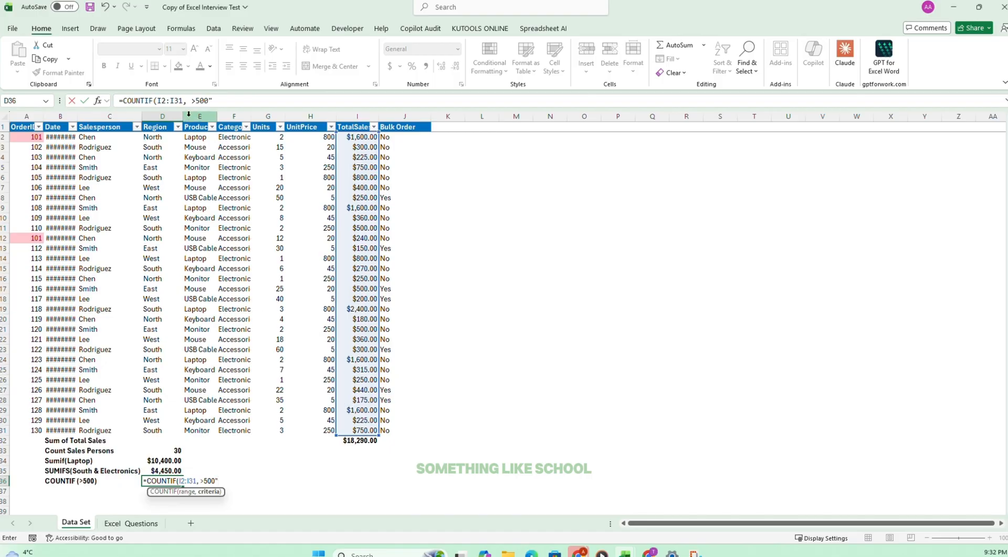
pyautogui.click(192, 100)
pyautogui.write('"')
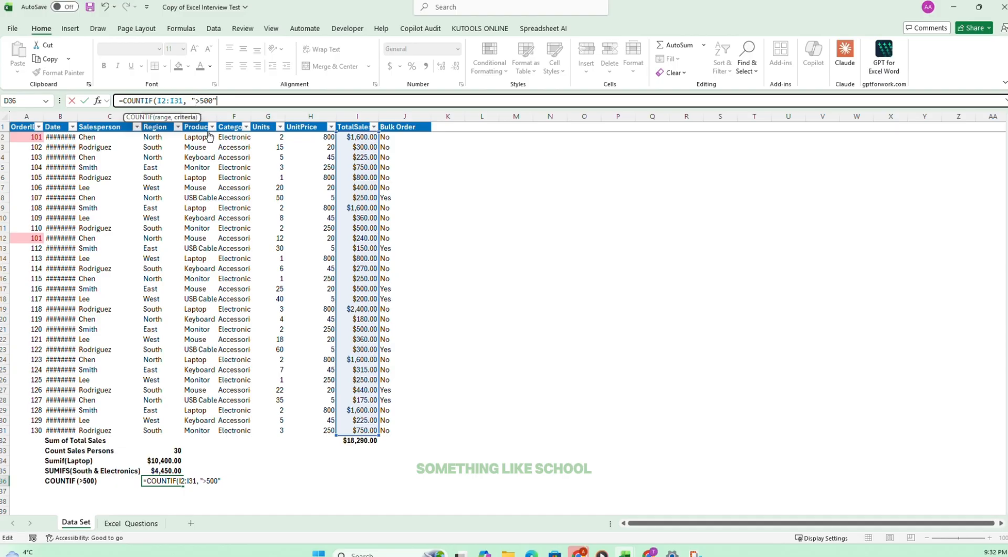
pyautogui.write(')')
pyautogui.press('Return')
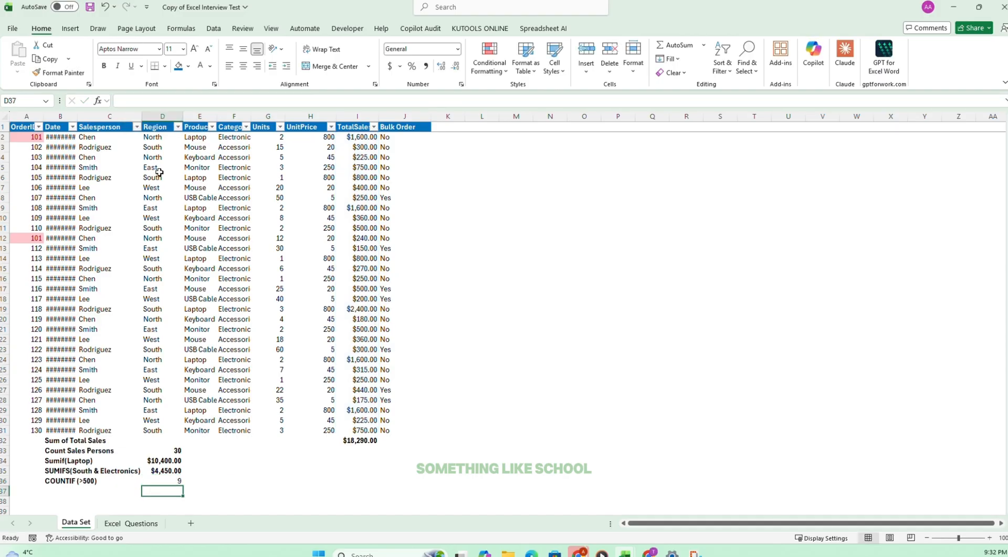
pyautogui.click(175, 479)
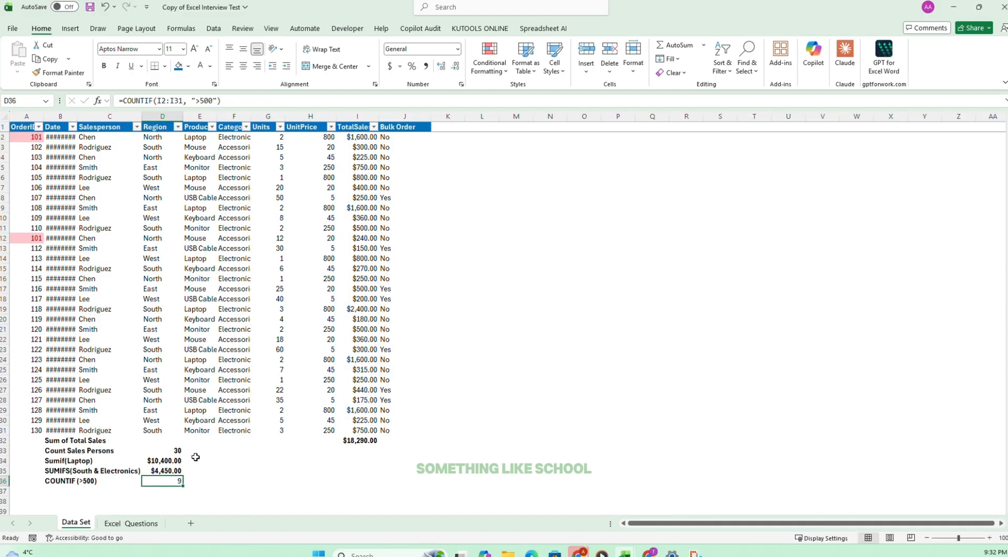
pyautogui.hotkey('ctrl', 'b')
# Highlight TotalSales values in I2:I31 greater than 500 with conditional formatting to check the count, and undo the highlighting.
pyautogui.moveTo(355, 137); pyautogui.dragTo(361, 428)
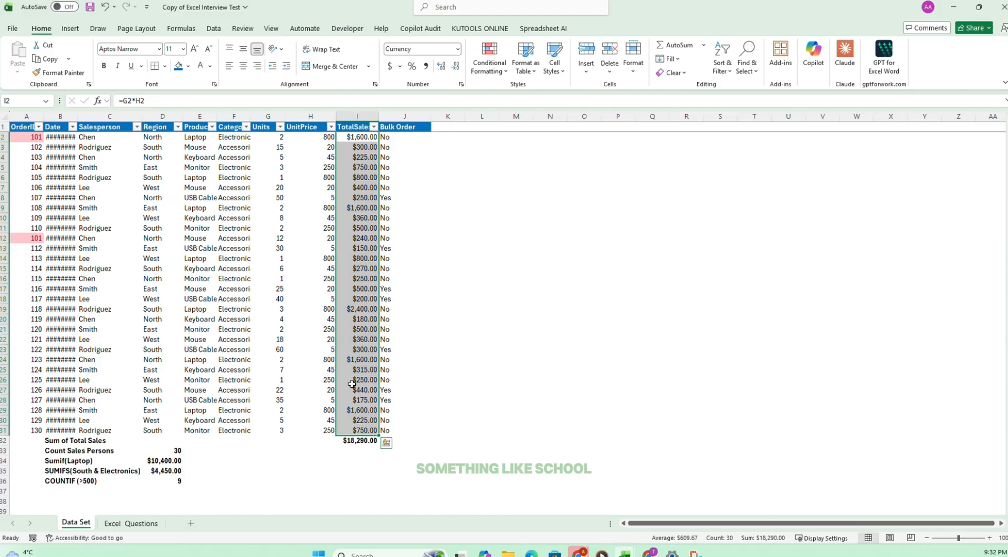
pyautogui.click(489, 59)
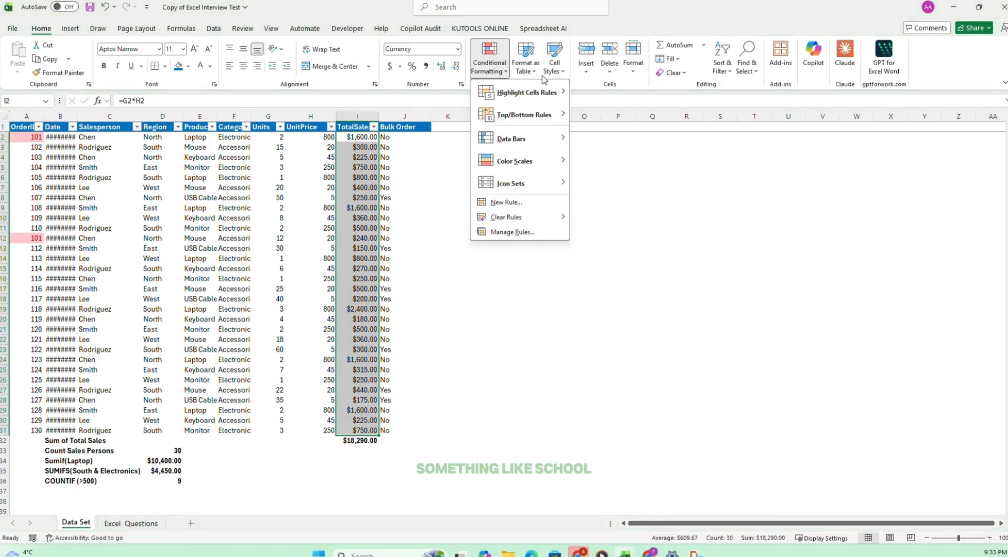
pyautogui.moveTo(546, 92)
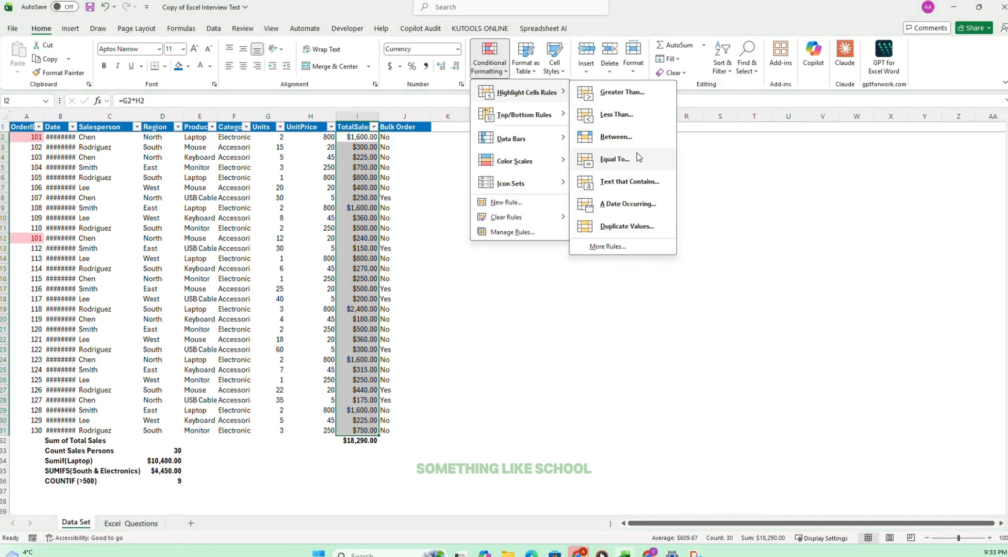
pyautogui.click(635, 95)
pyautogui.write('5')
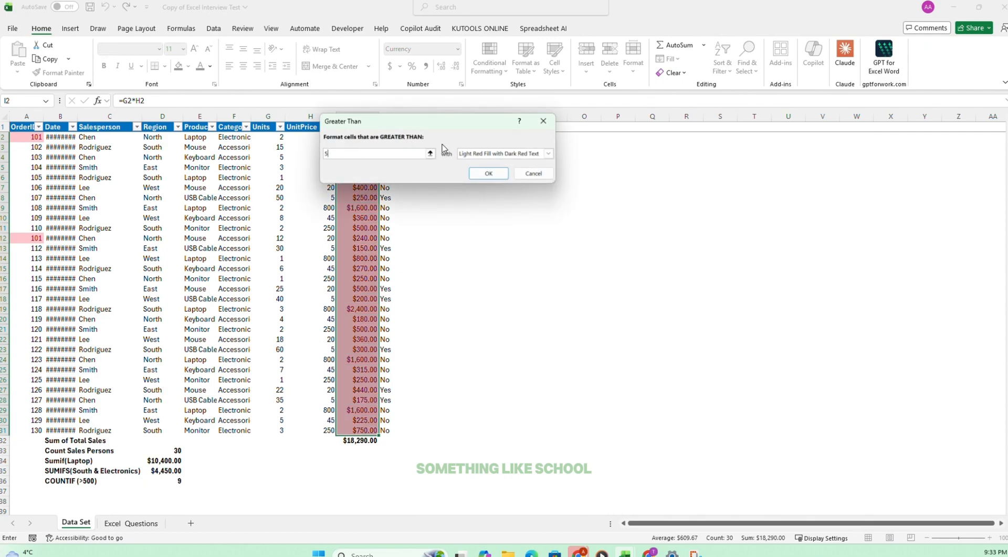
pyautogui.write('00')
pyautogui.press('Return')
pyautogui.scroll(-1, 439, 176)
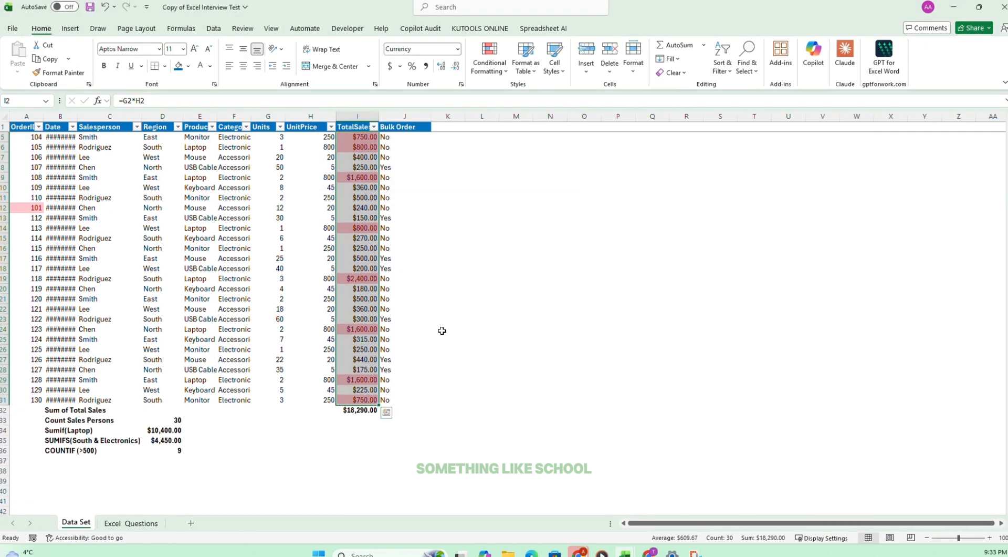
pyautogui.click(443, 331)
pyautogui.scroll(1, 415, 318)
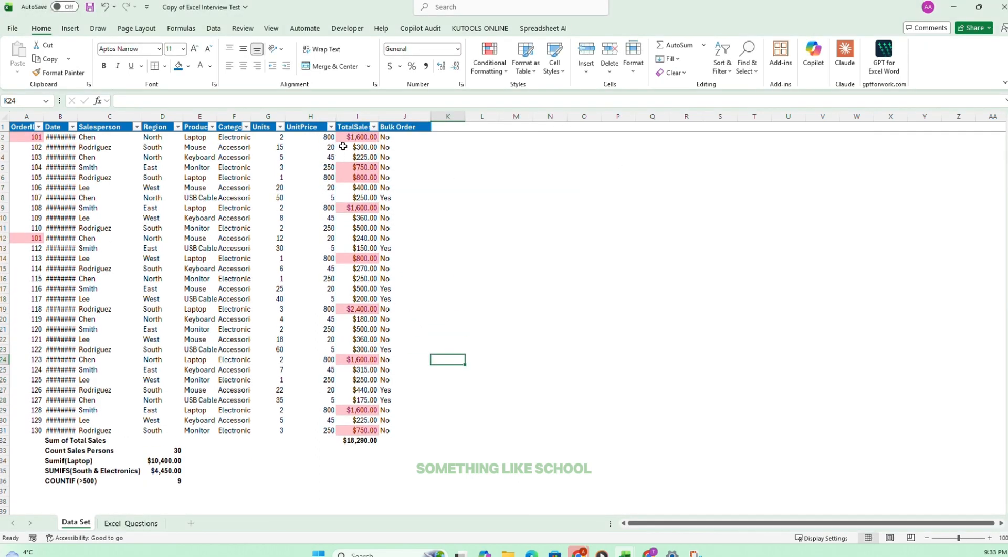
pyautogui.click(105, 7)
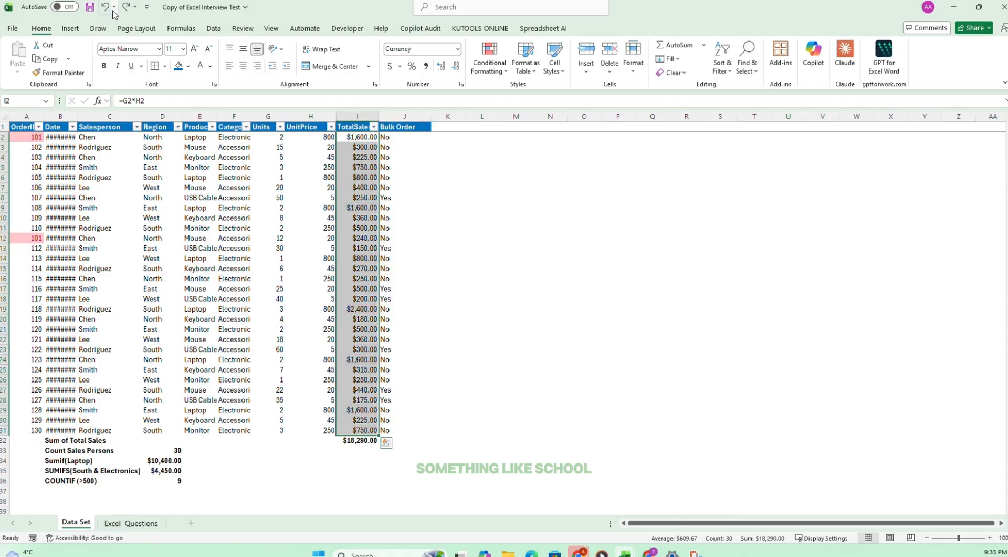
# Tick off task 11 on the Excel Questions sheet and select task 12.
pyautogui.click(131, 523)
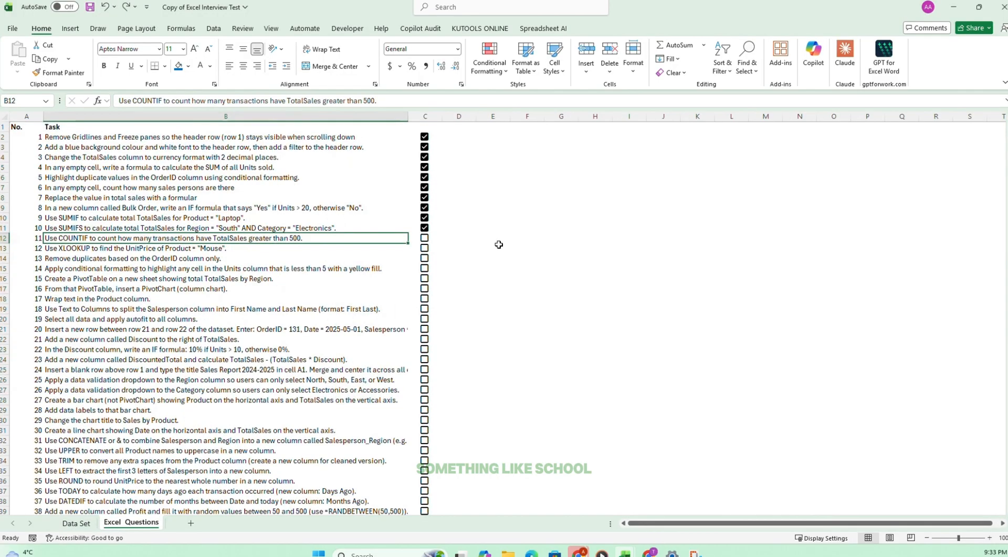
pyautogui.click(426, 239)
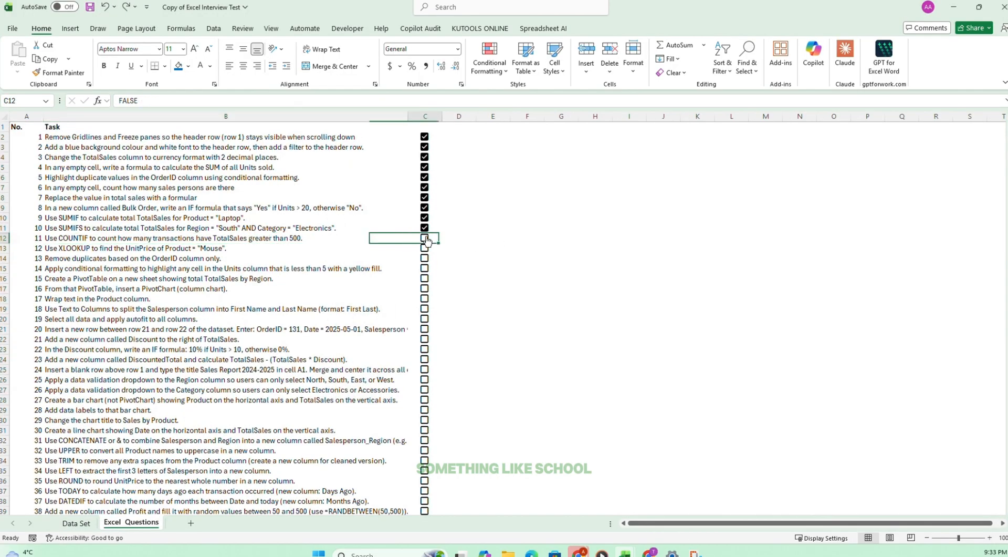
pyautogui.click(75, 246)
pyautogui.click(110, 269)
pyautogui.moveTo(60, 247); pyautogui.dragTo(444, 252)
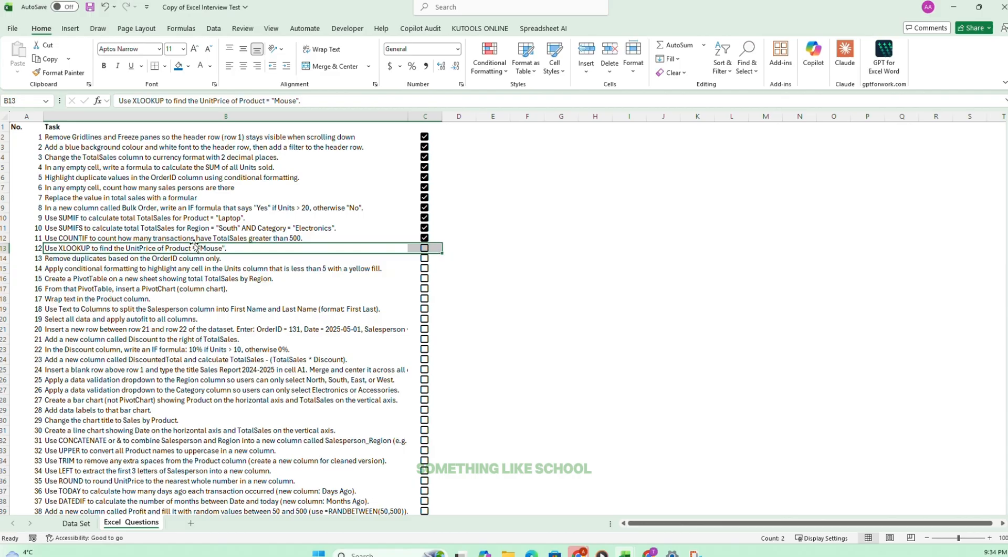
# Enter the label "Mouse" in B37 of the Data Set sheet.
pyautogui.click(74, 523)
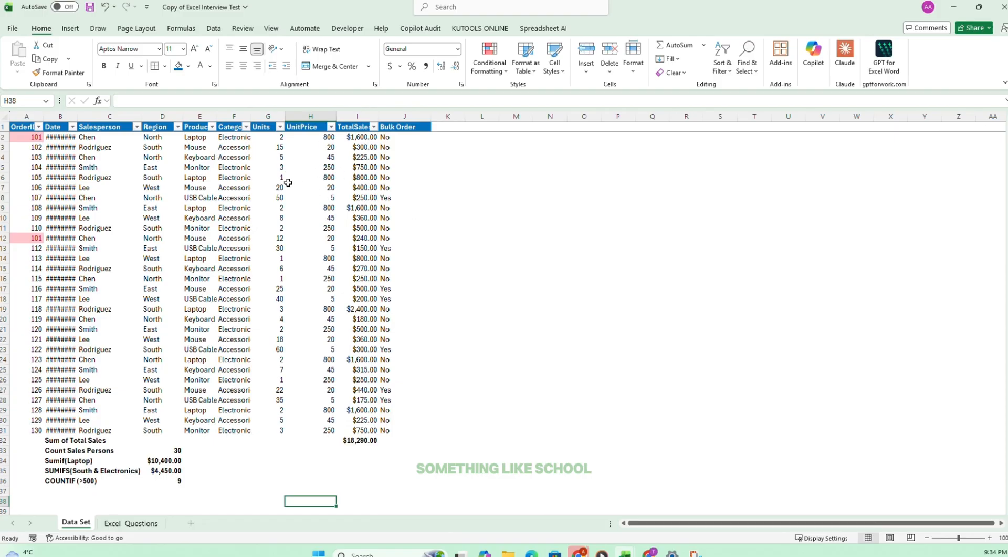
pyautogui.scroll(-1, 285, 183)
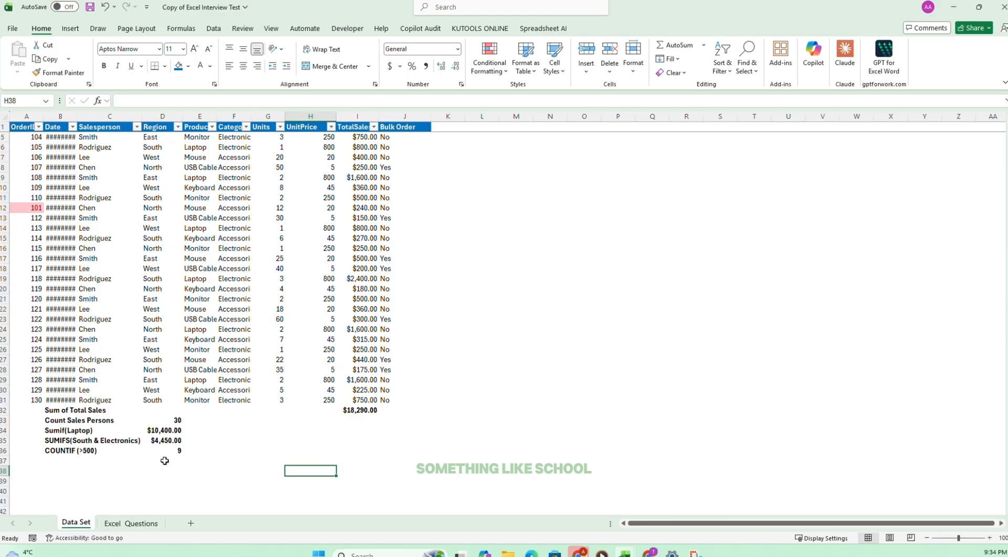
pyautogui.click(52, 463)
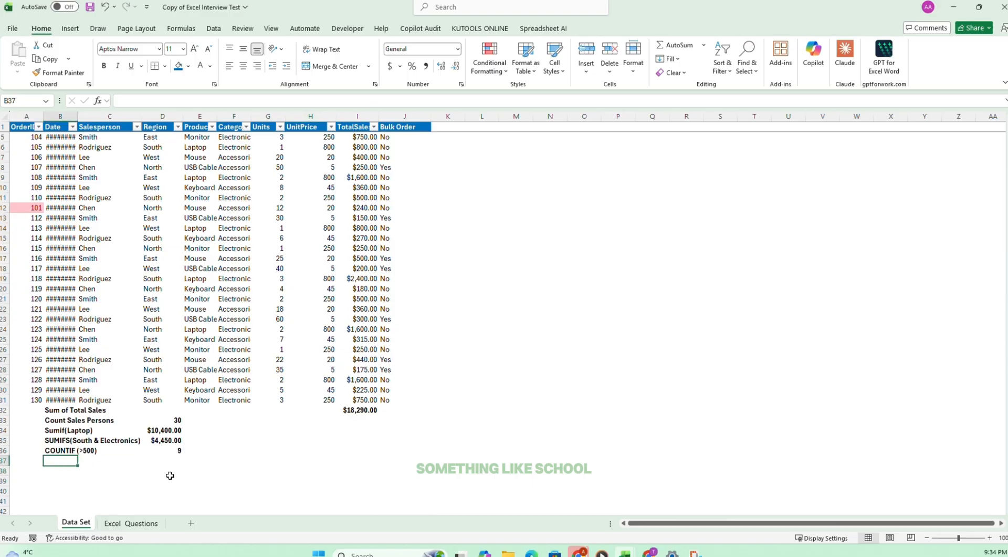
pyautogui.write('Mouse (Price)')
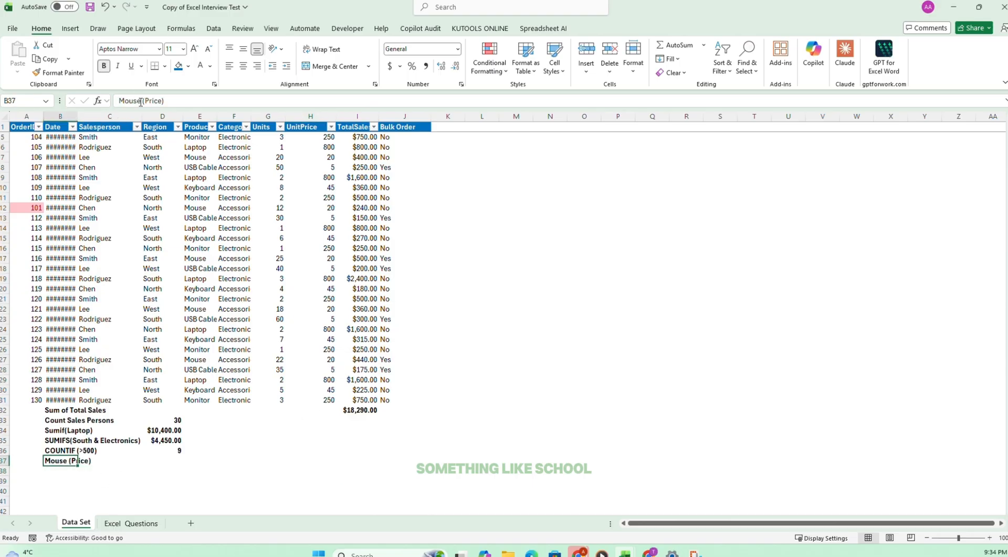
pyautogui.press('BackSpace')
pyautogui.press('BackSpace')
pyautogui.press('BackSpace')
pyautogui.press('BackSpace')
pyautogui.press('BackSpace')
pyautogui.press('BackSpace')
pyautogui.press('BackSpace')
pyautogui.press('BackSpace')
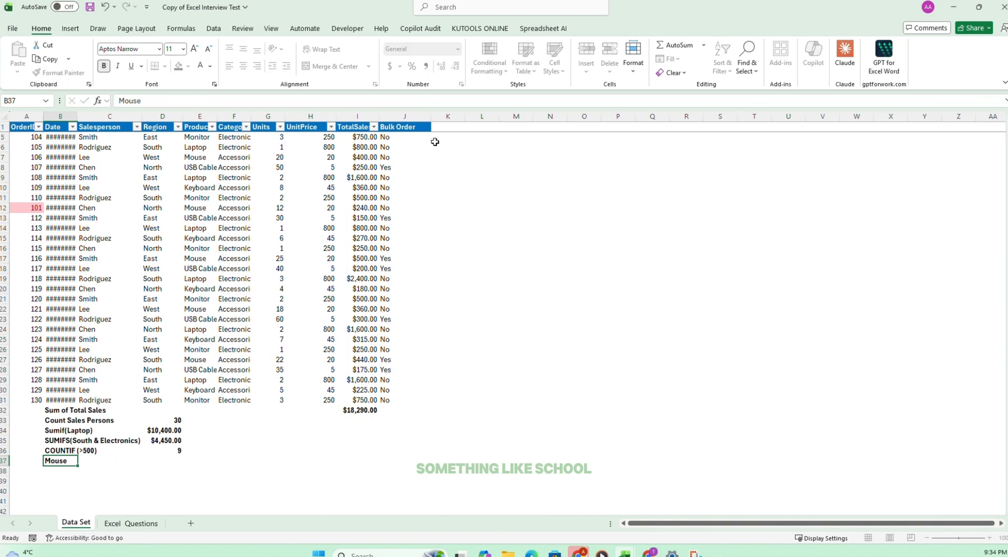
pyautogui.press('Return')
# Enter =XLOOKUP(B37,E5:E31,H5:H31) in D37 to look up the UnitPrice of the Mouse product.
pyautogui.click(158, 464)
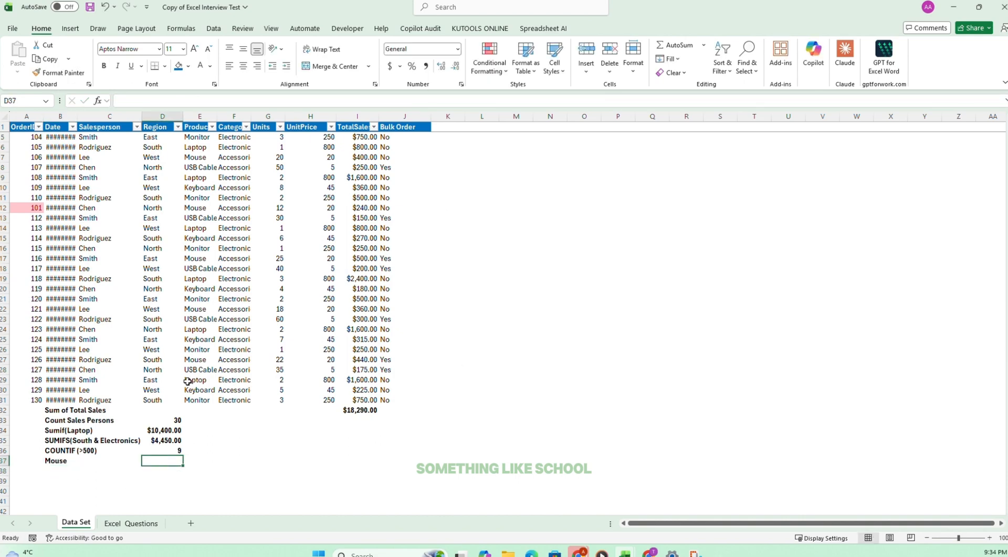
pyautogui.write('=xlook')
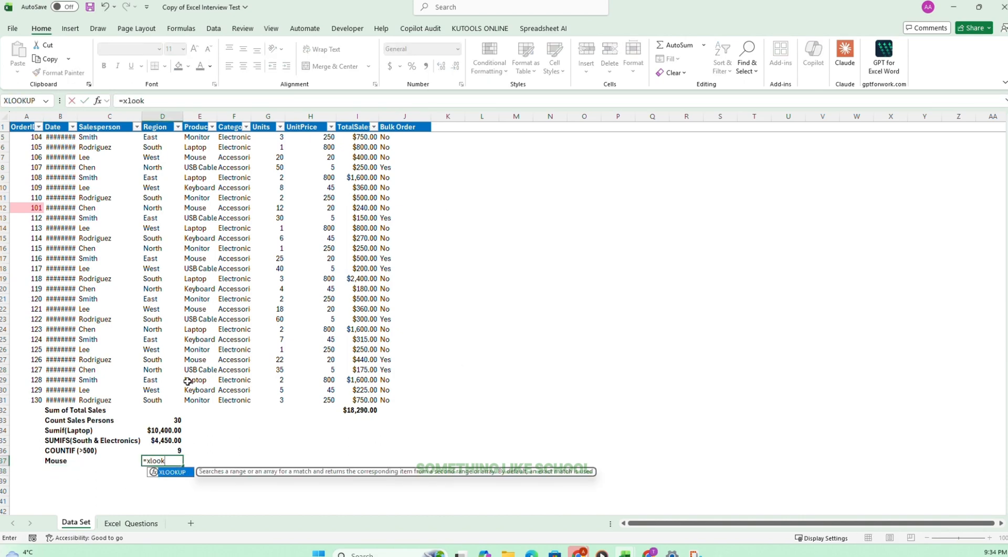
pyautogui.write('up')
pyautogui.press('Tab')
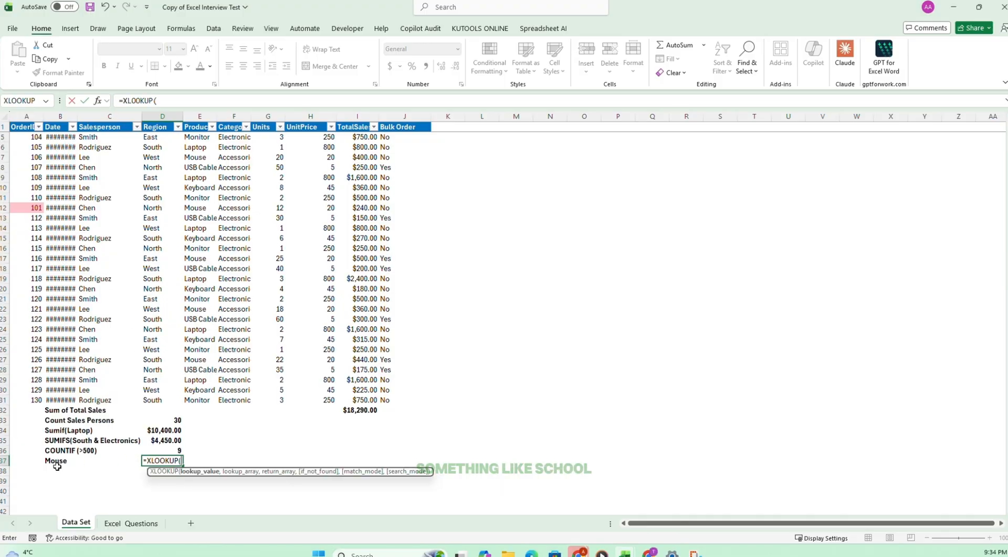
pyautogui.click(61, 461)
pyautogui.write(',')
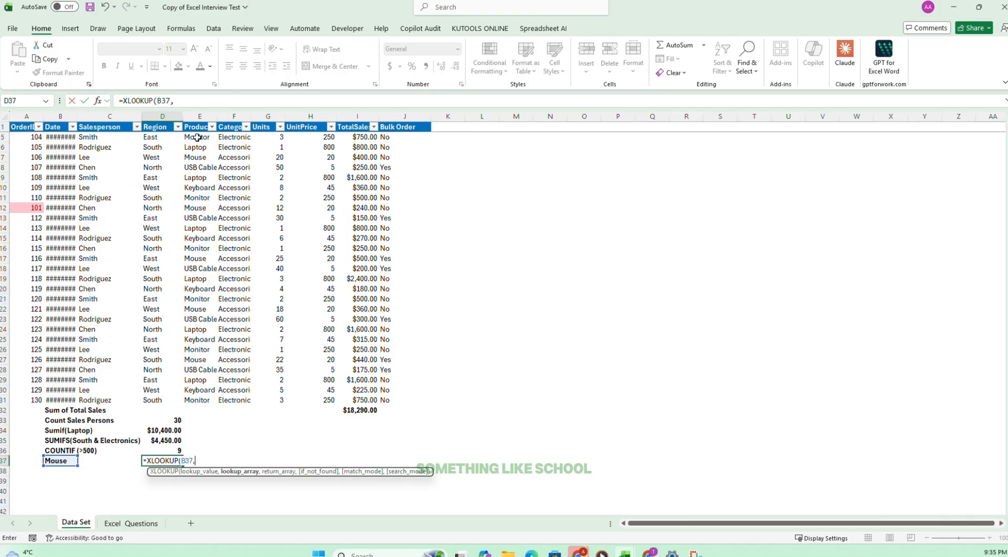
pyautogui.moveTo(197, 137); pyautogui.dragTo(208, 396)
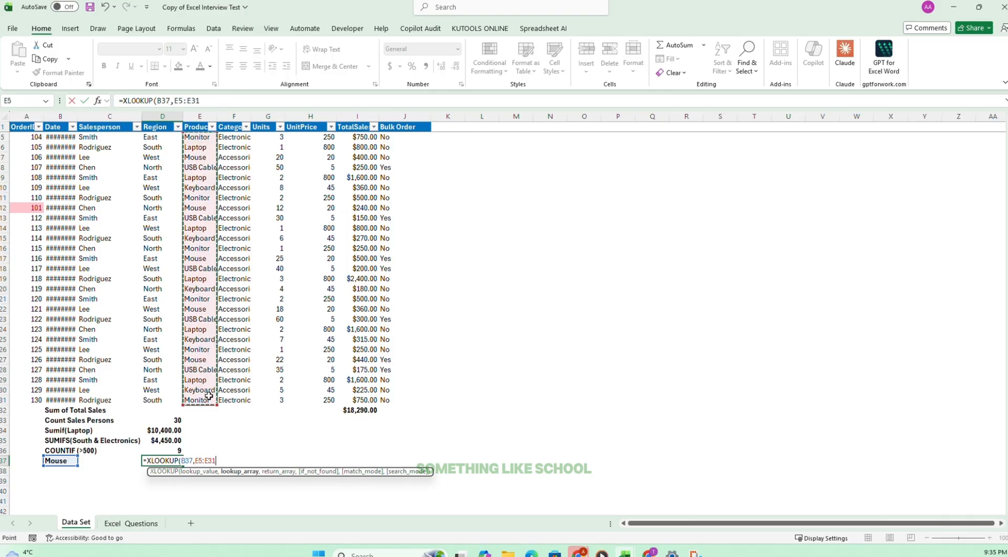
pyautogui.write(',')
pyautogui.moveTo(321, 139); pyautogui.dragTo(319, 399)
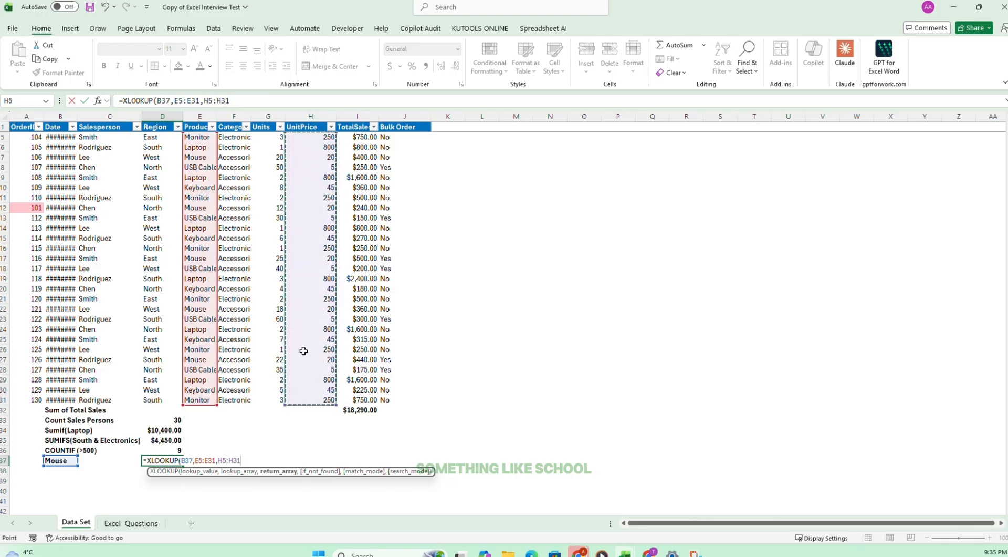
pyautogui.press('Return')
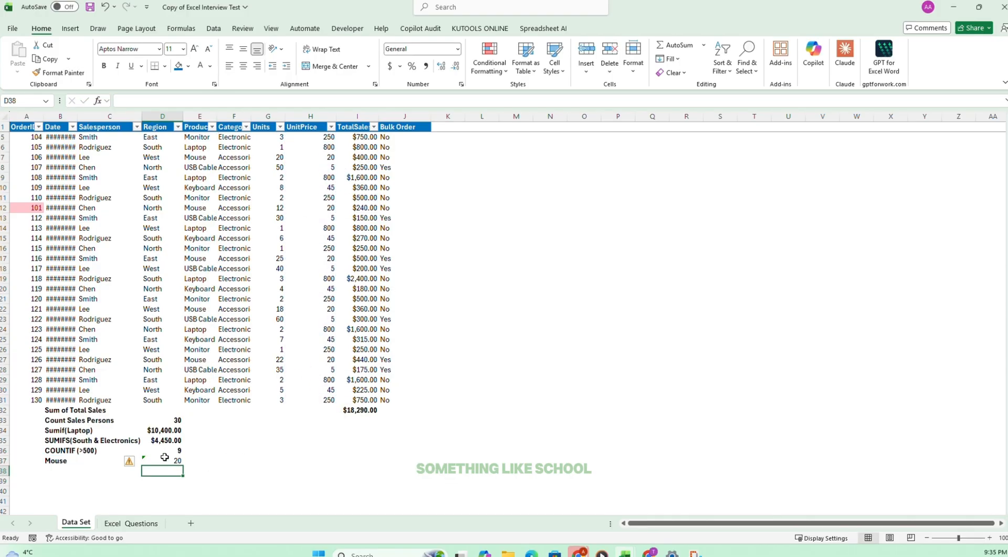
# Make the XLOOKUP result in D37 bold and format it as Currency with fewer decimals, down to whole dollars.
pyautogui.click(166, 457)
pyautogui.hotkey('ctrl', 'b')
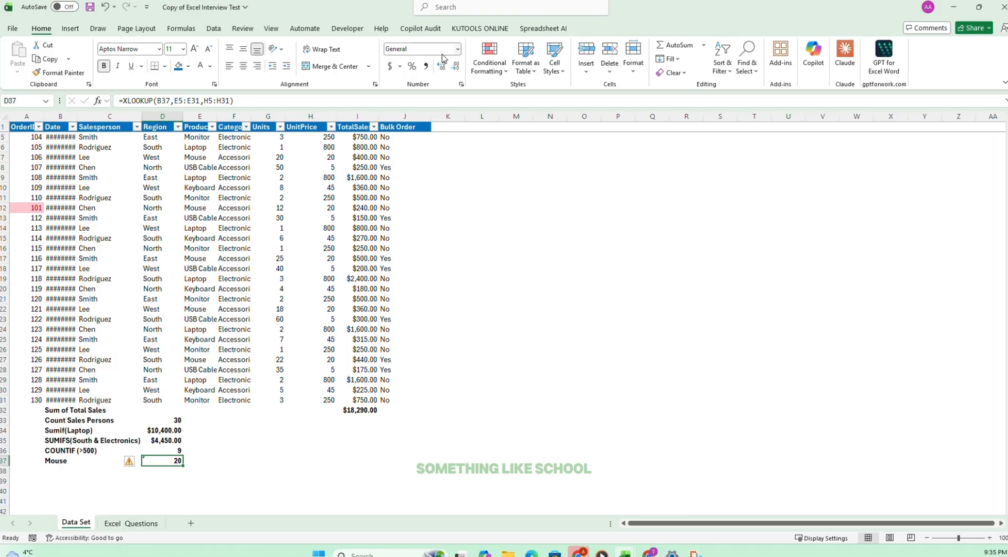
pyautogui.click(458, 49)
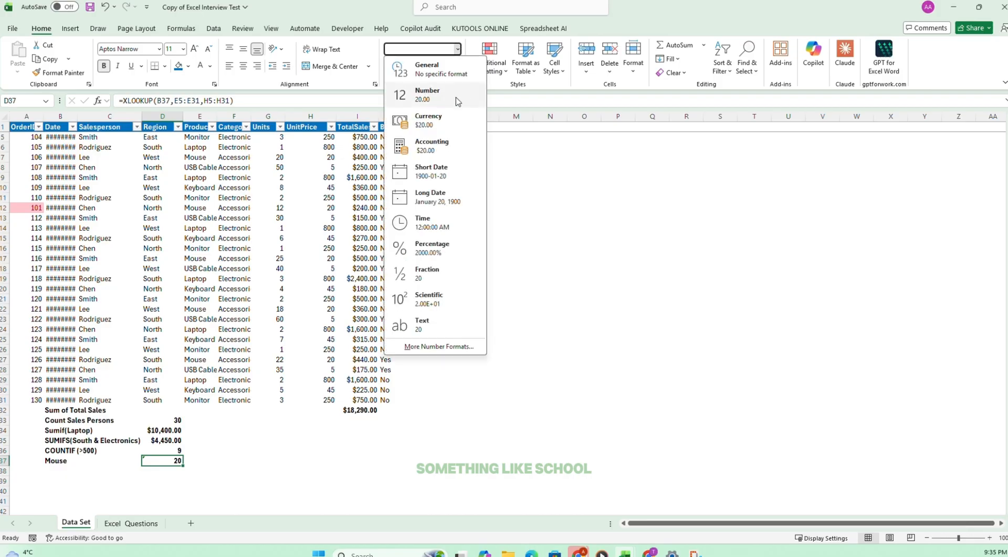
pyautogui.click(445, 128)
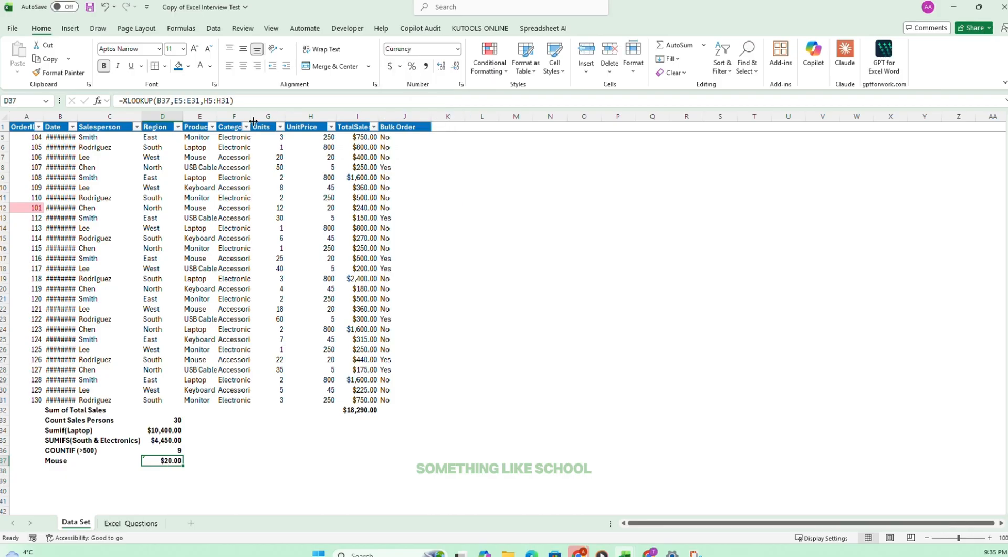
pyautogui.click(456, 67)
pyautogui.click(456, 66)
# Tick off task 12 on the Excel Questions sheet and select task 13.
pyautogui.click(132, 523)
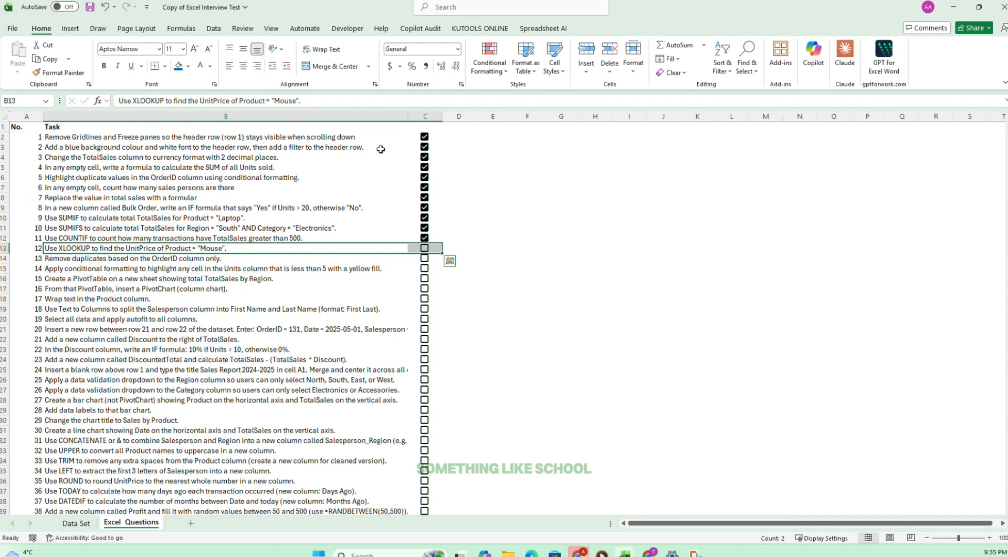
pyautogui.click(449, 261)
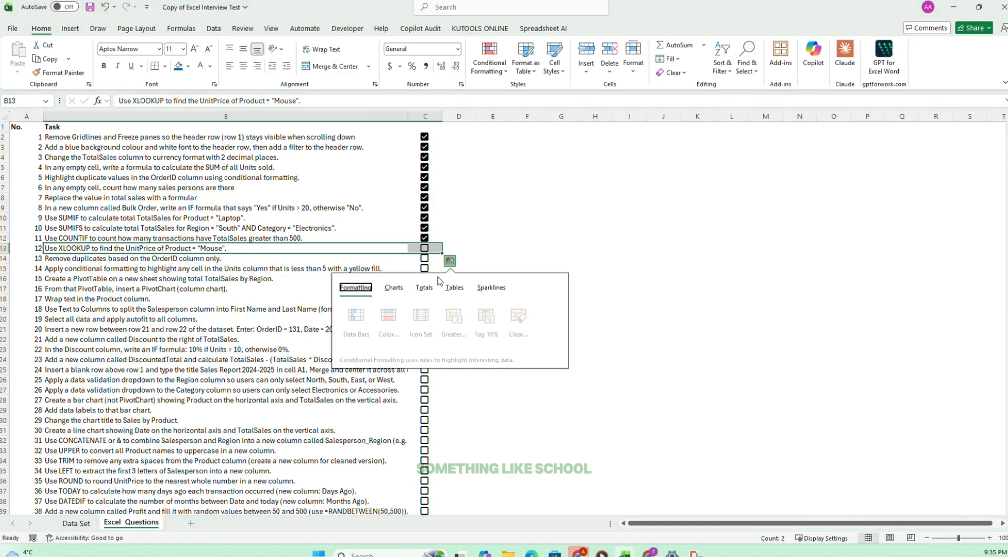
pyautogui.click(527, 238)
pyautogui.click(424, 248)
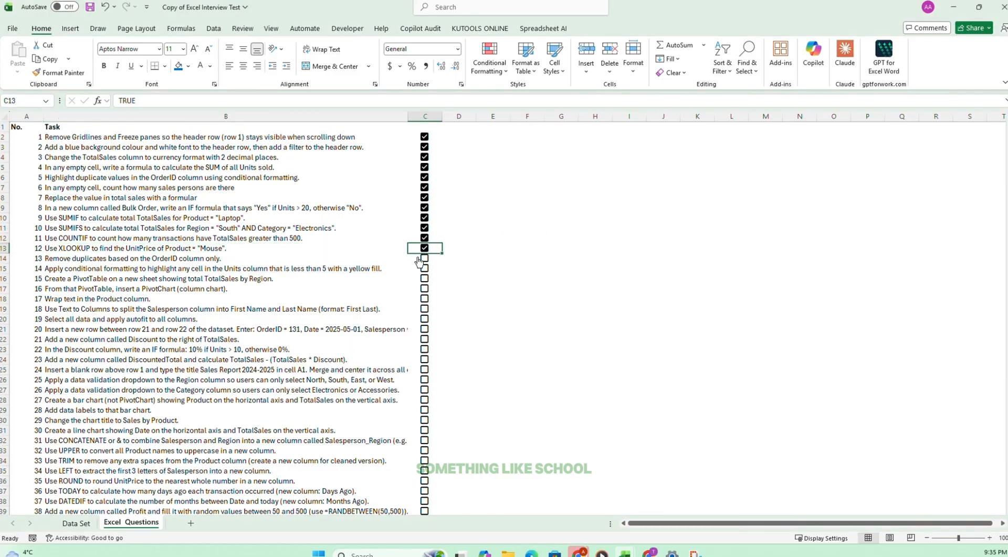
pyautogui.click(57, 257)
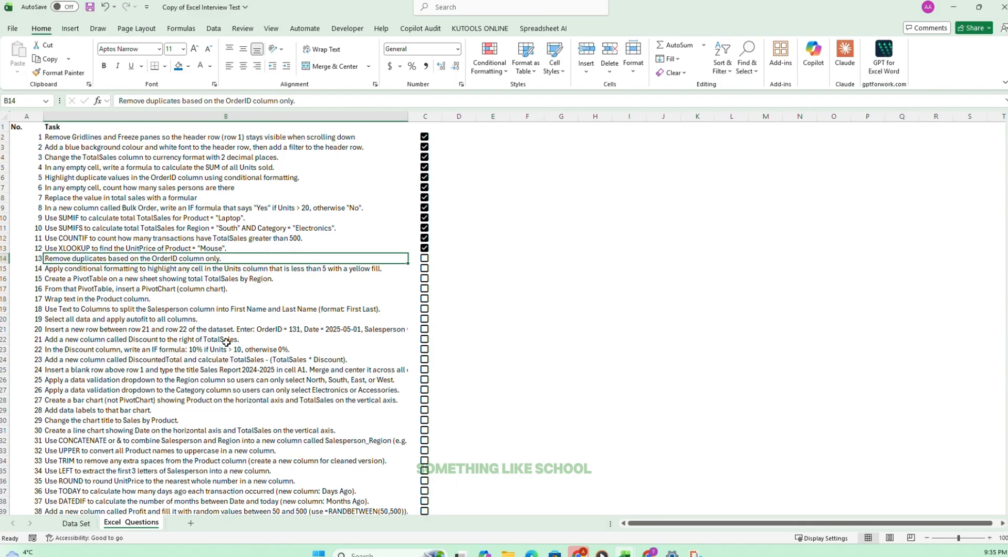
# Examine the duplicate OrderID entries in A2 and A12 and the row 12 record on the Data Set sheet.
pyautogui.click(74, 523)
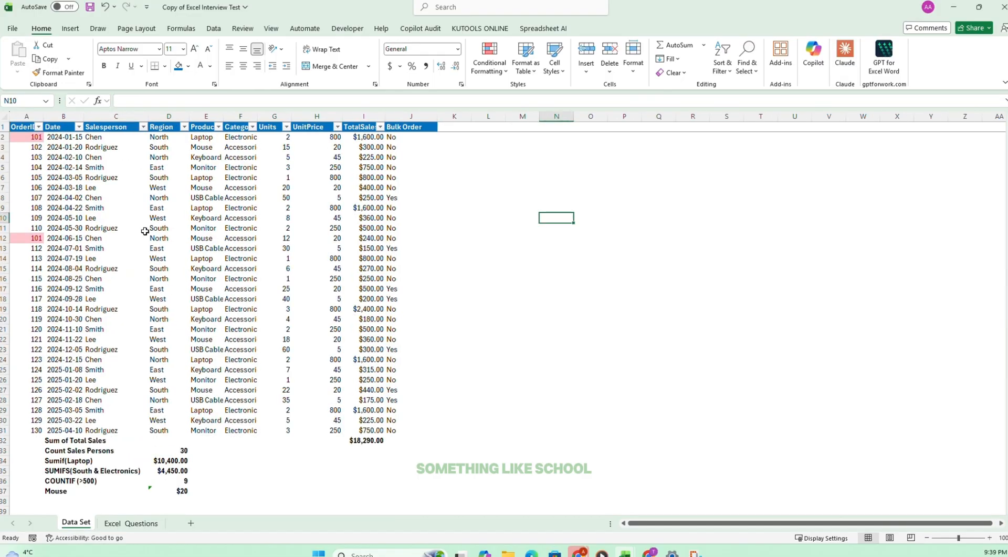
pyautogui.click(23, 136)
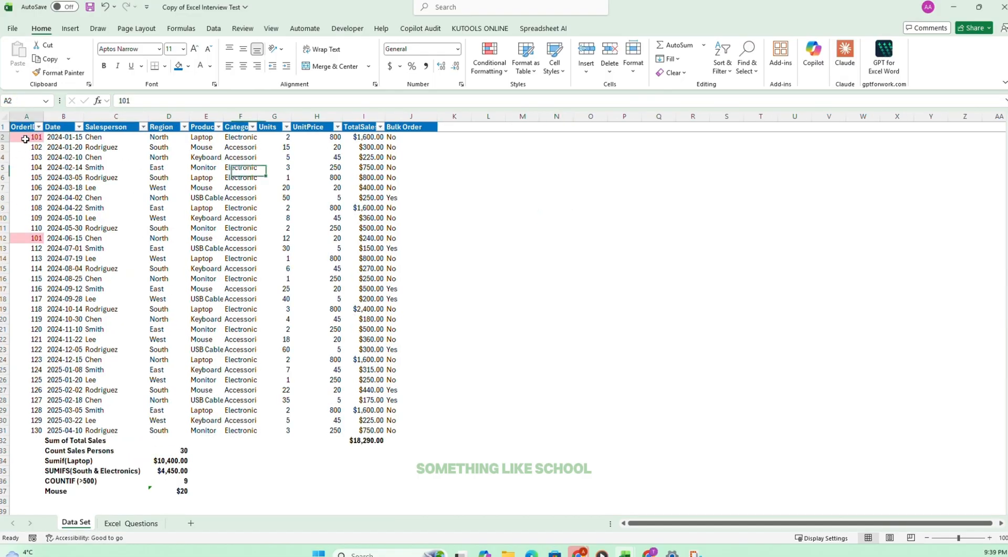
pyautogui.click(34, 238)
pyautogui.moveTo(65, 238); pyautogui.dragTo(417, 237)
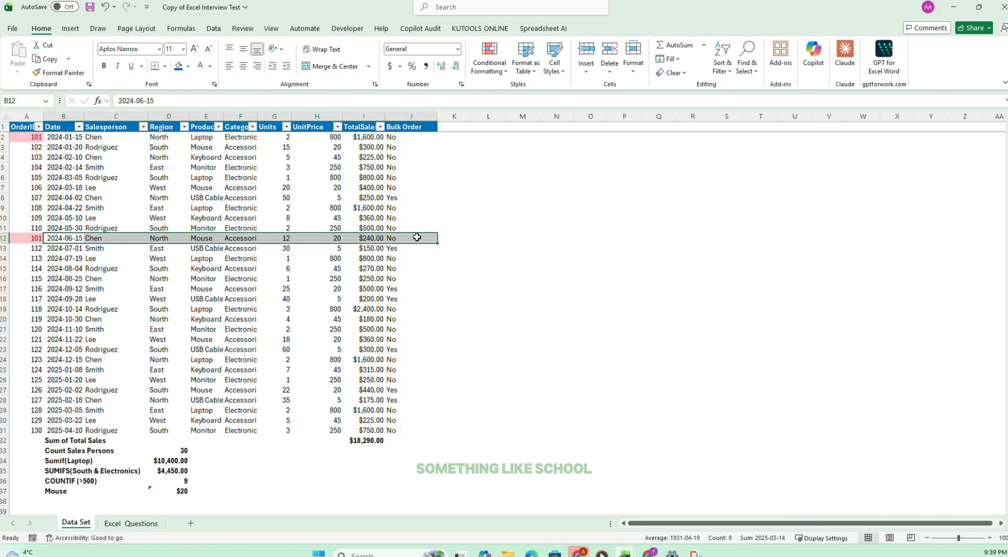
pyautogui.click(563, 369)
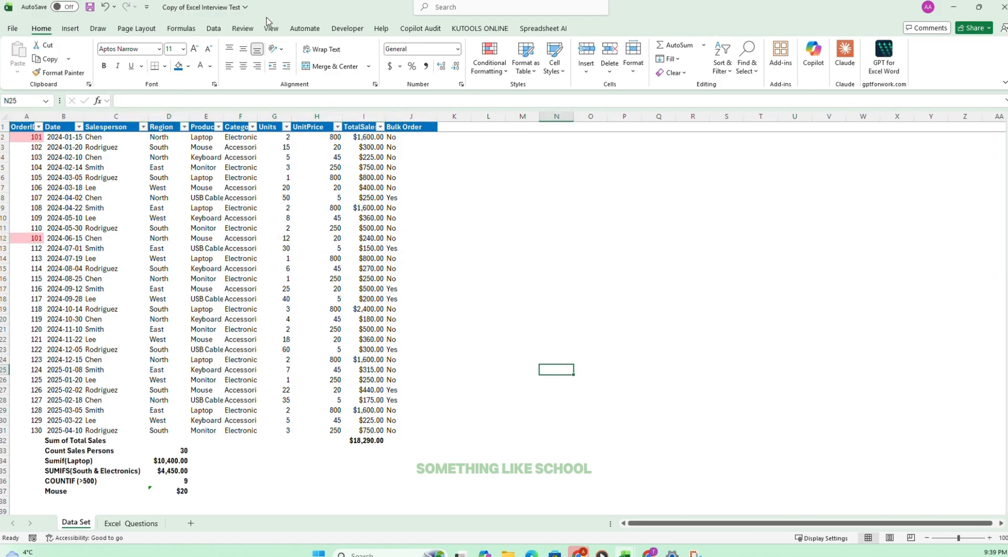
pyautogui.click(213, 29)
pyautogui.click(33, 236)
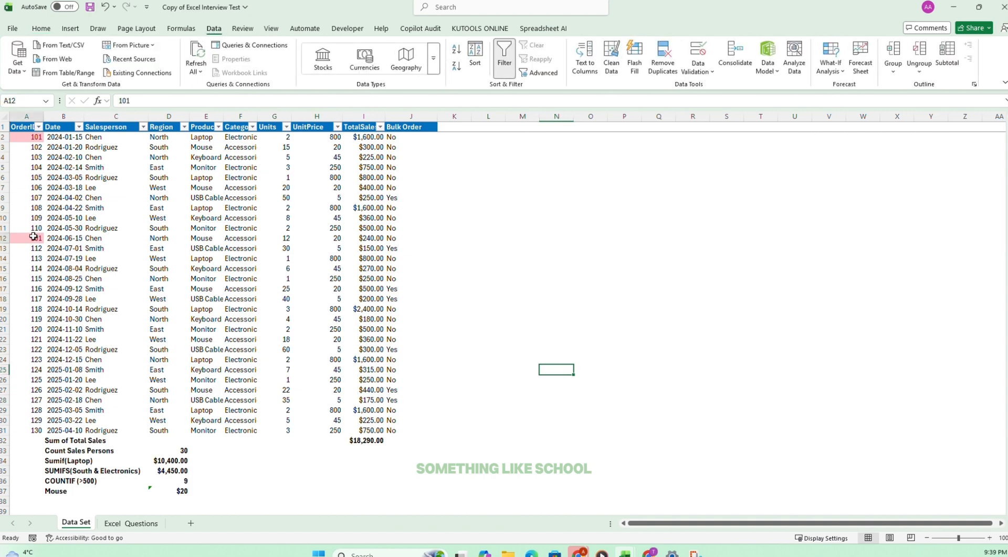
pyautogui.click(663, 58)
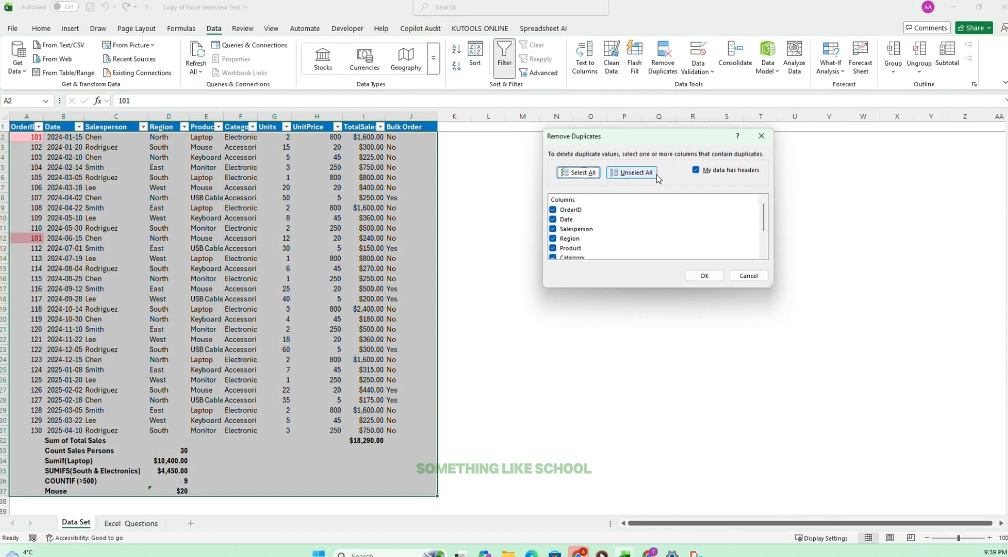
pyautogui.click(616, 171)
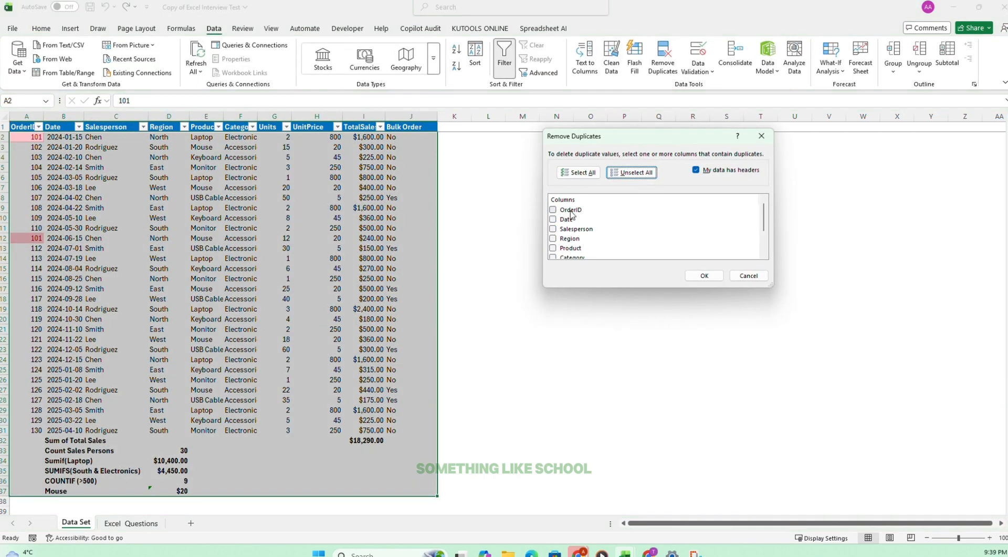
pyautogui.click(770, 136)
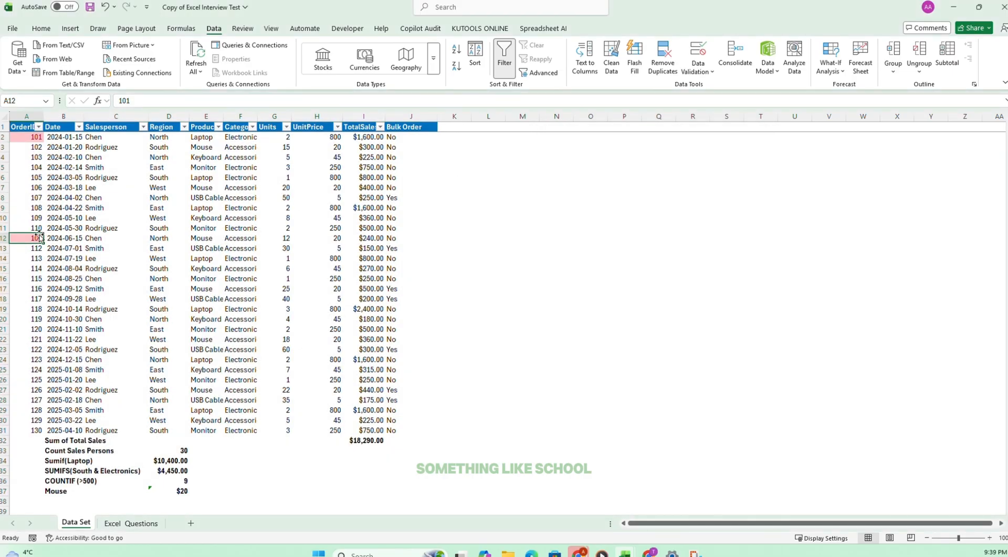
# Clear only the duplicate OrderID in A12, keeping the rest of the row 12 record.
pyautogui.moveTo(32, 238); pyautogui.dragTo(405, 241)
pyautogui.click(409, 237)
pyautogui.click(27, 236)
pyautogui.press('Delete')
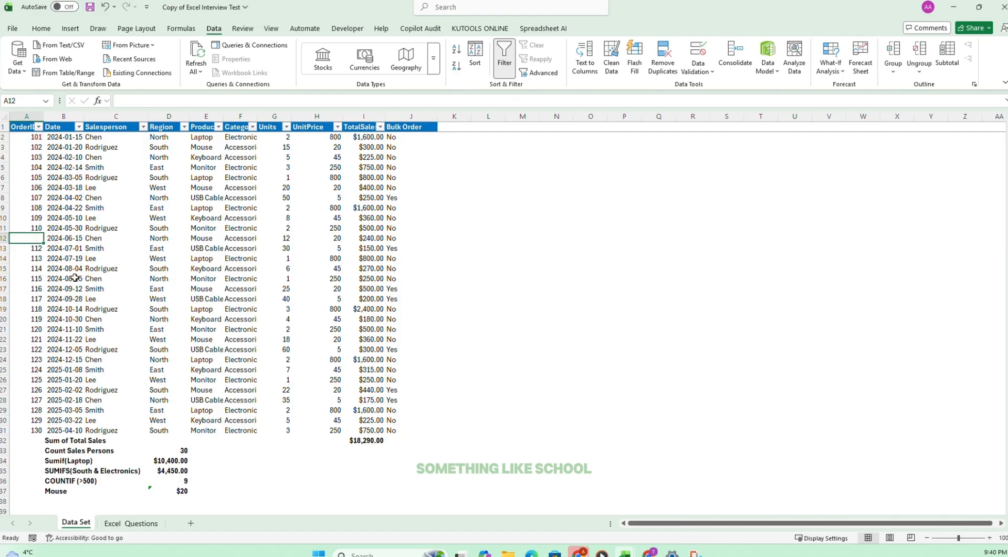
pyautogui.click(75, 278)
# Fill the empty OrderID cell A12 with the standard orange color.
pyautogui.click(21, 238)
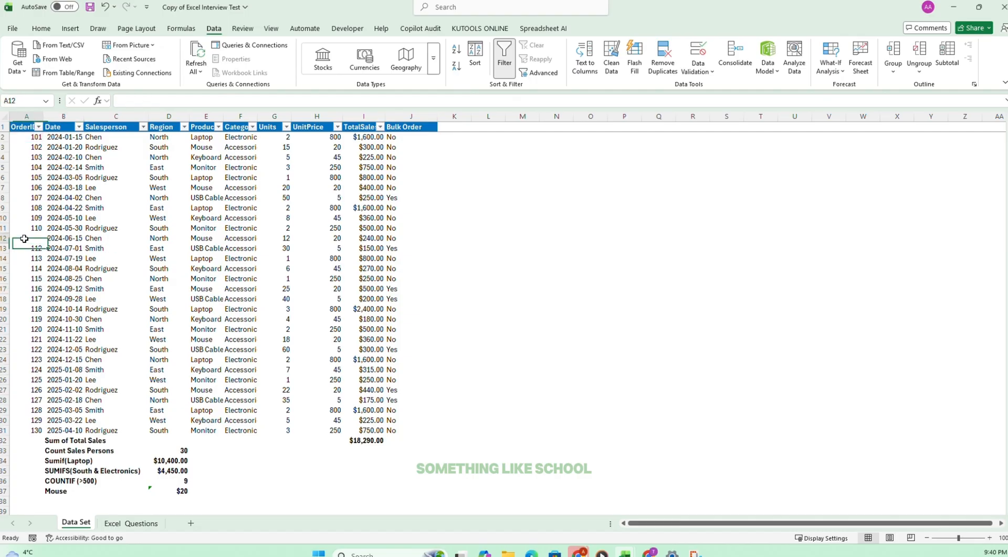
pyautogui.click(42, 28)
pyautogui.click(188, 66)
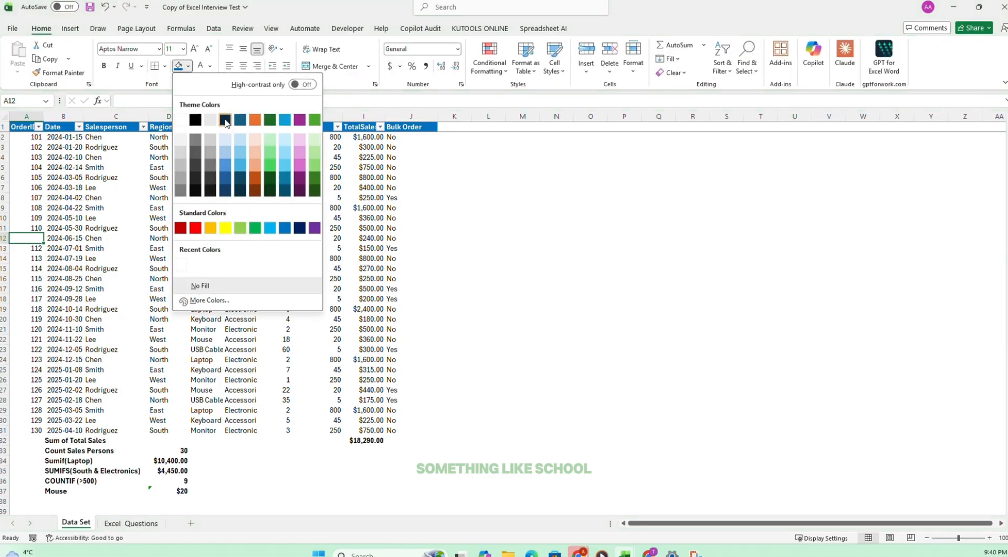
pyautogui.click(210, 228)
pyautogui.click(123, 247)
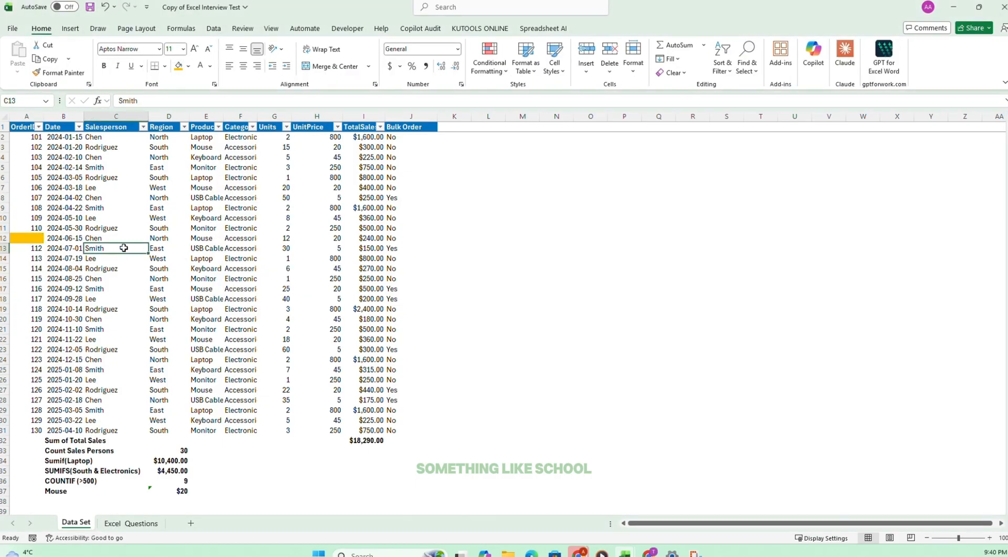
# Tick off task 13 on the Excel Questions sheet and select task 14.
pyautogui.click(129, 523)
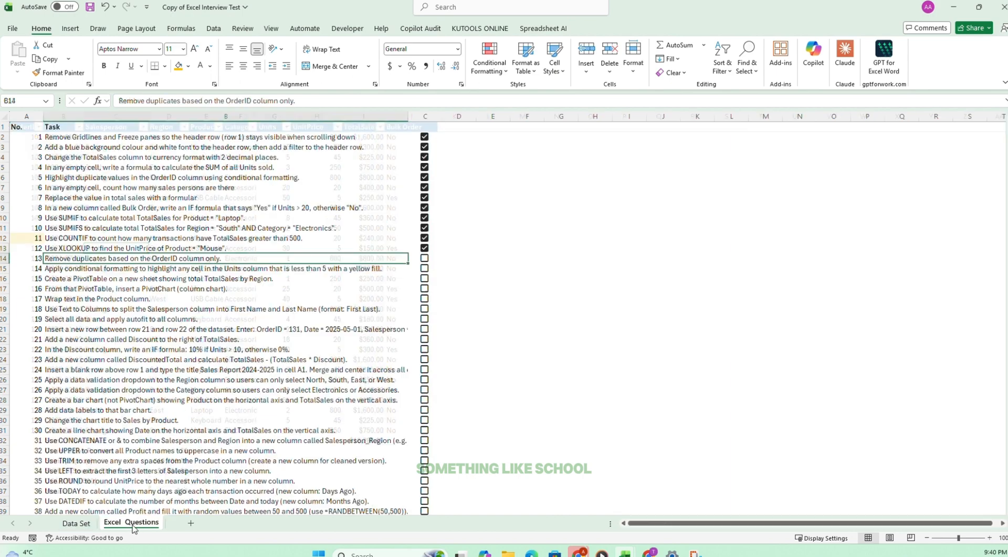
pyautogui.click(426, 259)
pyautogui.click(87, 269)
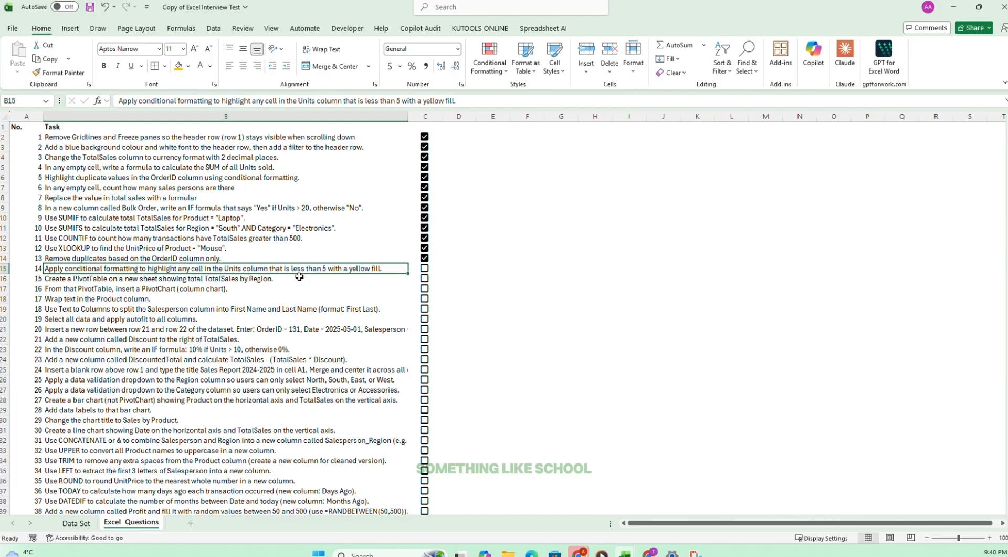
# Set up a Less Than 5 conditional formatting rule on Units G2:G31 of the Data Set sheet with Yellow Fill with Dark Yellow Text.
pyautogui.click(77, 522)
pyautogui.moveTo(284, 137); pyautogui.dragTo(285, 422)
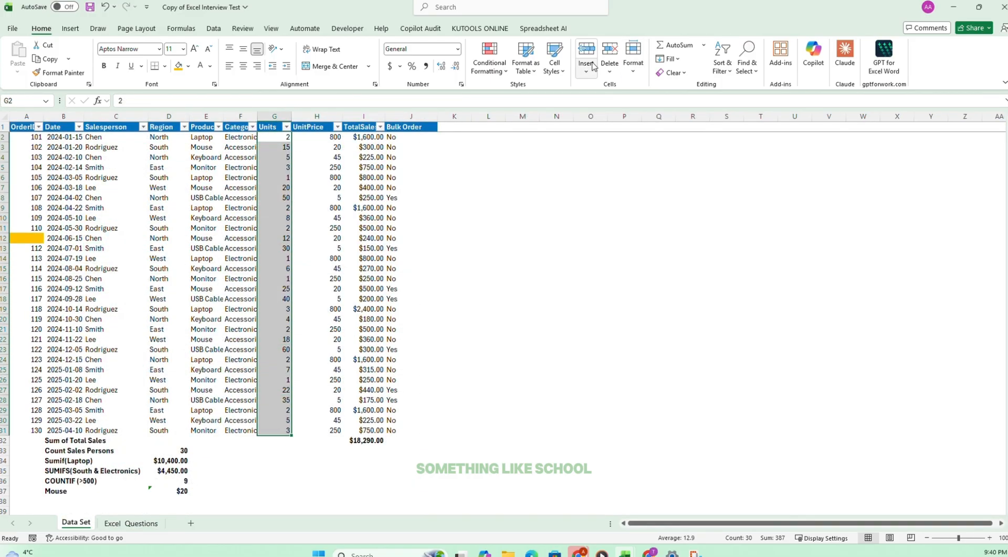
pyautogui.click(488, 63)
pyautogui.moveTo(542, 100)
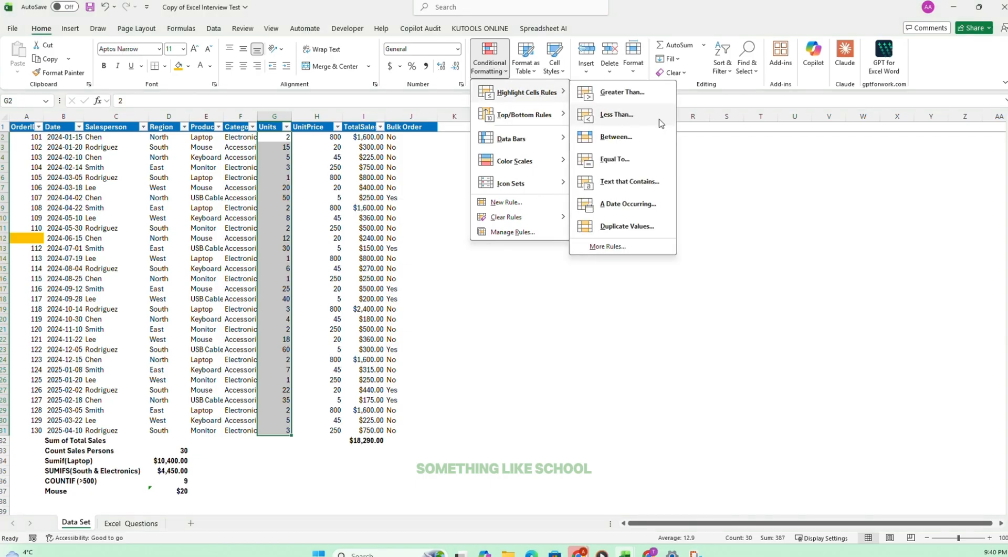
pyautogui.click(638, 117)
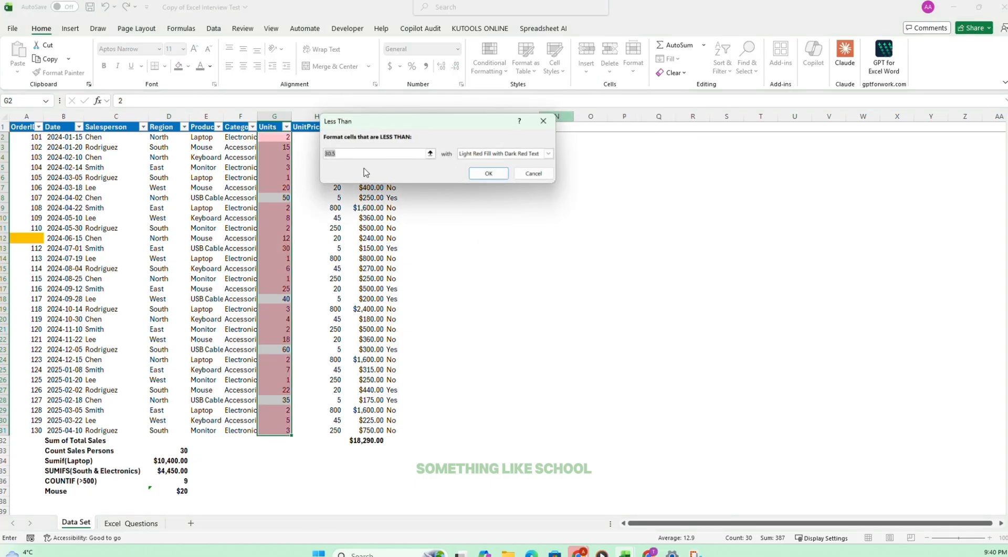
pyautogui.write('5')
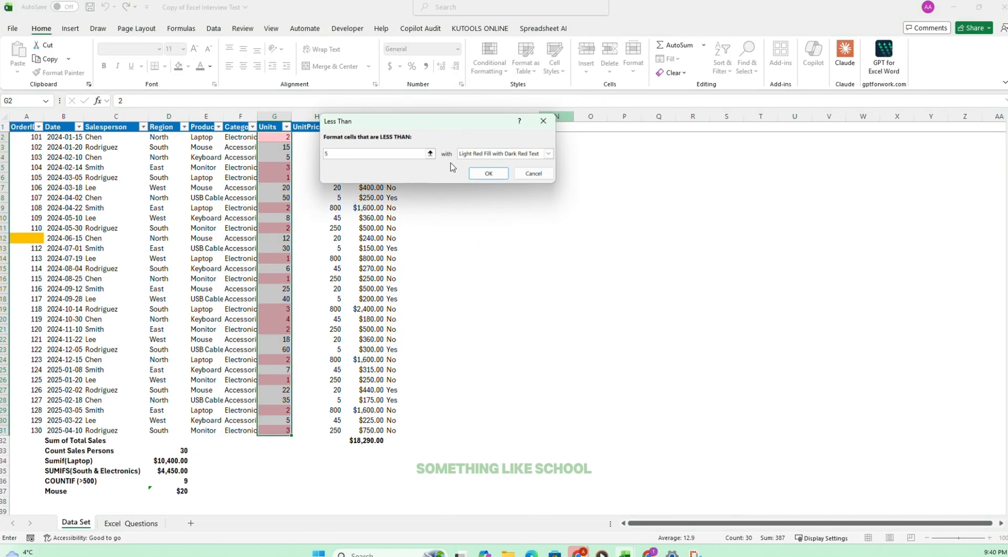
pyautogui.click(549, 153)
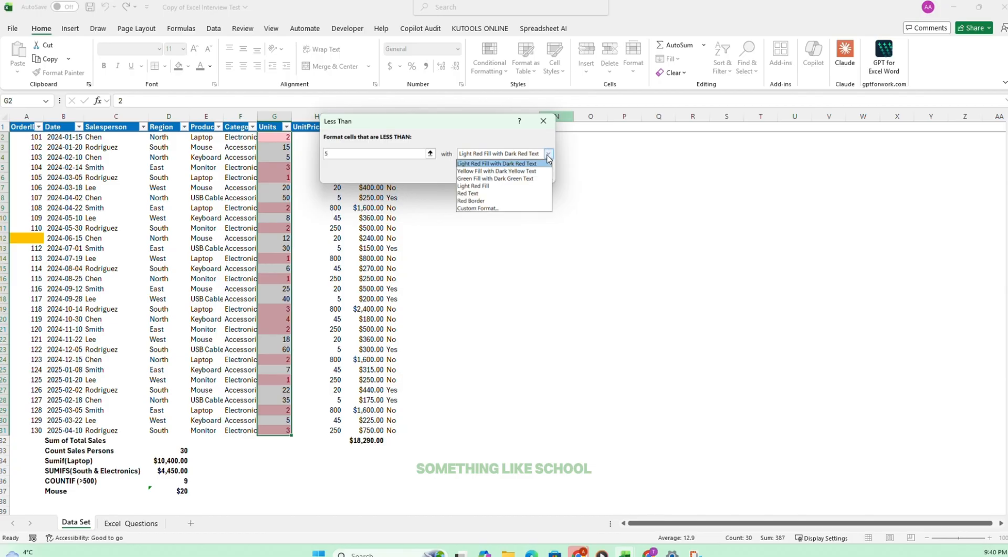
pyautogui.click(482, 172)
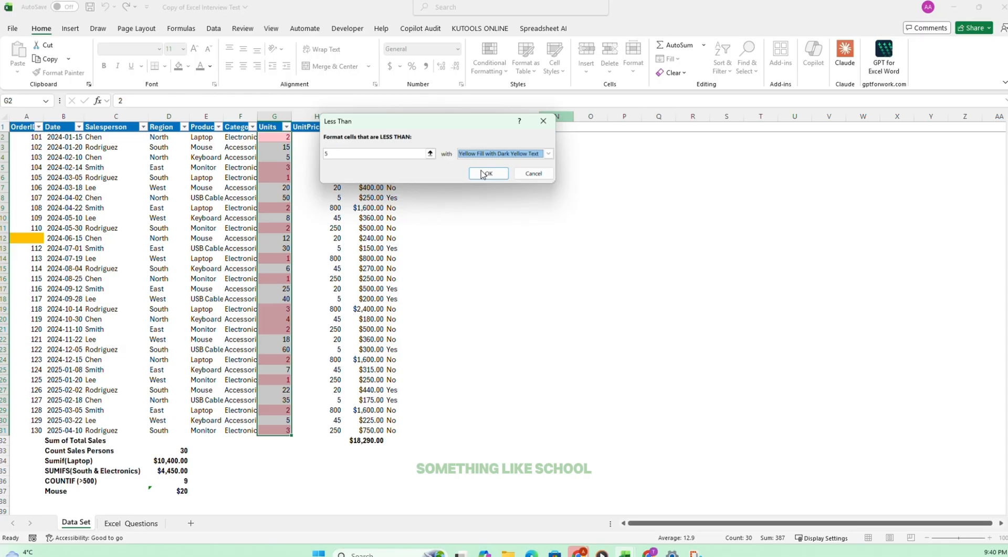
pyautogui.click(549, 153)
pyautogui.click(495, 209)
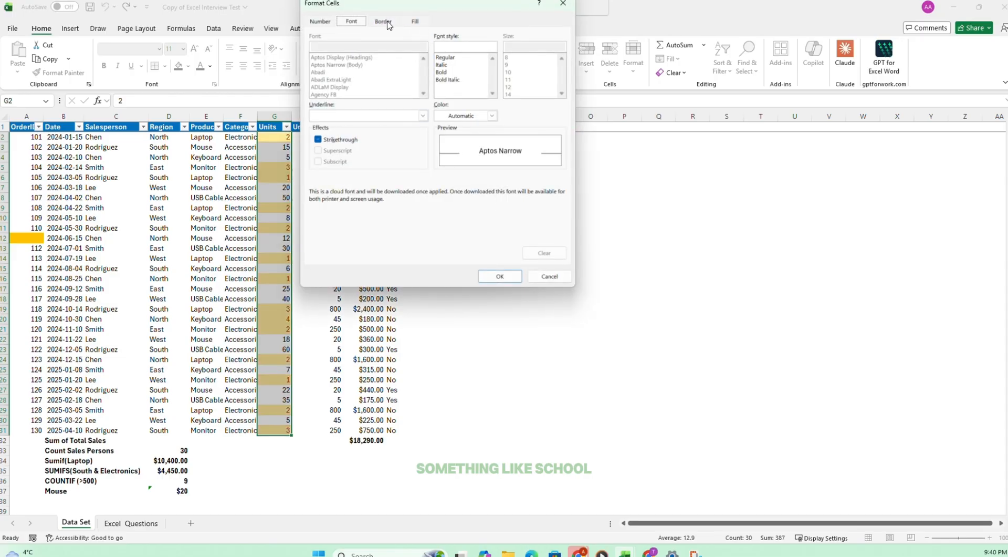
pyautogui.click(414, 22)
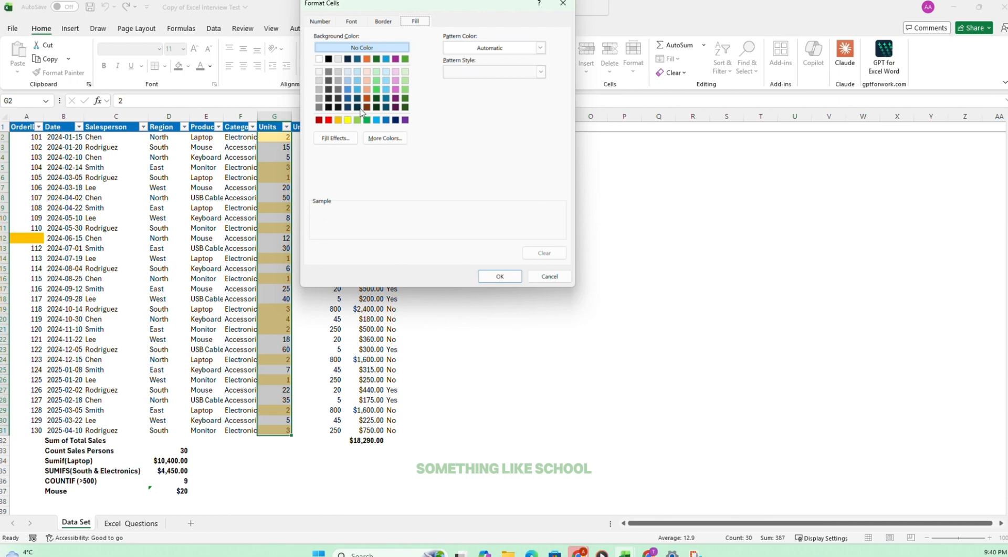
pyautogui.click(550, 277)
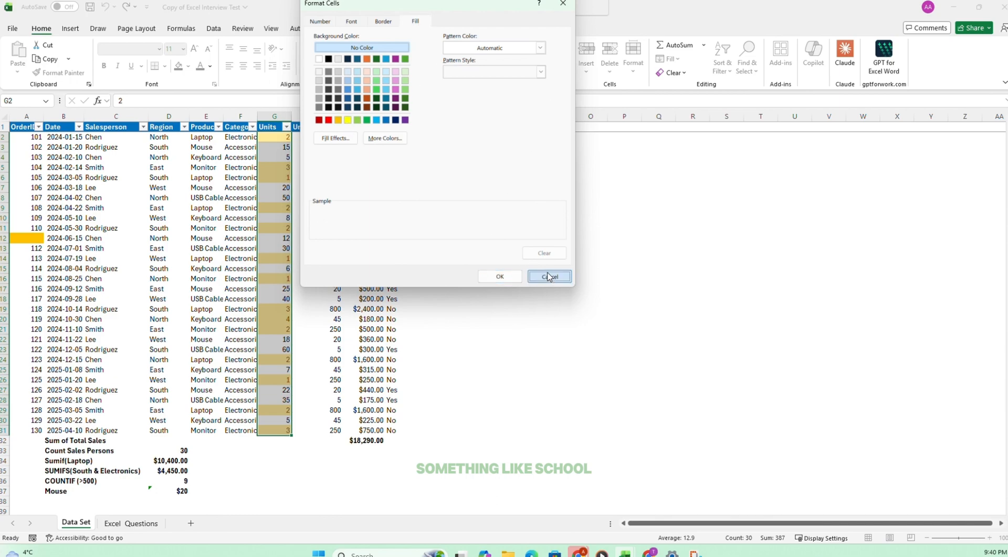
# Apply the Less Than 5 yellow-fill rule to the Units values and tick off task 14 on the Excel Questions sheet.
pyautogui.click(485, 177)
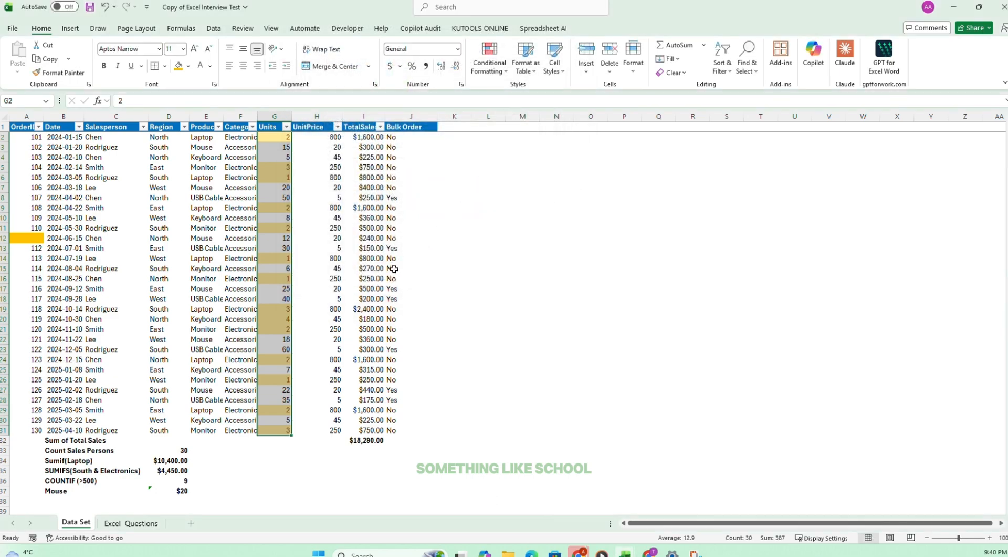
pyautogui.click(349, 459)
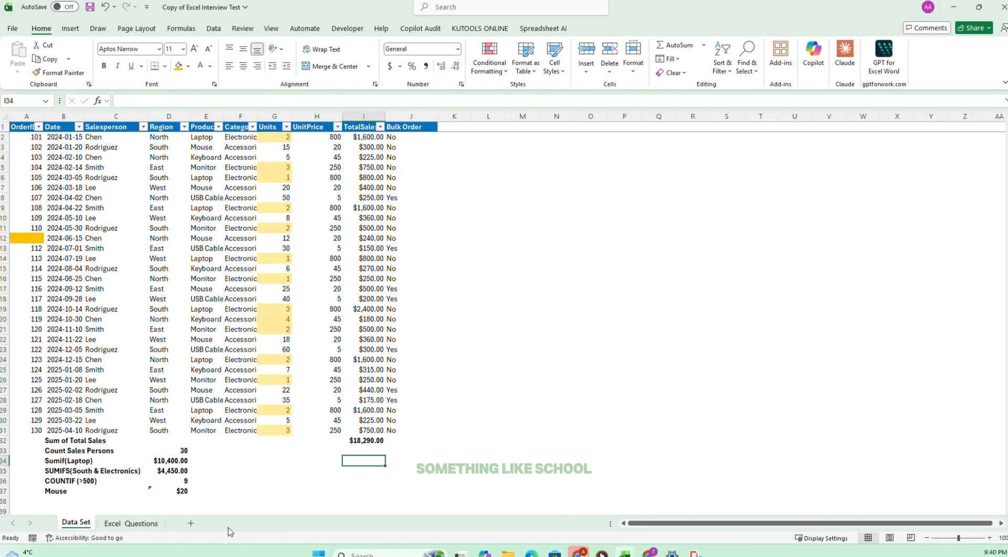
pyautogui.click(130, 523)
pyautogui.click(428, 271)
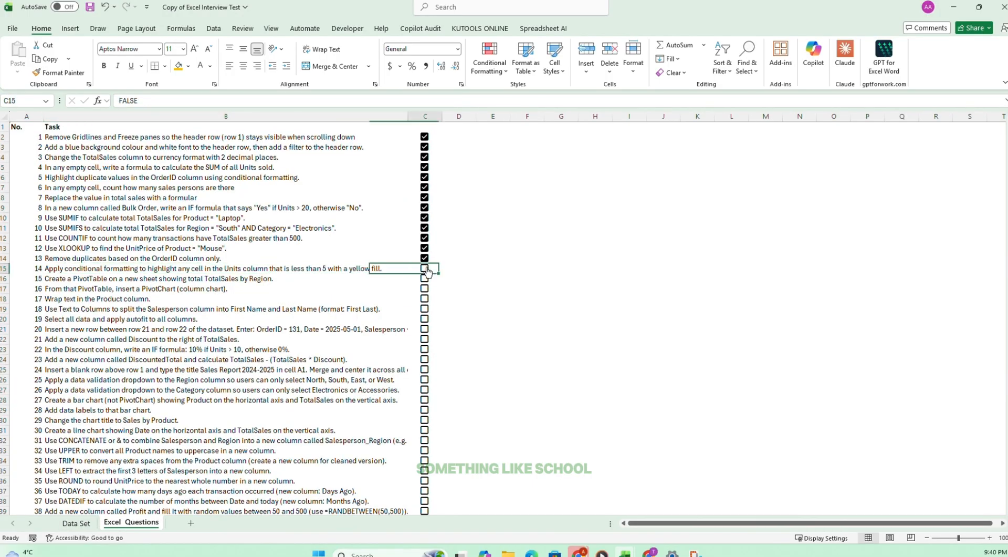
pyautogui.click(428, 271)
# Insert a PivotTable on a new worksheet from range A1:J31 of the Data Set sheet for task 15.
pyautogui.click(48, 279)
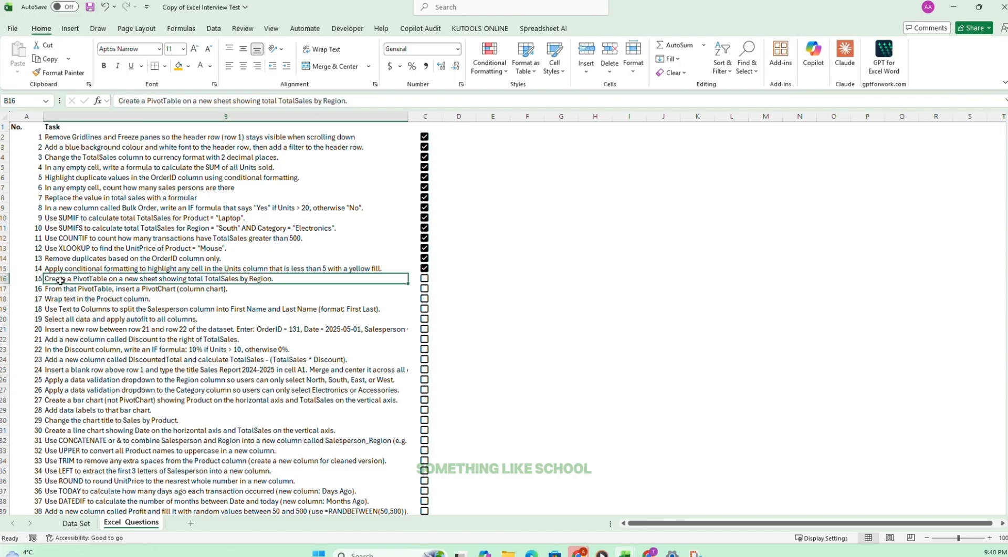
pyautogui.moveTo(228, 274); pyautogui.dragTo(287, 278)
pyautogui.click(76, 523)
pyautogui.click(118, 239)
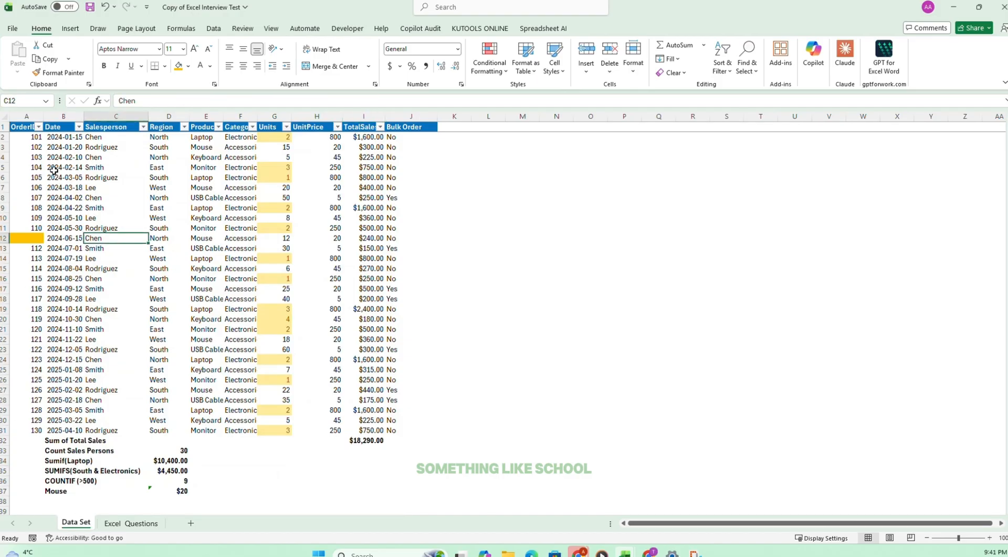
pyautogui.moveTo(21, 124); pyautogui.dragTo(399, 429)
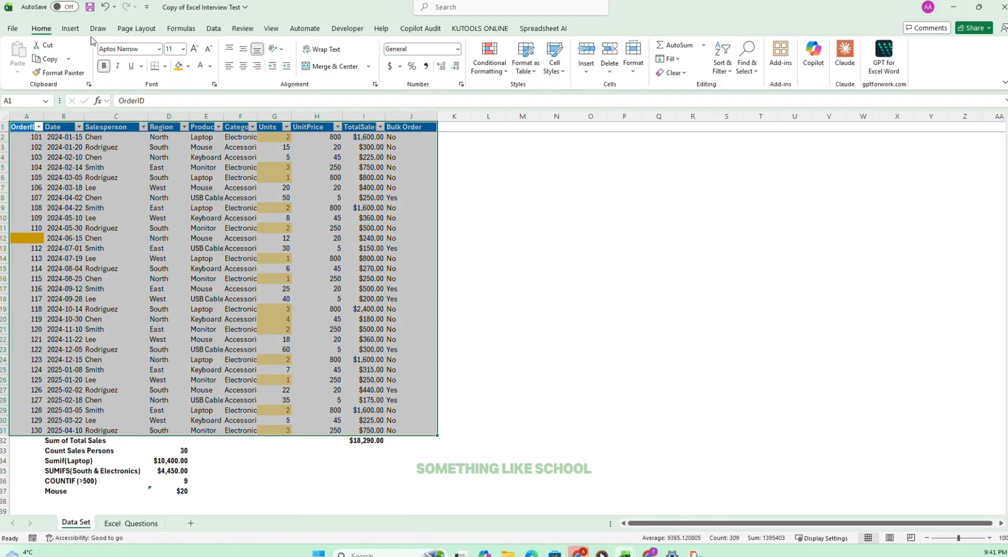
pyautogui.click(71, 28)
pyautogui.click(22, 53)
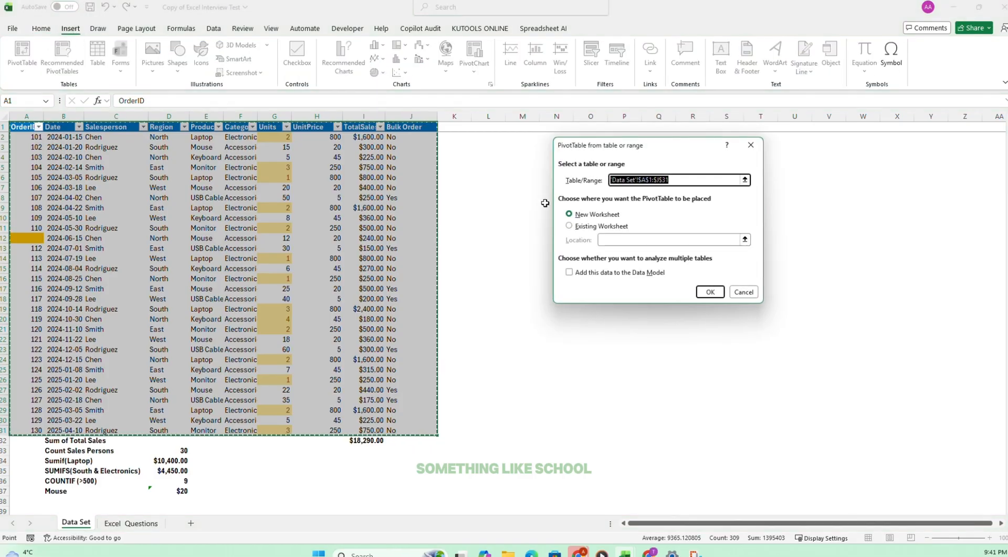
pyautogui.click(709, 292)
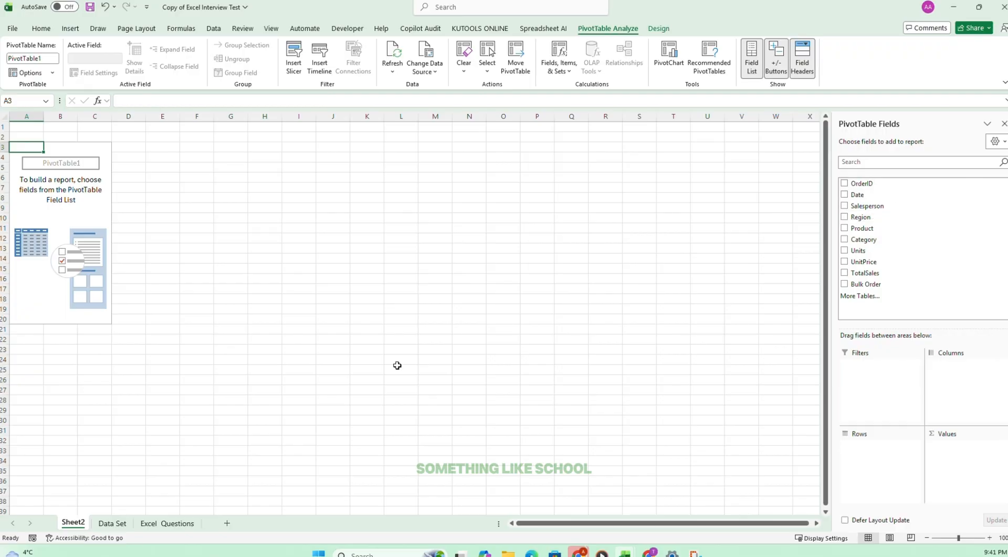
# Build the Sheet2 PivotTable with Region as rows and the sum of TotalSales as values.
pyautogui.click(167, 523)
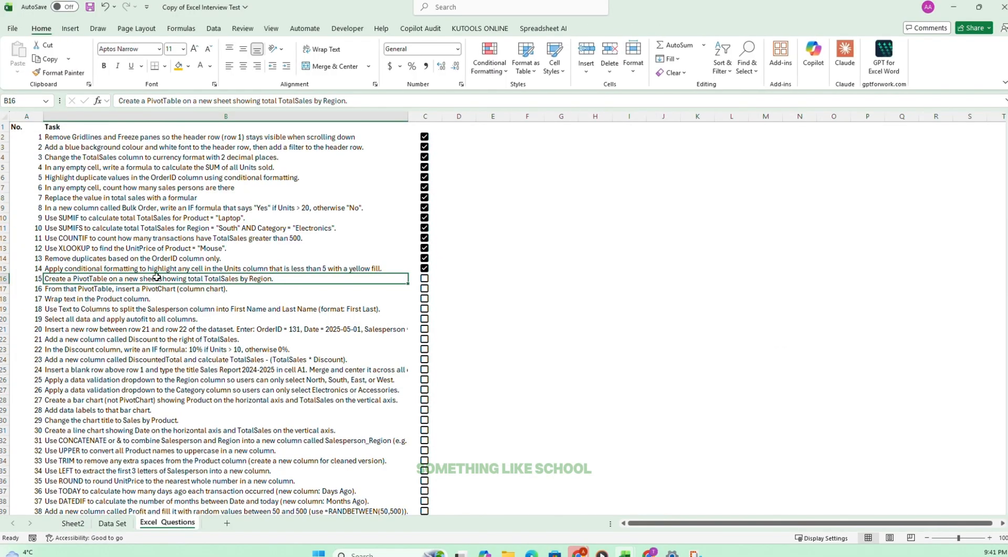
pyautogui.click(73, 523)
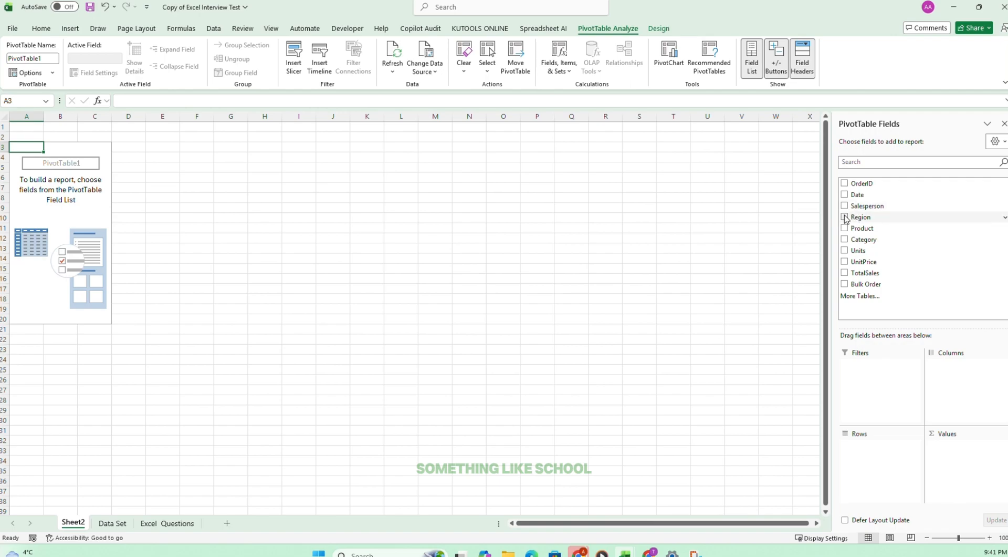
pyautogui.click(845, 217)
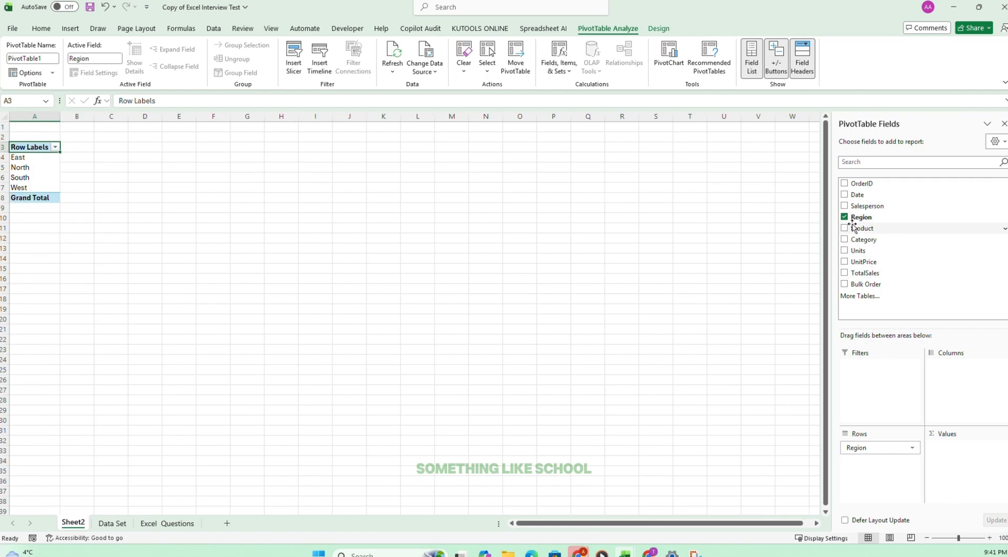
pyautogui.click(844, 273)
pyautogui.click(61, 167)
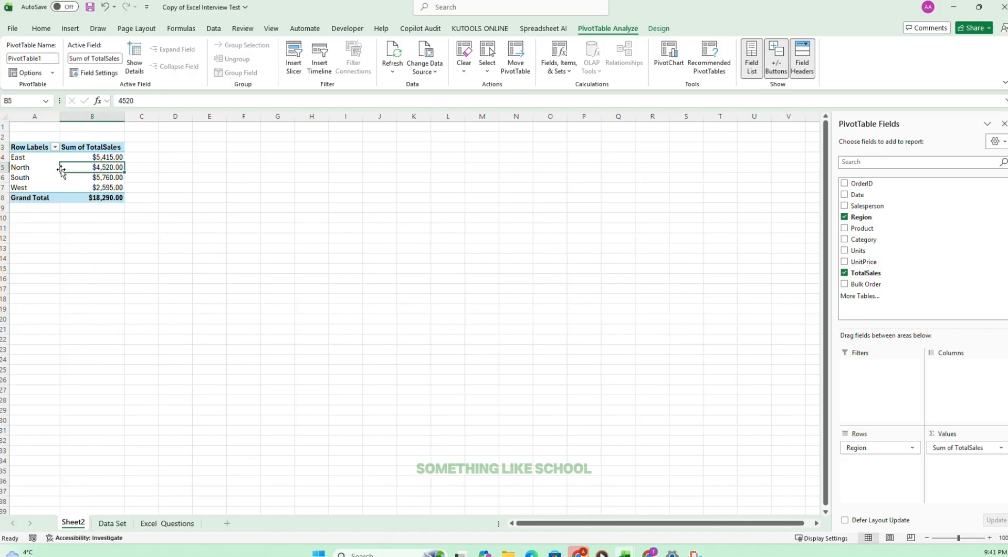
# Tick off task 15 on the Excel Questions sheet and select task 16.
pyautogui.click(174, 523)
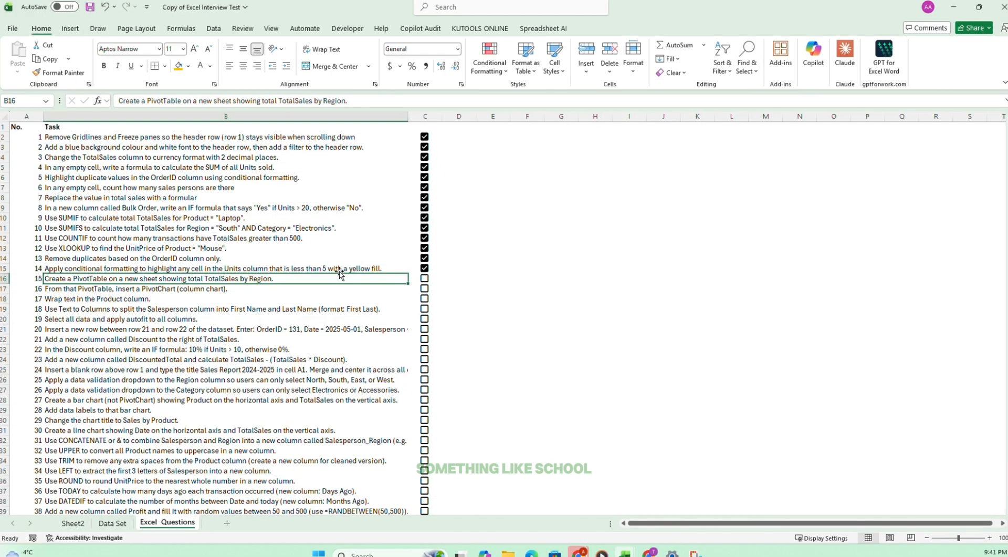
pyautogui.click(425, 278)
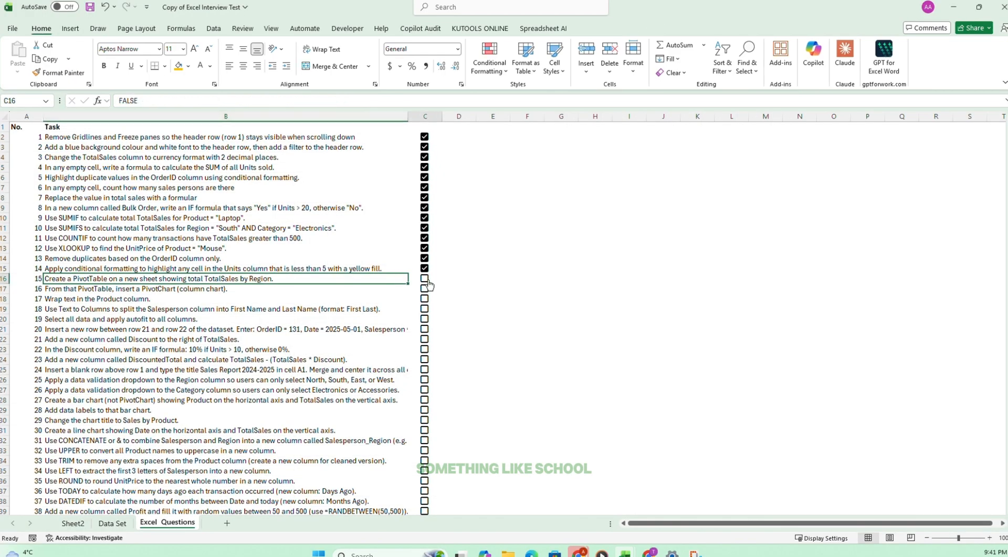
pyautogui.click(67, 291)
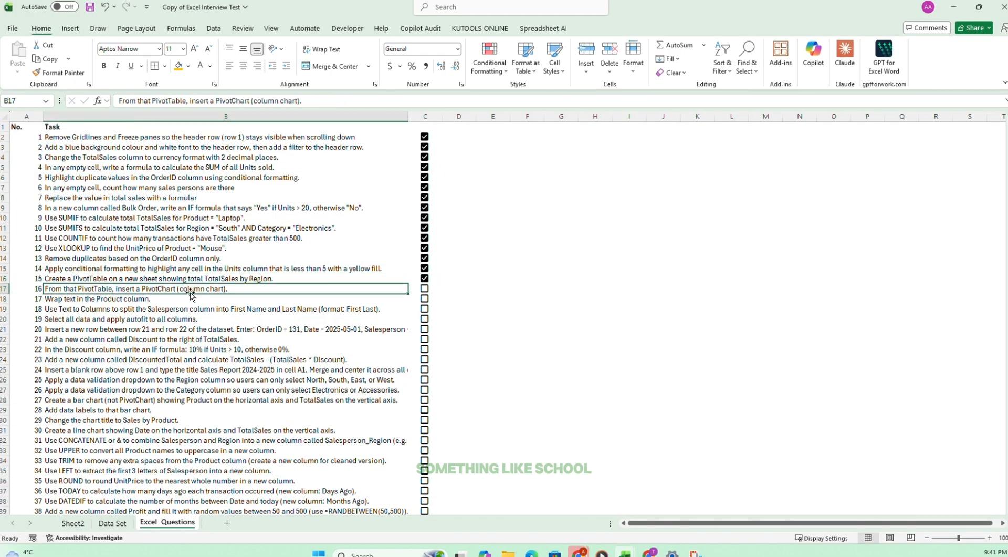
# Insert a Clustered Column PivotChart from the Sheet2 PivotTable and place it just below the table.
pyautogui.click(73, 523)
pyautogui.moveTo(20, 147); pyautogui.dragTo(117, 198)
pyautogui.click(71, 28)
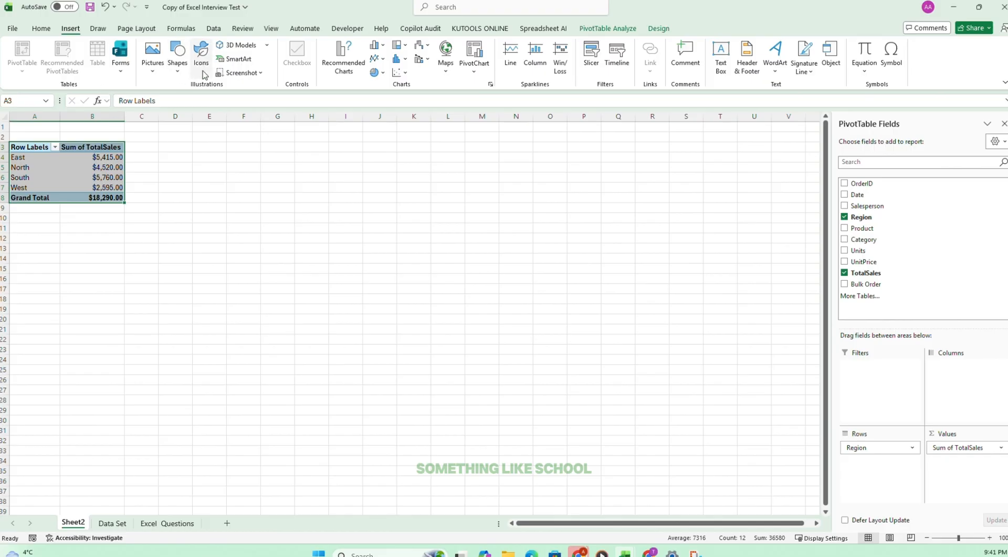
pyautogui.click(475, 64)
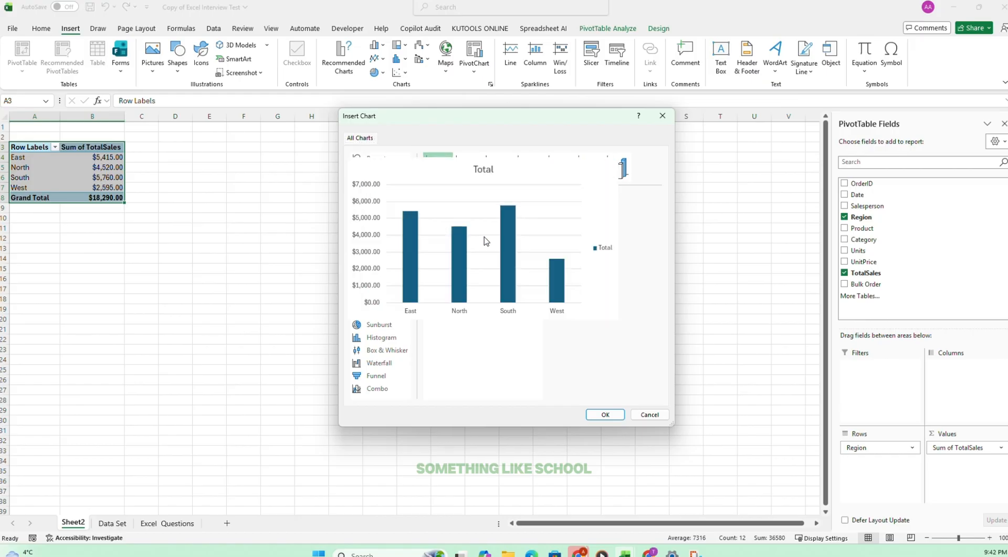
pyautogui.moveTo(457, 241)
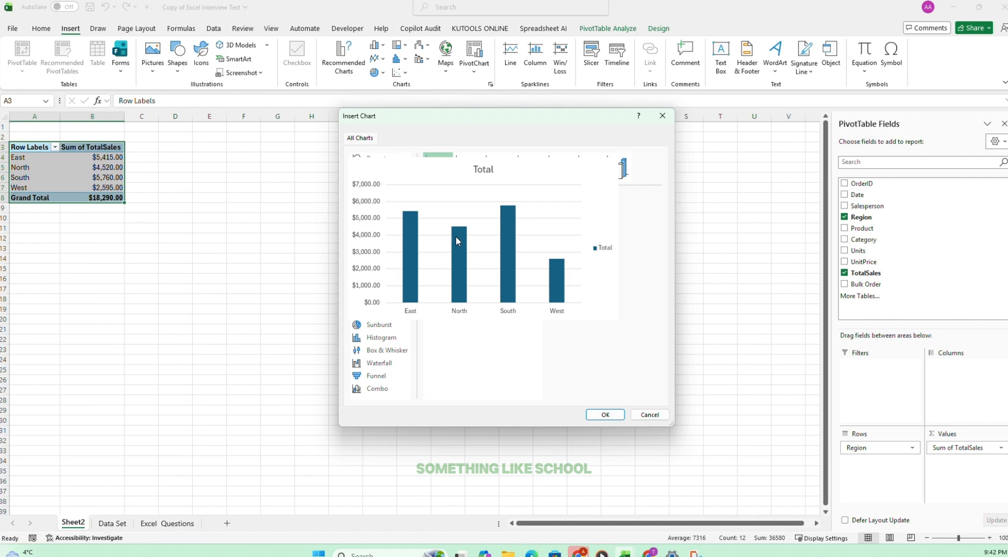
pyautogui.click(605, 415)
pyautogui.moveTo(400, 242); pyautogui.dragTo(187, 225)
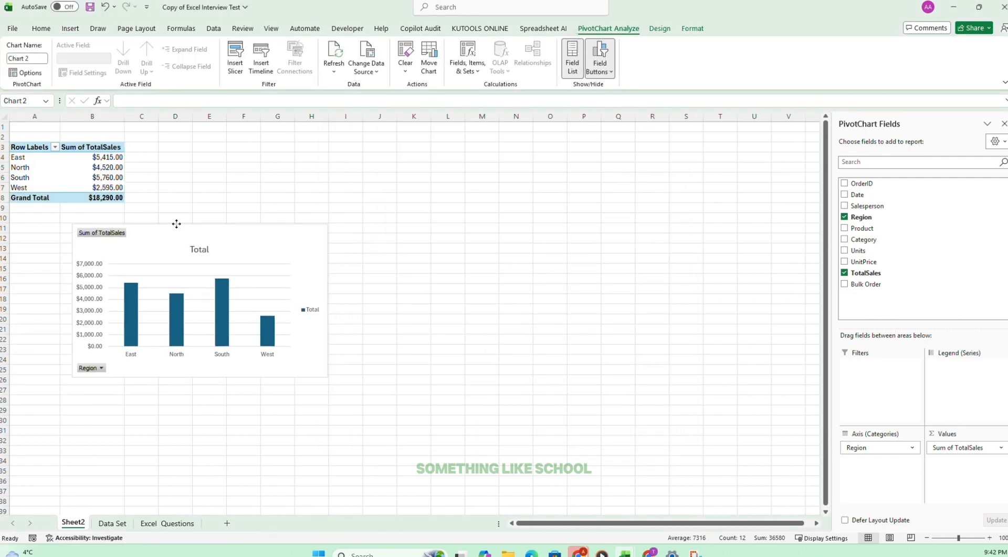
# Turn off the gridlines on Sheet2.
pyautogui.click(40, 32)
pyautogui.click(272, 30)
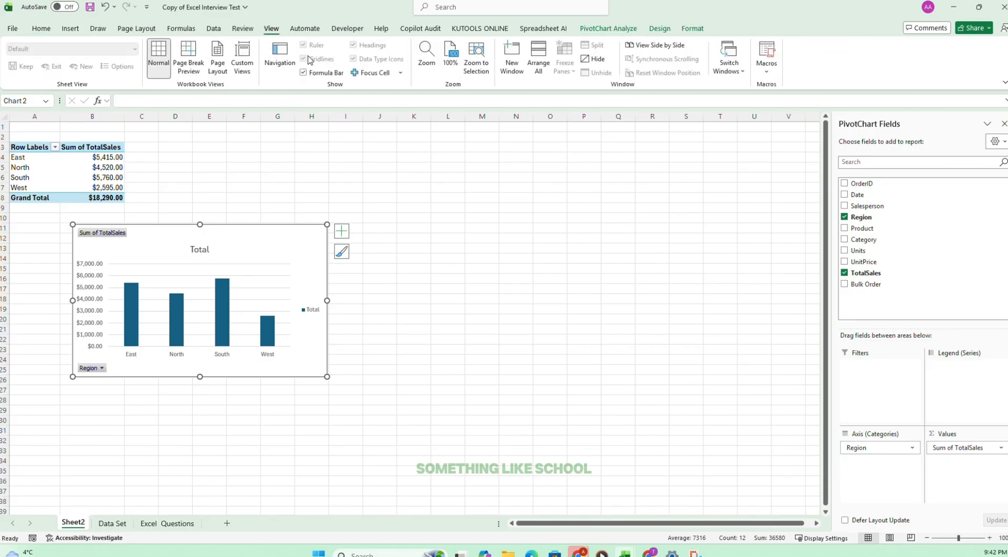
pyautogui.click(232, 145)
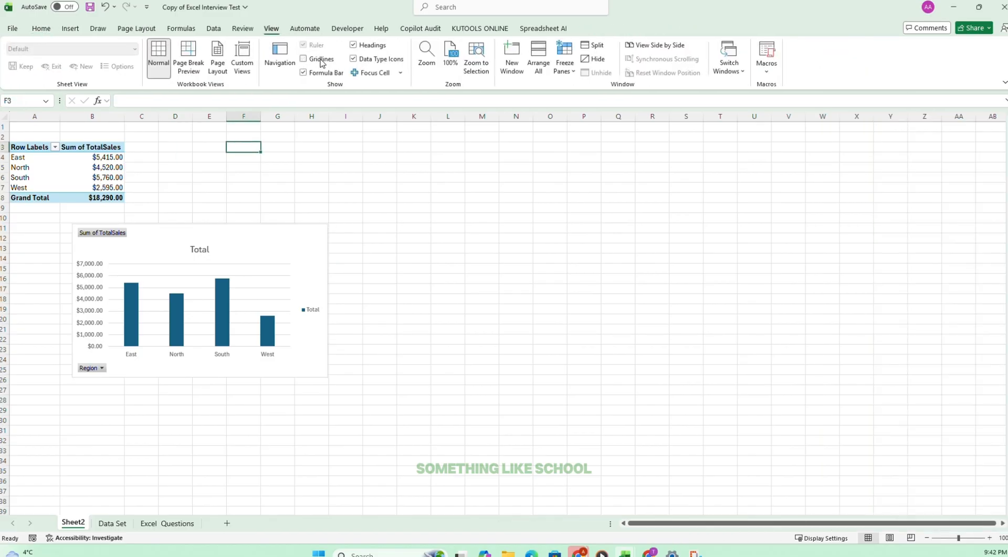
pyautogui.click(371, 350)
# Tick off task 16 on the Excel Questions sheet and select task 17.
pyautogui.click(188, 522)
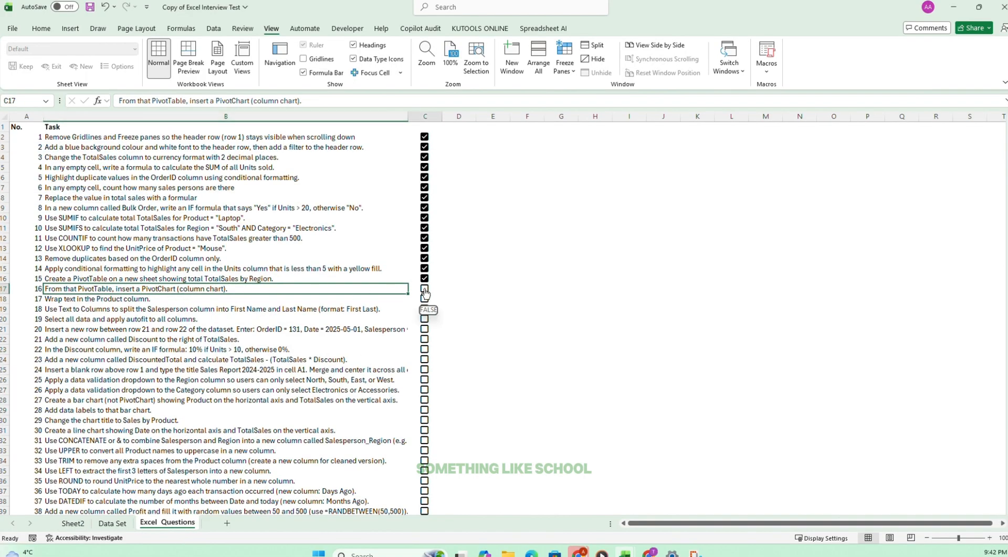
pyautogui.click(426, 288)
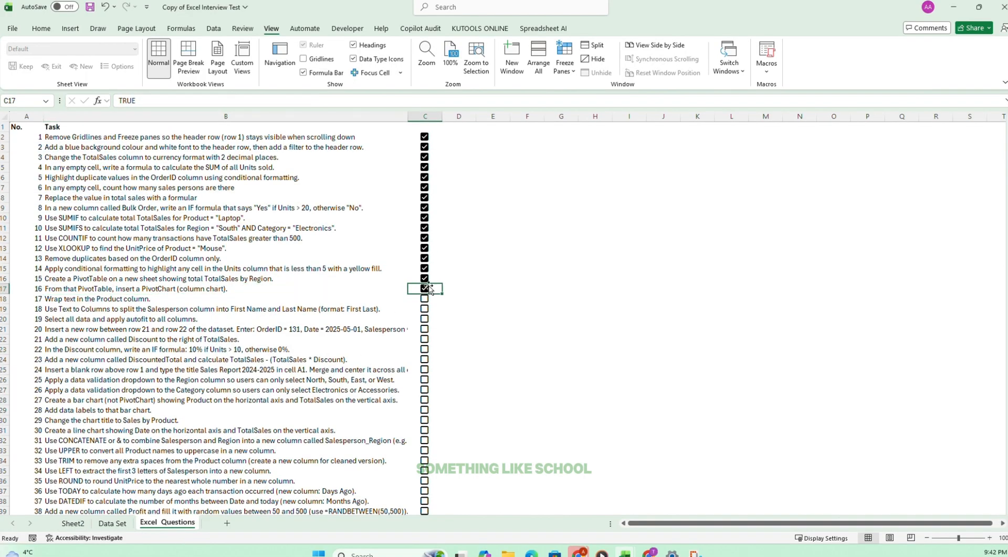
pyautogui.click(58, 300)
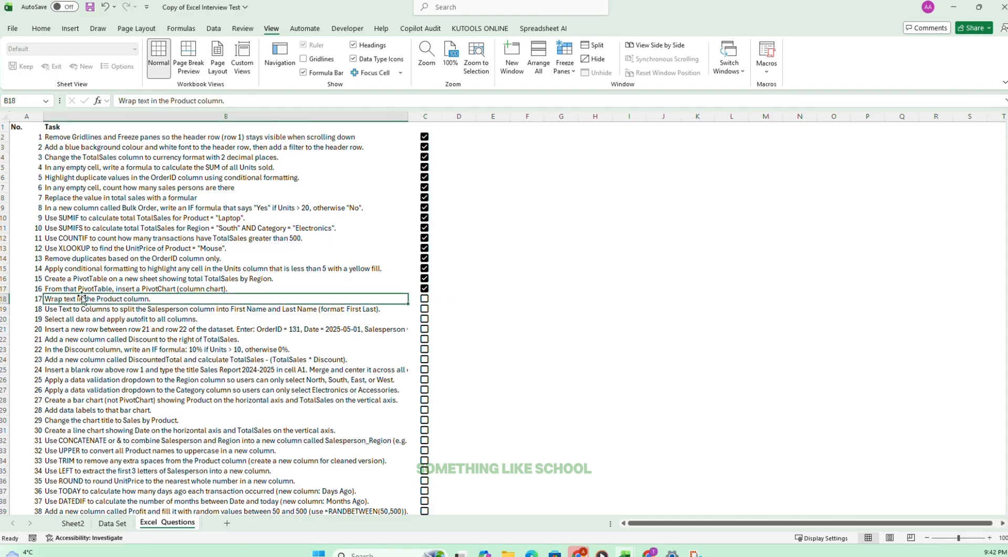
# Wrap the text of the Product values E2:E31 on the Data Set sheet.
pyautogui.click(80, 523)
pyautogui.click(113, 522)
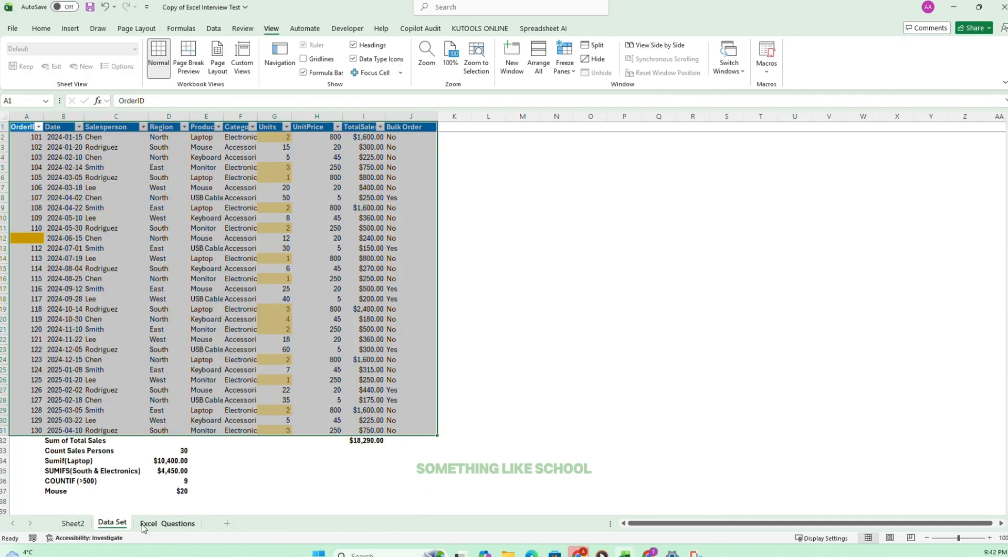
pyautogui.click(234, 135)
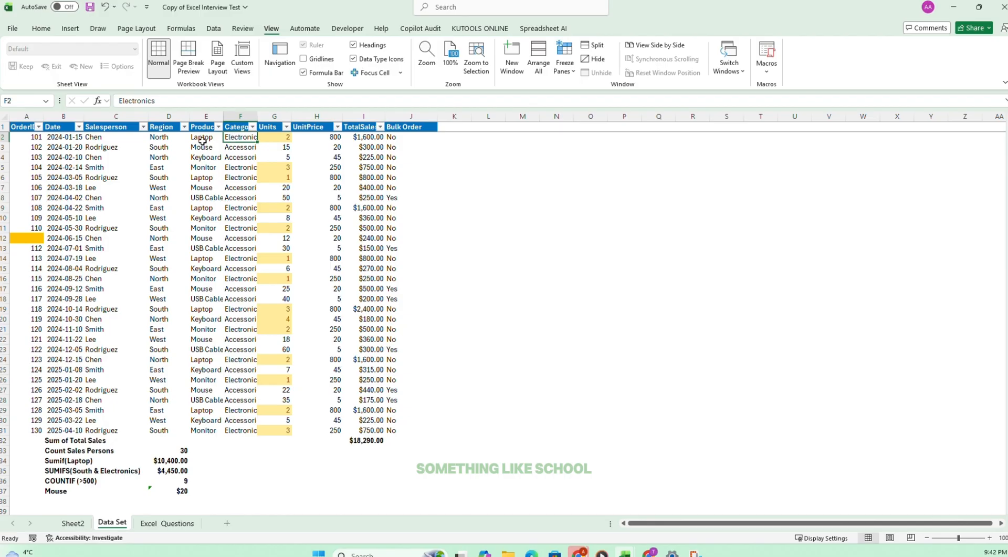
pyautogui.moveTo(202, 136); pyautogui.dragTo(203, 433)
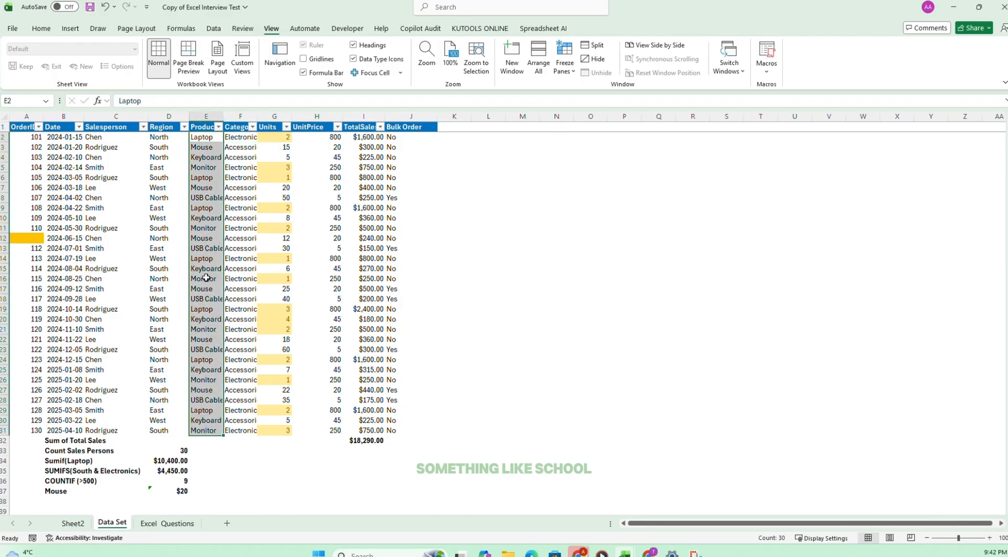
pyautogui.click(41, 28)
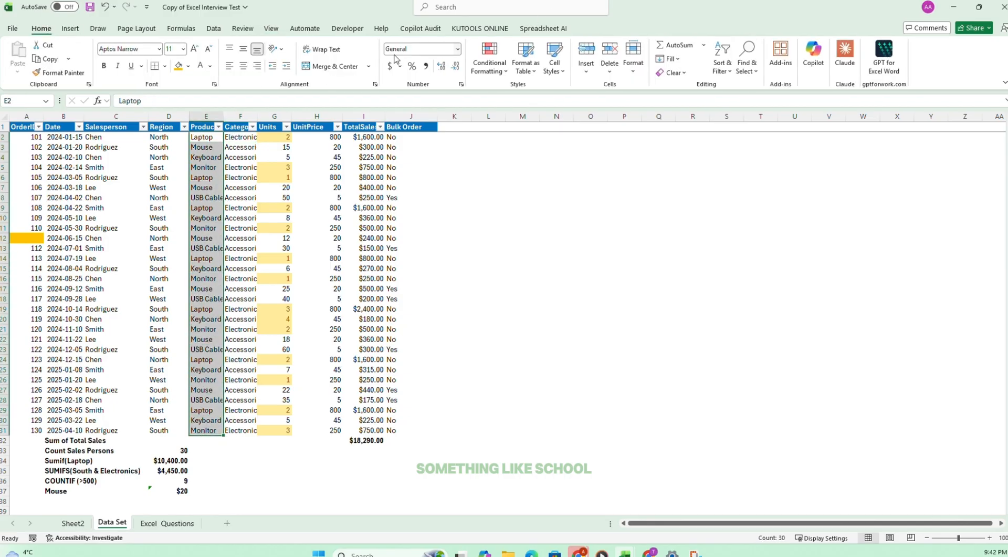
pyautogui.click(318, 49)
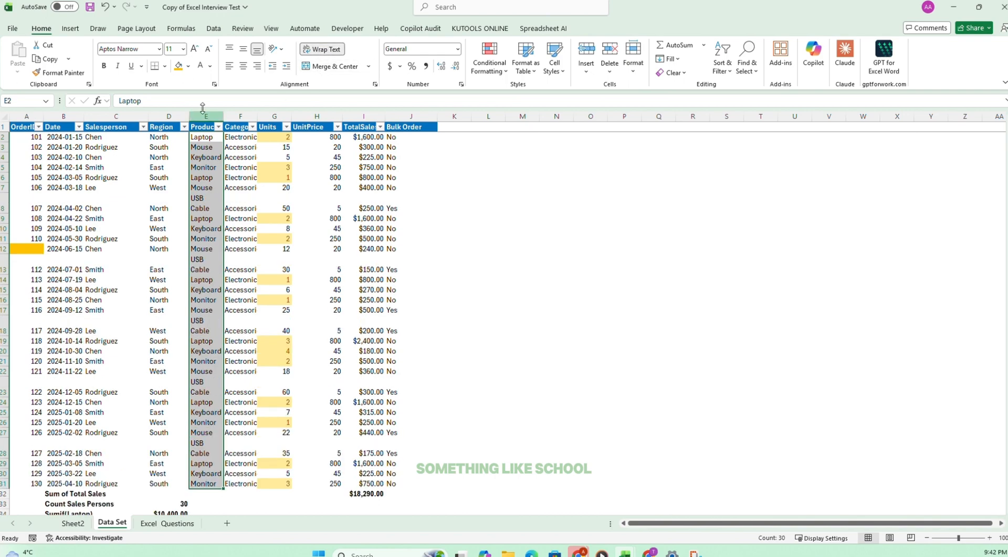
# Try other widths for the Product column to see the wrapping respond, and undo the width changes.
pyautogui.moveTo(225, 118); pyautogui.dragTo(248, 120)
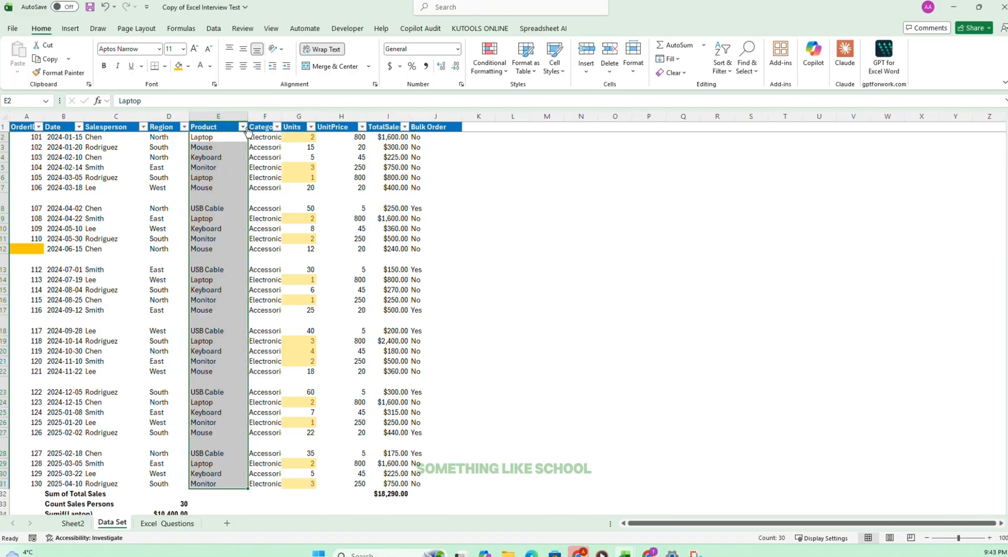
pyautogui.click(105, 7)
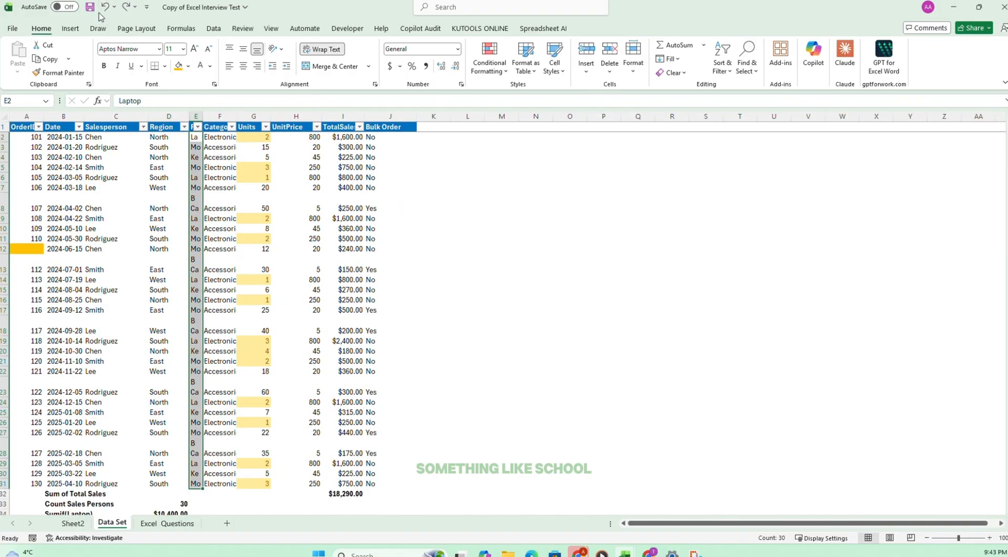
pyautogui.click(105, 7)
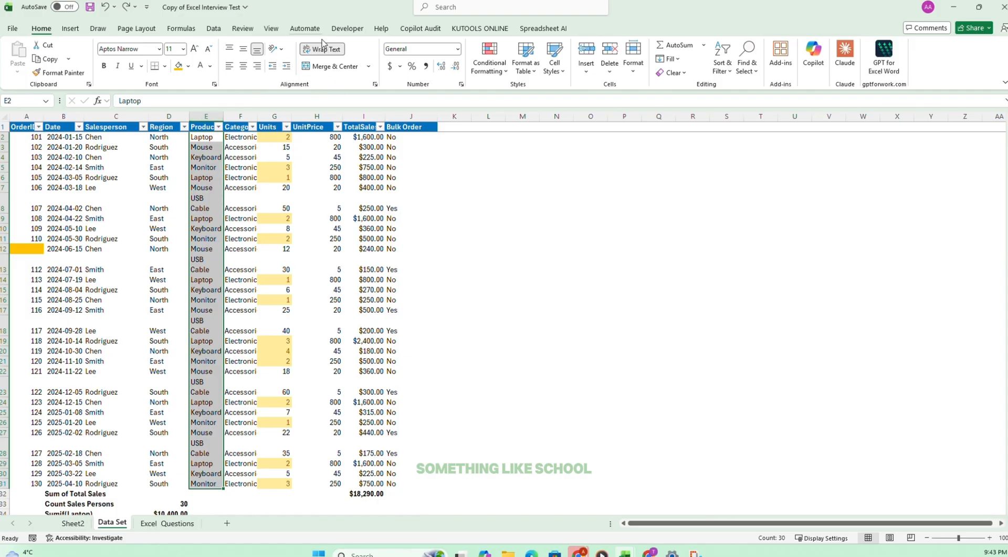
# Turn off text wrapping on the Product values E2:E31 and tick off task 17 on the Excel Questions sheet.
pyautogui.click(322, 47)
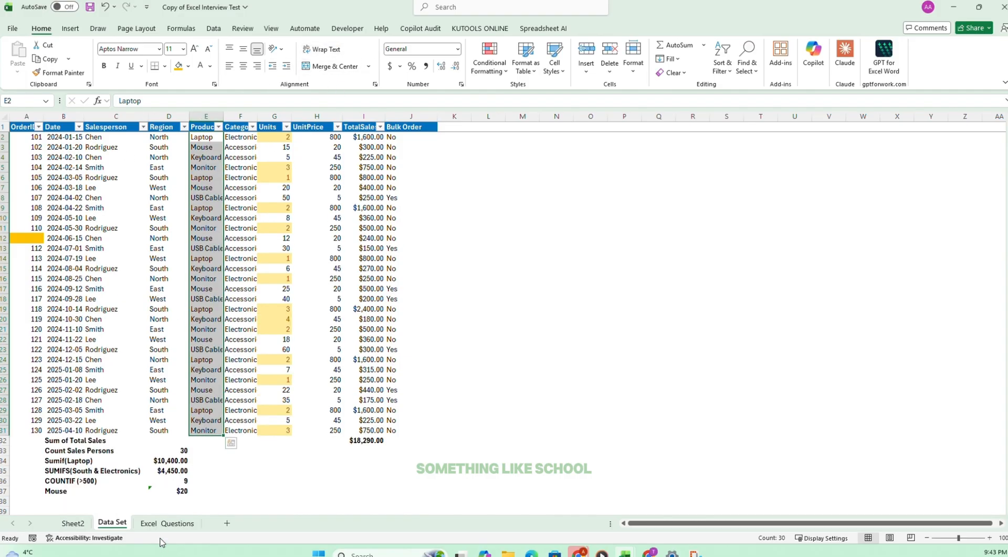
pyautogui.click(167, 523)
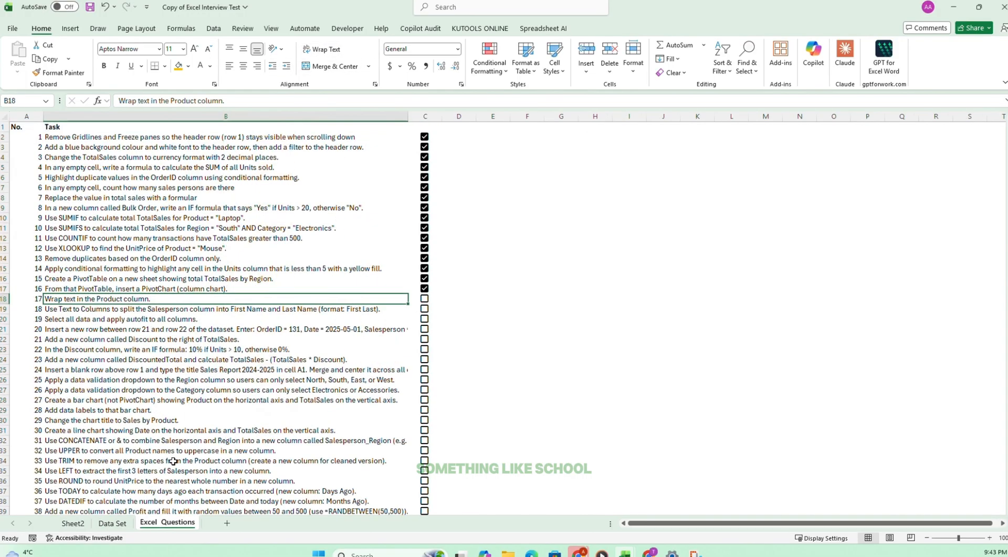
pyautogui.click(425, 298)
# Paste the salespeople's full names over the last-name-only Salesperson values in C2:C31 on the Data Set sheet.
pyautogui.click(111, 522)
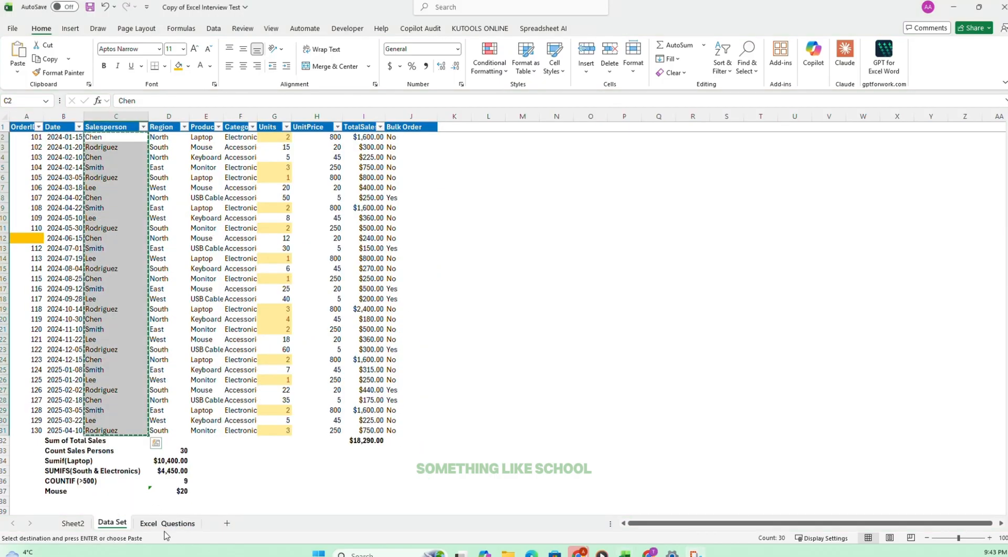
pyautogui.click(166, 523)
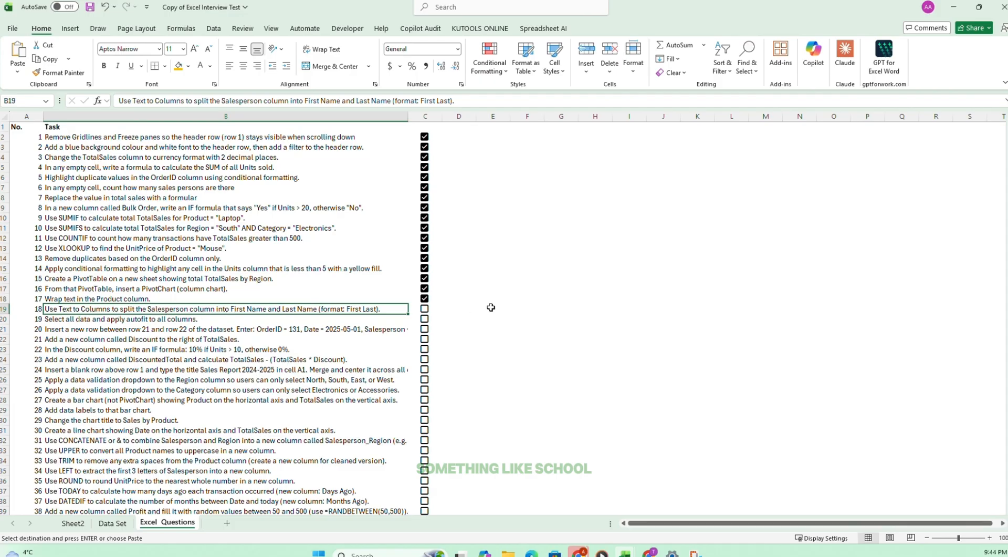
pyautogui.click(112, 523)
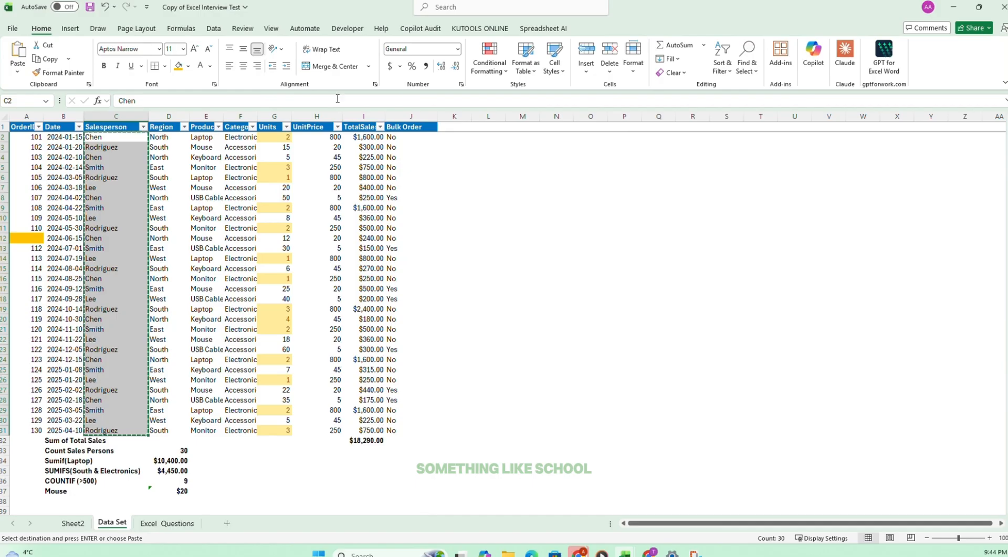
pyautogui.click(467, 30)
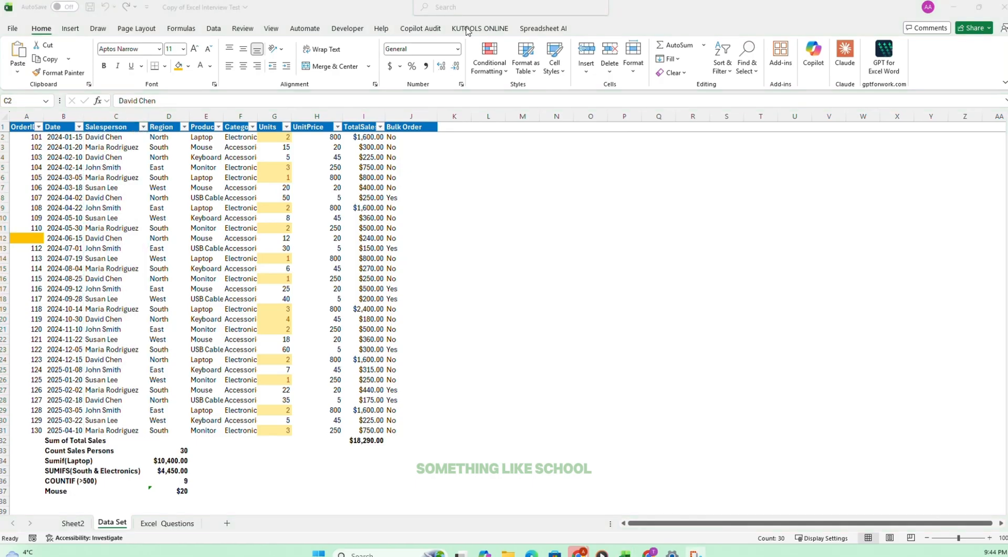
pyautogui.hotkey('ctrl', 'v')
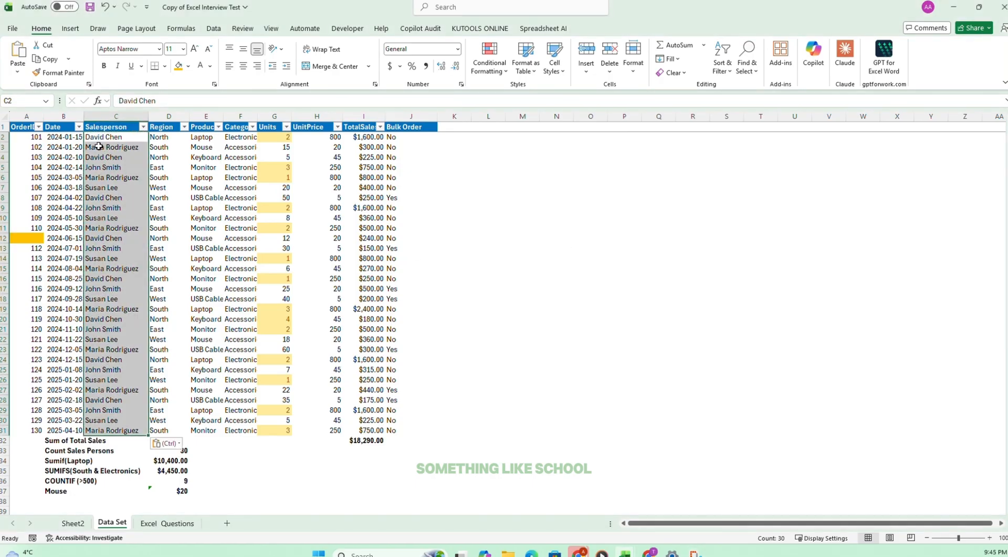
pyautogui.moveTo(111, 135); pyautogui.dragTo(117, 432)
pyautogui.click(108, 136)
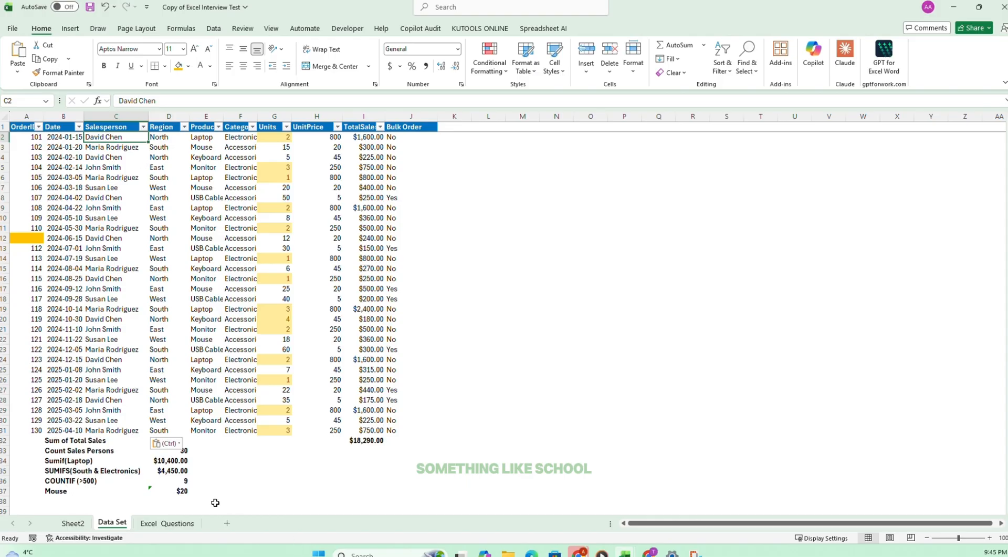
# Check task 18 on the Excel Questions sheet and insert an empty column between Salesperson and Region on the Data Set sheet.
pyautogui.click(178, 523)
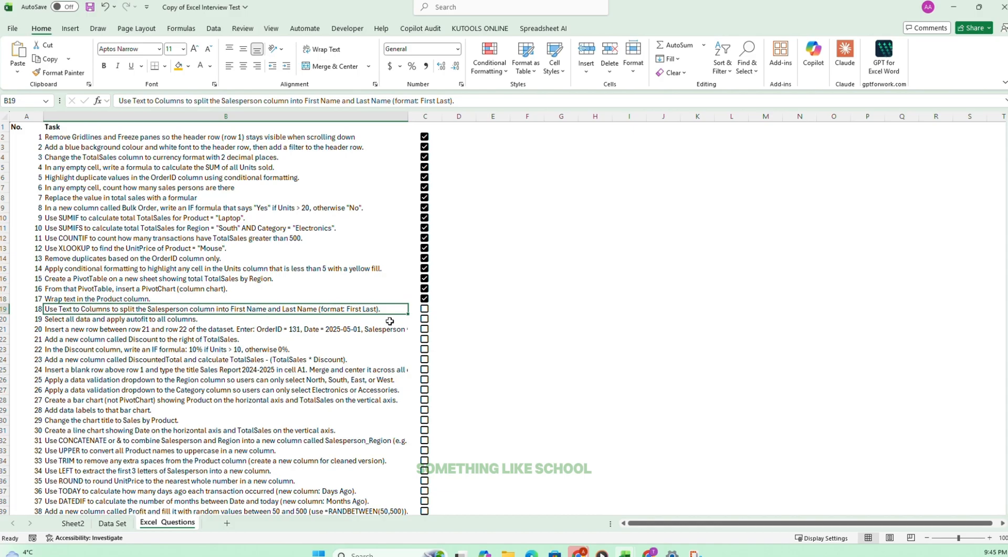
pyautogui.click(542, 301)
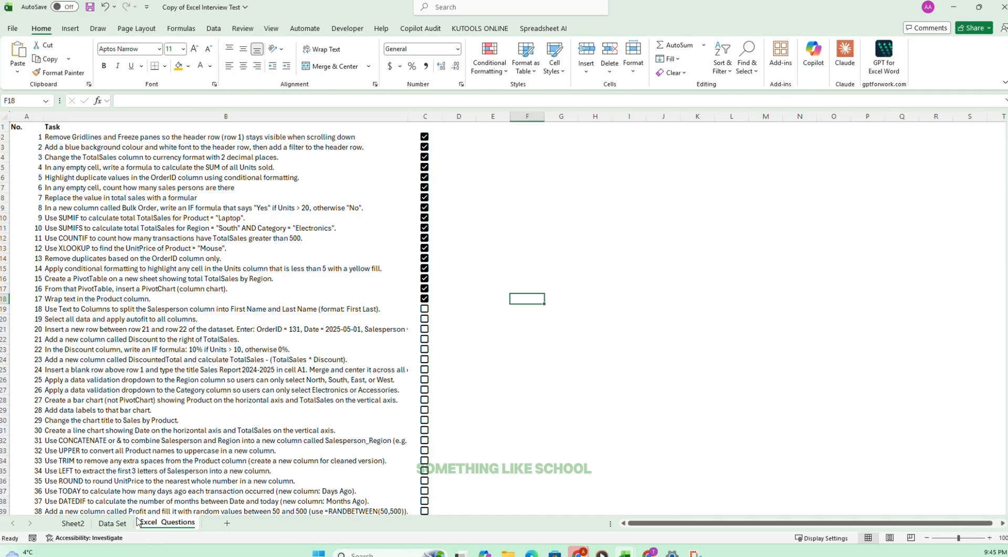
pyautogui.click(113, 522)
pyautogui.click(158, 227)
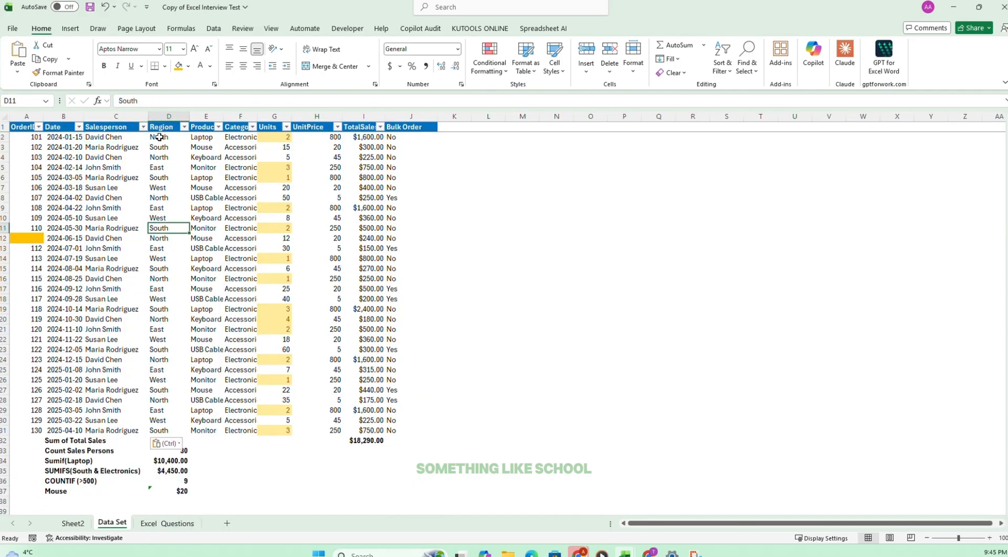
pyautogui.moveTo(159, 127); pyautogui.dragTo(160, 420)
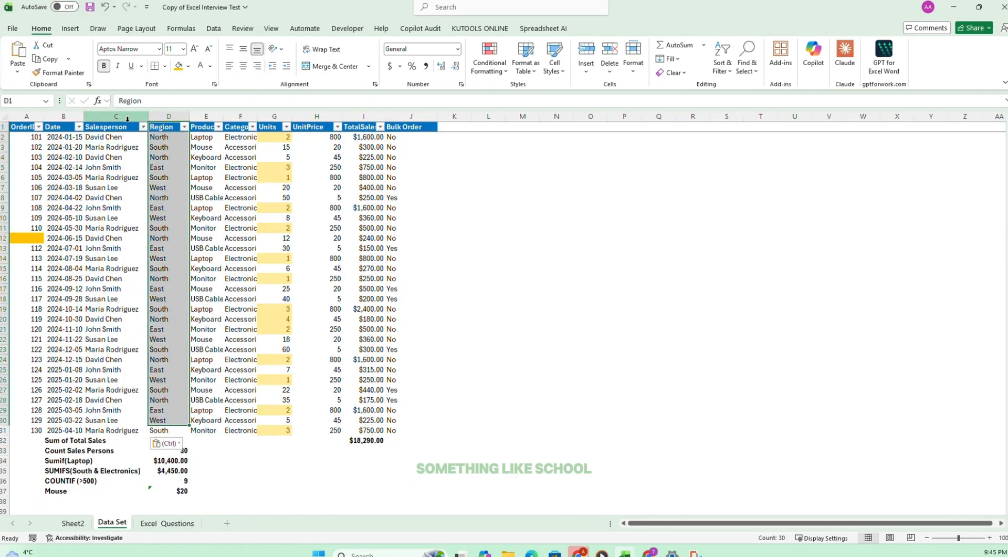
pyautogui.click(106, 129)
pyautogui.moveTo(160, 127); pyautogui.dragTo(170, 432)
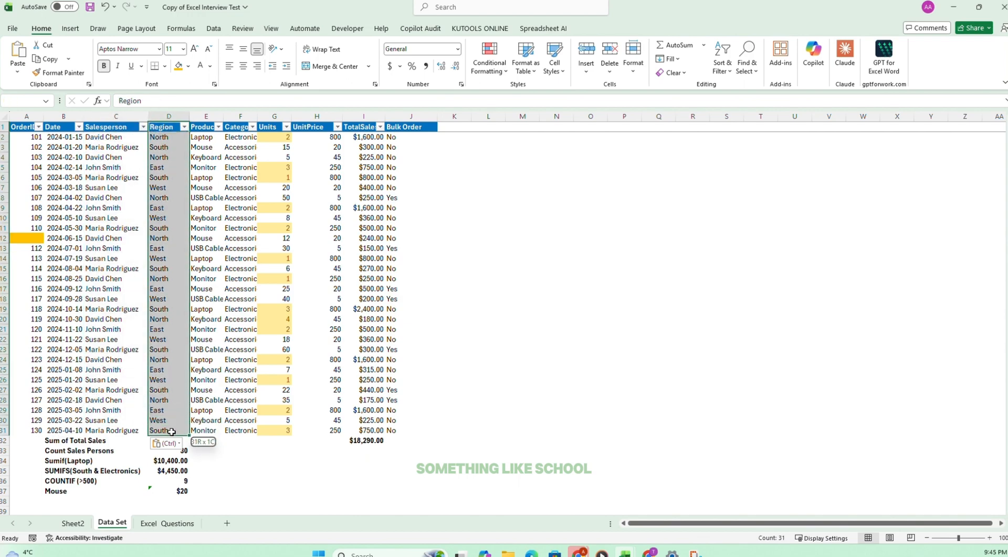
pyautogui.click(115, 138)
pyautogui.moveTo(170, 128); pyautogui.dragTo(171, 435)
pyautogui.moveTo(171, 434); pyautogui.dragTo(173, 435)
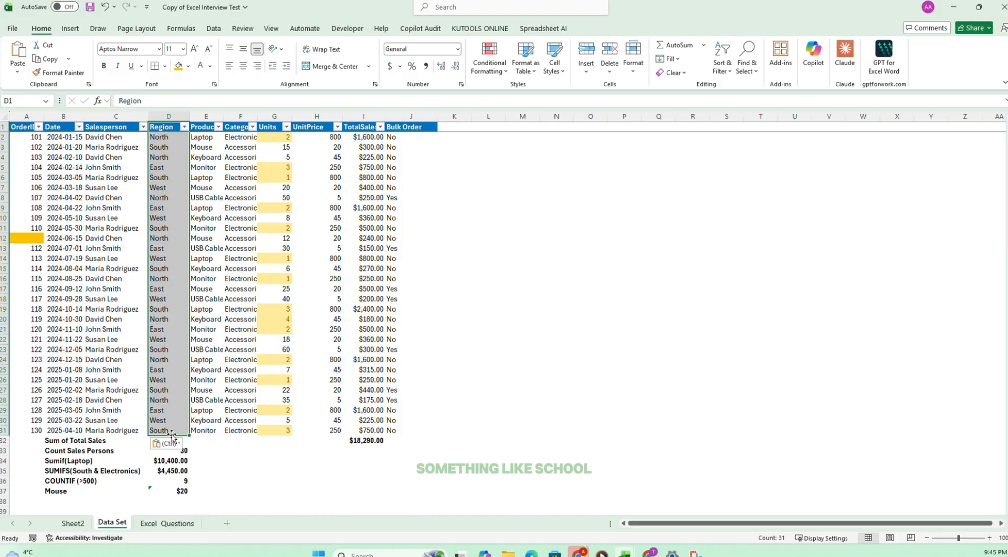
pyautogui.click(586, 51)
pyautogui.hotkey('ctrl', 'space')
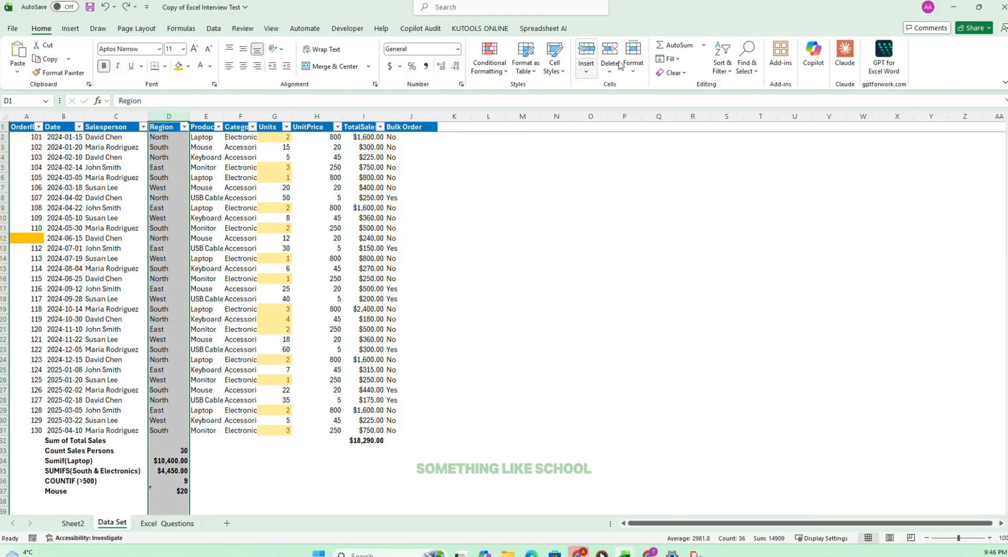
pyautogui.click(585, 51)
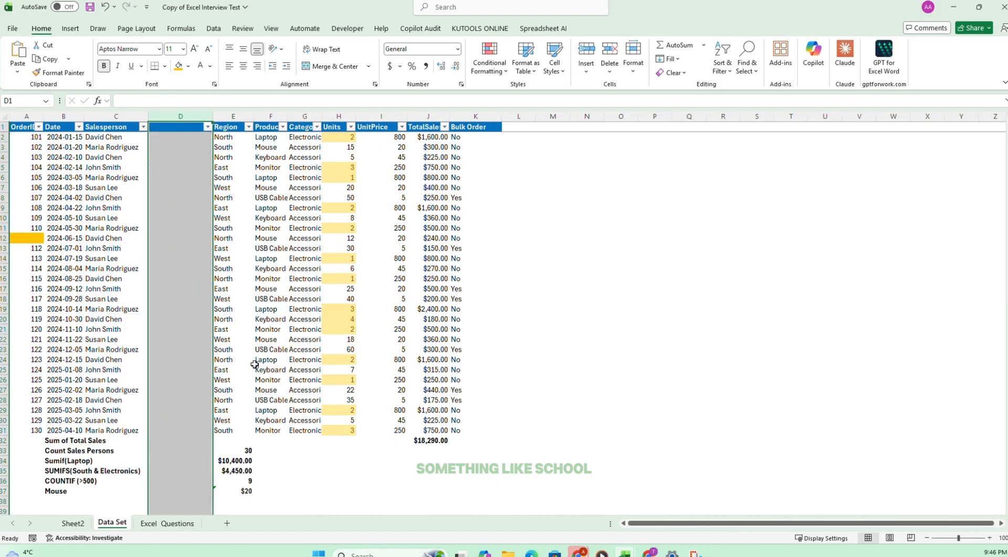
# Move the summary results from E33:E37 into column D, starting at D32.
pyautogui.scroll(-2, 236, 341)
pyautogui.moveTo(233, 390); pyautogui.dragTo(240, 437)
pyautogui.rightClick(240, 437)
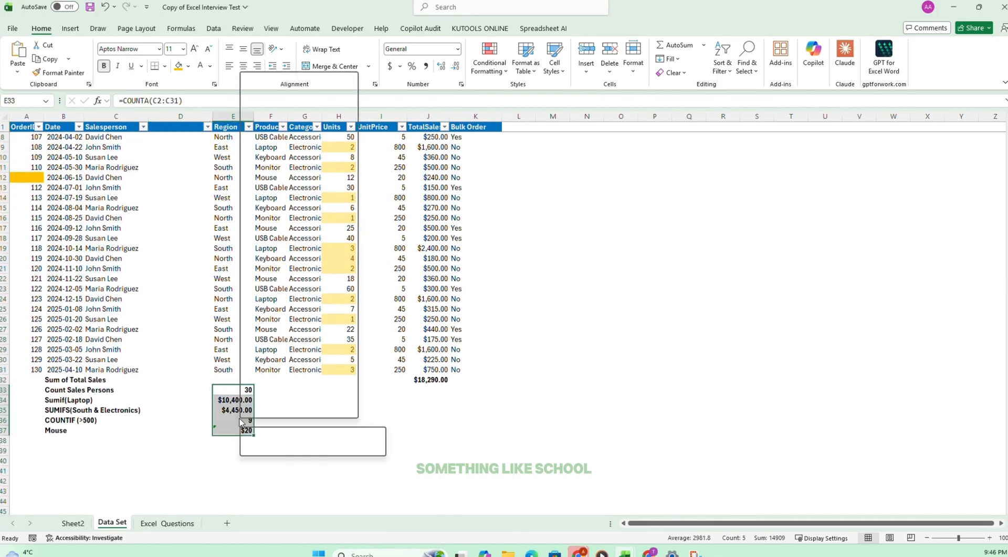
pyautogui.click(258, 110)
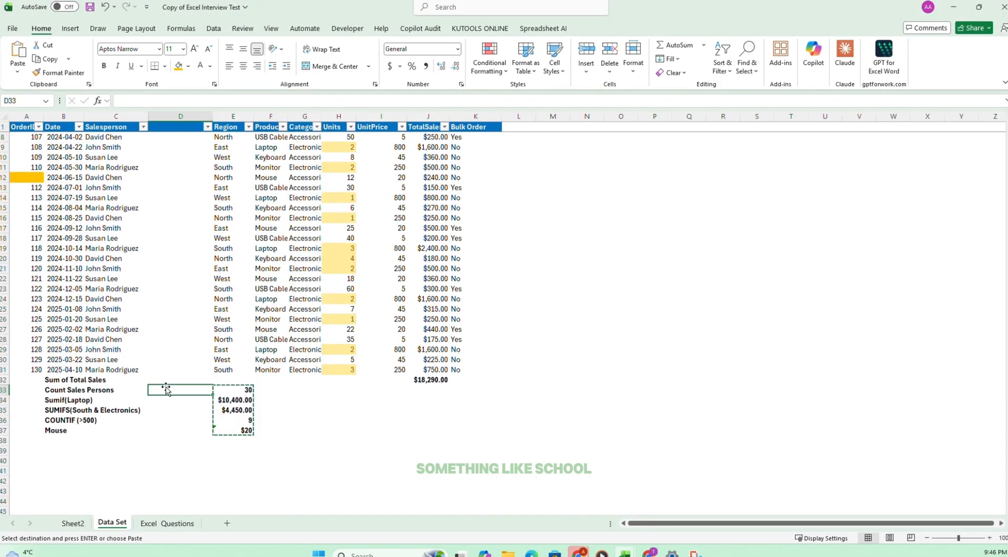
pyautogui.click(166, 380)
pyautogui.rightClick(169, 379)
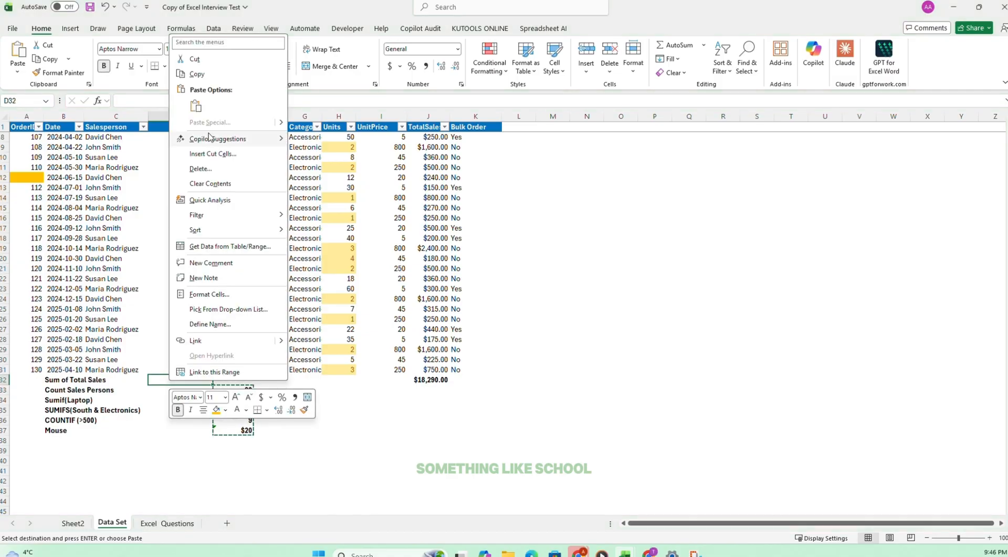
pyautogui.click(196, 106)
pyautogui.click(154, 157)
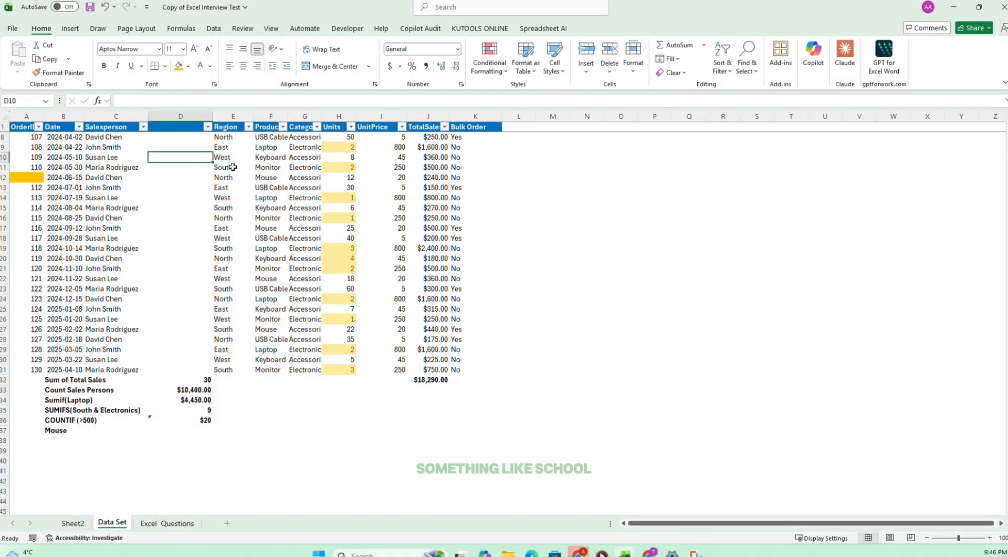
# Review the Salesperson column and reread task 18 on the Excel Questions sheet.
pyautogui.scroll(2, 231, 167)
pyautogui.click(106, 130)
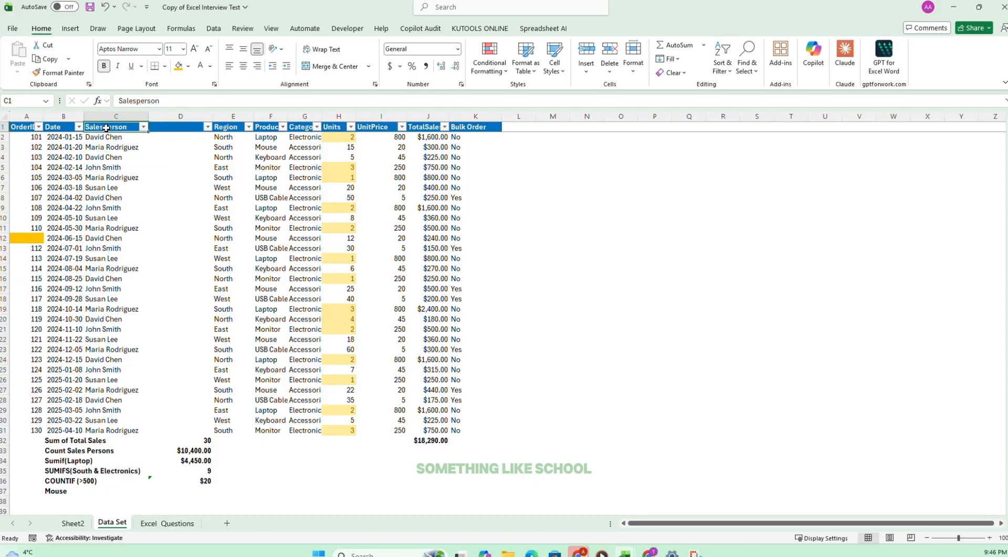
pyautogui.moveTo(105, 202); pyautogui.dragTo(118, 428)
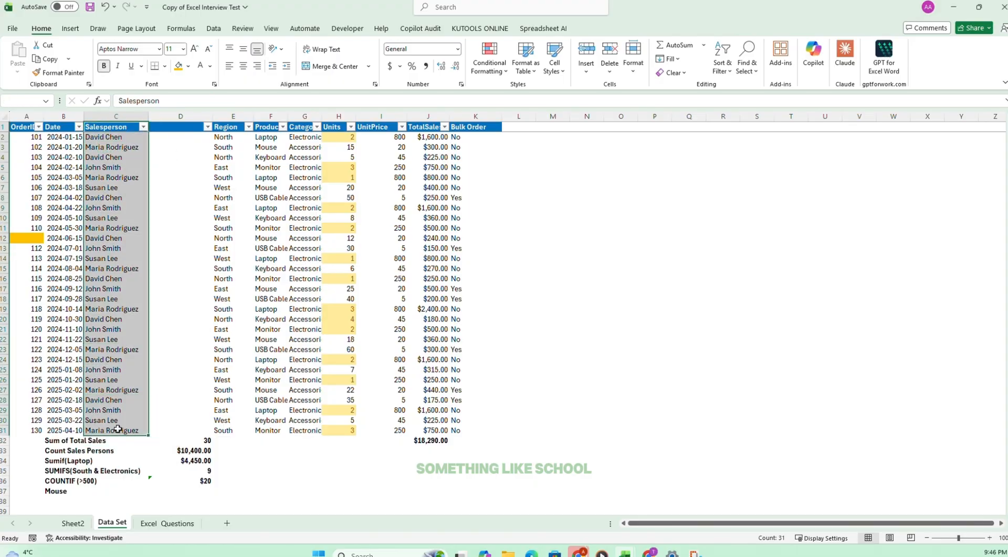
pyautogui.click(168, 137)
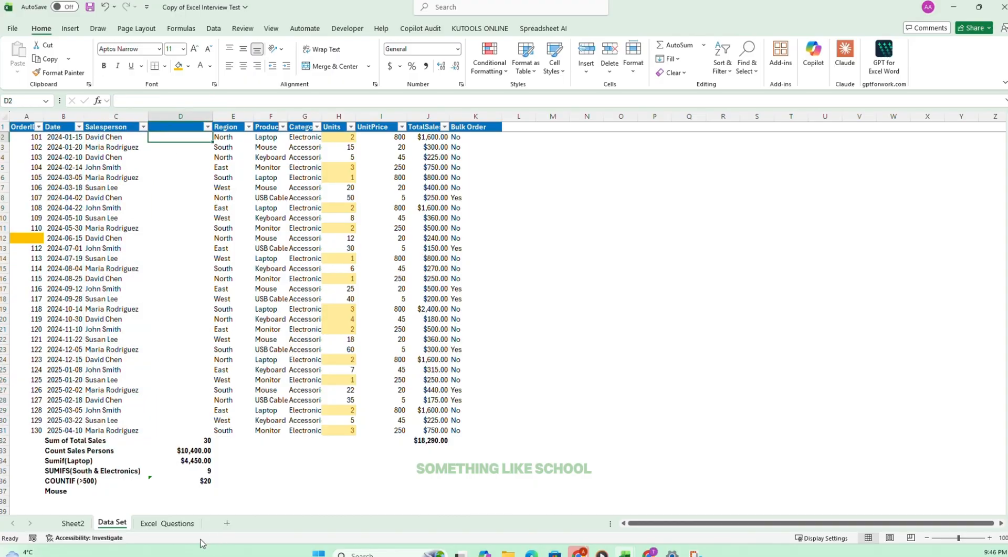
pyautogui.click(167, 522)
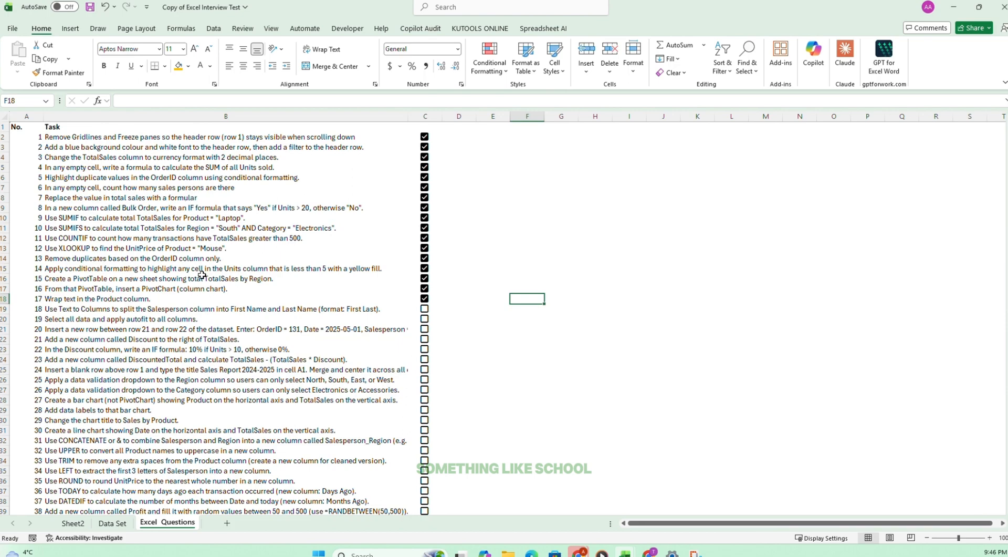
pyautogui.click(77, 308)
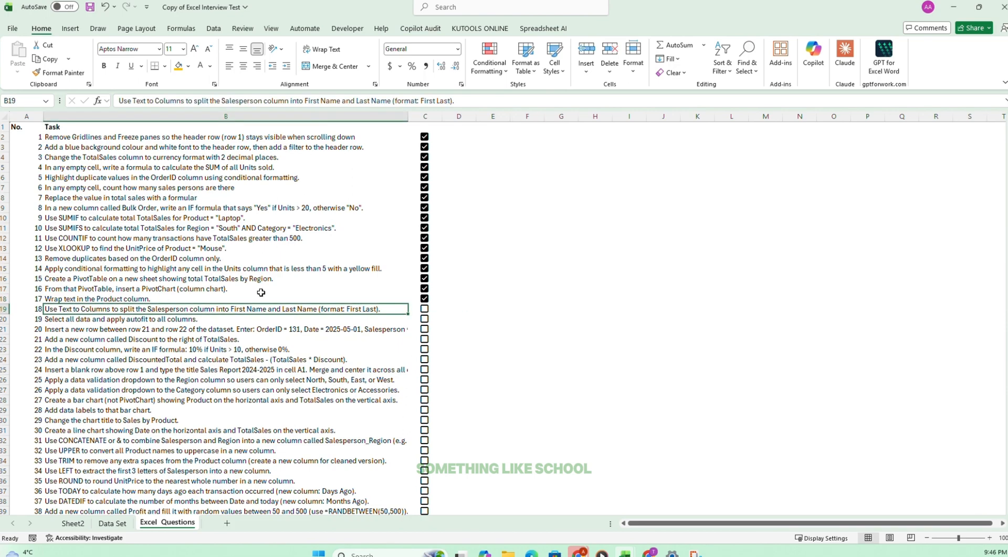
pyautogui.click(112, 522)
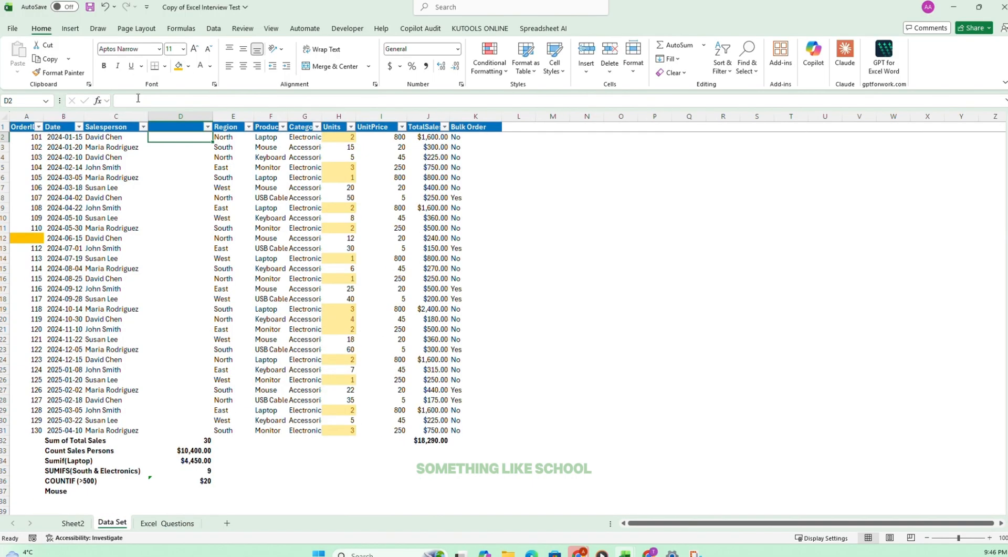
# Split the Salesperson names C2:C31 into columns C and D using Text to Columns, delimited with space added to tab.
pyautogui.moveTo(102, 140); pyautogui.dragTo(91, 430)
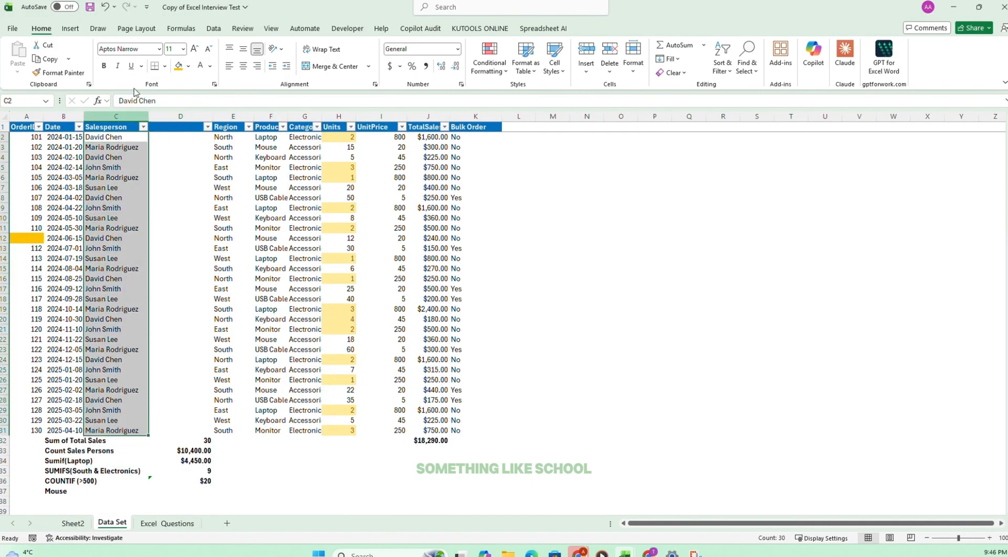
pyautogui.click(214, 29)
pyautogui.click(585, 58)
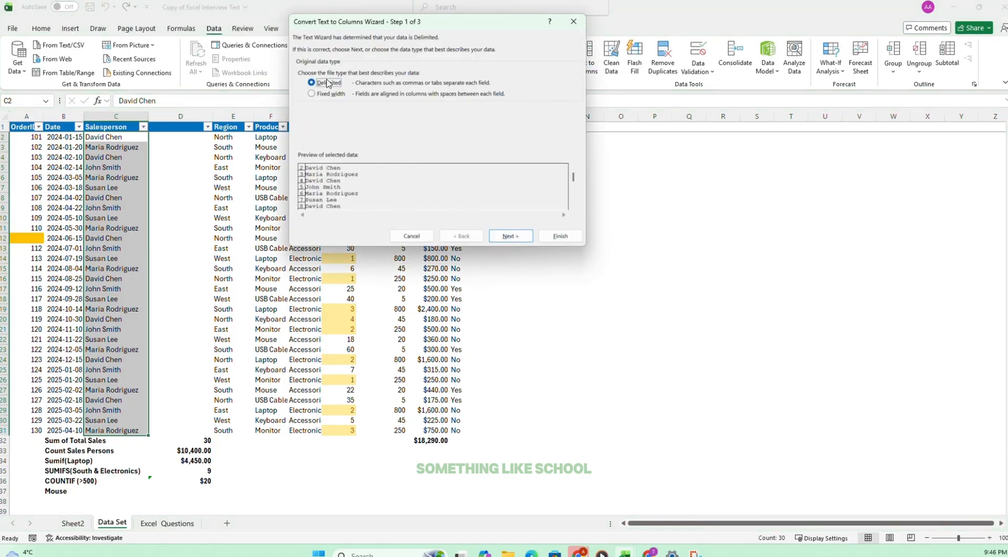
pyautogui.click(510, 235)
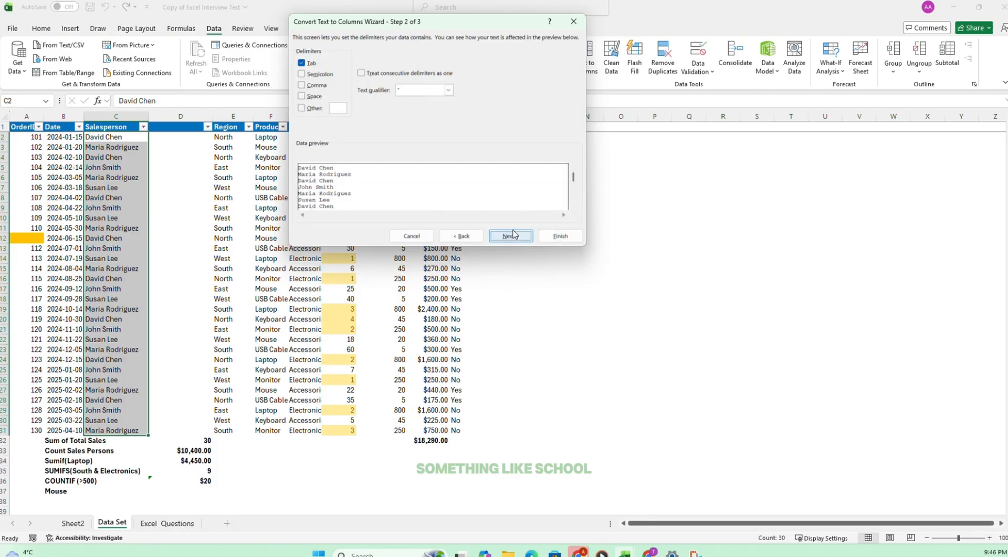
pyautogui.click(302, 96)
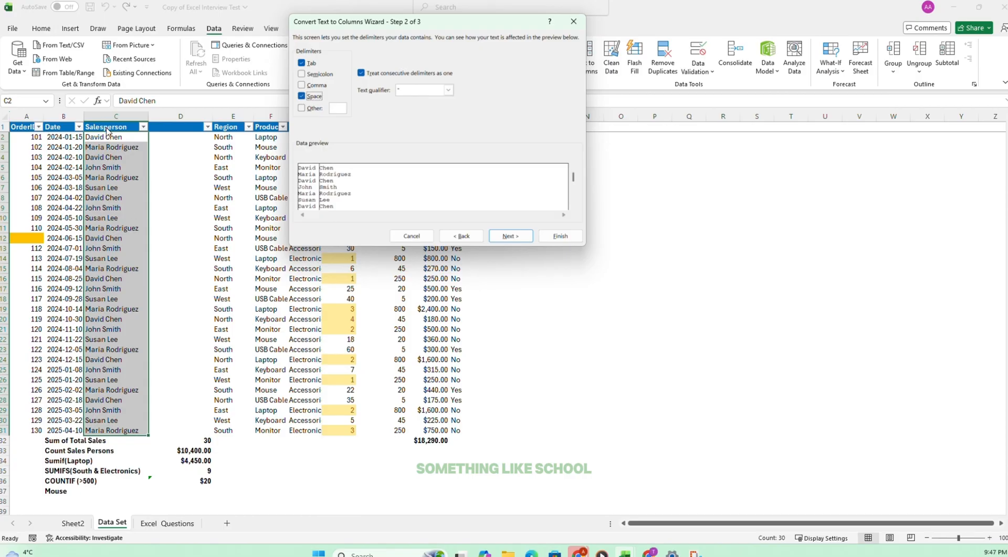
pyautogui.click(512, 239)
pyautogui.click(565, 236)
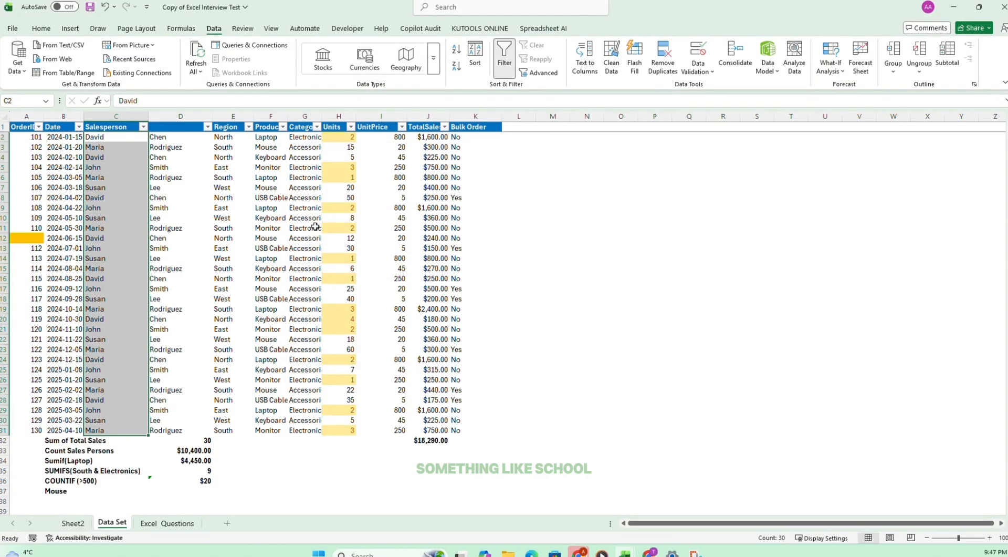
# Examine the split first and last names in C2:D31 and undo the Text to Columns split.
pyautogui.moveTo(118, 135); pyautogui.dragTo(185, 430)
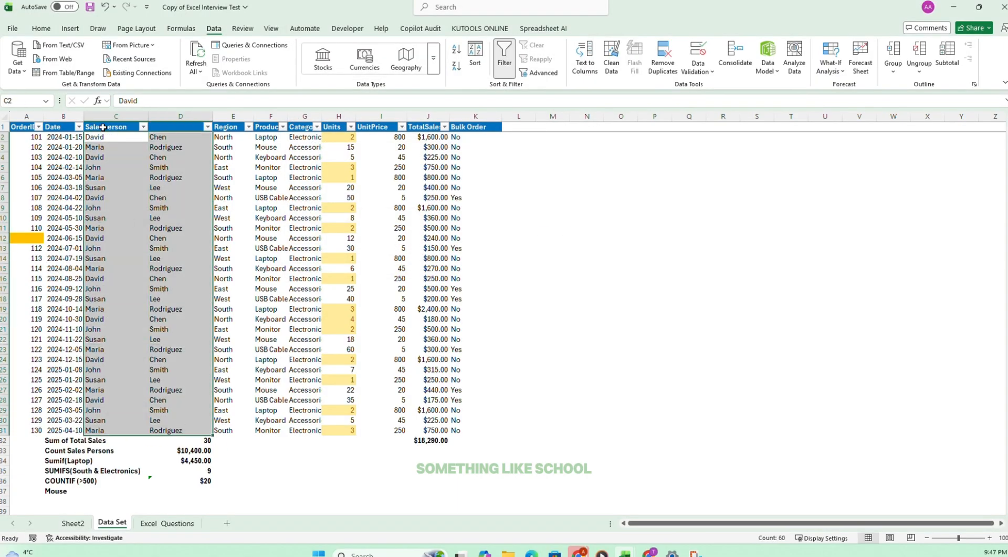
pyautogui.click(158, 157)
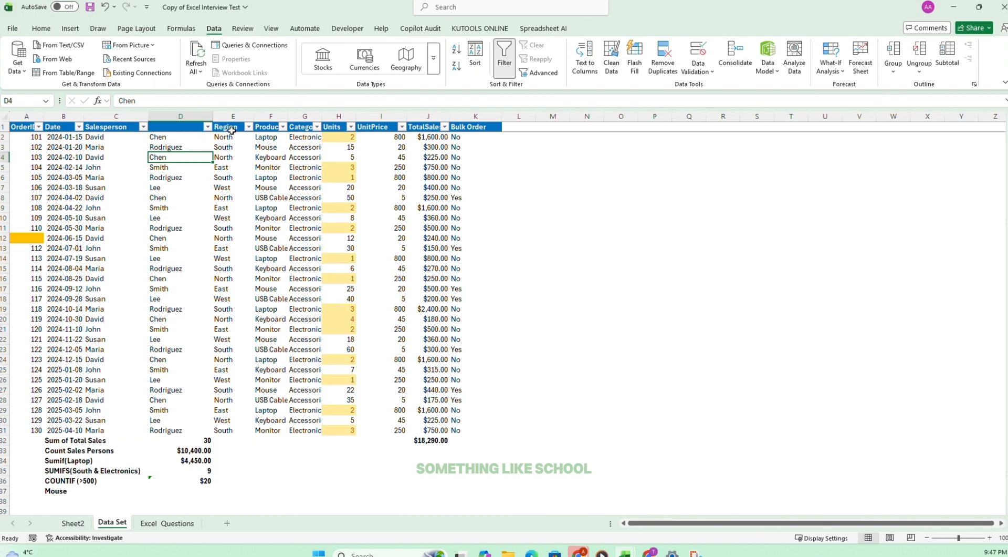
pyautogui.hotkey('ctrl', 'z')
pyautogui.click(159, 136)
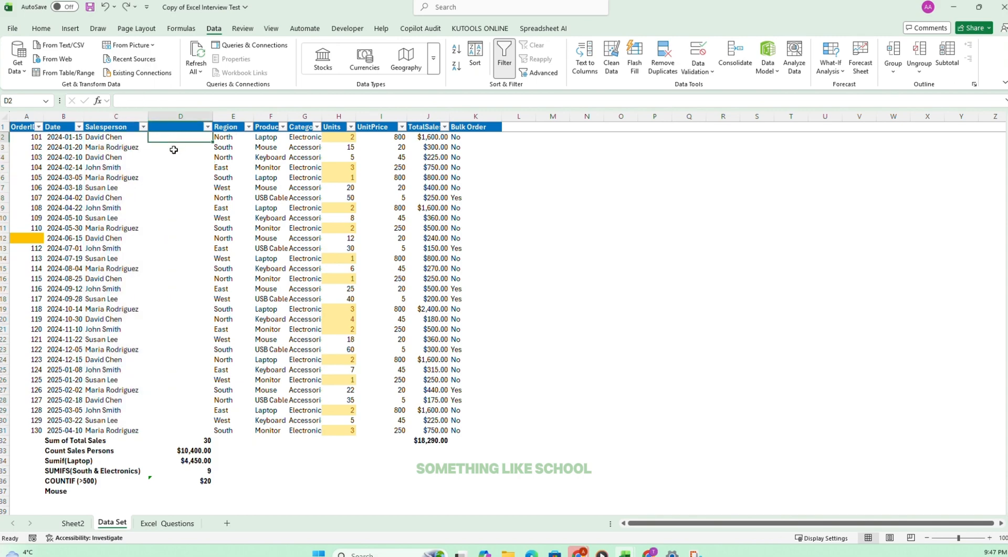
pyautogui.write('=t')
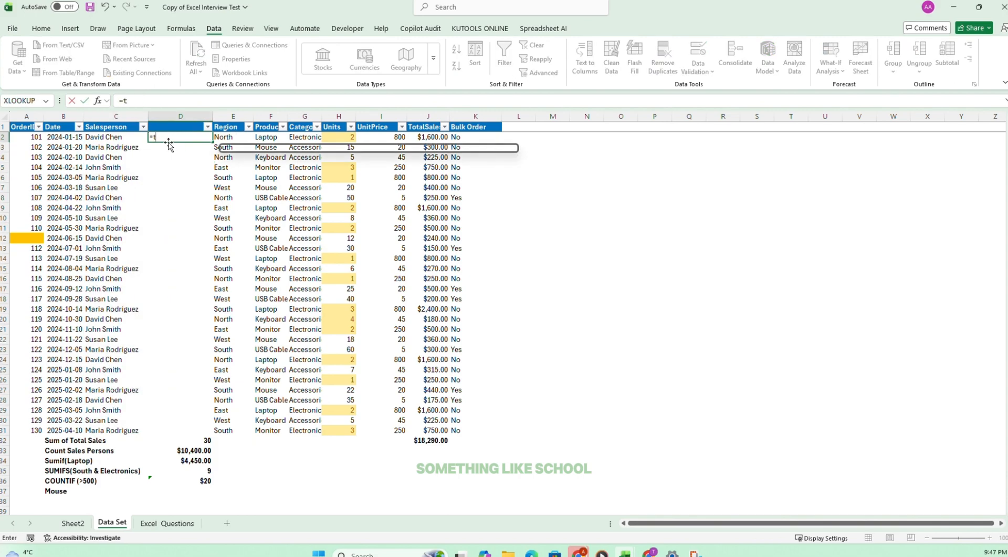
pyautogui.write('exts')
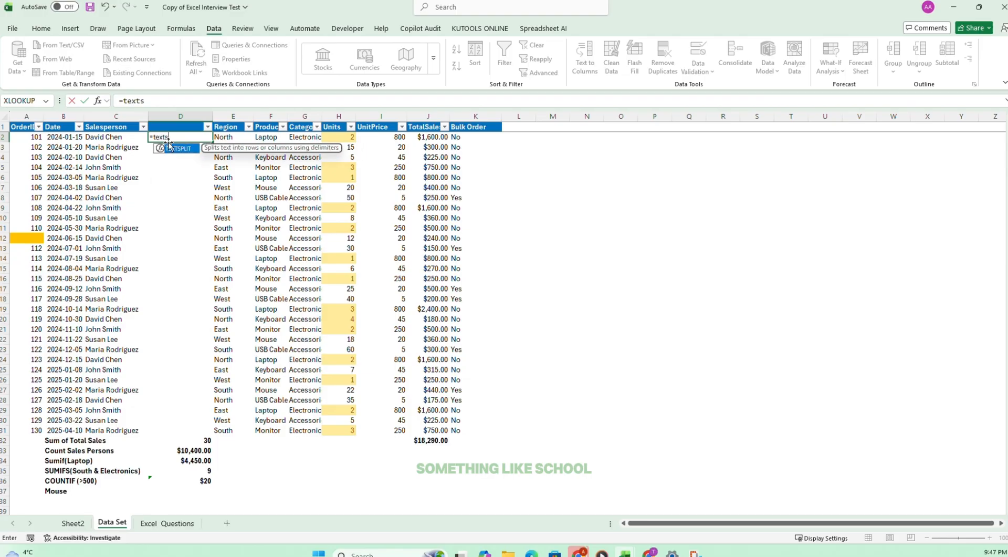
pyautogui.press('Escape')
pyautogui.press('Escape')
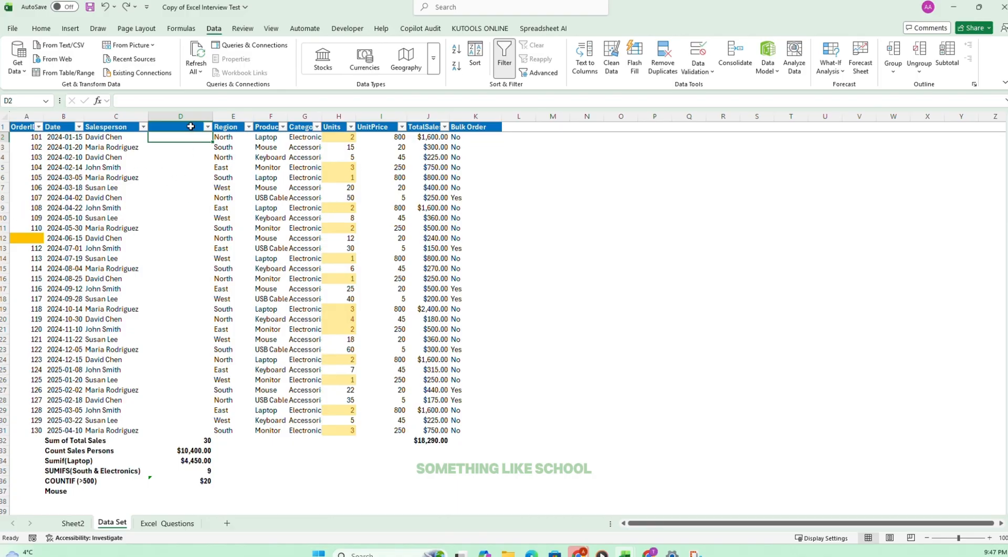
# Restore the Text to Columns split of the Salesperson names across columns C and D.
pyautogui.moveTo(103, 137); pyautogui.dragTo(121, 436)
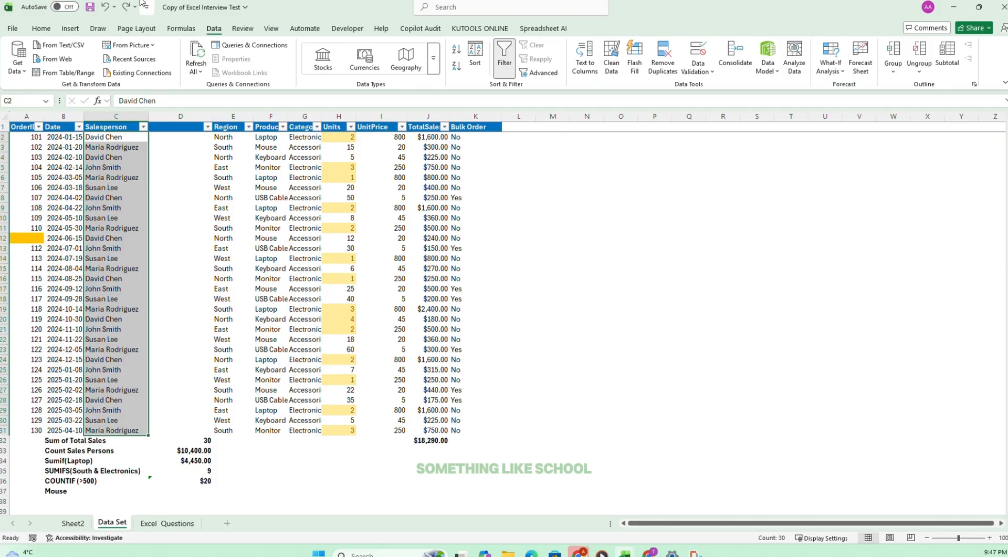
pyautogui.click(105, 10)
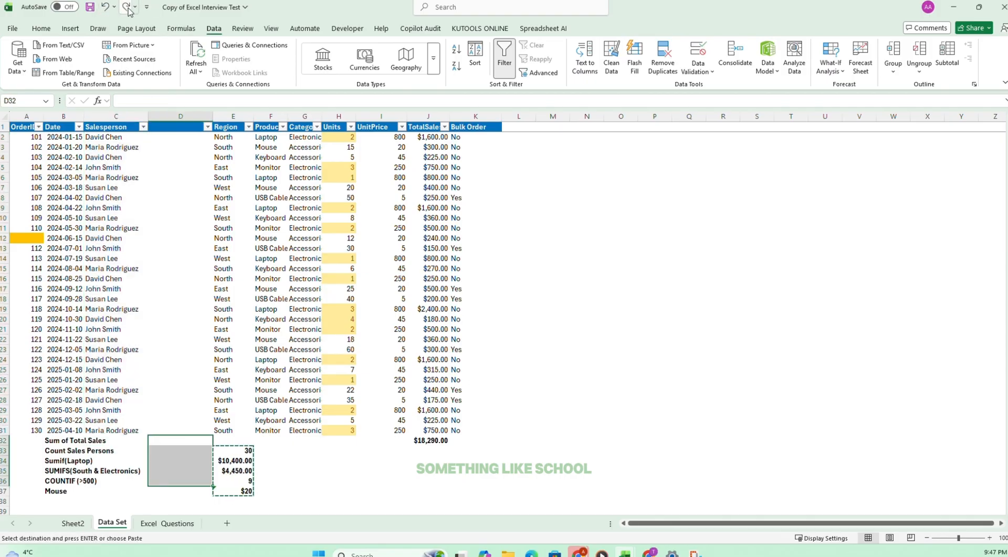
pyautogui.click(126, 8)
pyautogui.click(127, 8)
# Rename the header in C1 to "Salesperson Firstname" and enter "Lastname" as the header in D1.
pyautogui.click(99, 126)
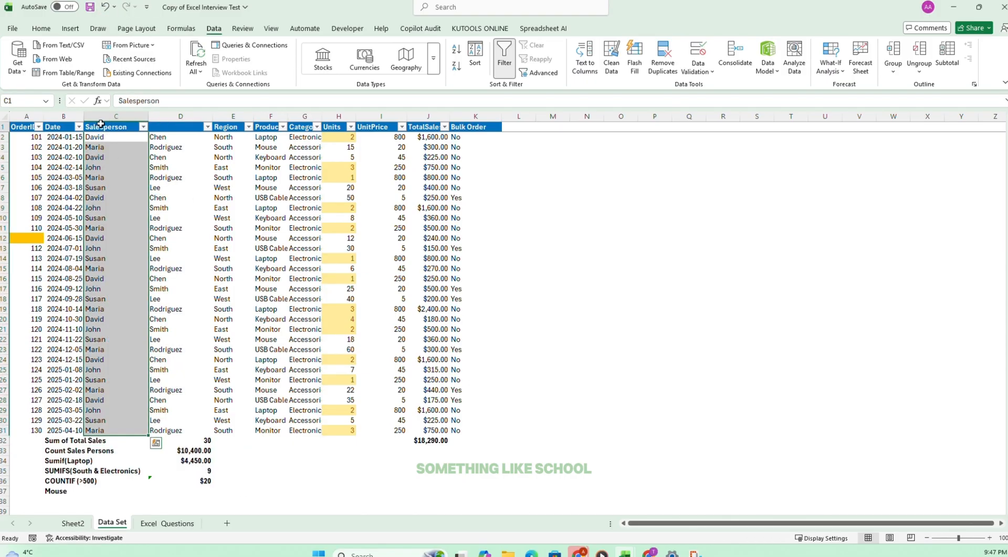
pyautogui.click(210, 99)
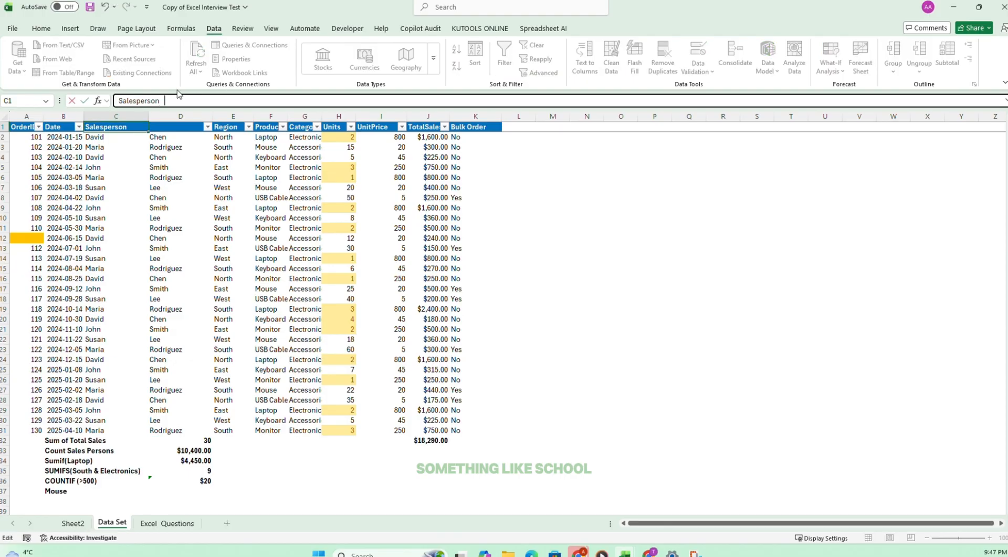
pyautogui.write('Firstname')
pyautogui.click(121, 170)
pyautogui.click(153, 128)
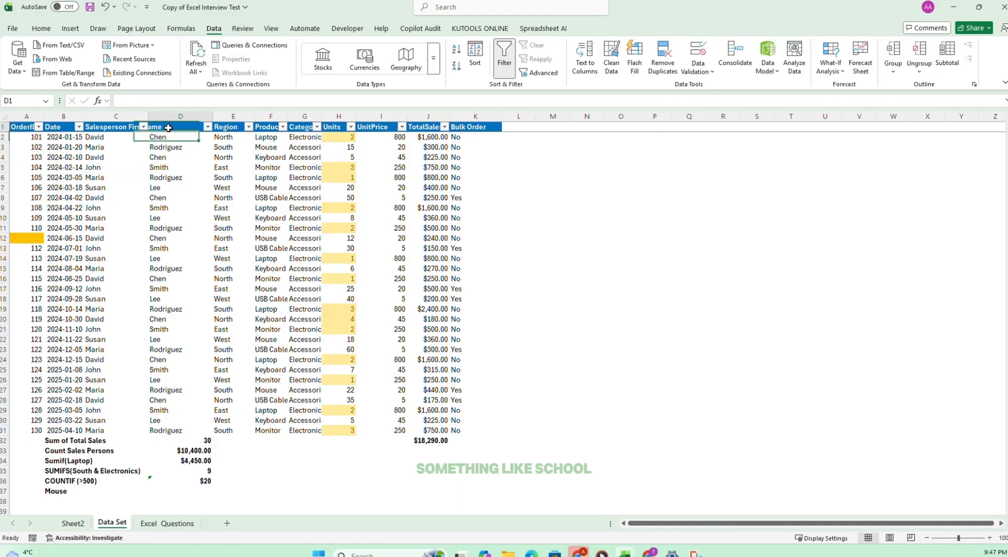
pyautogui.write('Lastn')
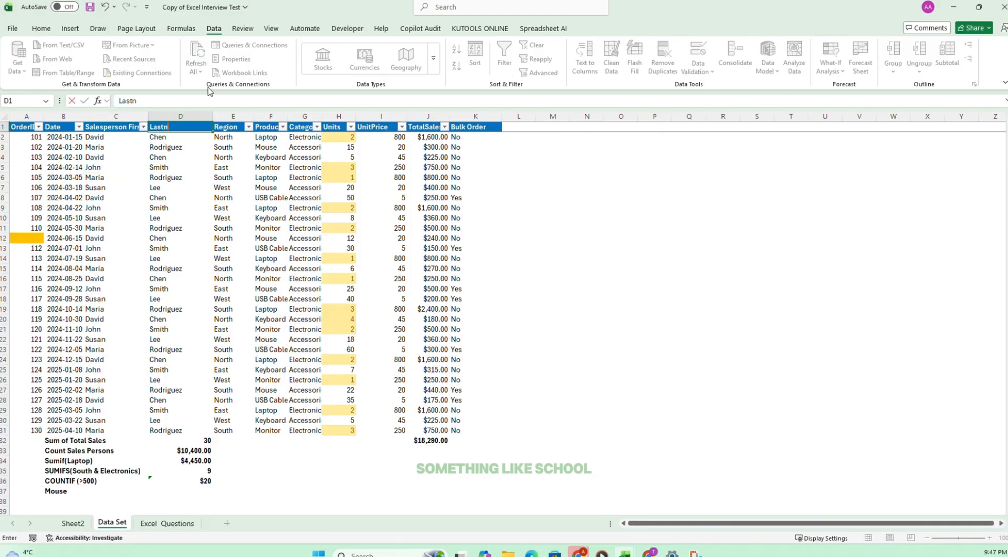
pyautogui.write('ame')
pyautogui.click(131, 400)
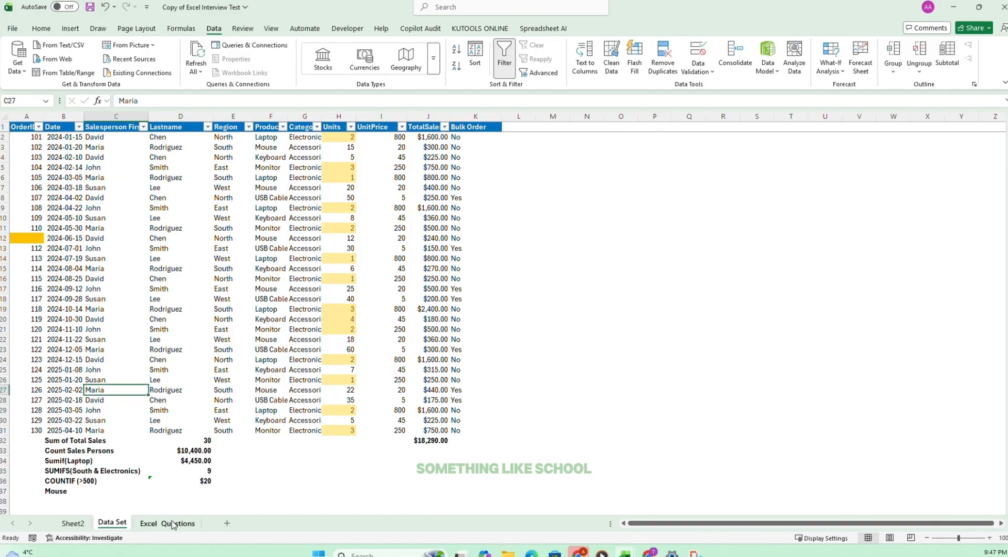
# Tick off task 18 on the Excel Questions sheet and read task 19.
pyautogui.click(167, 523)
pyautogui.click(424, 309)
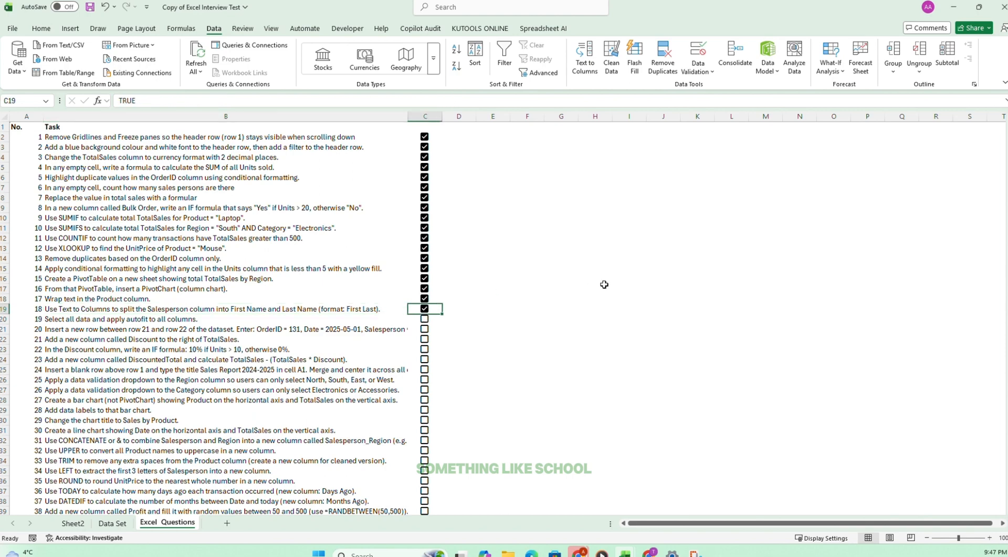
pyautogui.click(76, 320)
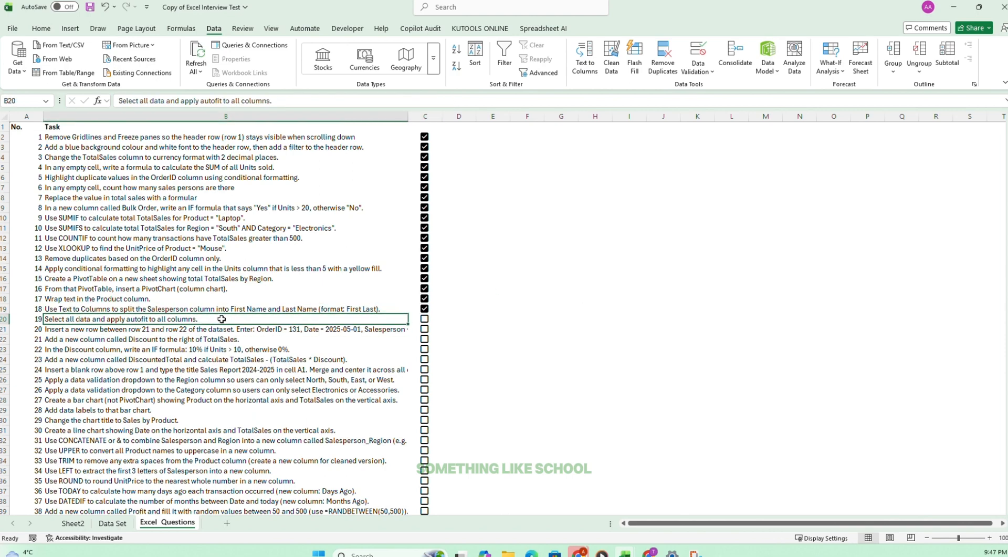
# AutoFit the column widths for all the data in A1:K38 on the Data Set sheet.
pyautogui.click(106, 522)
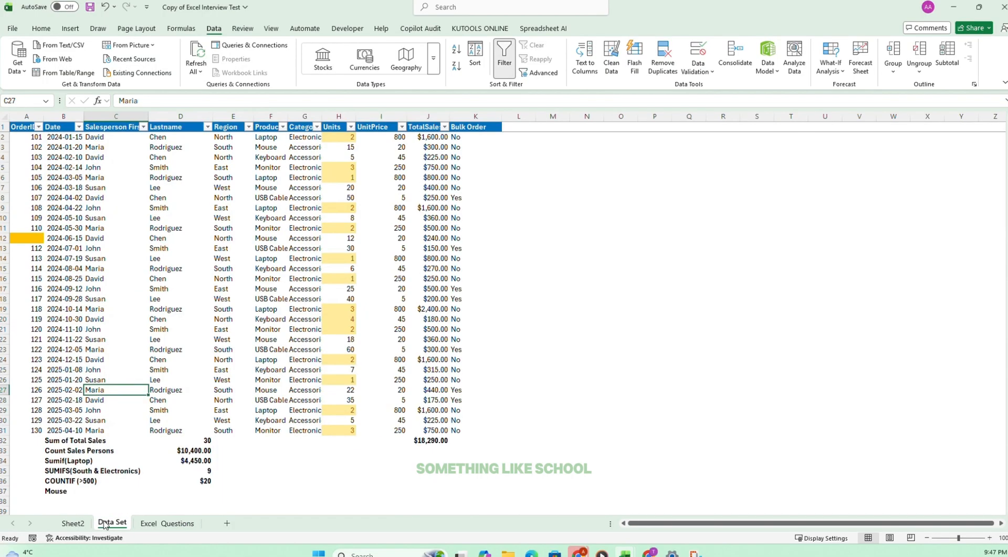
pyautogui.moveTo(32, 123); pyautogui.dragTo(477, 496)
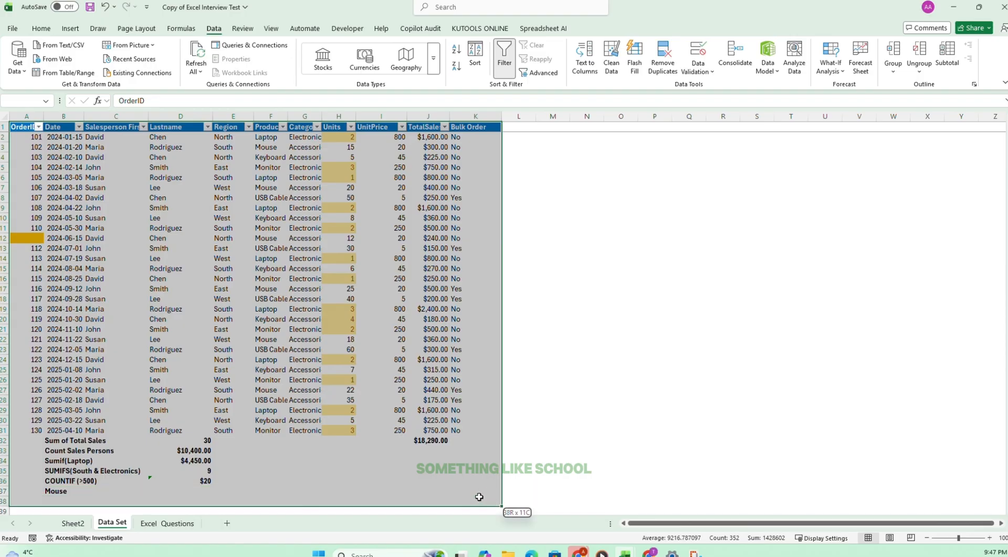
pyautogui.click(49, 29)
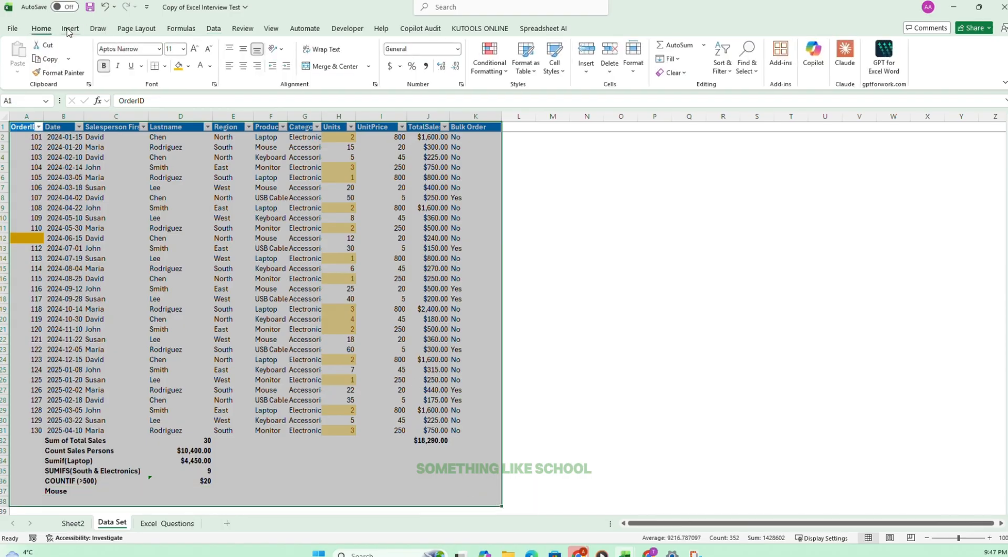
pyautogui.click(633, 65)
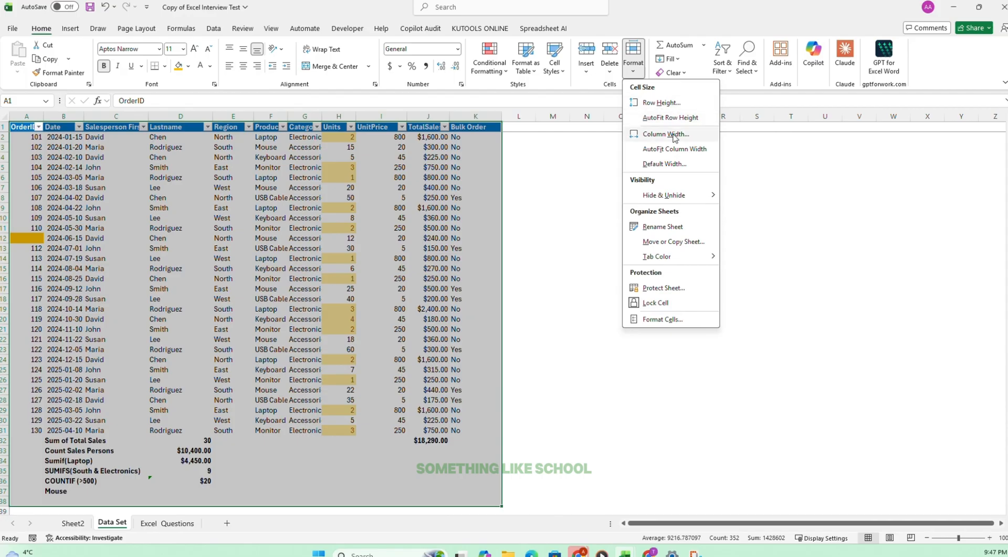
pyautogui.click(669, 149)
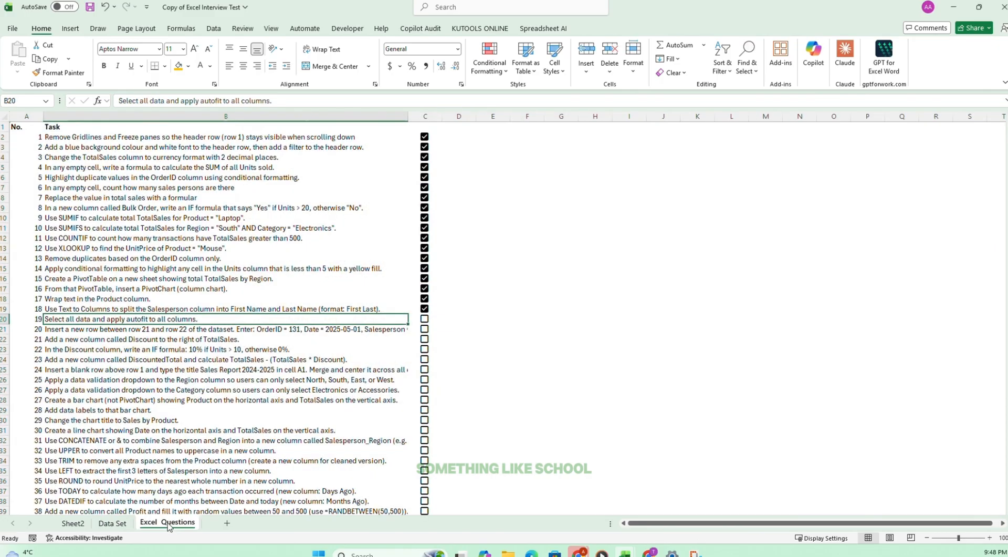
# Tick off task 19 on the Excel Questions sheet and read the full text of task 20 in B21.
pyautogui.click(170, 523)
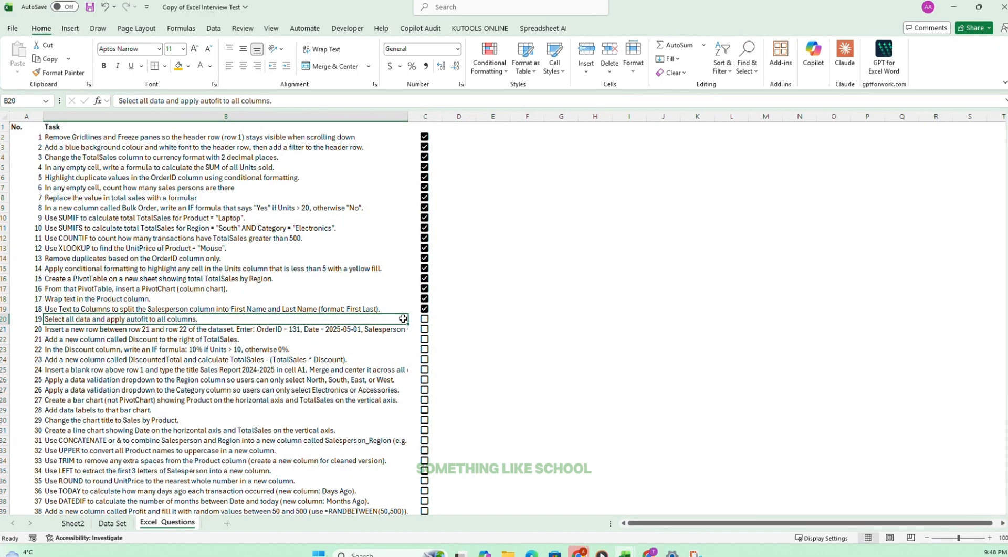
pyautogui.click(424, 319)
pyautogui.scroll(-2, 135, 329)
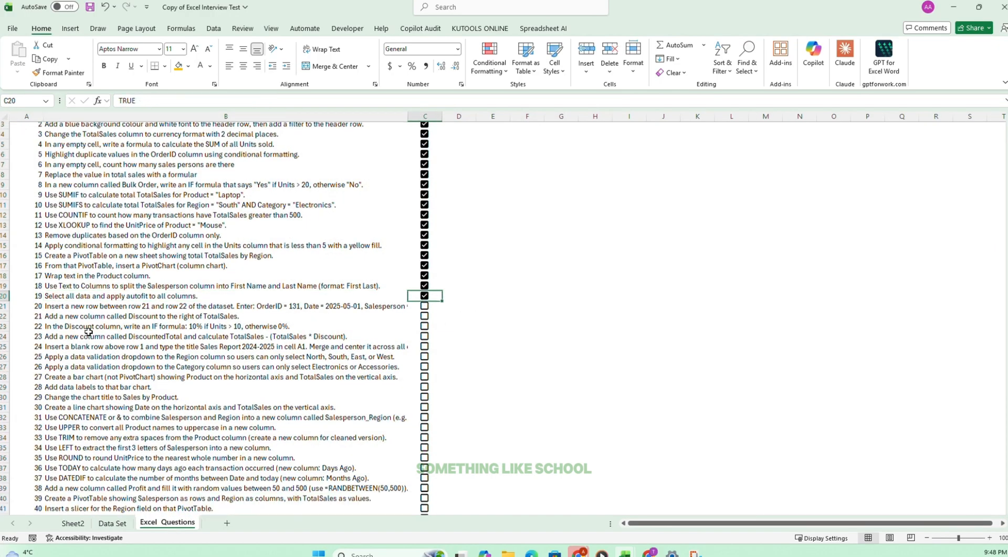
pyautogui.click(58, 268)
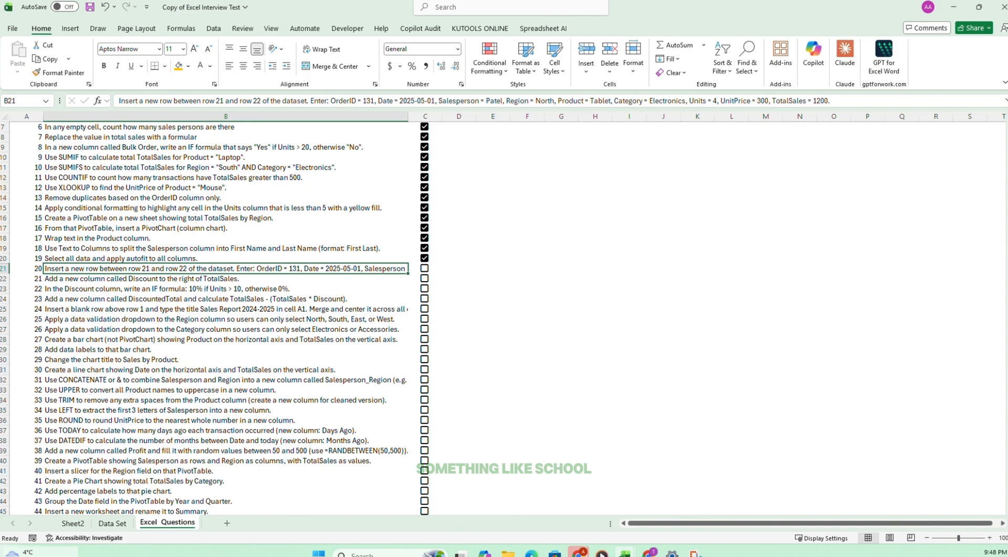
# Move Sheet2 behind the Excel Questions sheet and rename it Pivot.
pyautogui.click(120, 523)
pyautogui.moveTo(73, 523); pyautogui.dragTo(208, 529)
pyautogui.doubleClick(184, 522)
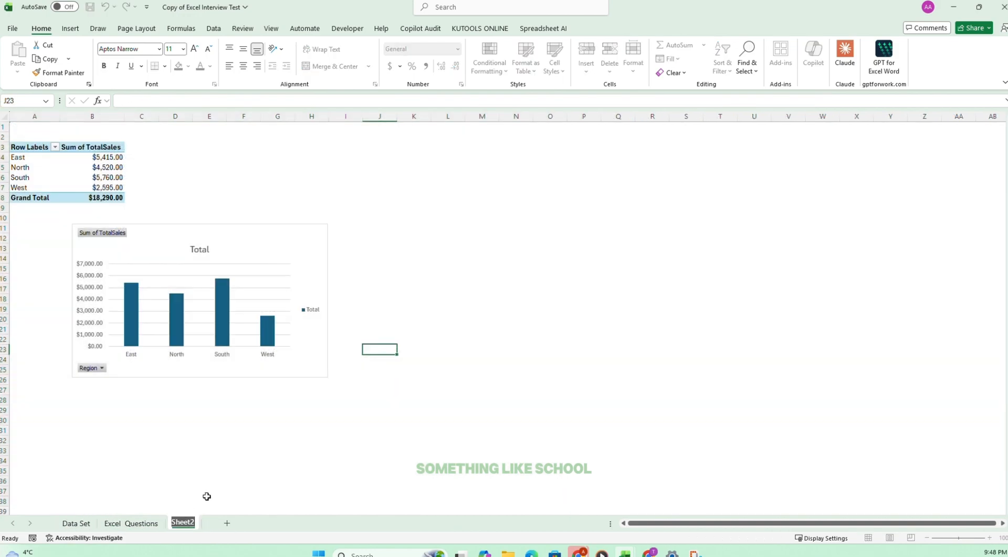
pyautogui.write('Pivot')
pyautogui.click(207, 496)
# Move the Pivot sheet between the Data Set and Excel Questions sheets.
pyautogui.click(131, 523)
pyautogui.click(76, 523)
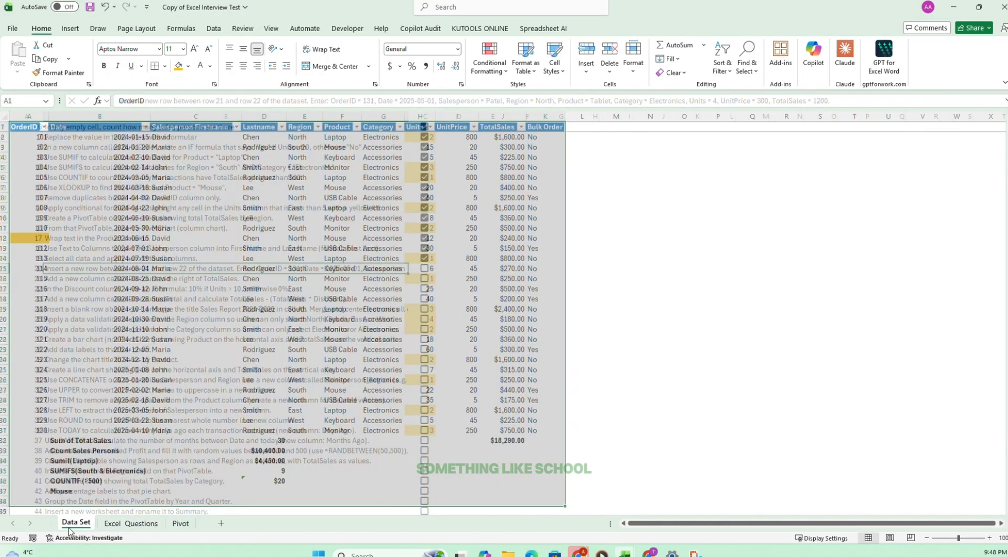
pyautogui.hotkey('ctrl', 'a')
pyautogui.moveTo(180, 523); pyautogui.dragTo(117, 522)
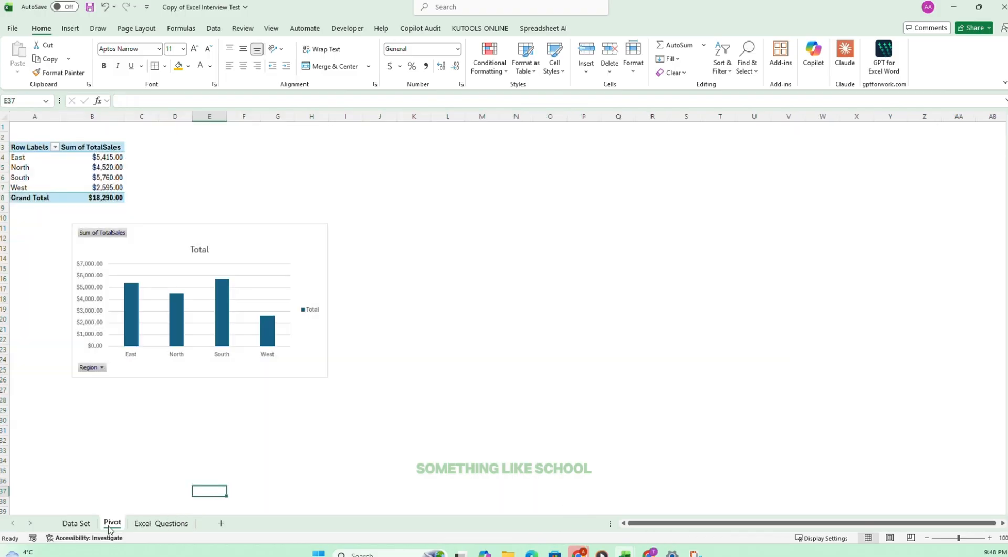
# Insert a blank row at row 22 of the Data Set sheet, above order 121.
pyautogui.click(76, 522)
pyautogui.click(155, 269)
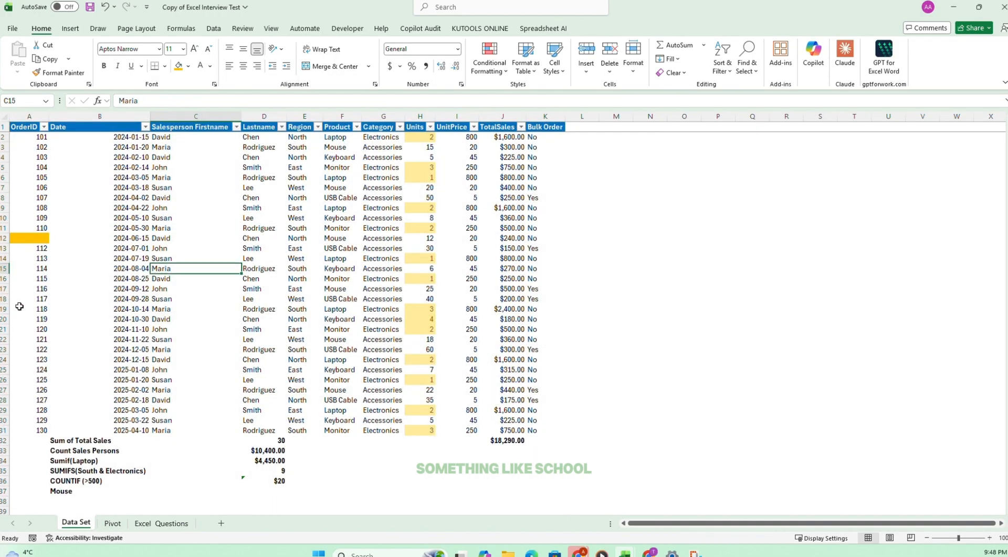
pyautogui.click(4, 339)
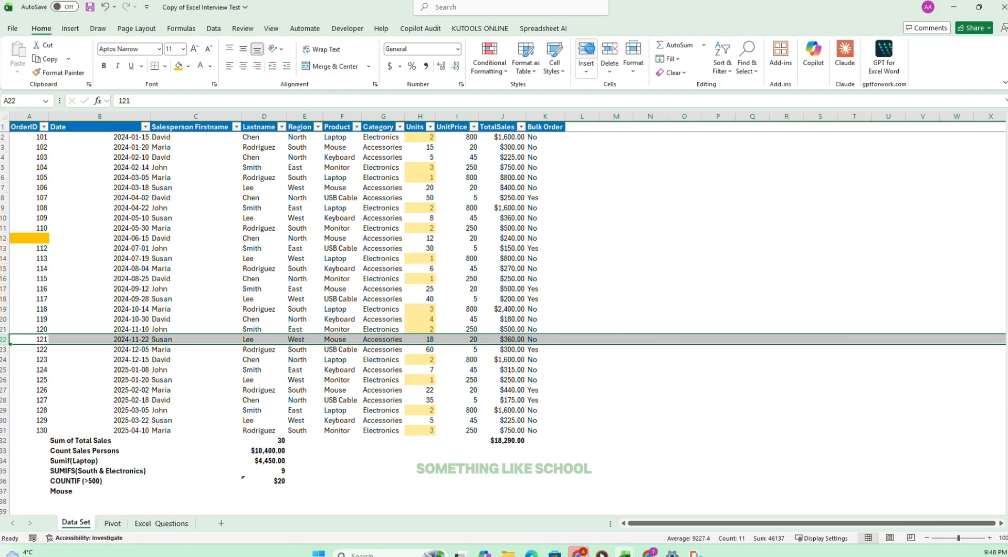
pyautogui.click(586, 53)
pyautogui.click(171, 399)
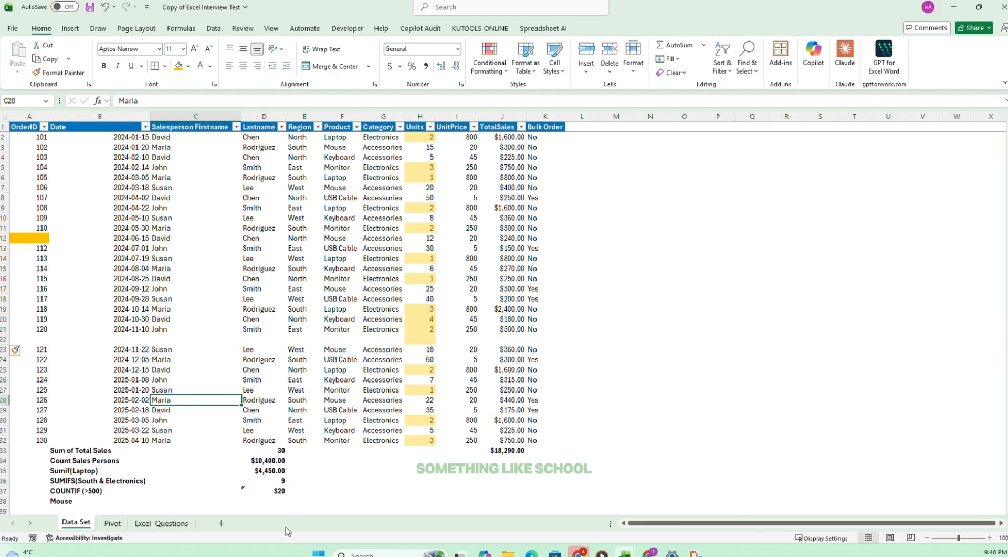
# Copy the new row's field values from the task 20 text and paste them into B43 of the Data Set sheet.
pyautogui.click(162, 523)
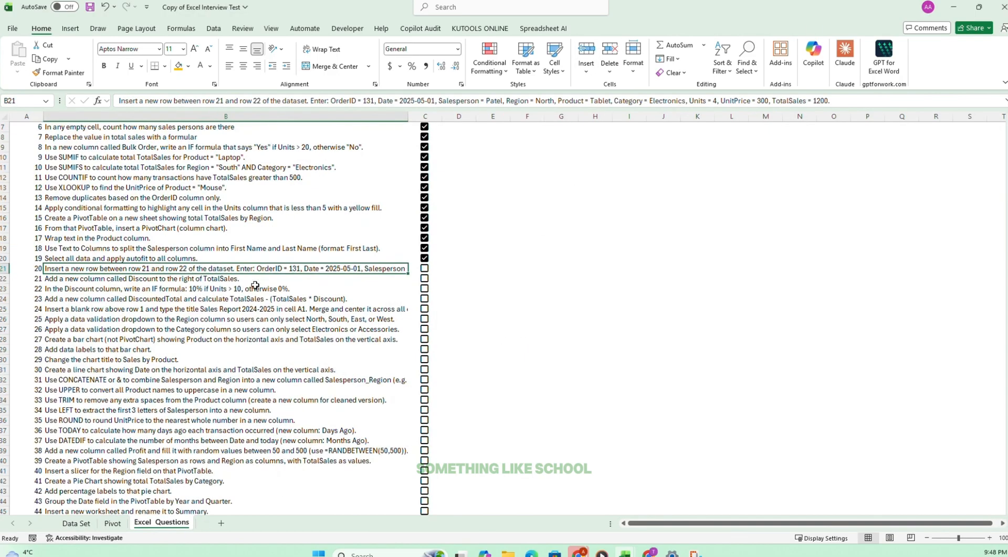
pyautogui.moveTo(329, 100); pyautogui.dragTo(976, 111)
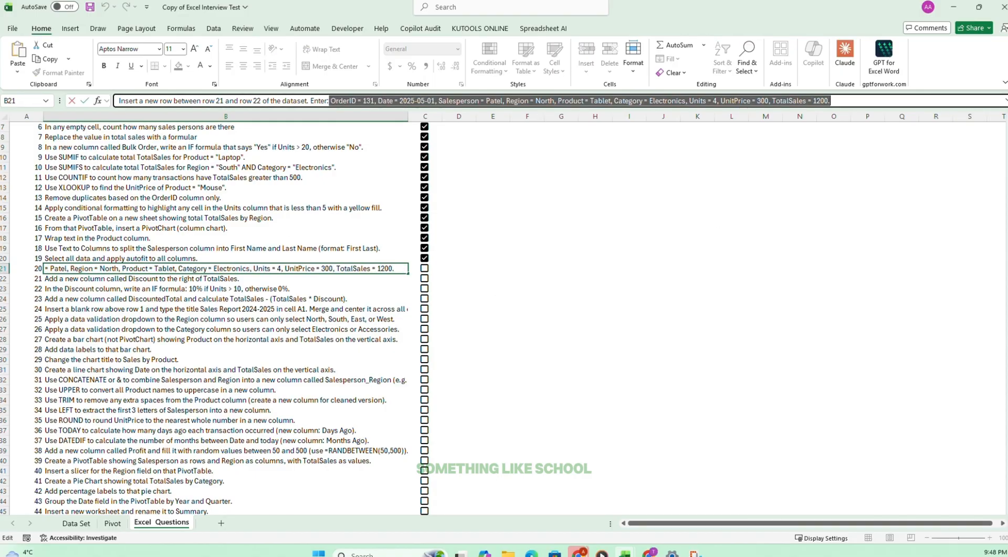
pyautogui.click(74, 523)
pyautogui.scroll(-4, 567, 414)
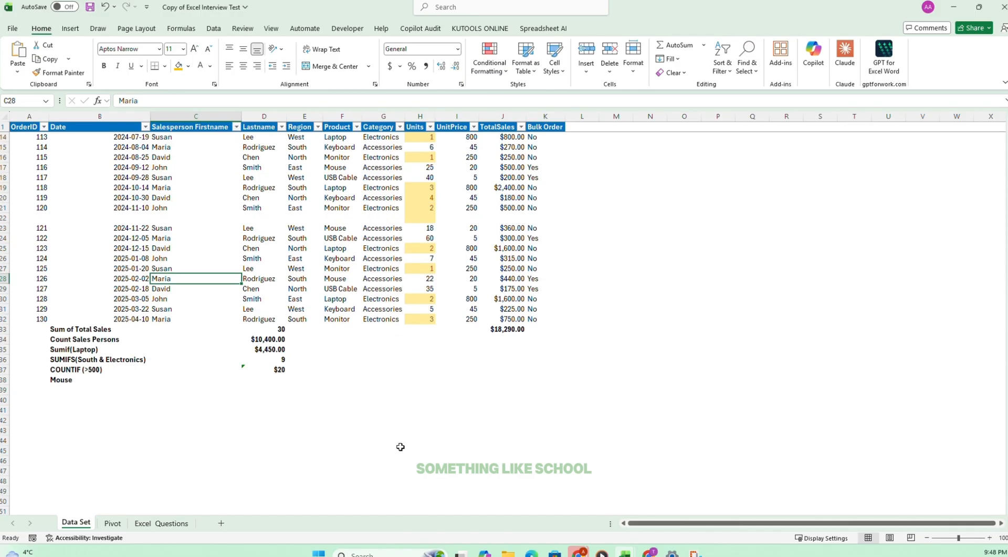
pyautogui.click(96, 432)
pyautogui.hotkey('ctrl', 'v')
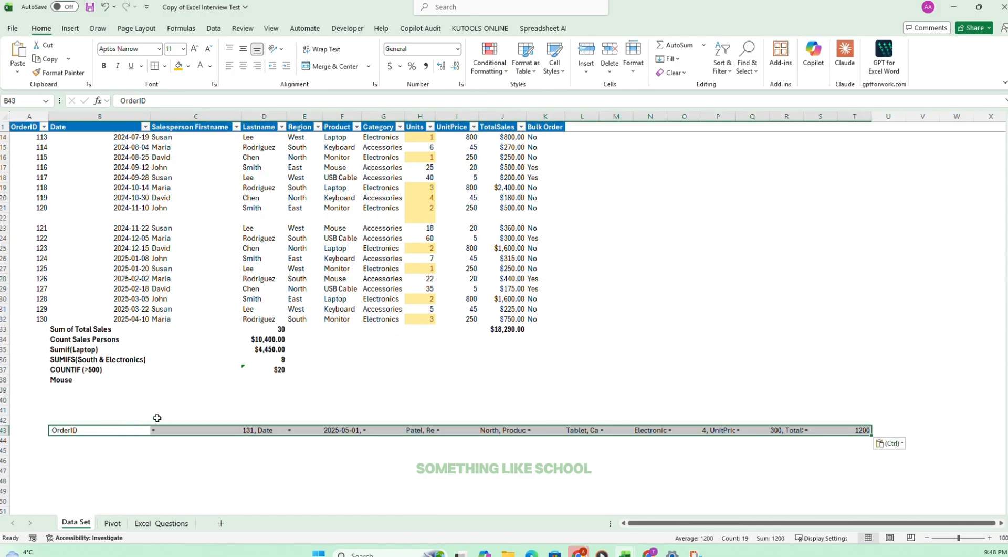
# Enter 131 as the OrderID of the new row in A22.
pyautogui.click(46, 216)
pyautogui.write('131')
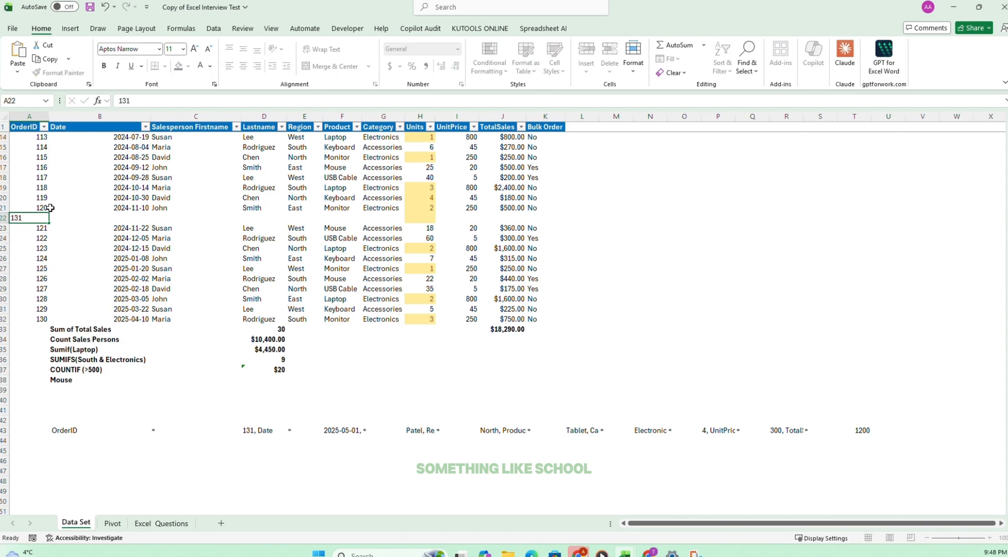
pyautogui.press('Tab')
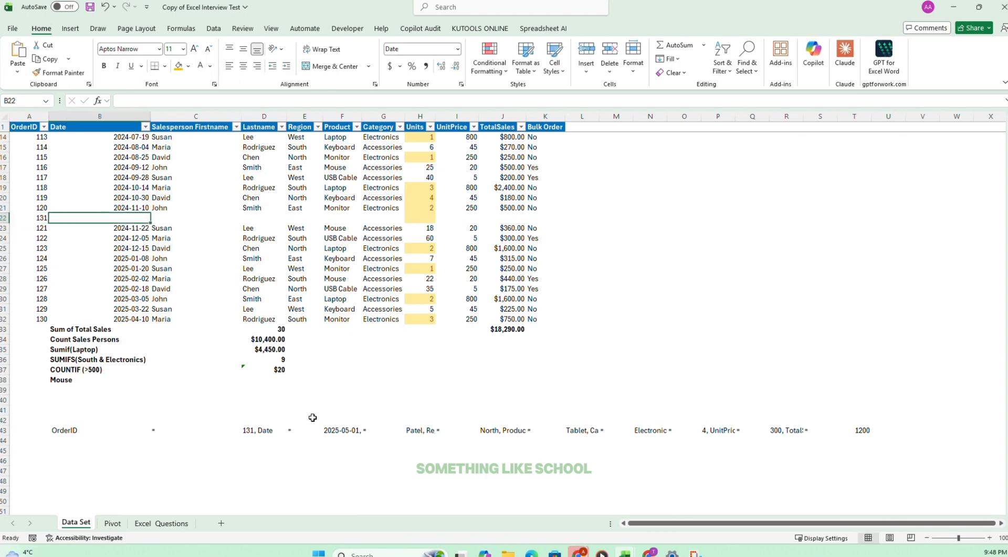
# Copy the date 2025-05-01 from F43 into the Date cell B22 of the new order 131 row.
pyautogui.click(326, 429)
pyautogui.click(153, 101)
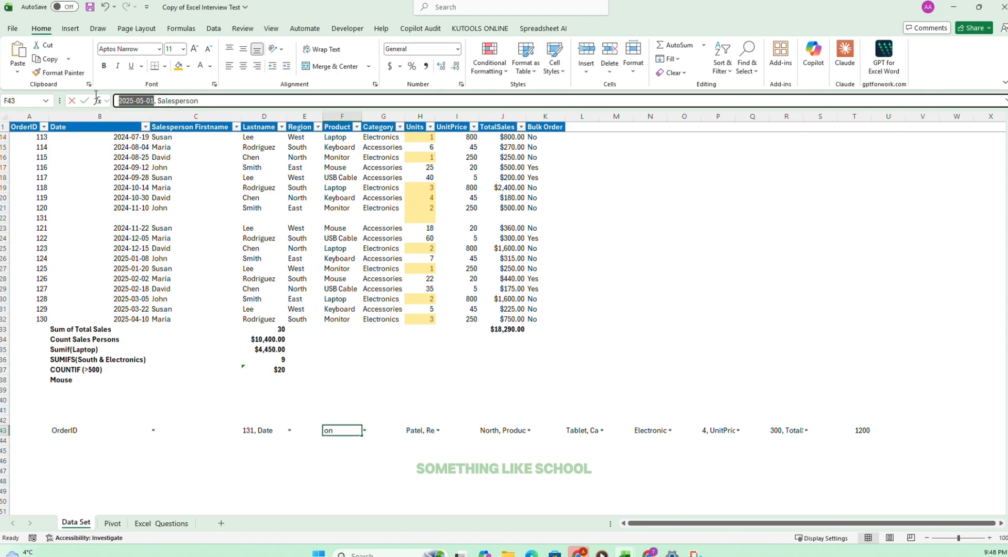
pyautogui.click(147, 217)
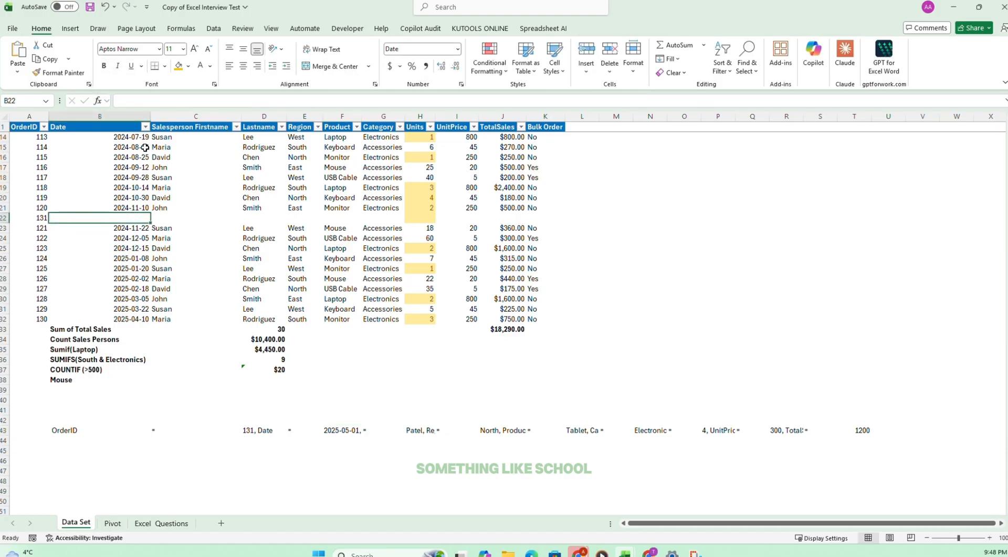
pyautogui.click(165, 101)
pyautogui.write('2025-05-01')
pyautogui.click(339, 309)
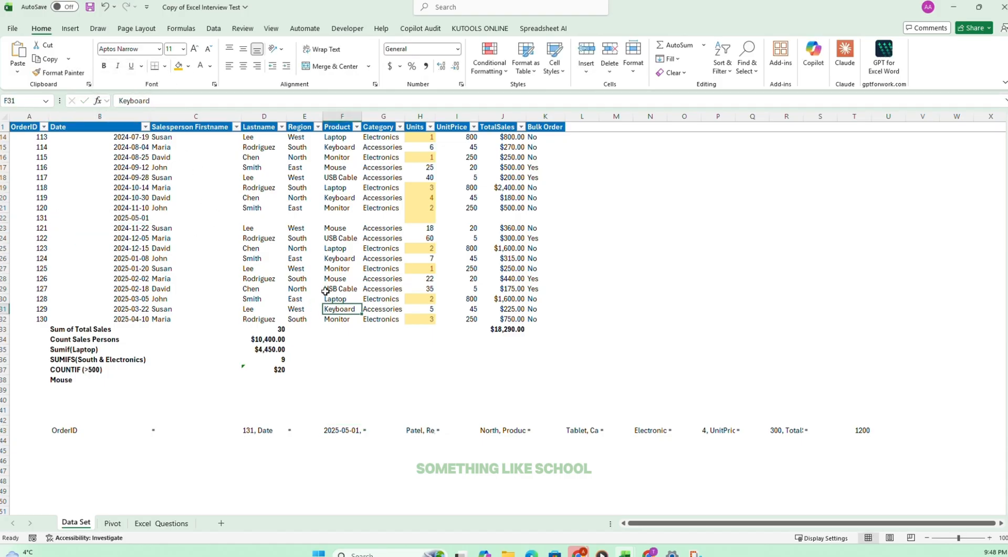
# Copy the full salesperson and Region text from H43 into the Salesperson Firstname cell C22.
pyautogui.click(422, 430)
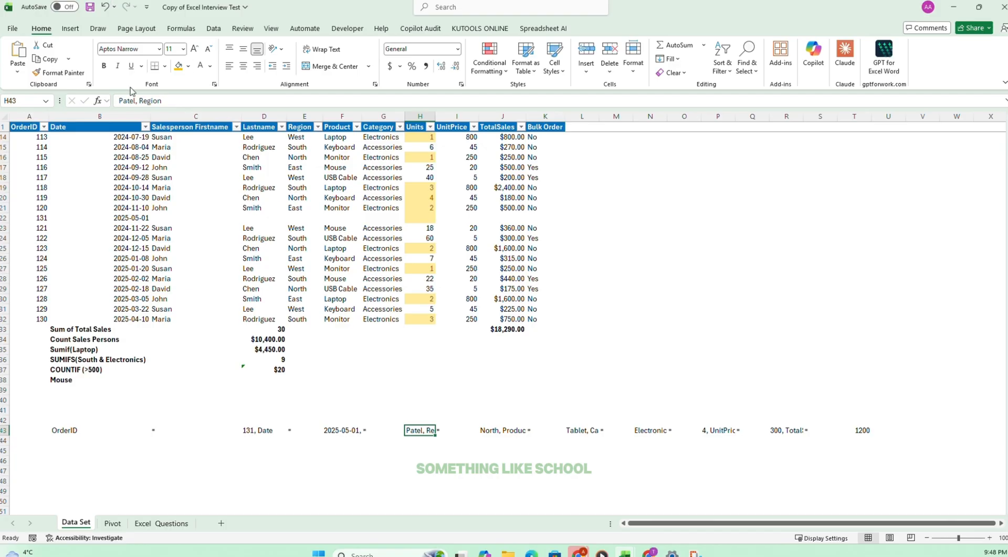
pyautogui.moveTo(171, 101); pyautogui.dragTo(120, 101)
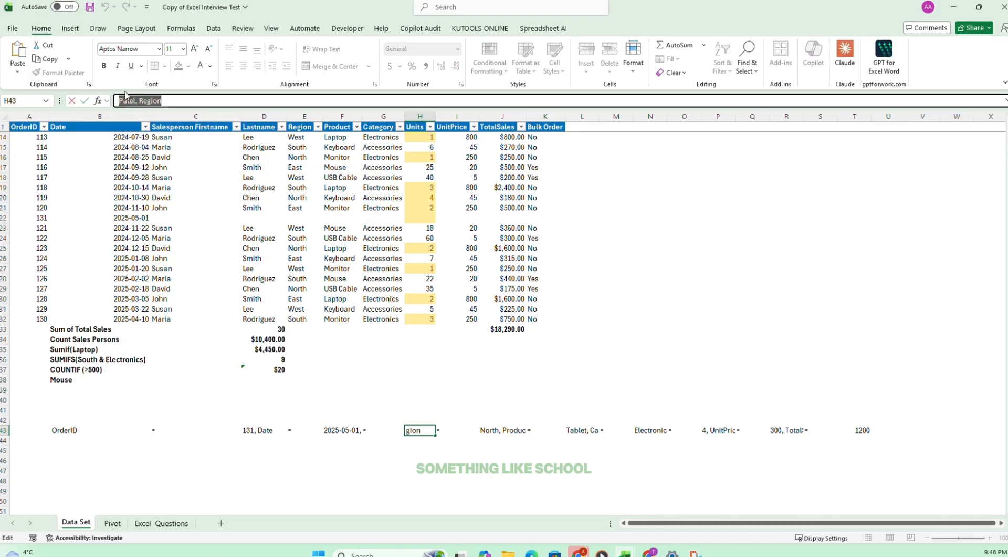
pyautogui.hotkey('ctrl', 'c')
pyautogui.click(189, 218)
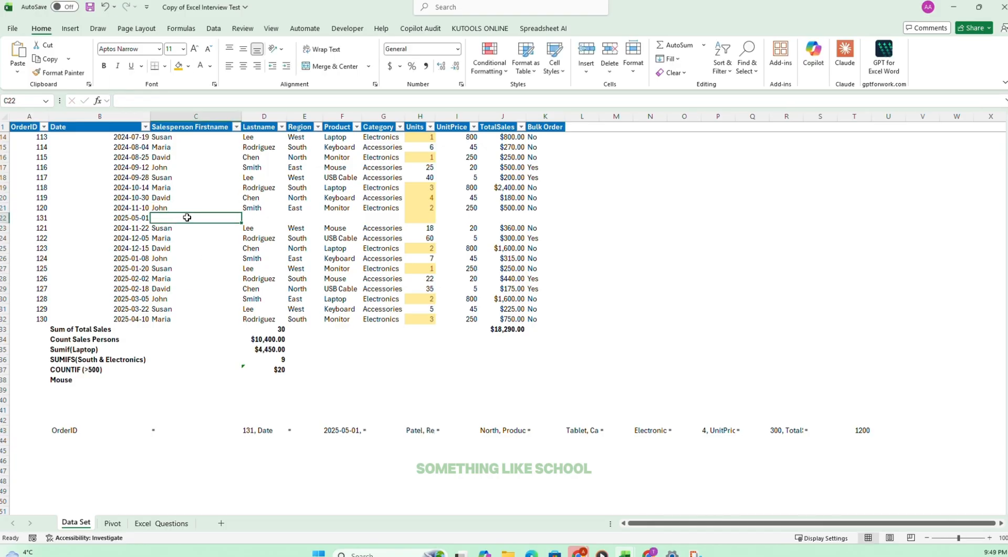
pyautogui.hotkey('ctrl', 'v')
# Copy the word Region from C22 into D22 and trim C22 to only the salesperson's name.
pyautogui.doubleClick(189, 105)
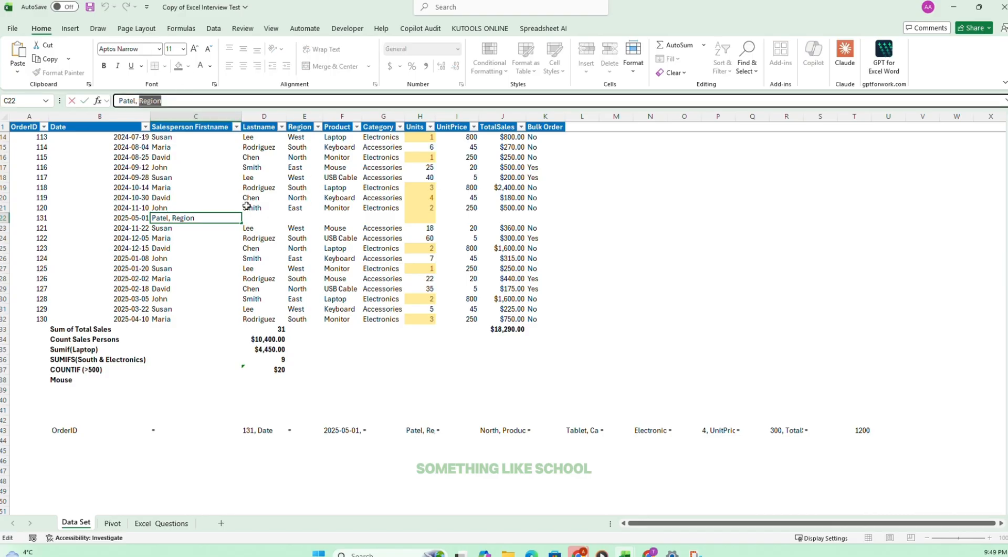
pyautogui.click(255, 219)
pyautogui.click(172, 104)
pyautogui.hotkey('ctrl', 'v')
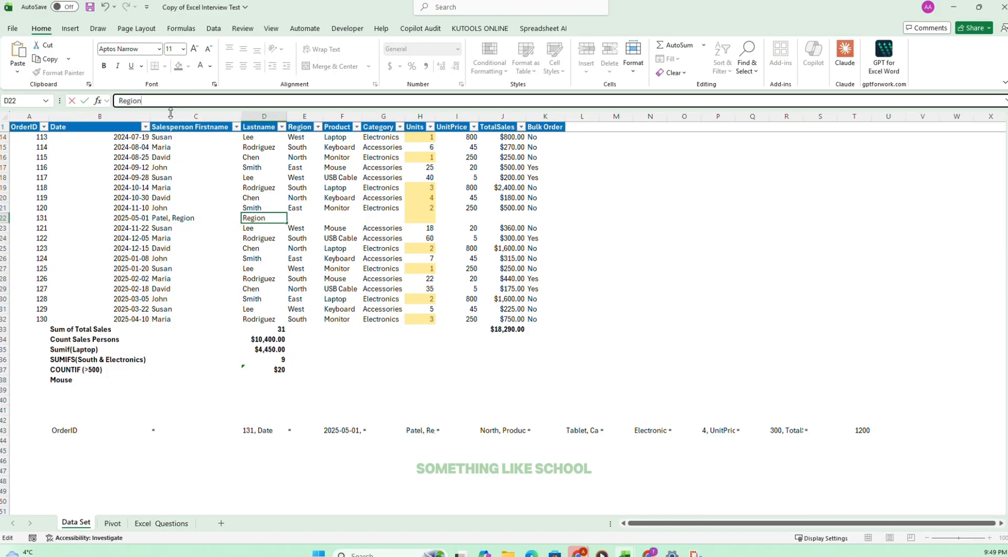
pyautogui.click(168, 221)
pyautogui.click(137, 100)
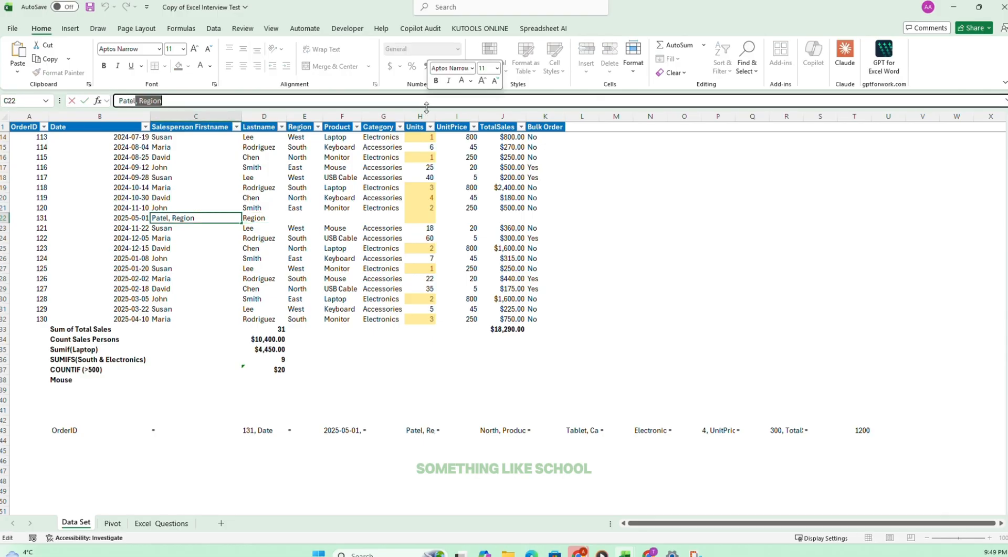
pyautogui.press('Delete')
pyautogui.press('Delete')
pyautogui.press('Delete')
pyautogui.press('Delete')
pyautogui.press('Delete')
pyautogui.press('Delete')
pyautogui.press('Delete')
pyautogui.press('Delete')
pyautogui.click(546, 288)
# Fill the Region cell E22 with North, copied from E20.
pyautogui.click(295, 217)
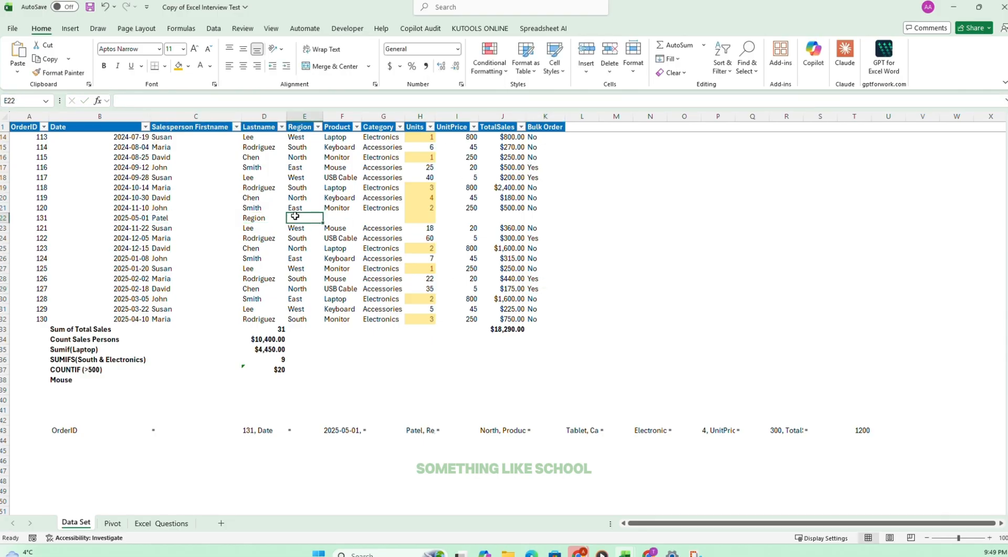
pyautogui.click(501, 430)
pyautogui.click(301, 198)
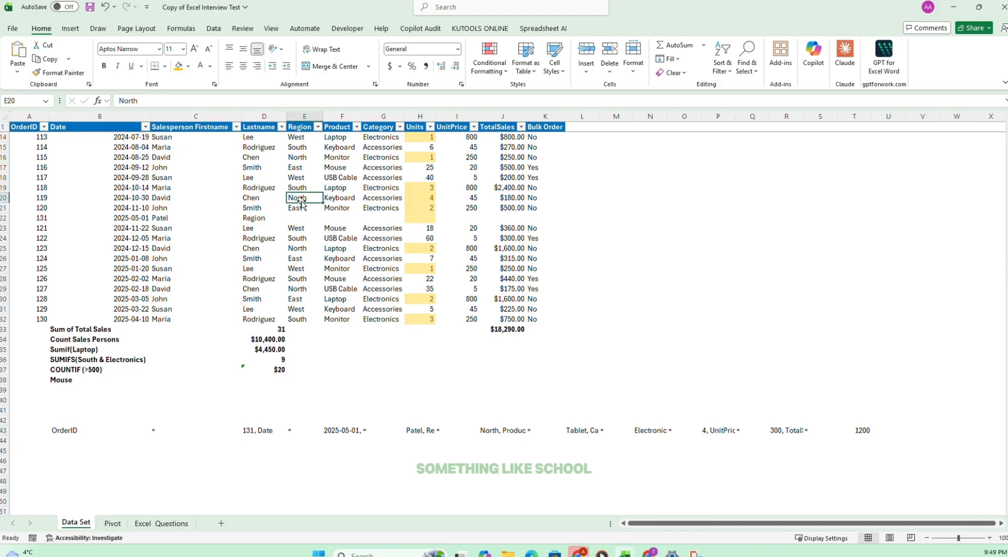
pyautogui.hotkey('ctrl', 'c')
pyautogui.click(302, 218)
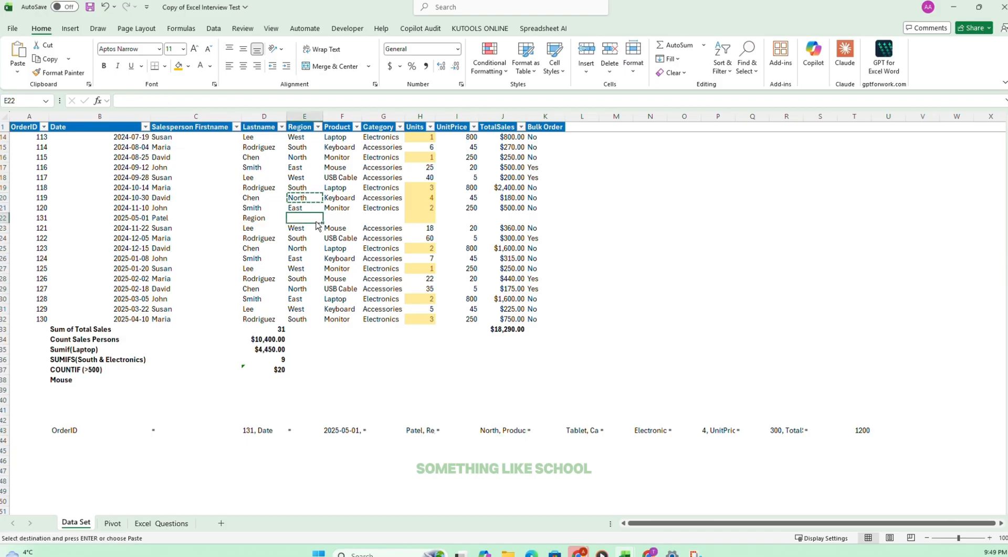
pyautogui.hotkey('ctrl', 'v')
# Copy the product name Tablet from L43 into the Product cell F22.
pyautogui.click(509, 429)
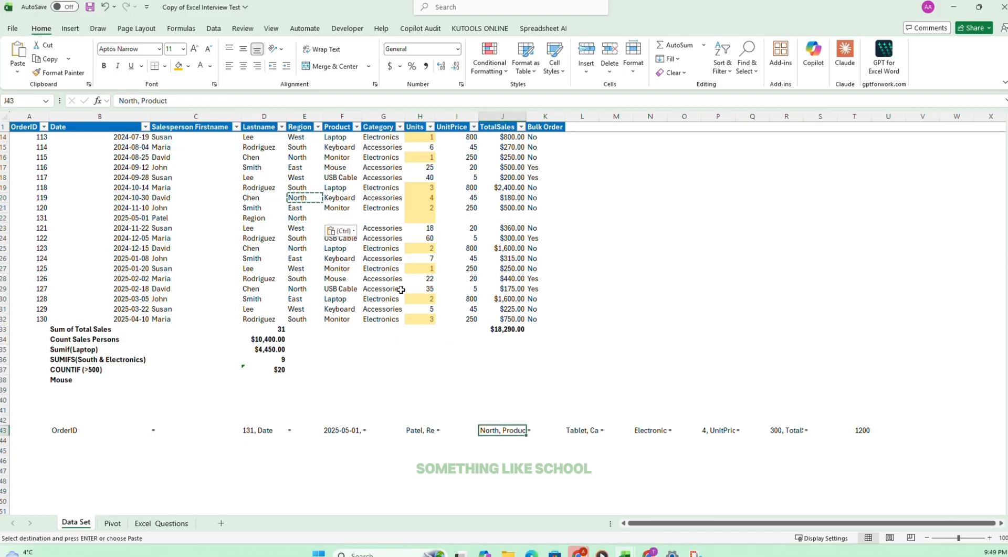
pyautogui.click(343, 209)
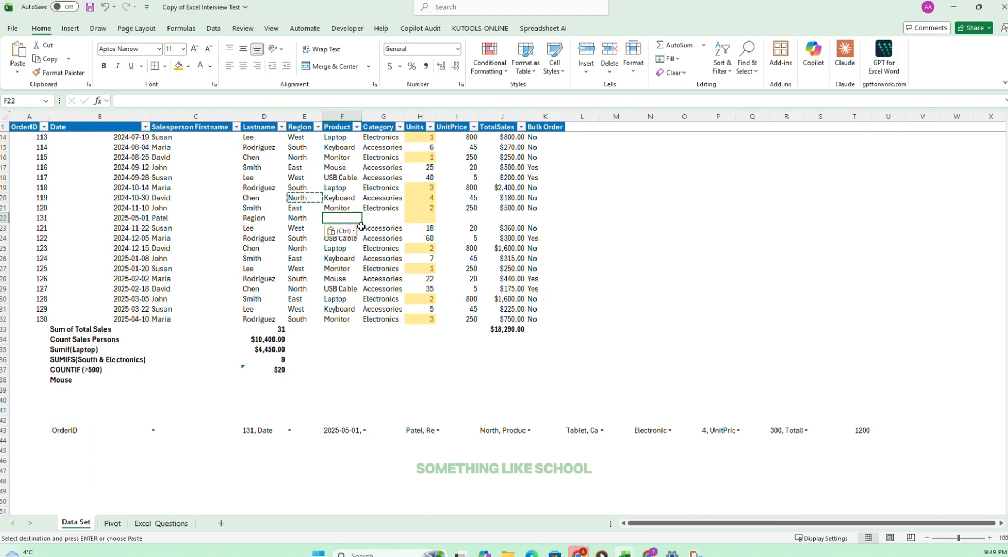
pyautogui.click(569, 430)
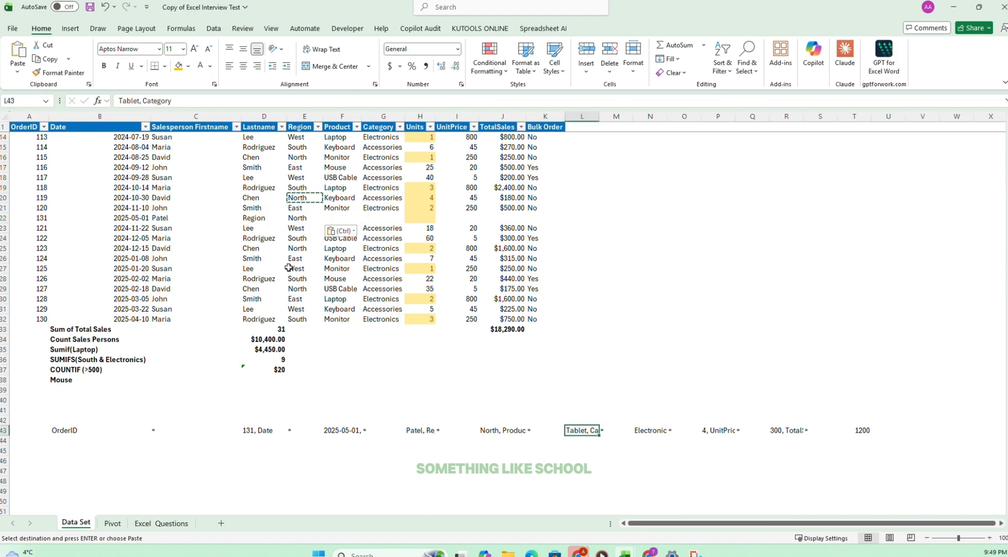
pyautogui.doubleClick(128, 101)
pyautogui.hotkey('ctrl', 'c')
pyautogui.click(341, 217)
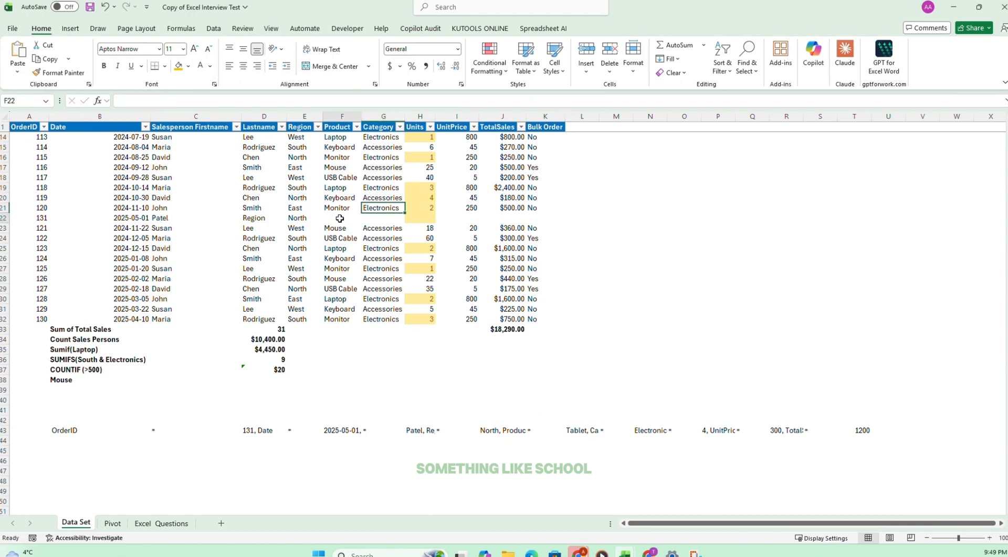
pyautogui.hotkey('ctrl', 'v')
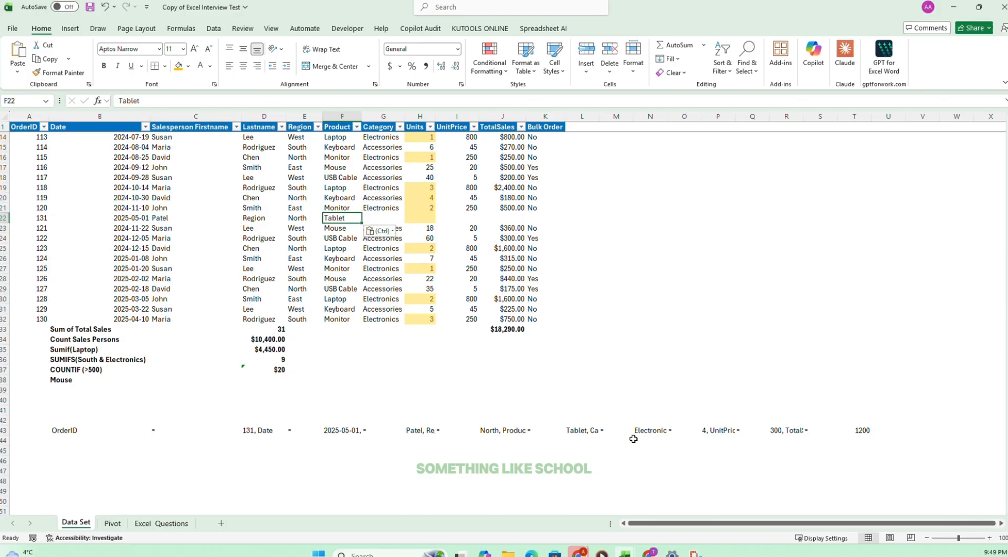
# Copy the category Electronics from N43 into the Category cell G22.
pyautogui.click(635, 431)
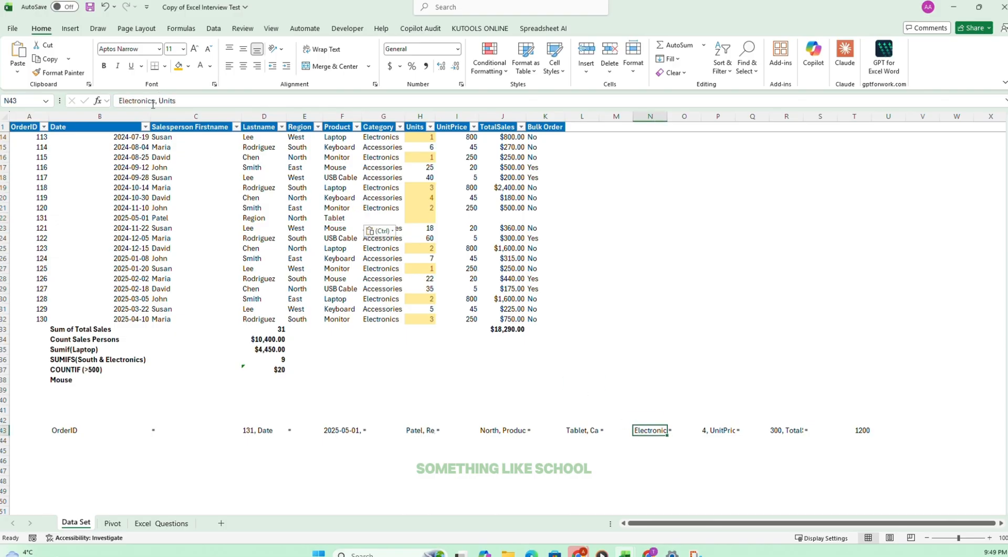
pyautogui.moveTo(156, 100); pyautogui.dragTo(67, 95)
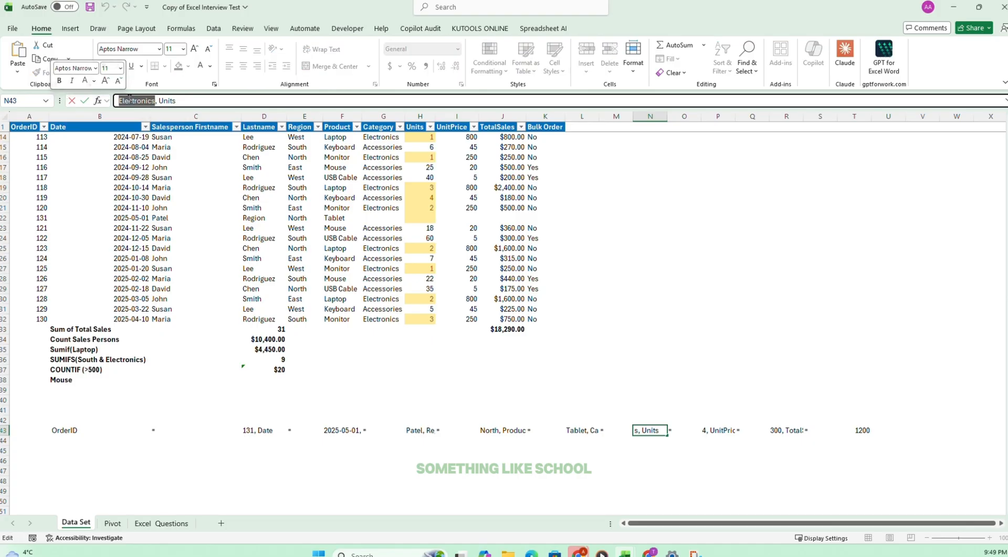
pyautogui.click(50, 60)
pyautogui.click(383, 228)
pyautogui.click(380, 218)
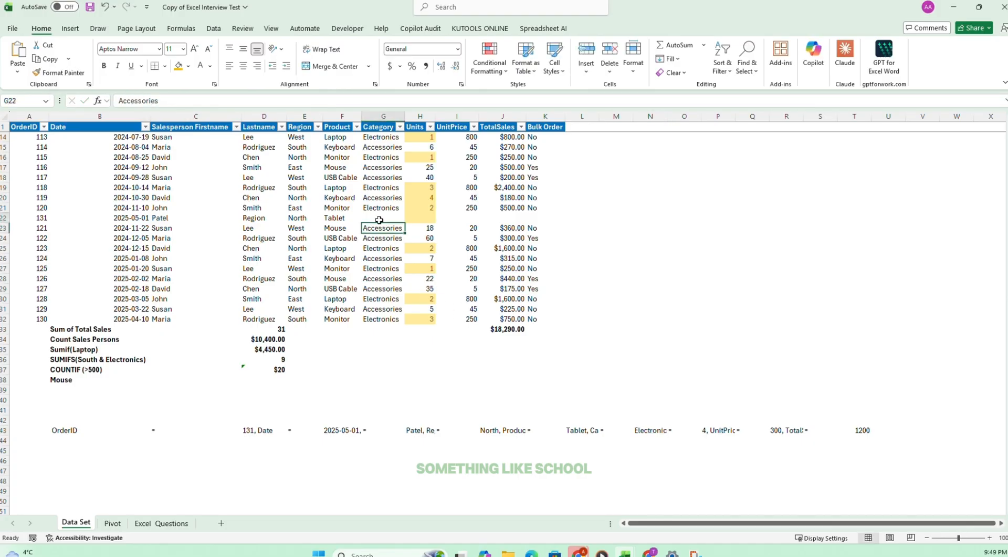
pyautogui.click(214, 100)
pyautogui.hotkey('ctrl', 'v')
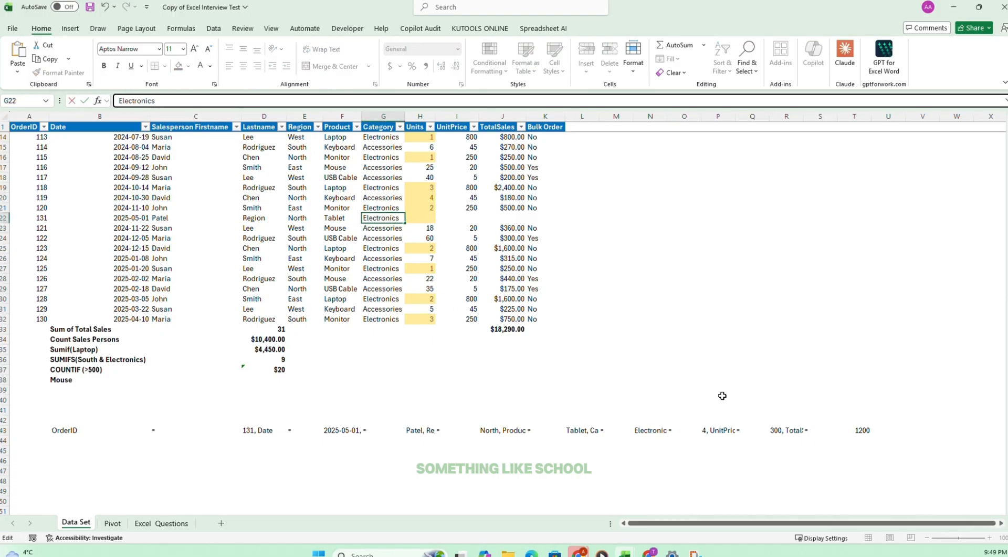
# Enter 4 as the Units in H22 and 300 as the UnitPrice in I22.
pyautogui.click(698, 430)
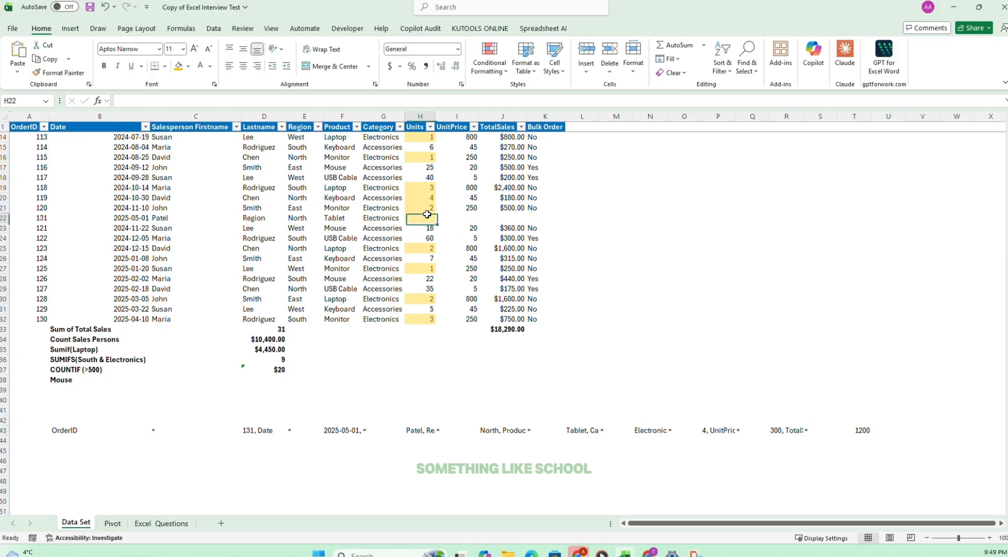
pyautogui.click(430, 217)
pyautogui.write('4')
pyautogui.press('Tab')
pyautogui.write('300')
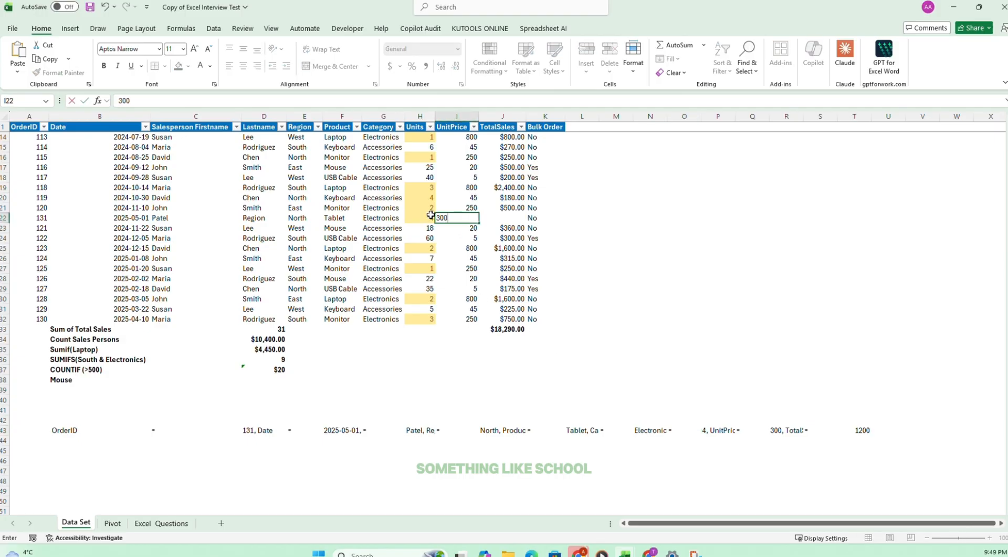
pyautogui.press('Tab')
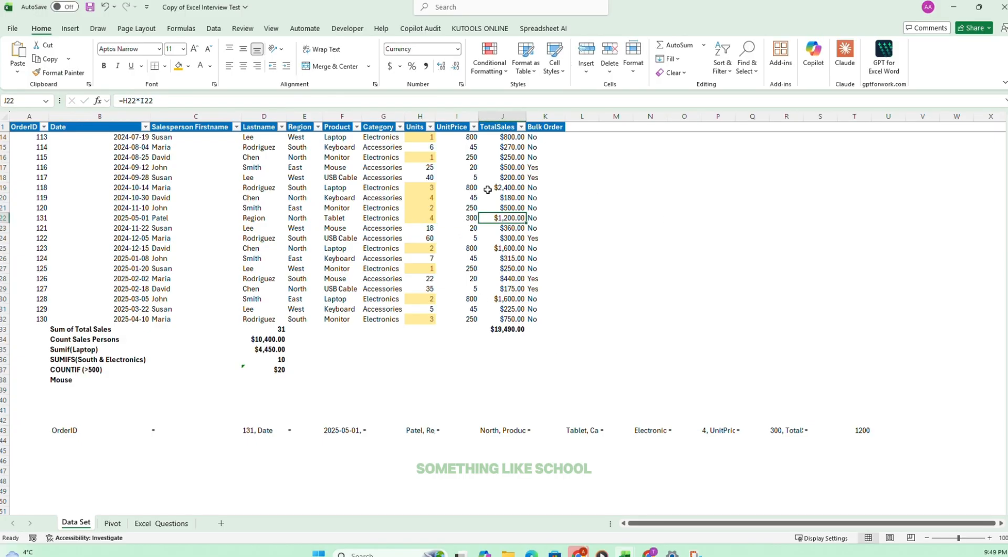
# Check the TotalSales and Bulk Order formulas in J22 and K22 and the range of the sum in J33.
pyautogui.press('F2')
pyautogui.press('Return')
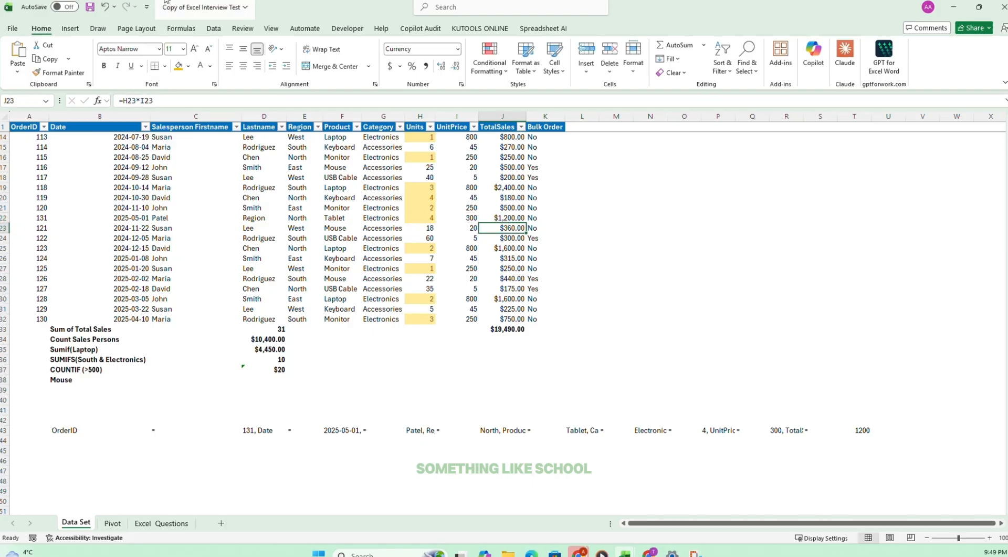
pyautogui.click(544, 220)
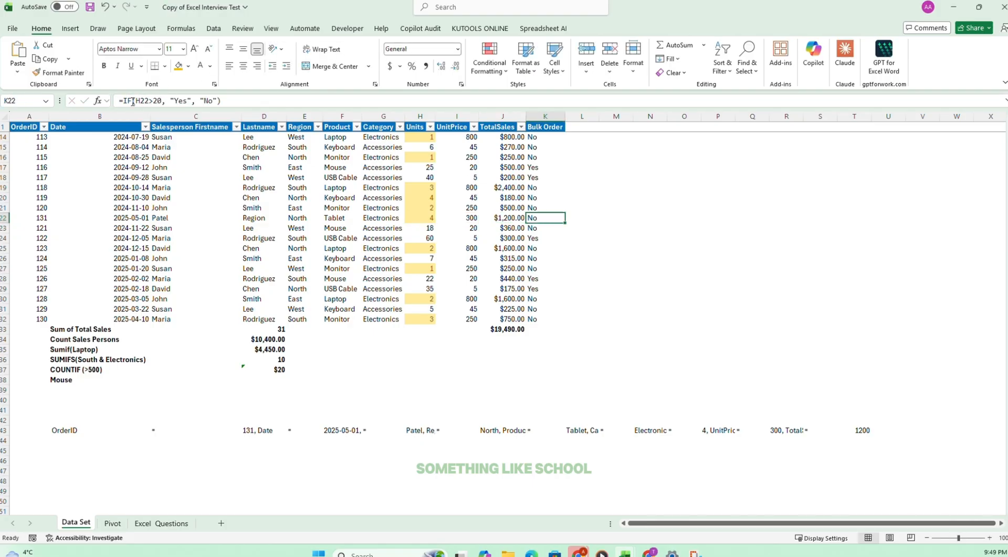
pyautogui.click(169, 100)
pyautogui.press('Escape')
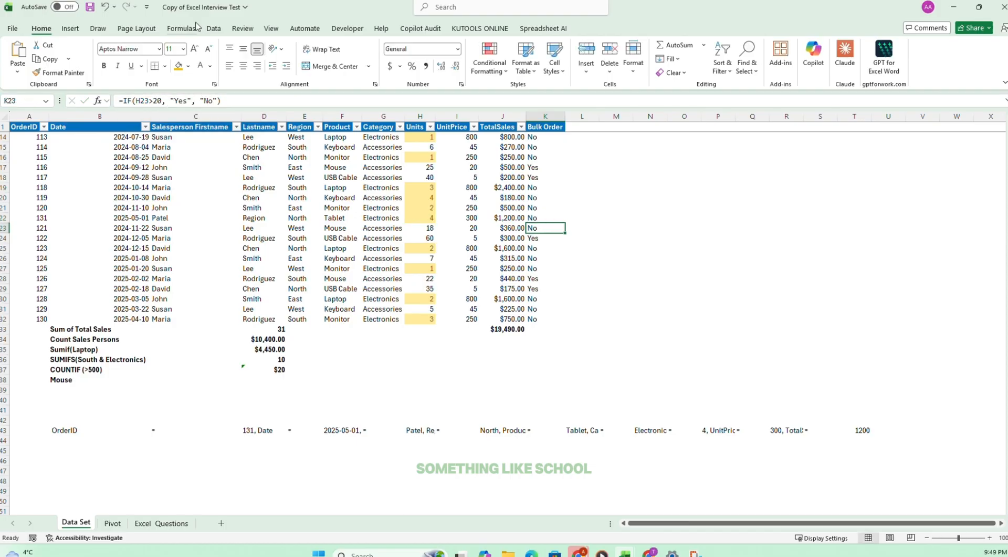
pyautogui.click(504, 329)
pyautogui.click(148, 101)
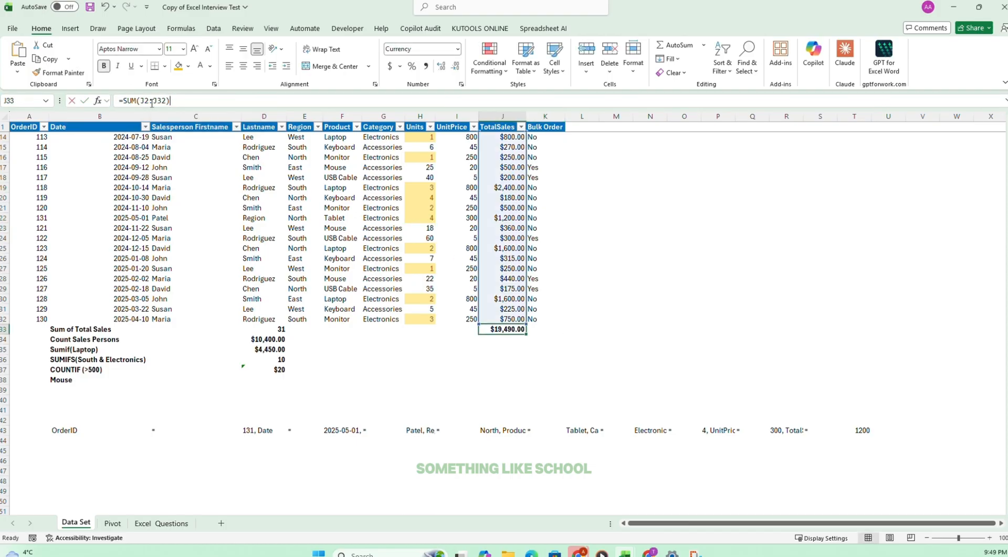
pyautogui.press('Return')
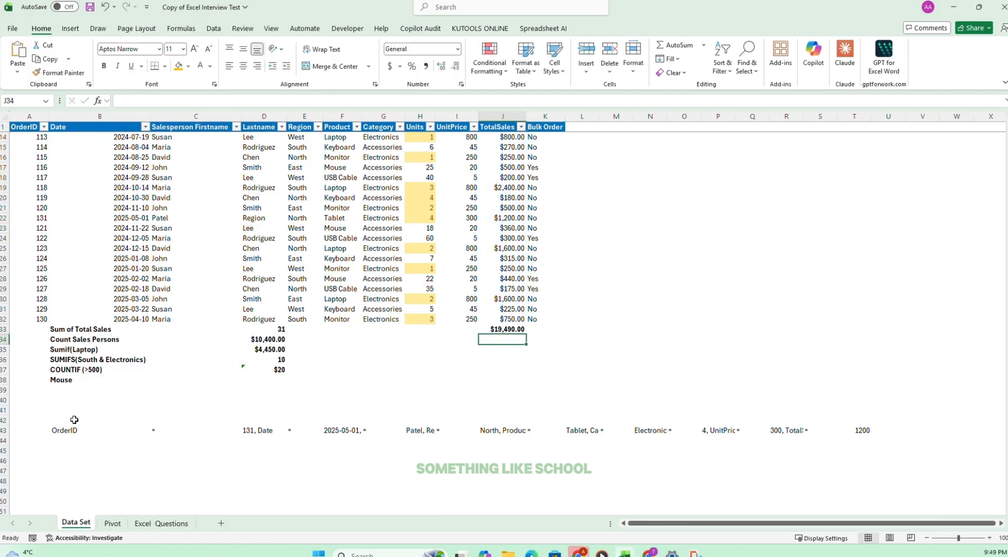
# Delete rows 42 to 45, which hold the pasted helper text, from the Data Set sheet.
pyautogui.moveTo(13, 424); pyautogui.dragTo(13, 450)
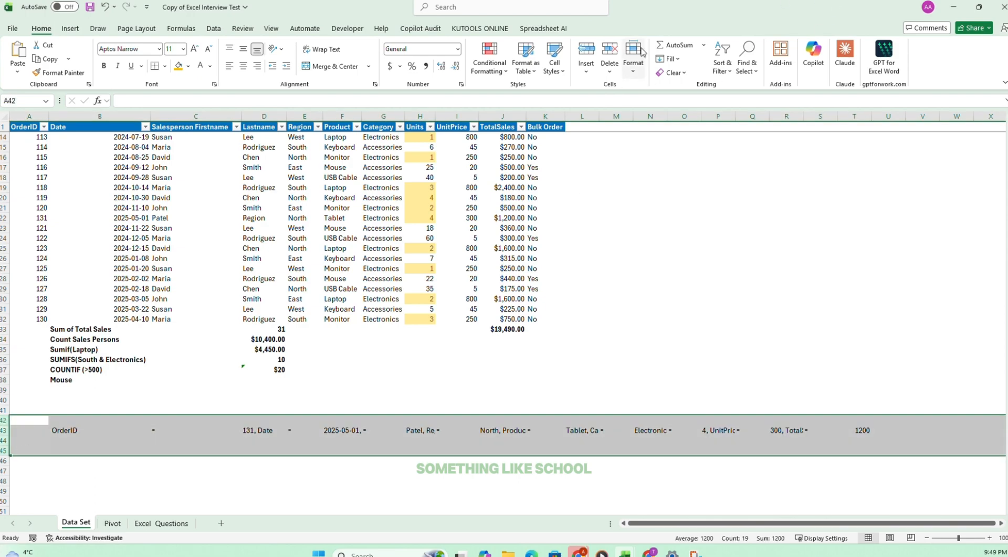
pyautogui.click(615, 319)
pyautogui.scroll(4, 525, 299)
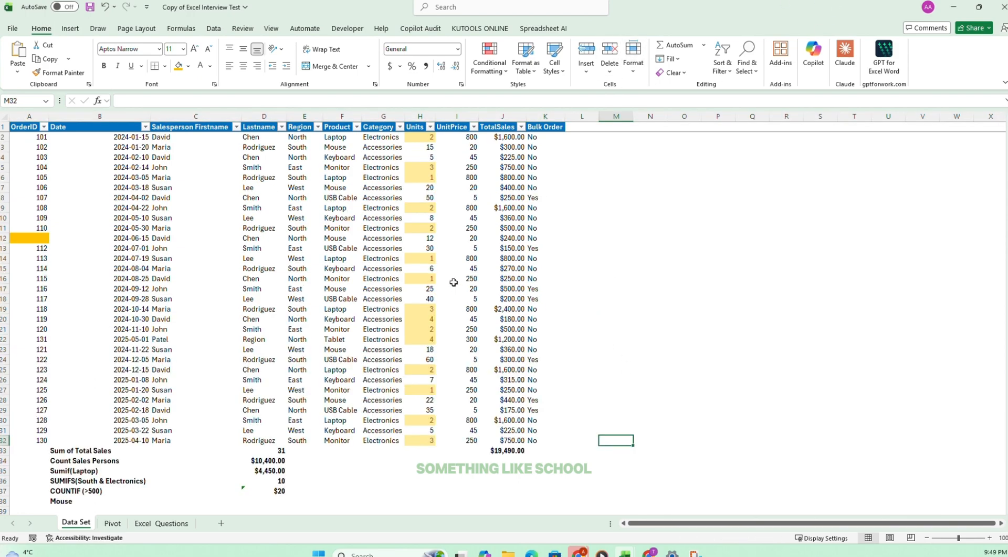
# Tick off task 20 on the Excel Questions sheet and read the upcoming tasks from task 21.
pyautogui.click(160, 524)
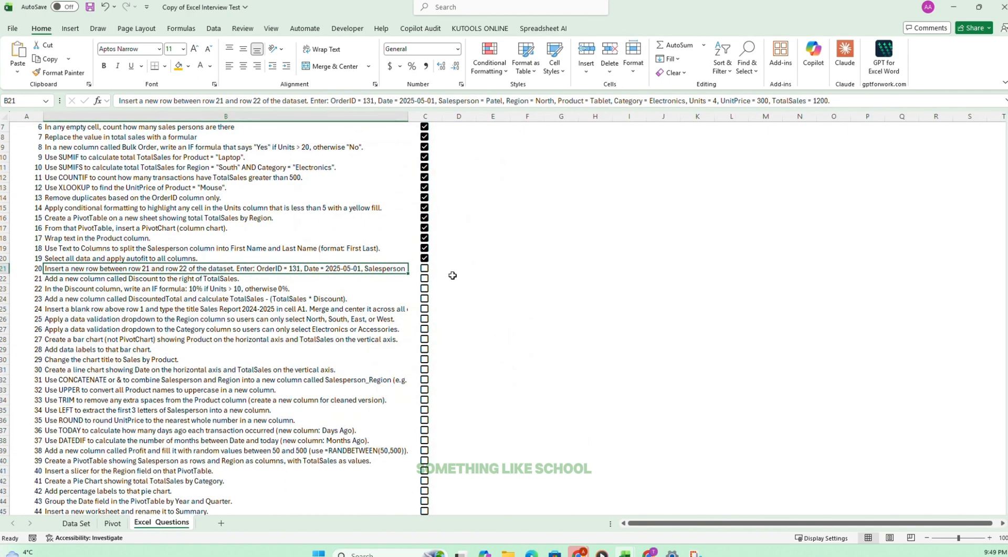
pyautogui.click(425, 269)
pyautogui.click(525, 277)
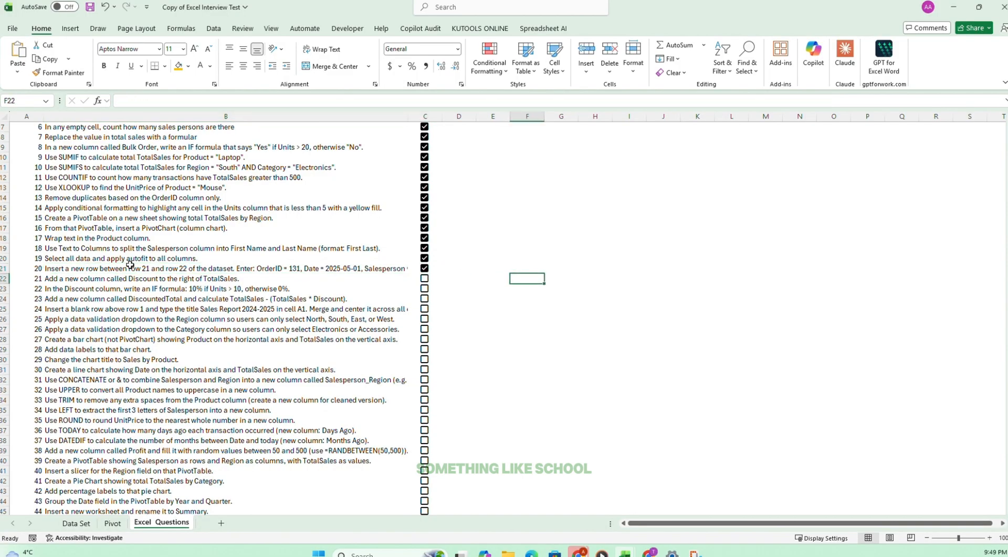
pyautogui.click(63, 282)
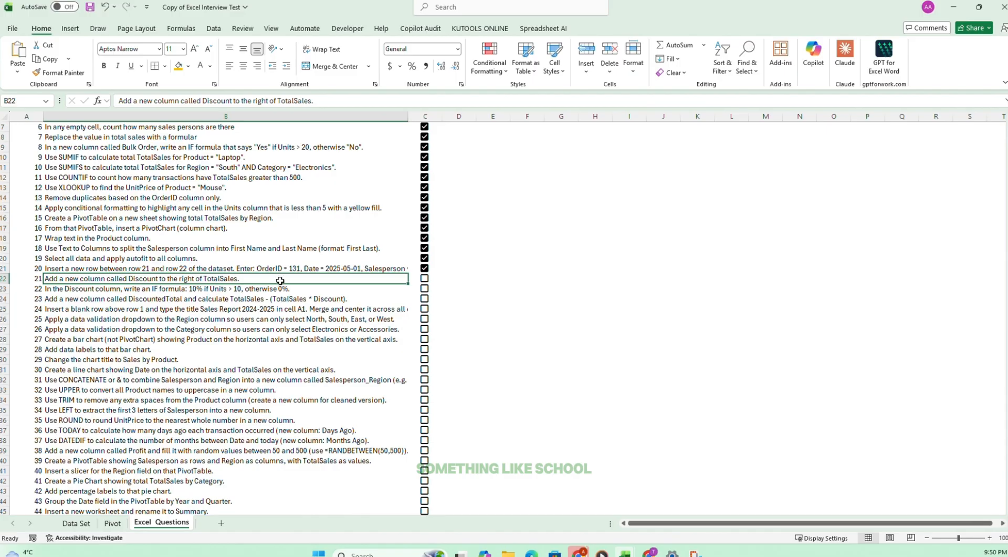
pyautogui.click(195, 339)
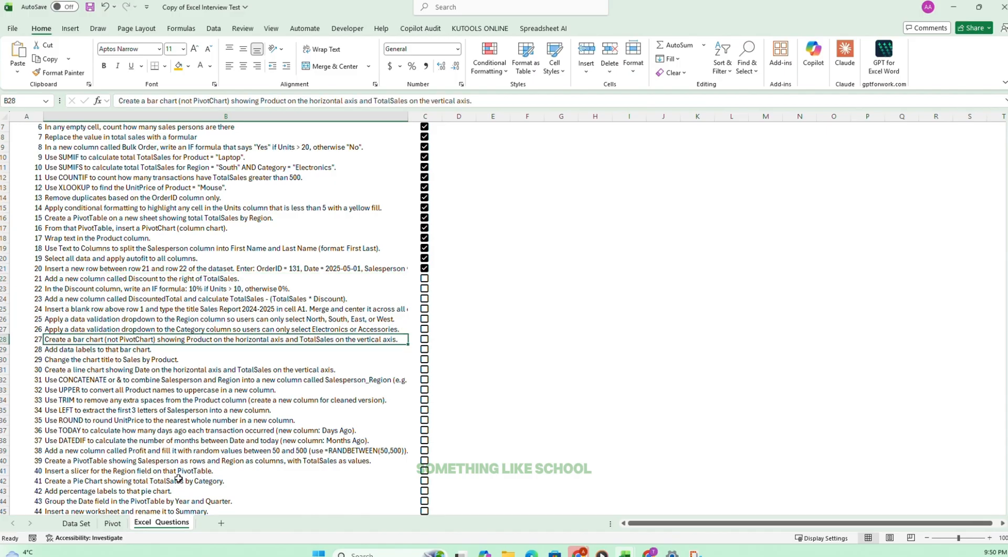
# Insert a blank column between TotalSales and Bulk Order on the Data Set sheet.
pyautogui.click(79, 523)
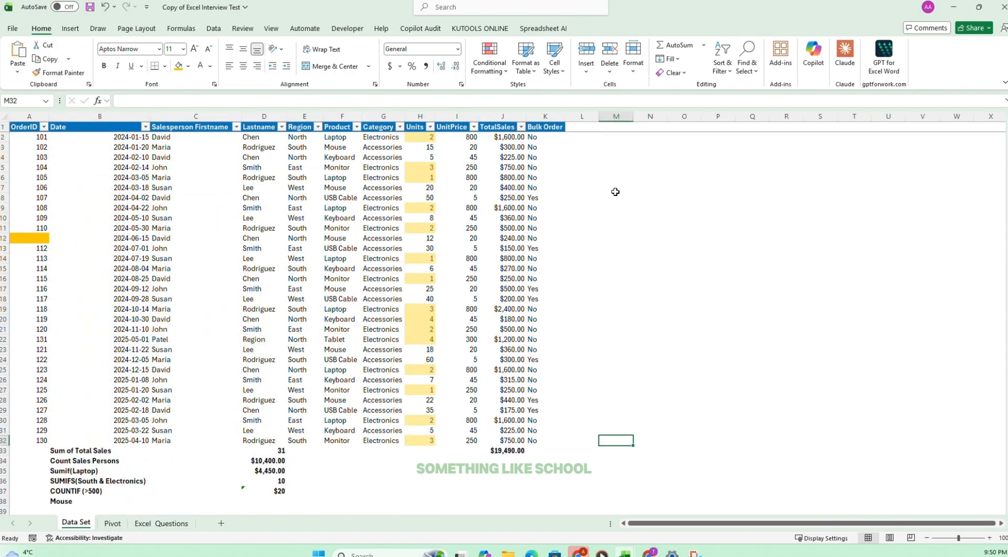
pyautogui.click(580, 116)
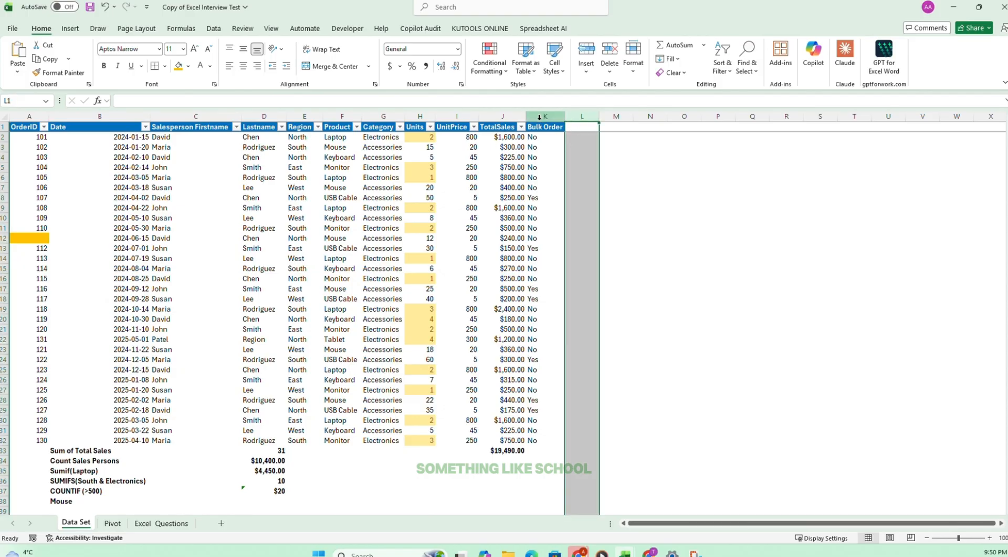
pyautogui.click(499, 128)
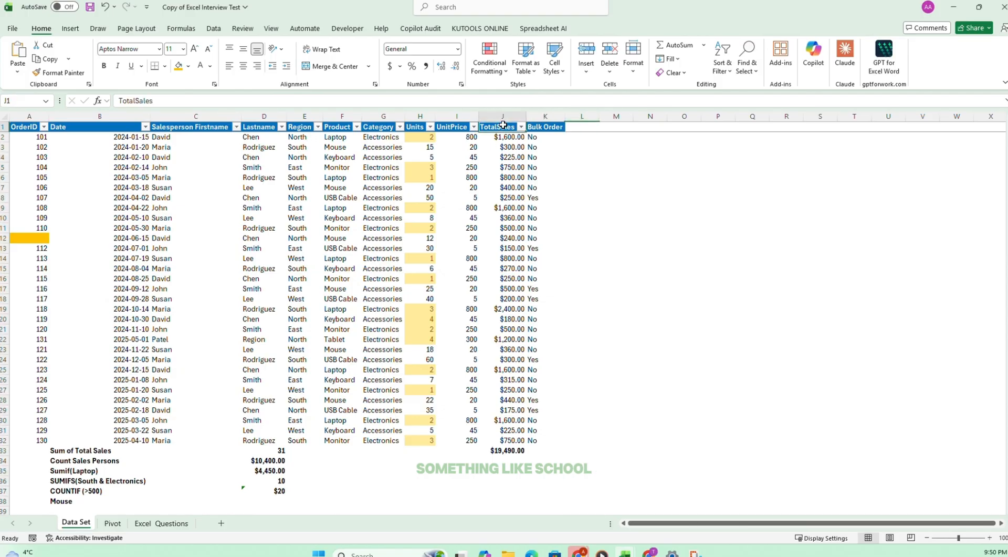
pyautogui.click(538, 126)
pyautogui.click(534, 116)
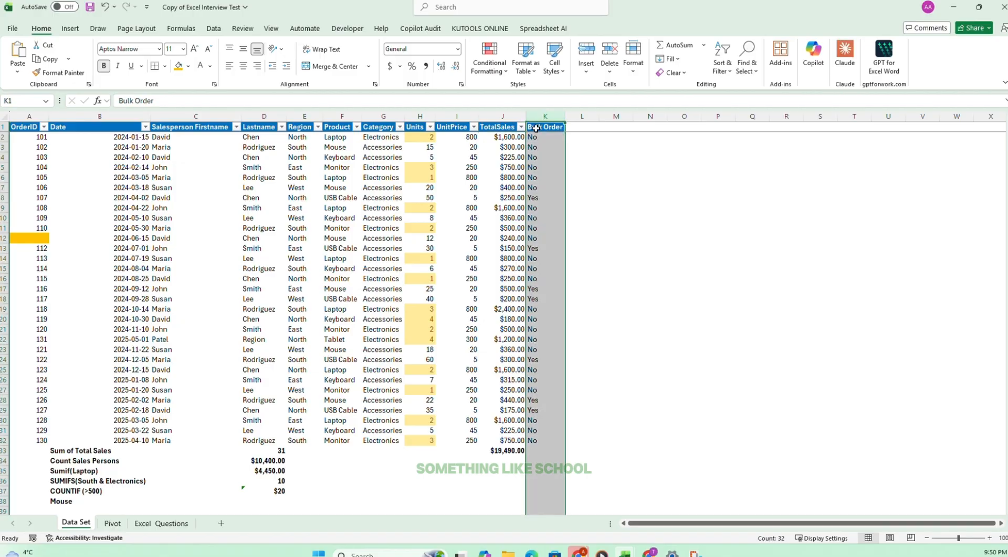
pyautogui.click(543, 136)
pyautogui.click(541, 115)
pyautogui.click(587, 52)
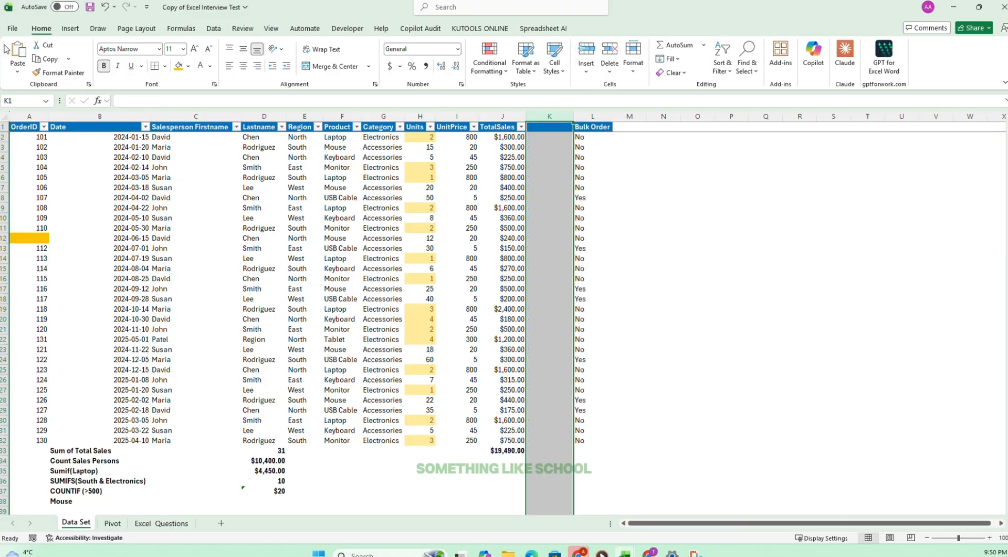
pyautogui.click(104, 7)
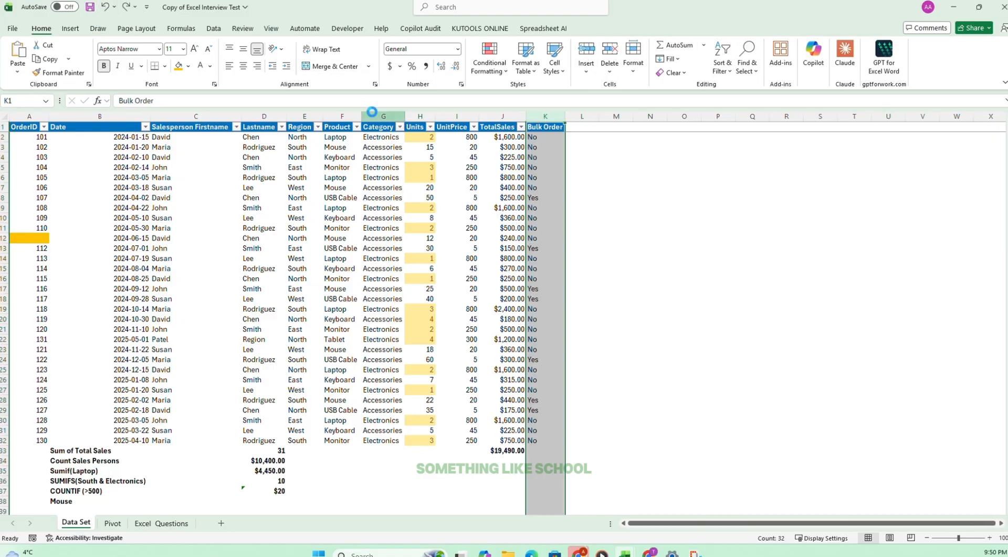
pyautogui.hotkey('ctrl', 'y')
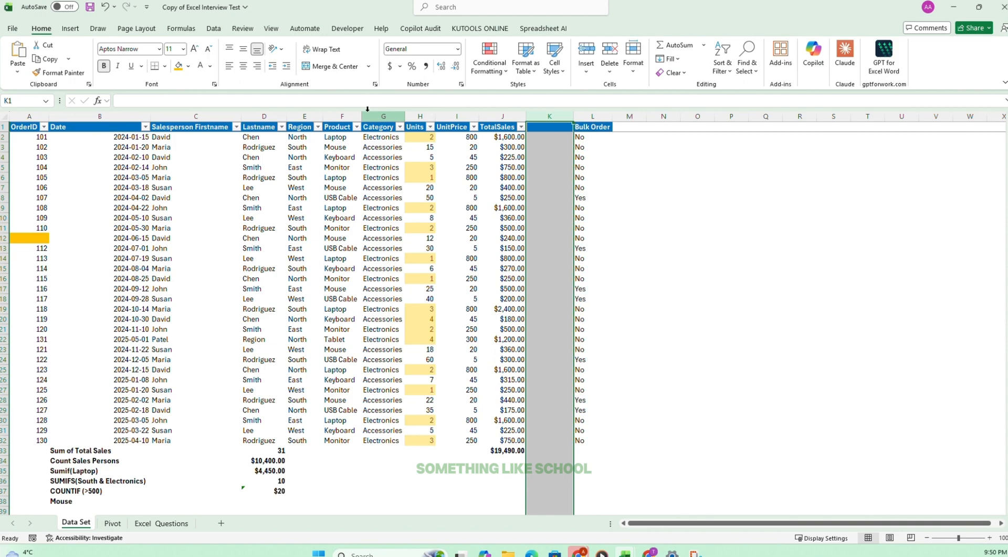
pyautogui.hotkey('ctrl', 'z')
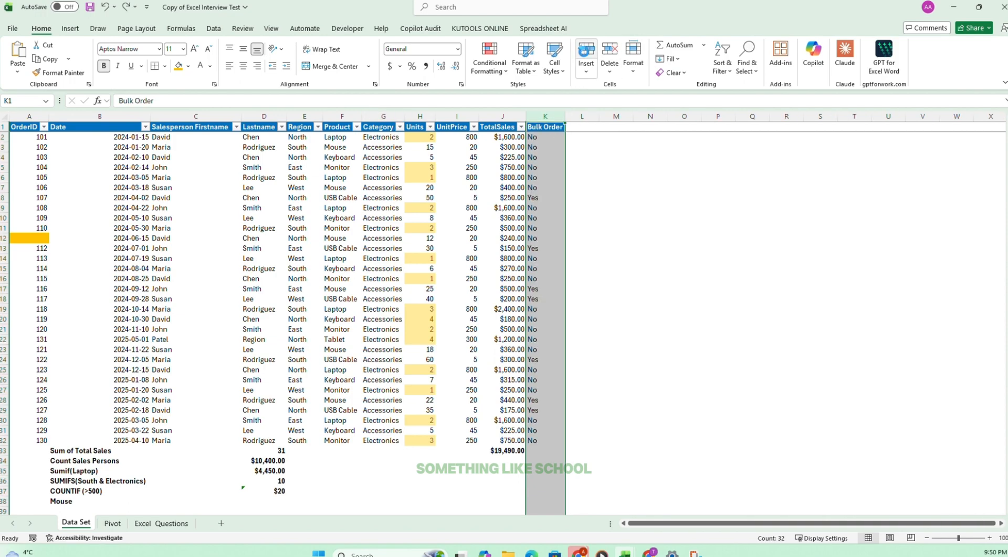
pyautogui.click(586, 53)
# Enter the header Discounts in K1 of the new column.
pyautogui.click(545, 128)
pyautogui.write('Discounts')
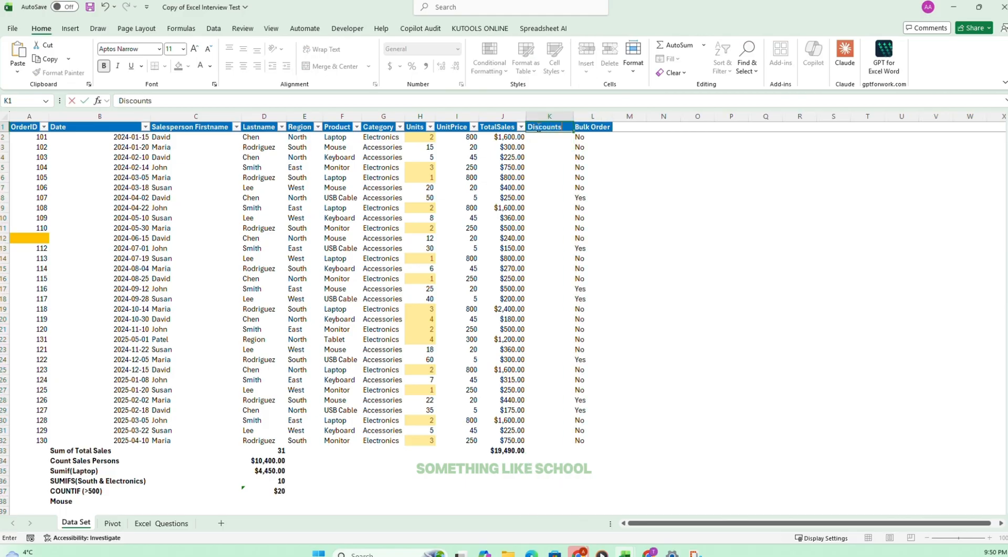
pyautogui.press('Return')
# Tick off task 21 on the Excel Questions sheet and read task 22.
pyautogui.click(162, 522)
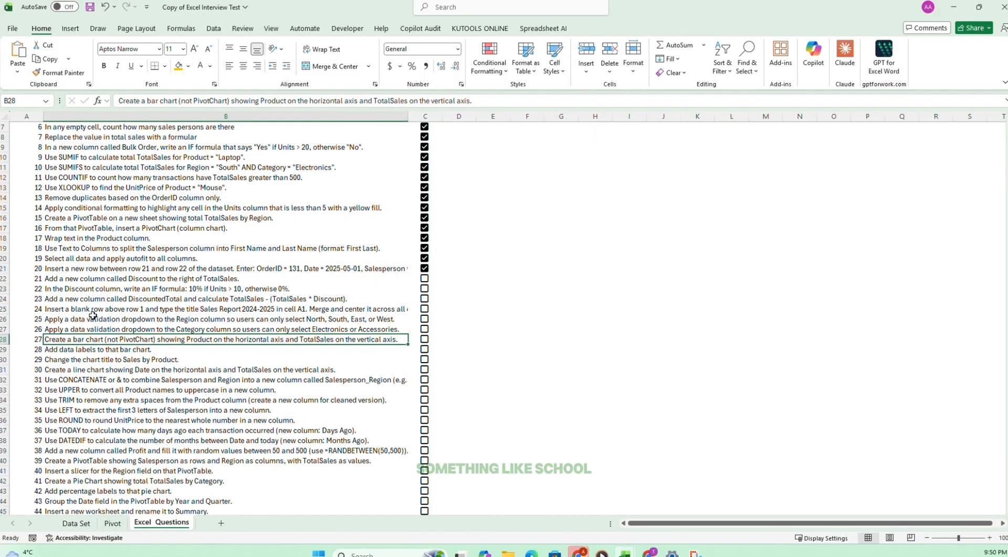
pyautogui.click(58, 289)
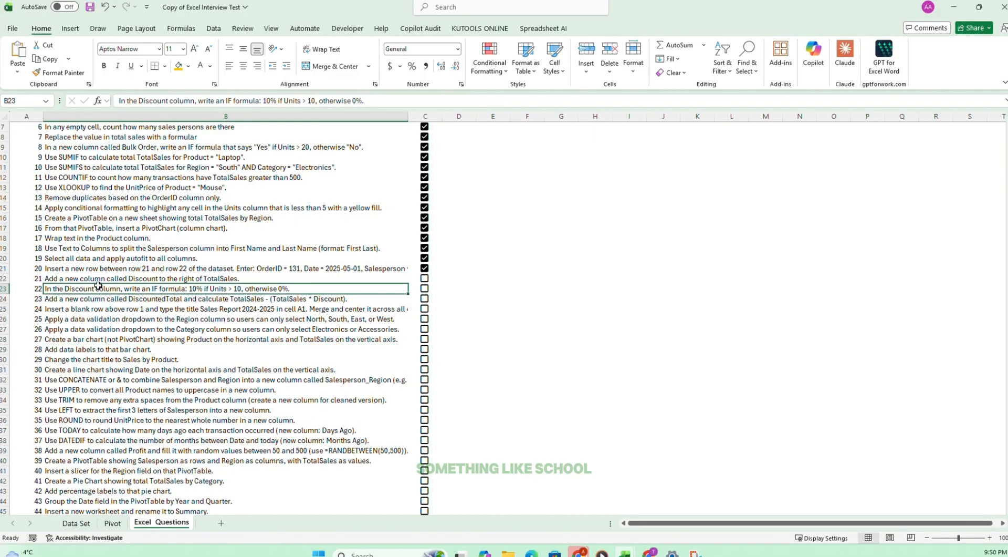
pyautogui.moveTo(98, 285); pyautogui.dragTo(284, 270)
pyautogui.moveTo(71, 276); pyautogui.dragTo(214, 277)
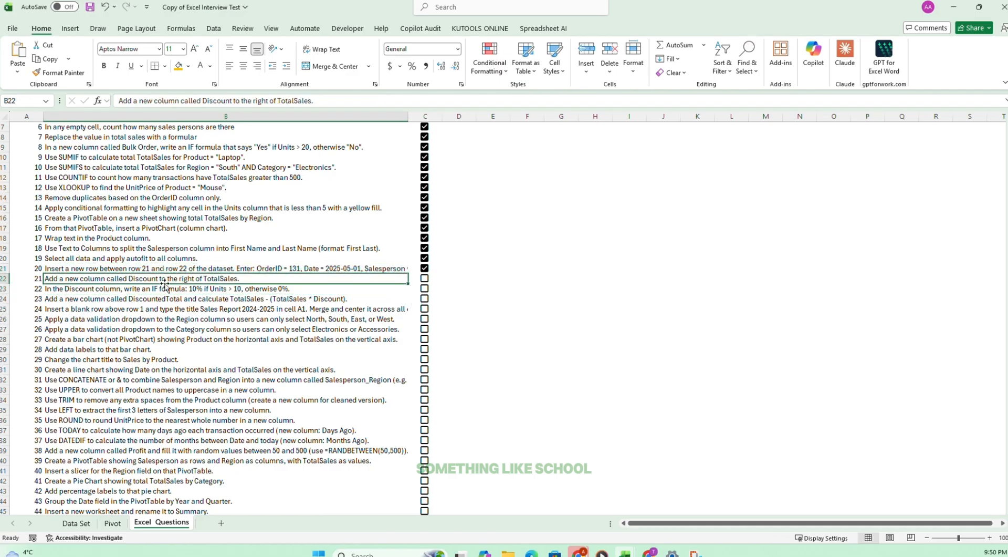
pyautogui.click(425, 278)
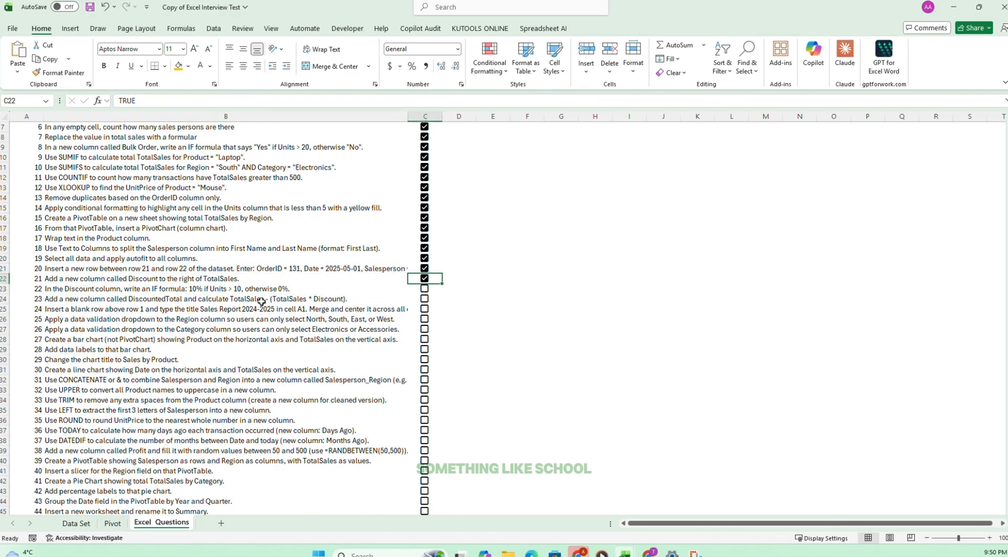
pyautogui.click(79, 289)
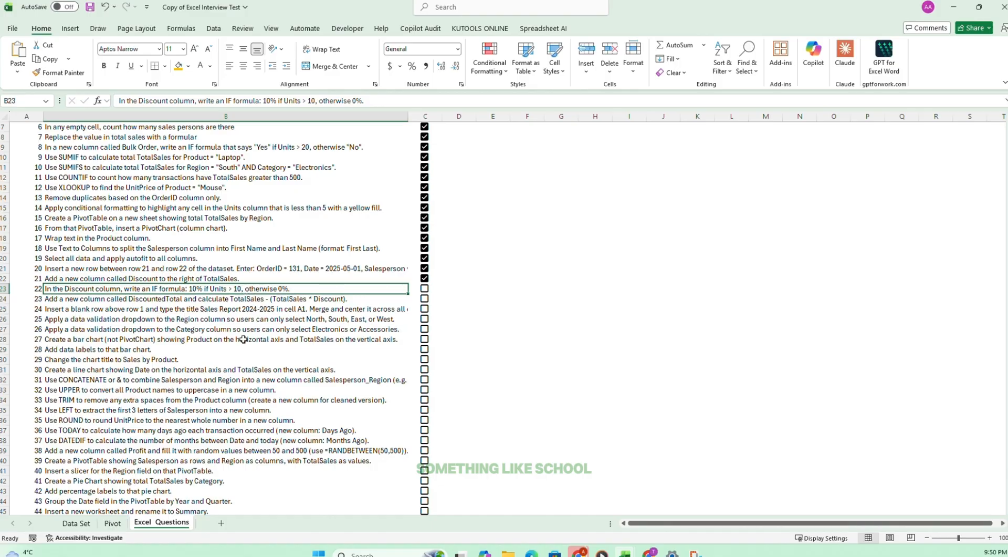
pyautogui.click(76, 523)
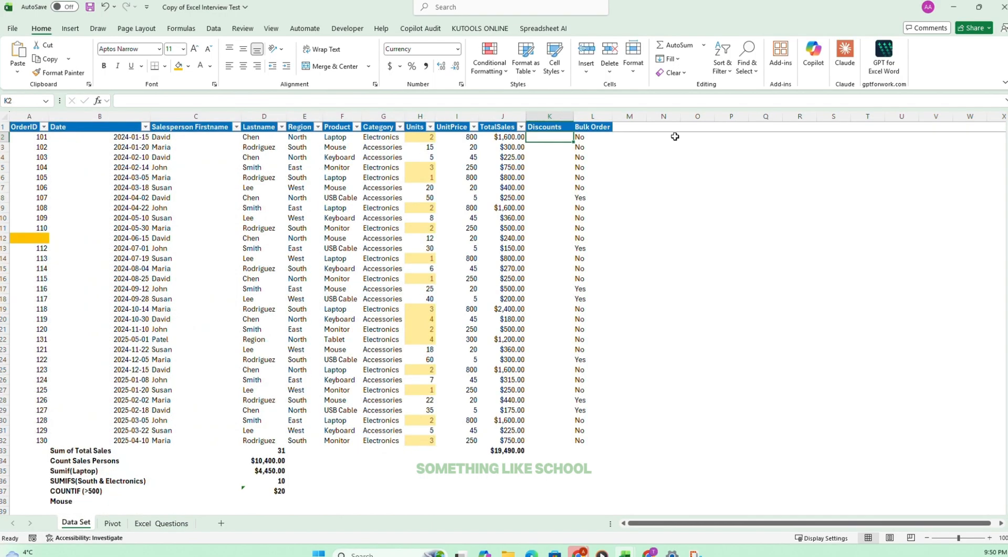
pyautogui.write('=')
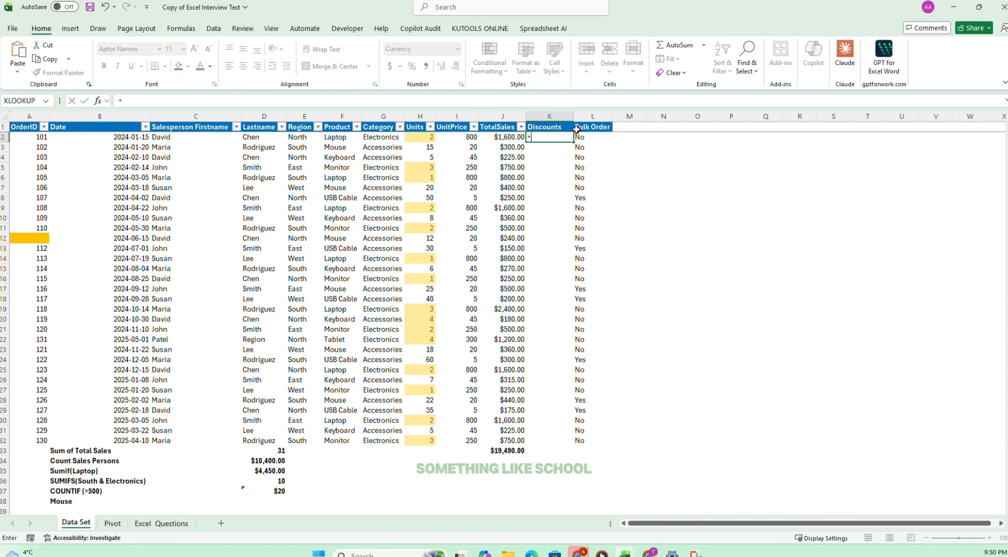
pyautogui.press('Escape')
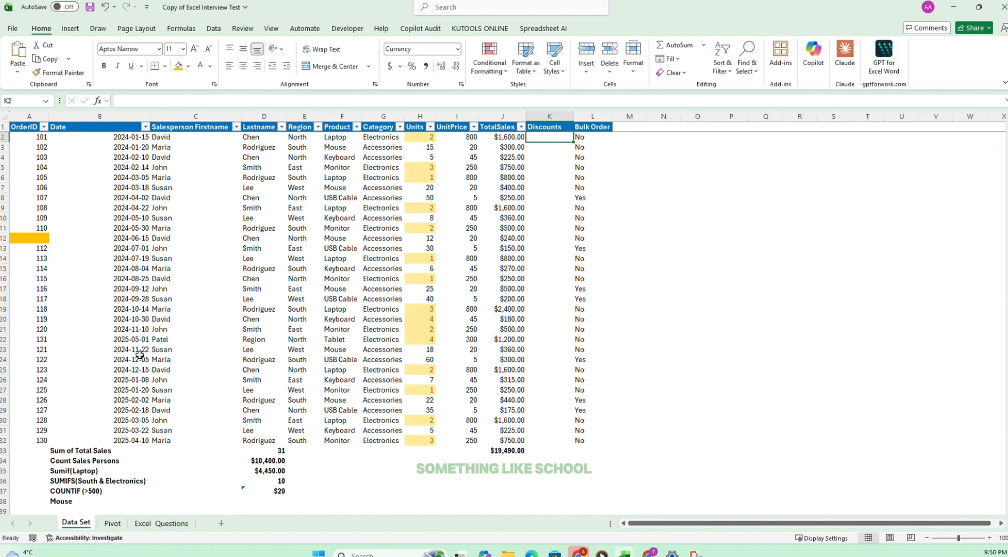
pyautogui.click(112, 522)
pyautogui.click(158, 523)
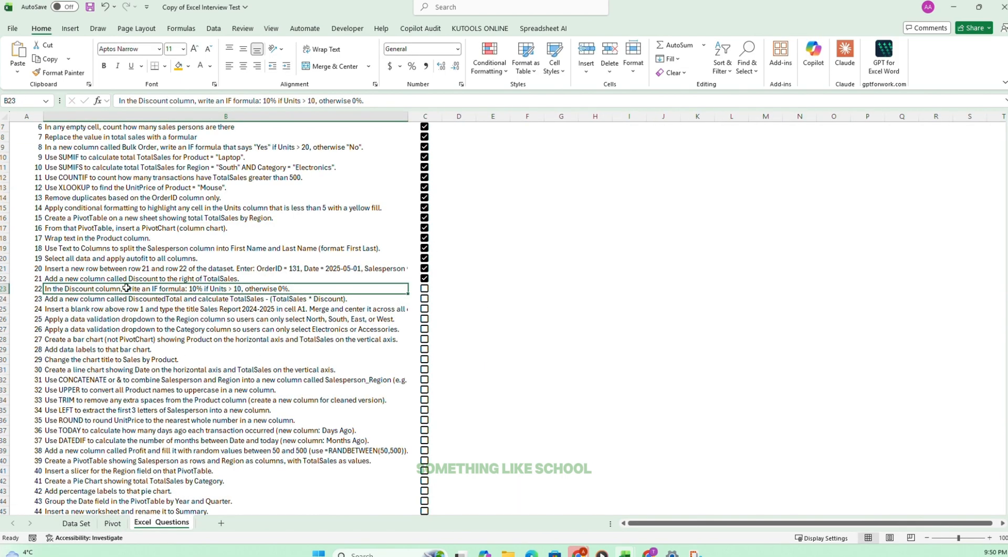
# Enter the formula =IF(H2>10, 10%, 0%) in K2 of the Discounts column on the Data Set sheet.
pyautogui.click(81, 523)
pyautogui.write('=if')
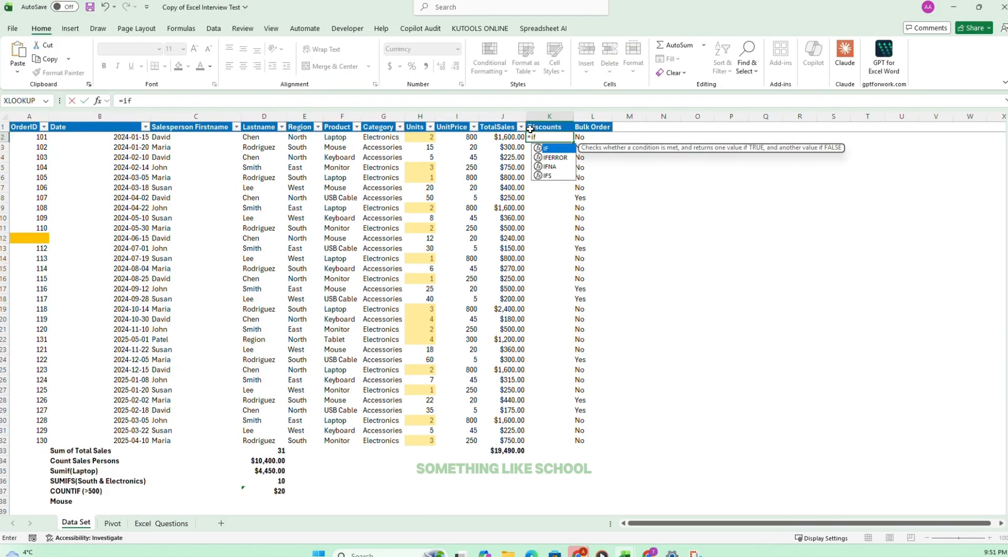
pyautogui.press('Tab')
pyautogui.click(425, 137)
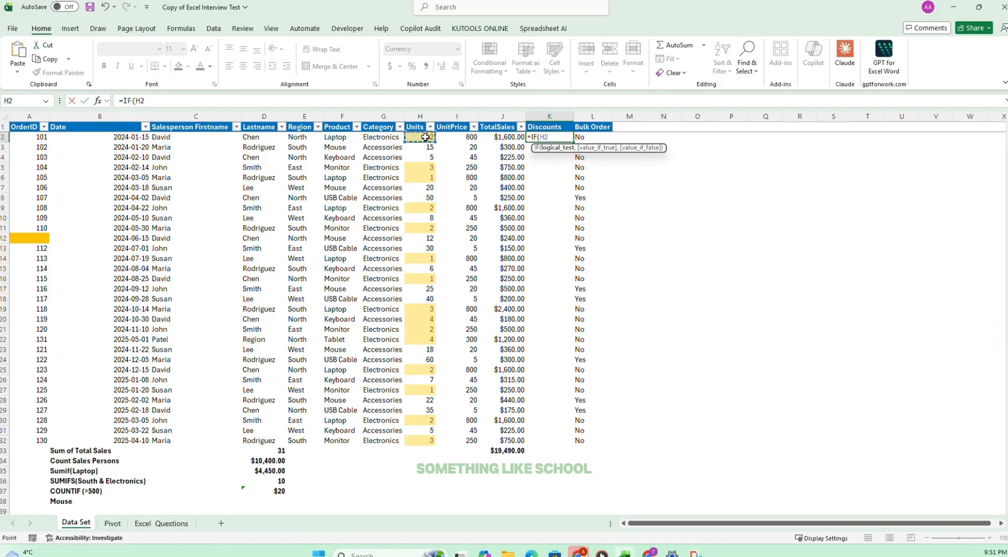
pyautogui.write('>10, 10%')
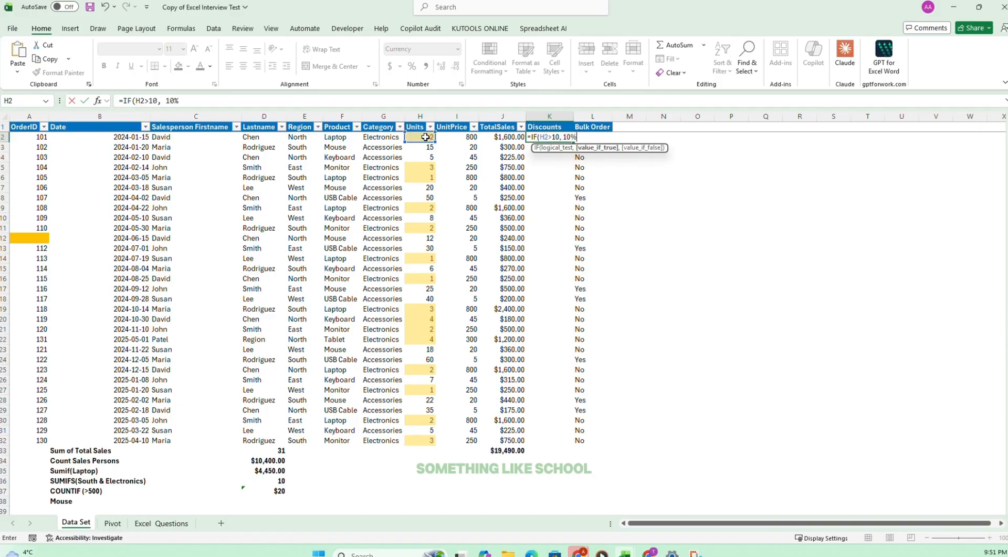
pyautogui.write(', 0%')
pyautogui.press('Return')
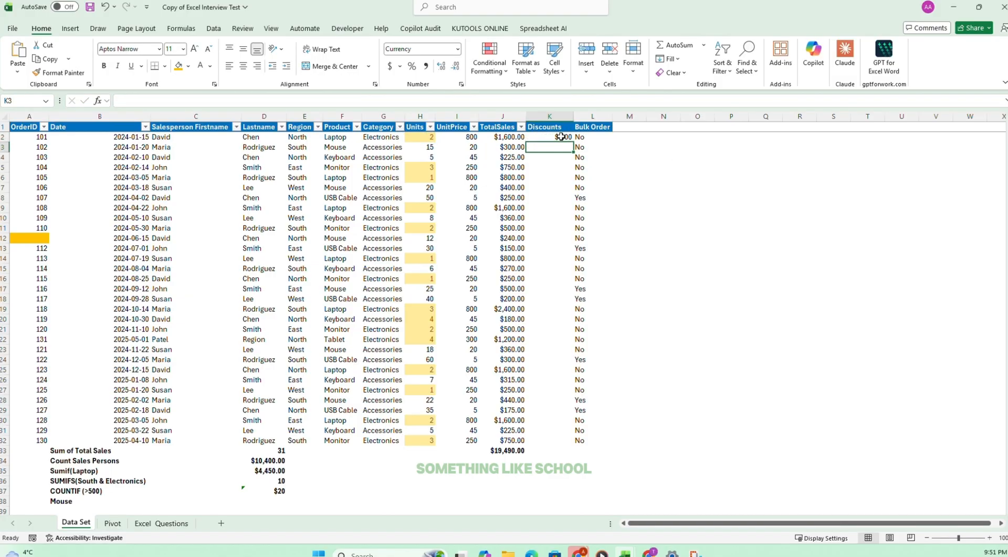
# Format K2 as a percentage without decimal places.
pyautogui.click(562, 137)
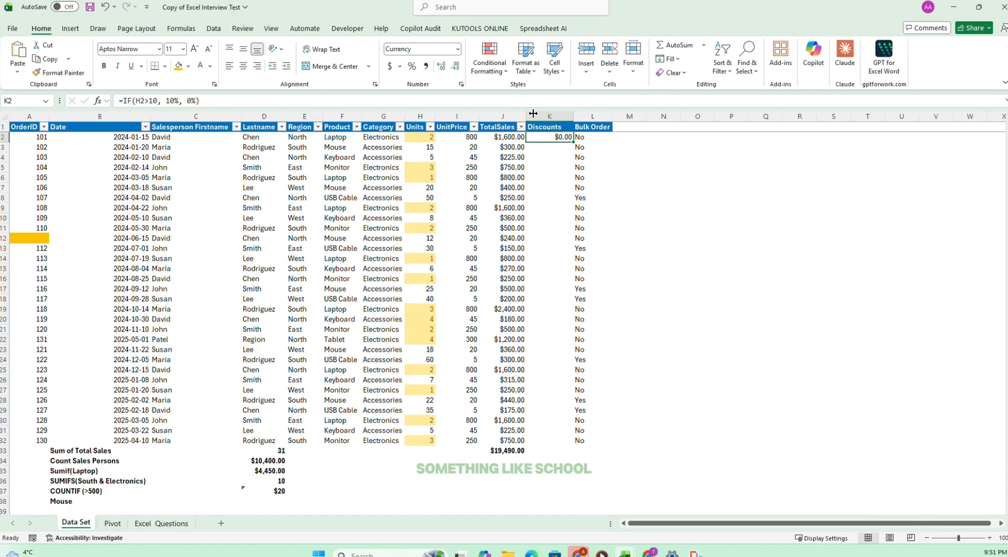
pyautogui.click(458, 49)
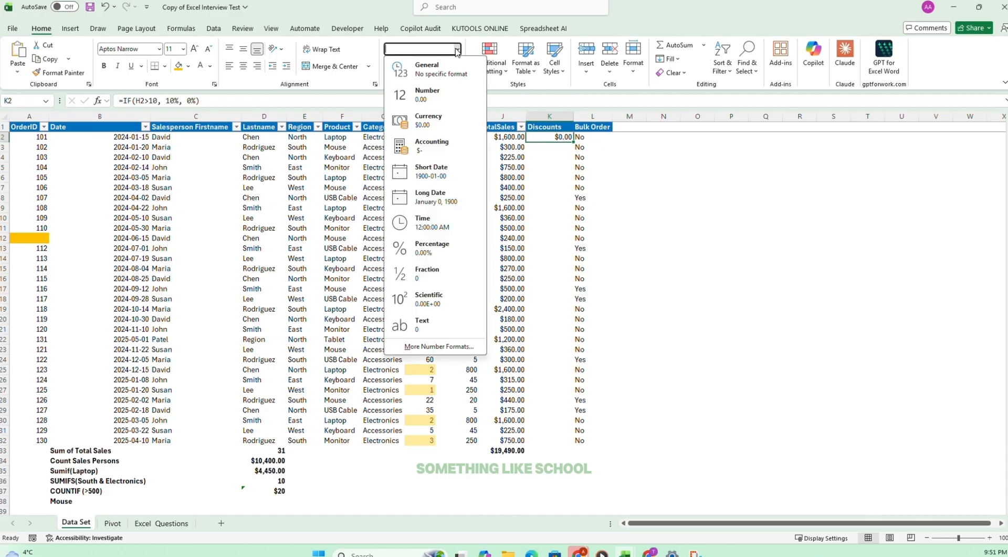
pyautogui.click(441, 249)
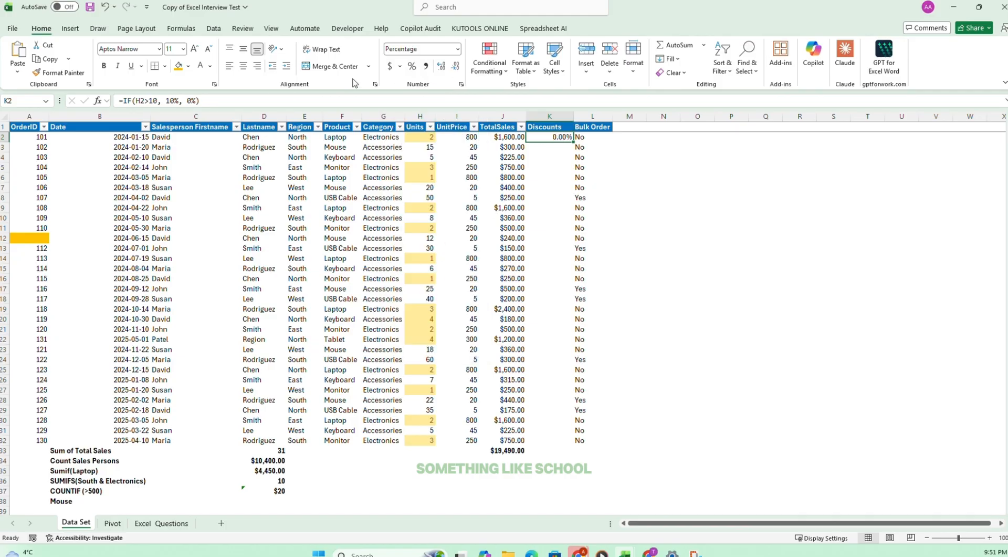
pyautogui.click(413, 67)
# Fill the discount formula down to K32 and check the percentages against the Units column.
pyautogui.moveTo(575, 142); pyautogui.dragTo(576, 443)
pyautogui.moveTo(552, 189); pyautogui.dragTo(426, 154)
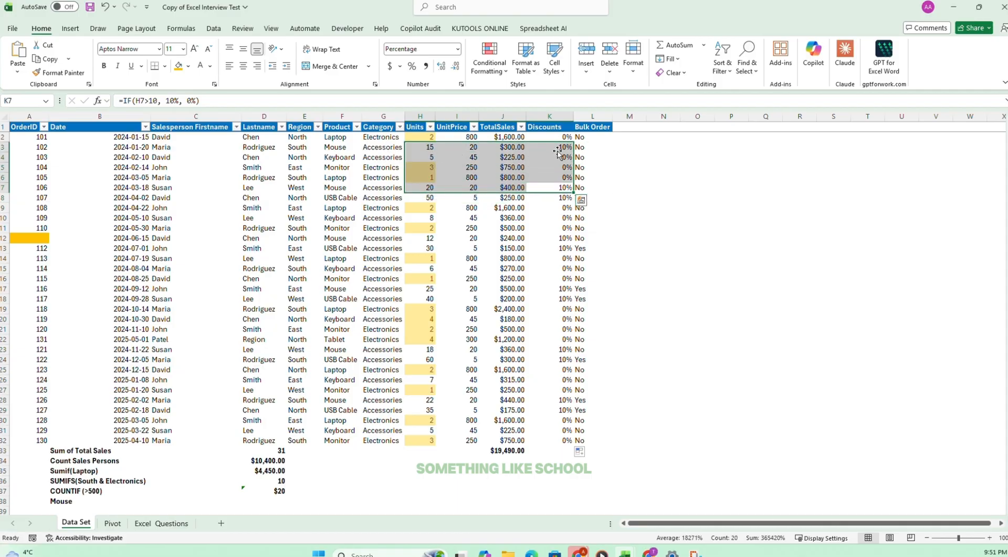
pyautogui.click(555, 149)
# Tick off task 22 on the Excel Questions sheet and read task 23 about the DiscountedTotal column.
pyautogui.click(161, 523)
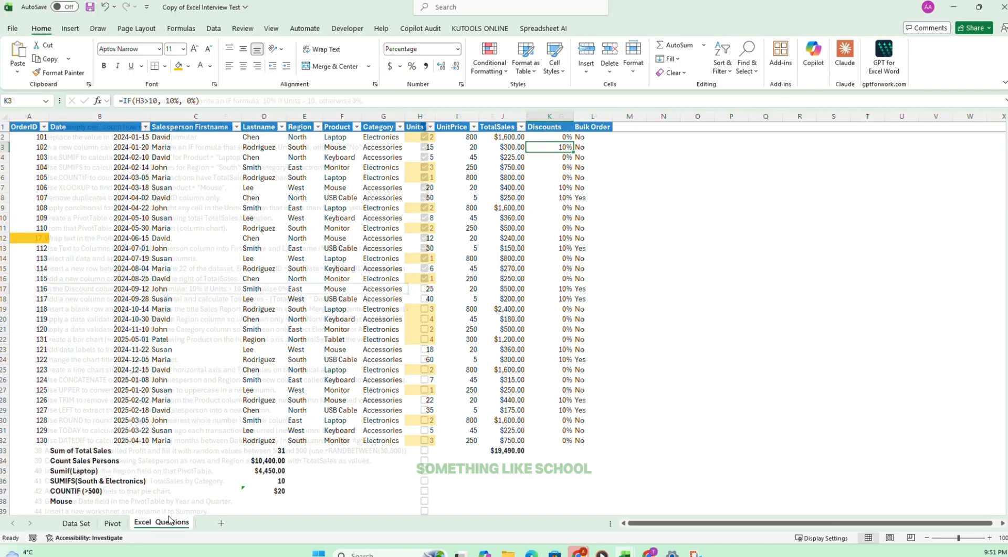
pyautogui.click(423, 289)
pyautogui.click(423, 289)
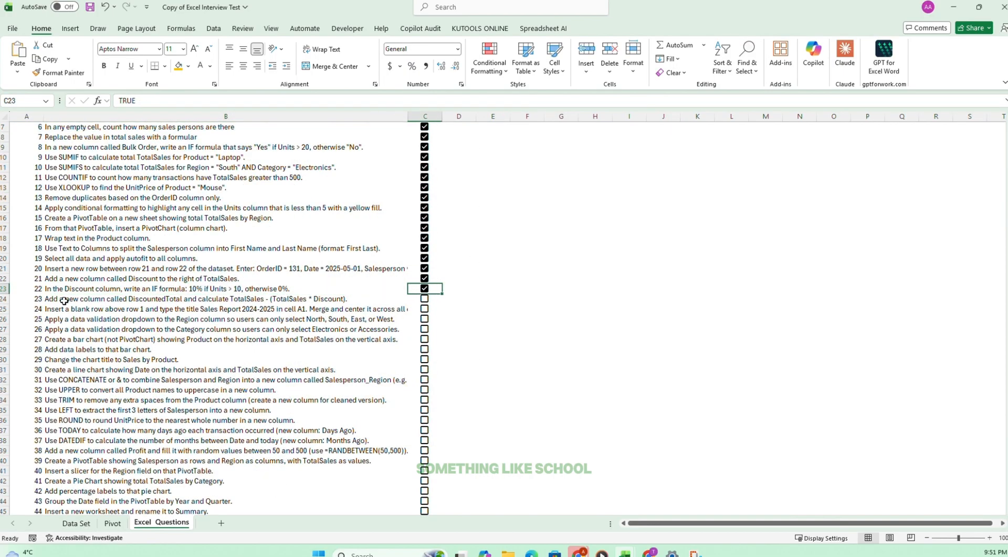
pyautogui.click(64, 299)
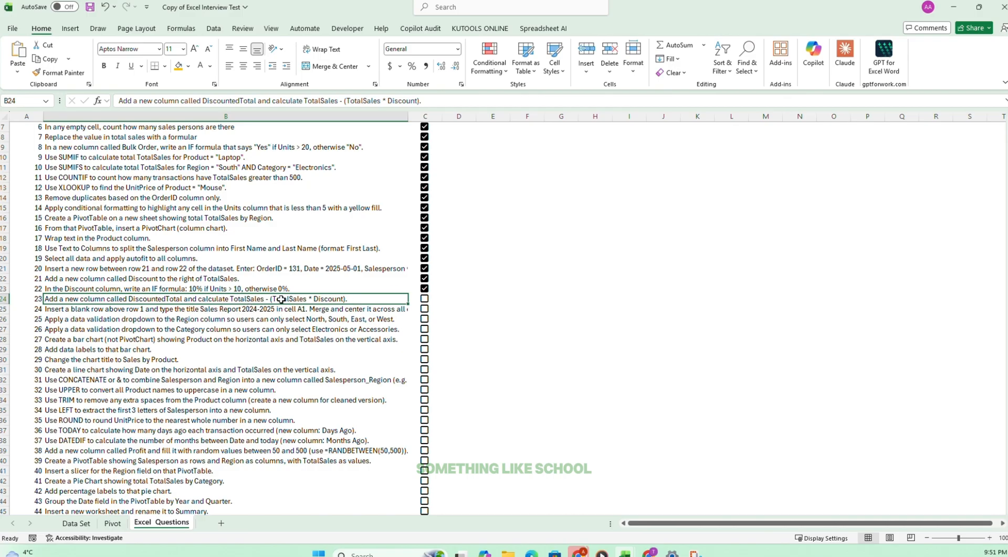
pyautogui.click(323, 318)
pyautogui.click(316, 298)
# Insert a blank column between Discounts and Bulk Order on the Data Set sheet.
pyautogui.click(86, 523)
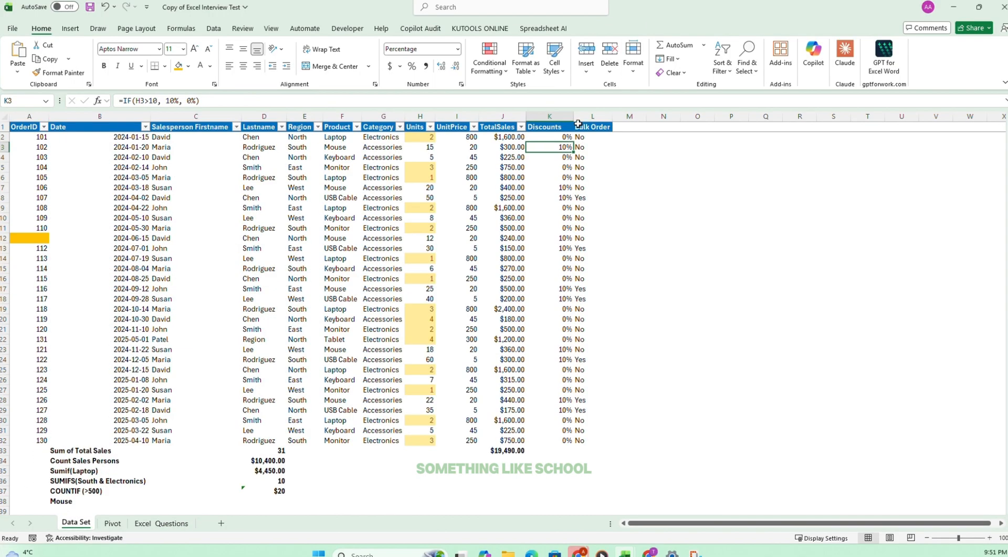
pyautogui.click(579, 119)
pyautogui.click(586, 52)
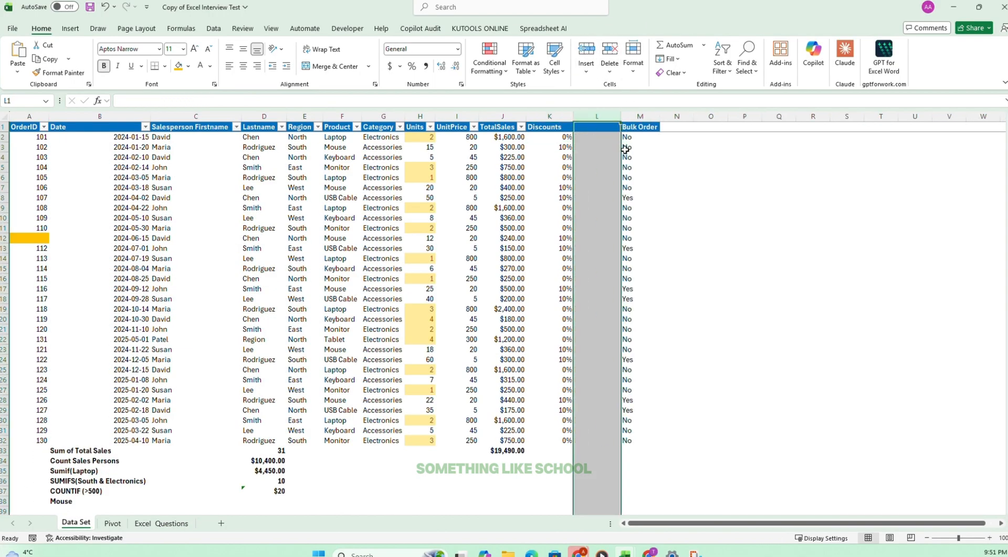
# Check the cell reference in the Bulk Order formula in M2, leaving the formula as it is.
pyautogui.click(628, 137)
pyautogui.click(211, 100)
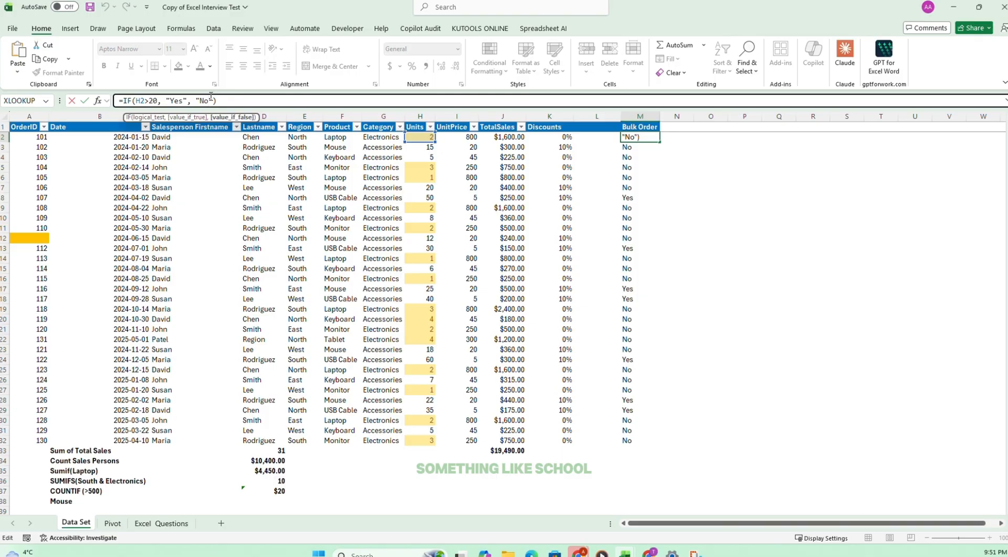
pyautogui.press('Return')
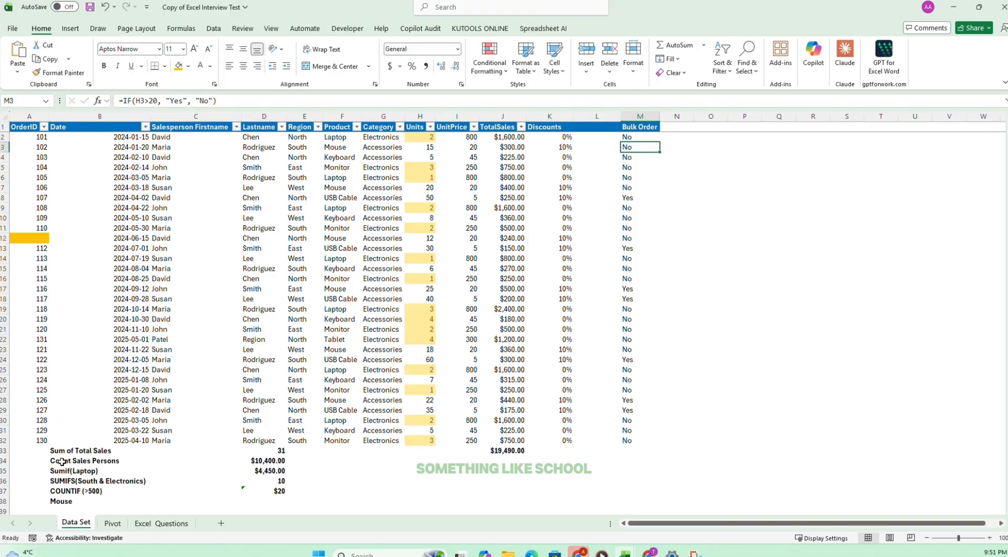
# Reread task 23 on the Excel Questions sheet and return to the Data Set sheet.
pyautogui.click(114, 523)
pyautogui.click(135, 525)
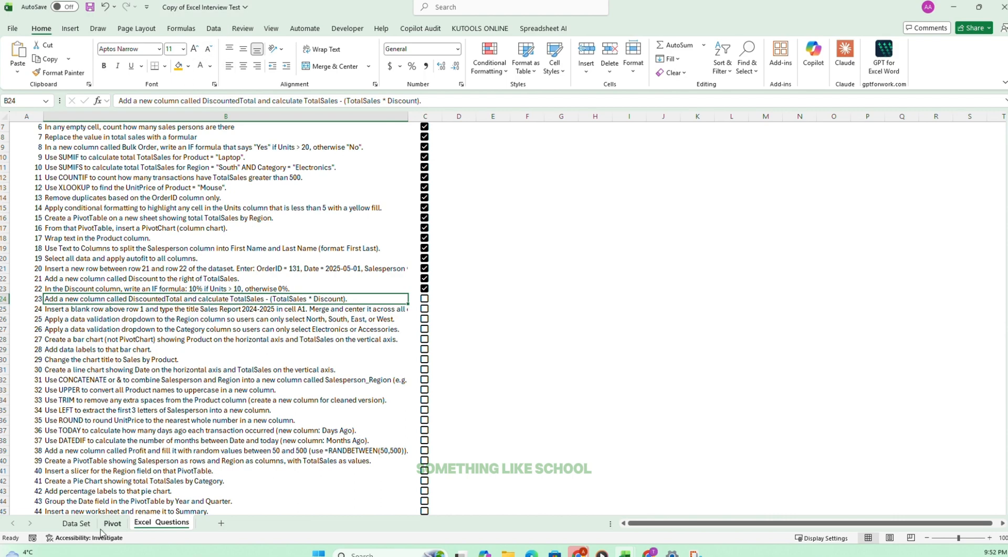
pyautogui.click(101, 525)
pyautogui.click(76, 522)
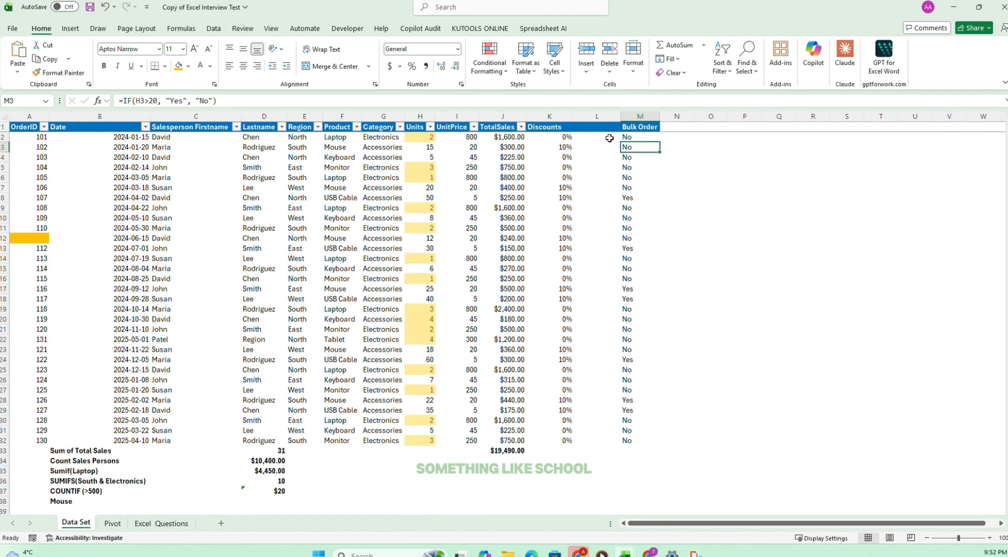
# Head the blank column L as DTS and enter the formula =J2*K2 in L2.
pyautogui.click(610, 114)
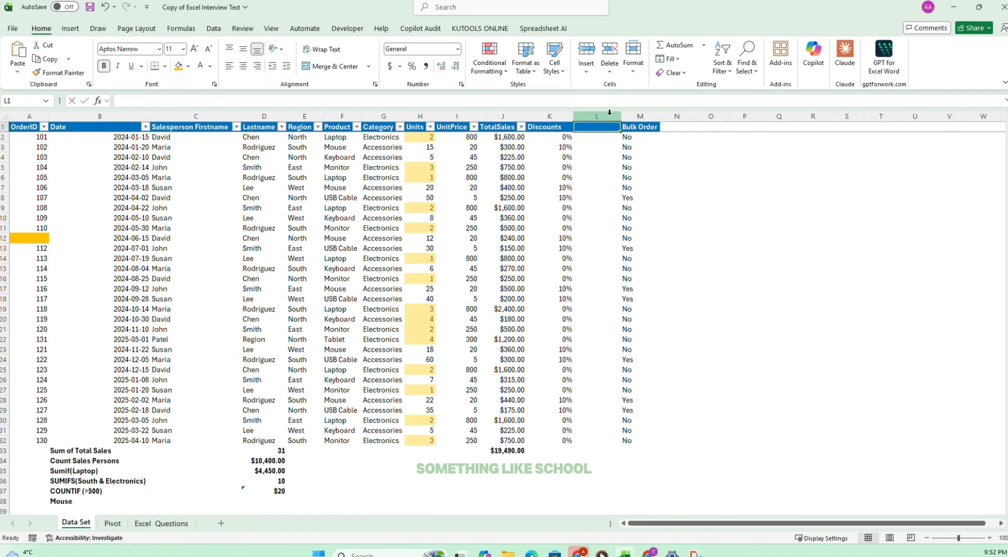
pyautogui.write('DTS')
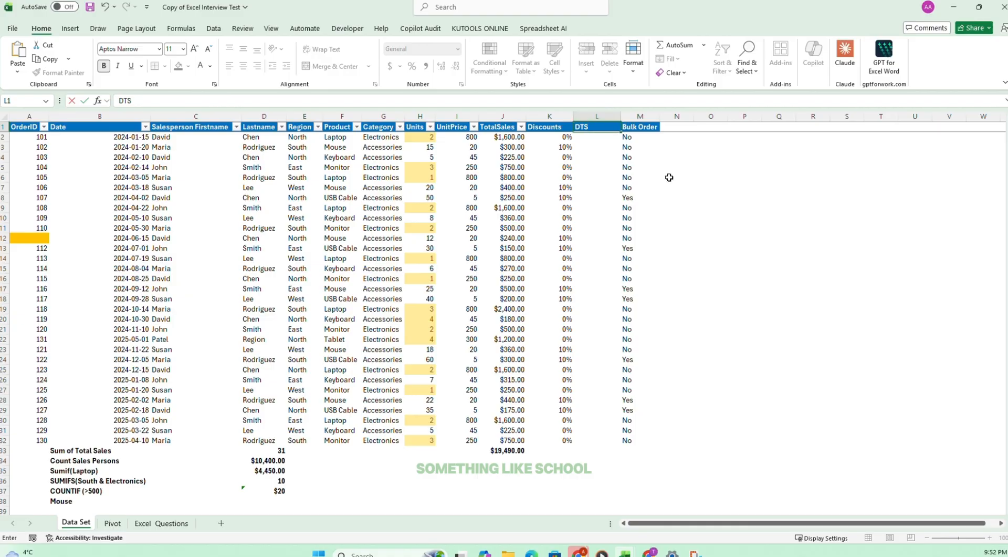
pyautogui.press('Return')
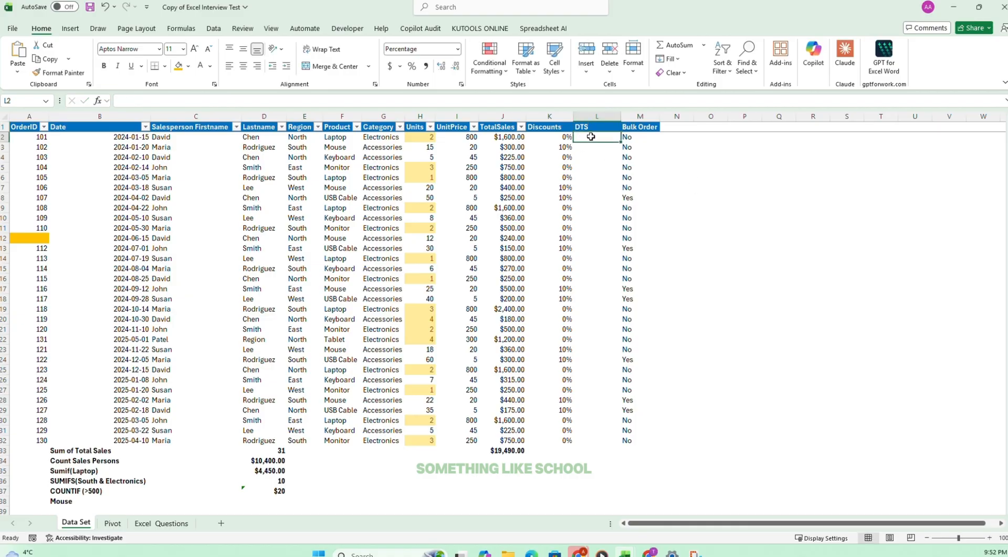
pyautogui.write('=')
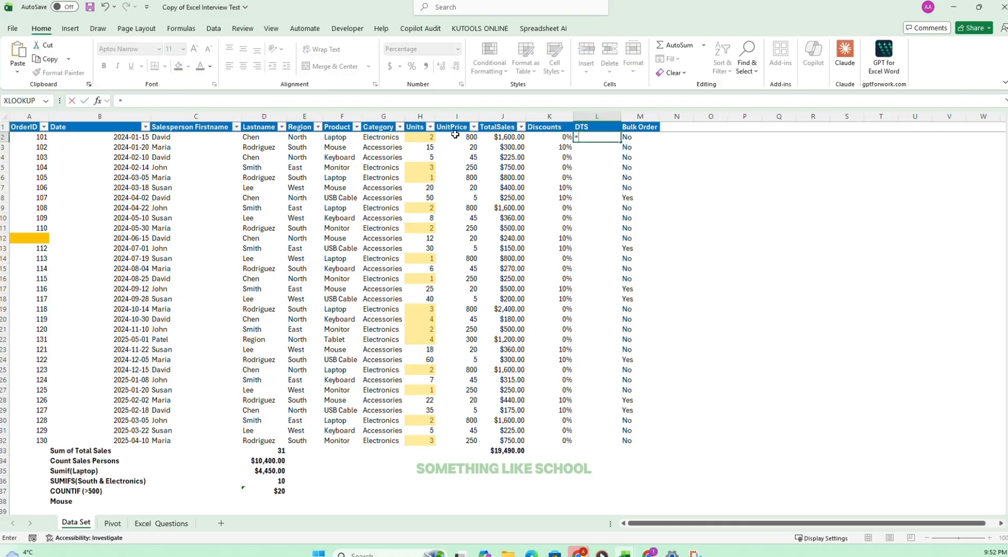
pyautogui.click(502, 136)
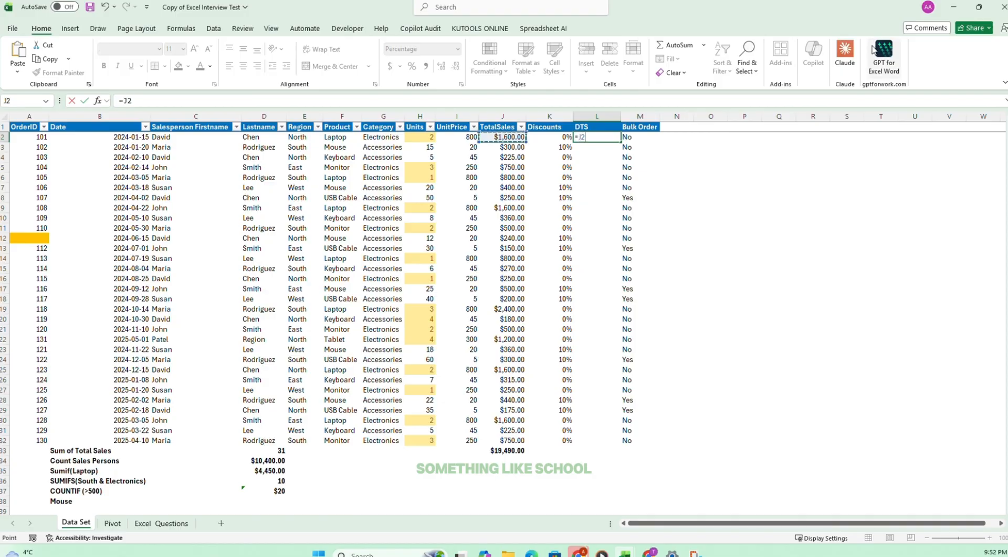
pyautogui.write('*')
pyautogui.click(561, 137)
pyautogui.press('Return')
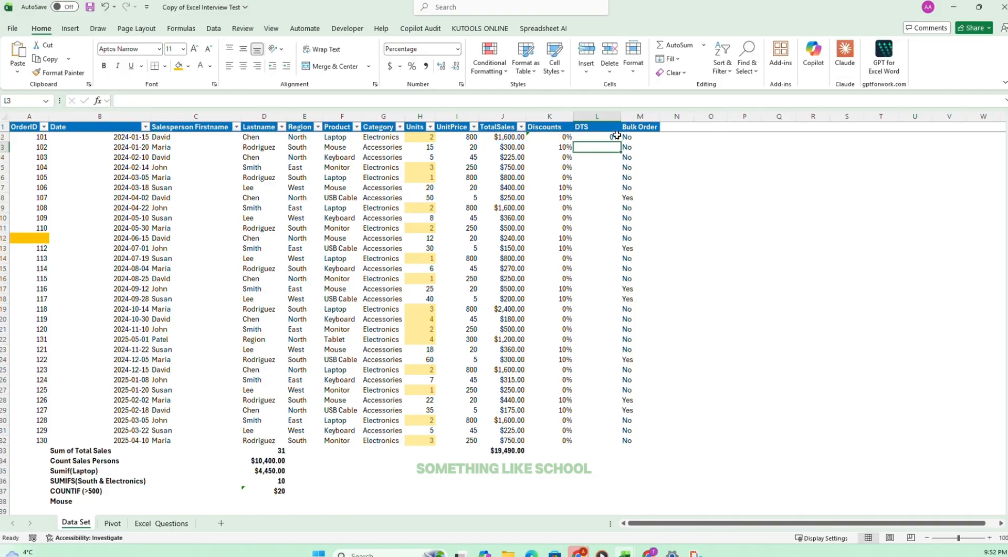
# Format L2 as Currency and fill its formula down the DTS column to L32.
pyautogui.click(612, 138)
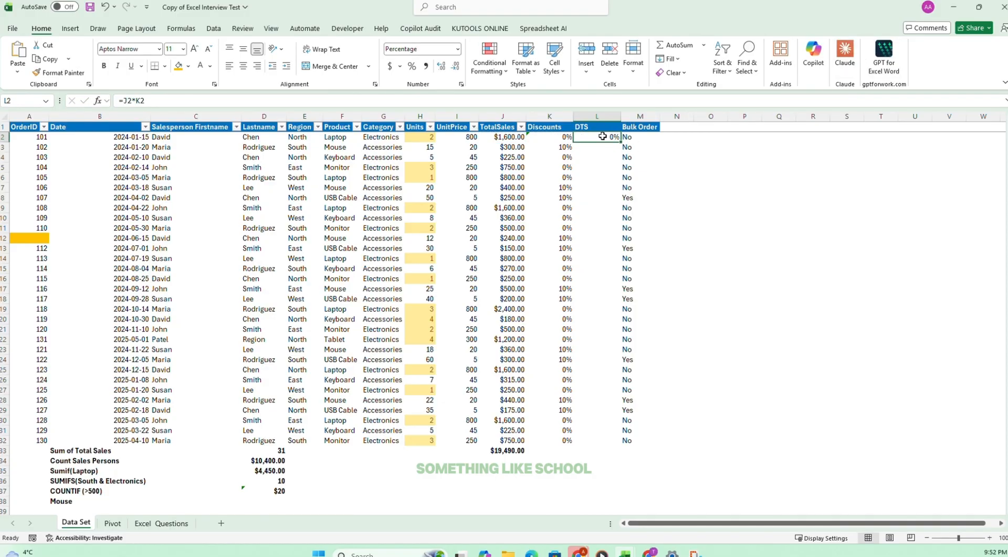
pyautogui.click(458, 49)
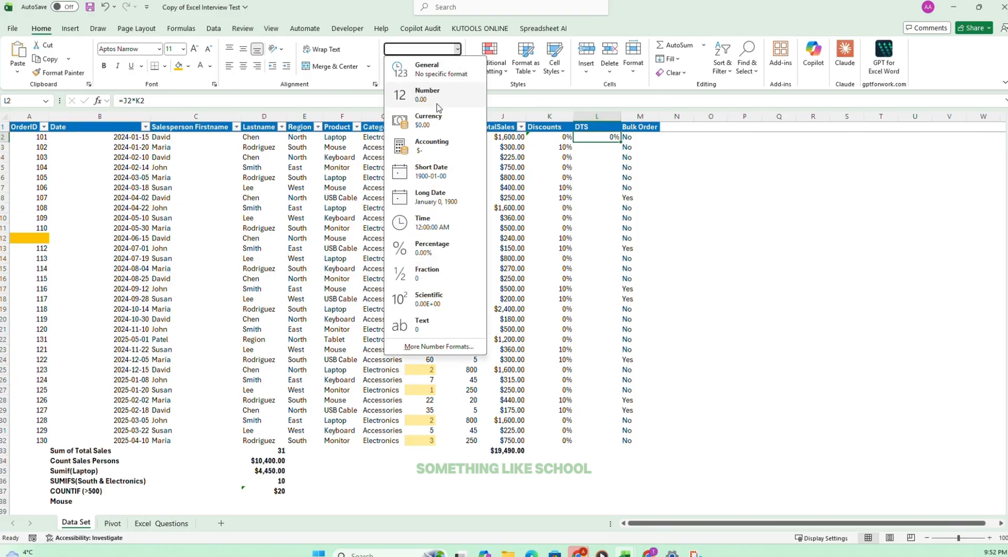
pyautogui.click(423, 117)
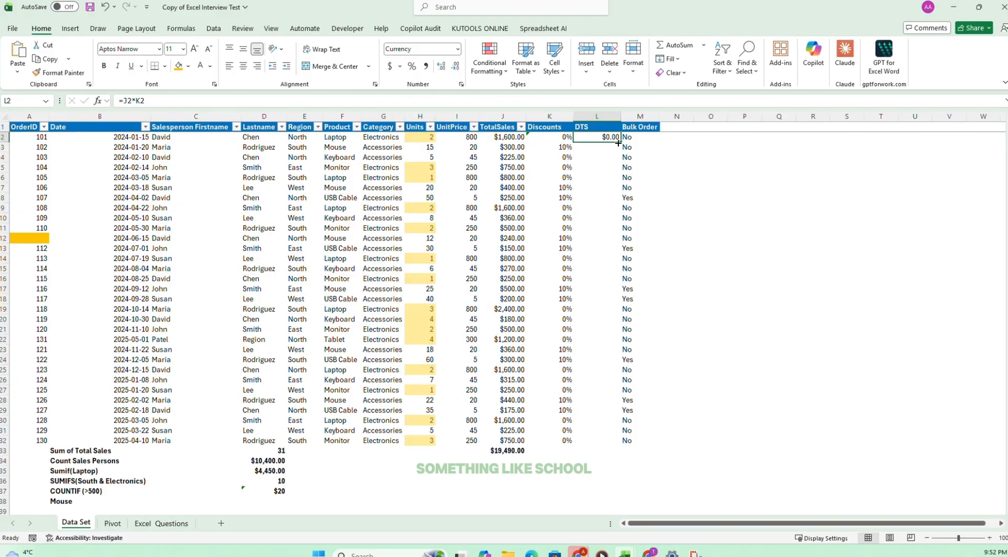
pyautogui.moveTo(619, 142); pyautogui.dragTo(618, 441)
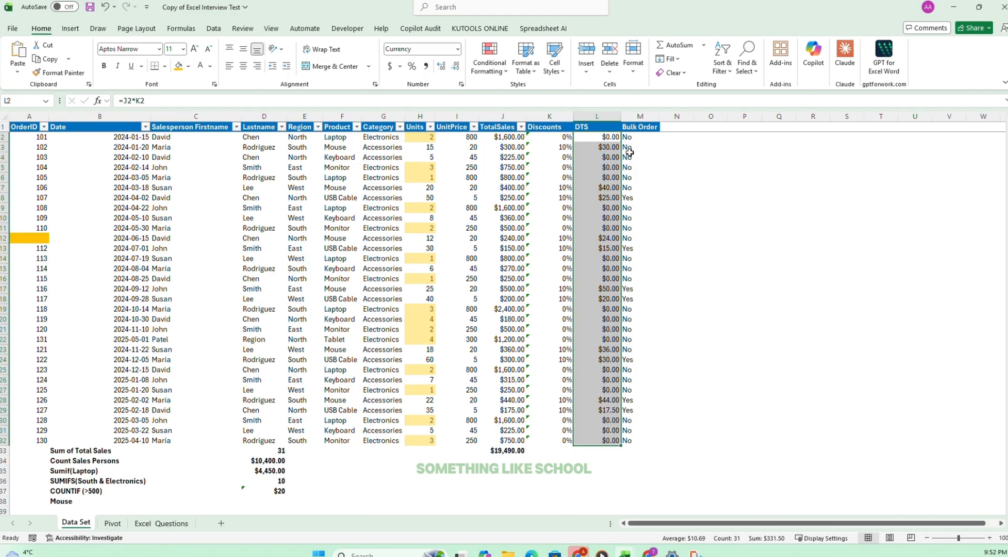
pyautogui.click(603, 149)
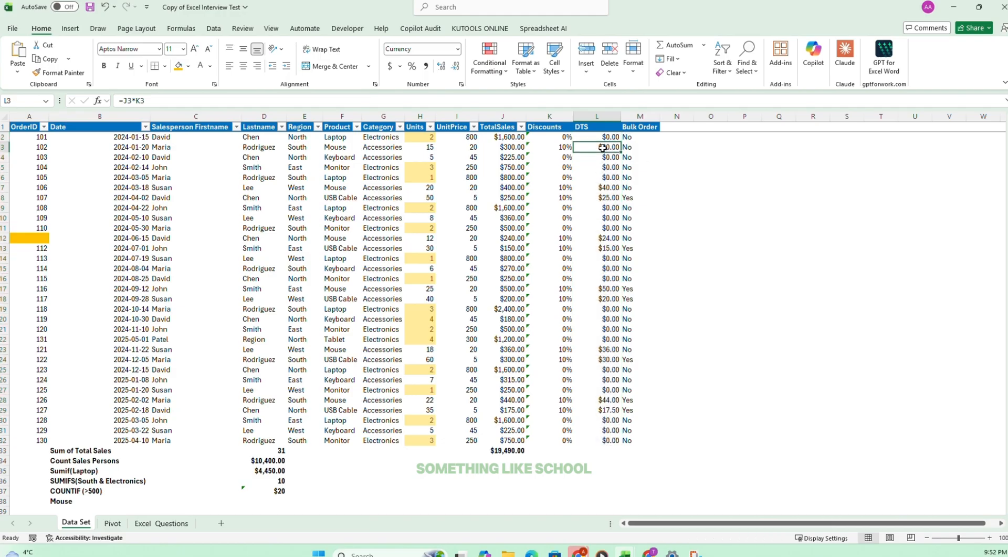
# Tick off task 23 on the Excel Questions sheet and read task 24 about the report title row.
pyautogui.click(153, 522)
pyautogui.click(424, 299)
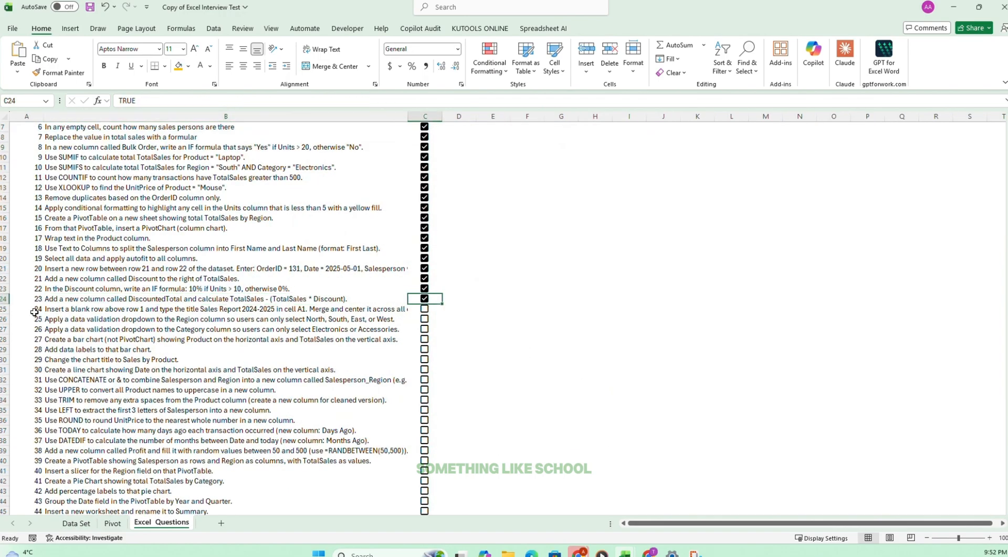
pyautogui.moveTo(52, 309); pyautogui.dragTo(274, 310)
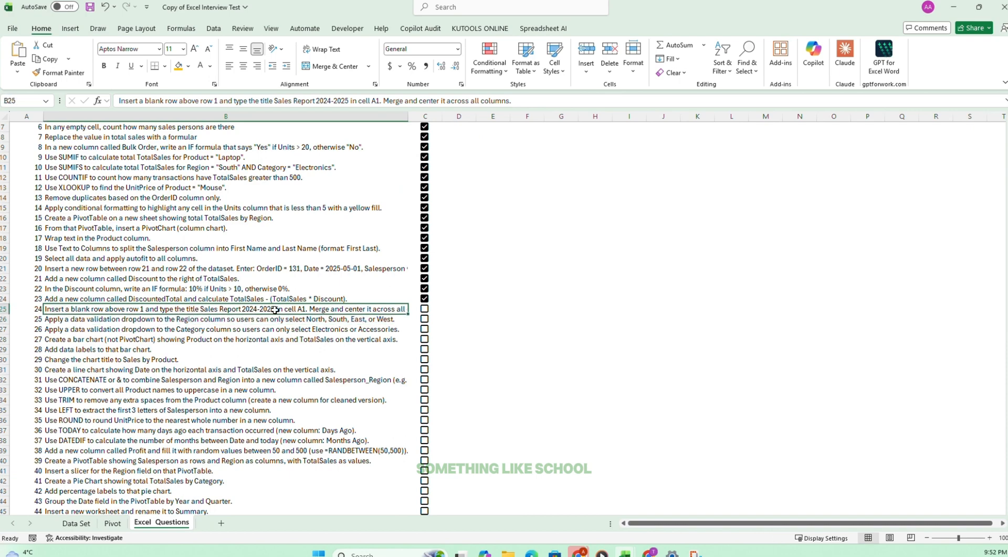
pyautogui.click(342, 329)
pyautogui.click(342, 302)
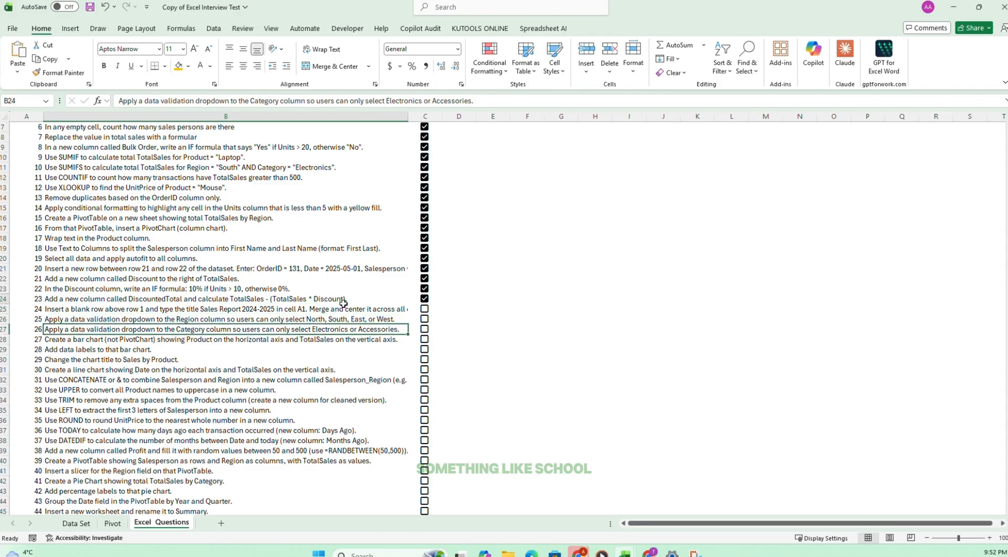
pyautogui.click(244, 313)
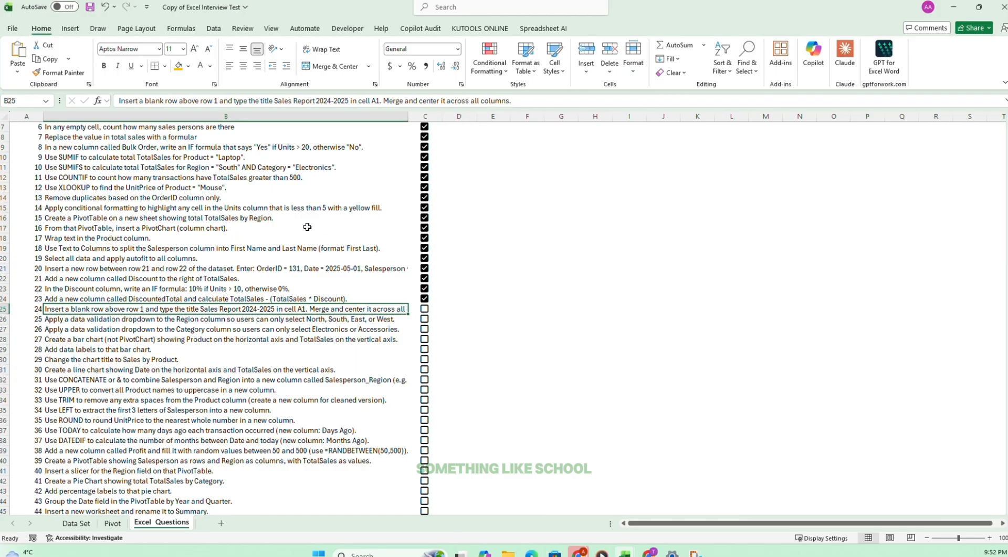
pyautogui.moveTo(275, 99); pyautogui.dragTo(350, 99)
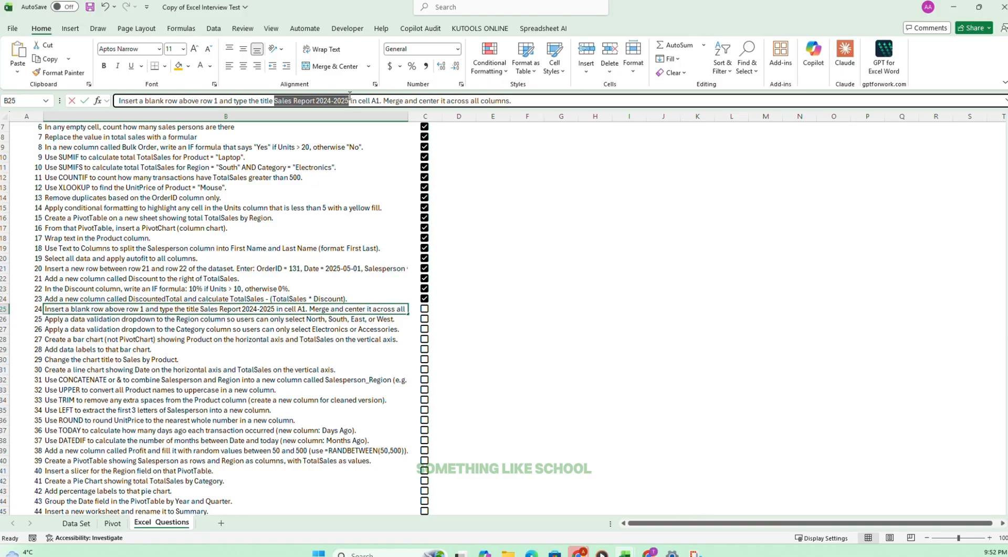
pyautogui.click(97, 429)
# Insert a blank row above the header row on the Data Set sheet.
pyautogui.click(77, 522)
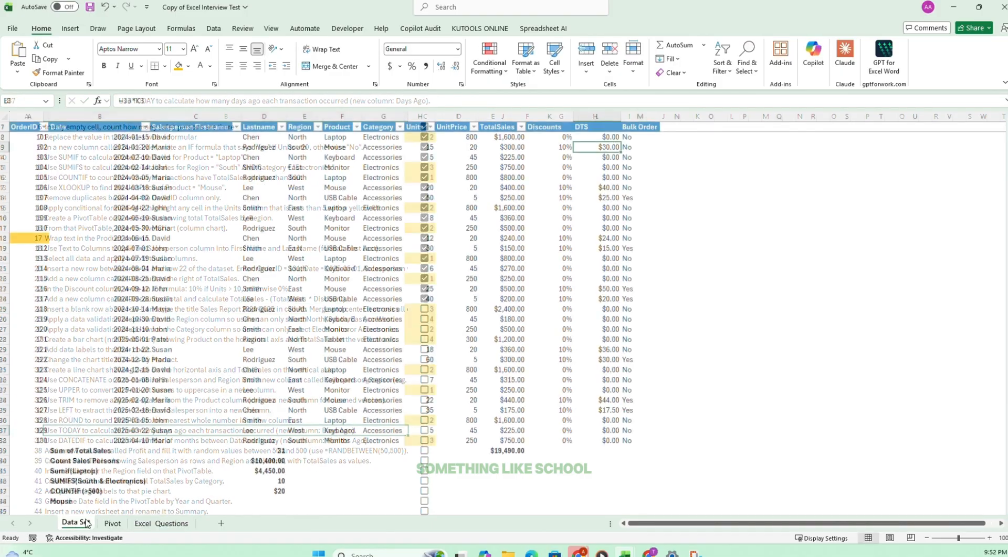
pyautogui.click(5, 127)
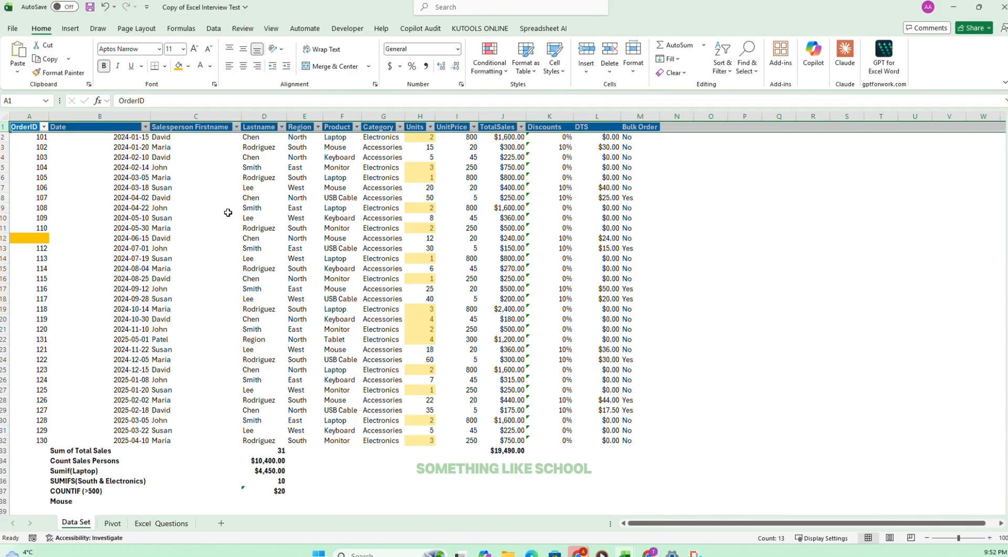
pyautogui.click(193, 217)
pyautogui.click(5, 126)
pyautogui.click(587, 51)
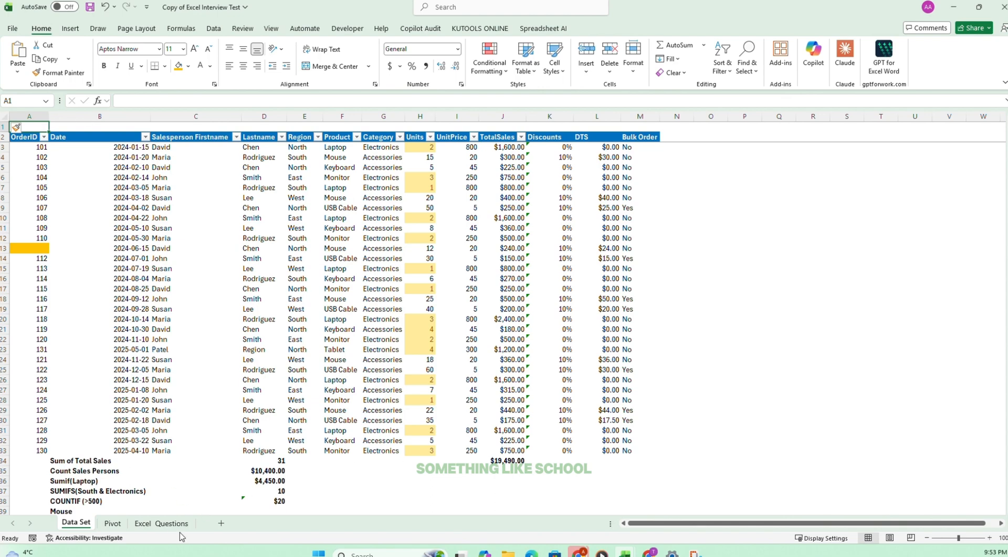
# Copy the title Sales Report 2024-2025 from task 24 into A1 of the Data Set sheet and make it bold.
pyautogui.click(143, 521)
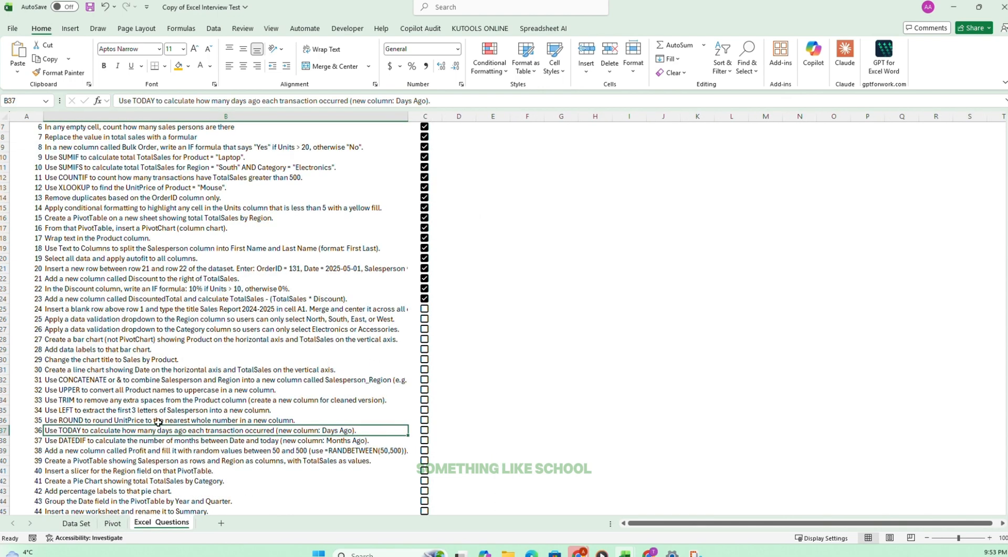
pyautogui.click(211, 301)
pyautogui.click(176, 312)
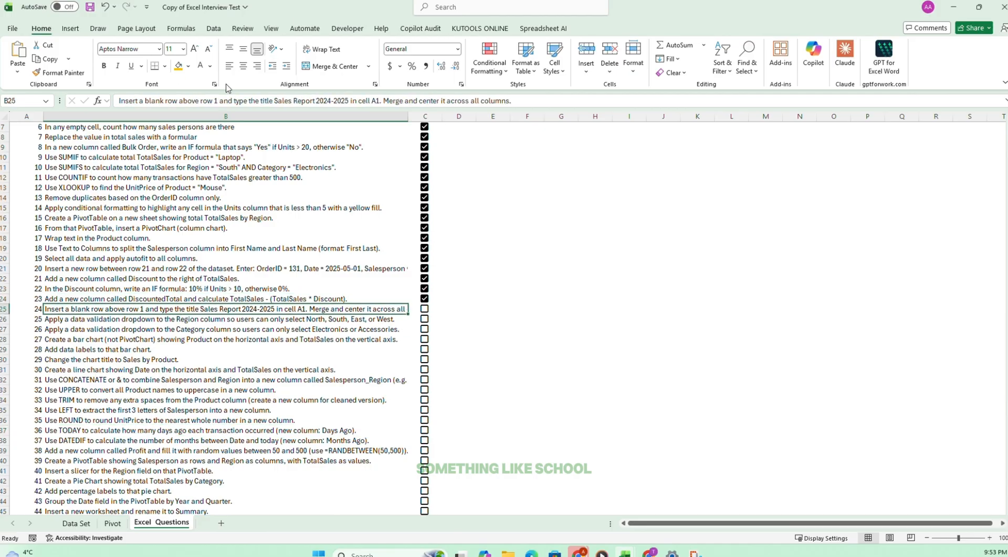
pyautogui.moveTo(274, 101); pyautogui.dragTo(350, 103)
pyautogui.hotkey('ctrl', 'c')
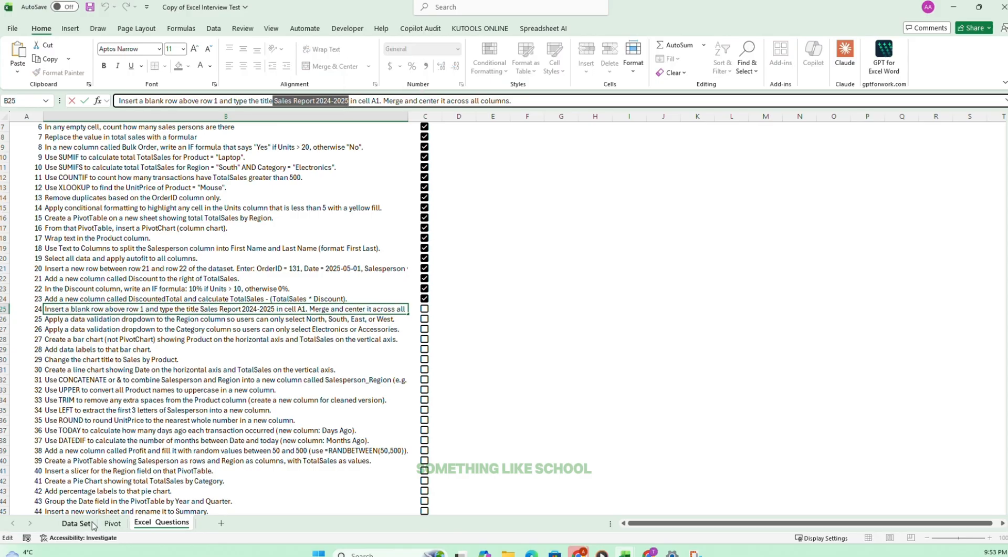
pyautogui.click(76, 523)
pyautogui.click(156, 101)
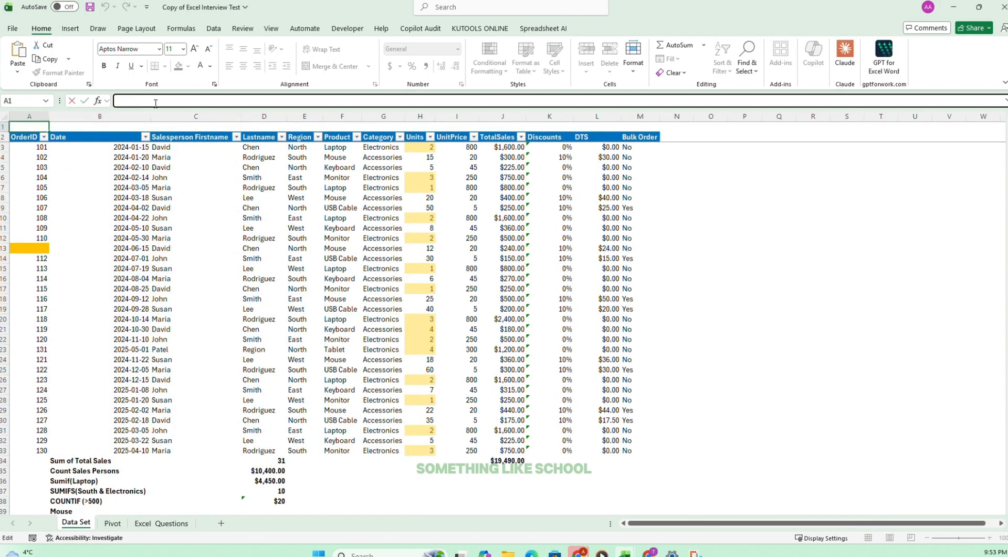
pyautogui.hotkey('ctrl', 'v')
pyautogui.click(186, 226)
pyautogui.click(29, 127)
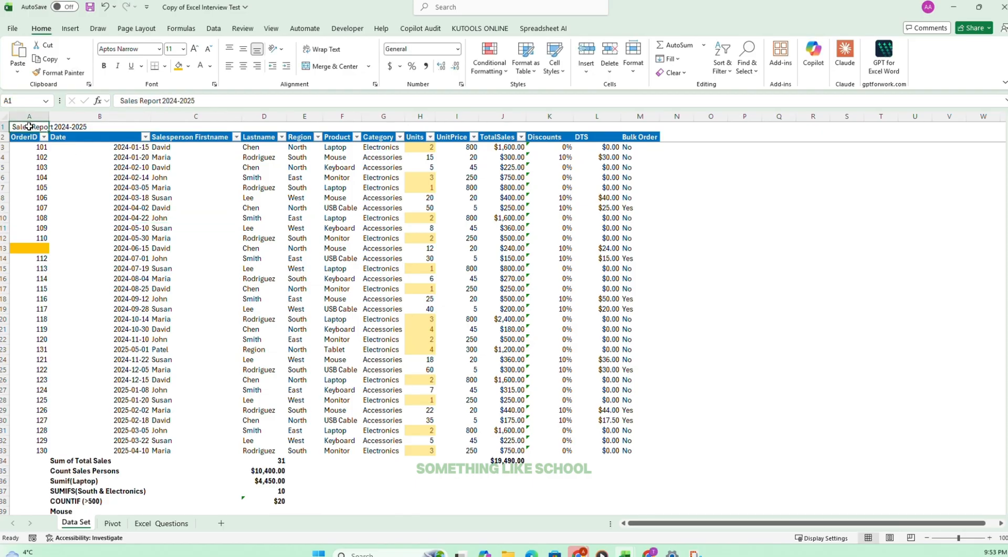
pyautogui.hotkey('ctrl', 'b')
# Recheck task 24, then merge and center the title across A1:M1 on the Data Set sheet.
pyautogui.click(161, 523)
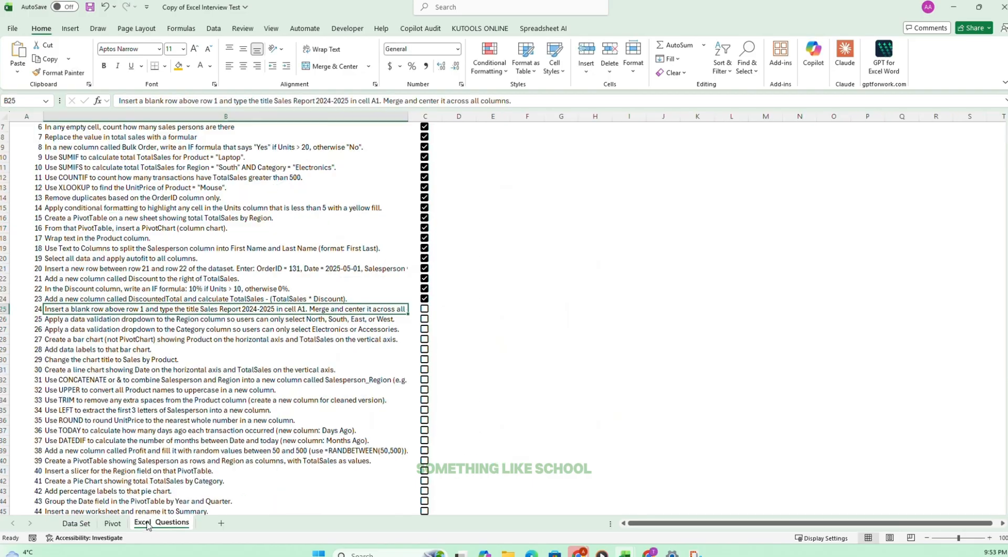
pyautogui.click(84, 523)
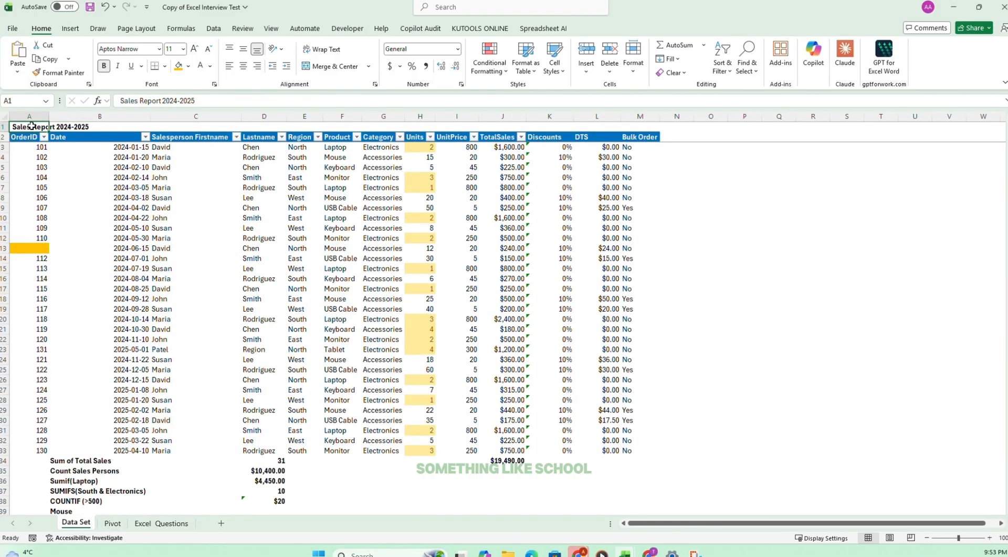
pyautogui.moveTo(31, 126); pyautogui.dragTo(640, 126)
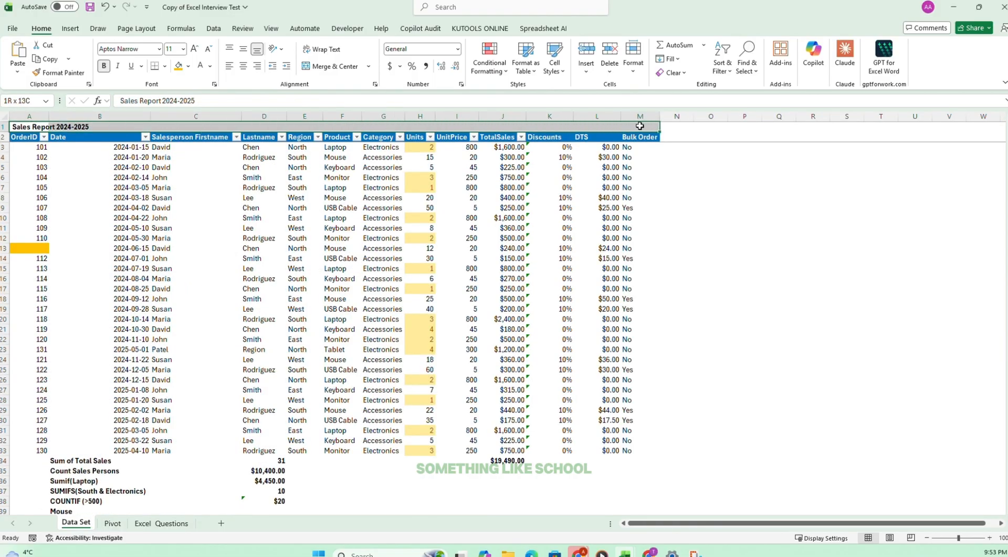
pyautogui.click(337, 66)
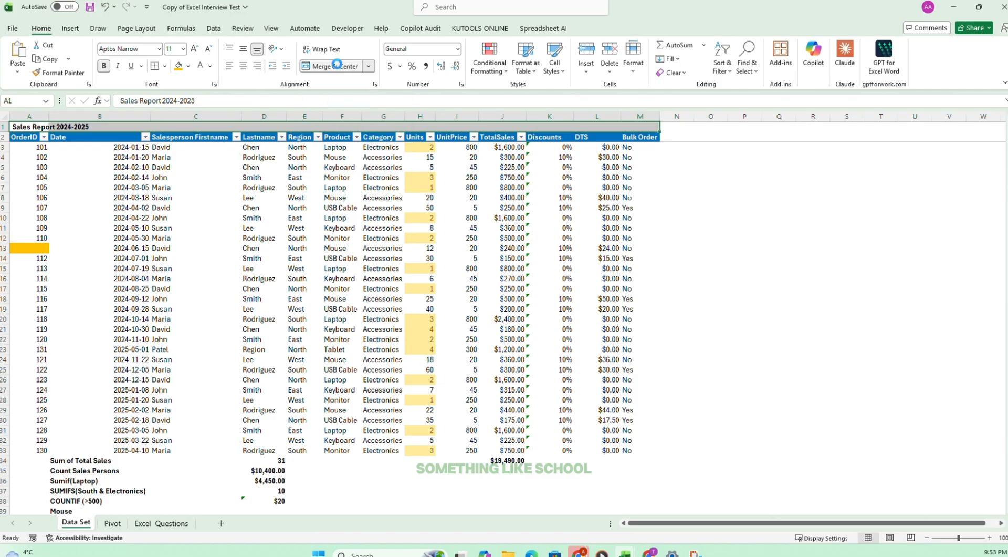
pyautogui.click(235, 290)
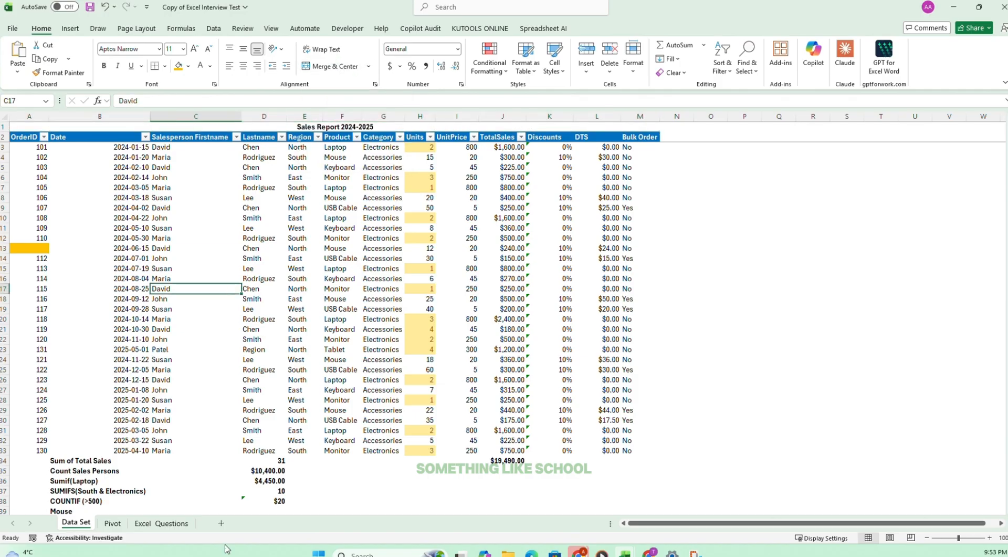
# Tick off task 24 on the Excel Questions sheet and read task 25 about the Region dropdown.
pyautogui.click(173, 522)
pyautogui.click(424, 308)
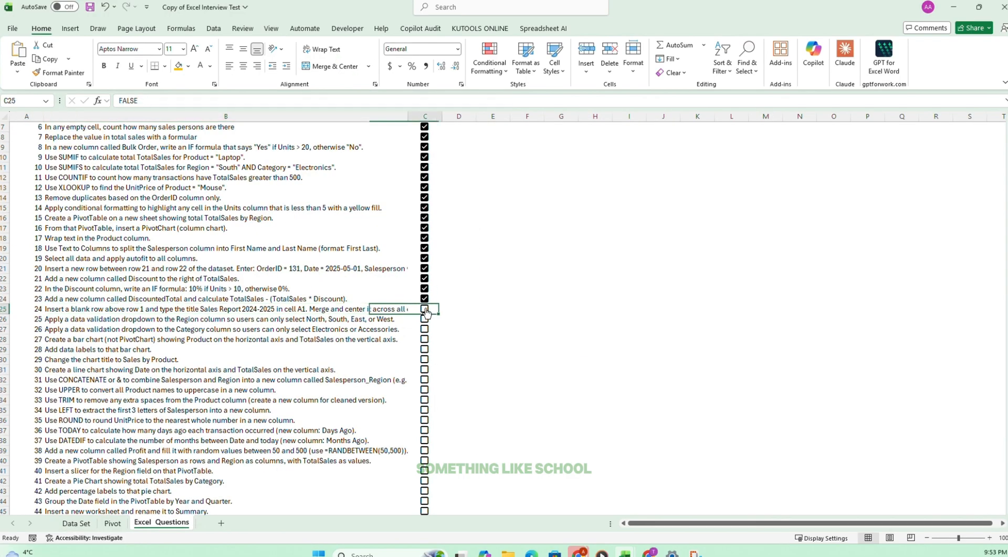
pyautogui.scroll(-4, 230, 387)
pyautogui.scroll(2, 229, 350)
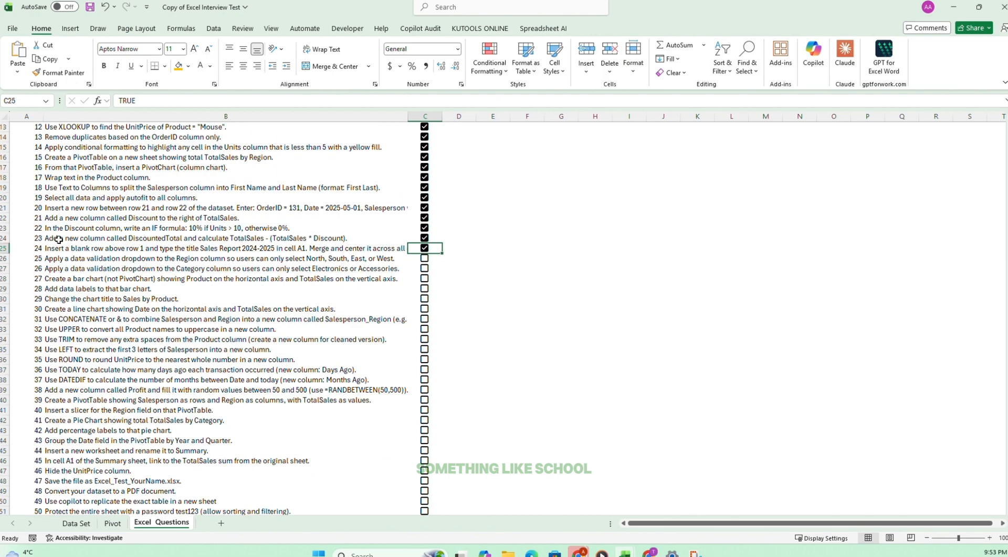
pyautogui.click(77, 256)
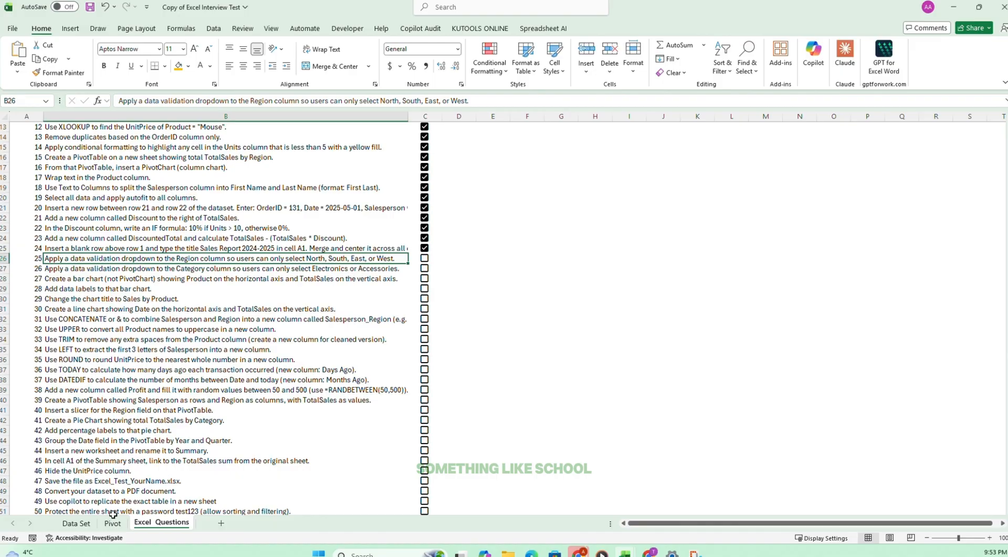
# Add a list data validation to the Region cells E3:E33 on the Data Set sheet with source North, South, East, West.
pyautogui.click(87, 523)
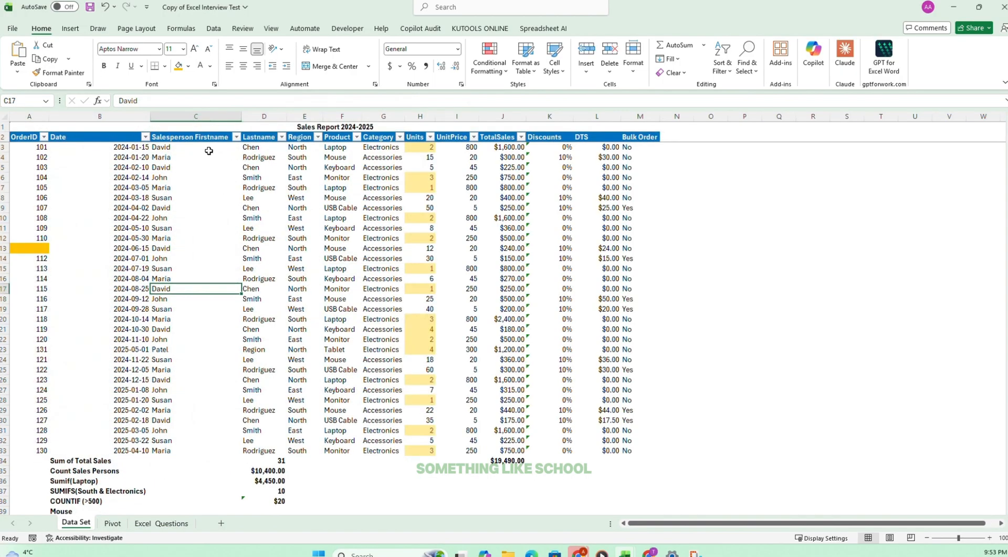
pyautogui.moveTo(305, 148); pyautogui.dragTo(312, 452)
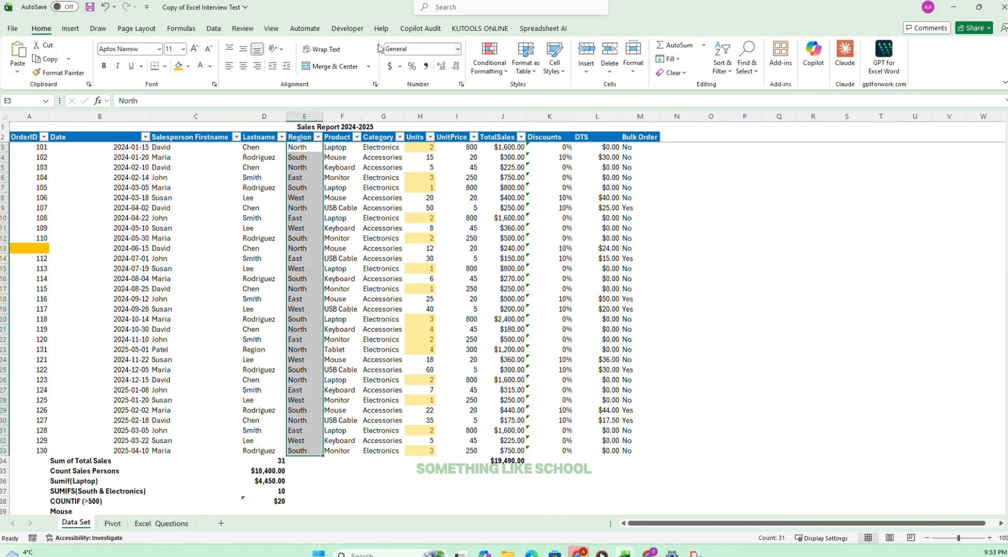
pyautogui.click(214, 29)
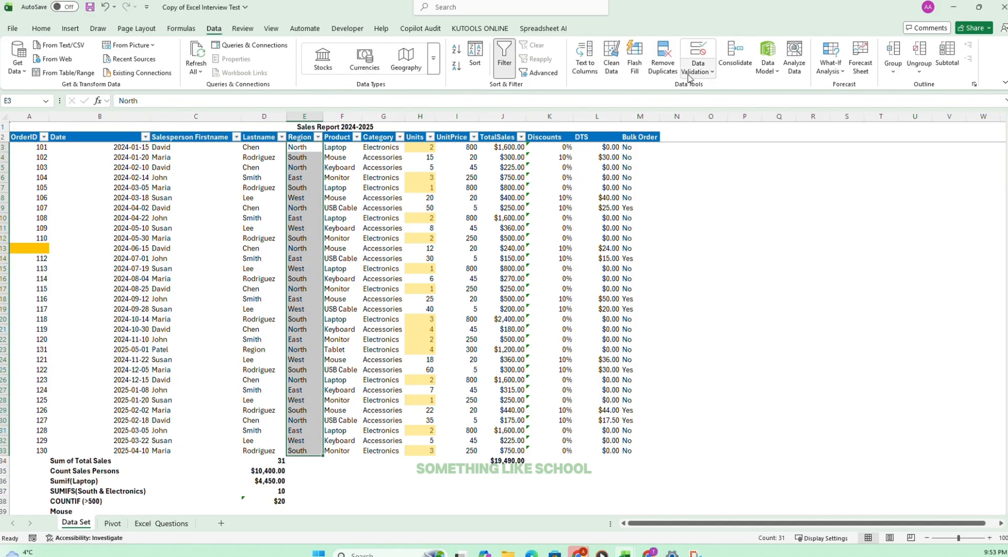
pyautogui.click(698, 67)
pyautogui.click(715, 88)
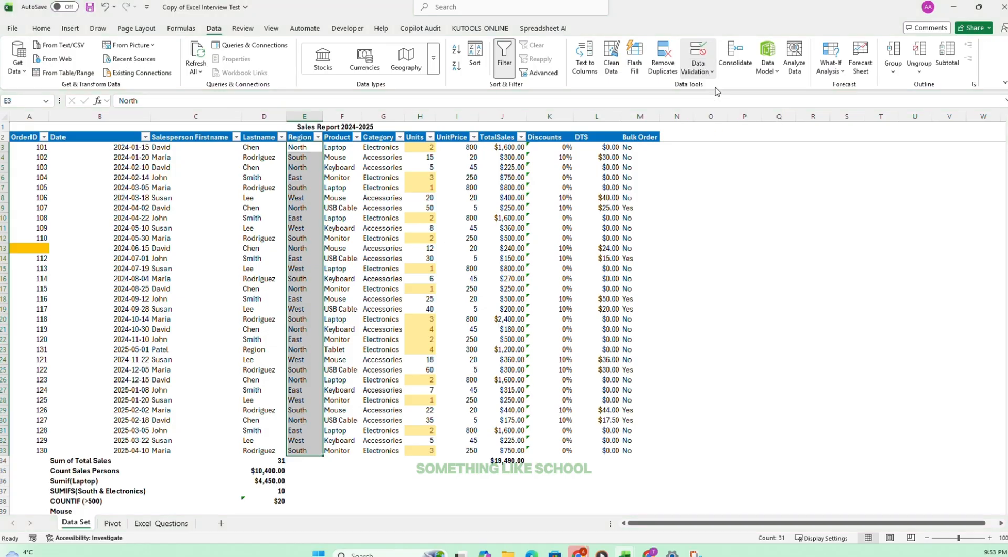
pyautogui.click(406, 105)
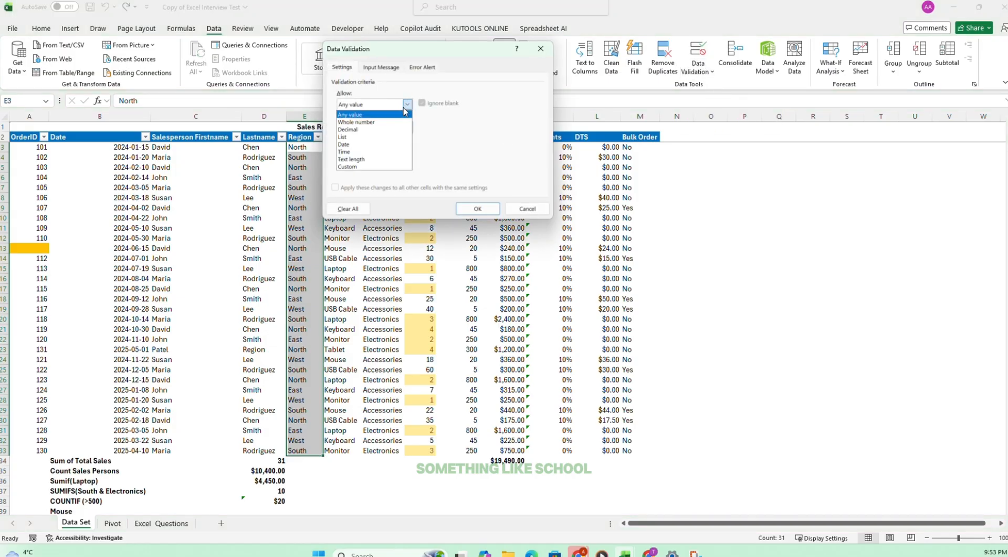
pyautogui.click(354, 138)
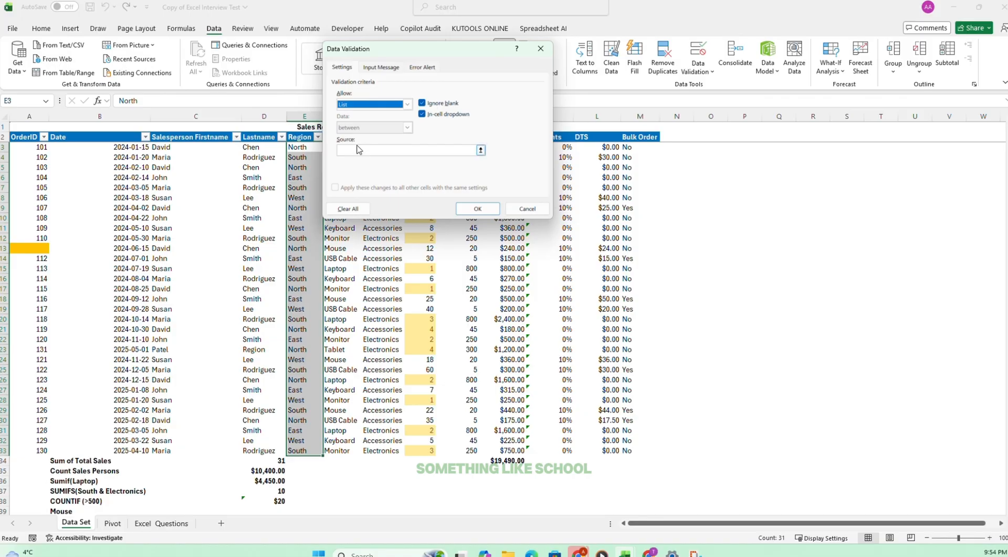
pyautogui.click(360, 150)
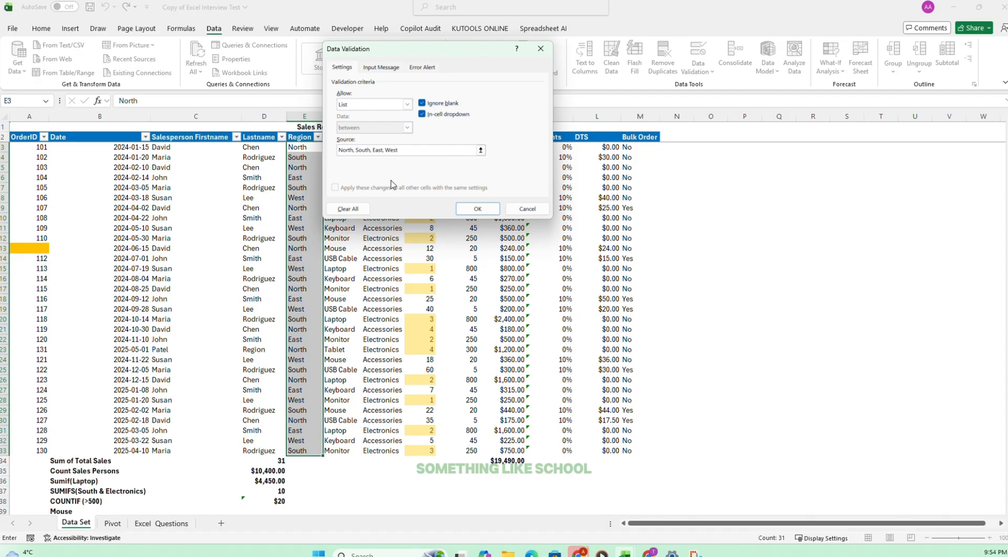
pyautogui.click(484, 209)
# Test the Region dropdown in E6, ending on East, and inspect the options offered in E13.
pyautogui.click(300, 177)
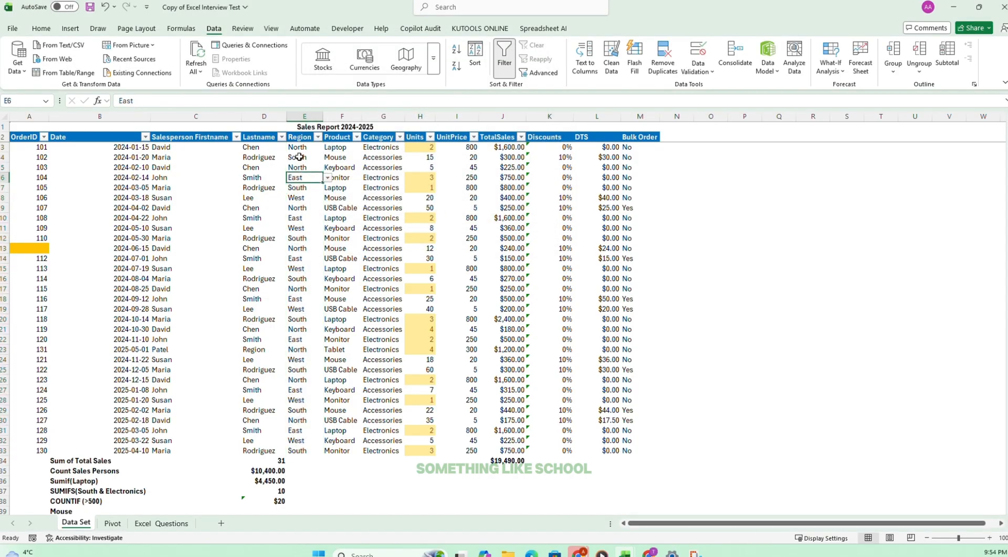
pyautogui.click(326, 180)
pyautogui.click(298, 197)
pyautogui.click(327, 179)
pyautogui.click(296, 205)
pyautogui.click(307, 249)
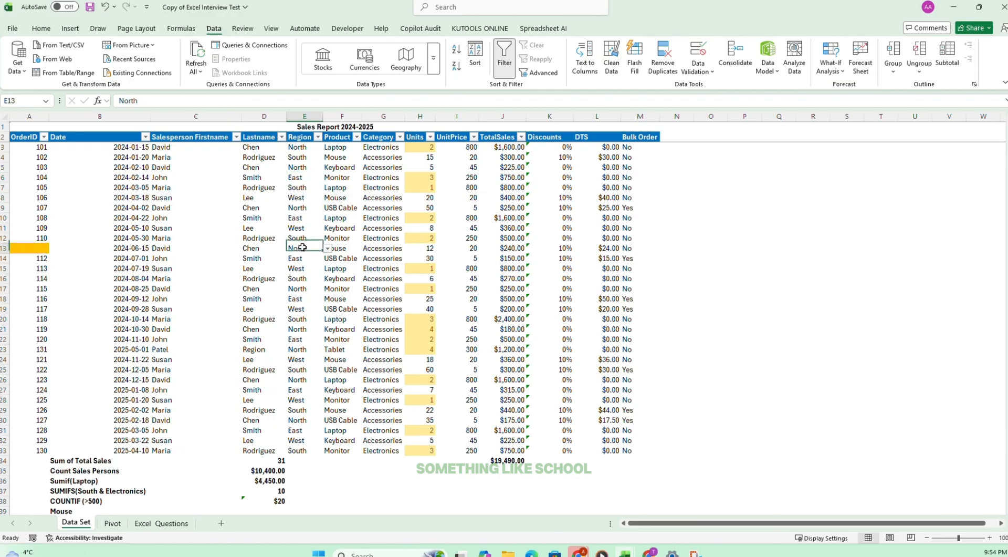
pyautogui.click(328, 249)
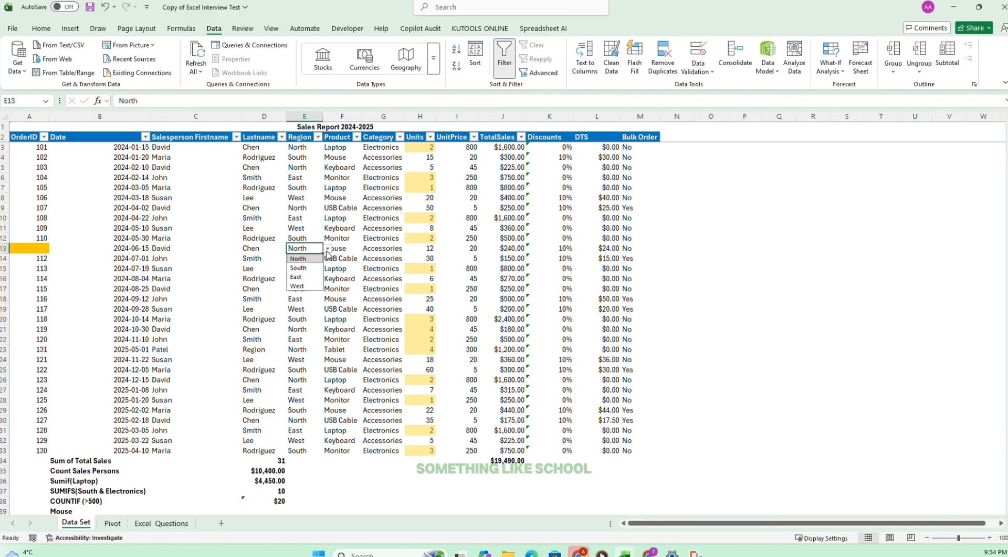
pyautogui.click(292, 432)
# Tick off task 25 on the Excel Questions sheet and read task 26 about the Category dropdown.
pyautogui.click(167, 523)
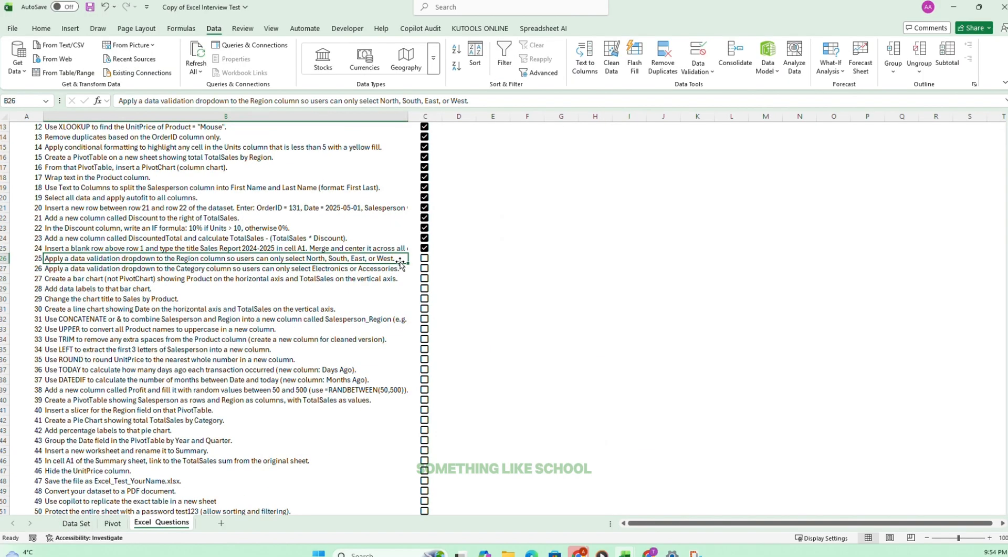
pyautogui.click(424, 258)
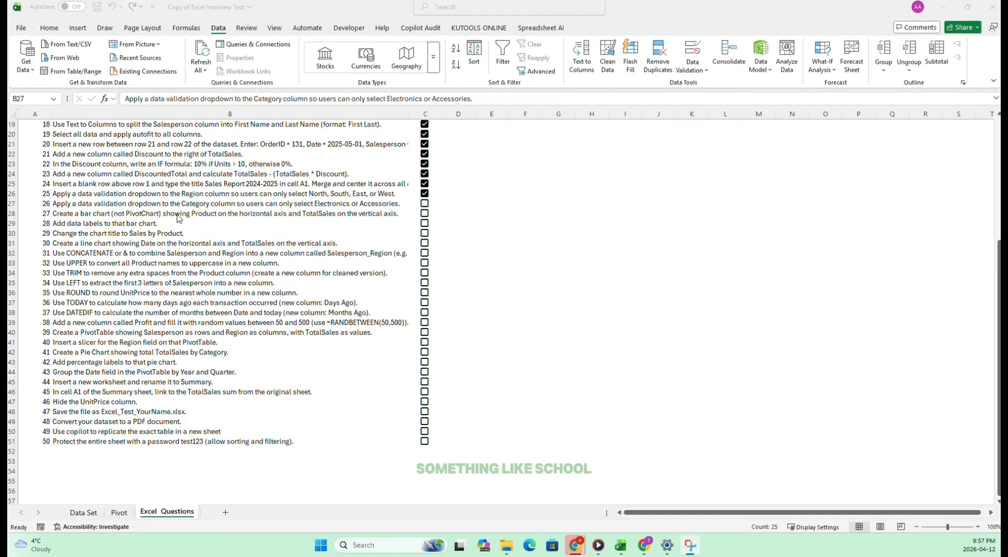
pyautogui.hotkey('ctrl', 'shift', 'Down')
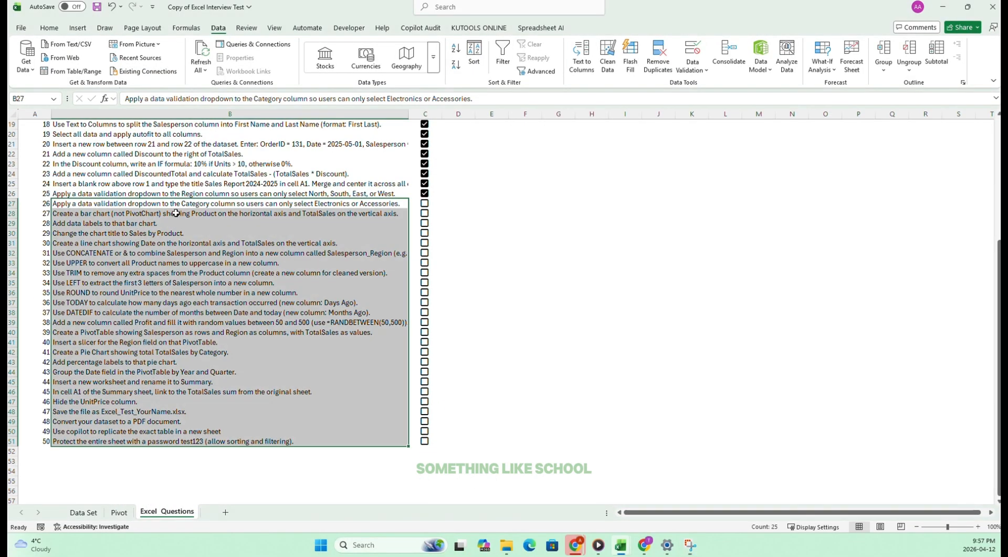
pyautogui.click(176, 222)
pyautogui.click(113, 202)
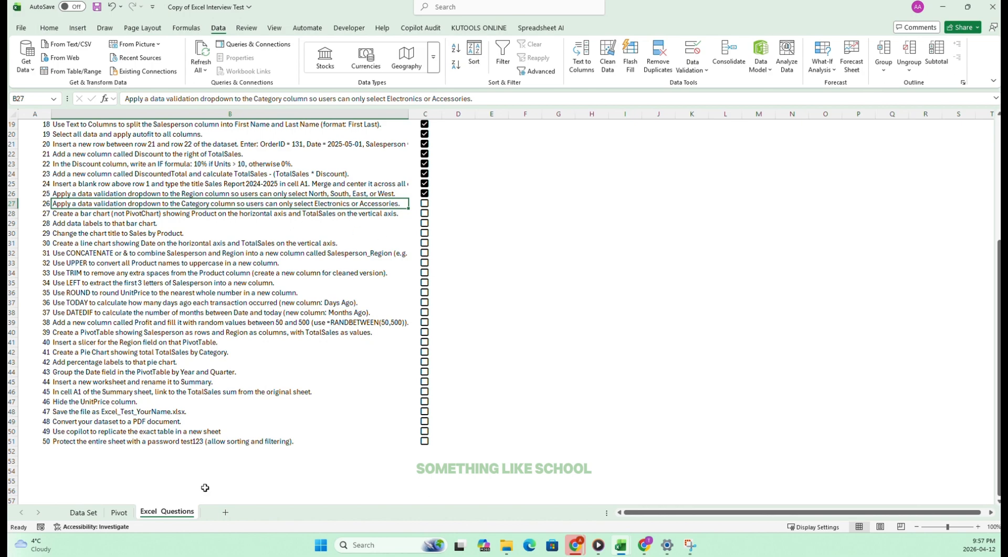
# Add a new worksheet and name it BackendElectronics.
pyautogui.click(225, 512)
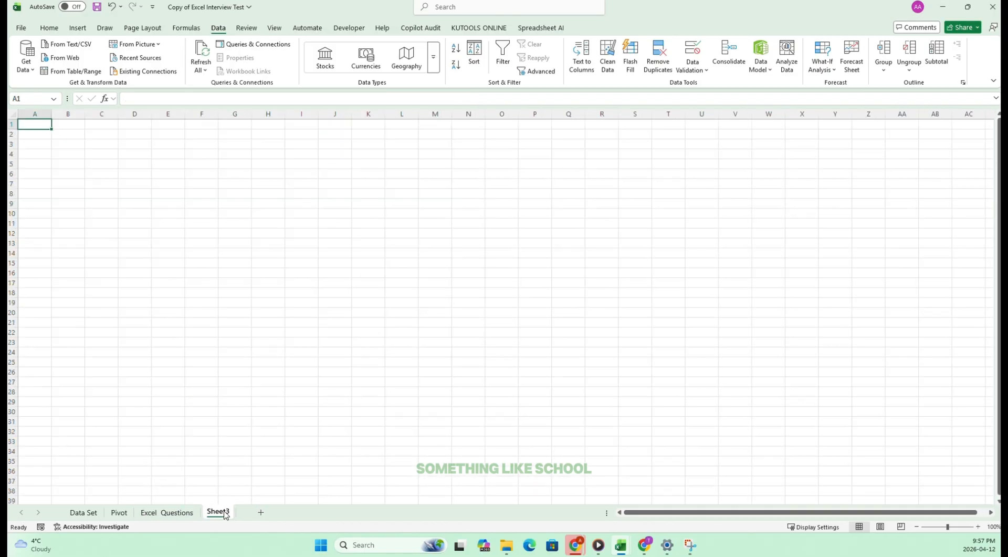
pyautogui.doubleClick(218, 512)
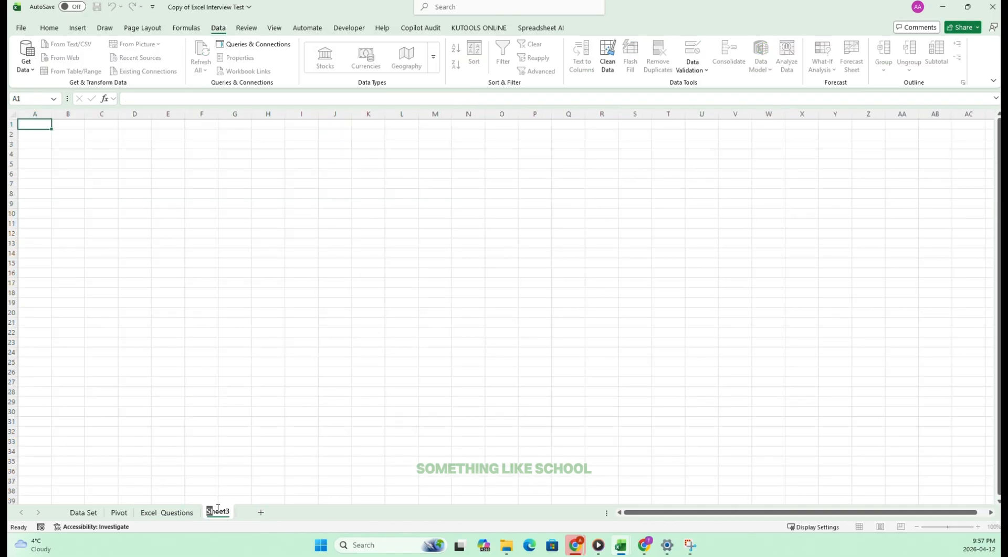
pyautogui.write('BackendElectronics')
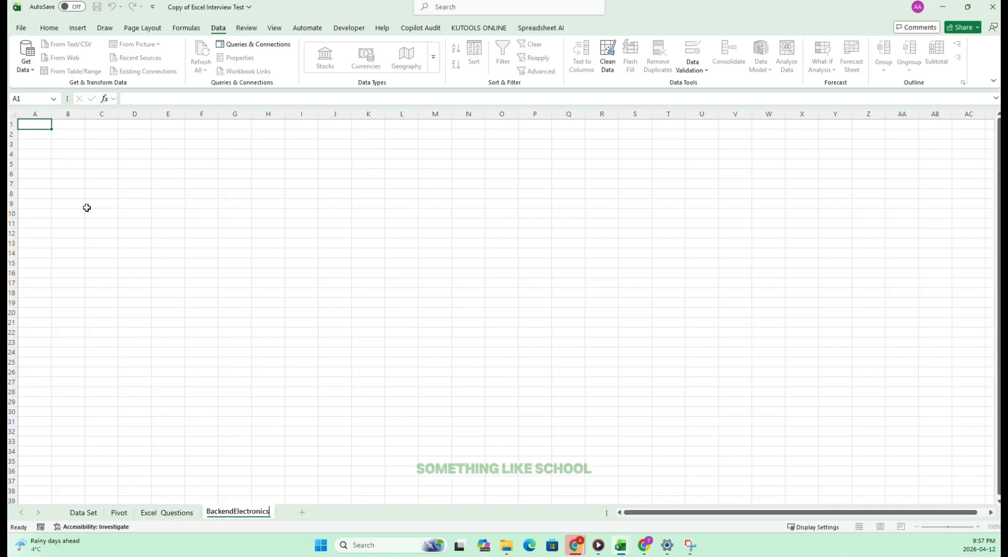
pyautogui.click(98, 203)
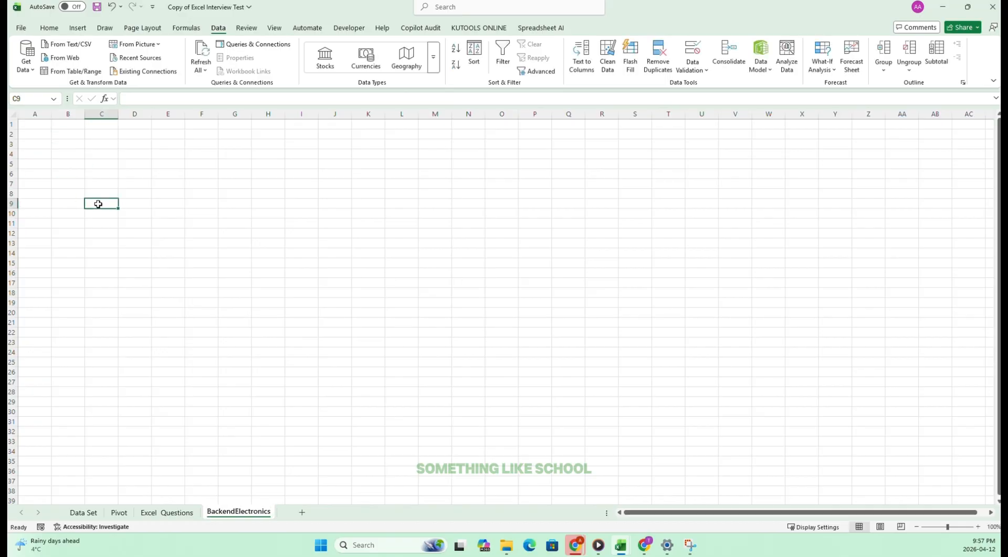
# Shorten the name of the new worksheet to Backend.
pyautogui.doubleClick(239, 511)
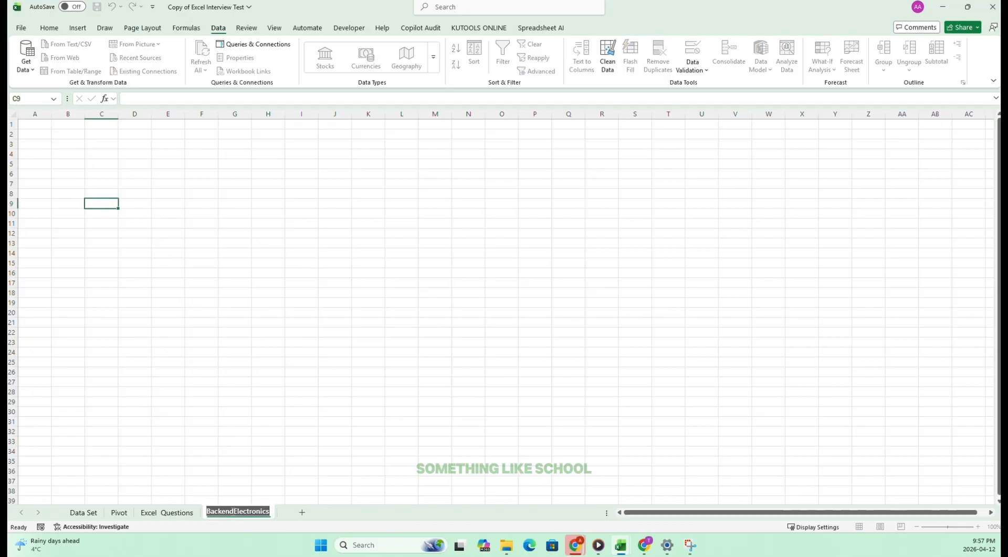
pyautogui.moveTo(234, 511); pyautogui.dragTo(306, 517)
pyautogui.press('BackSpace')
pyautogui.click(134, 303)
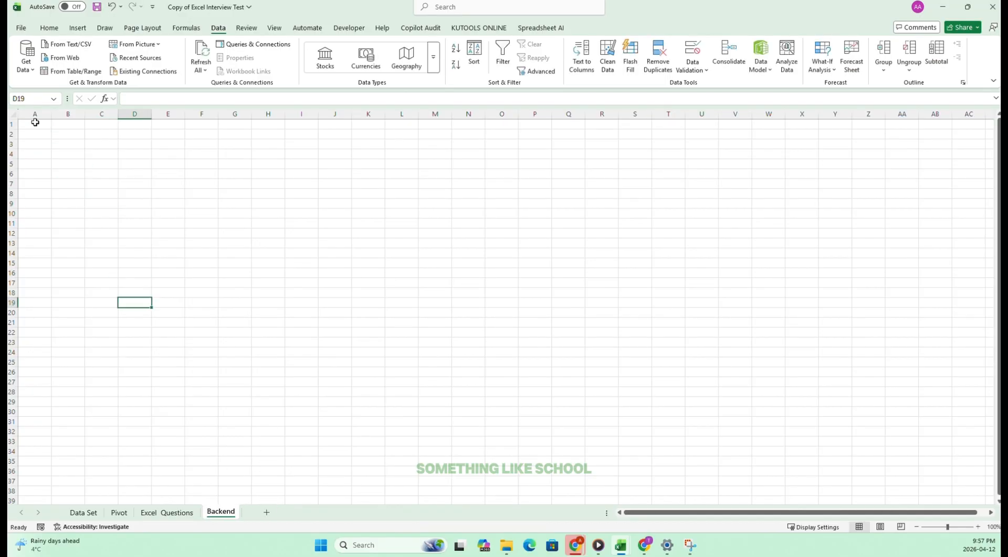
# Enter Electronics in cell A1 of the Backend sheet.
pyautogui.doubleClick(42, 125)
pyautogui.write('E')
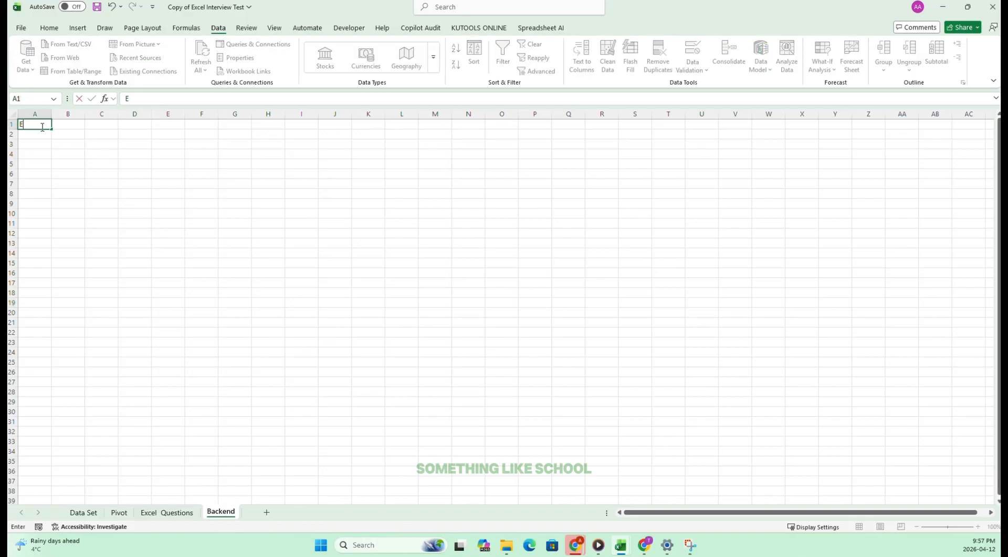
pyautogui.write('lectronics')
pyautogui.press('Return')
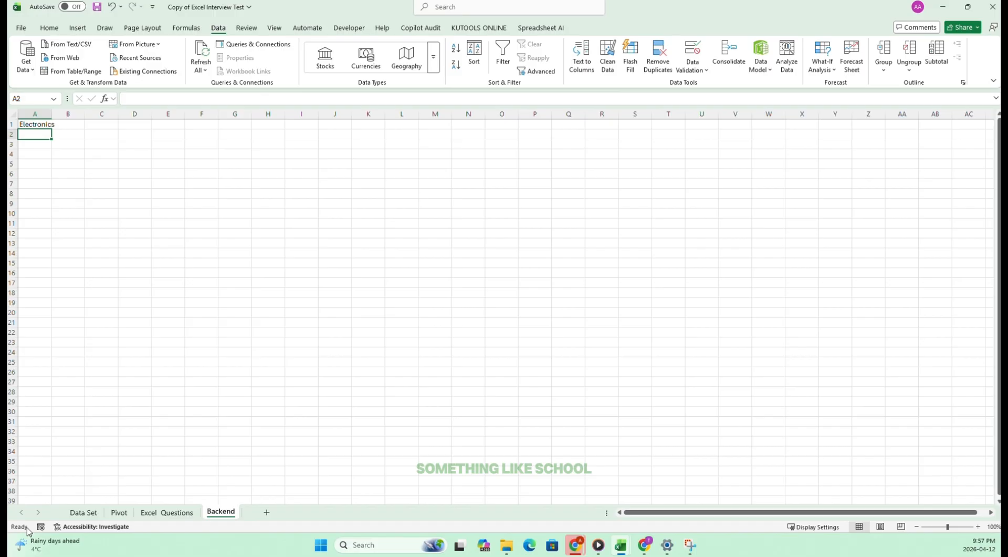
# Copy the word Accessories from the task 26 text on Excel Questions into A2 of the Backend sheet.
pyautogui.click(82, 512)
pyautogui.click(184, 514)
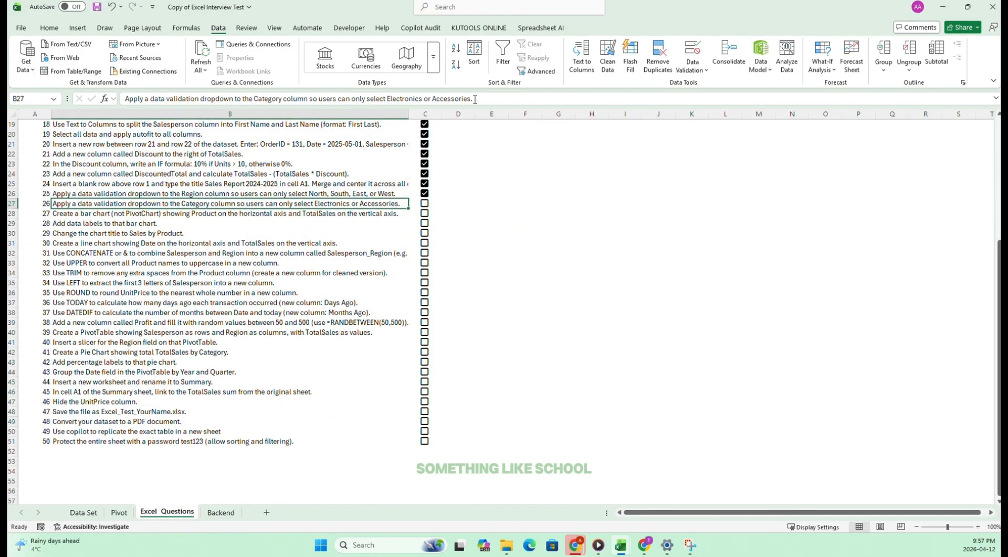
pyautogui.moveTo(475, 99); pyautogui.dragTo(432, 99)
pyautogui.hotkey('ctrl', 'c')
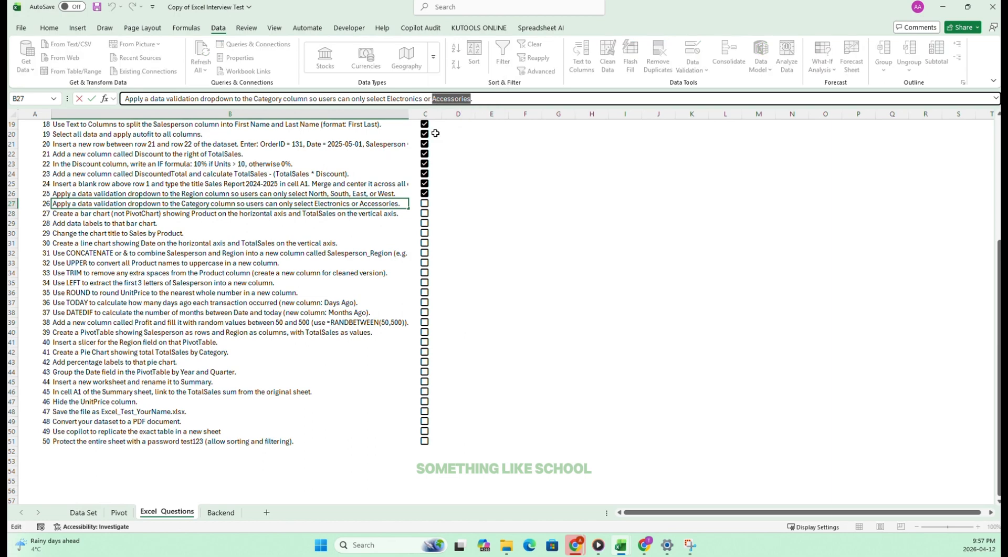
pyautogui.click(268, 410)
pyautogui.click(217, 513)
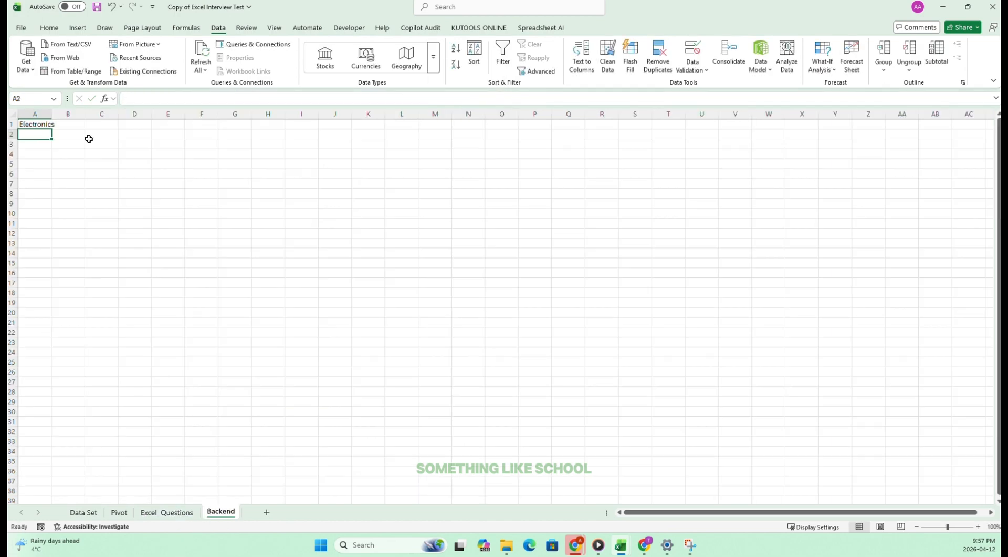
pyautogui.hotkey('ctrl', 'v')
pyautogui.click(109, 176)
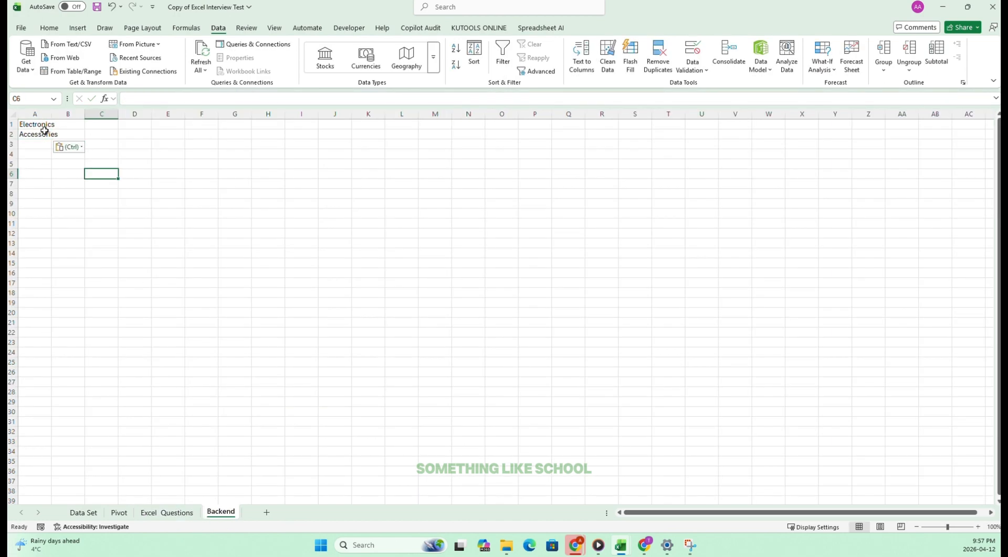
# Add a list data validation to the Category cells G3:G33 on the Data Set sheet, using =Backend!$A$1:$A$2 as the source.
pyautogui.click(119, 512)
pyautogui.click(85, 512)
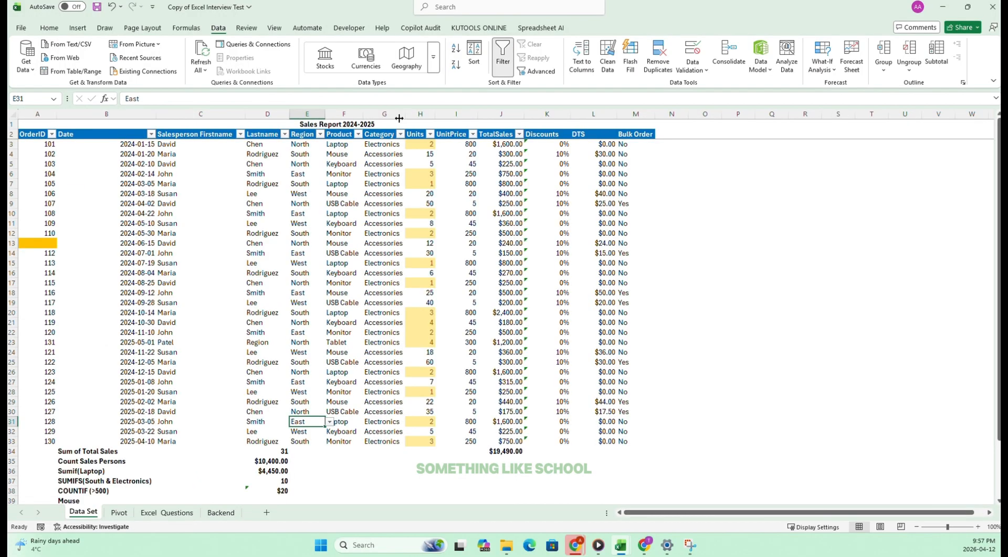
pyautogui.moveTo(372, 146); pyautogui.dragTo(383, 443)
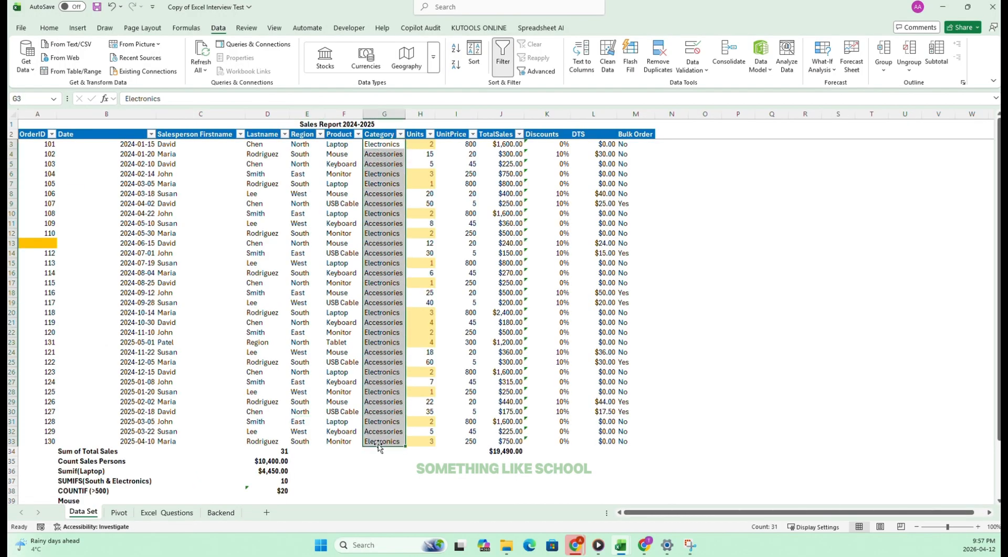
pyautogui.click(693, 67)
pyautogui.click(711, 87)
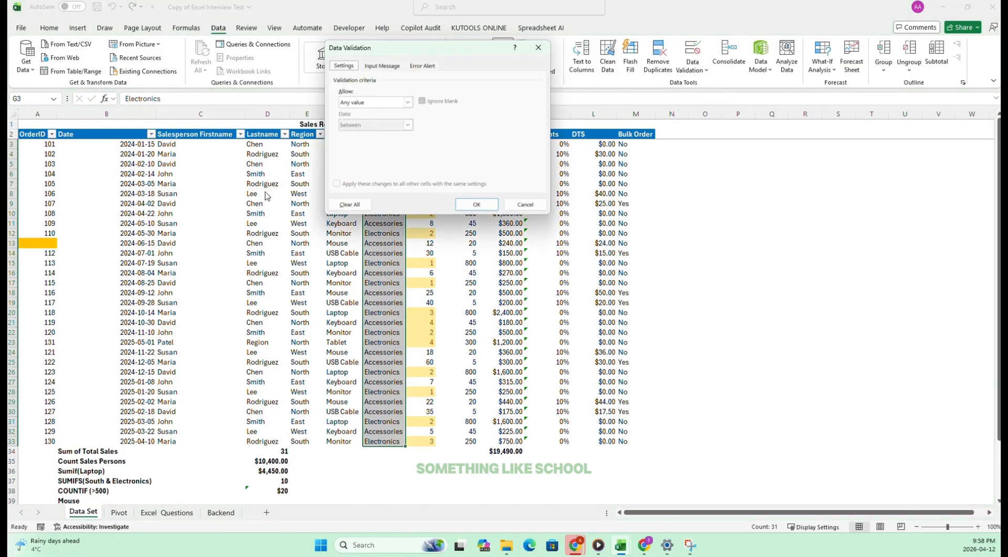
pyautogui.click(407, 102)
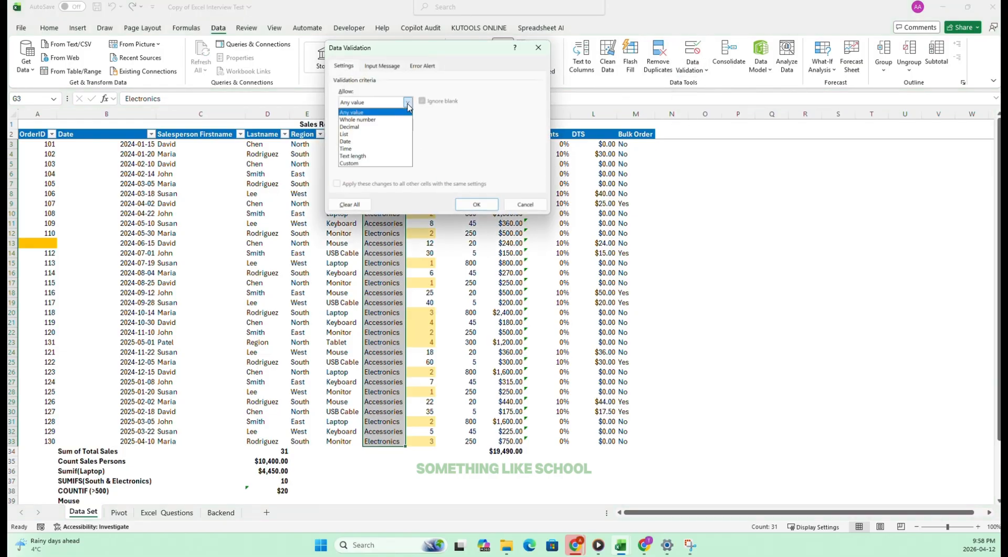
pyautogui.click(353, 134)
pyautogui.click(391, 149)
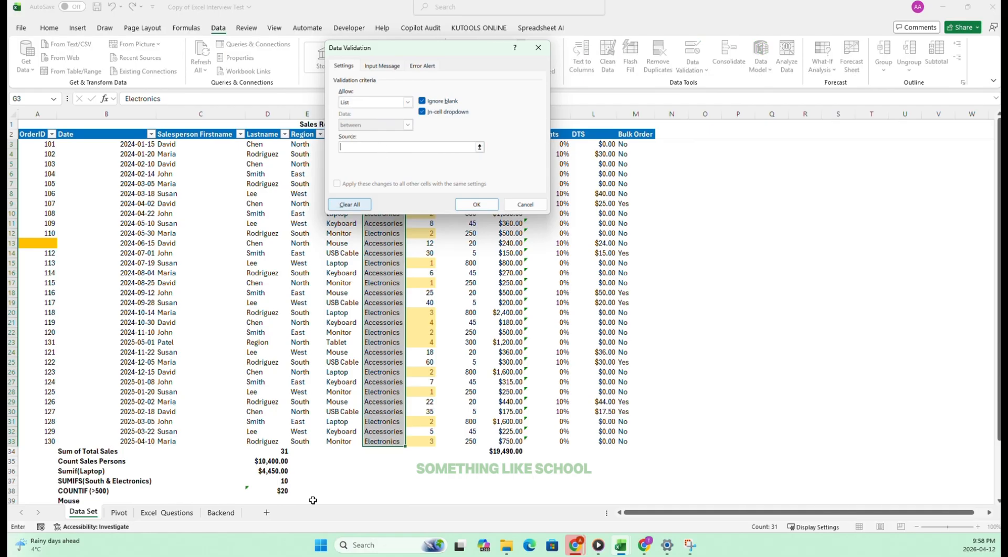
pyautogui.click(236, 513)
pyautogui.moveTo(35, 124); pyautogui.dragTo(37, 134)
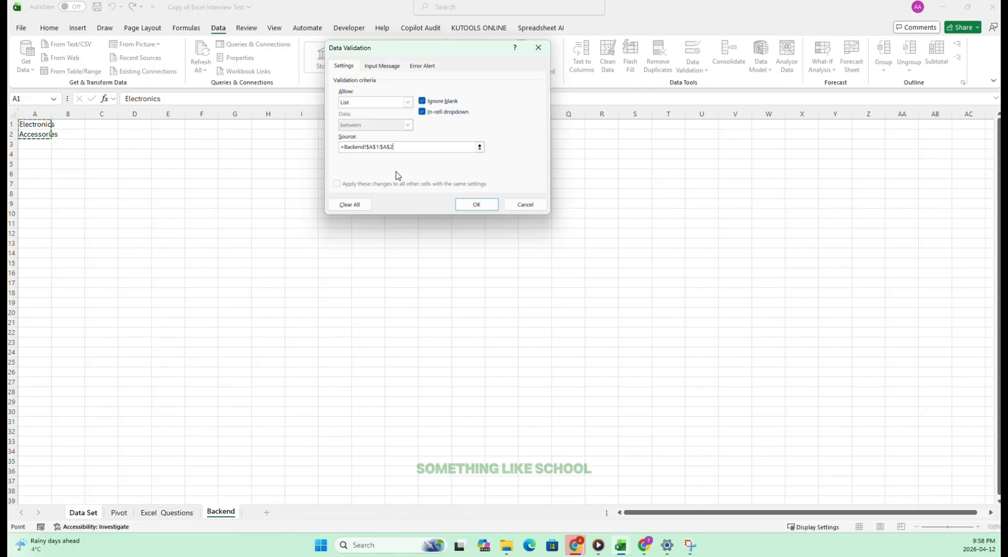
pyautogui.click(474, 207)
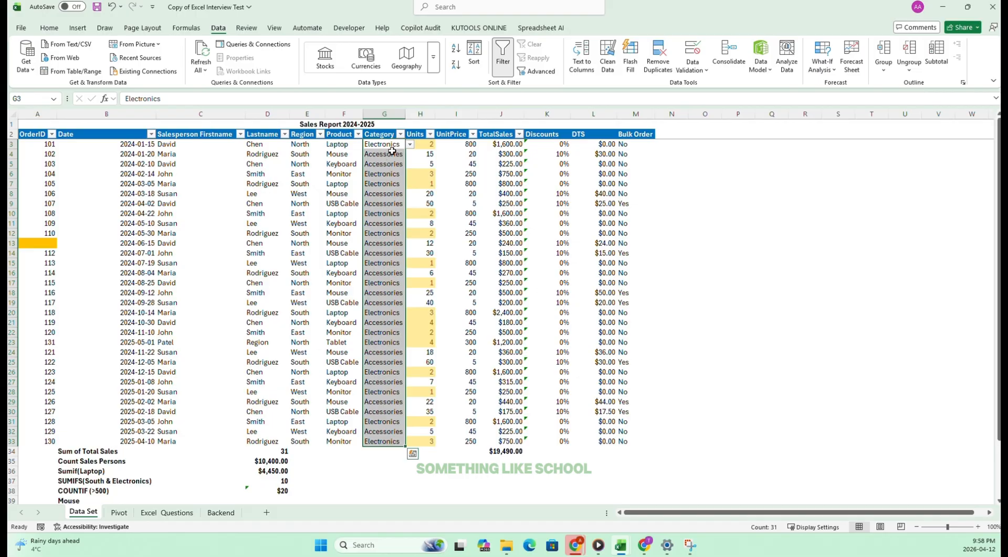
# Check the Category dropdown choices in cell G7 of the Data Set sheet and tick off task 26 on Excel Questions.
pyautogui.click(388, 184)
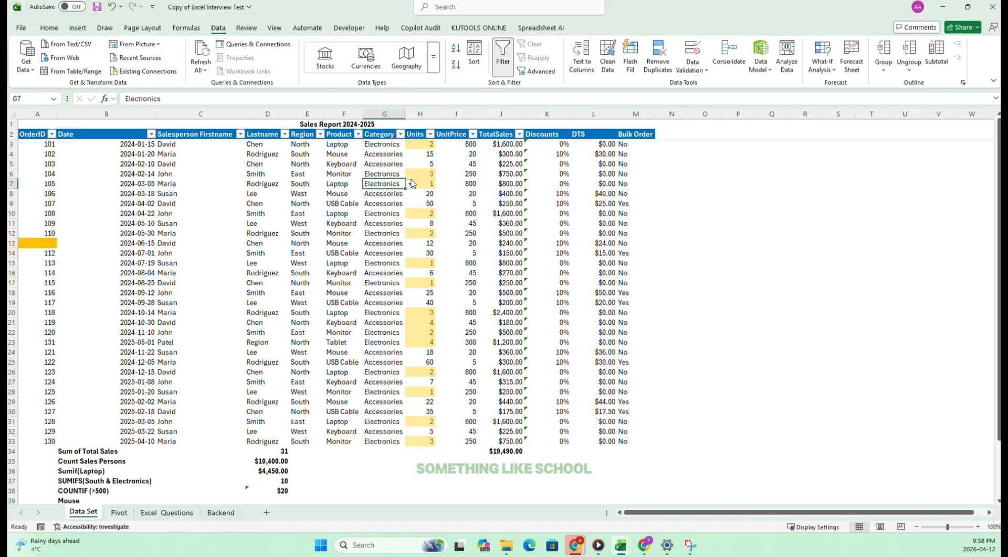
pyautogui.click(409, 183)
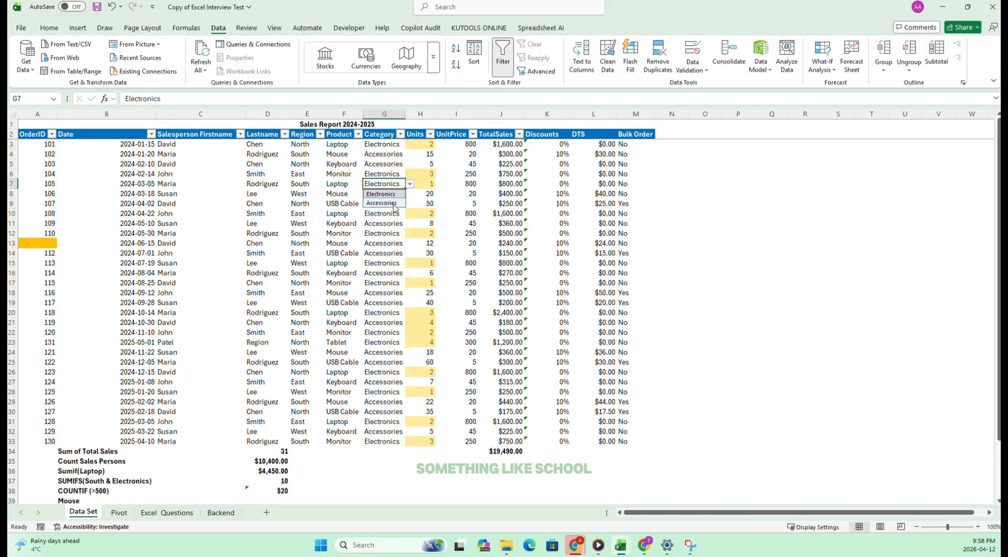
pyautogui.click(383, 283)
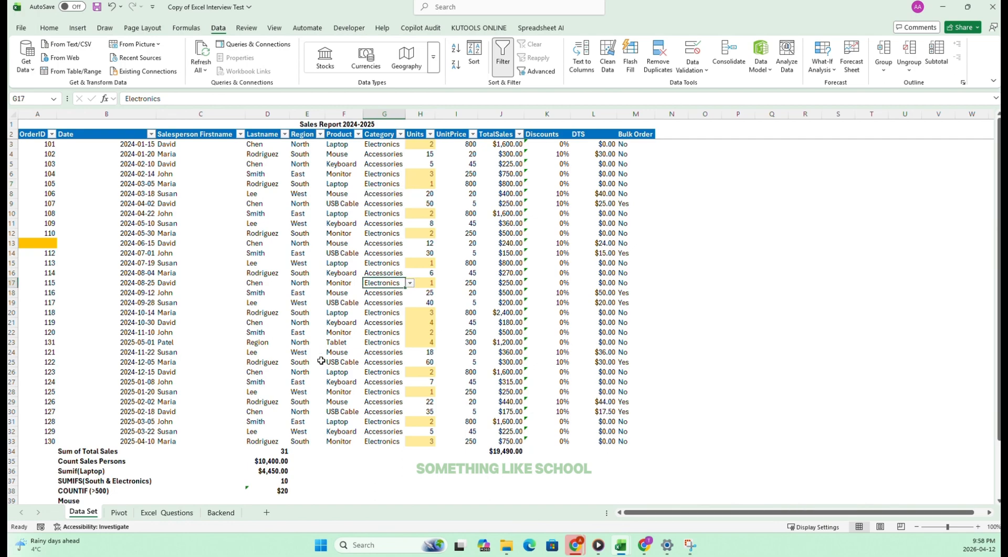
pyautogui.click(167, 512)
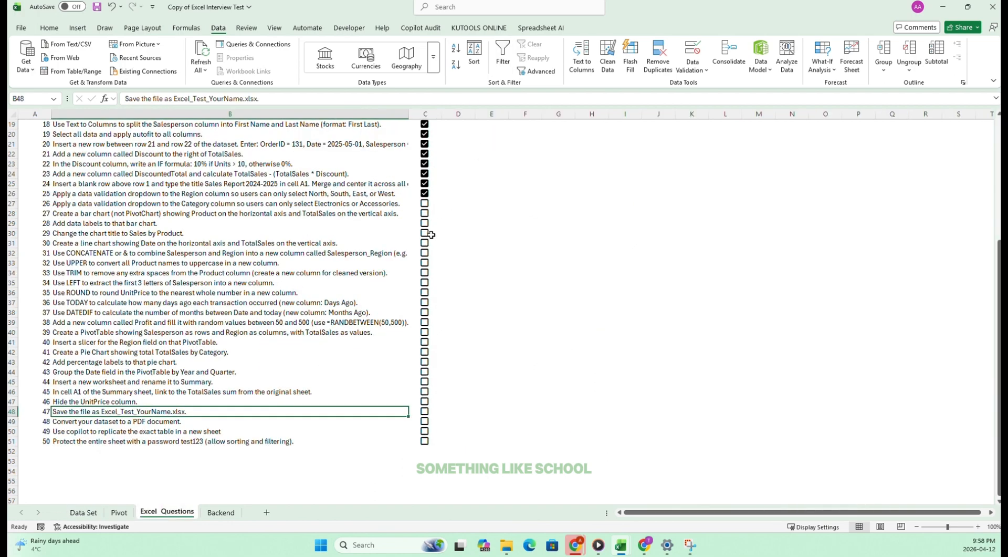
pyautogui.click(425, 204)
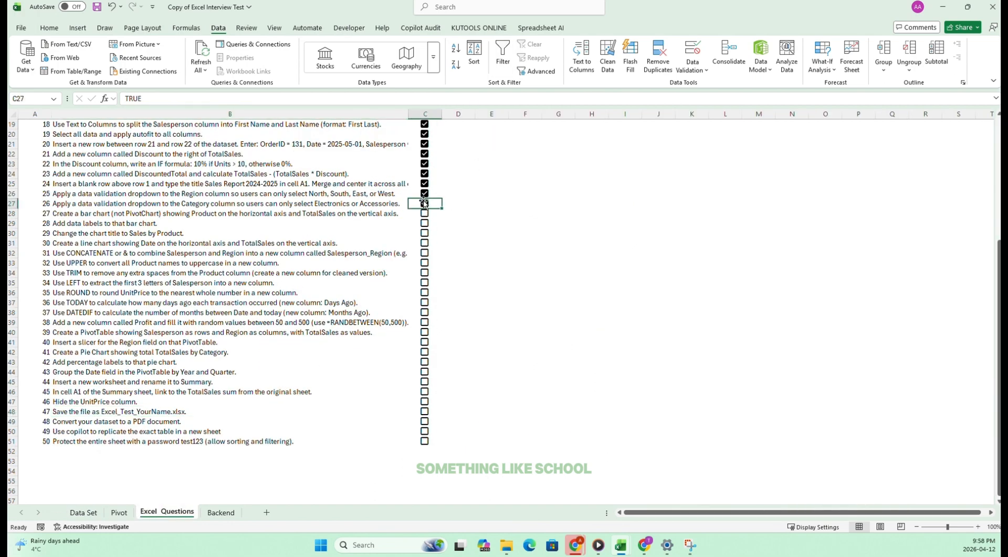
# Hide the Backend worksheet and read the task 27 bar chart instructions on Excel Questions.
pyautogui.rightClick(219, 514)
pyautogui.click(256, 460)
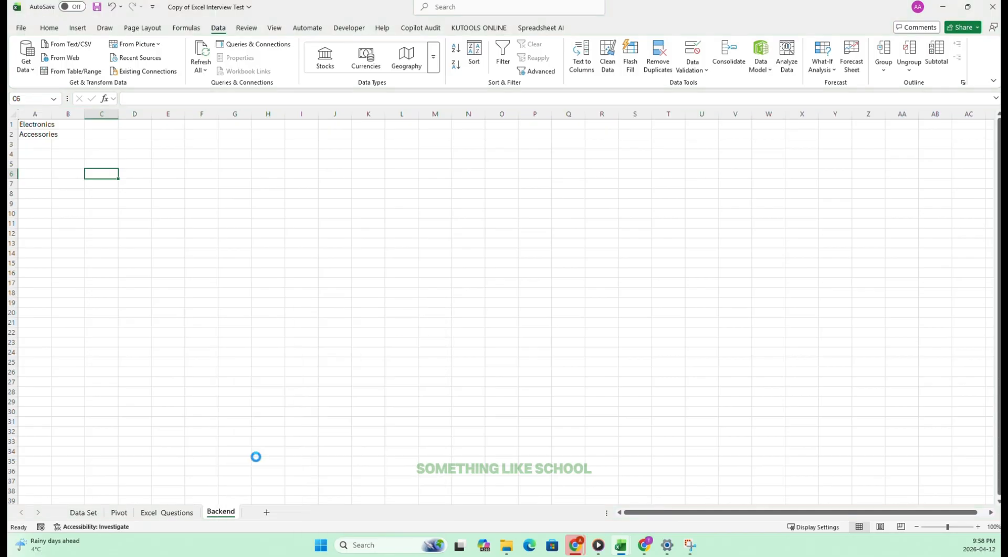
pyautogui.moveTo(150, 293); pyautogui.dragTo(144, 283)
pyautogui.moveTo(65, 216); pyautogui.dragTo(351, 215)
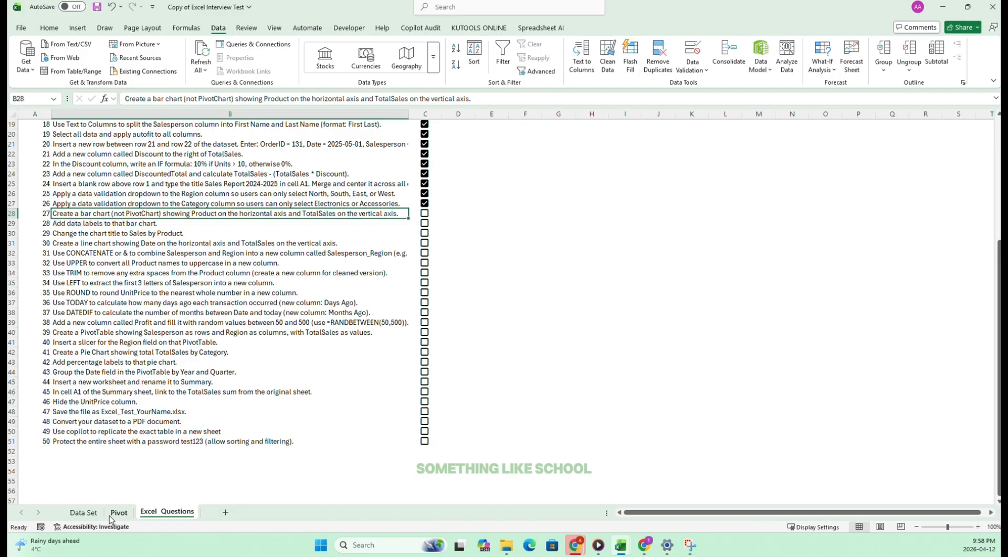
# Examine the Product column F2:F33 and the TotalSales column on the Data Set sheet as chart source data.
pyautogui.click(88, 512)
pyautogui.scroll(-3, 224, 236)
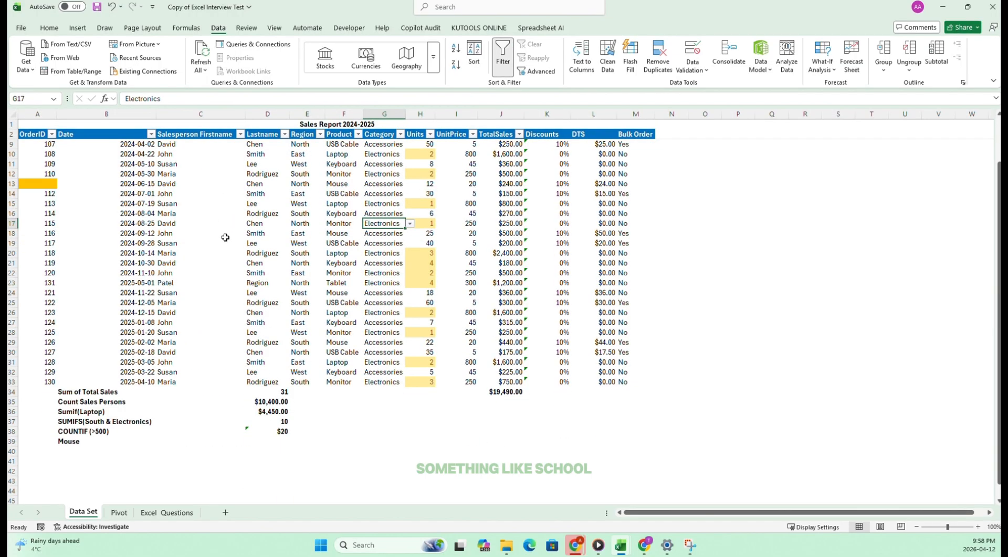
pyautogui.scroll(3, 223, 237)
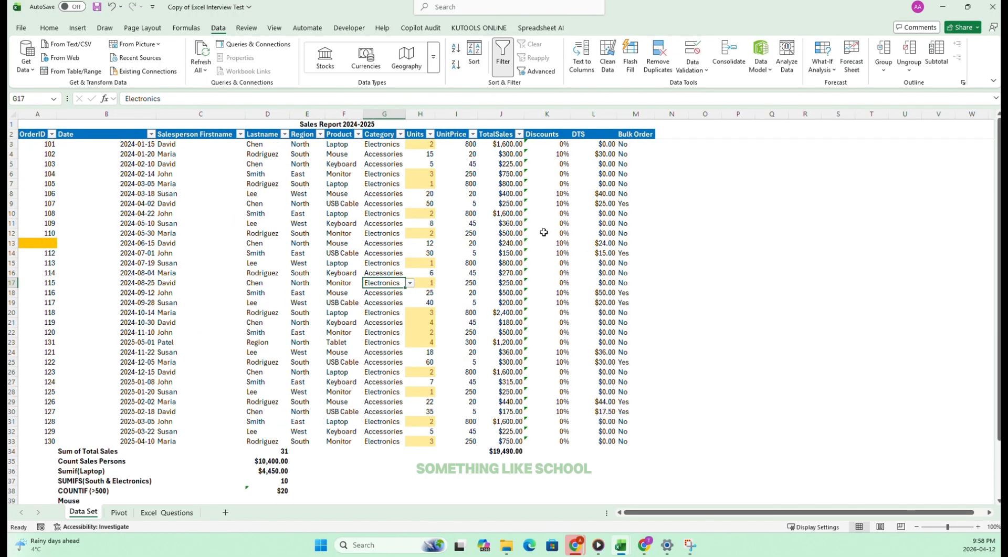
pyautogui.moveTo(337, 135); pyautogui.dragTo(359, 445)
pyautogui.scroll(-3, 415, 254)
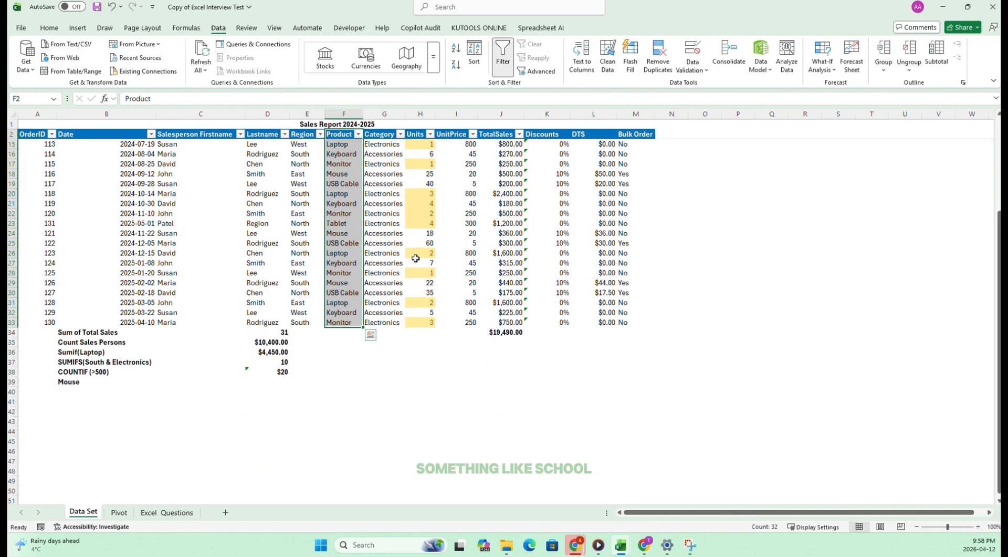
pyautogui.click(399, 392)
pyautogui.scroll(3, 497, 177)
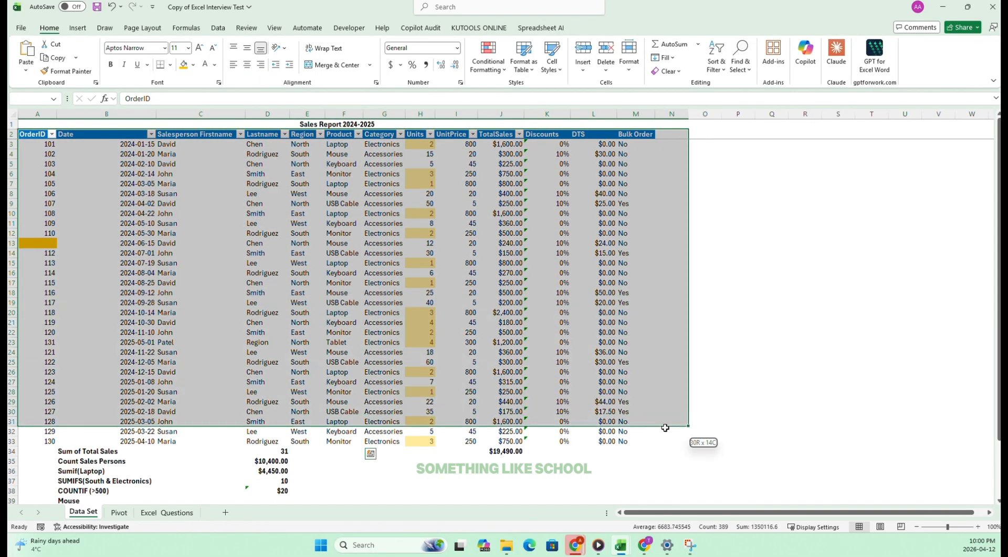
# Insert a PivotTable from the sales data A2:M33 at cell D42 of the existing Data Set worksheet.
pyautogui.moveTo(666, 425); pyautogui.dragTo(612, 442)
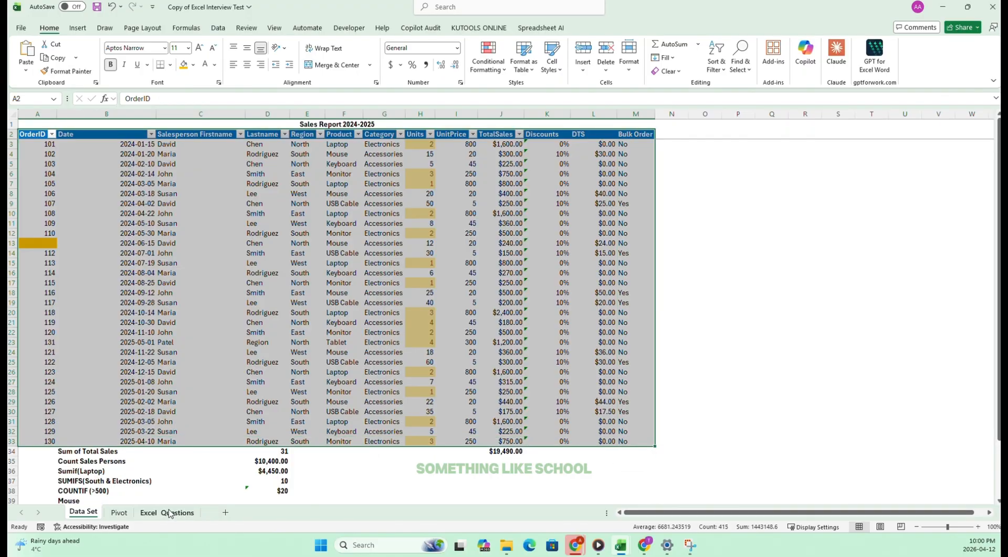
pyautogui.click(78, 28)
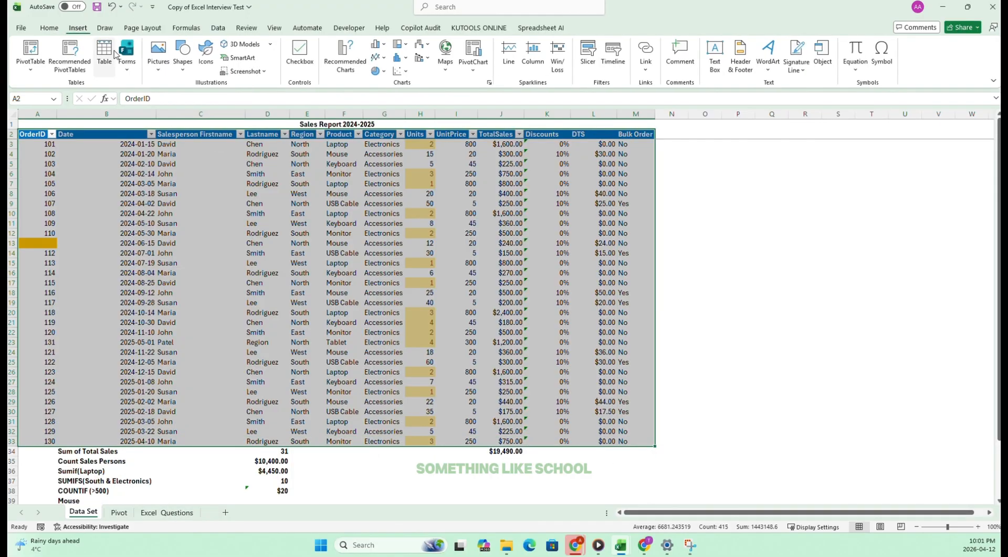
pyautogui.click(30, 53)
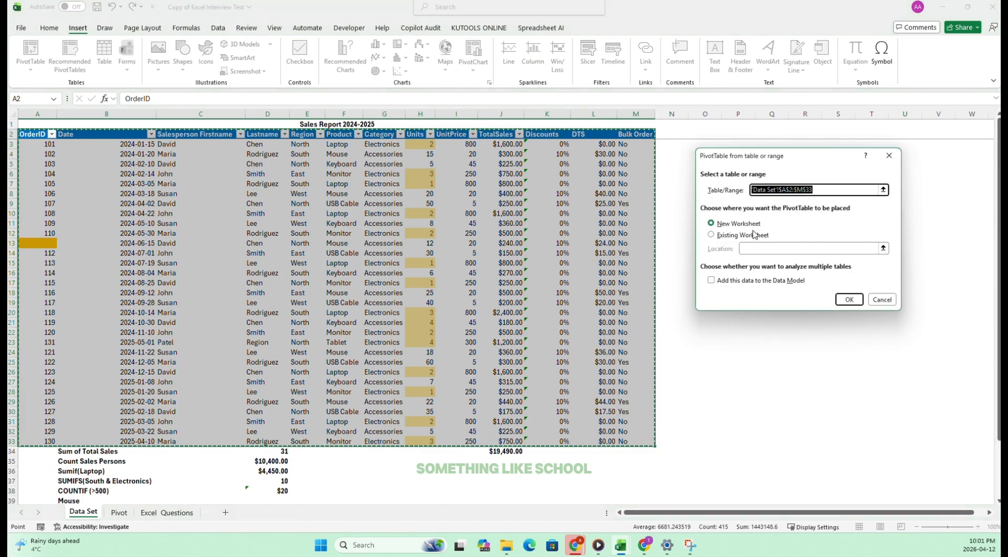
pyautogui.click(742, 250)
pyautogui.scroll(-7, 594, 354)
pyautogui.click(274, 322)
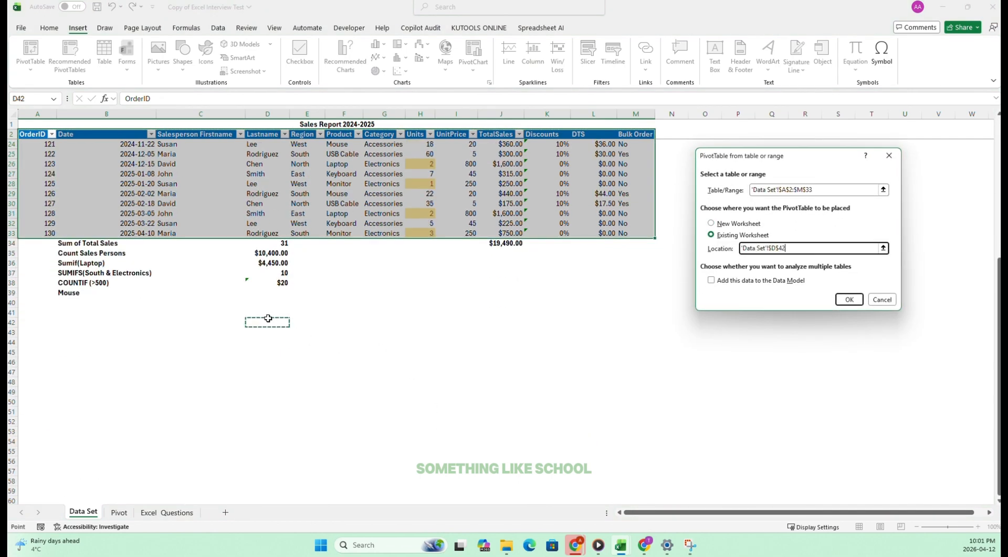
pyautogui.click(845, 301)
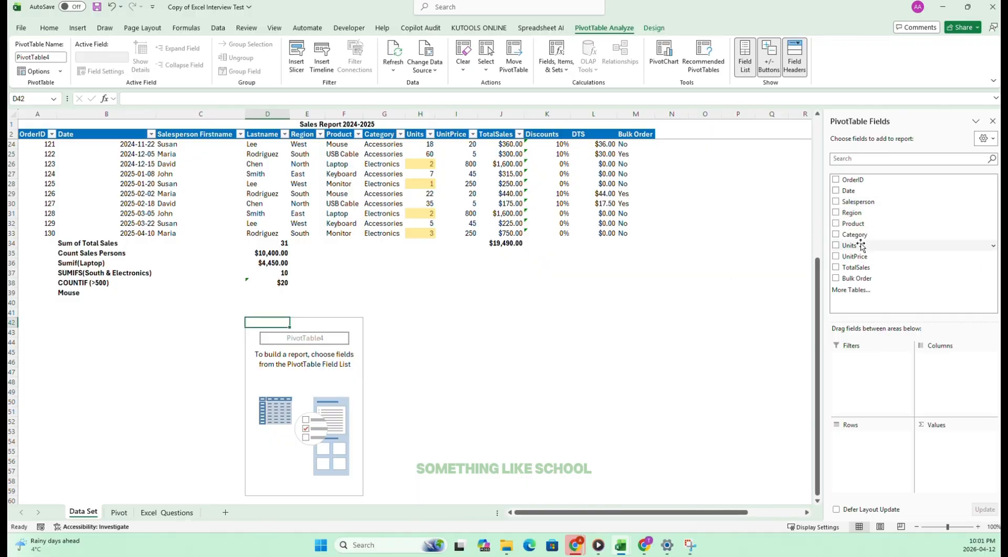
# Build the PivotTable with Product as rows and the sum of TotalSales as values.
pyautogui.click(836, 223)
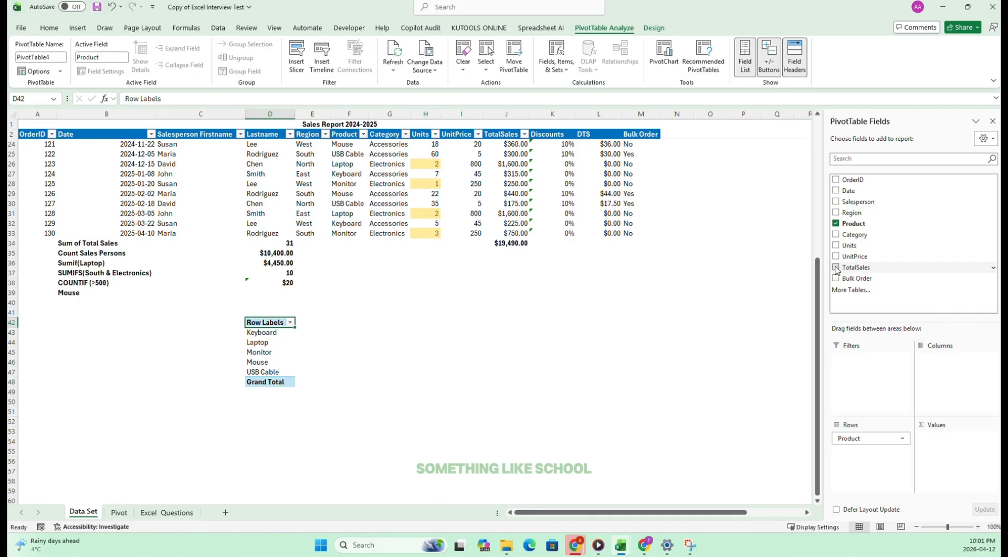
pyautogui.click(836, 268)
pyautogui.click(533, 386)
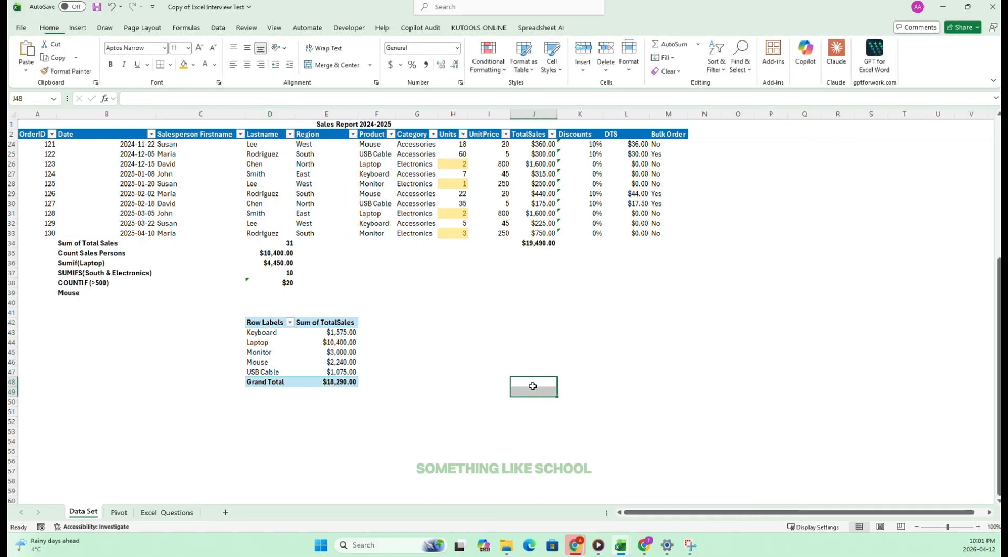
# Copy the PivotTable in D42:E48 and paste it as plain values starting at G42.
pyautogui.moveTo(259, 324); pyautogui.dragTo(336, 382)
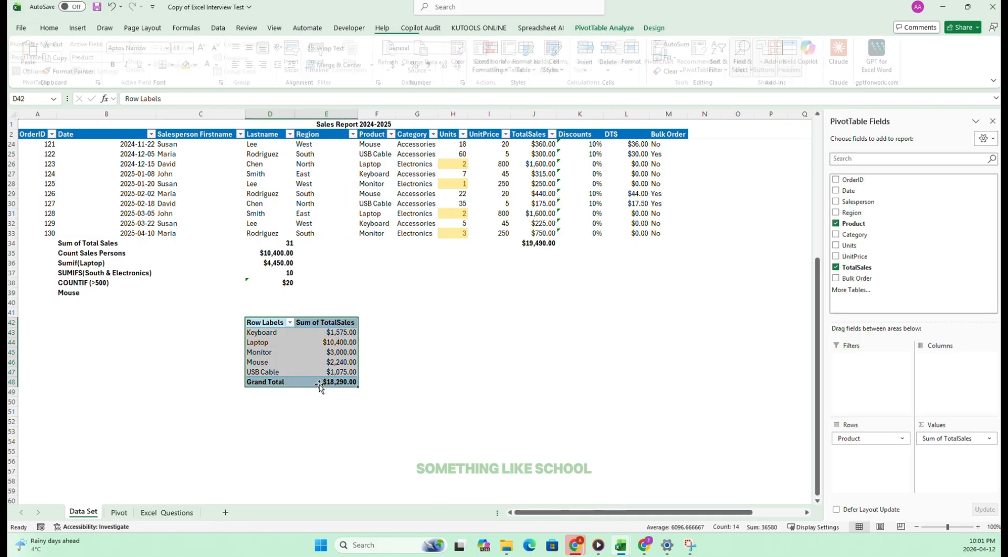
pyautogui.rightClick(316, 371)
pyautogui.click(342, 394)
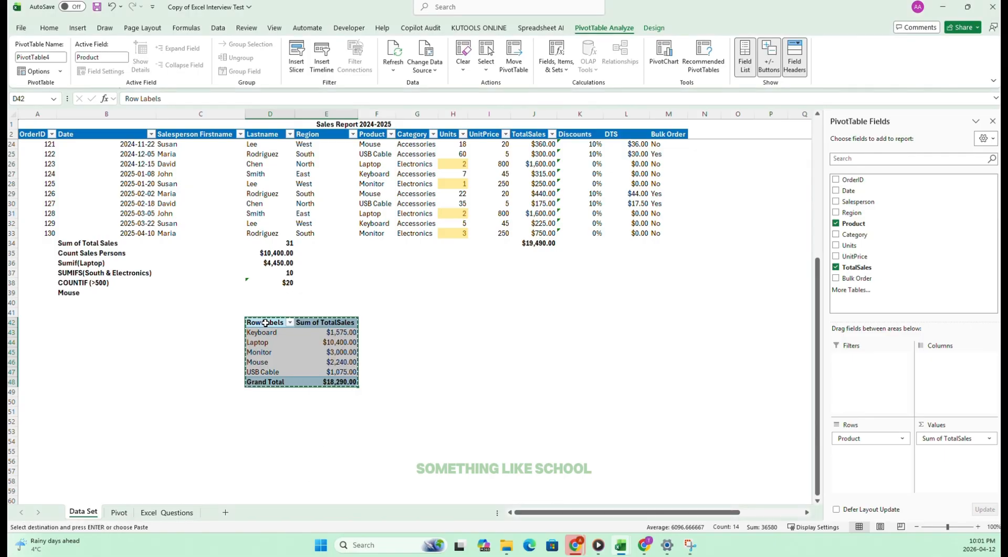
pyautogui.rightClick(268, 325)
pyautogui.press('Escape')
pyautogui.click(405, 322)
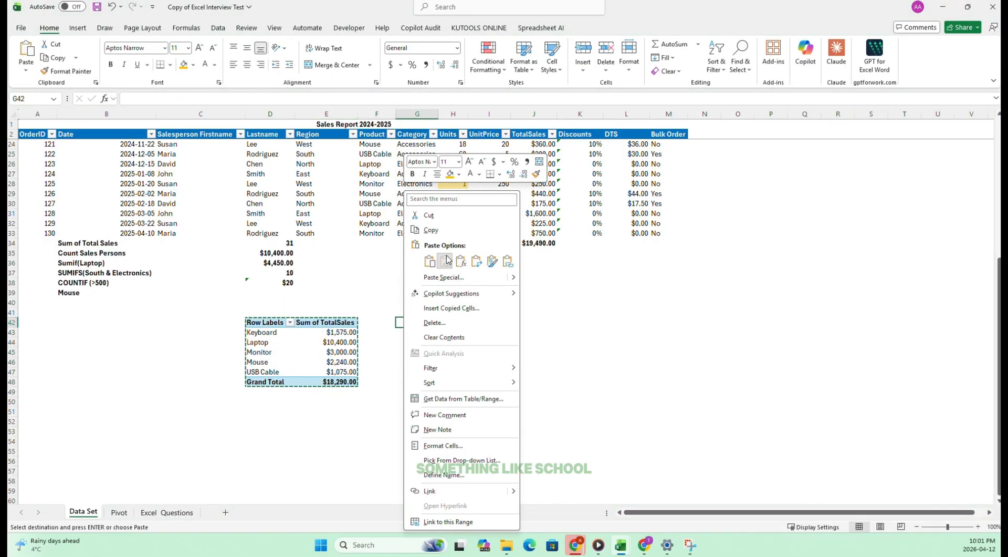
pyautogui.click(445, 263)
pyautogui.click(447, 327)
pyautogui.moveTo(415, 322); pyautogui.dragTo(464, 382)
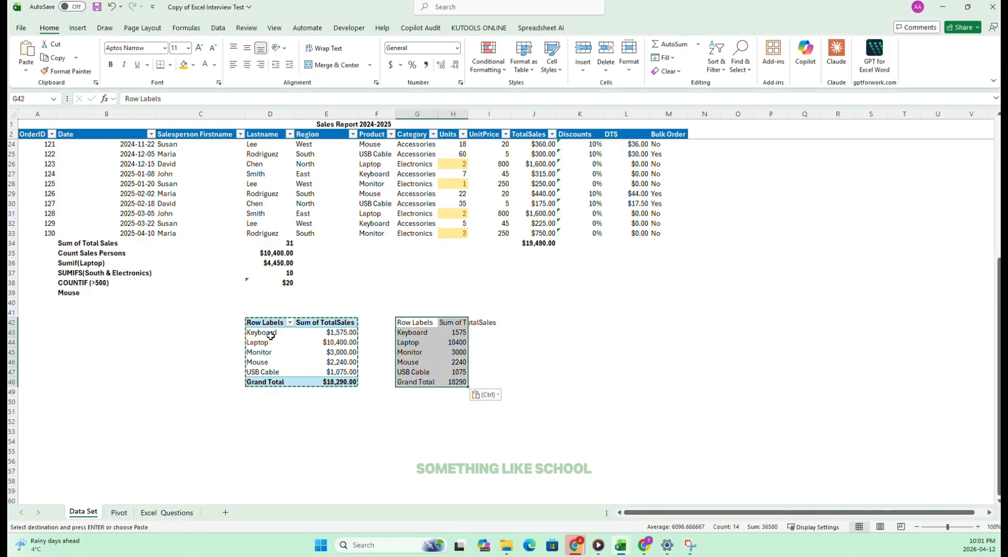
# Delete the original PivotTable in D42:E48, keeping only the pasted values.
pyautogui.moveTo(247, 322); pyautogui.dragTo(352, 379)
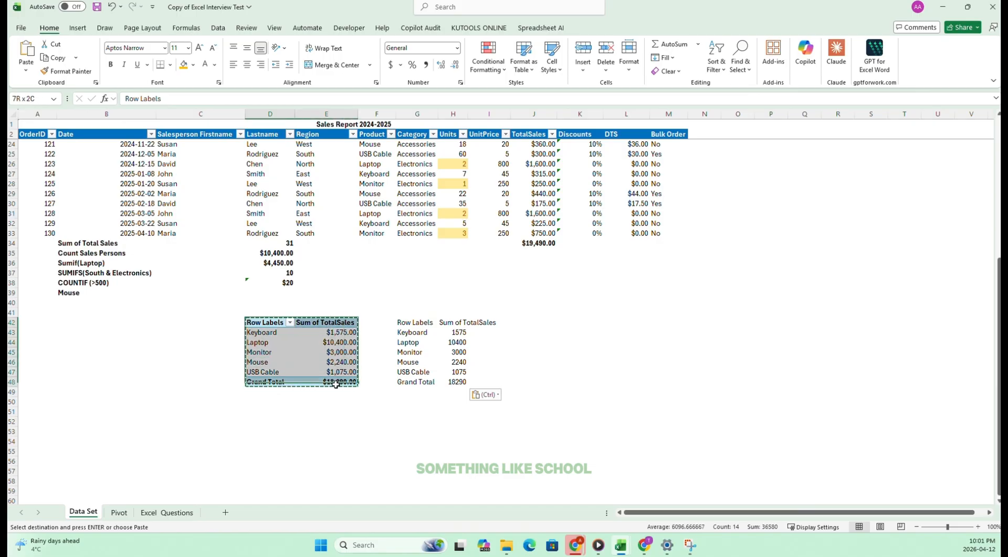
pyautogui.press('Delete')
pyautogui.click(401, 323)
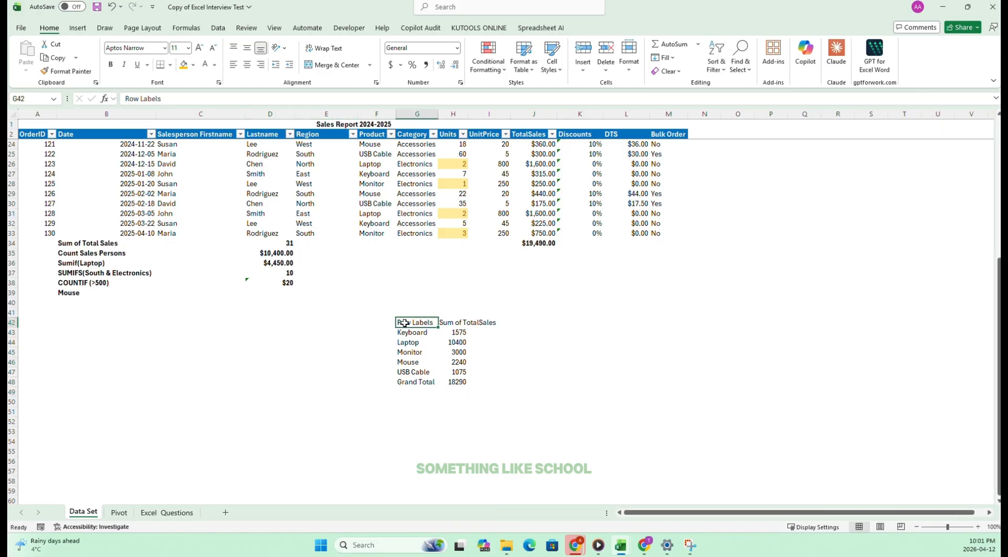
# Format the product totals in H43:H47 as Currency with no decimal places.
pyautogui.moveTo(413, 321); pyautogui.dragTo(484, 322)
pyautogui.click(412, 362)
pyautogui.click(415, 325)
pyautogui.moveTo(416, 326); pyautogui.dragTo(460, 377)
pyautogui.moveTo(455, 332); pyautogui.dragTo(457, 371)
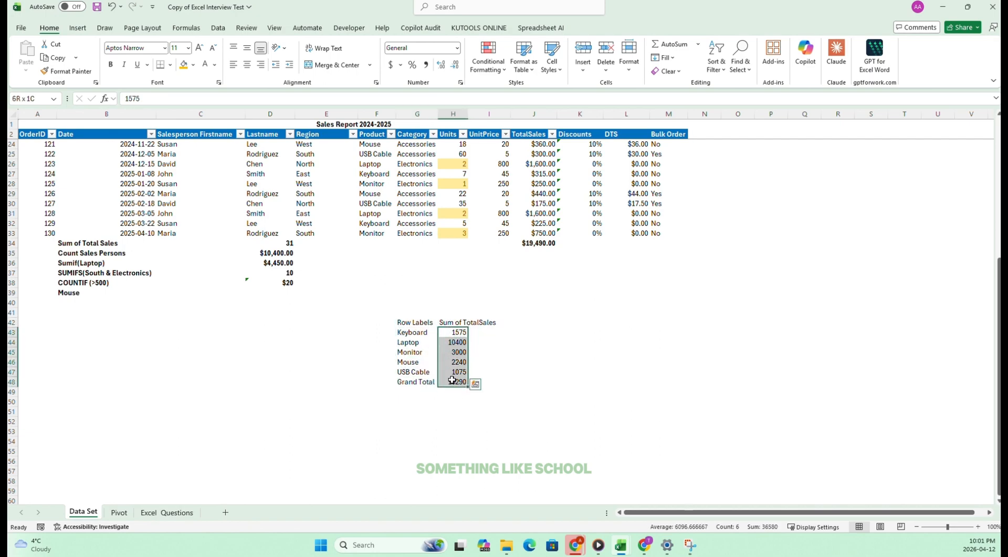
pyautogui.click(456, 48)
pyautogui.click(447, 117)
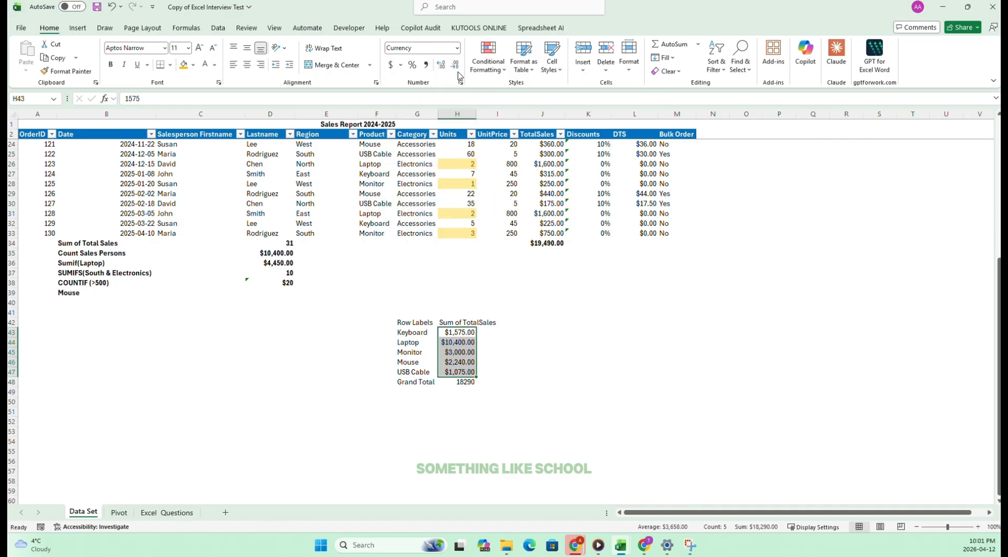
pyautogui.click(456, 67)
pyautogui.click(456, 66)
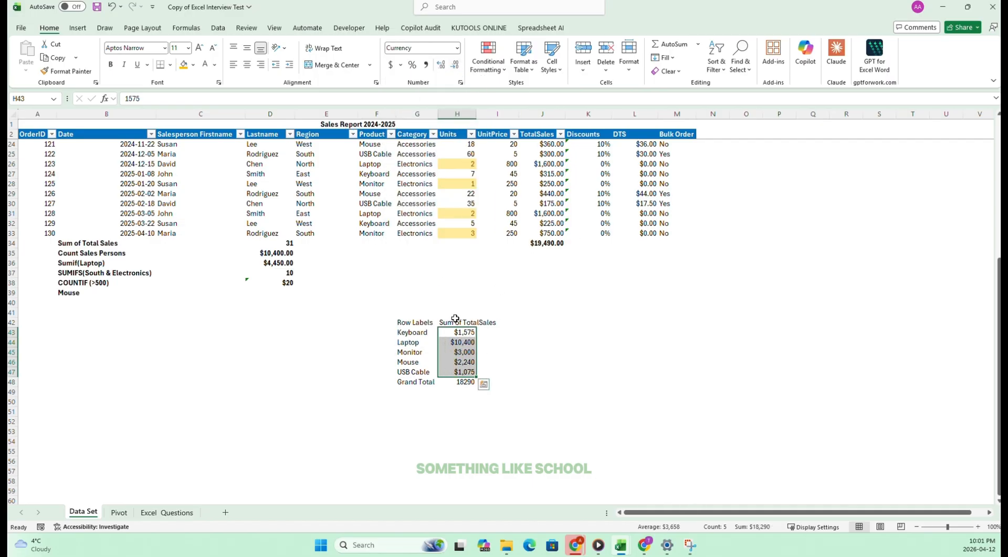
# Insert a 2-D clustered column chart from G42:H47, leaving out the grand total, and place it over columns B to F beside the table.
pyautogui.moveTo(415, 322); pyautogui.dragTo(431, 361)
pyautogui.moveTo(465, 380); pyautogui.dragTo(465, 372)
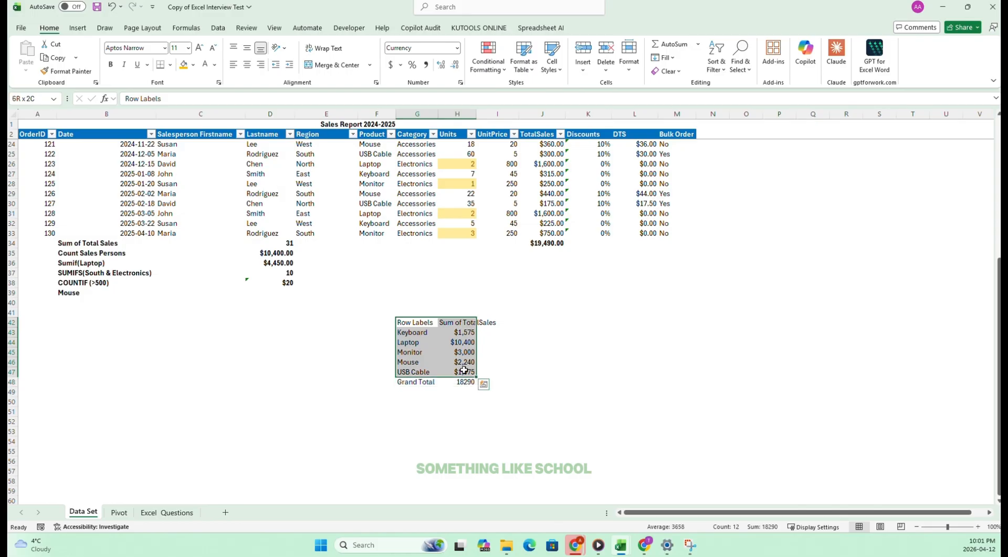
pyautogui.click(77, 28)
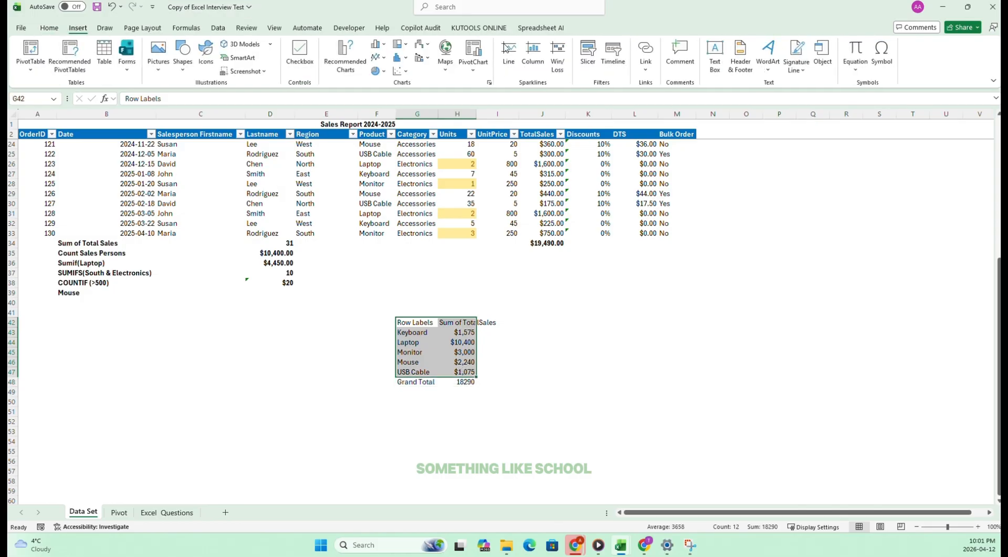
pyautogui.click(379, 44)
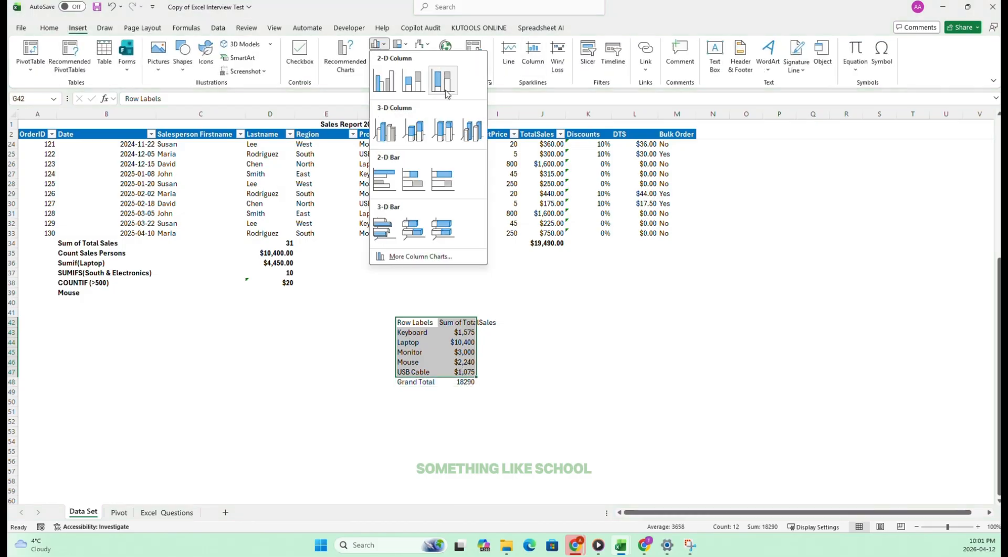
pyautogui.click(384, 80)
pyautogui.moveTo(466, 248); pyautogui.dragTo(196, 321)
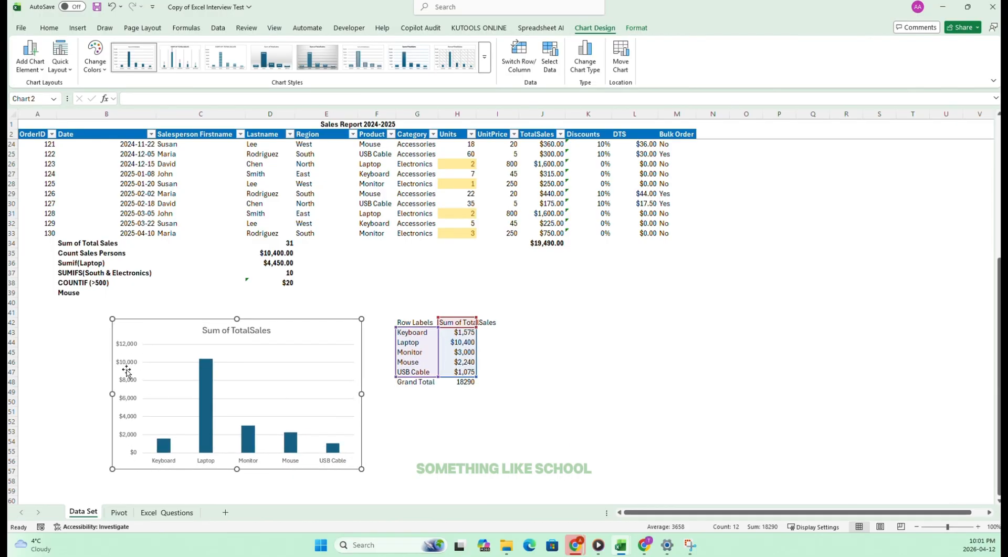
# Recheck the chart against the task 27 wording and tick off task 27 on Excel Questions.
pyautogui.click(167, 512)
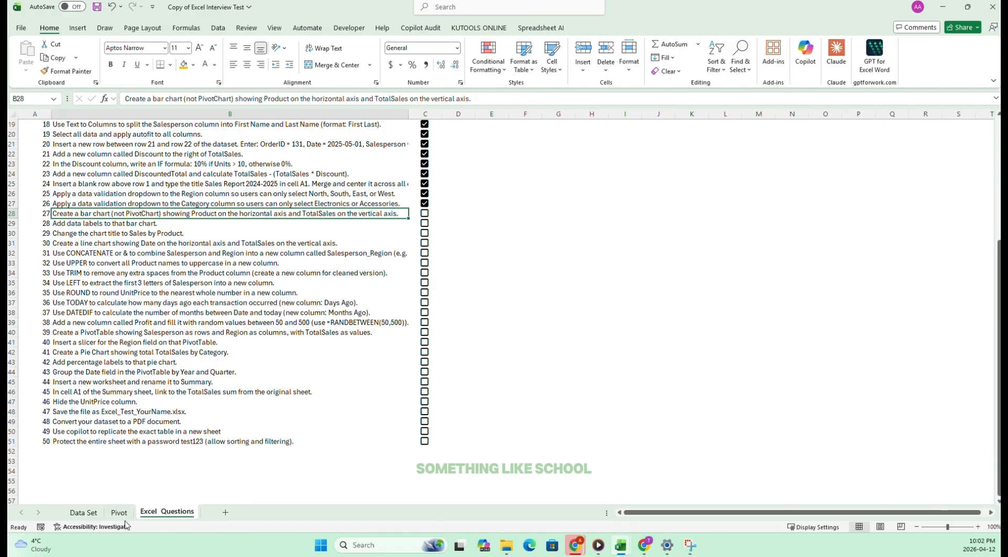
pyautogui.click(83, 512)
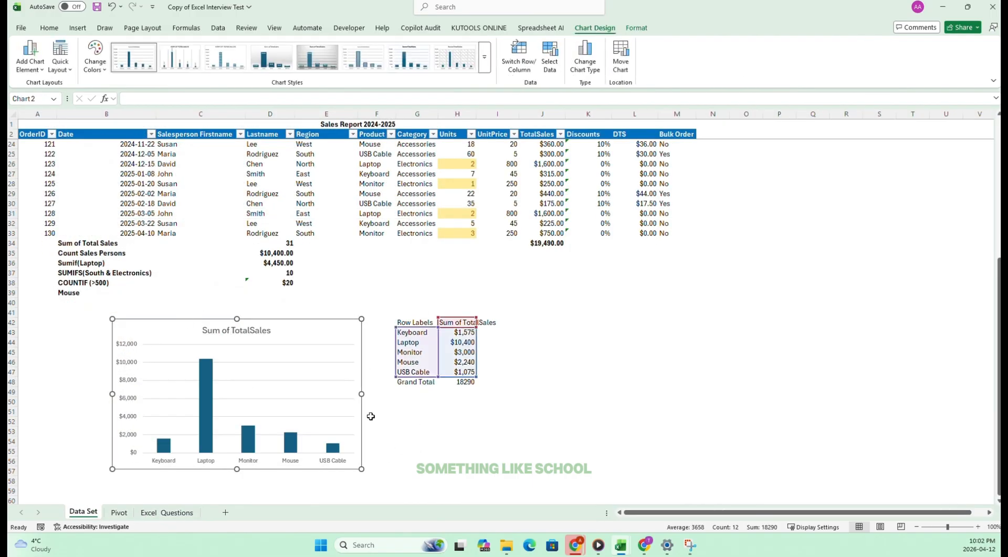
pyautogui.click(119, 512)
pyautogui.click(152, 517)
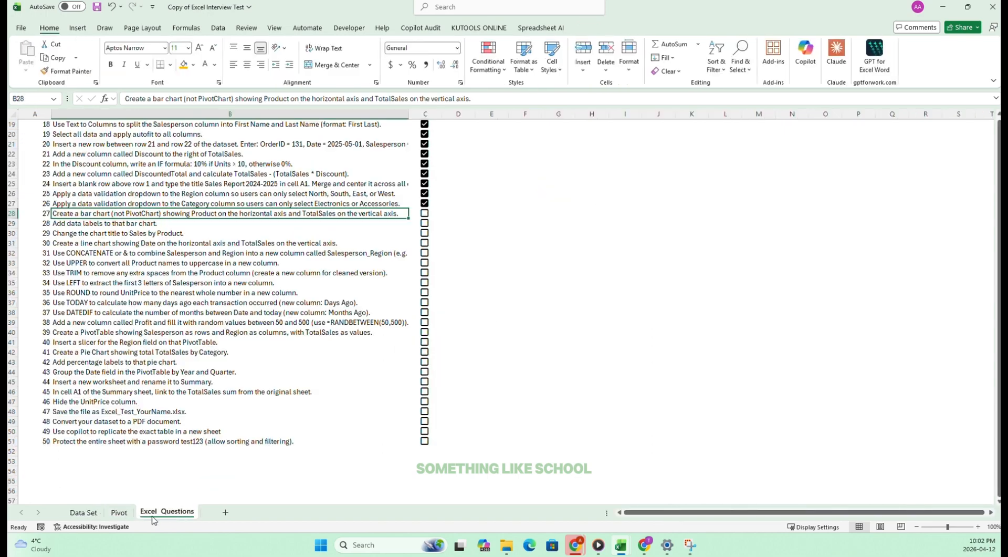
pyautogui.click(424, 213)
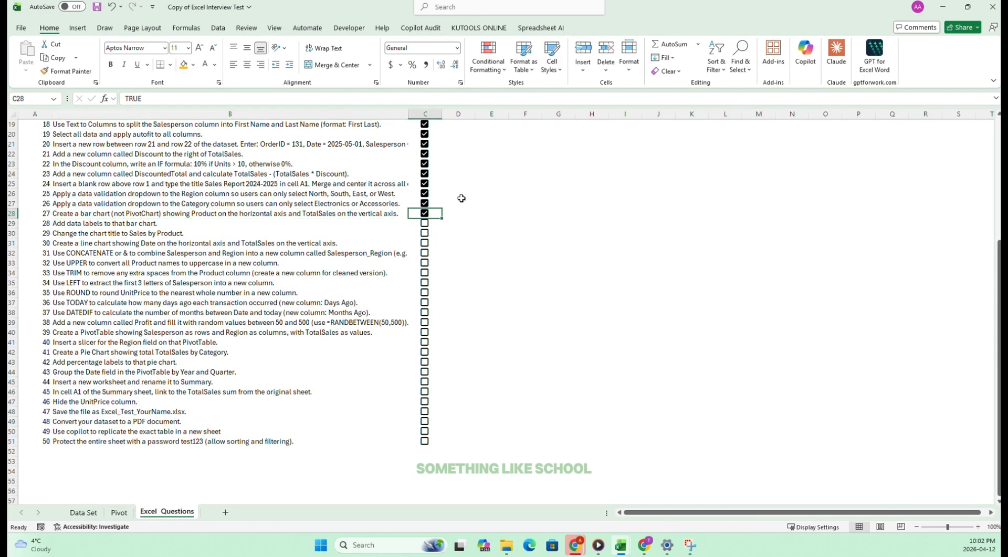
# Add data labels to the product bar chart on the Data Set sheet, as task 28 asks.
pyautogui.click(72, 222)
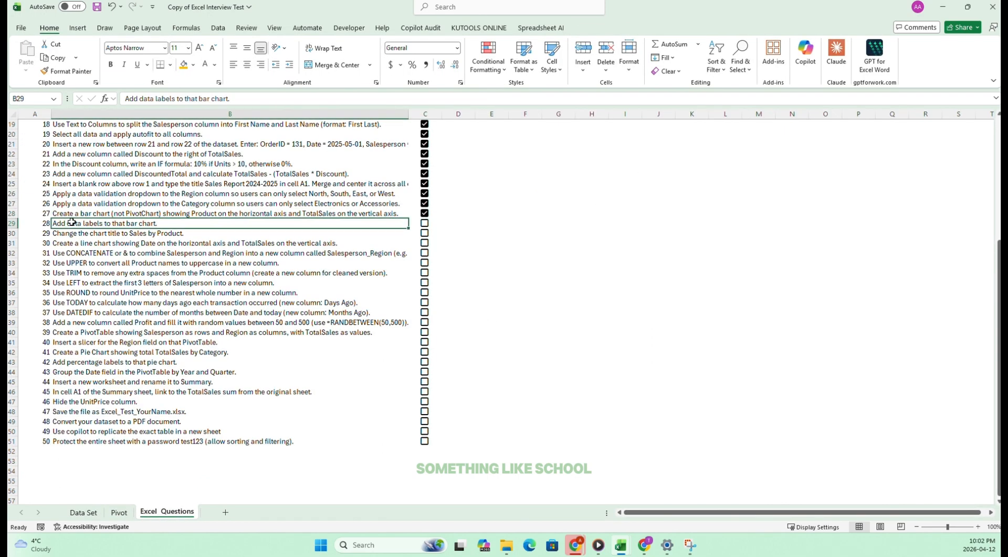
pyautogui.click(84, 512)
pyautogui.rightClick(310, 350)
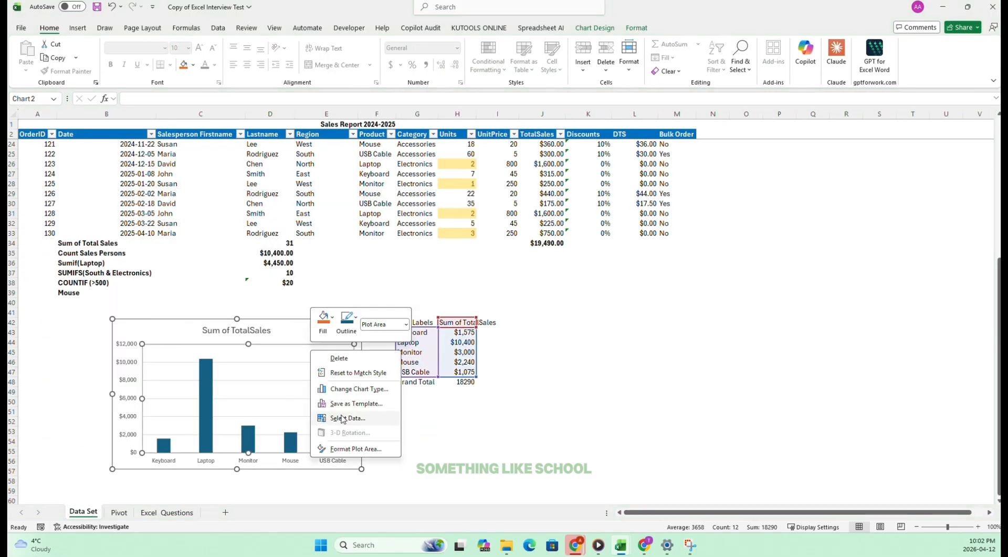
pyautogui.click(339, 326)
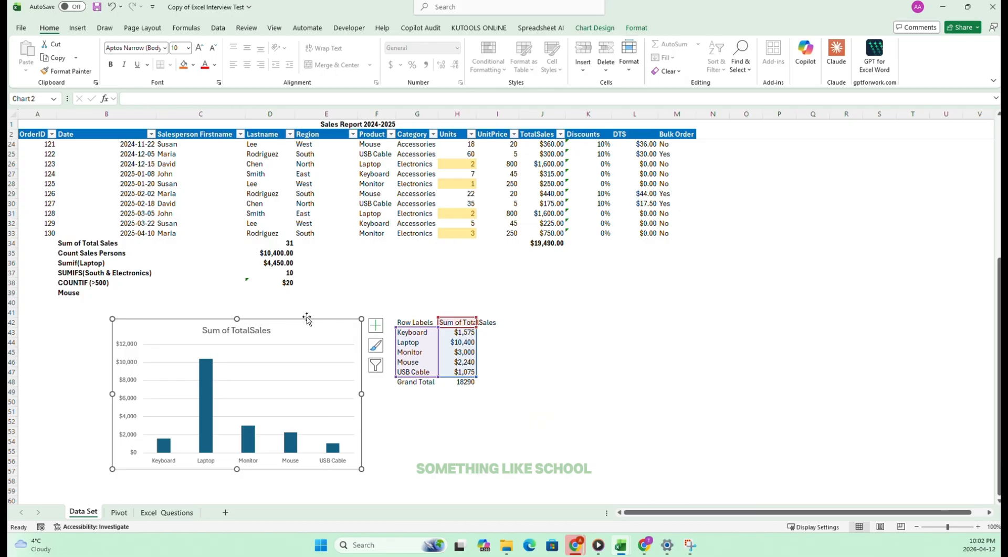
pyautogui.click(375, 326)
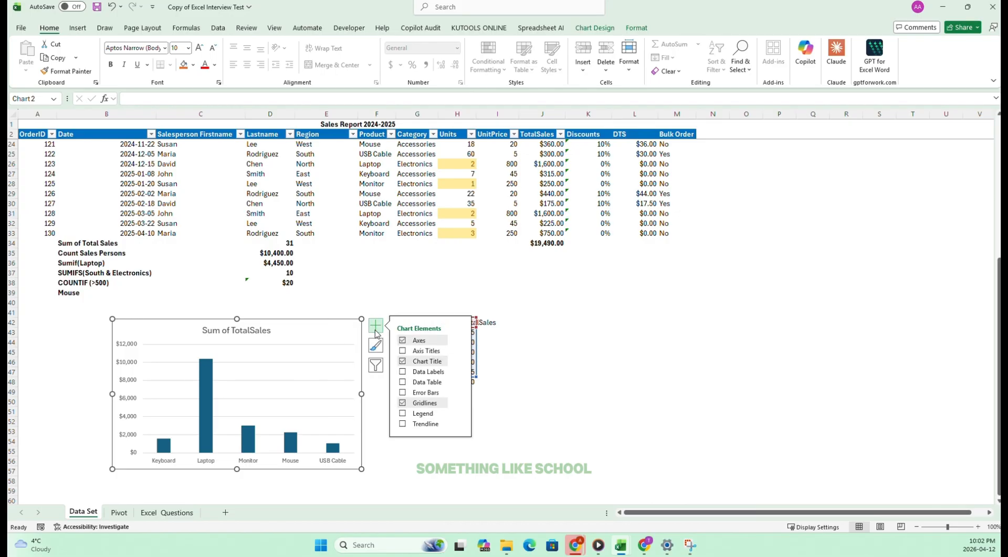
pyautogui.click(402, 372)
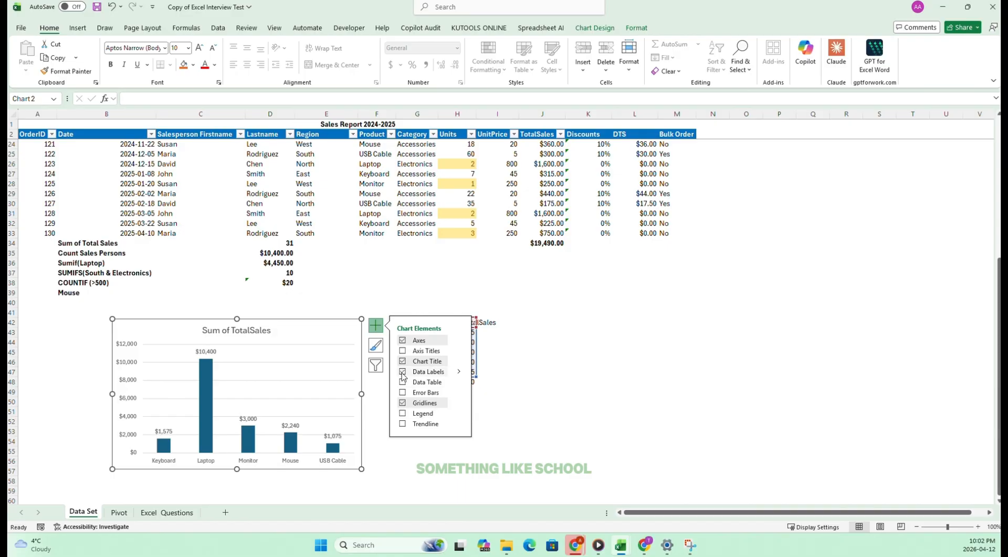
pyautogui.click(412, 450)
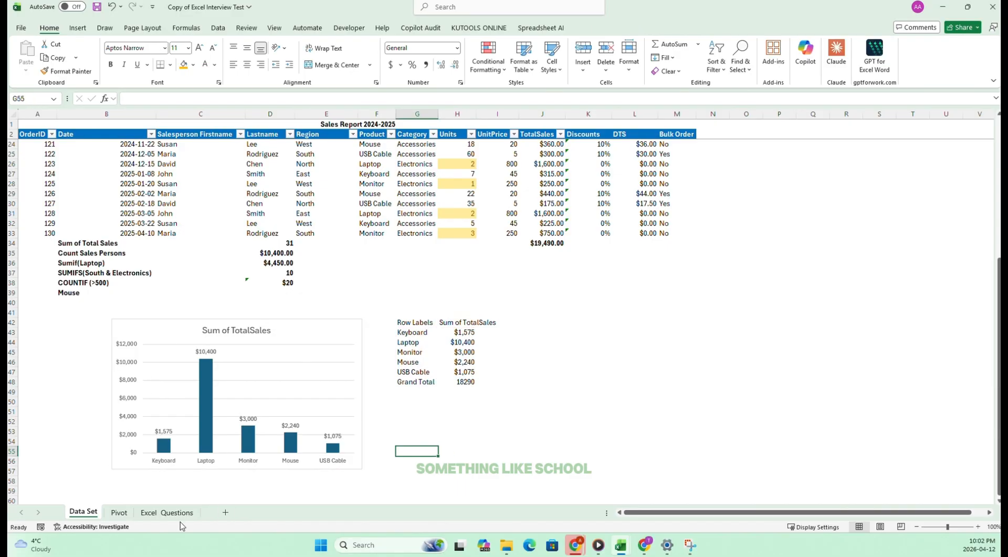
# Tick off task 28 on Excel Questions.
pyautogui.click(178, 512)
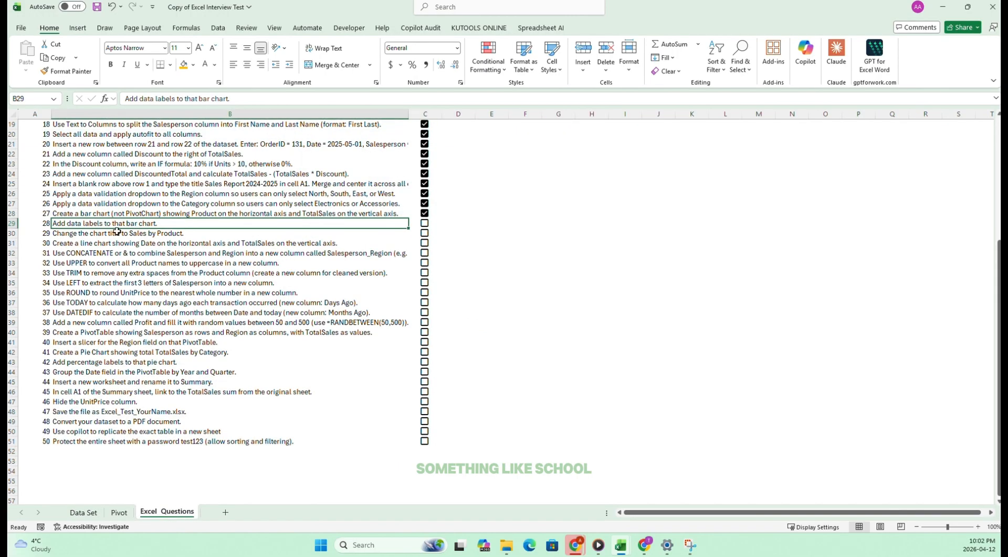
pyautogui.click(423, 222)
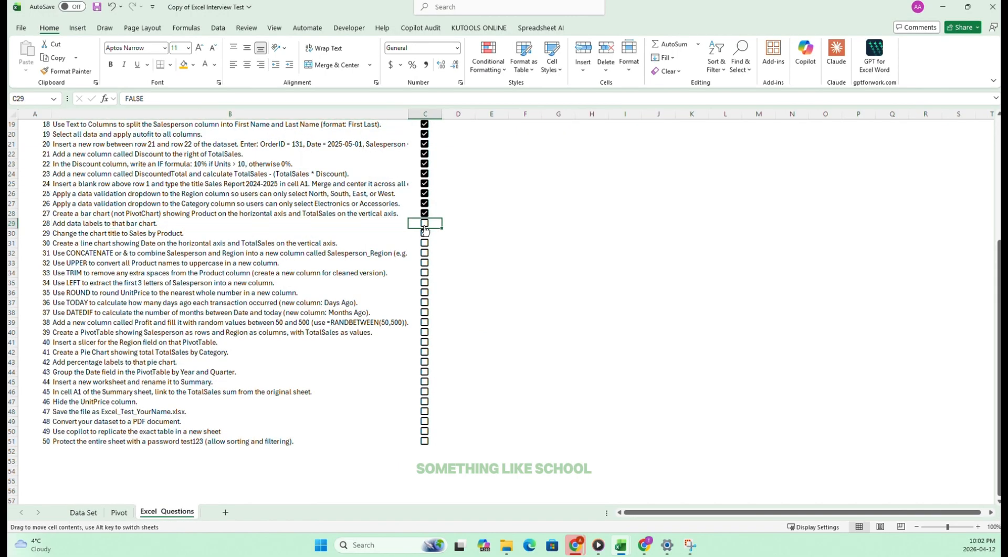
pyautogui.click(422, 222)
# Copy the title wording from task 29 and change the bar chart's title to "Sales by Product", without a trailing period.
pyautogui.click(66, 234)
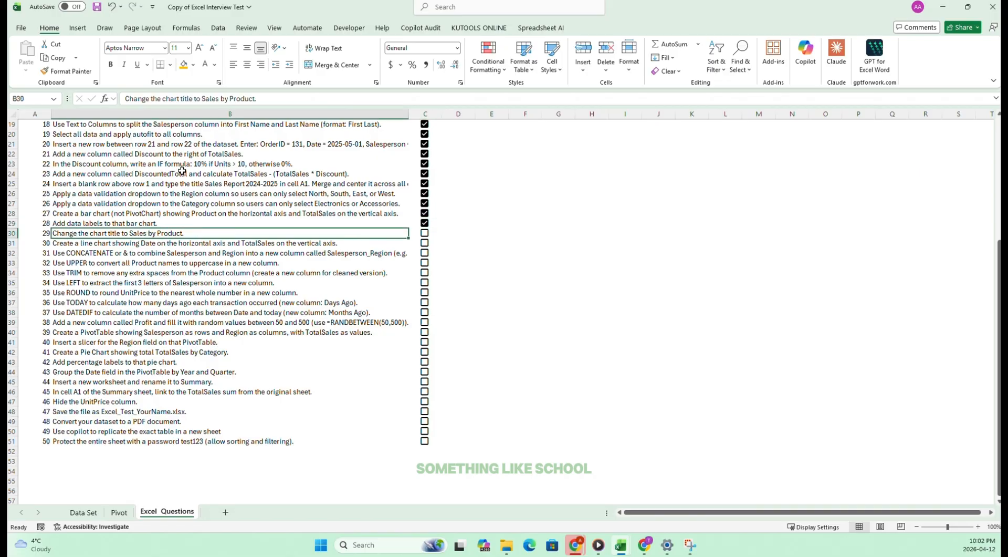
pyautogui.moveTo(203, 99); pyautogui.dragTo(258, 98)
pyautogui.press('Escape')
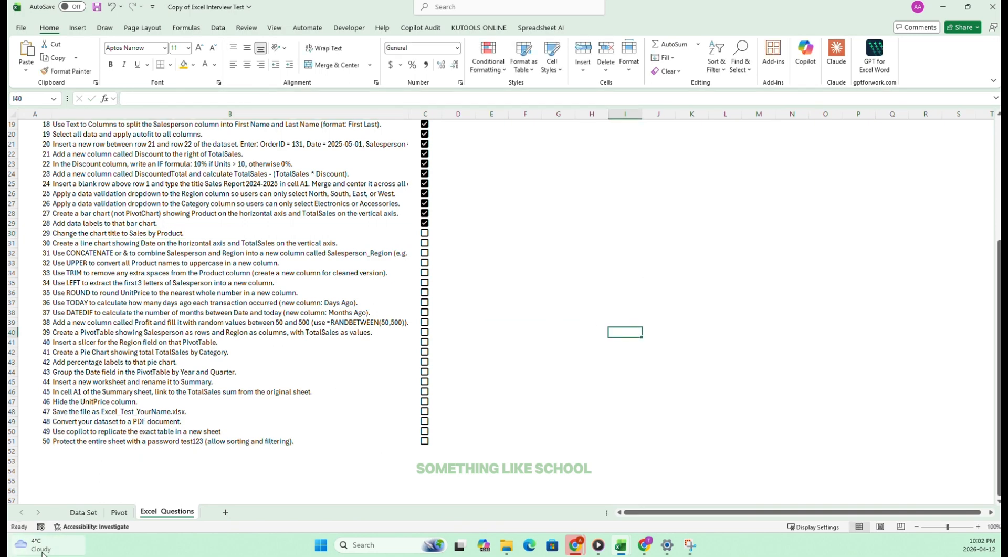
pyautogui.click(83, 512)
pyautogui.doubleClick(220, 337)
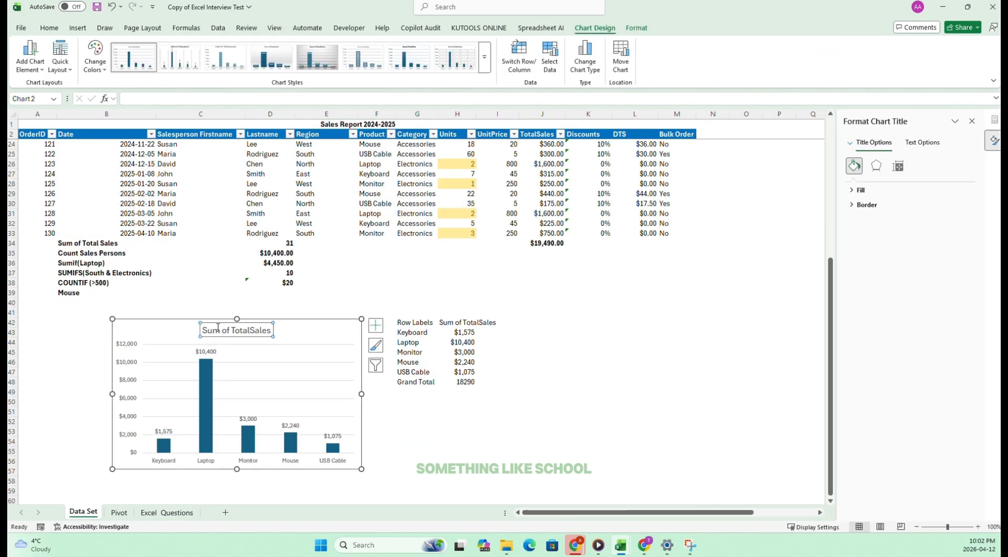
pyautogui.click(204, 330)
pyautogui.moveTo(204, 330); pyautogui.dragTo(271, 337)
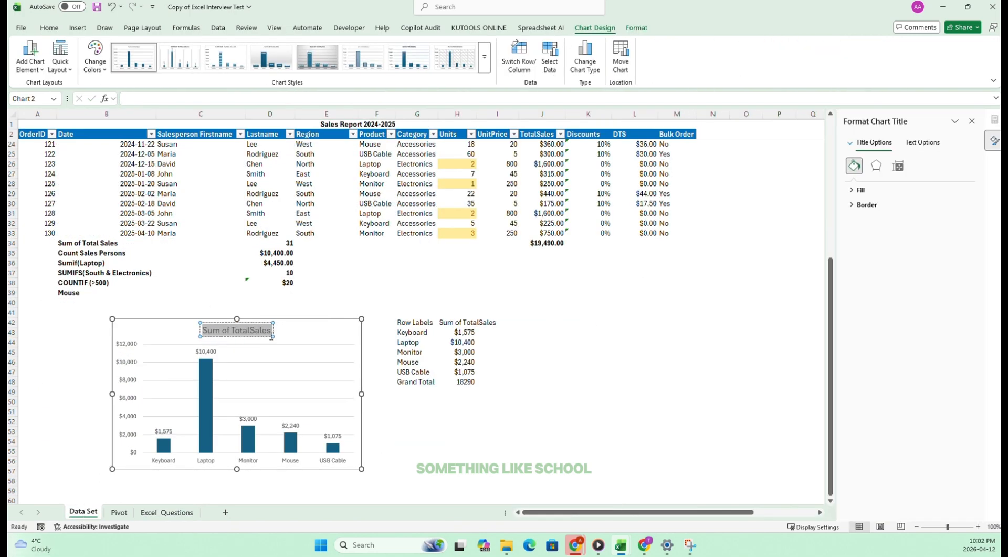
pyautogui.write('Sales by Product.')
pyautogui.click(589, 387)
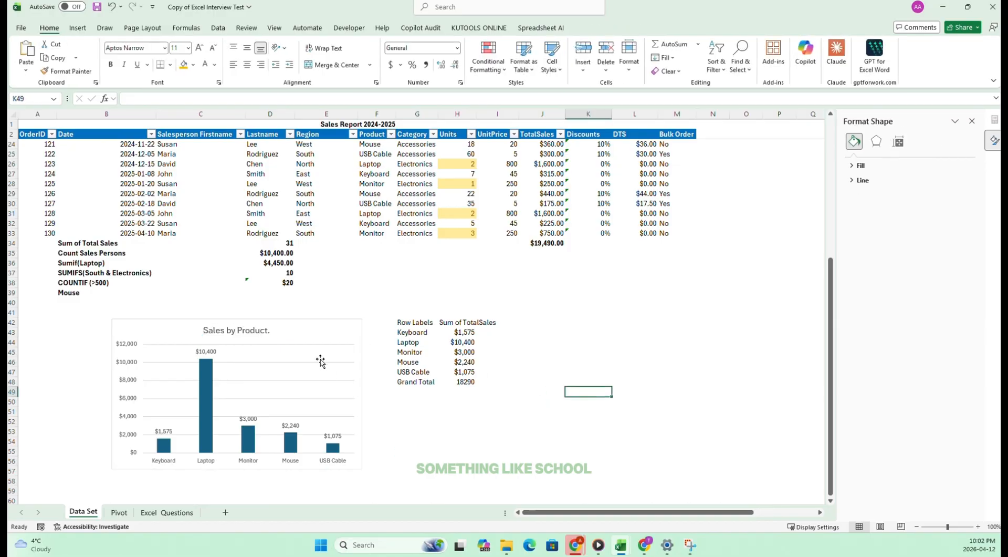
pyautogui.click(244, 333)
pyautogui.click(269, 330)
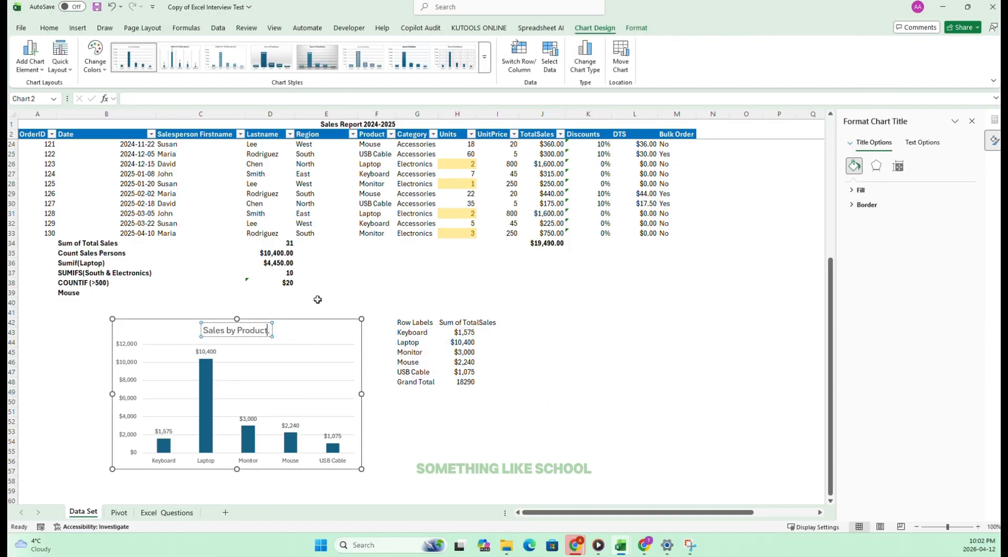
pyautogui.click(669, 455)
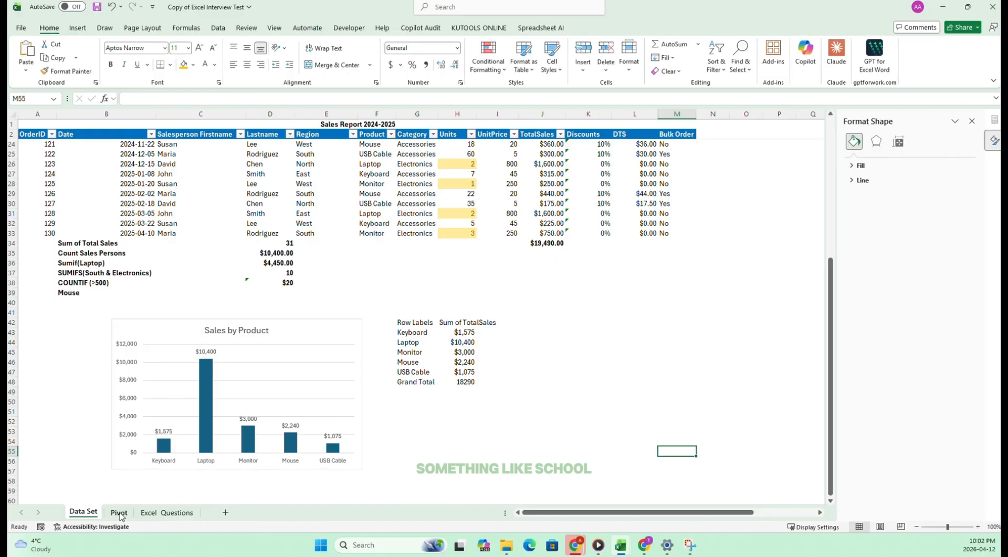
# Tick off task 29 on Excel Questions.
pyautogui.click(118, 512)
pyautogui.click(171, 512)
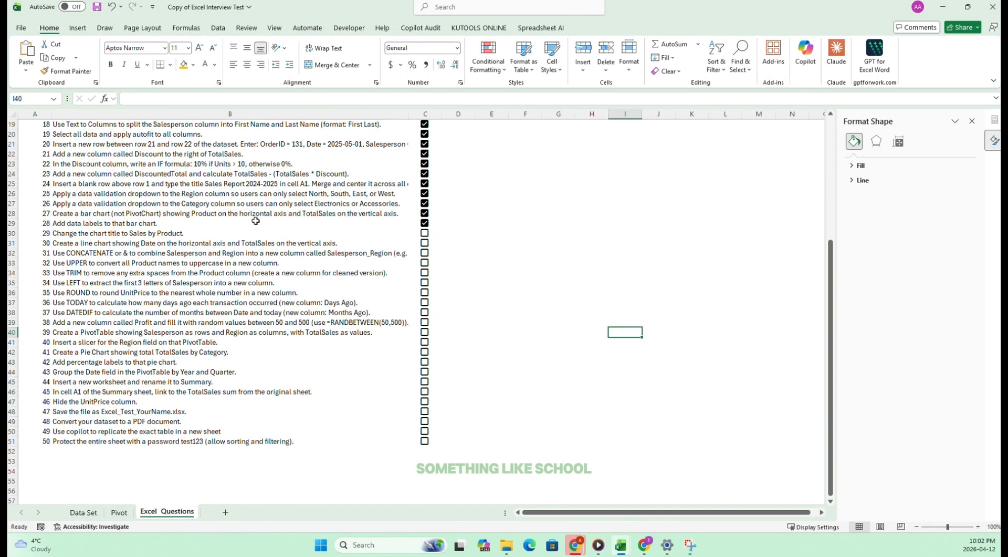
pyautogui.click(422, 233)
# Read task 30 and insert a PivotTable from A2:M33 into the existing Data Set sheet at G51.
pyautogui.click(88, 242)
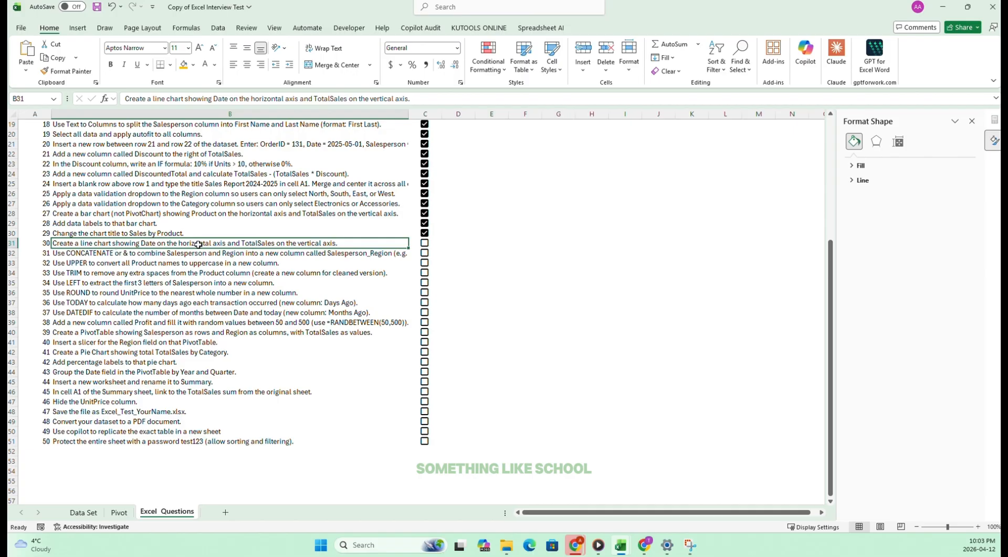
pyautogui.click(83, 512)
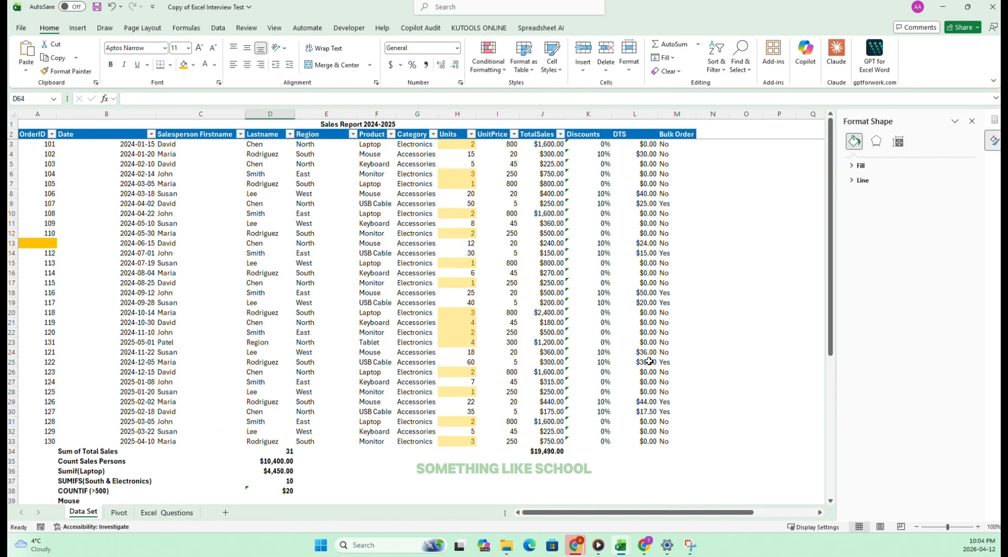
pyautogui.scroll(-2, 663, 386)
pyautogui.scroll(1, 670, 394)
pyautogui.click(665, 382)
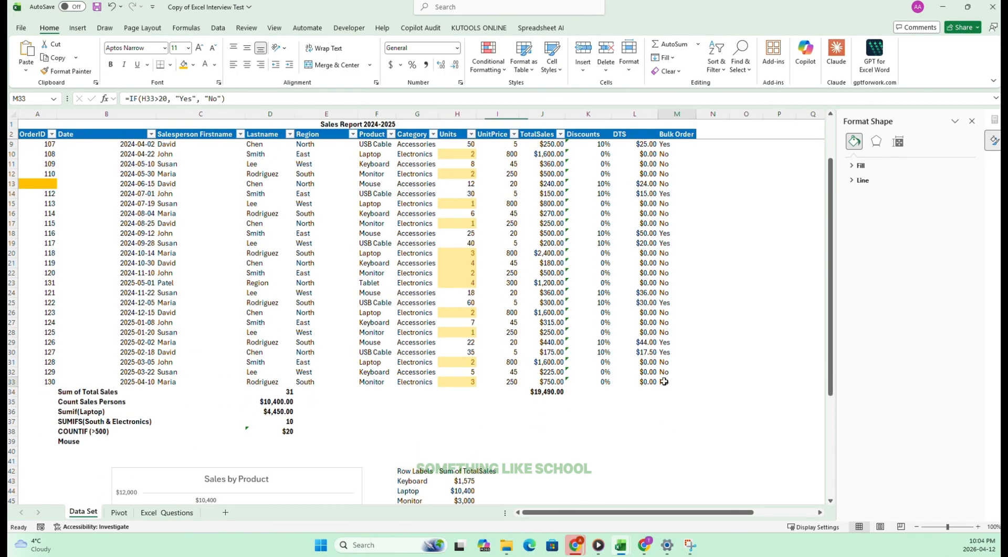
pyautogui.moveTo(665, 382); pyautogui.dragTo(55, 138)
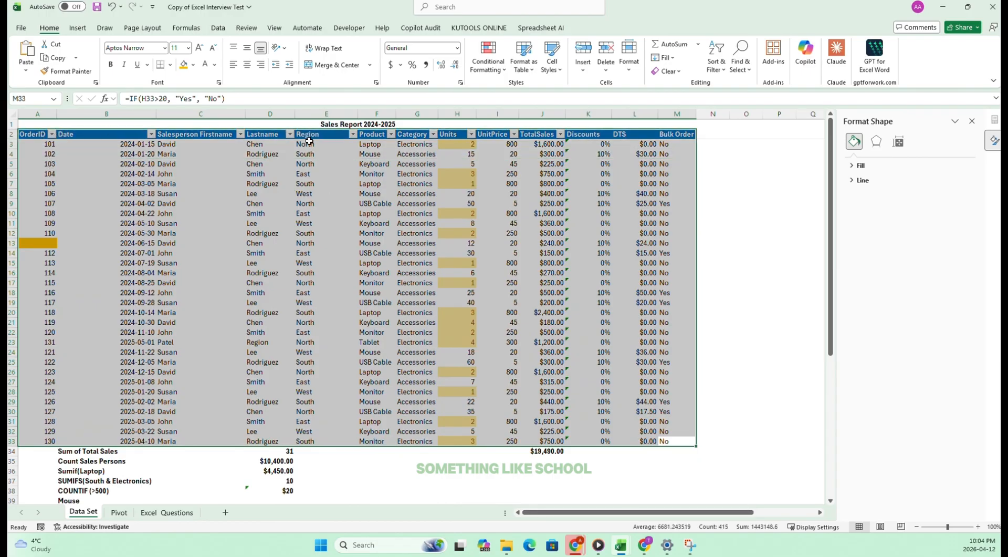
pyautogui.scroll(-2, 305, 164)
pyautogui.scroll(-8, 312, 184)
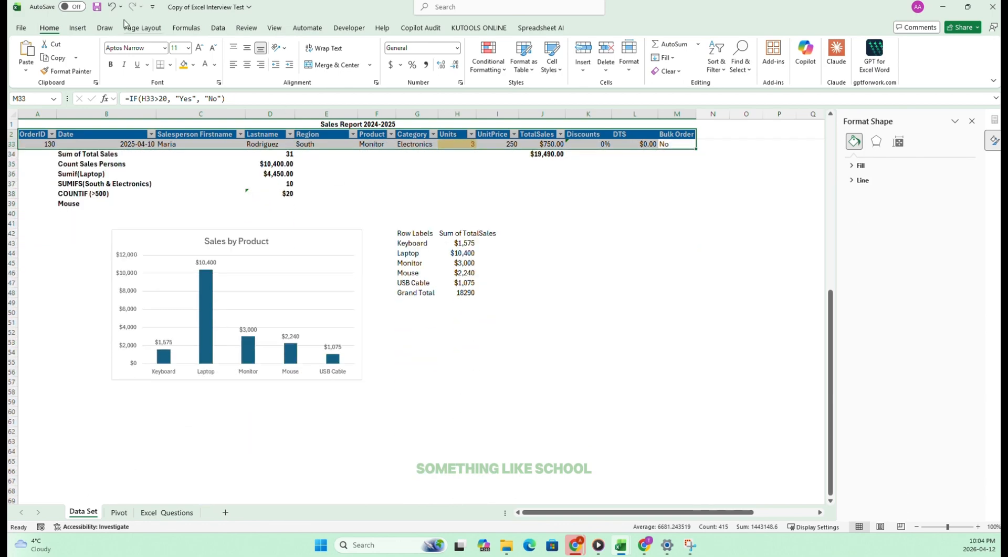
pyautogui.click(78, 28)
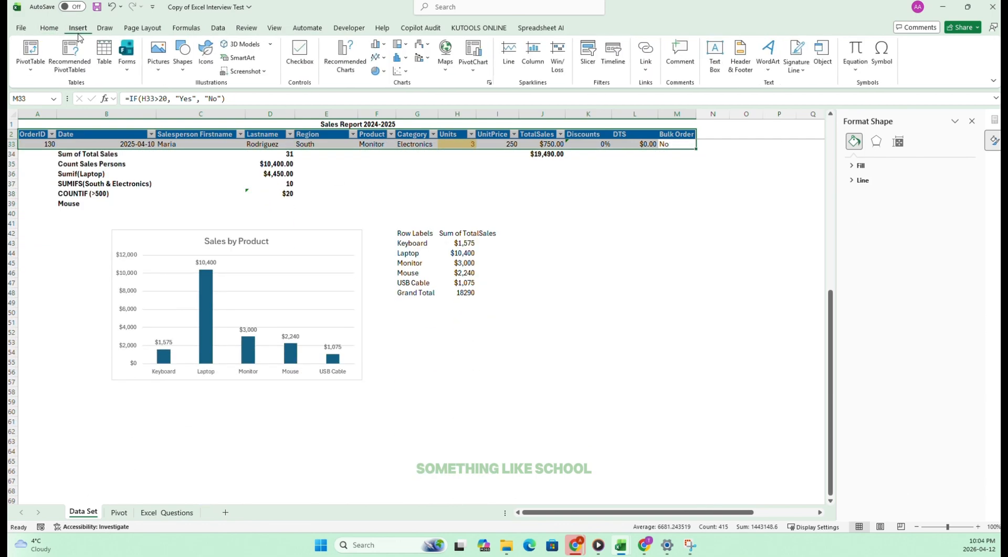
pyautogui.click(30, 52)
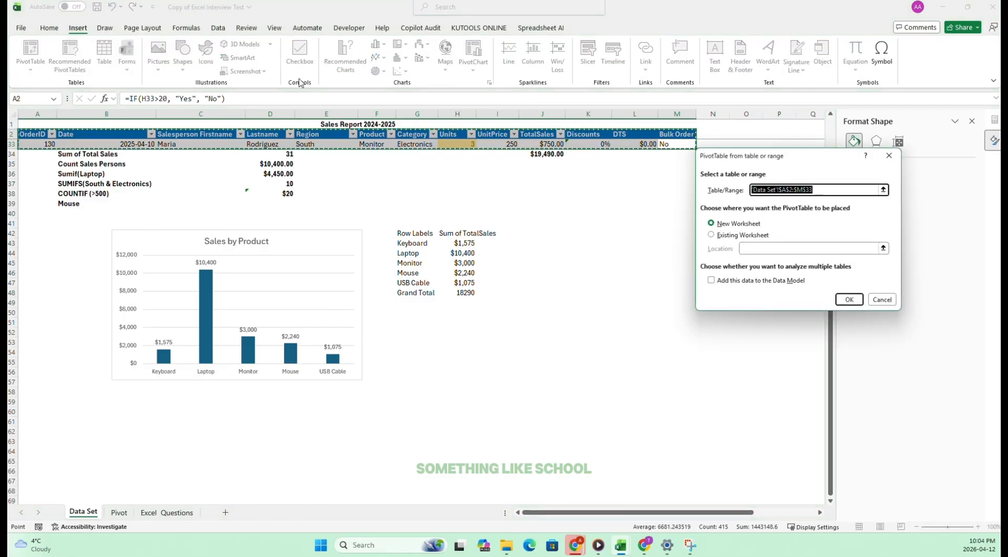
pyautogui.click(750, 234)
pyautogui.click(413, 326)
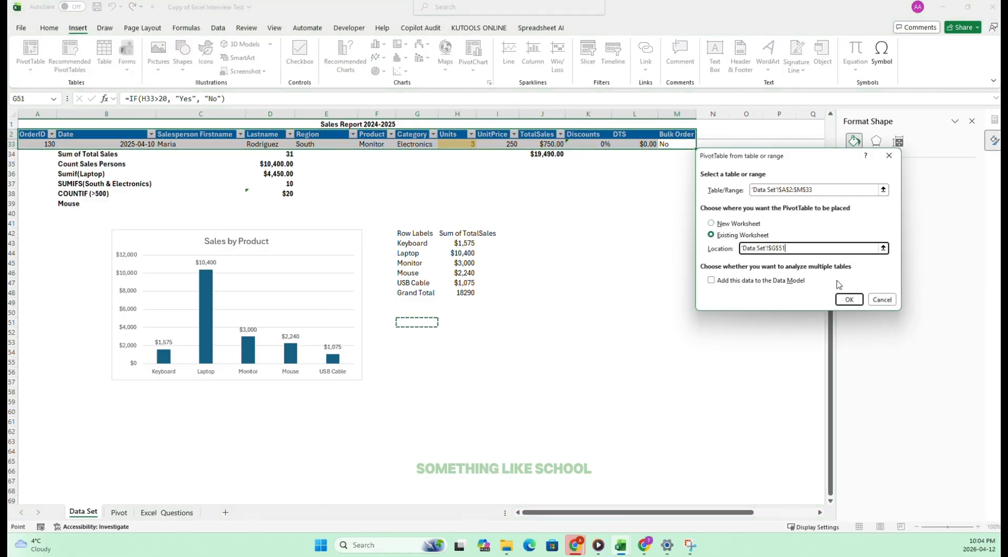
pyautogui.click(847, 299)
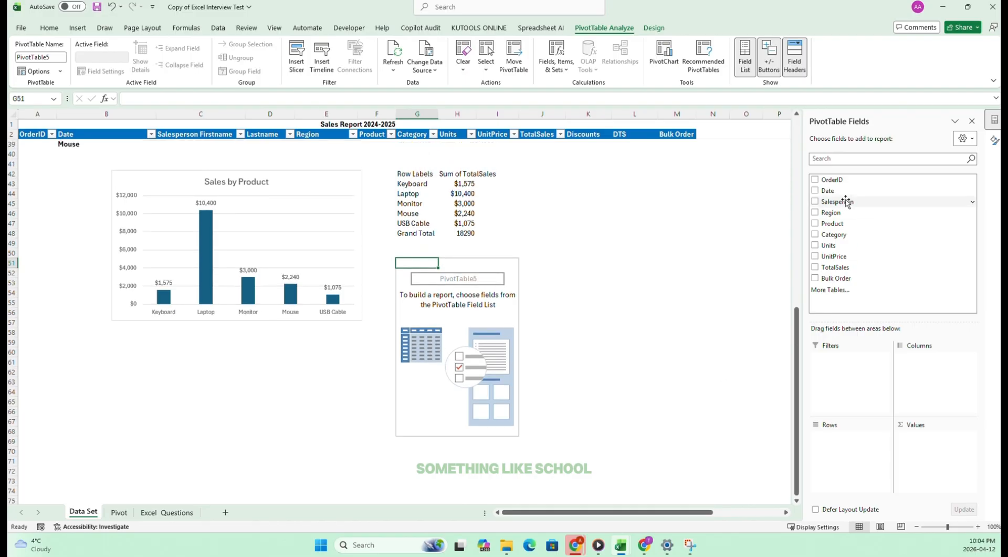
# Add Date as rows and TotalSales as values in the new PivotTable, checking the fields against the task 30 wording.
pyautogui.click(816, 190)
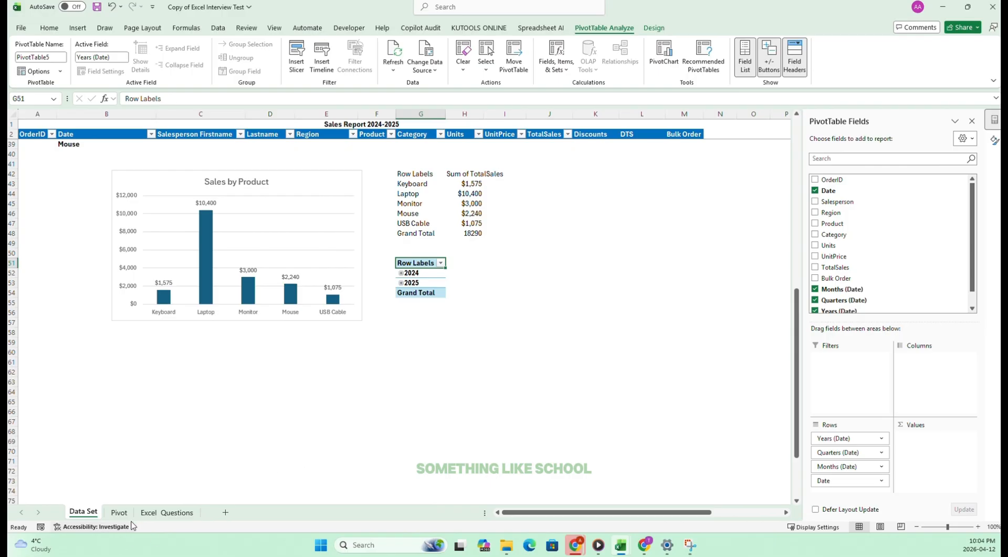
pyautogui.click(167, 512)
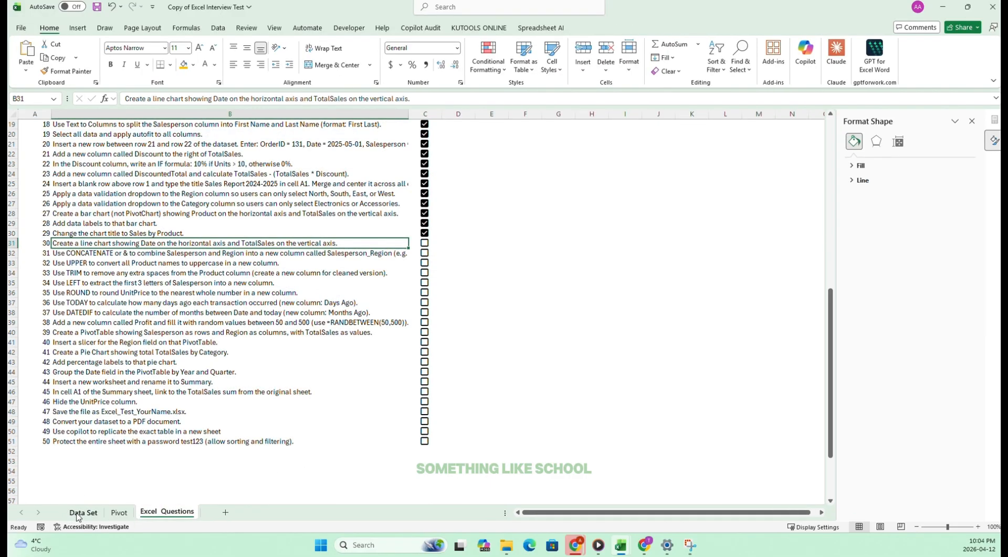
pyautogui.click(79, 512)
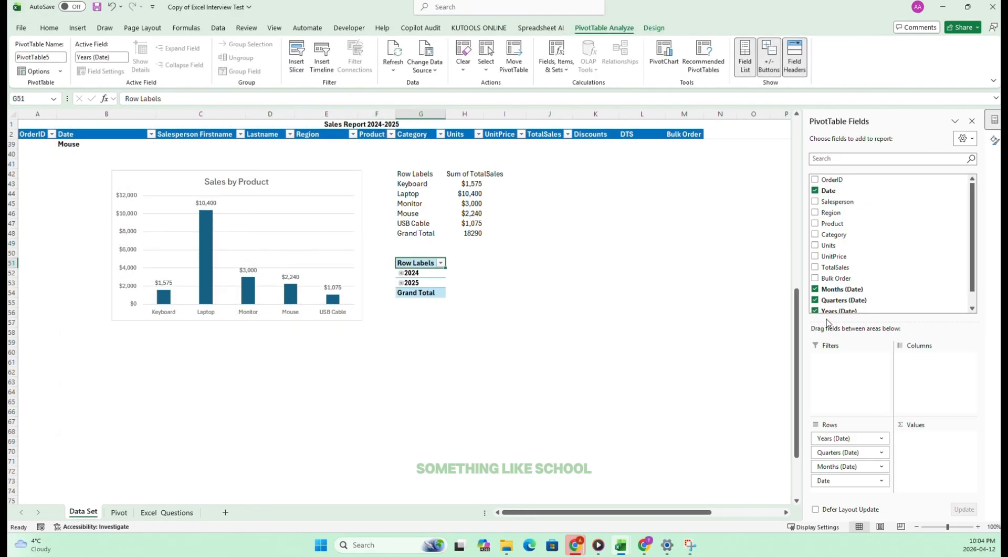
pyautogui.click(816, 267)
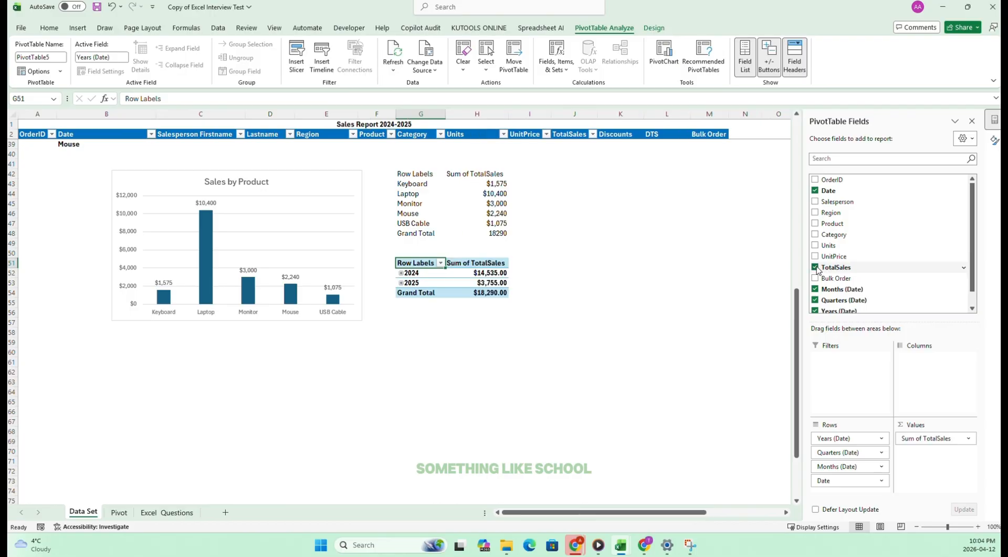
pyautogui.click(421, 331)
# Copy the PivotTable in G51:H54 and paste it as values only beside it at I51.
pyautogui.moveTo(408, 263); pyautogui.dragTo(475, 292)
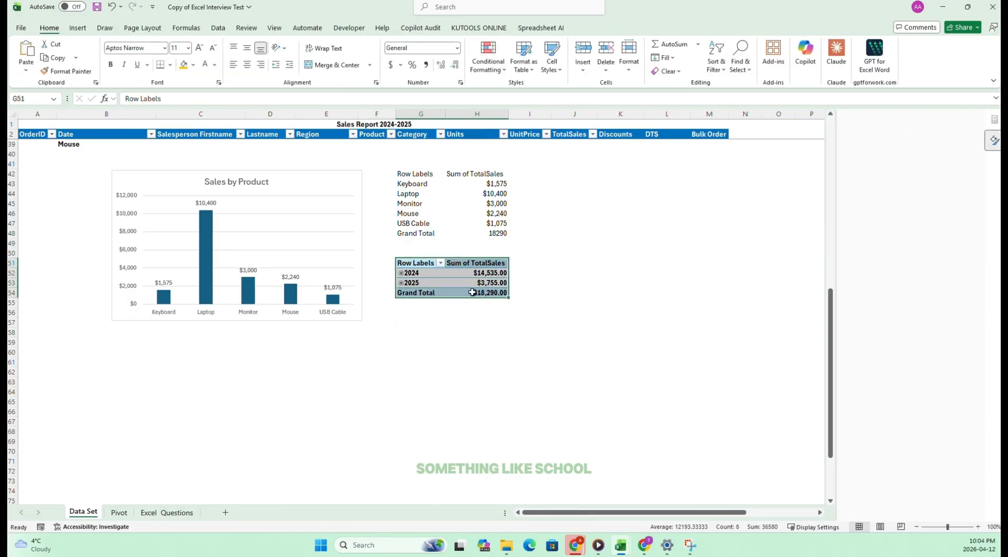
pyautogui.rightClick(475, 290)
pyautogui.click(532, 314)
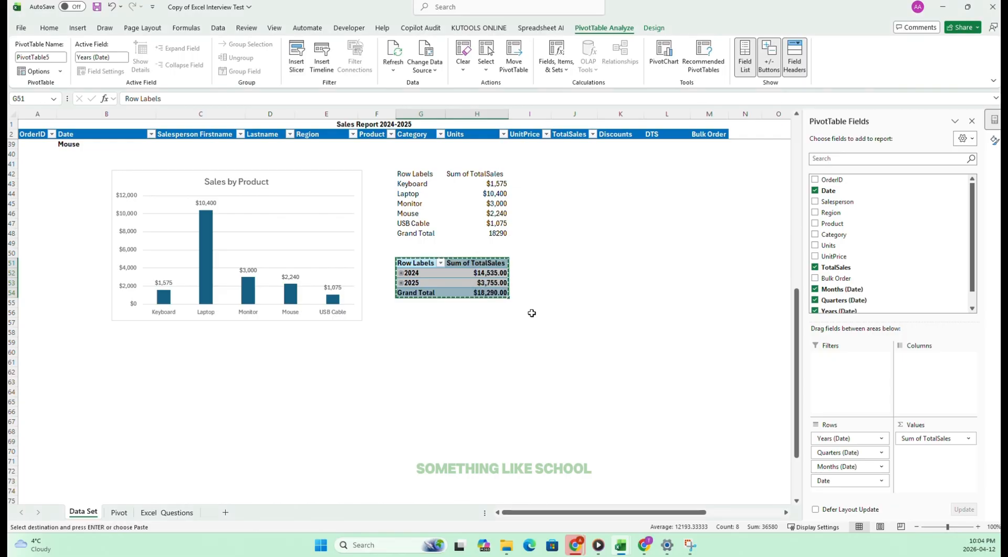
pyautogui.click(532, 266)
pyautogui.rightClick(533, 262)
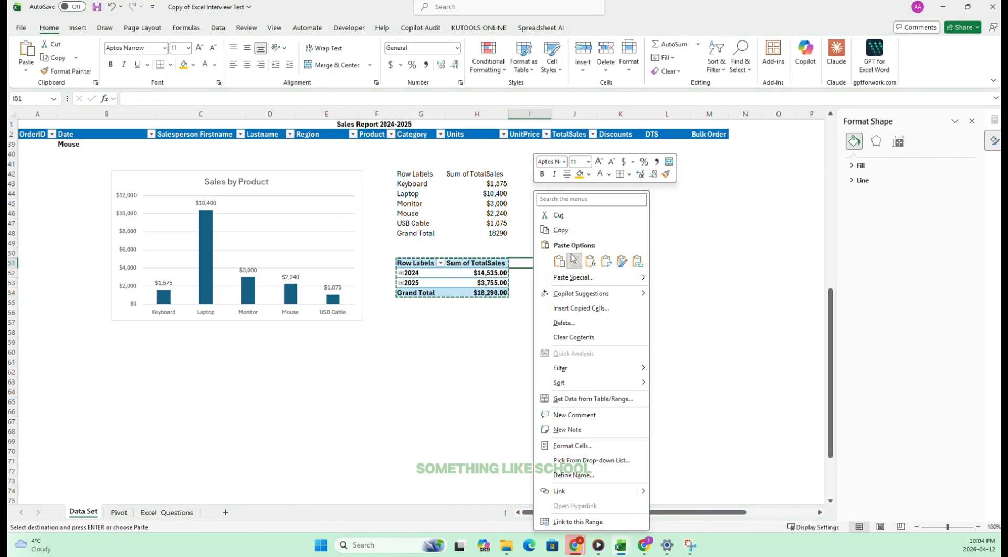
pyautogui.click(575, 271)
pyautogui.moveTo(415, 263); pyautogui.dragTo(475, 291)
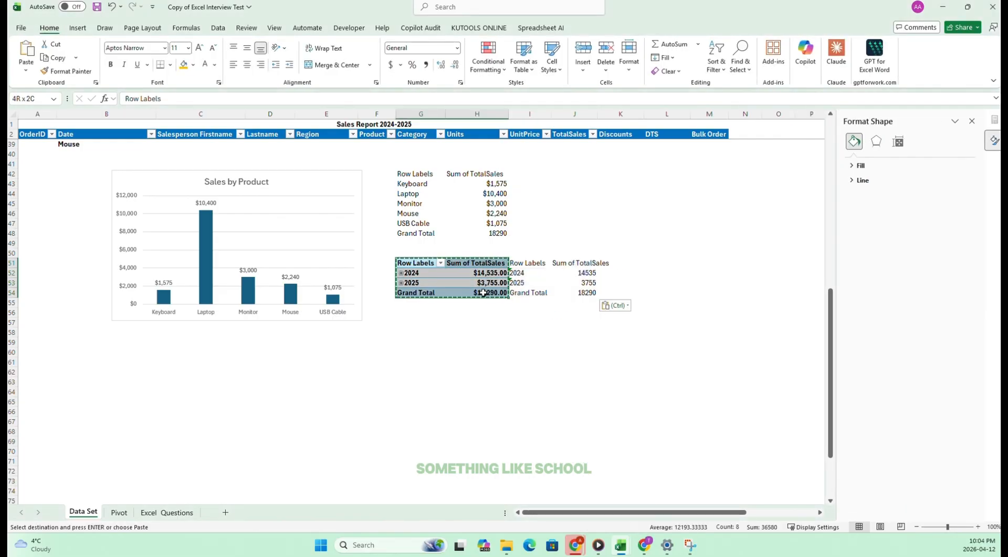
# Insert a plain Line chart from the pasted values in I51:J54, previewing the Stacked Line and 100% Stacked Line variants first.
pyautogui.moveTo(542, 259); pyautogui.dragTo(604, 293)
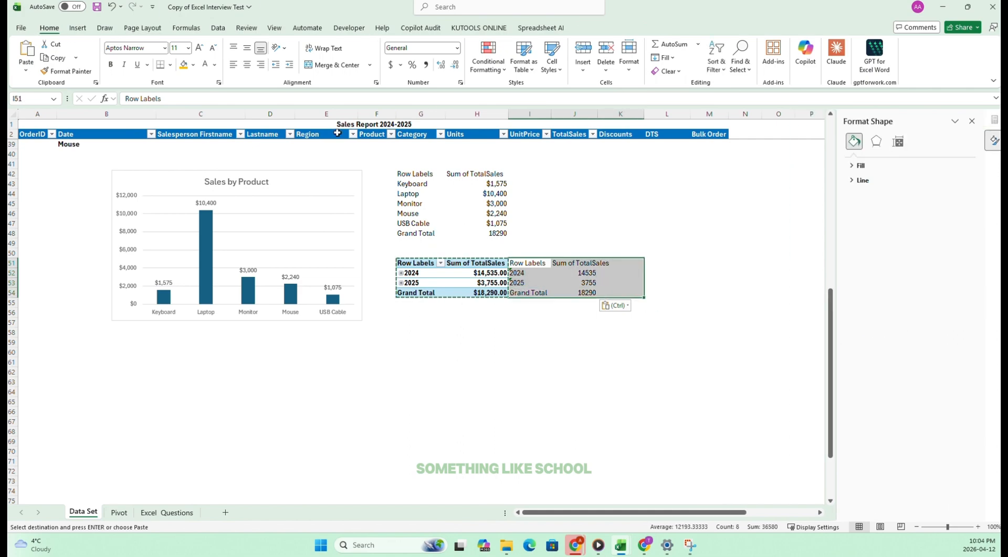
pyautogui.moveTo(533, 263); pyautogui.dragTo(590, 292)
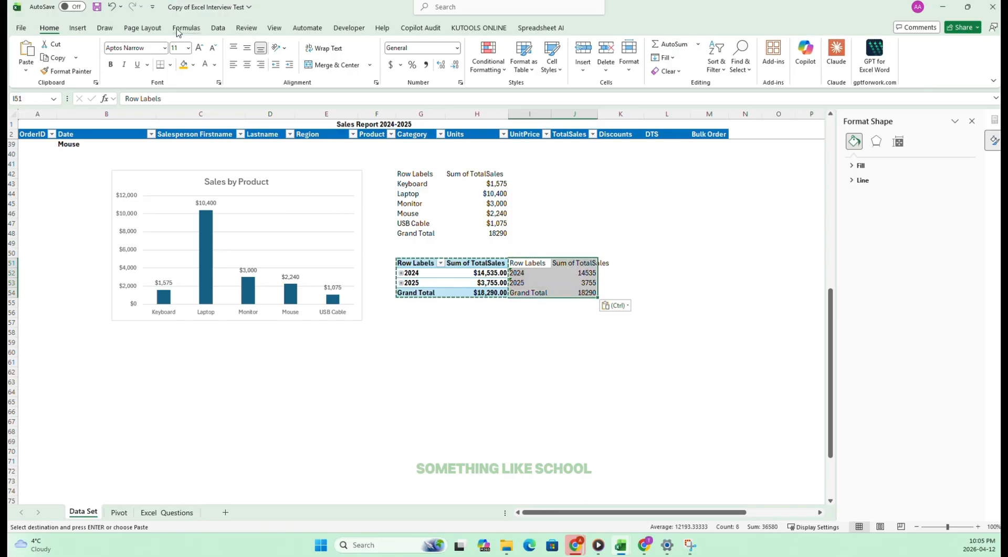
pyautogui.click(78, 29)
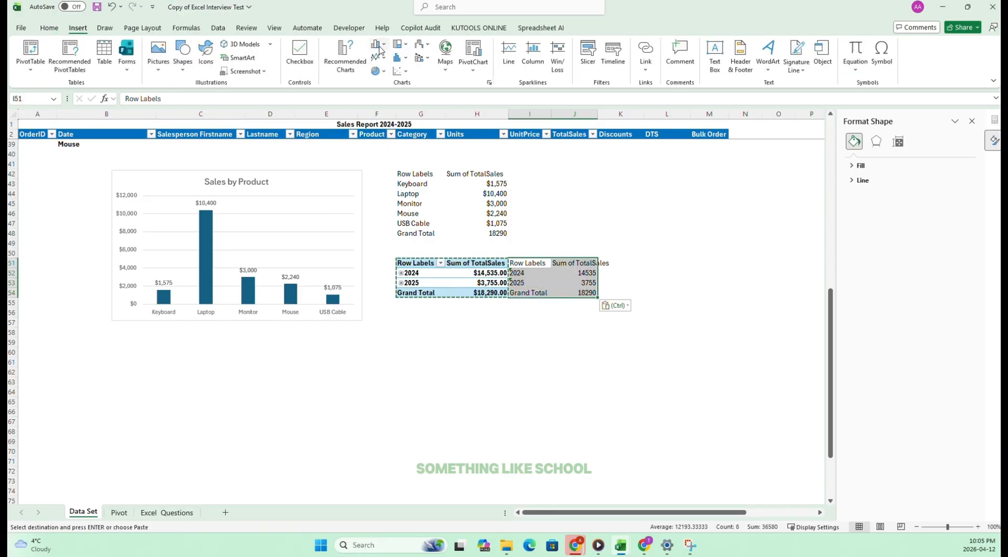
pyautogui.click(345, 56)
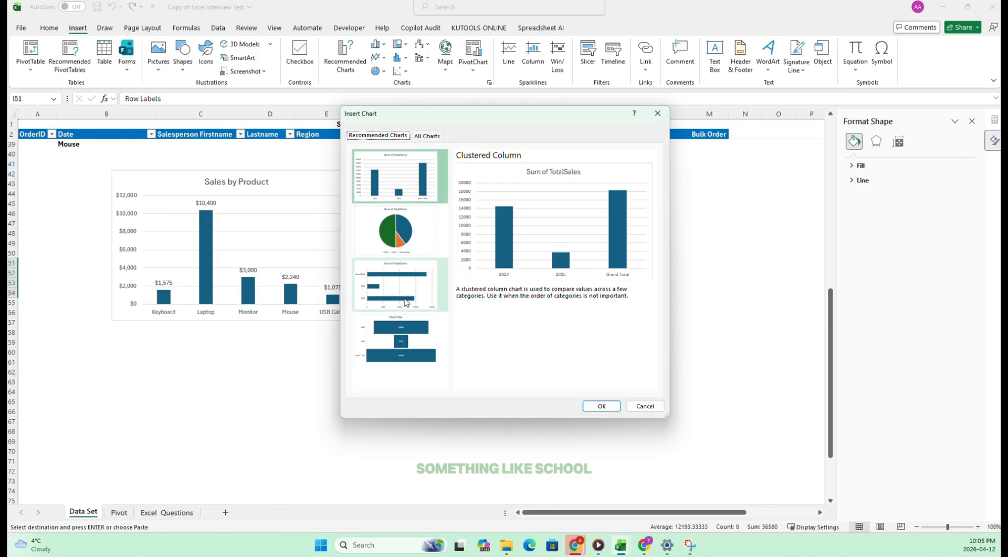
pyautogui.click(426, 136)
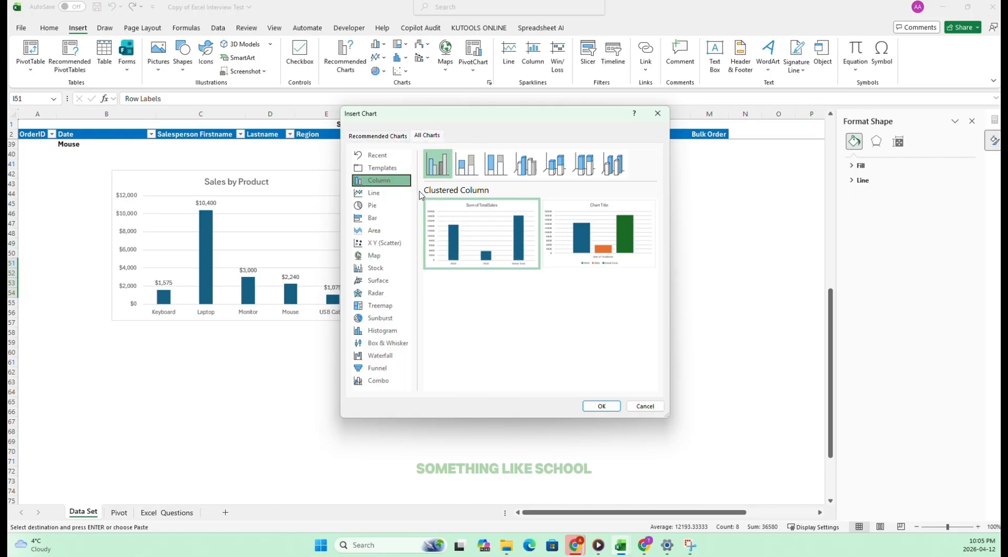
pyautogui.click(374, 193)
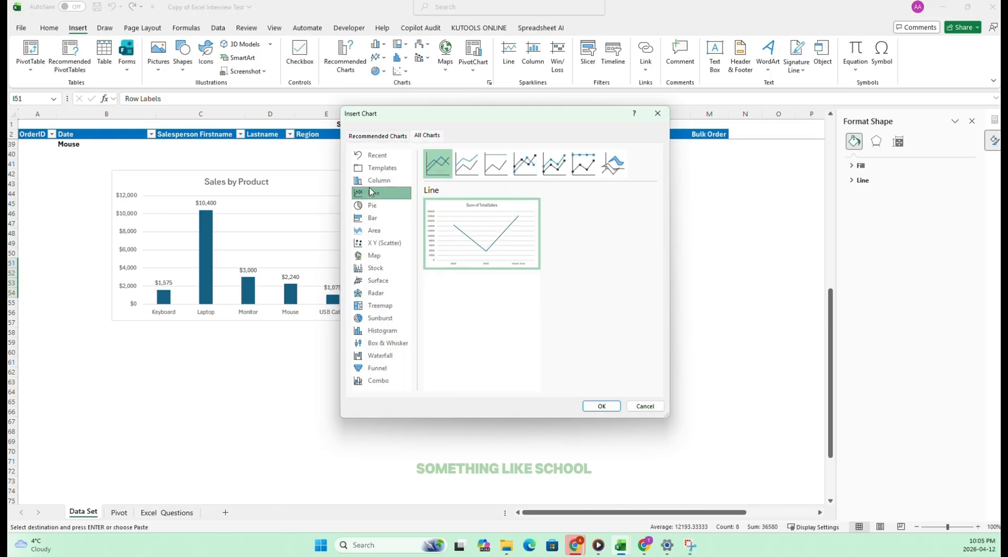
pyautogui.moveTo(478, 233)
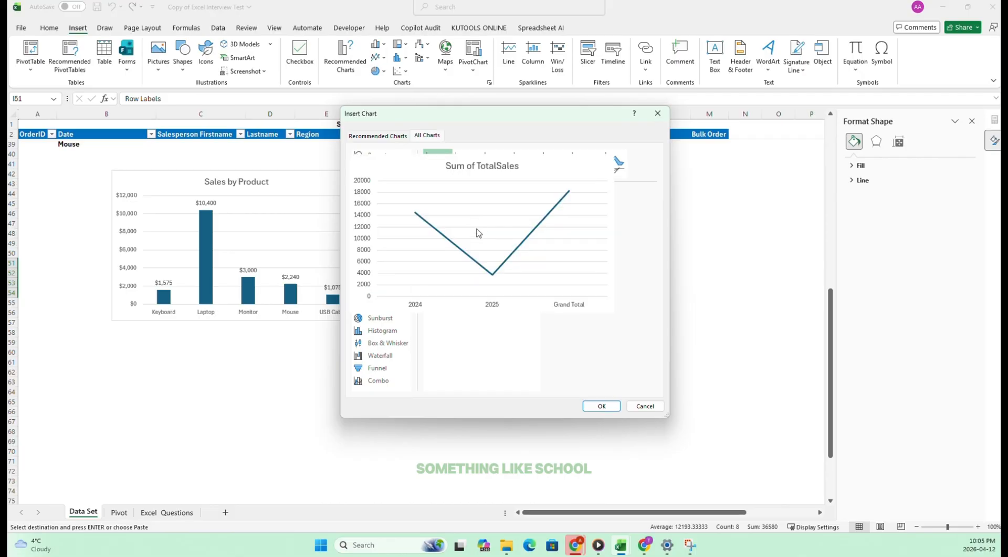
pyautogui.click(467, 165)
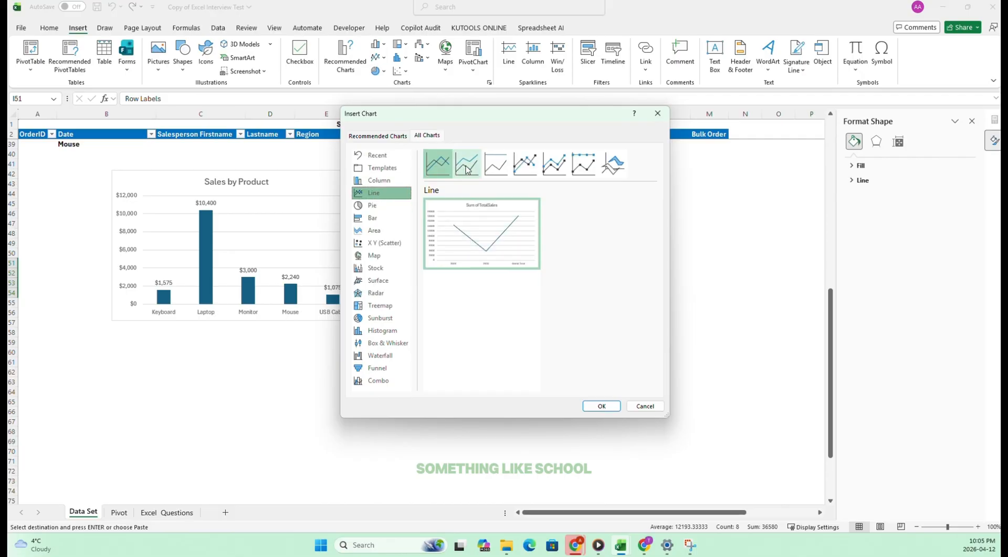
pyautogui.click(437, 163)
pyautogui.click(497, 164)
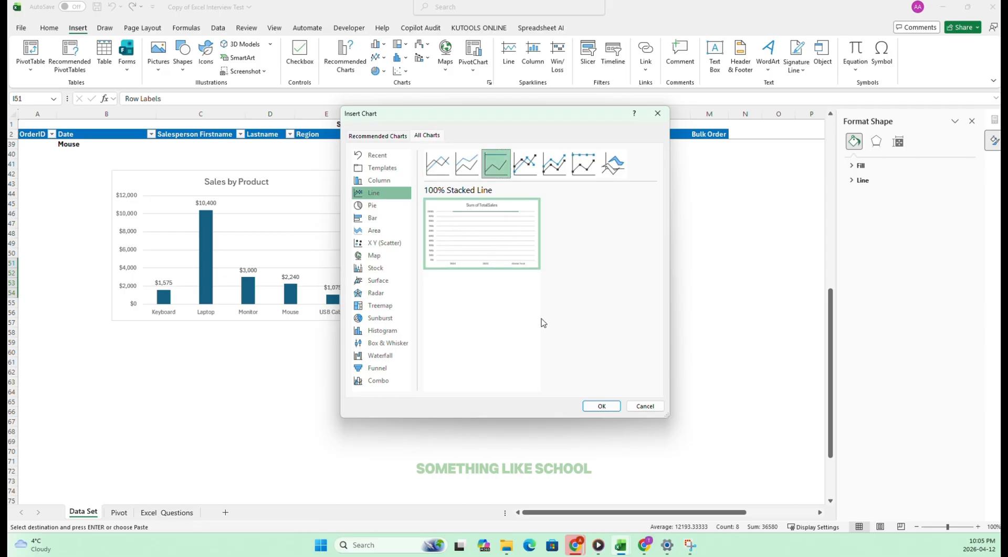
pyautogui.click(441, 167)
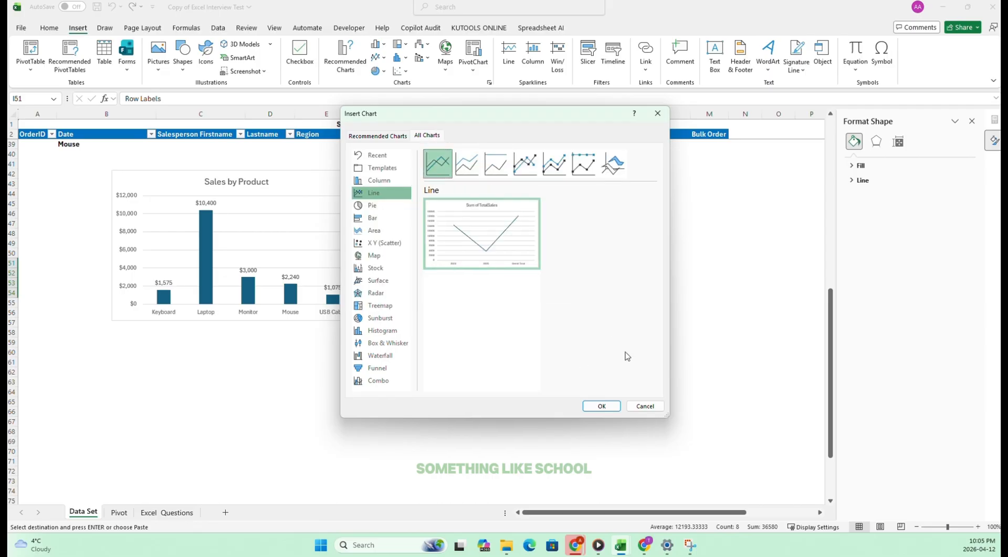
pyautogui.click(601, 405)
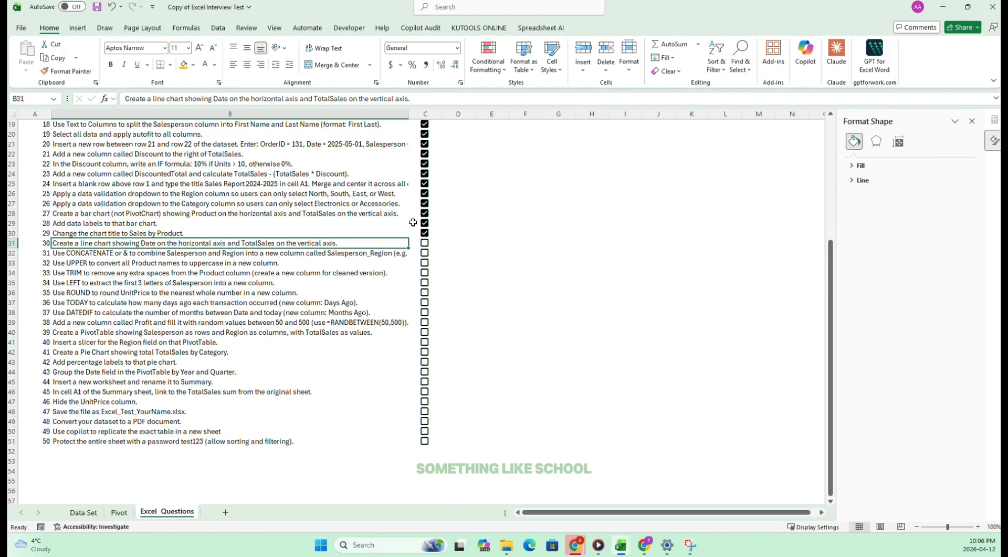
# Tick off task 30 on the Excel Questions sheet and select task 31 in B32 to read its full wording.
pyautogui.click(425, 243)
pyautogui.click(100, 254)
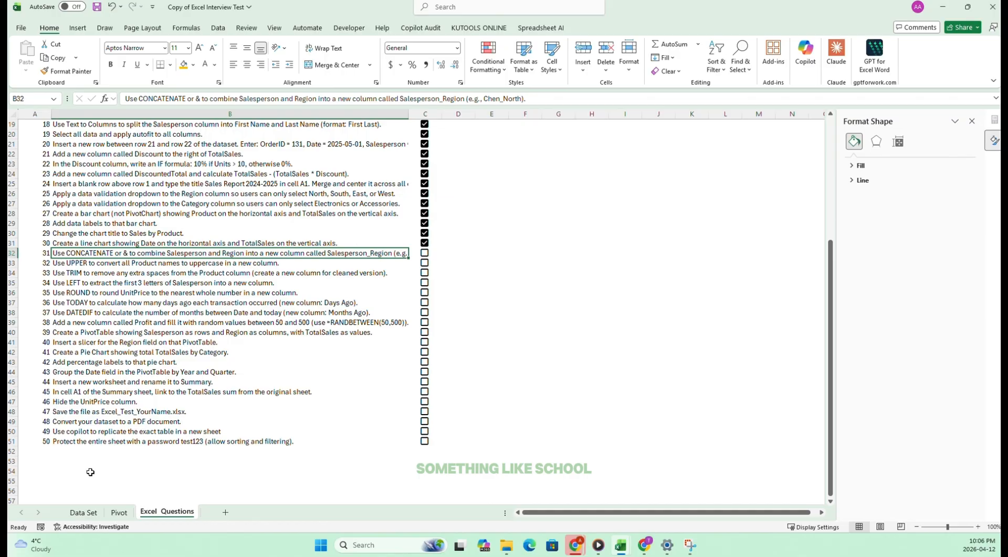
# Insert a blank column before the Product column on the Data Set sheet.
pyautogui.click(94, 513)
pyautogui.click(110, 513)
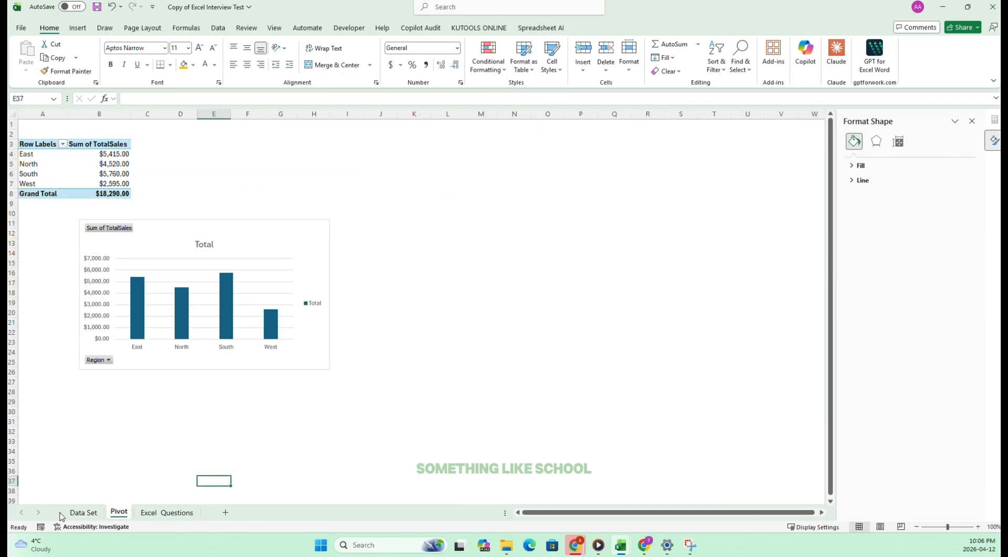
pyautogui.click(79, 513)
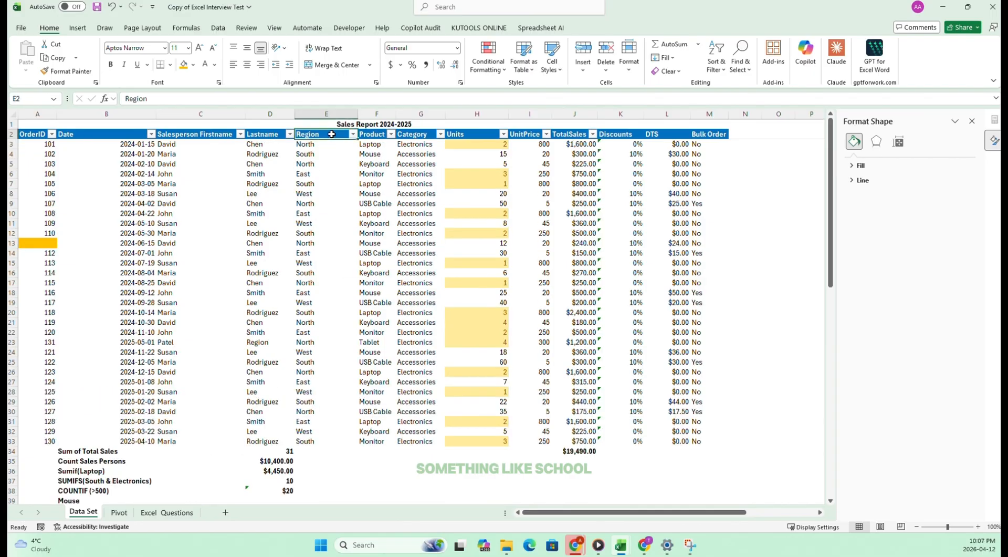
pyautogui.click(376, 114)
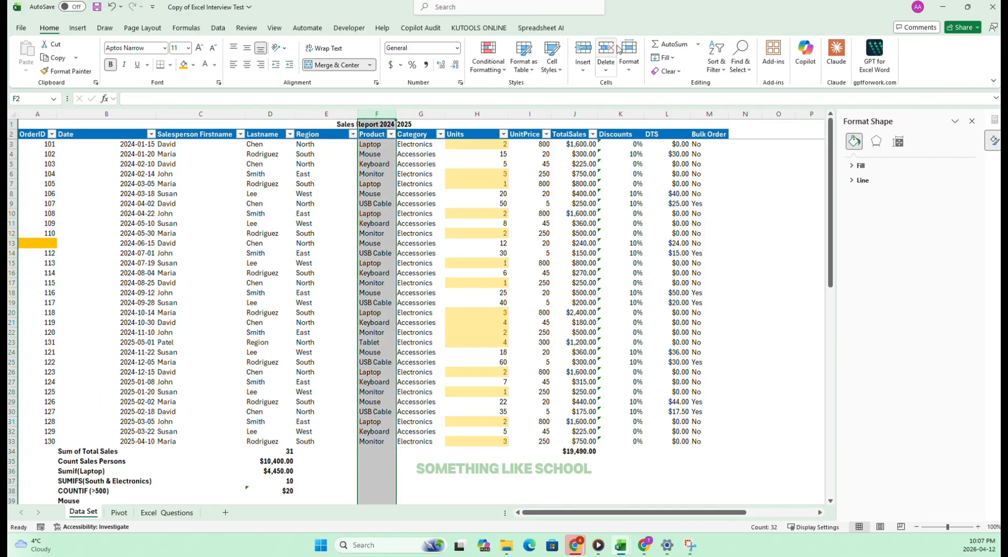
pyautogui.click(583, 49)
# Copy the heading Salesperson_Region from the task 31 text on the Excel Questions sheet and paste it into F2 of the Data Set sheet.
pyautogui.click(167, 512)
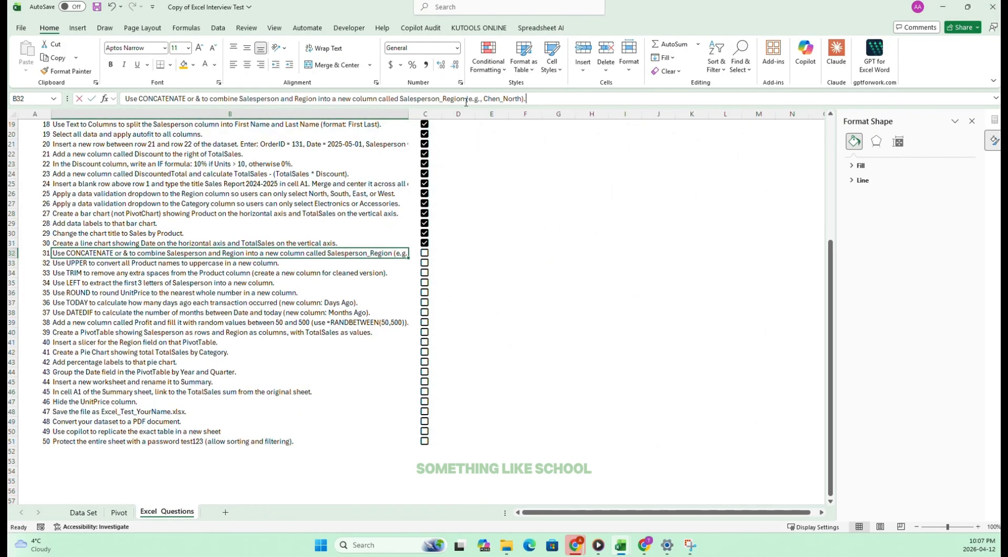
pyautogui.moveTo(466, 100); pyautogui.dragTo(408, 99)
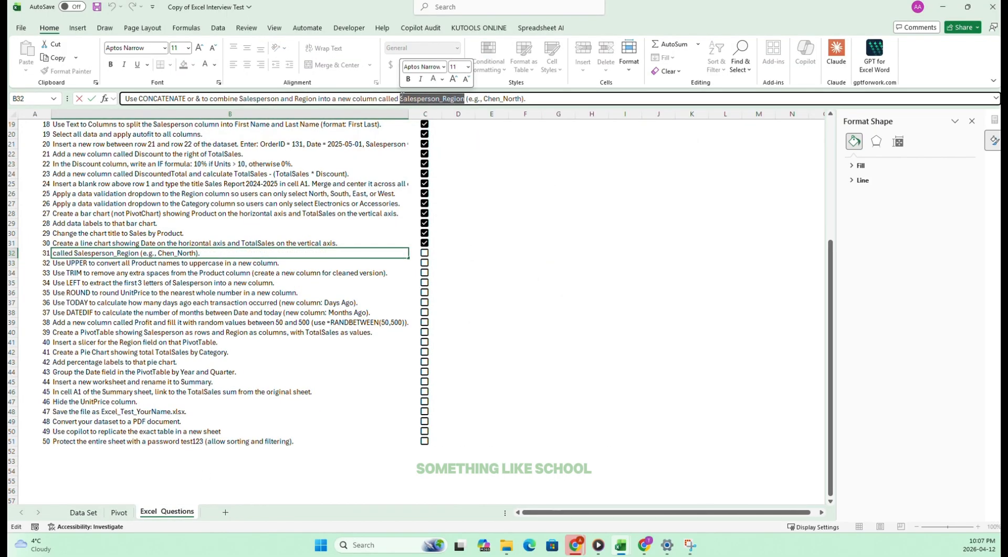
pyautogui.press('Escape')
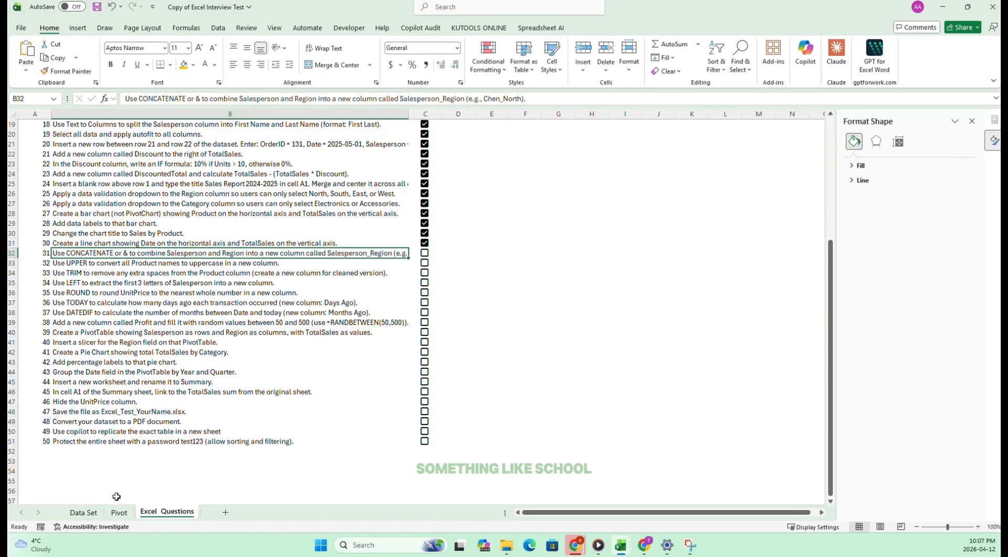
pyautogui.click(84, 512)
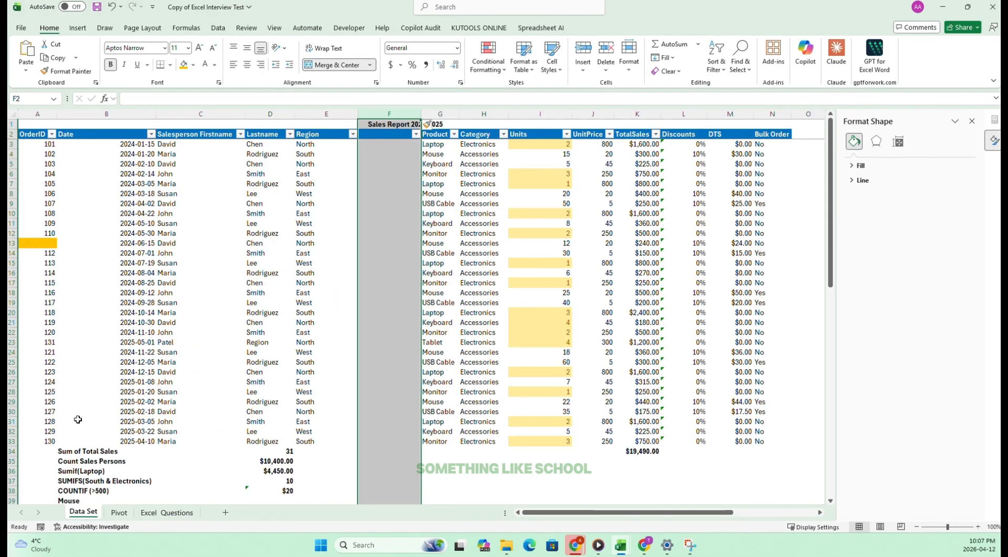
pyautogui.click(379, 134)
pyautogui.click(159, 99)
pyautogui.write('Salesperson_Region')
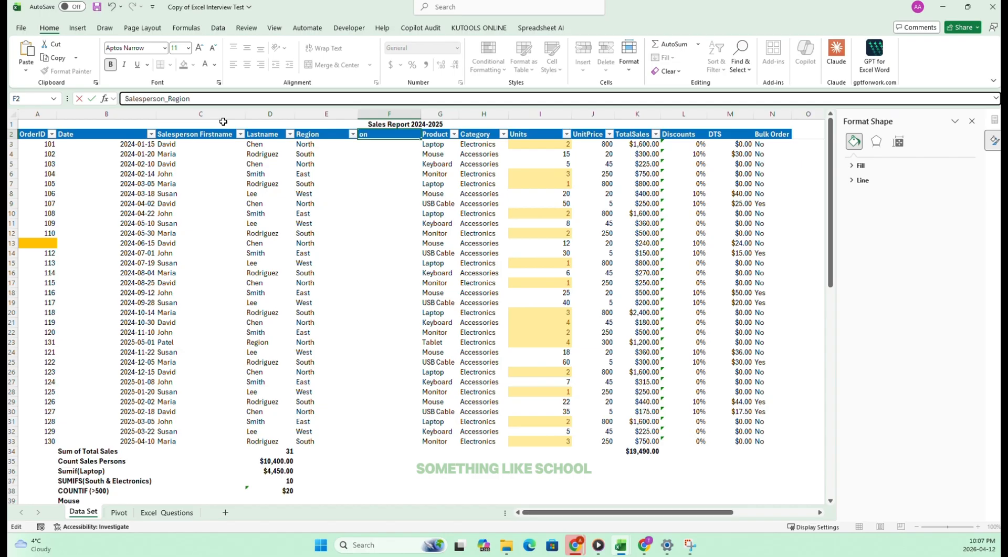
pyautogui.click(396, 162)
pyautogui.click(397, 145)
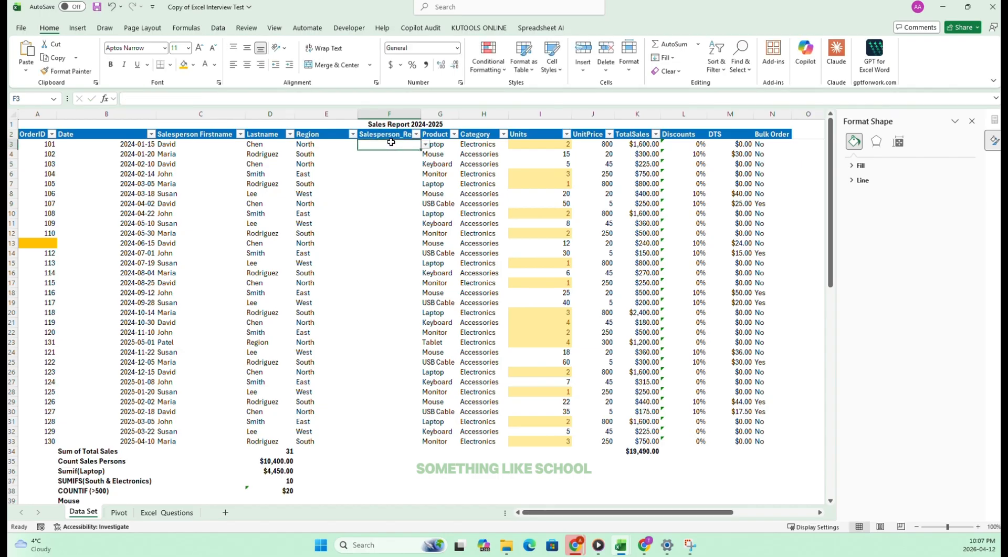
pyautogui.click(386, 187)
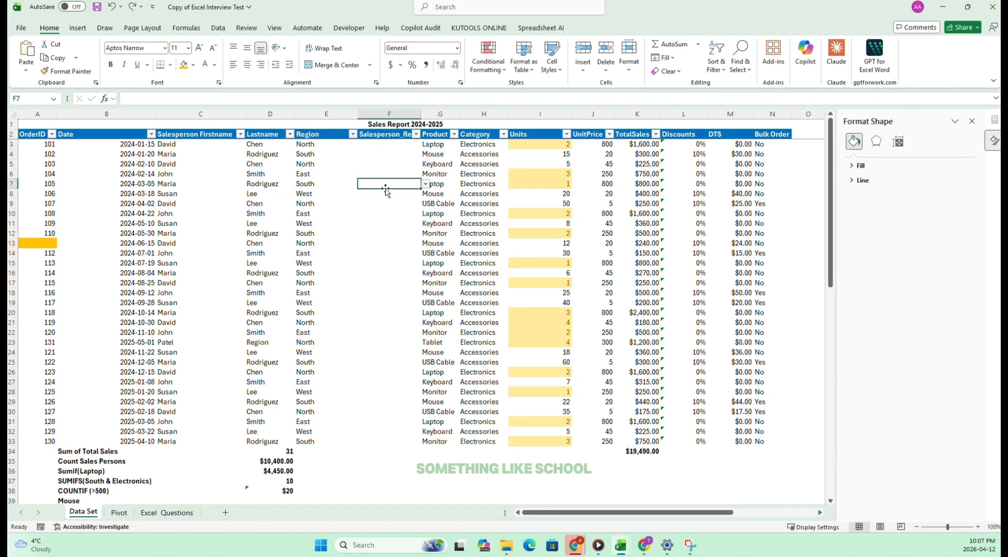
# Remove the inherited region dropdown from F3:F33 by setting its data validation to allow Any value.
pyautogui.click(397, 155)
pyautogui.click(426, 154)
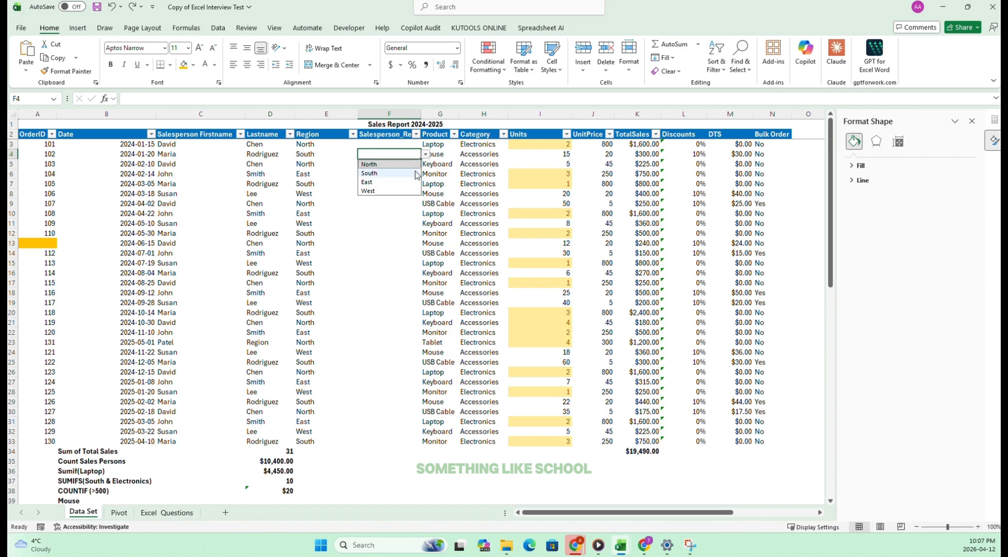
pyautogui.click(386, 183)
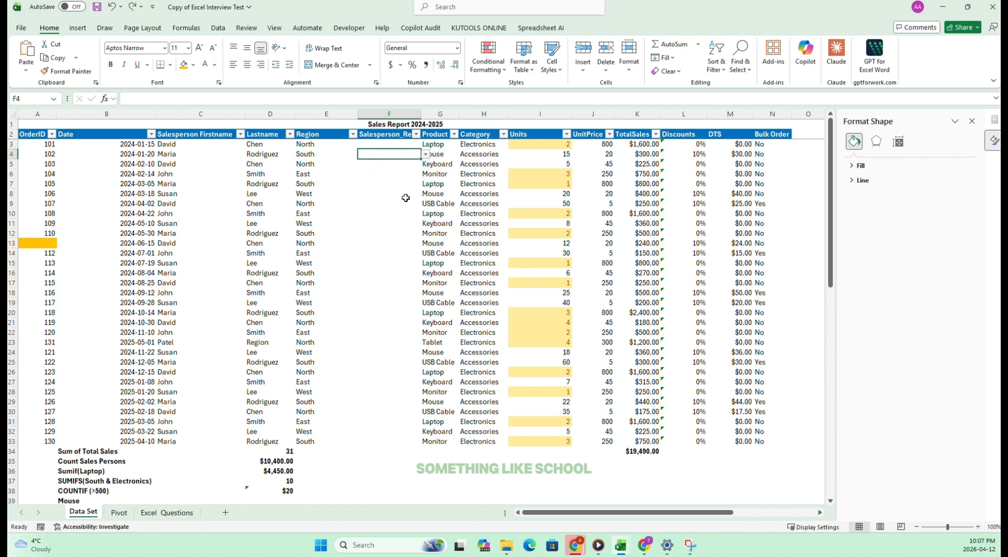
pyautogui.click(392, 214)
pyautogui.click(375, 144)
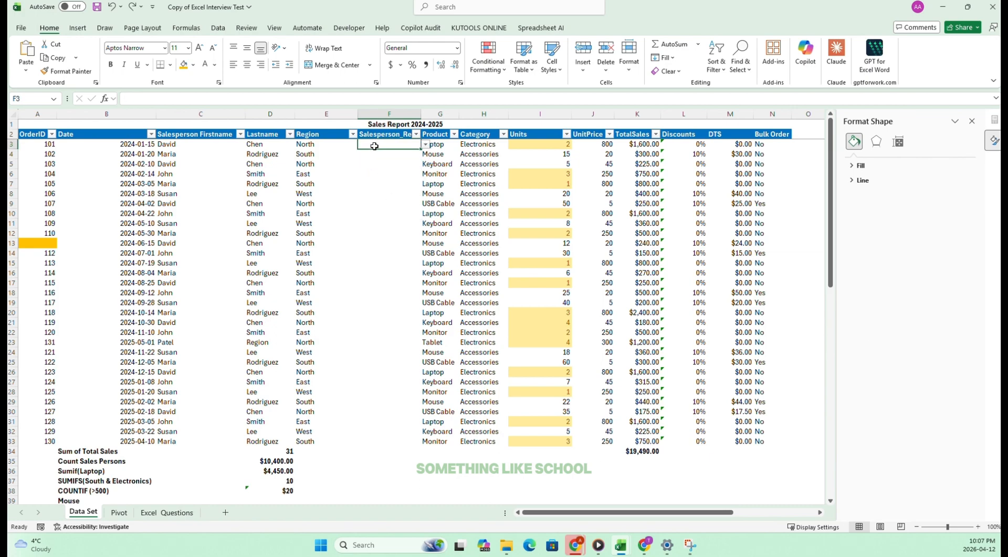
pyautogui.moveTo(375, 146); pyautogui.dragTo(365, 440)
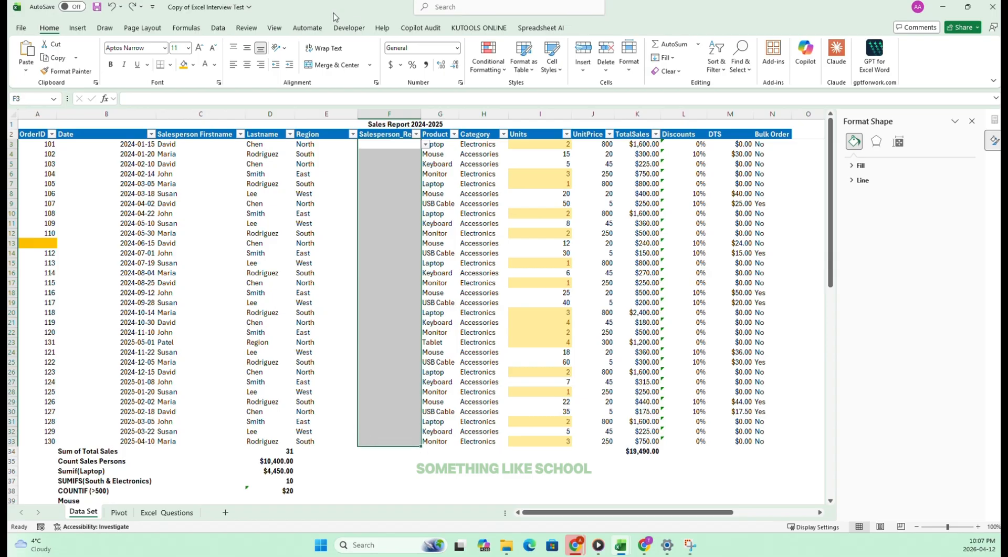
pyautogui.click(218, 28)
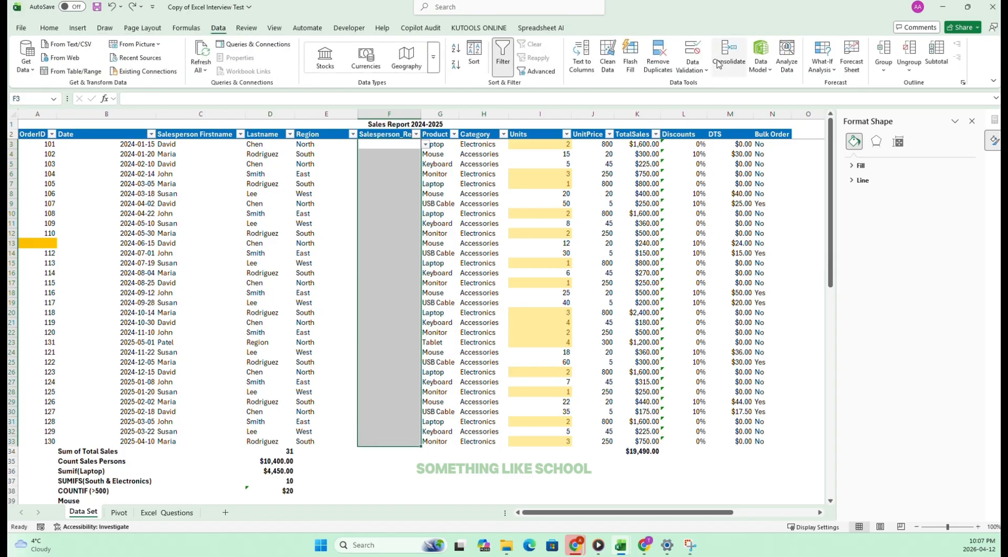
pyautogui.click(693, 72)
pyautogui.click(704, 85)
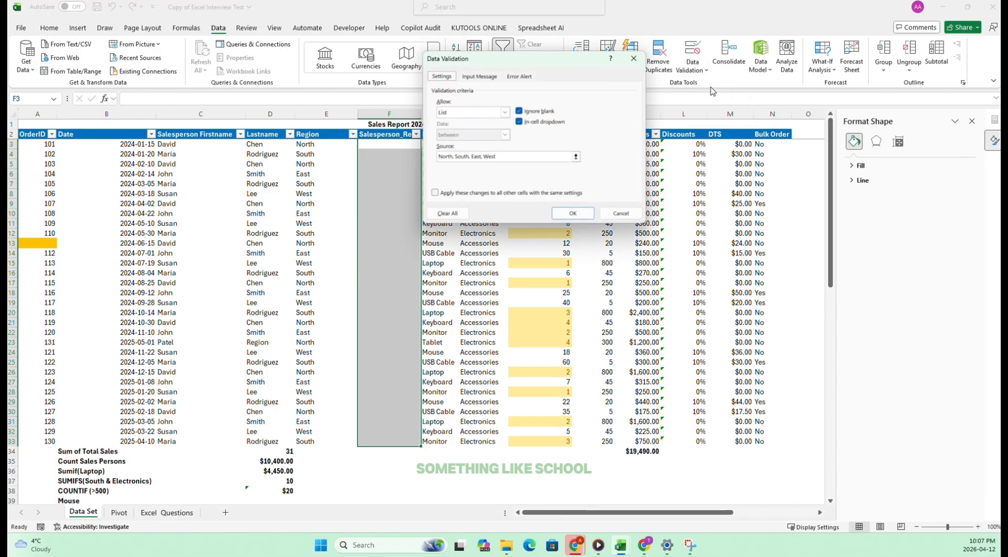
pyautogui.click(494, 111)
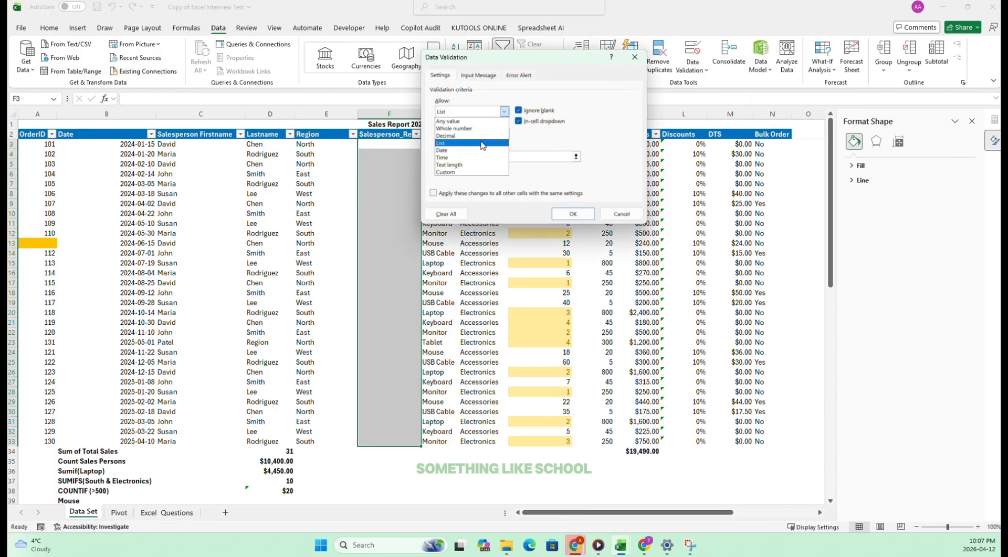
pyautogui.click(459, 122)
pyautogui.click(573, 213)
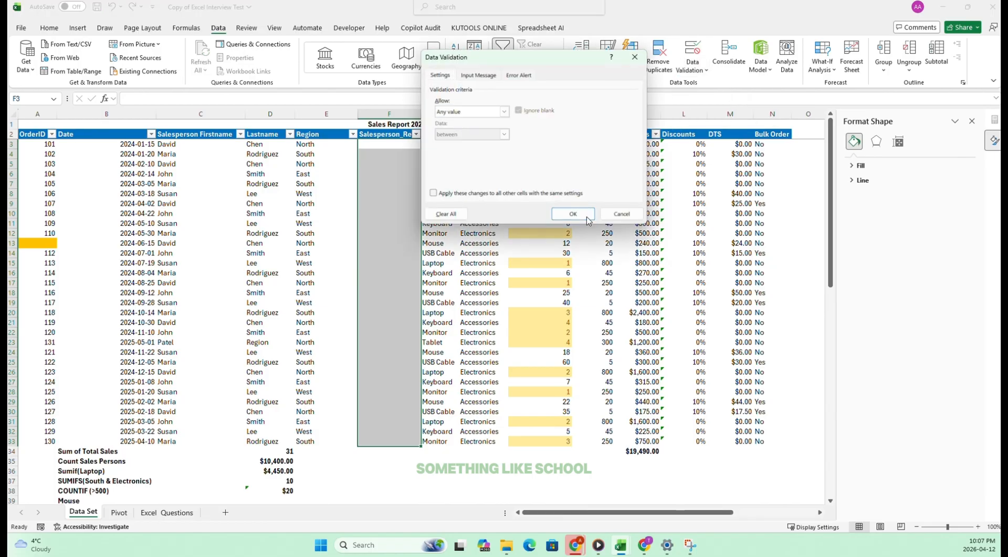
pyautogui.click(388, 154)
pyautogui.press('Down')
pyautogui.press('Down')
pyautogui.press('Down')
pyautogui.press('Down')
# Turn off the filter on the header row and widen the Salesperson_Region column until its full heading fits.
pyautogui.moveTo(28, 134); pyautogui.dragTo(608, 126)
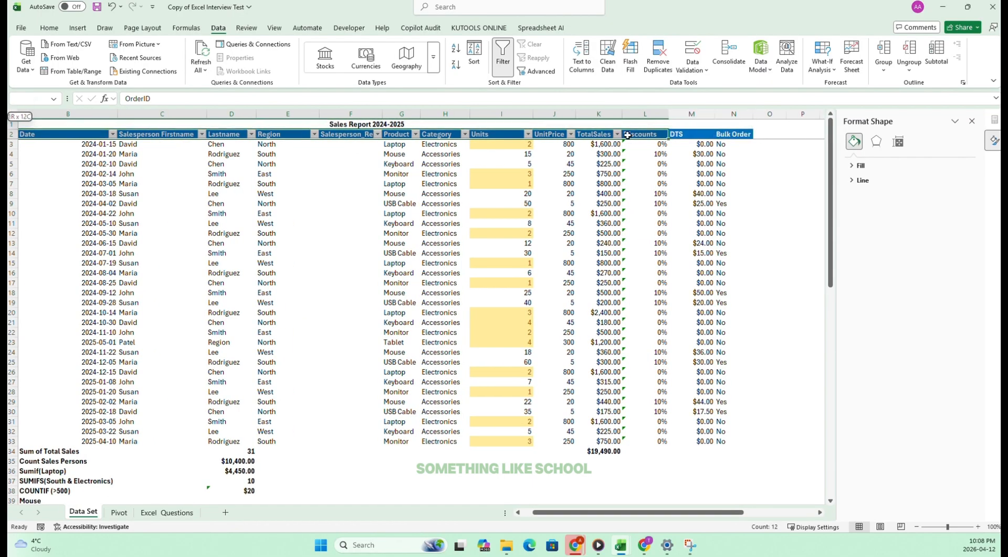
pyautogui.moveTo(627, 135); pyautogui.dragTo(646, 134)
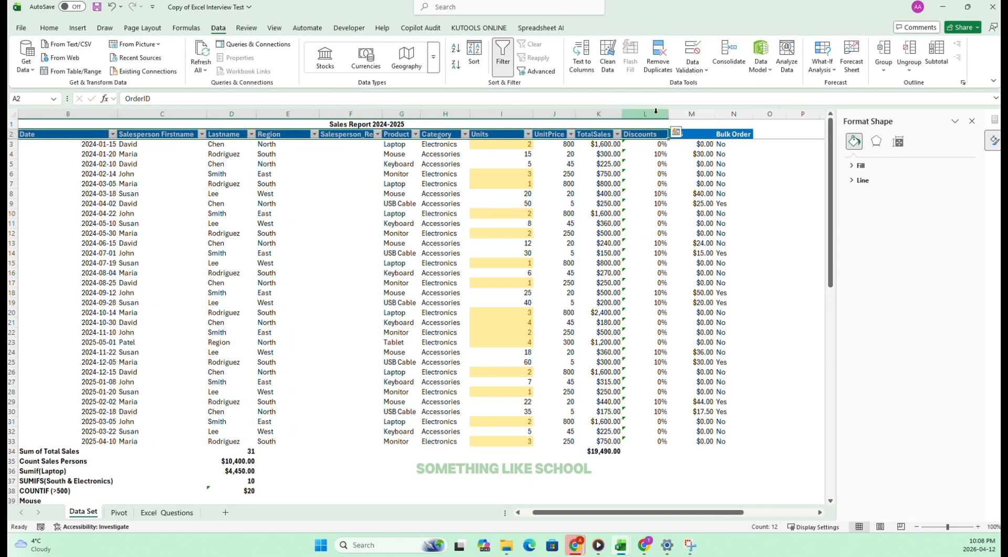
pyautogui.click(50, 28)
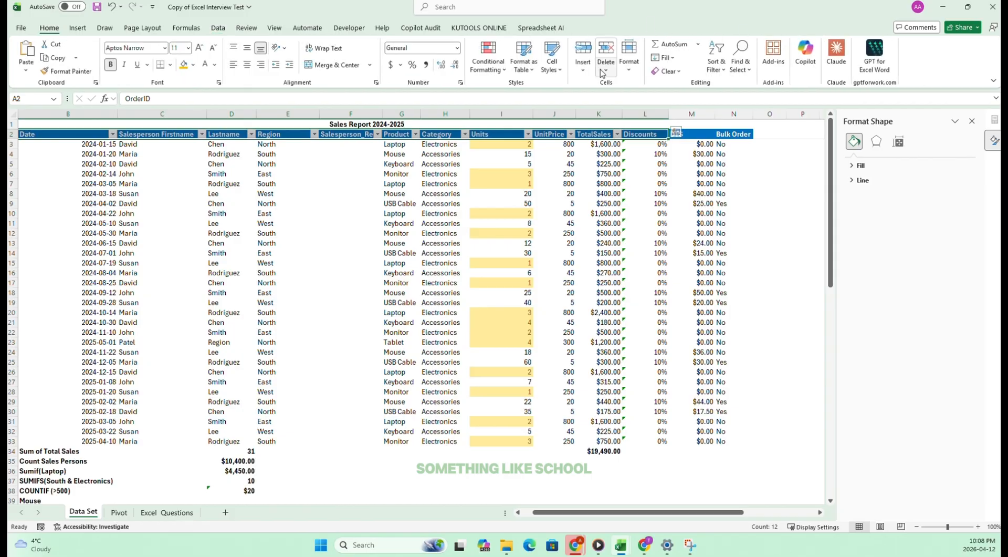
pyautogui.click(716, 62)
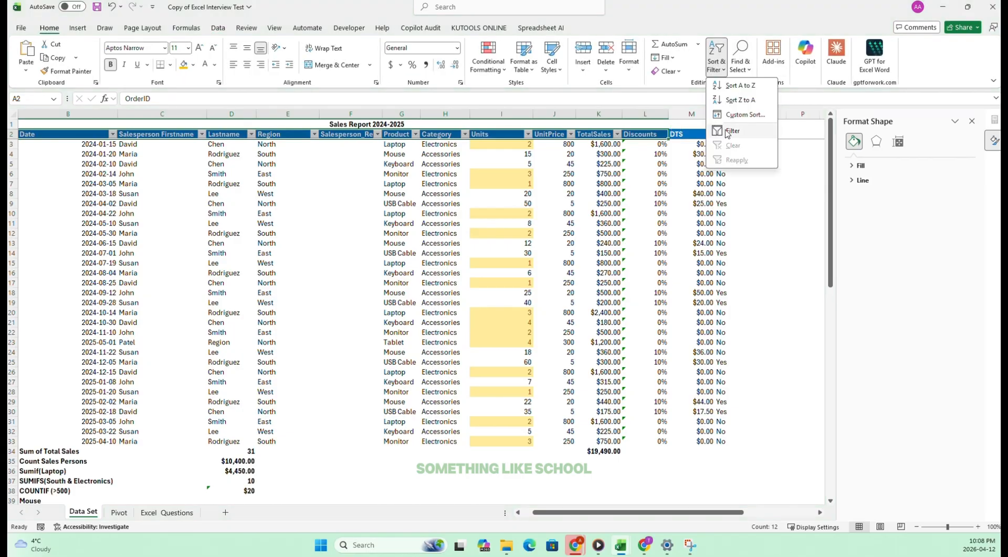
pyautogui.click(727, 131)
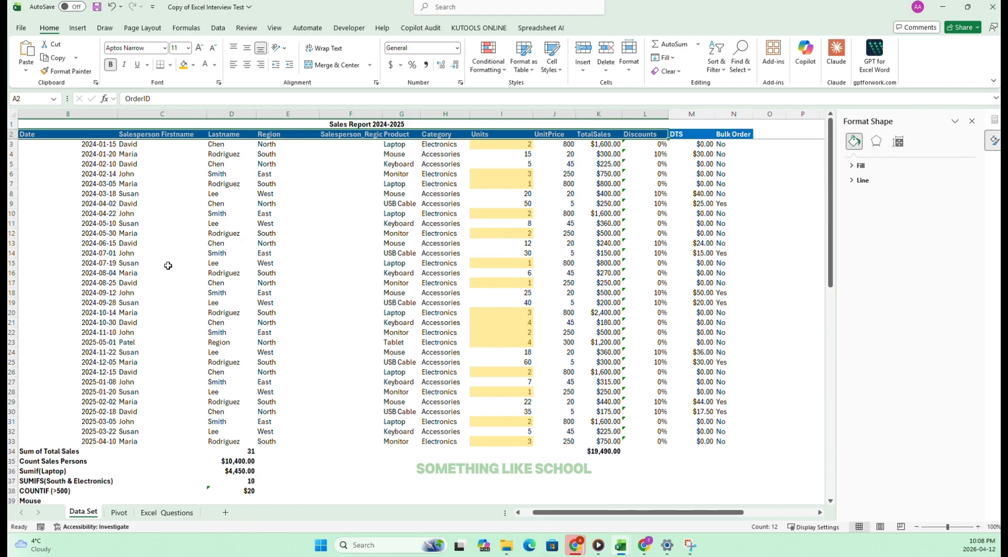
pyautogui.hotkey('ctrl', 'shift', 'l')
pyautogui.hotkey('ctrl', 'shift', 'l')
pyautogui.click(344, 146)
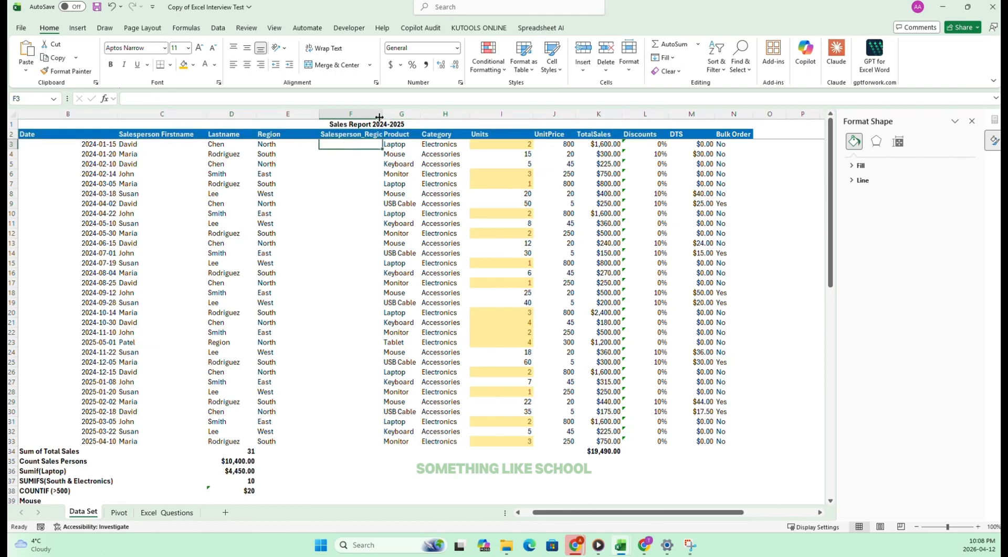
pyautogui.moveTo(379, 115); pyautogui.dragTo(398, 114)
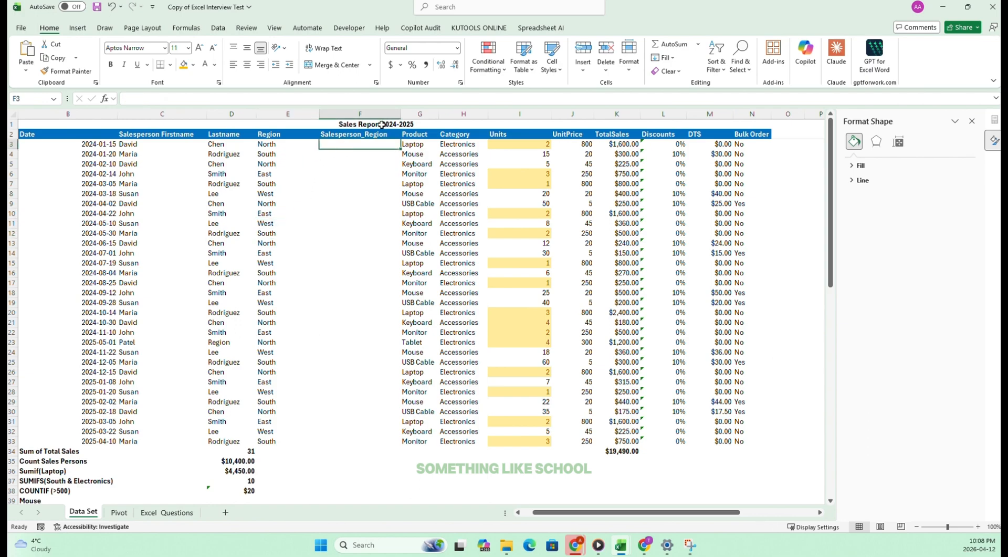
# Enter the formula =CONCAT(D3, "_",E3) in F3 to join the last name and region with an underscore.
pyautogui.write('=')
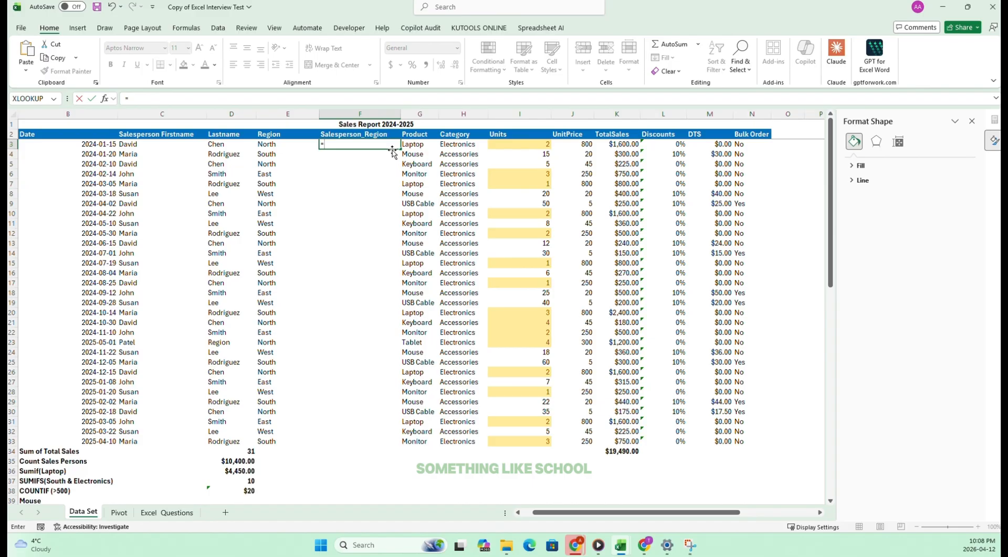
pyautogui.write('concat')
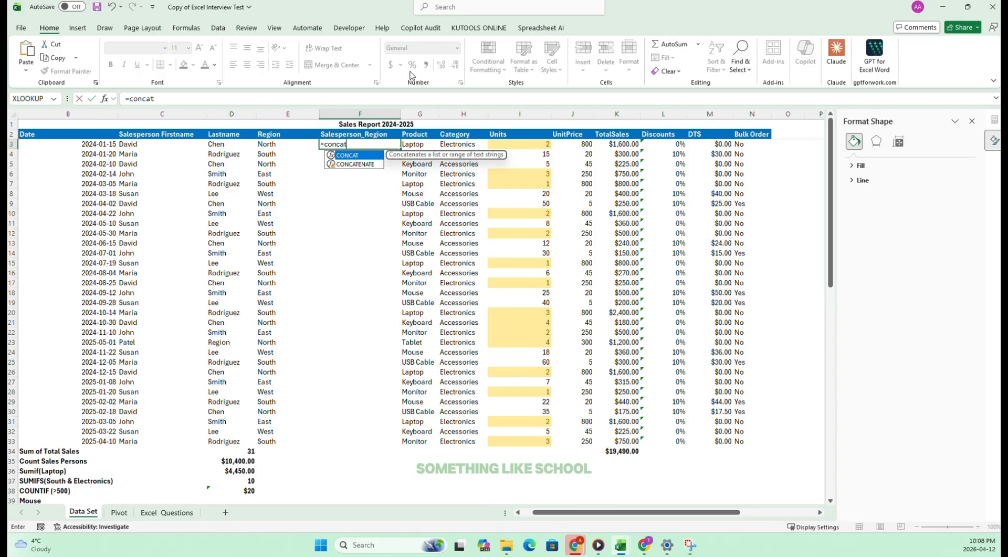
pyautogui.press('Tab')
pyautogui.click(217, 144)
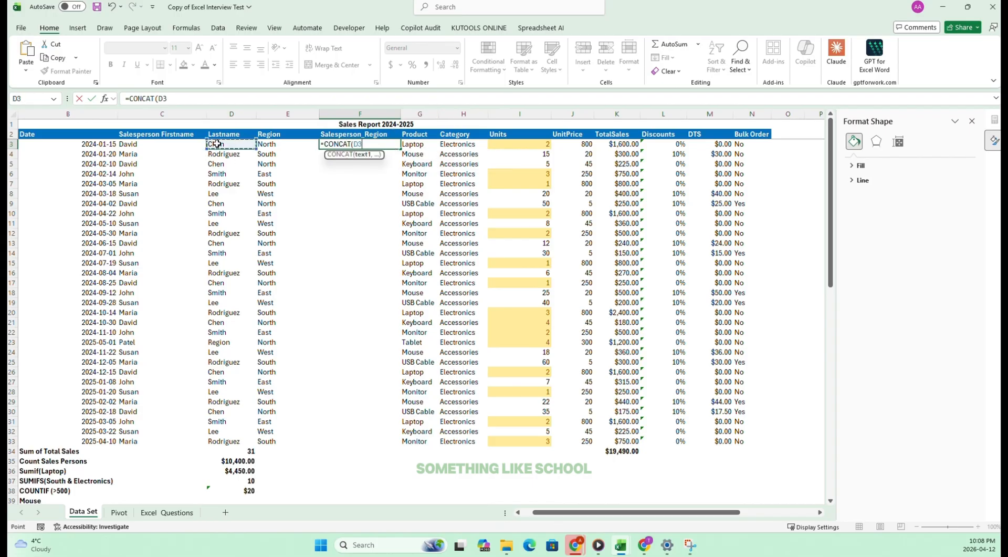
pyautogui.write(', "_')
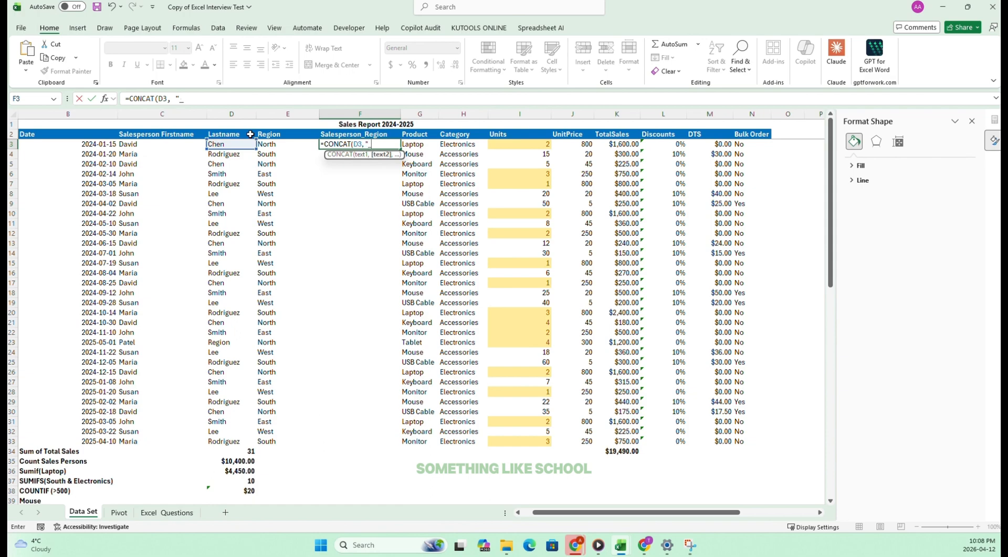
pyautogui.write(',')
pyautogui.click(281, 143)
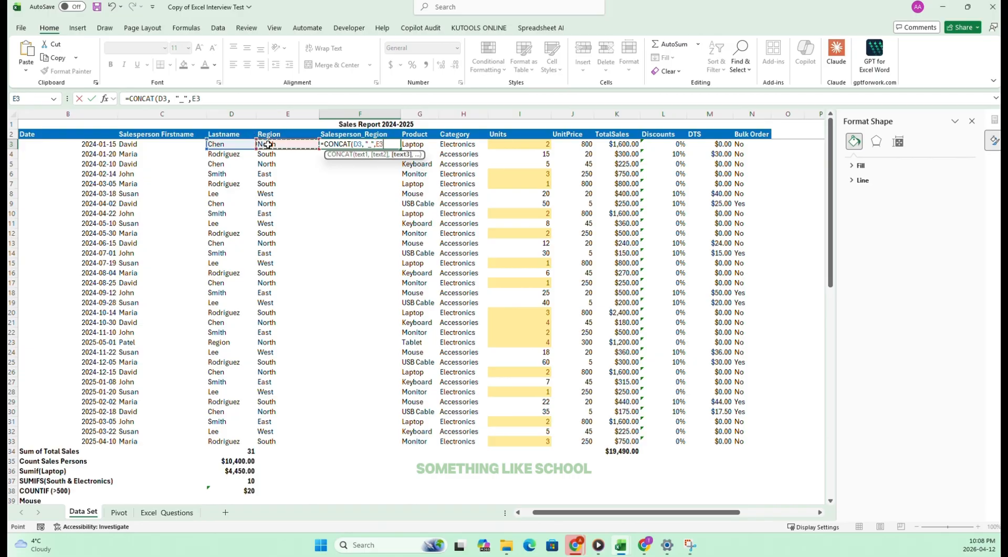
pyautogui.write(')')
pyautogui.press('Return')
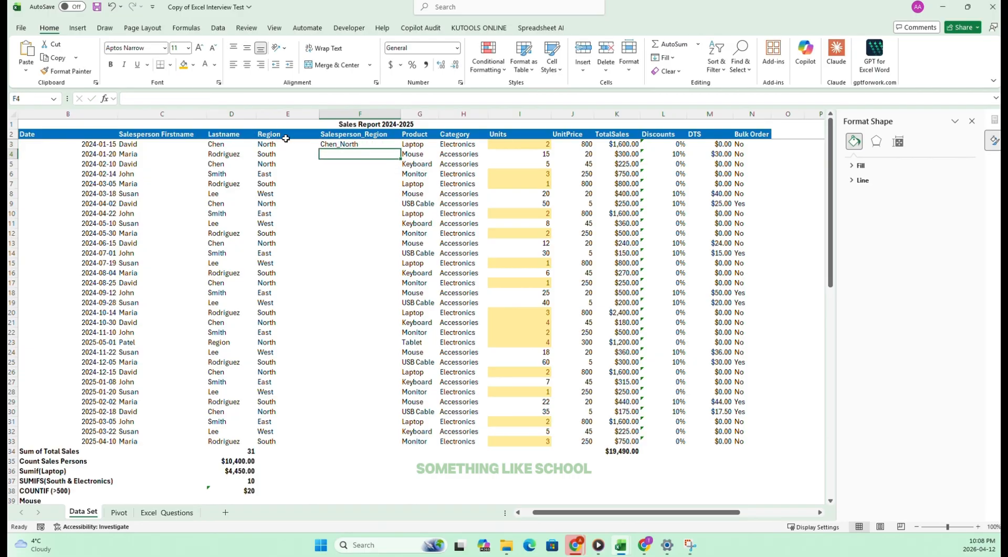
# Fill the F3 formula down to F33 and tick off task 31 on the Excel Questions sheet.
pyautogui.click(365, 144)
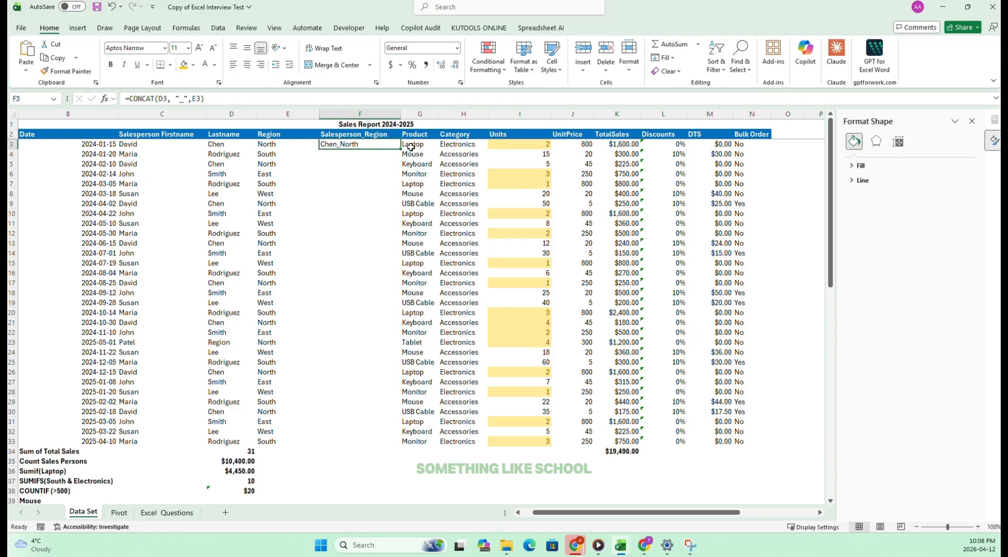
pyautogui.moveTo(399, 149); pyautogui.dragTo(384, 445)
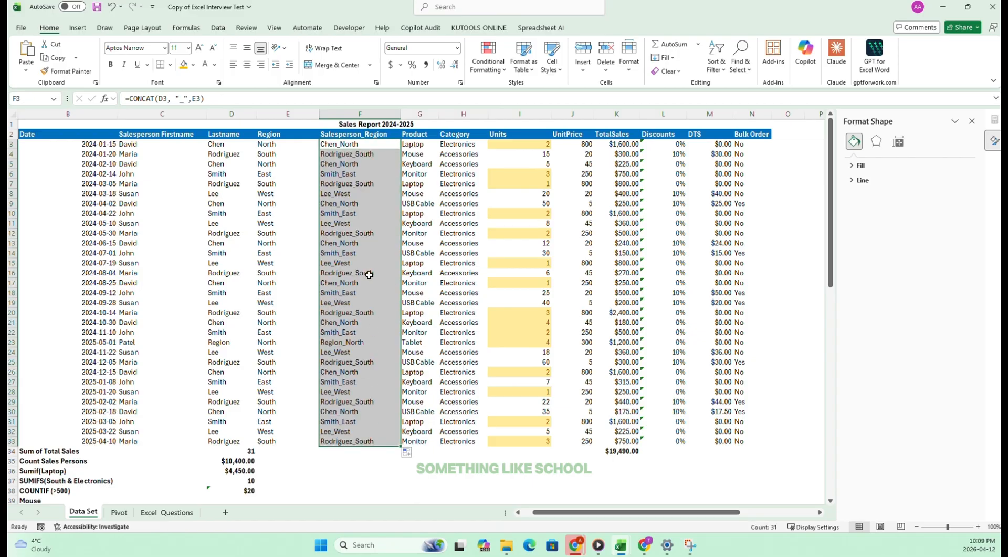
pyautogui.click(287, 382)
pyautogui.click(166, 512)
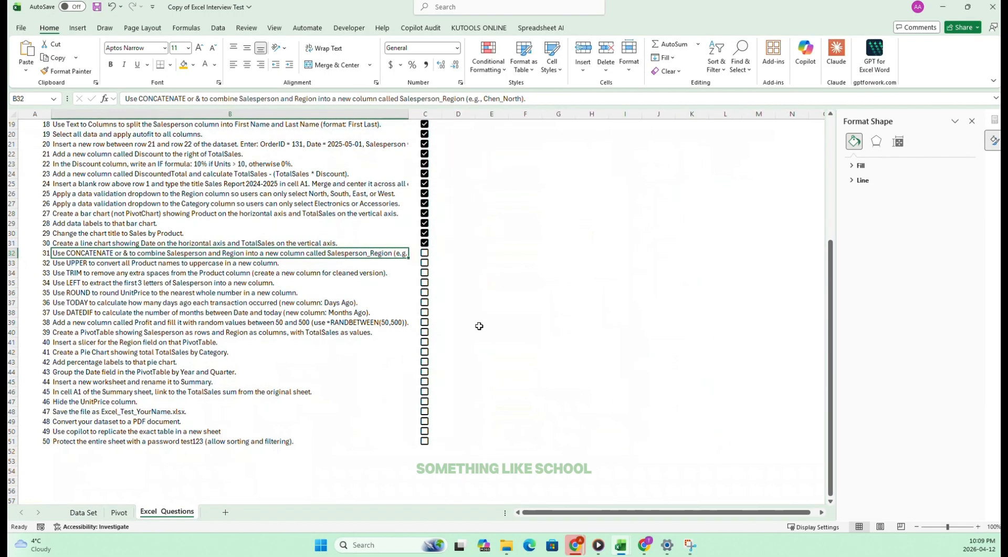
pyautogui.click(425, 256)
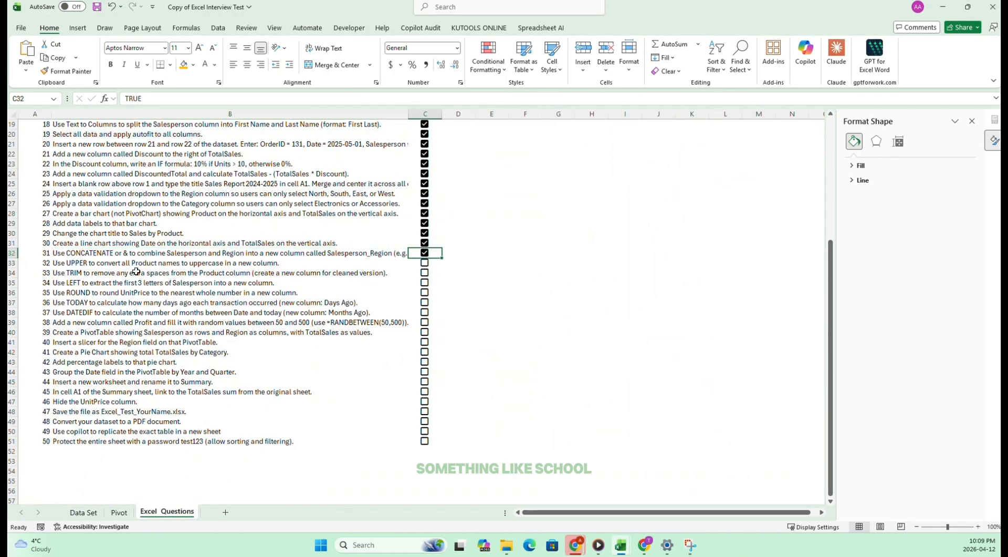
# Insert a blank column before Category on the Data Set sheet and head it PRODUCT in H2.
pyautogui.click(108, 261)
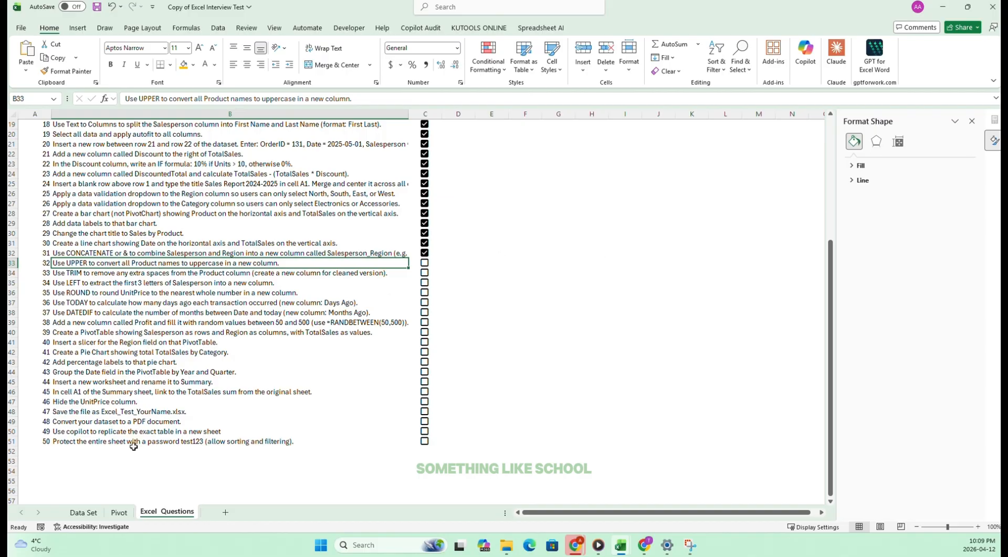
pyautogui.click(83, 512)
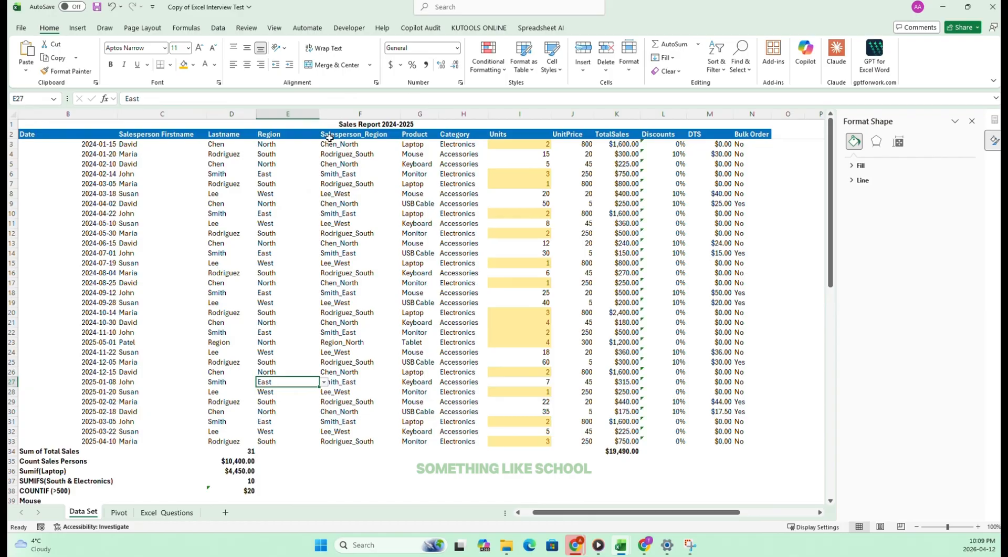
pyautogui.click(291, 162)
pyautogui.click(430, 145)
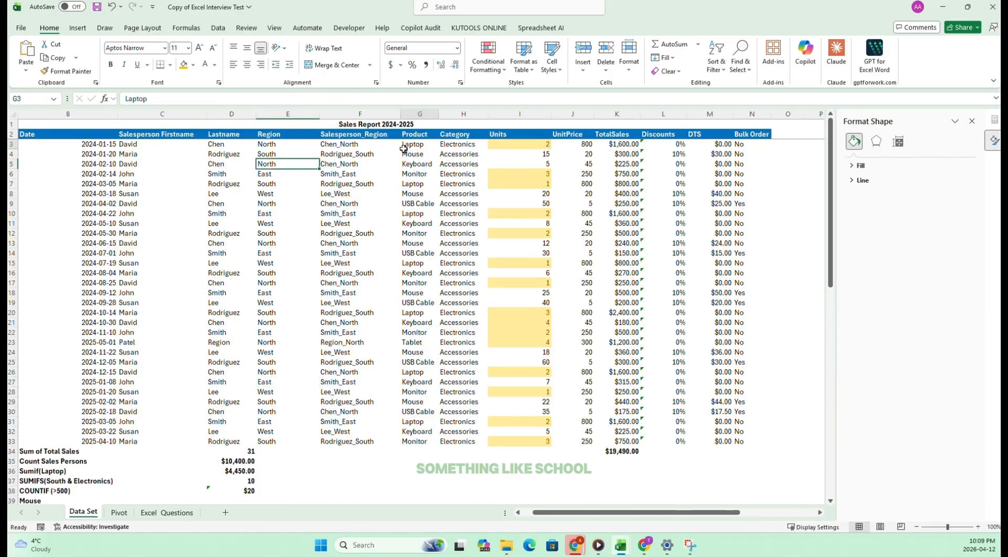
pyautogui.click(467, 114)
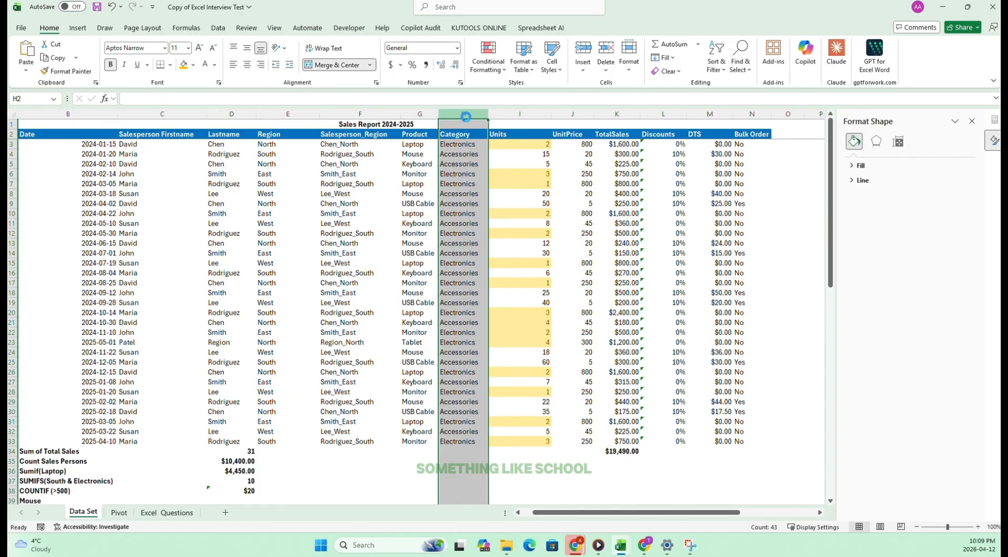
pyautogui.hotkey('ctrl', 'shift', '+')
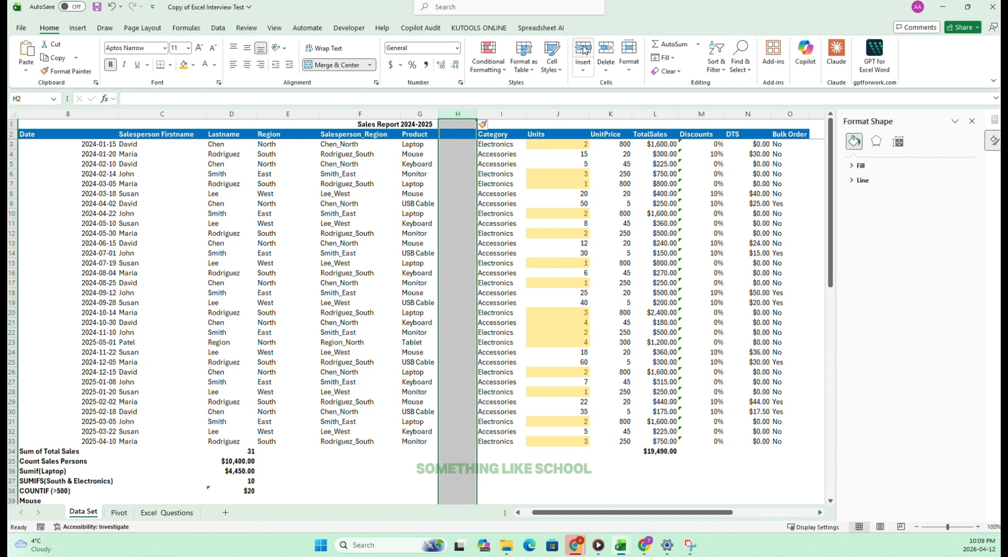
pyautogui.click(450, 142)
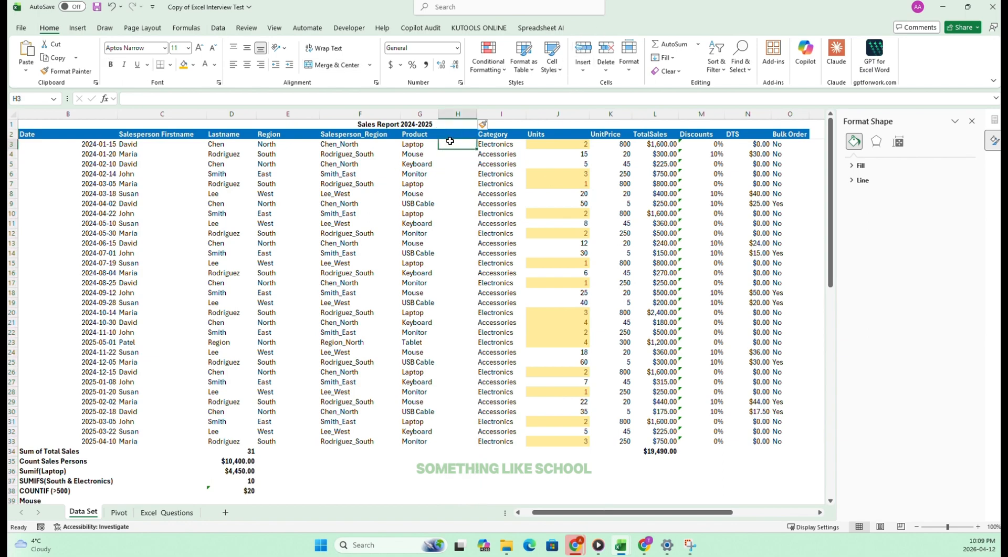
pyautogui.click(462, 134)
pyautogui.write('PRODUCT')
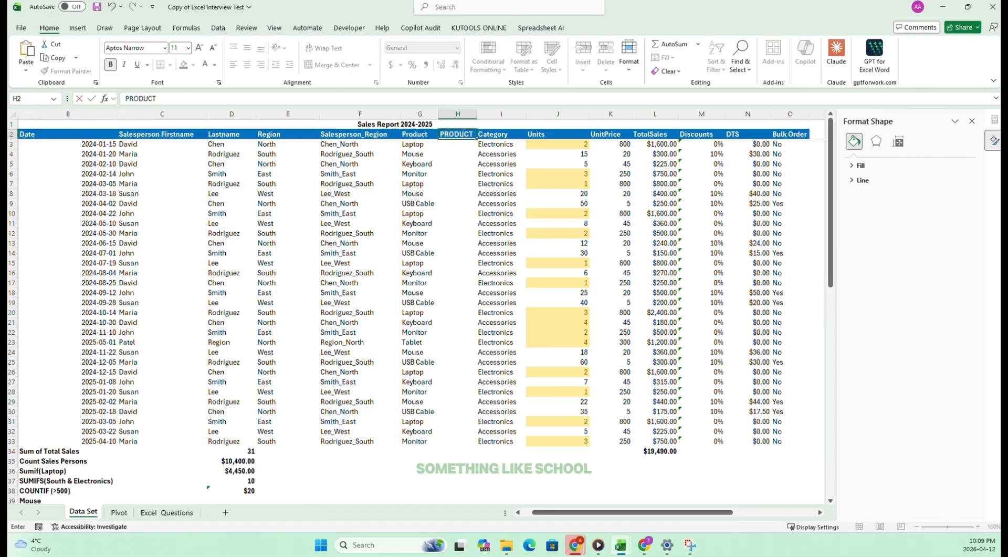
pyautogui.press('Return')
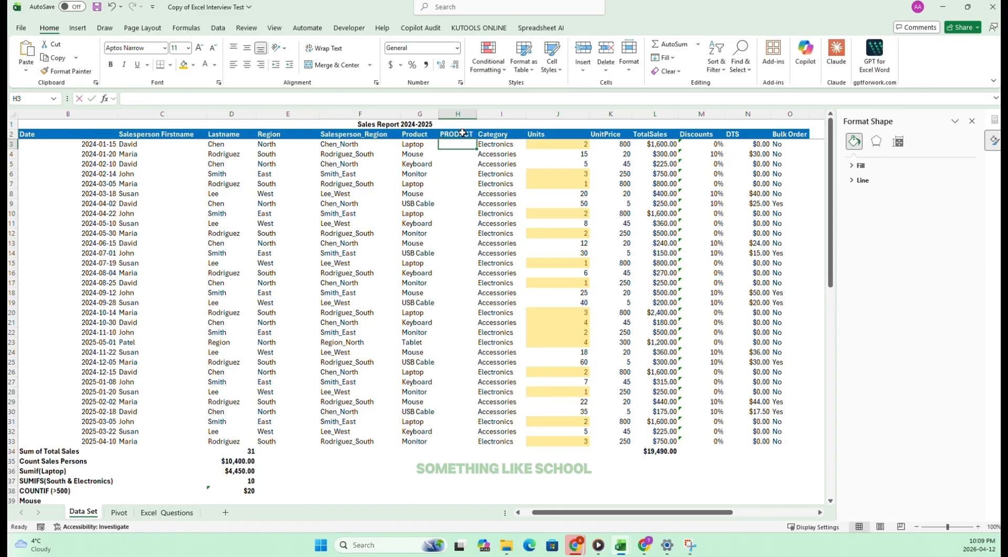
# Enter the formula =UPPER(G3) in H3 to convert the first product name to uppercase.
pyautogui.write('=UPPER(')
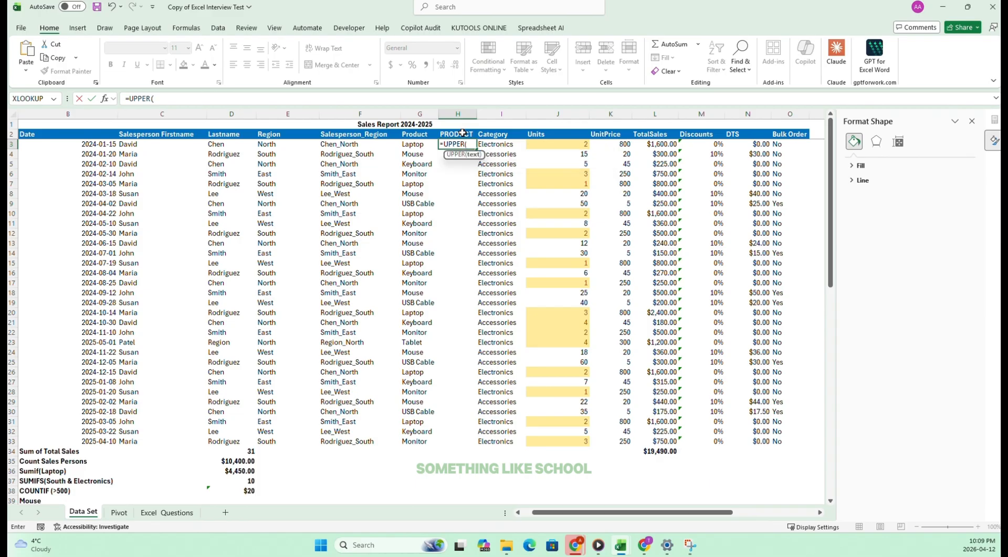
pyautogui.click(410, 144)
pyautogui.press('Return')
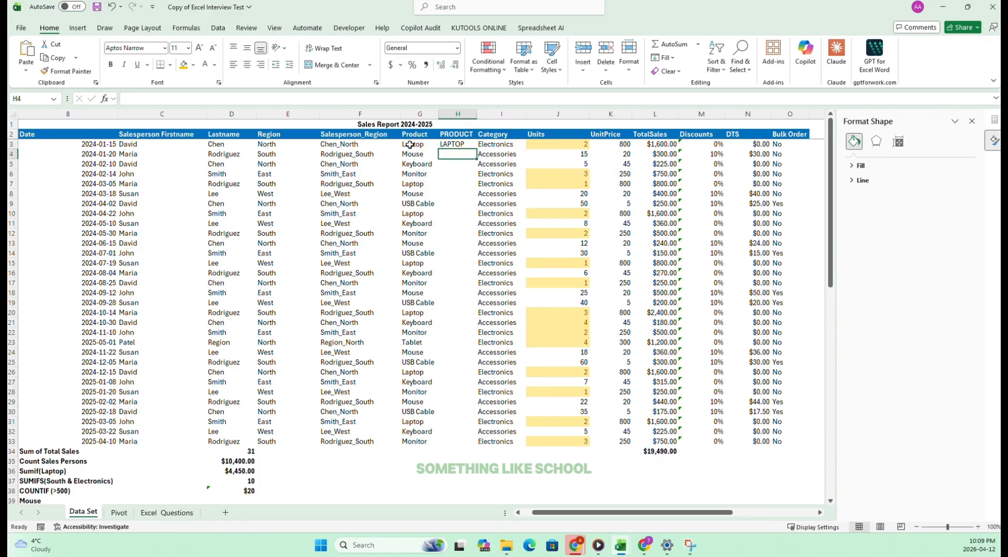
# Fill the UPPER formula down to H33 and tick off task 32 on the Excel Questions sheet.
pyautogui.click(452, 144)
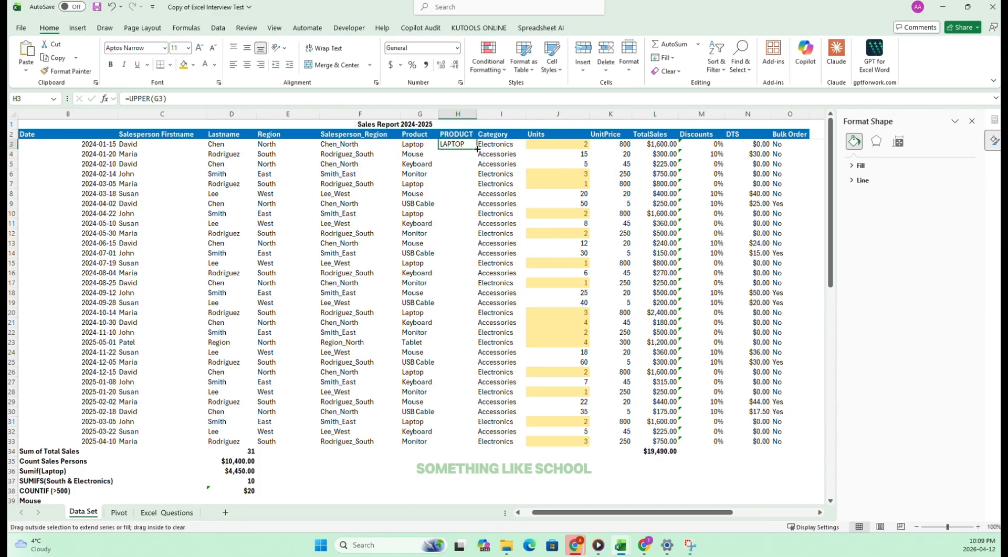
pyautogui.doubleClick(477, 149)
pyautogui.moveTo(286, 372); pyautogui.dragTo(286, 363)
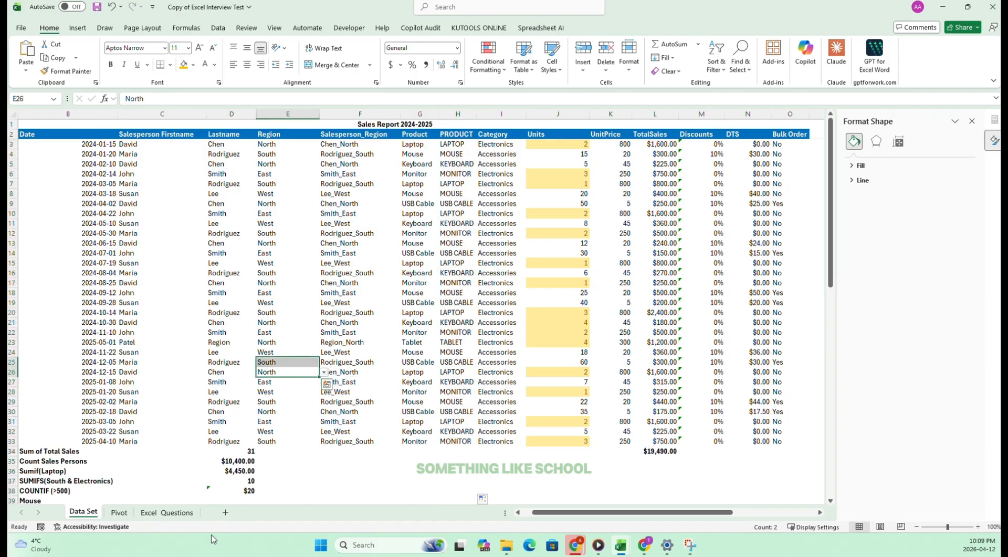
pyautogui.click(178, 512)
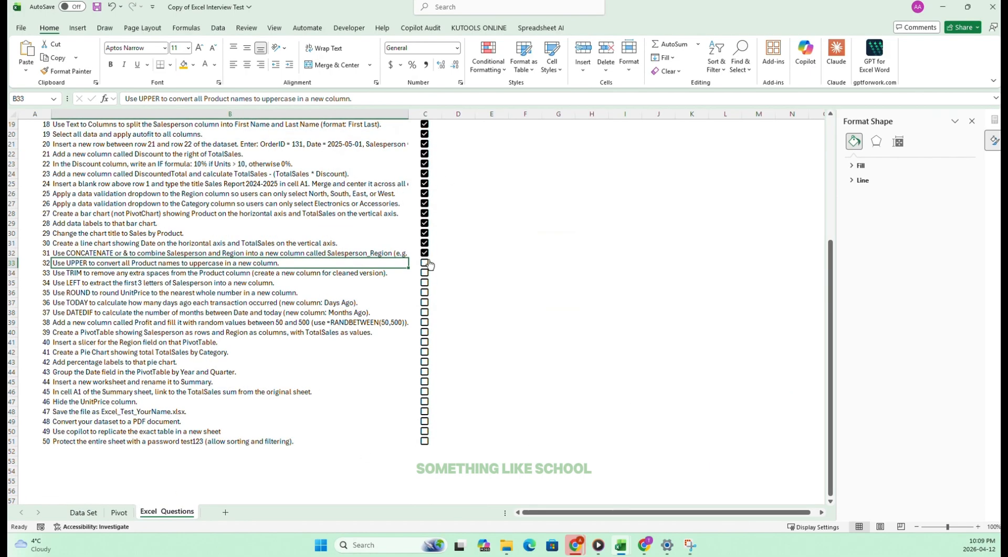
pyautogui.click(425, 265)
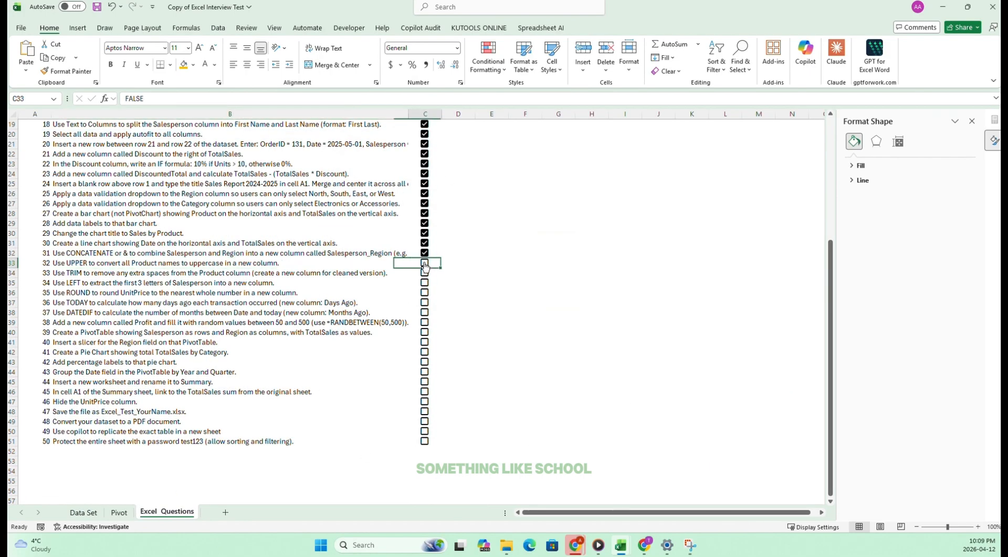
# Add extra leading spaces before Mouse in G8 of the Data Set sheet as test data for the TRIM task.
pyautogui.click(67, 272)
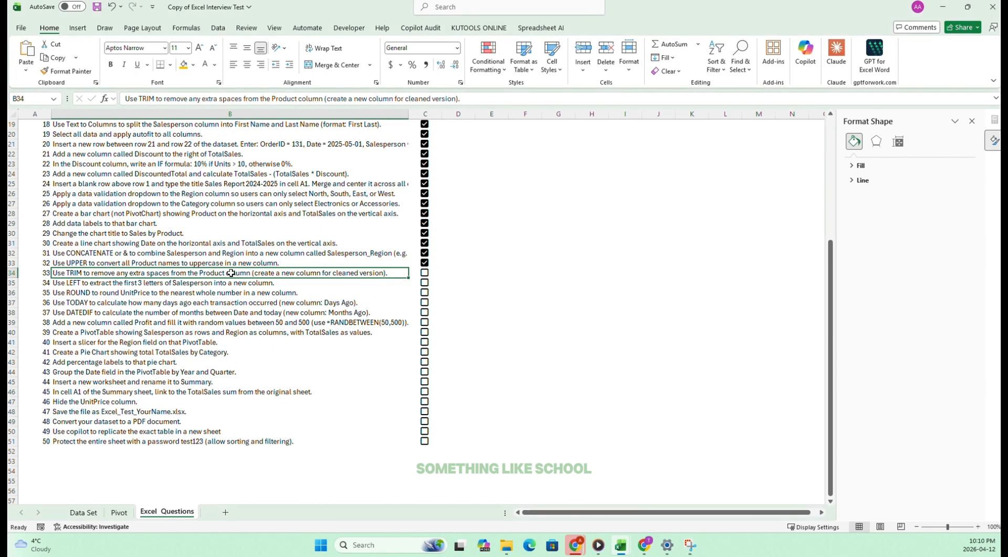
pyautogui.click(76, 512)
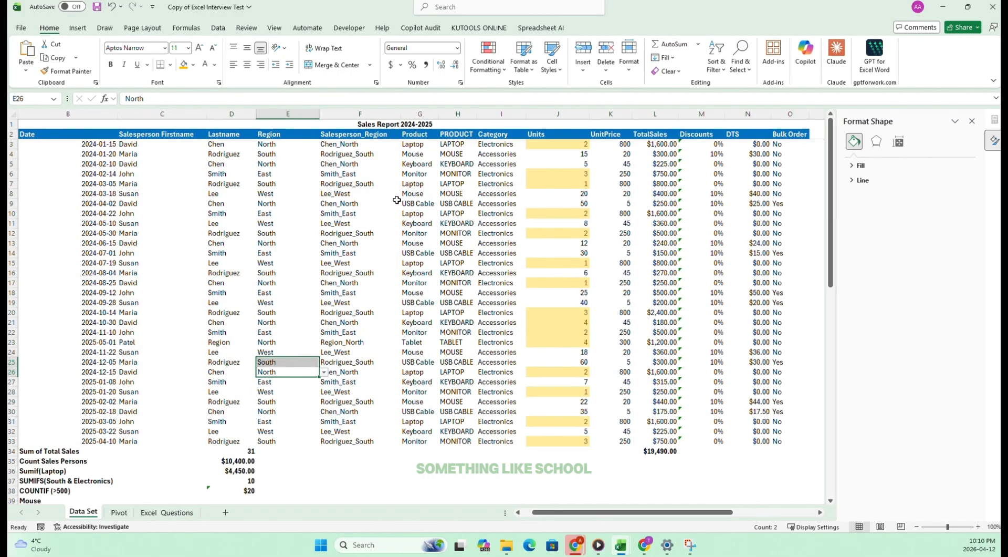
pyautogui.click(427, 195)
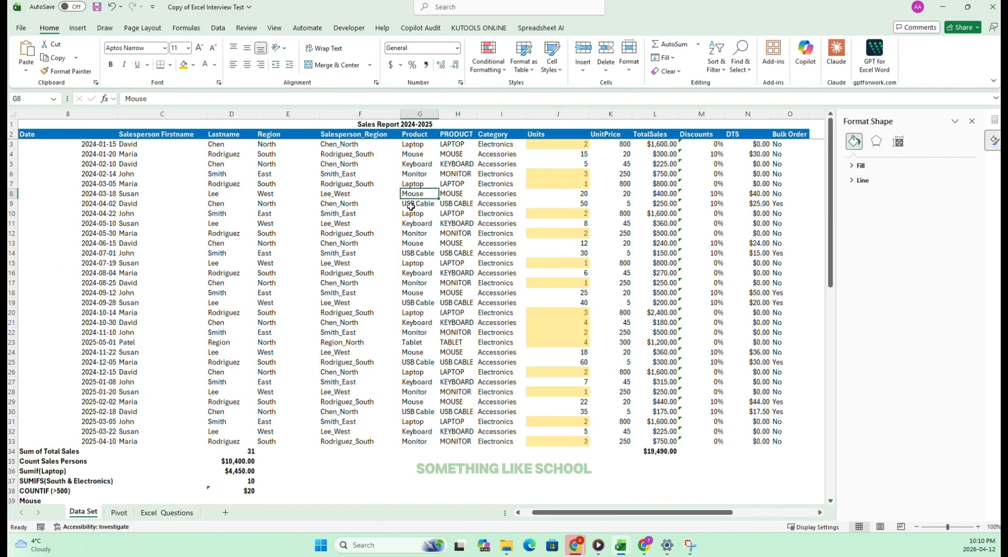
pyautogui.click(423, 221)
pyautogui.click(412, 196)
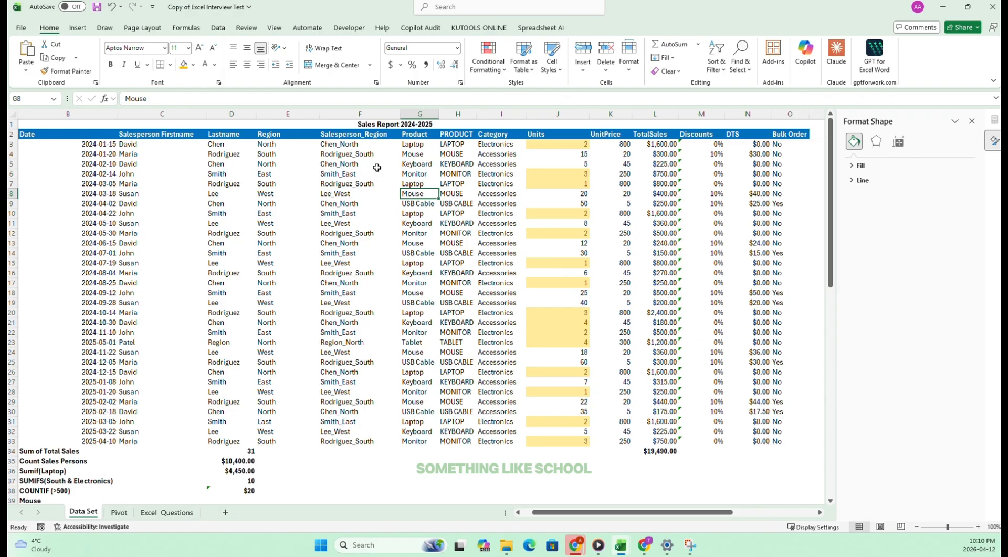
pyautogui.click(126, 97)
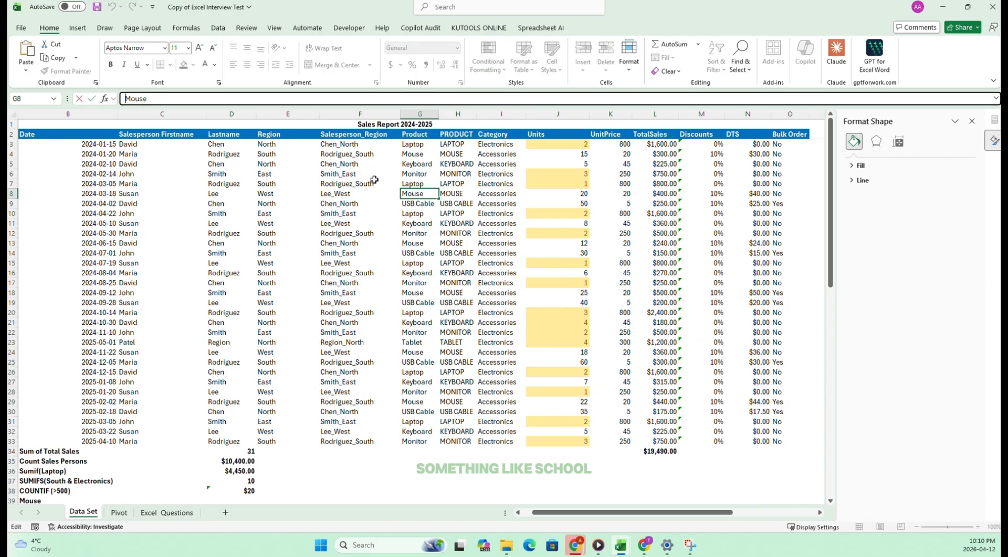
pyautogui.click(387, 274)
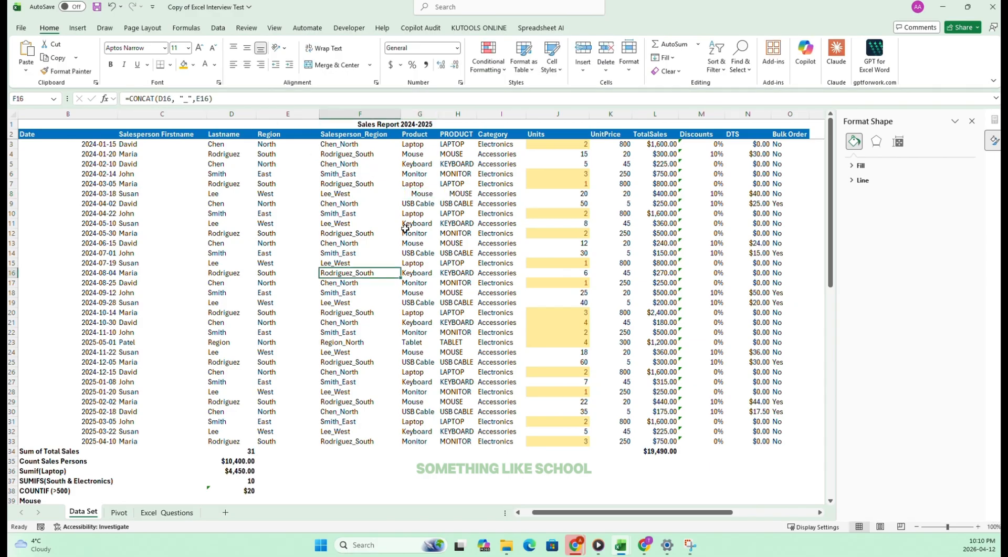
pyautogui.click(423, 195)
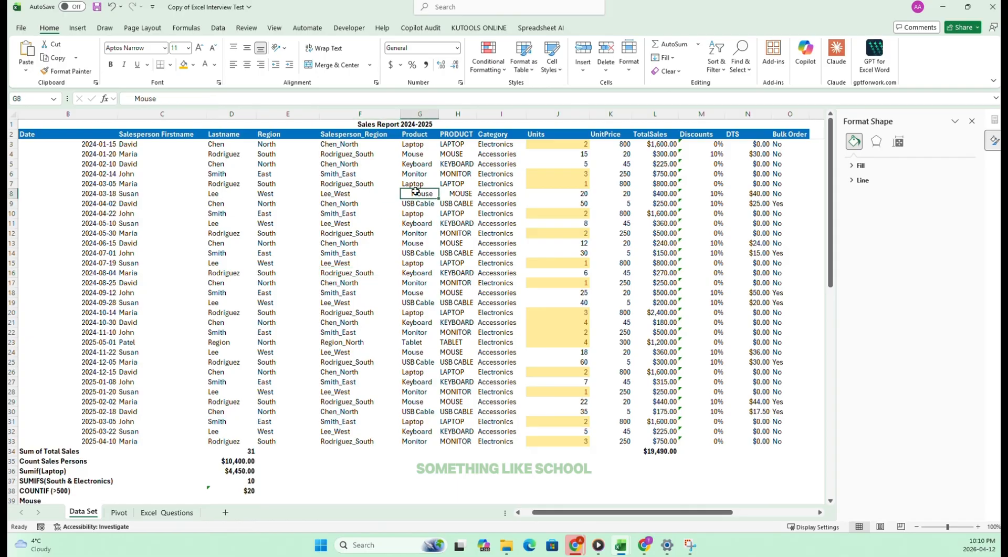
# Add extra leading spaces before USB Cable in G14 of the Product column.
pyautogui.click(419, 226)
pyautogui.click(407, 157)
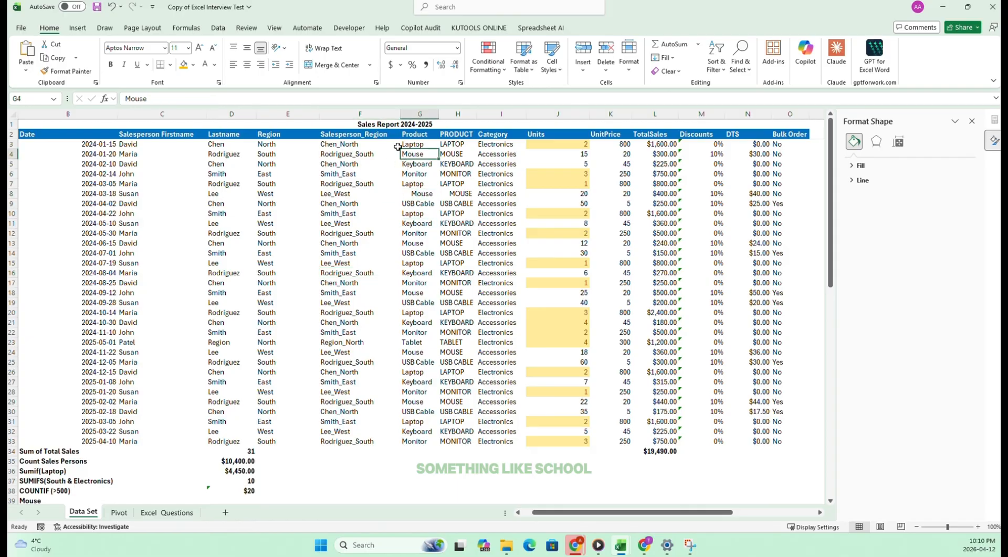
pyautogui.click(419, 294)
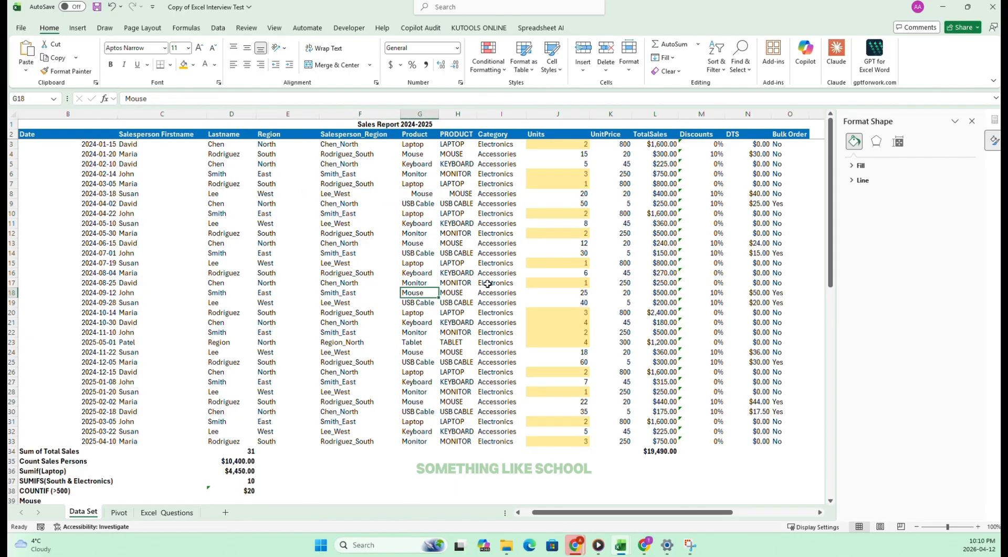
pyautogui.click(417, 254)
pyautogui.click(126, 100)
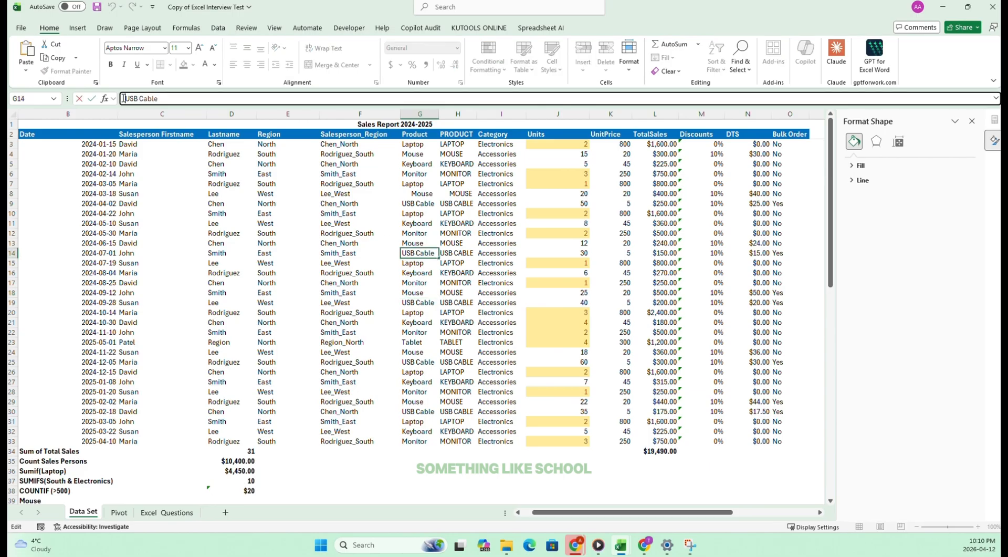
pyautogui.moveTo(423, 339); pyautogui.dragTo(426, 334)
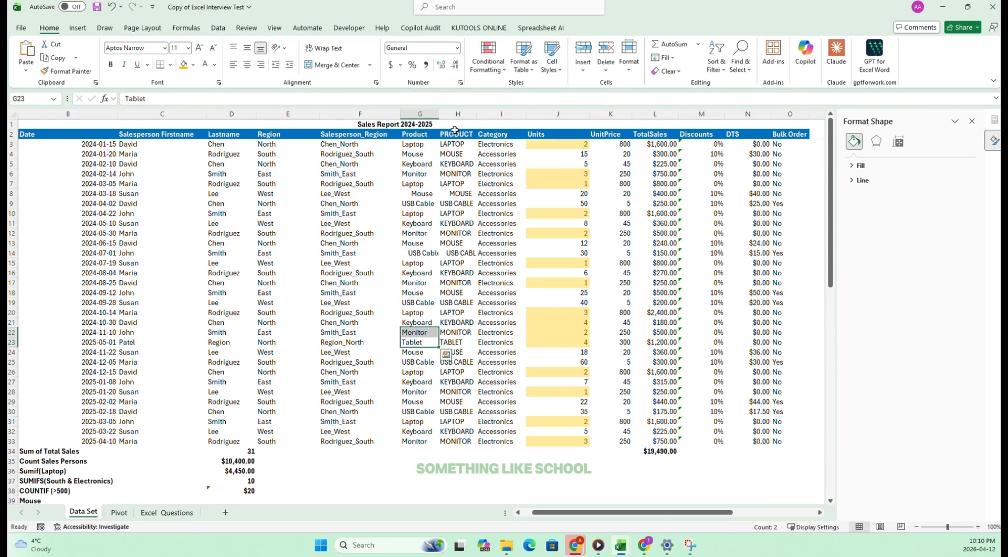
# Insert a blank column between Product and PRODUCT and head it TRIM PRODUCT in H2.
pyautogui.click(458, 113)
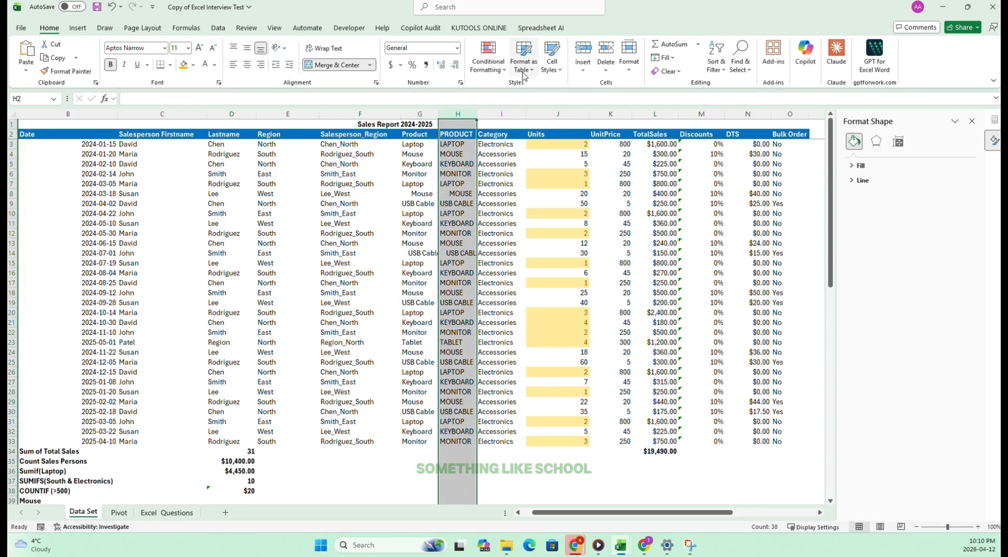
pyautogui.click(582, 52)
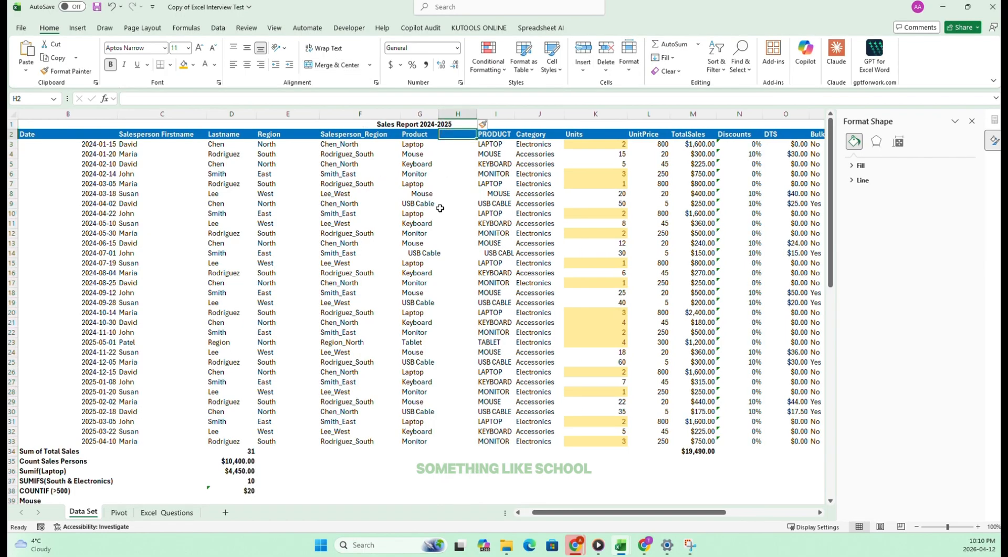
pyautogui.write('tr')
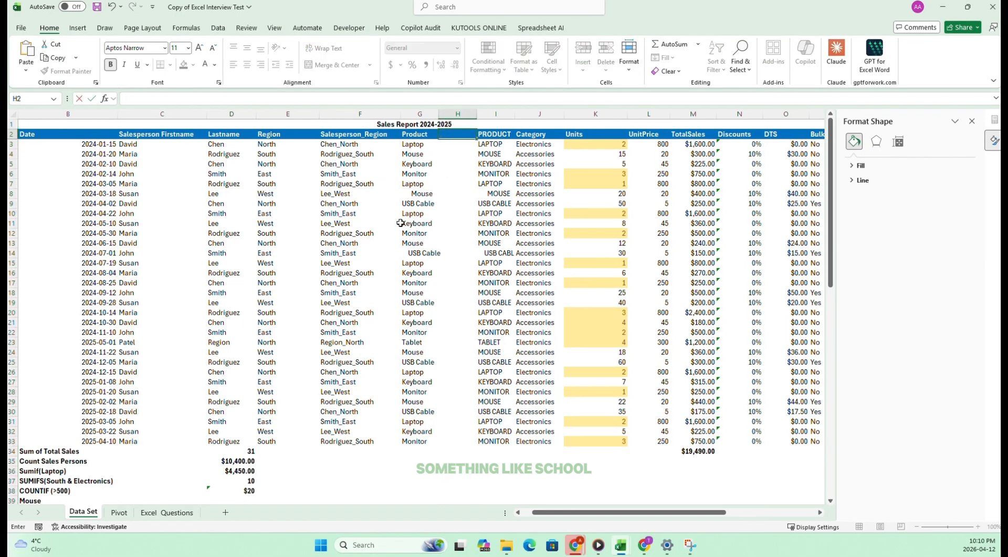
pyautogui.write('IM PRODU')
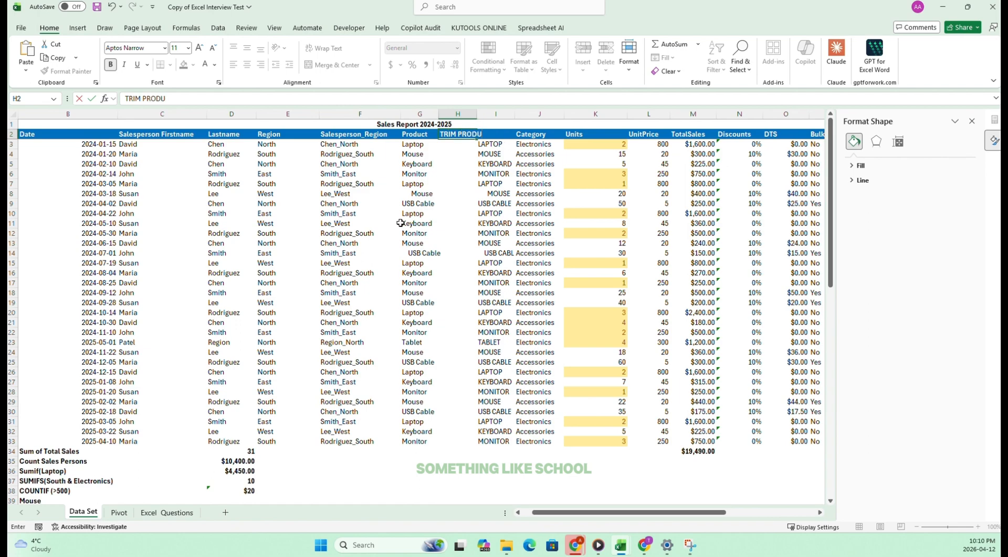
pyautogui.write('CT')
pyautogui.click(444, 159)
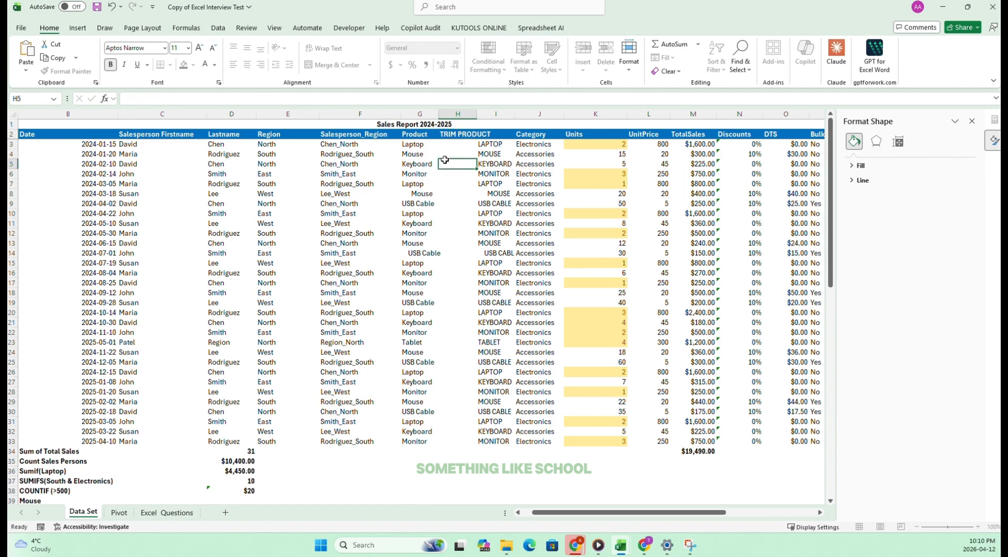
# Enter the formula =TRIM(G3) in H3 to strip extra spaces from the first product name.
pyautogui.click(402, 190)
pyautogui.click(420, 255)
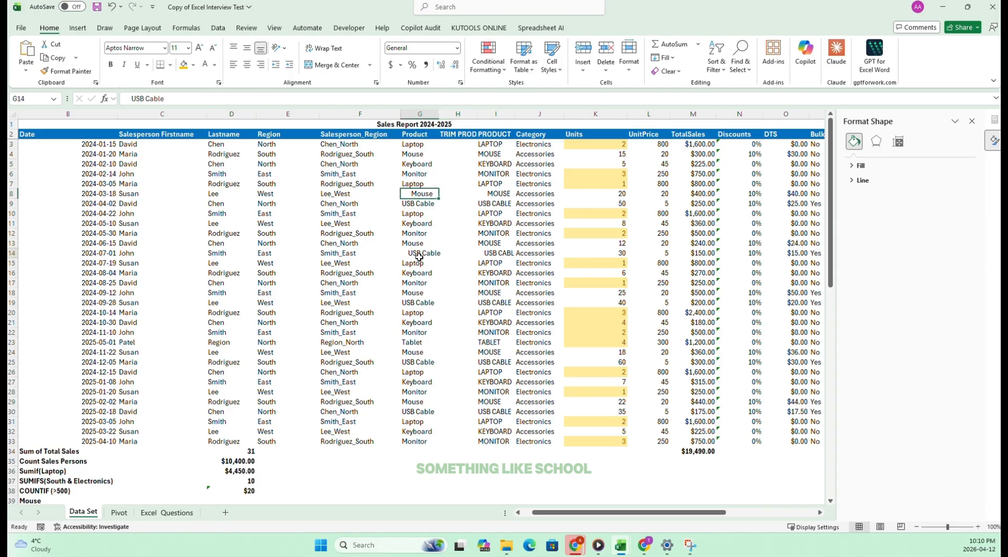
pyautogui.click(450, 146)
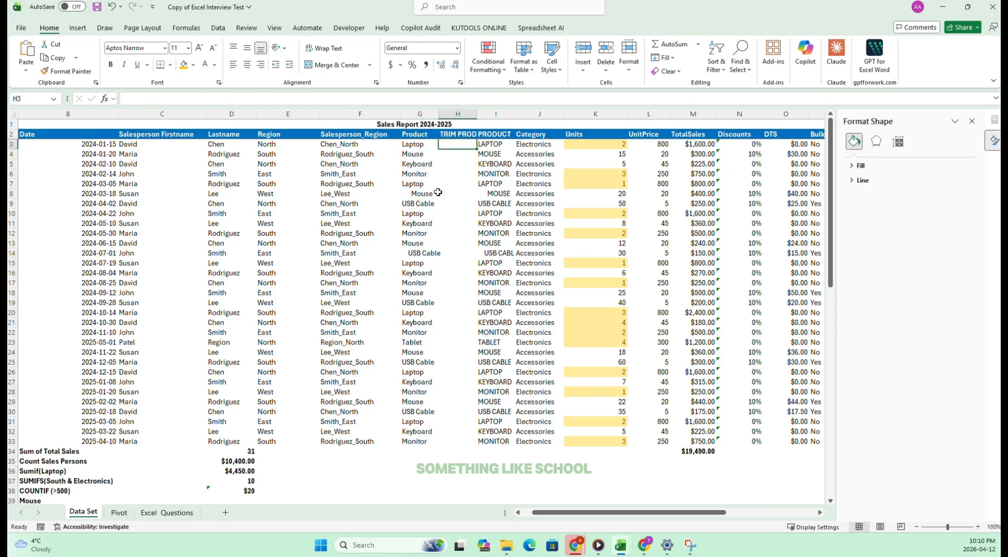
pyautogui.write('=TRIME')
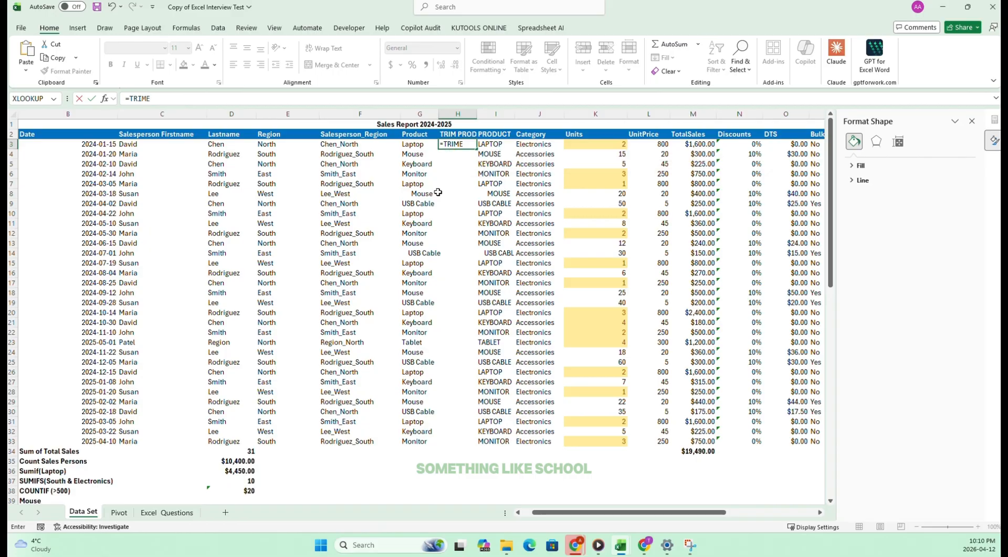
pyautogui.press('BackSpace')
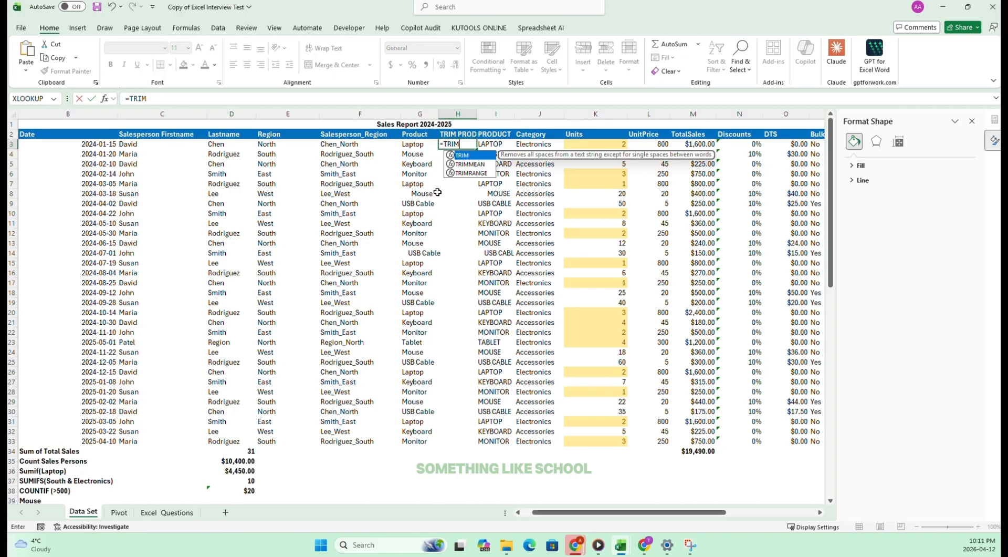
pyautogui.write('(')
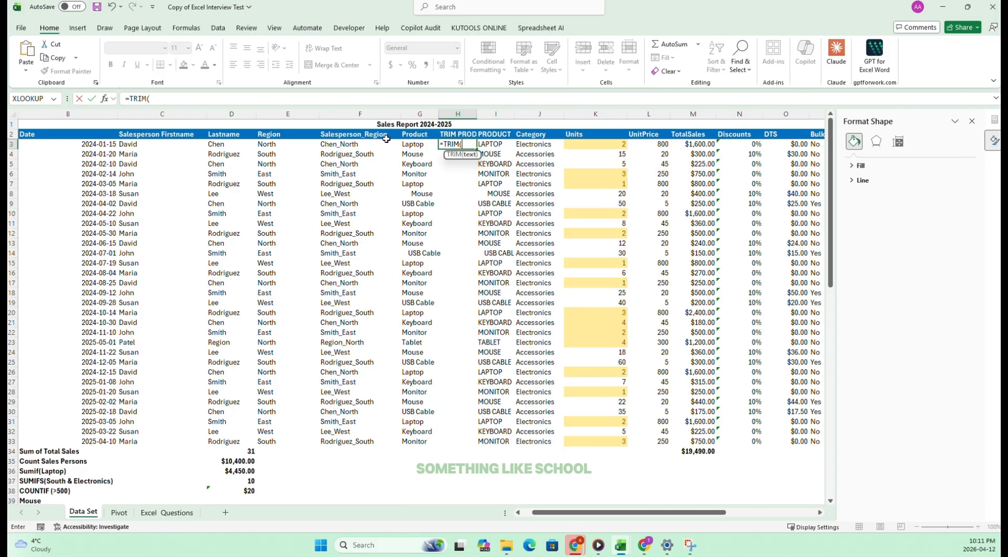
pyautogui.click(406, 143)
pyautogui.press('Return')
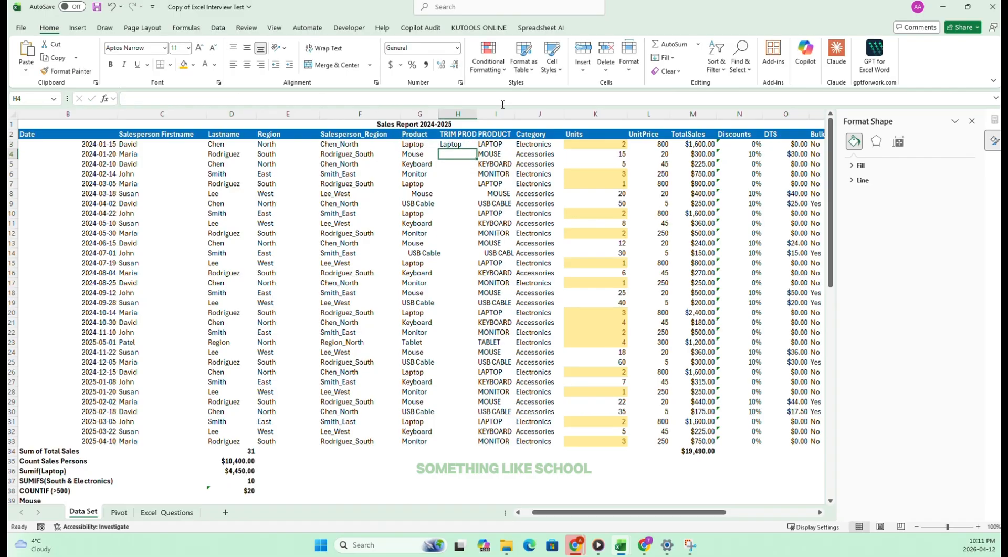
# Fill the TRIM formula from H3 down to H33 and compare the trimmed names with the Product column.
pyautogui.click(457, 144)
pyautogui.moveTo(476, 149); pyautogui.dragTo(446, 443)
pyautogui.click(449, 193)
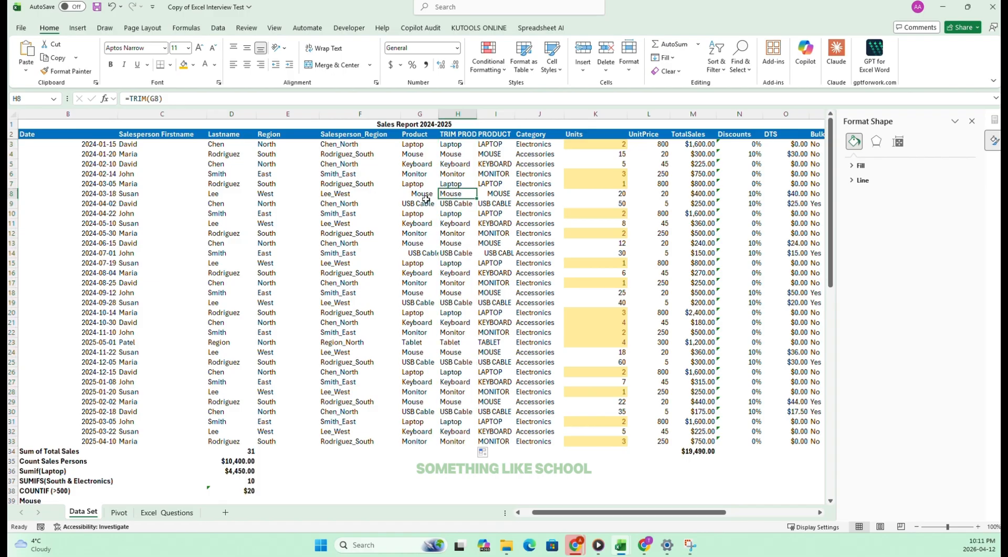
pyautogui.click(416, 193)
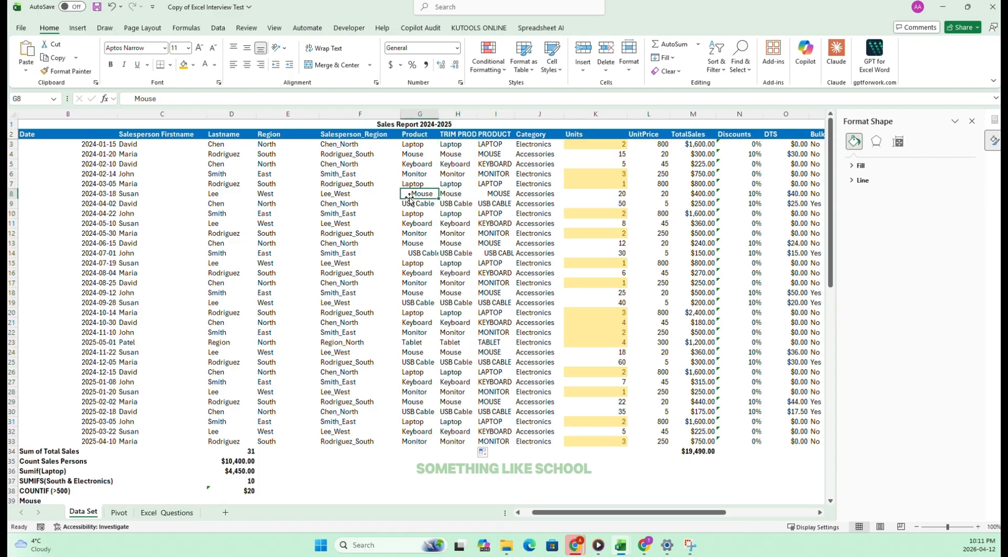
pyautogui.click(456, 194)
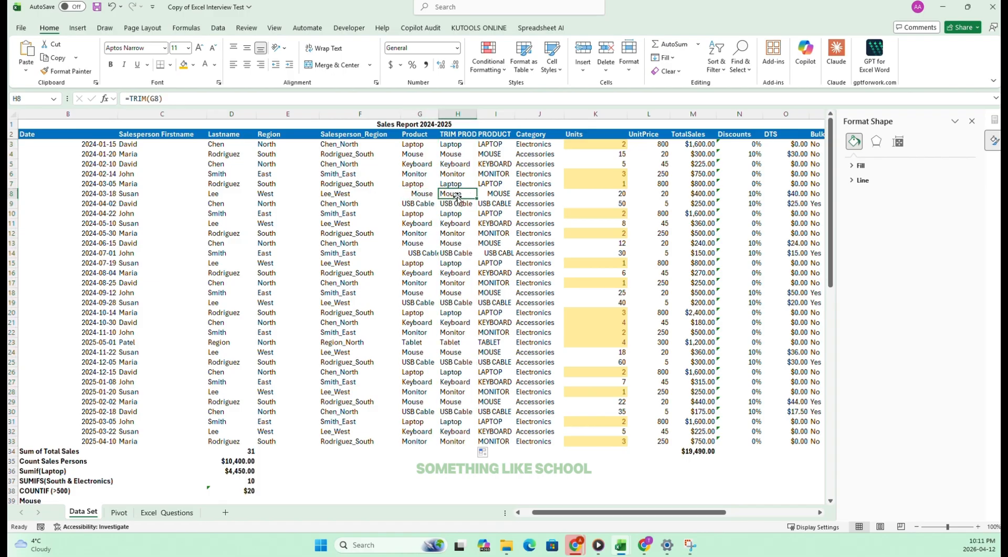
pyautogui.click(458, 245)
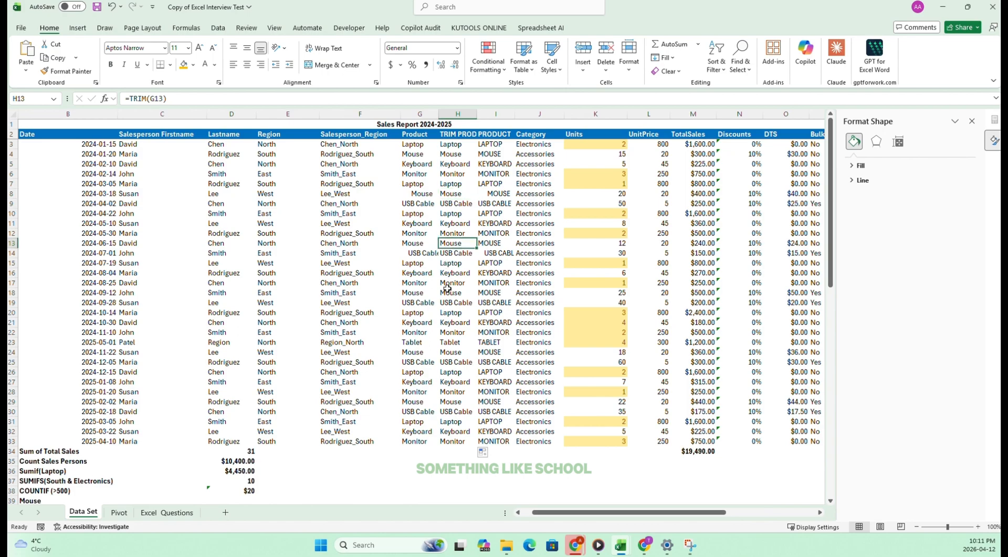
# Tick off task 33 on the Excel_Questions sheet, then return to the Data Set sheet for task 34.
pyautogui.click(151, 513)
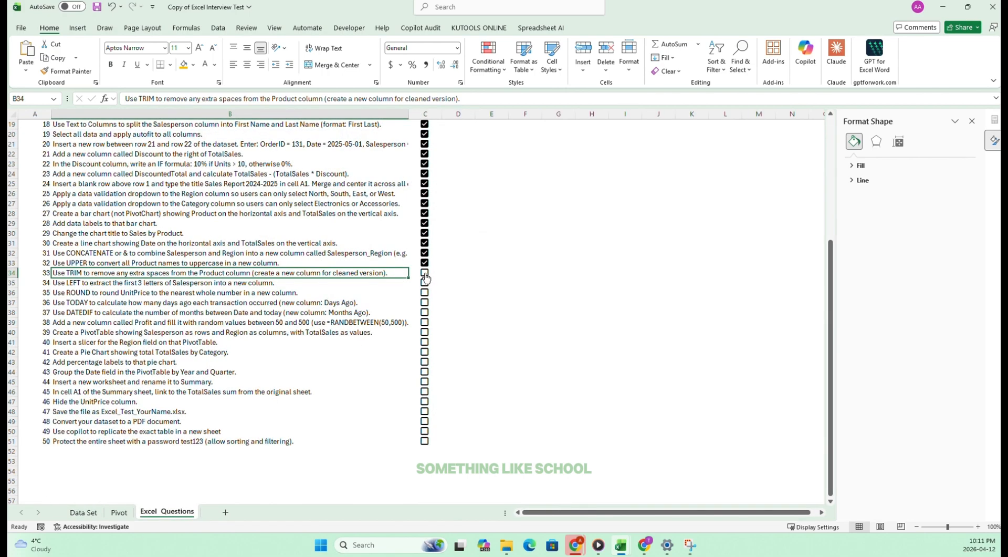
pyautogui.click(425, 273)
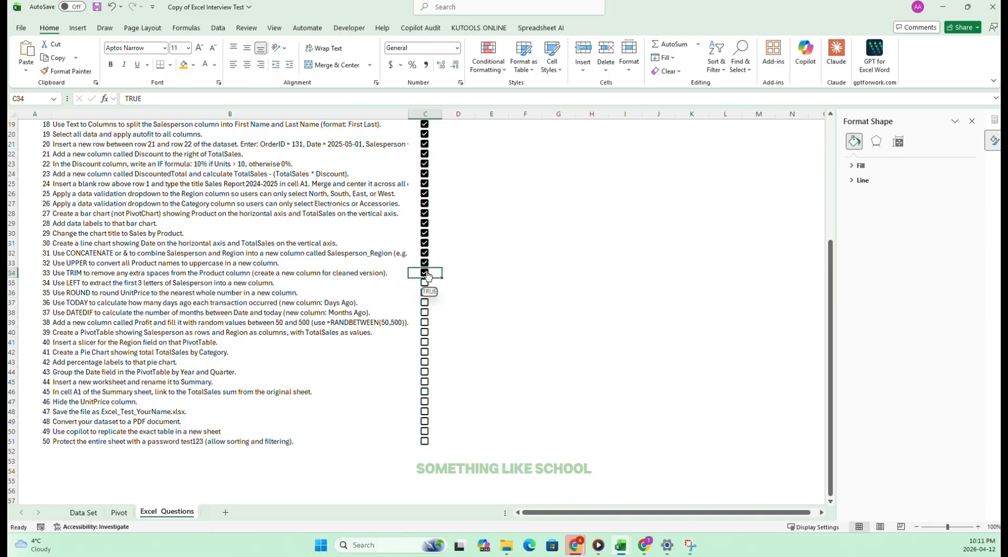
pyautogui.click(65, 282)
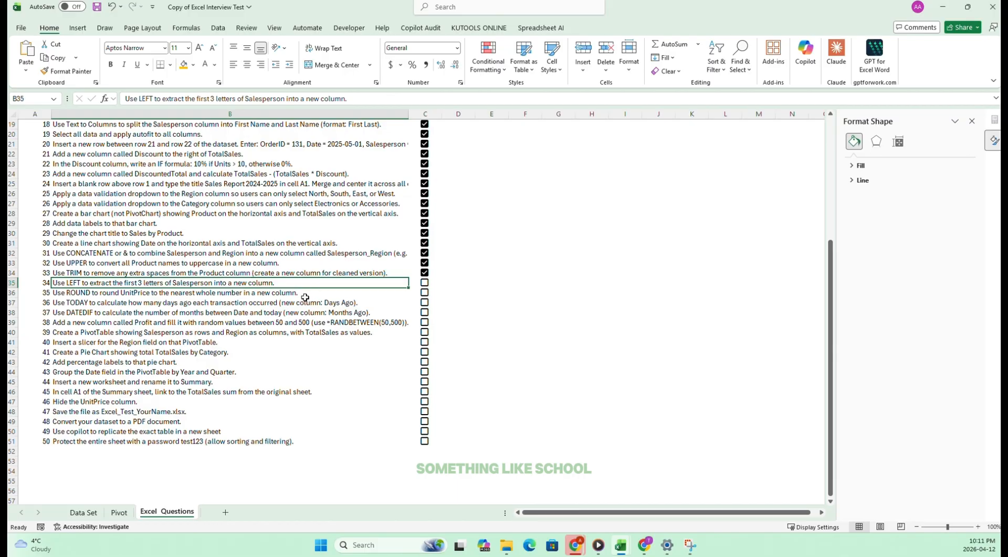
pyautogui.click(183, 303)
pyautogui.click(73, 283)
pyautogui.click(119, 513)
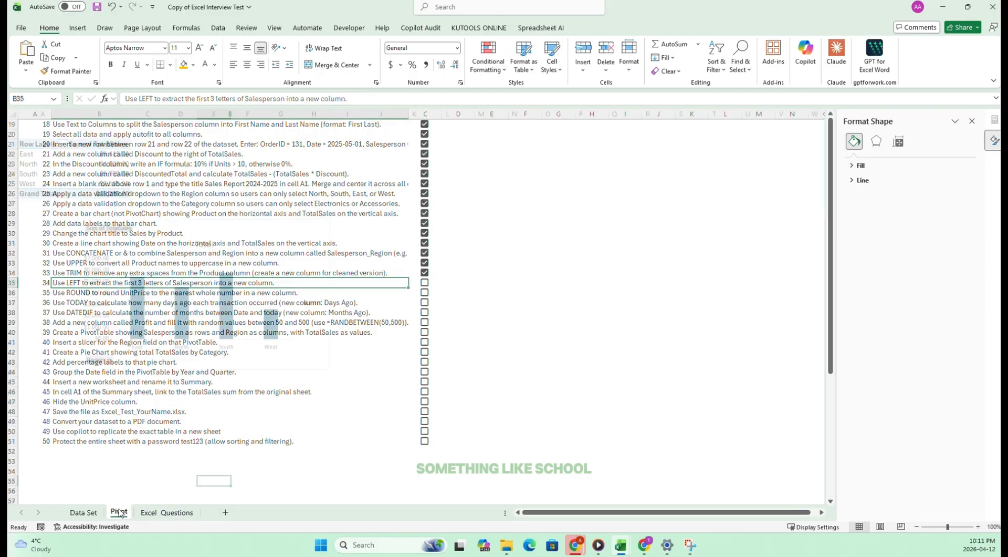
pyautogui.click(83, 512)
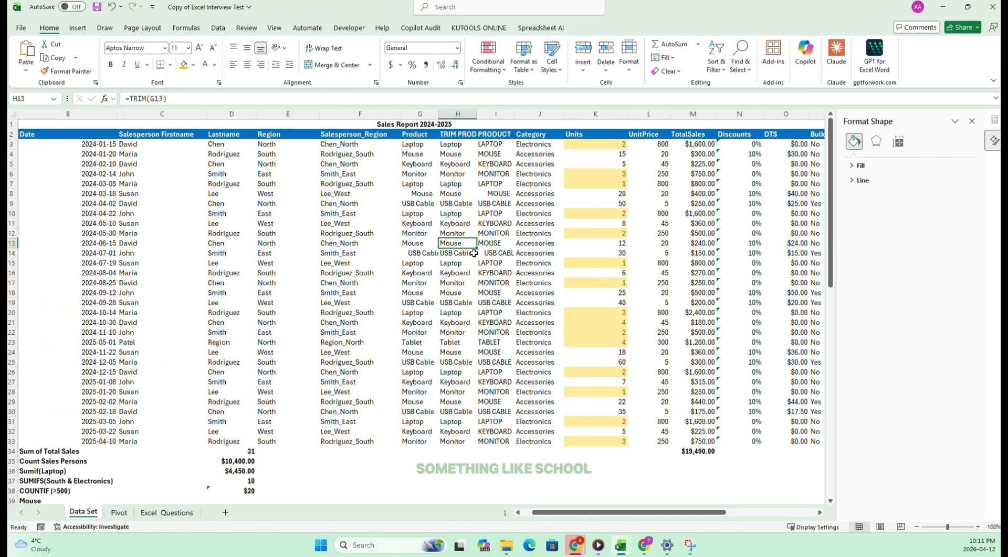
pyautogui.click(360, 293)
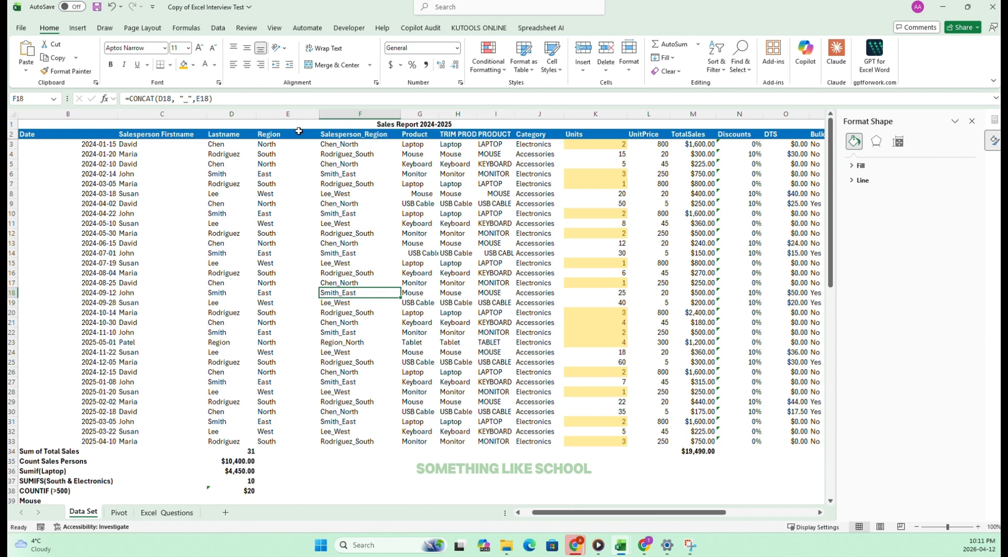
pyautogui.click(419, 114)
pyautogui.click(577, 52)
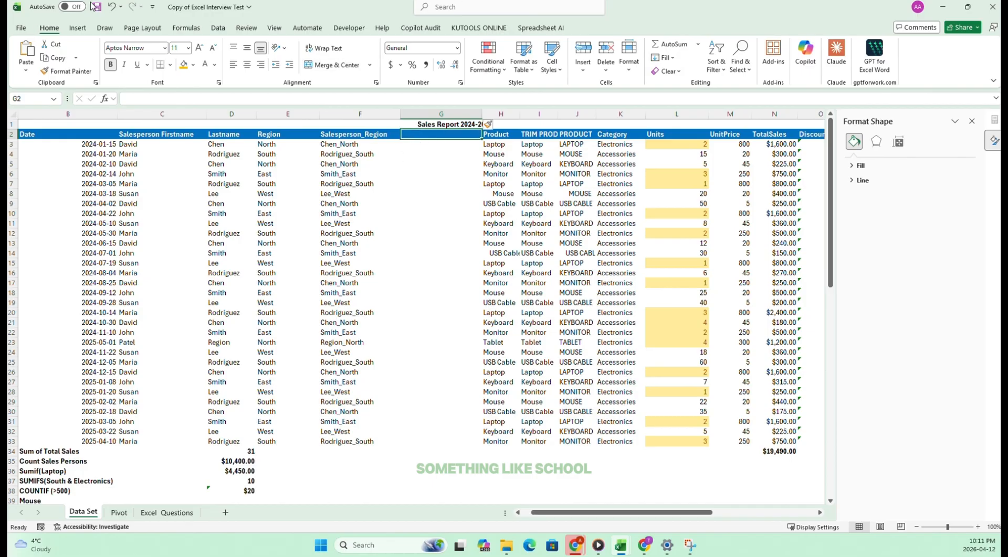
pyautogui.click(111, 6)
# Insert a blank column between Lastname and Region and head it NAME (3) in E2.
pyautogui.click(231, 164)
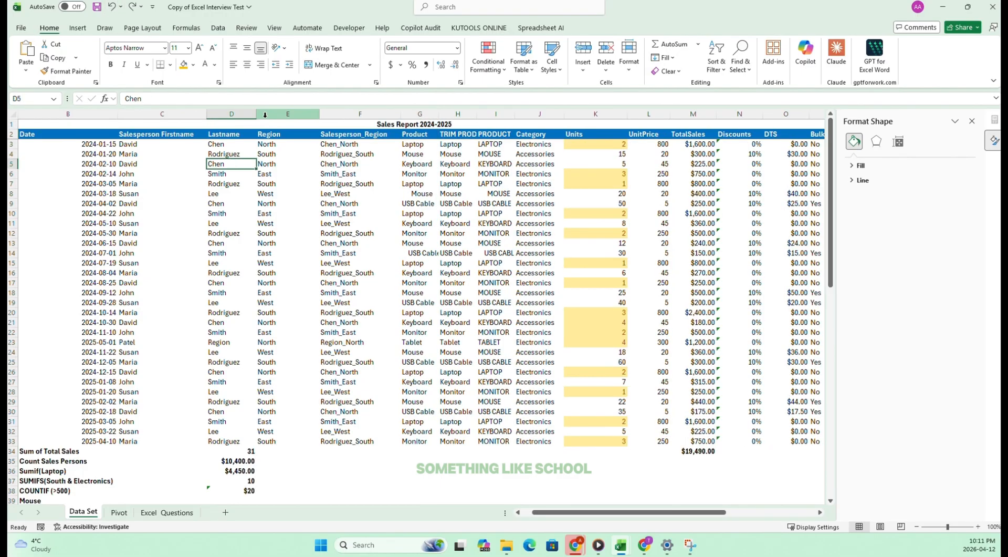
pyautogui.click(108, 156)
pyautogui.click(272, 114)
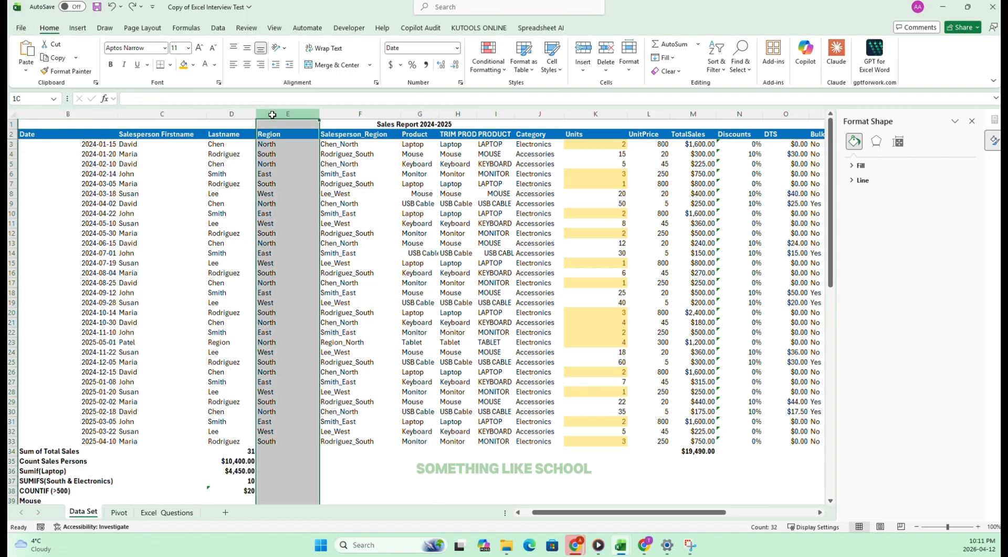
pyautogui.click(583, 50)
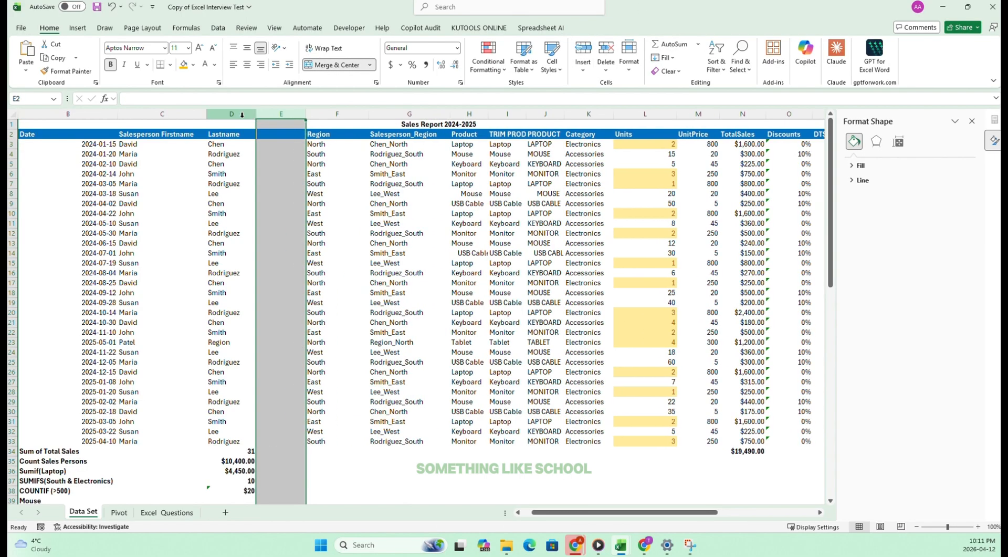
pyautogui.click(280, 148)
pyautogui.click(278, 133)
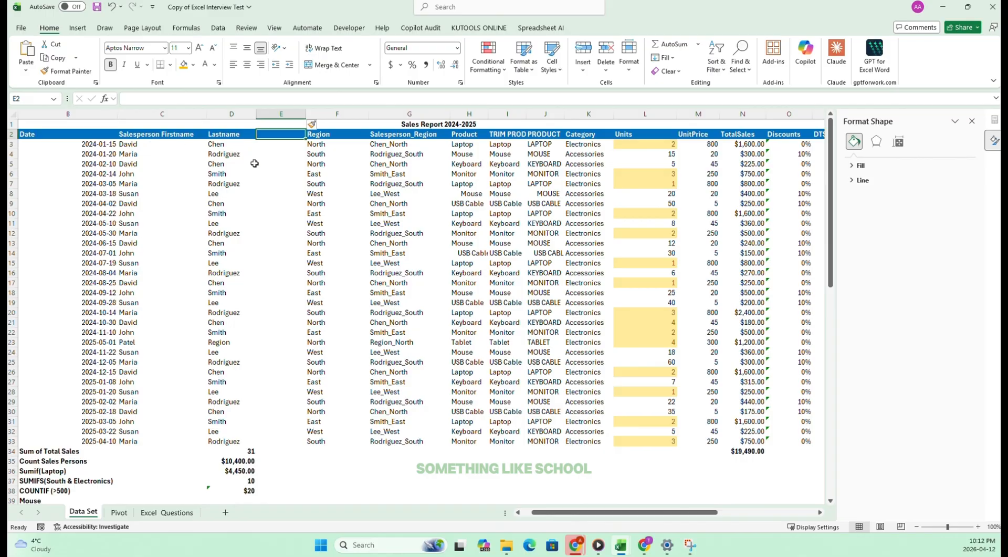
pyautogui.write('nam')
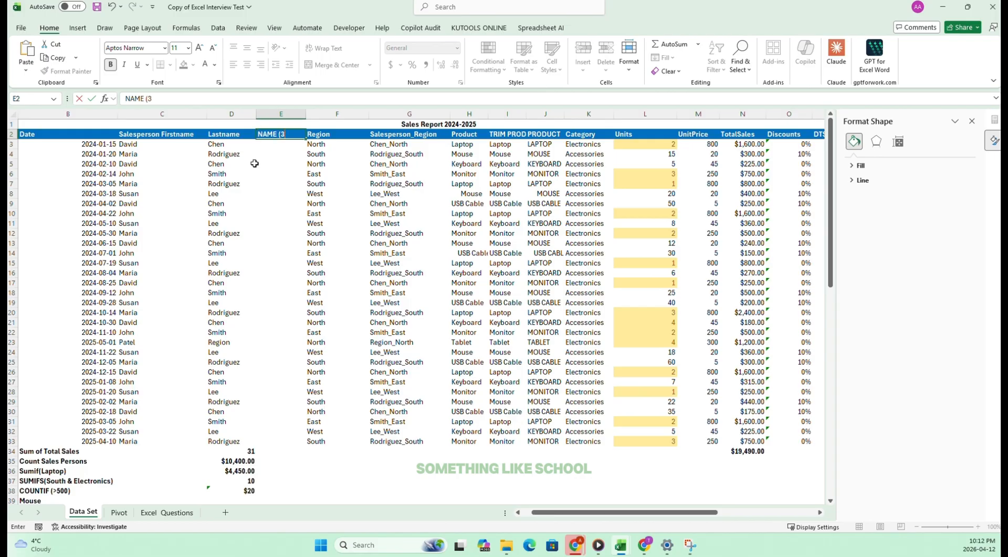
# Enter =LEFT(C3,3) in E3 to extract the first three letters of the first name and fill it down to E33.
pyautogui.click(273, 147)
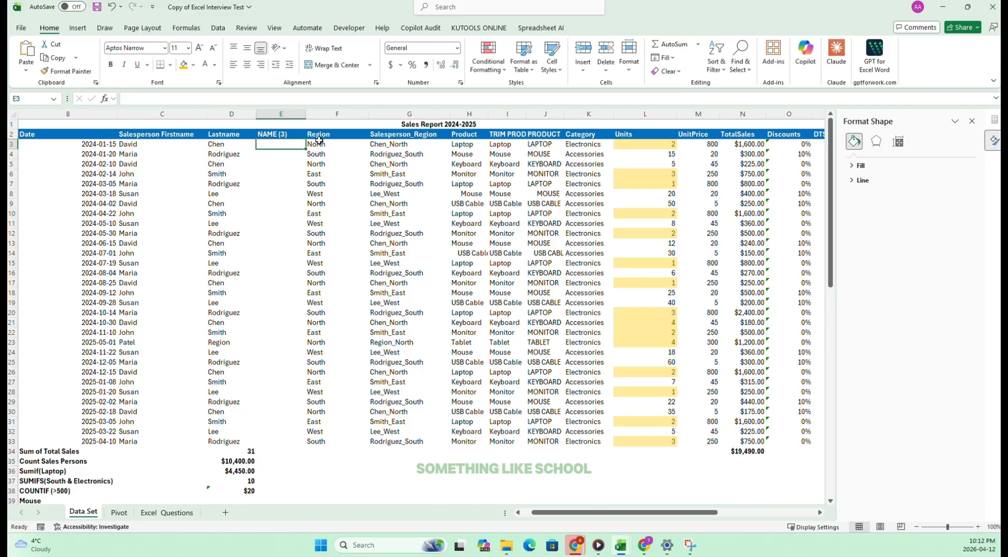
pyautogui.write('=LEFT(')
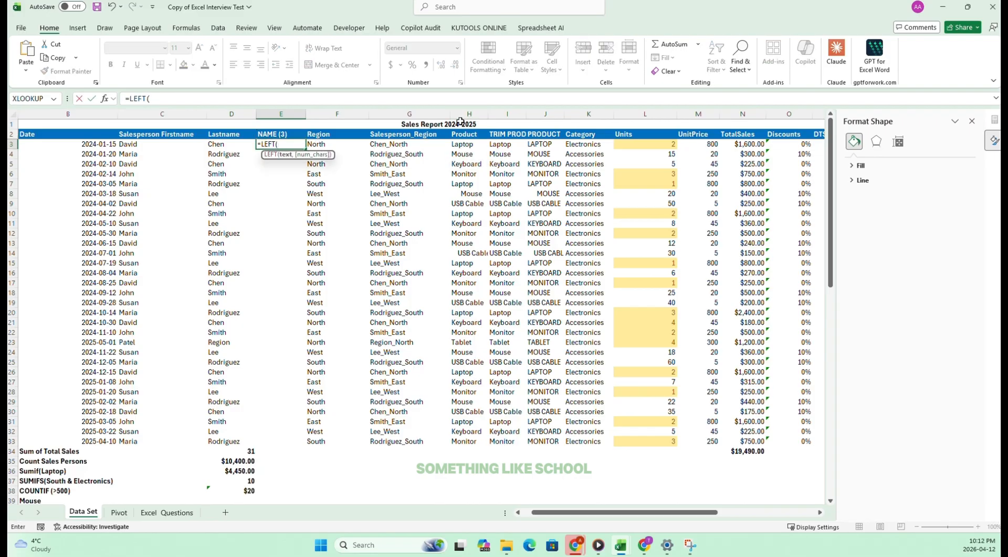
pyautogui.click(135, 147)
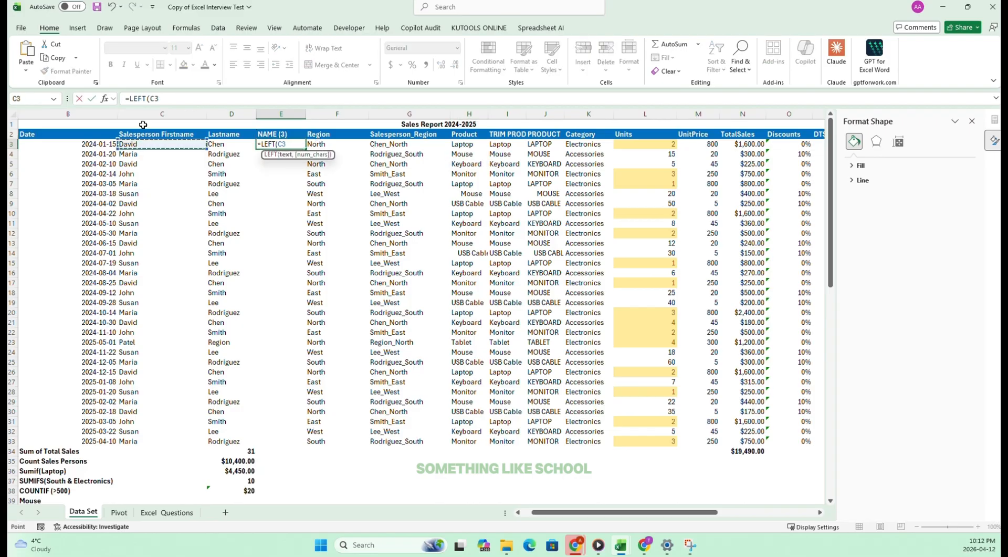
pyautogui.write(',3')
pyautogui.press('Return')
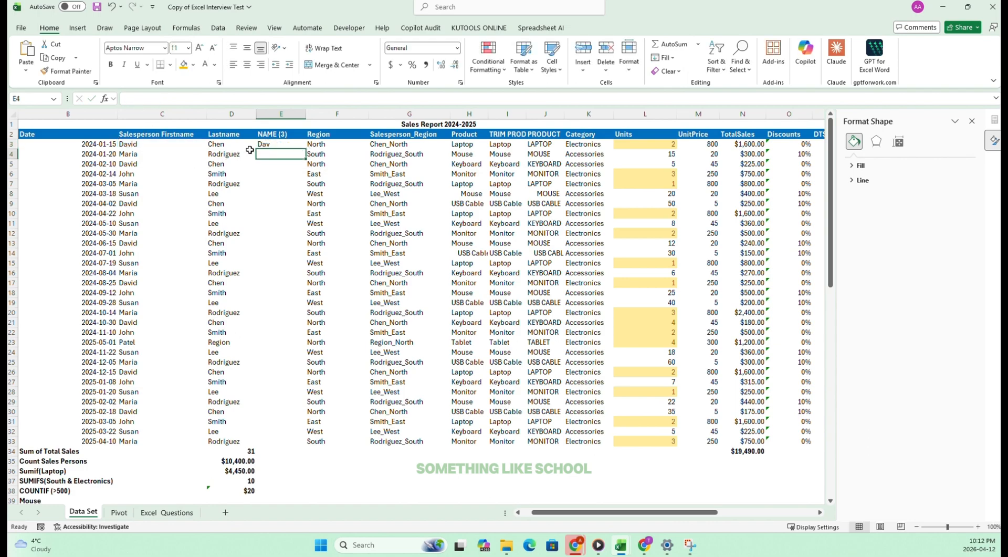
pyautogui.click(290, 143)
pyautogui.moveTo(307, 151); pyautogui.dragTo(306, 444)
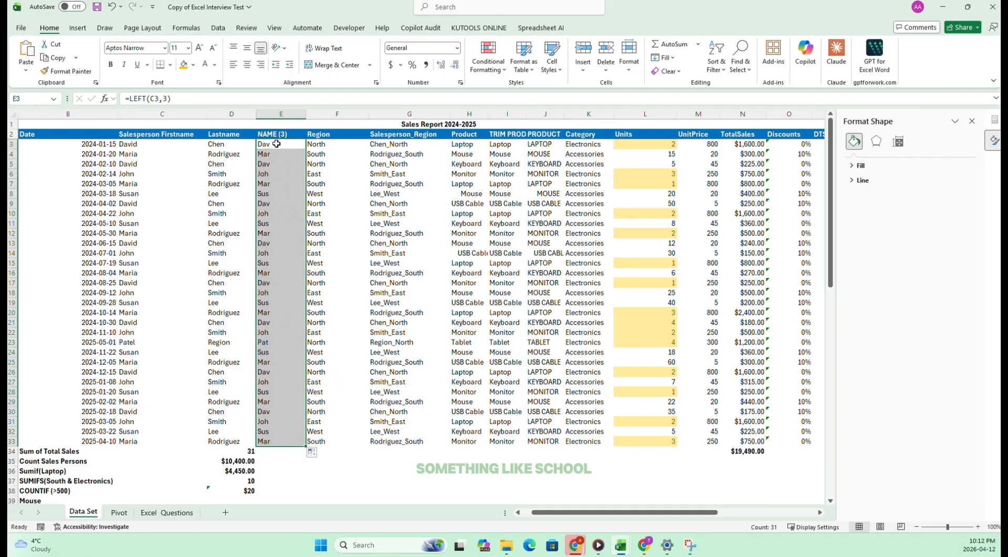
# Try the formula =RIGHT(C3,3) in E3 and fill it down the NAME (3) column to E33.
pyautogui.click(261, 143)
pyautogui.click(205, 99)
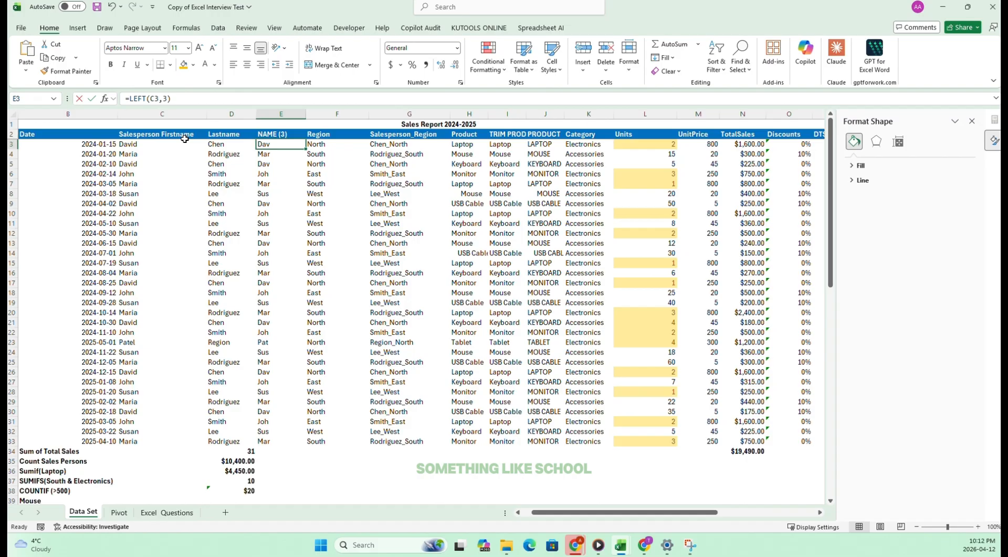
pyautogui.write('=RIGHT')
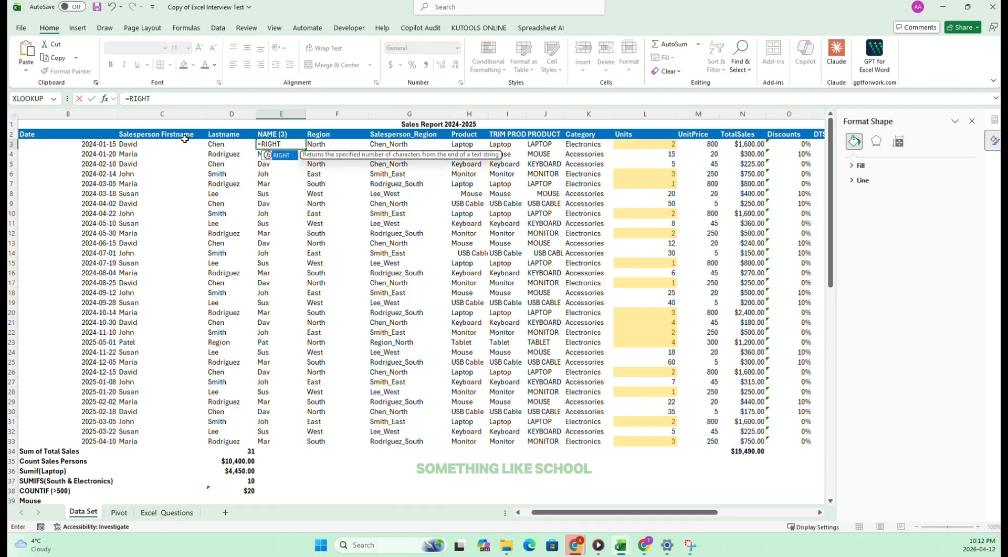
pyautogui.write('(')
pyautogui.click(132, 144)
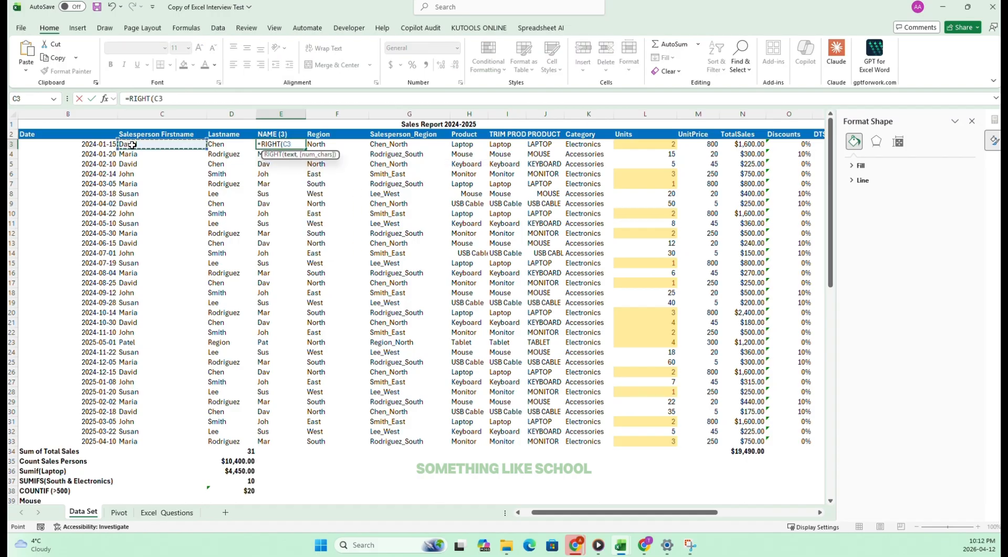
pyautogui.write(',3')
pyautogui.press('Return')
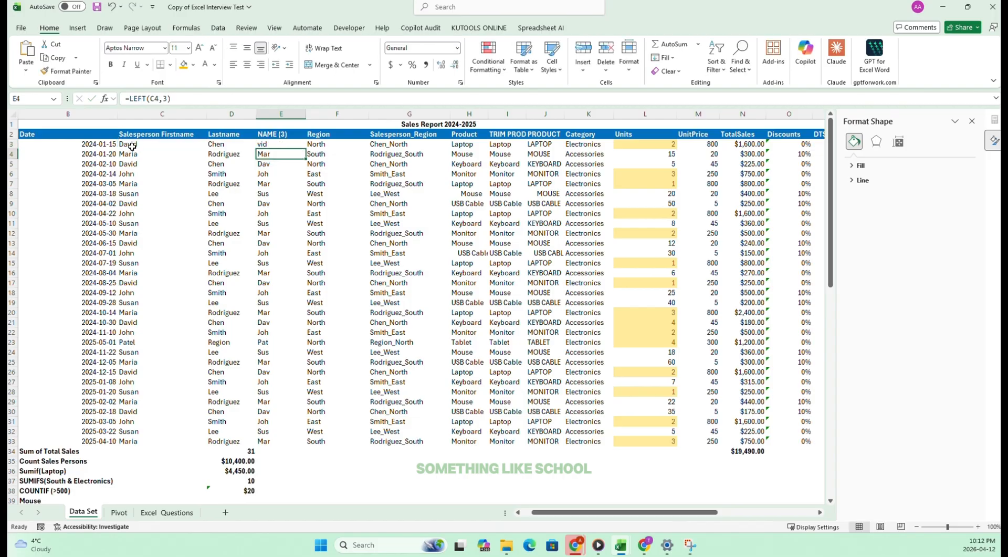
pyautogui.click(292, 143)
pyautogui.moveTo(305, 149); pyautogui.dragTo(304, 446)
pyautogui.click(275, 233)
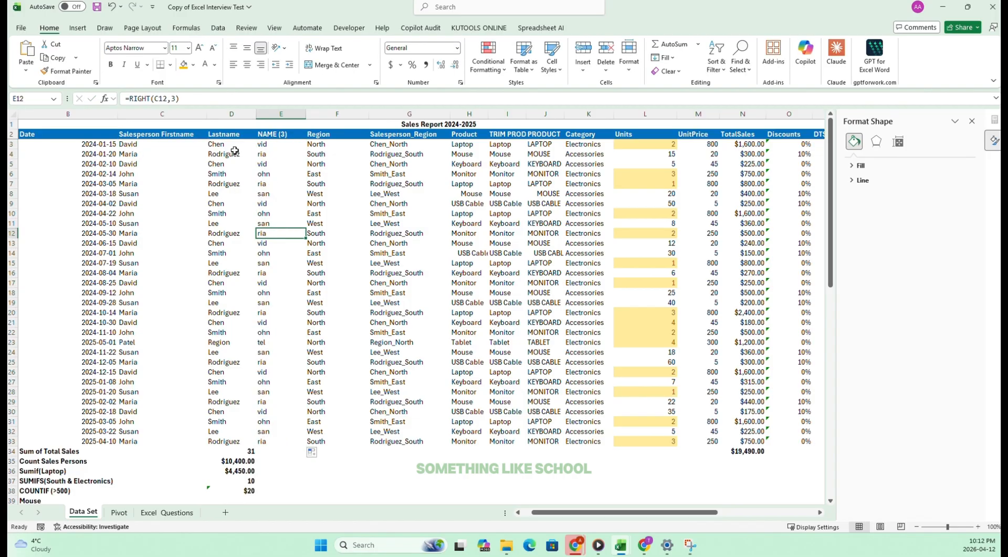
# Undo the fill and the RIGHT formula in the NAME (3) column.
pyautogui.click(112, 7)
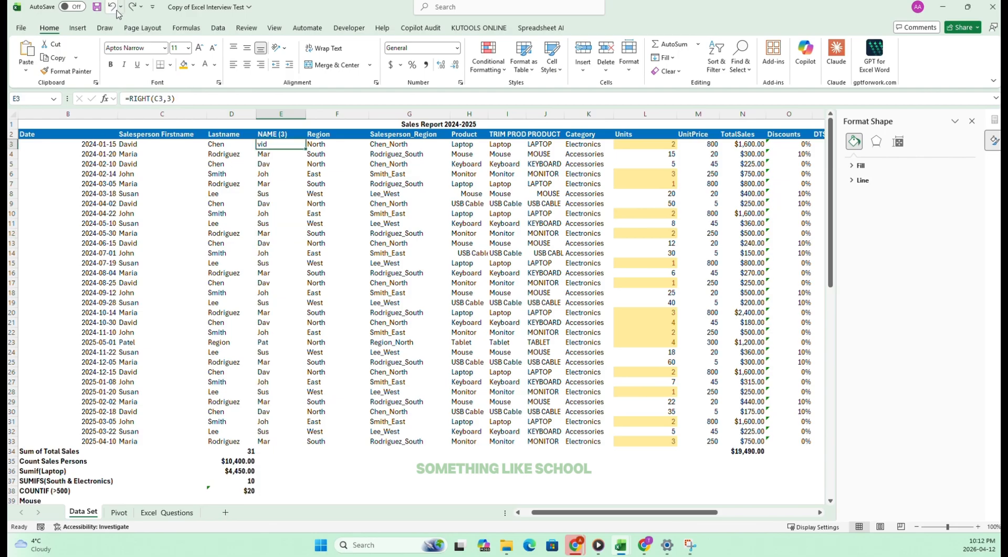
pyautogui.click(112, 7)
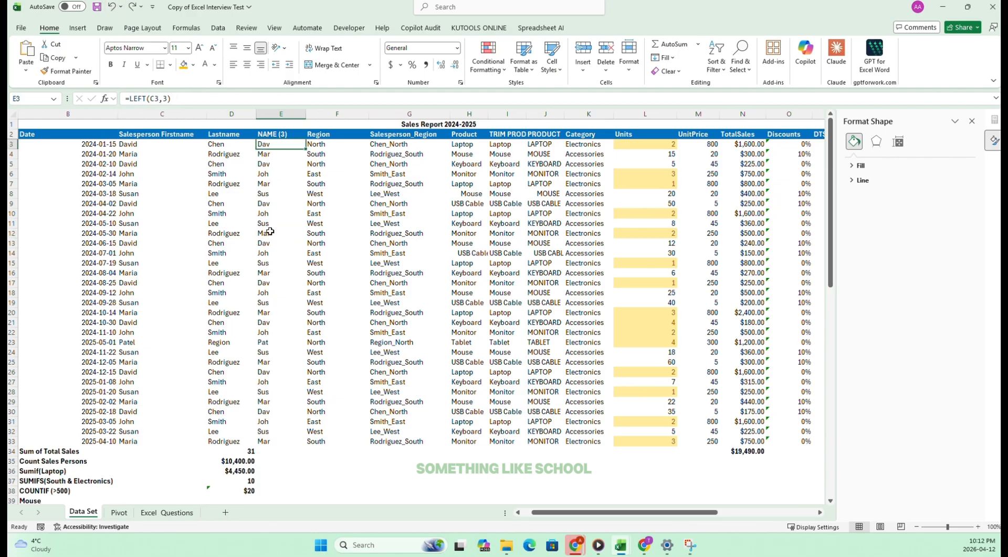
pyautogui.click(258, 205)
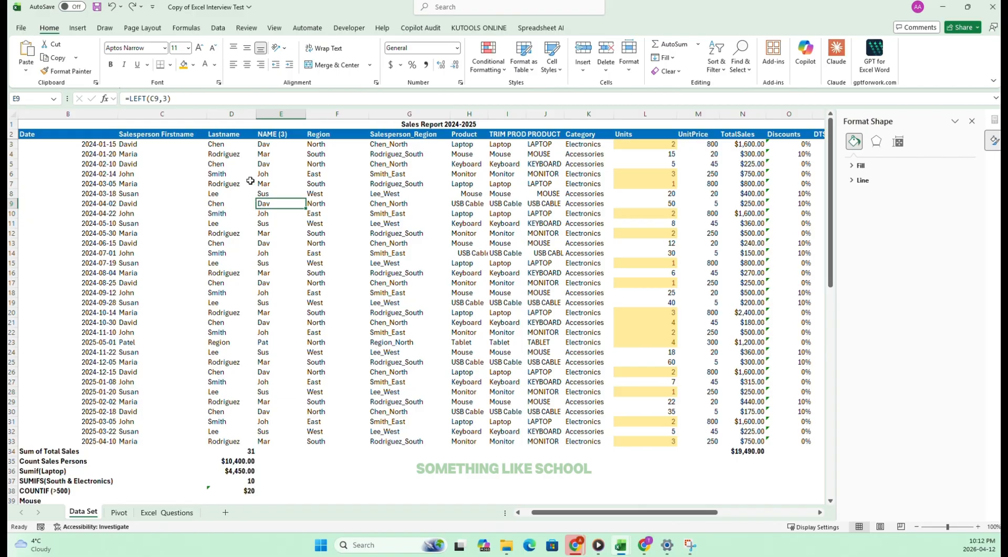
# Tick off task 34 on the Excel_Questions sheet and return to the Data Set sheet for task 35.
pyautogui.click(168, 512)
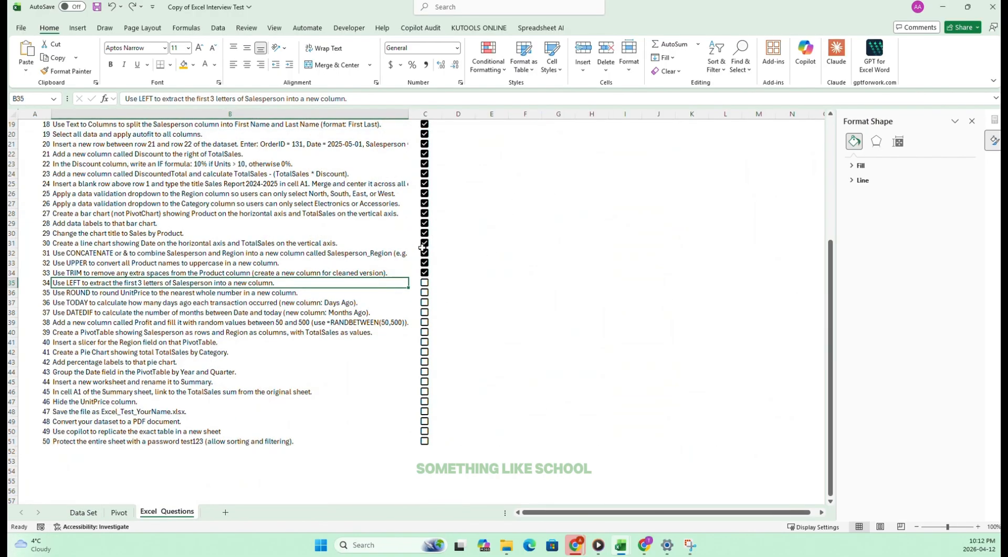
pyautogui.click(425, 282)
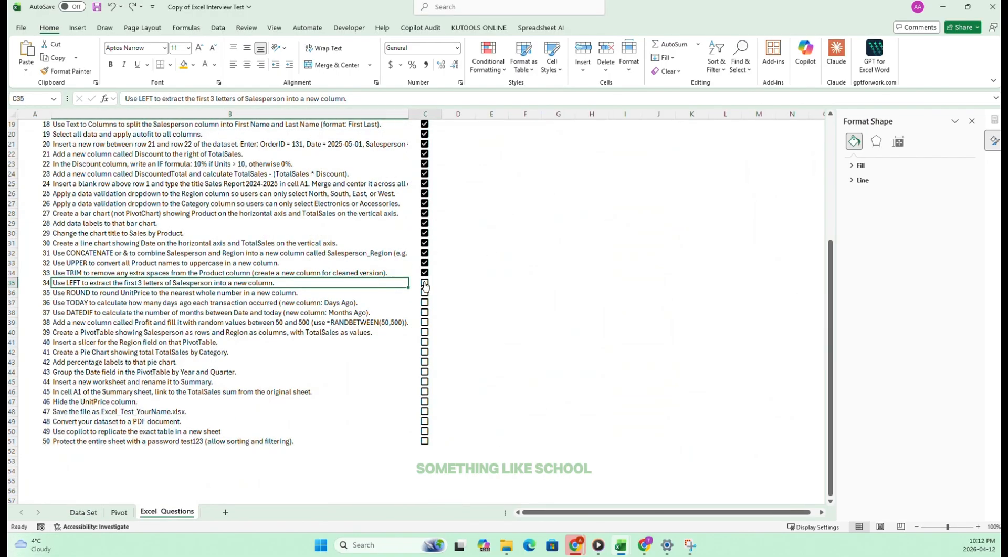
pyautogui.click(82, 291)
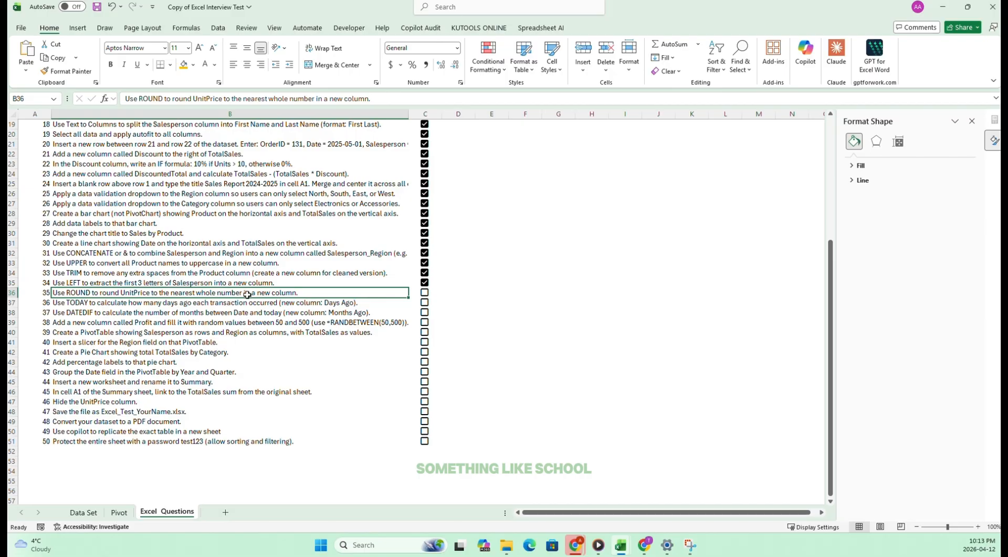
pyautogui.click(95, 515)
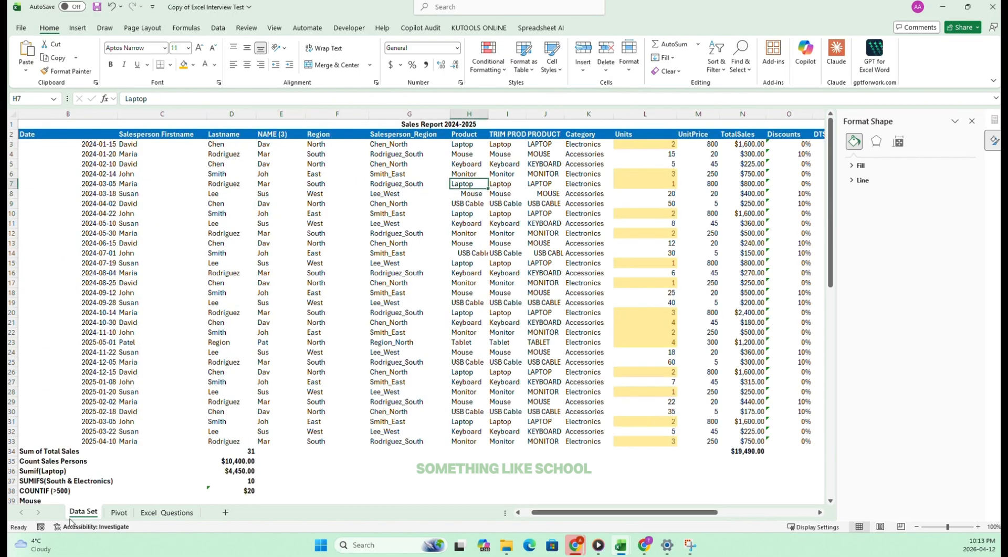
# Format the Units values in L3:L33 to show two decimal places.
pyautogui.click(176, 513)
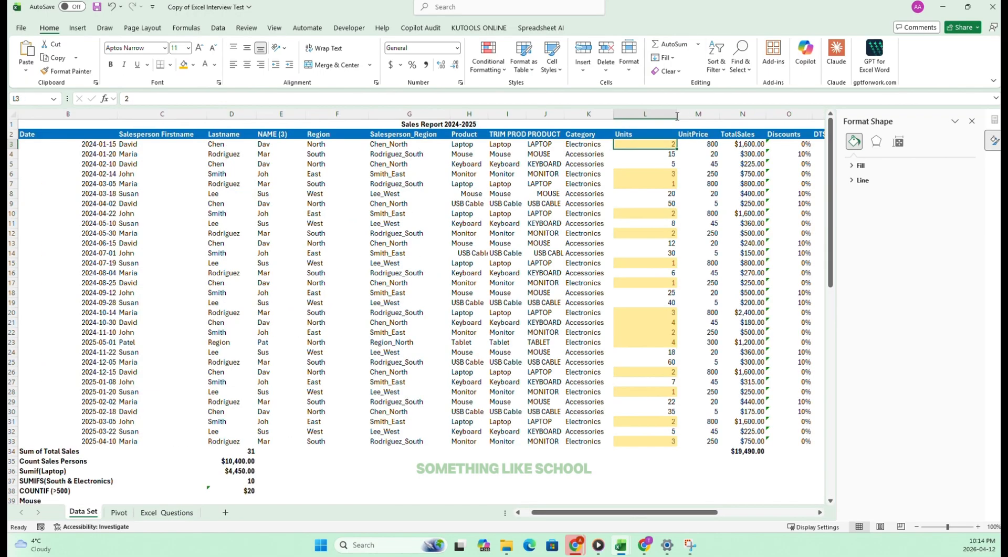
pyautogui.hotkey('ctrl', 'pageup')
pyautogui.hotkey('ctrl', 'pageup')
pyautogui.moveTo(662, 144); pyautogui.dragTo(654, 432)
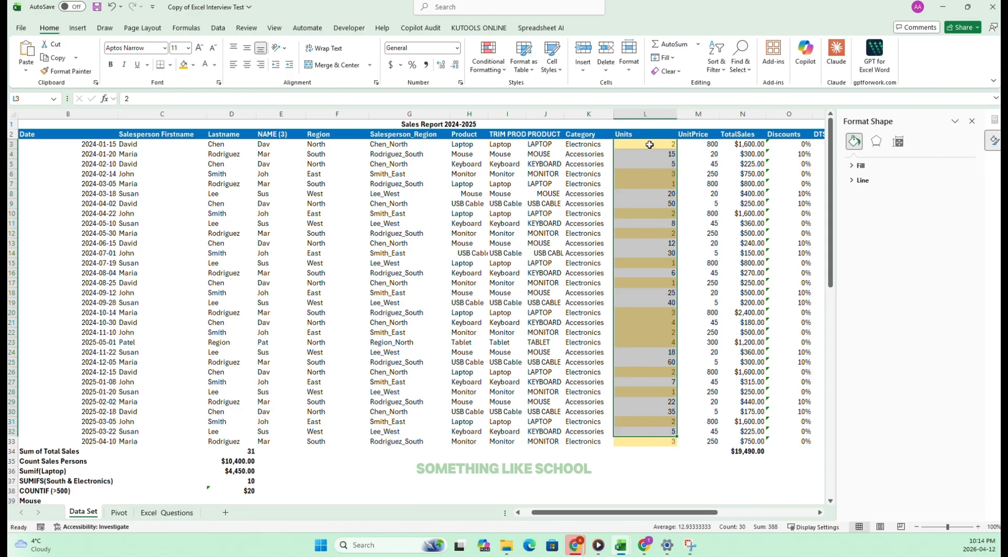
pyautogui.moveTo(650, 145); pyautogui.dragTo(636, 441)
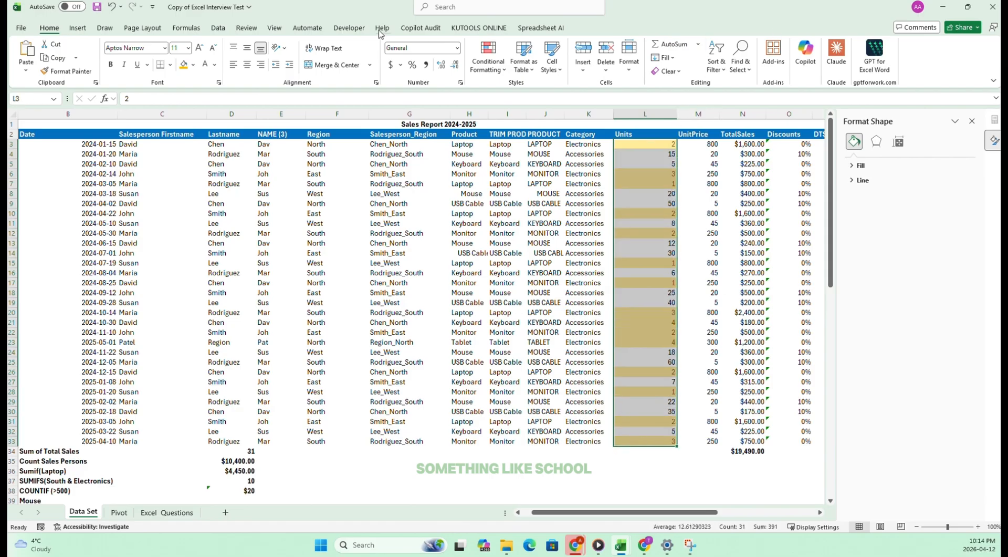
pyautogui.click(444, 70)
pyautogui.click(443, 70)
# Insert a blank column before UnitPrice and enter =ROUND(L3,0) in M3 to round the first Units value to a whole number.
pyautogui.click(699, 114)
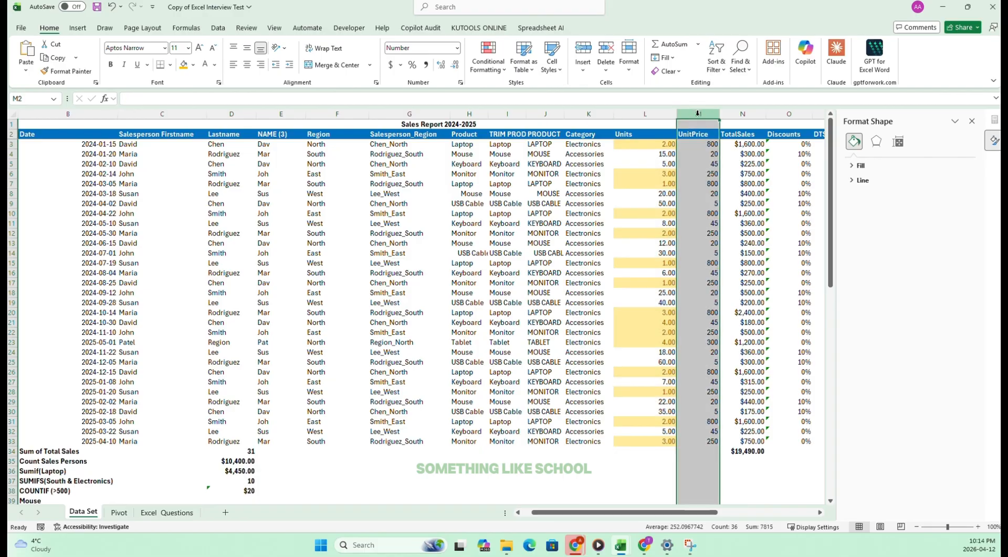
pyautogui.click(583, 51)
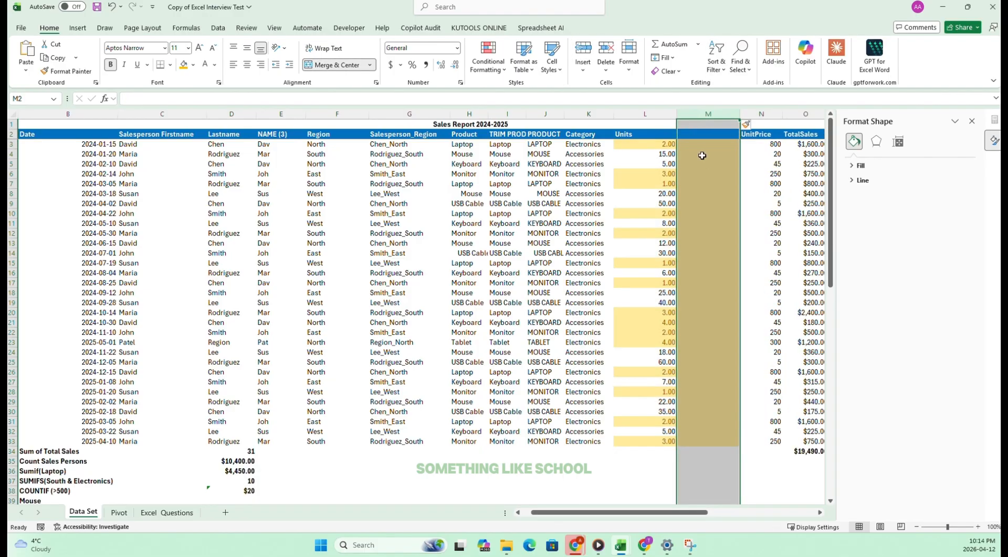
pyautogui.click(693, 144)
pyautogui.write('=ROUNF')
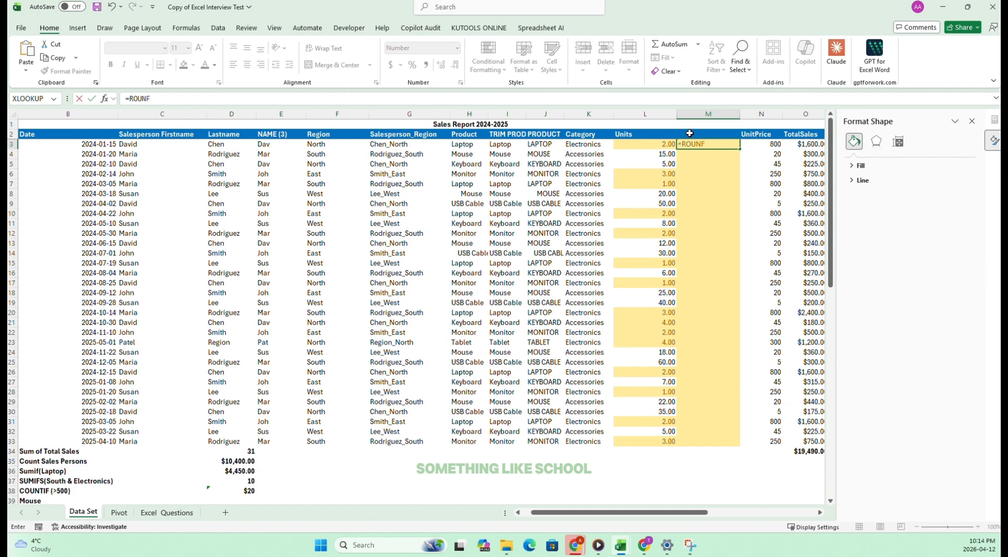
pyautogui.press('BackSpace')
pyautogui.write('D')
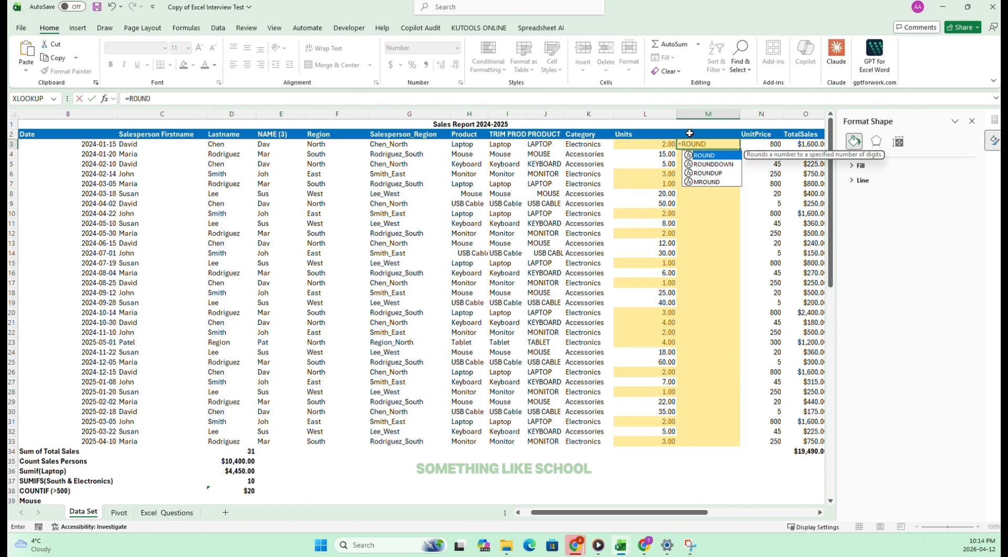
pyautogui.write('(')
pyautogui.click(660, 145)
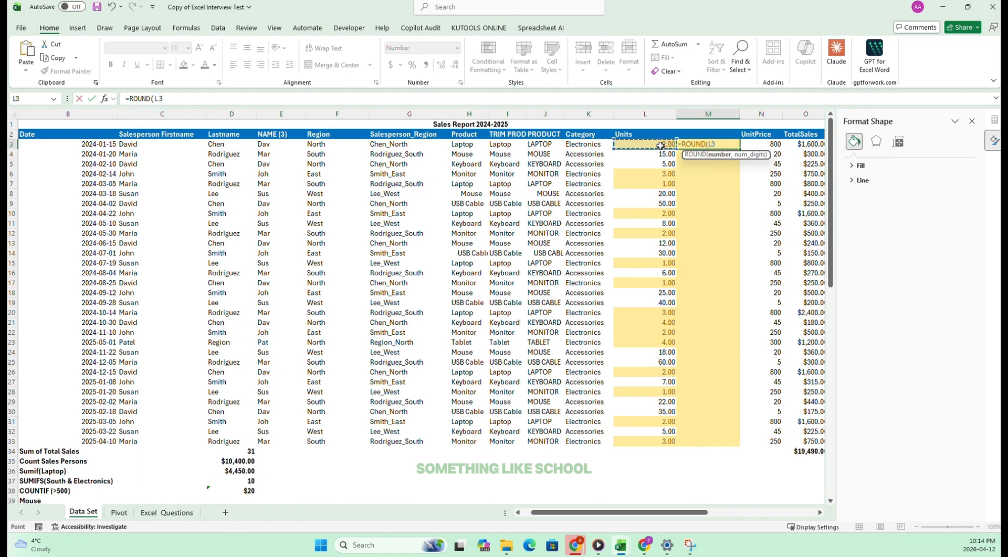
pyautogui.write(',')
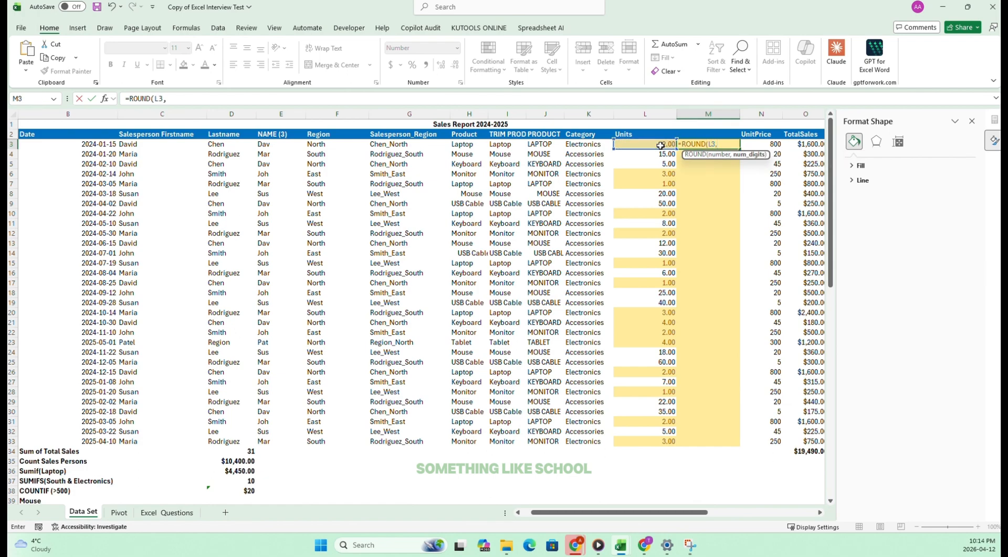
pyautogui.write('0')
pyautogui.press('Return')
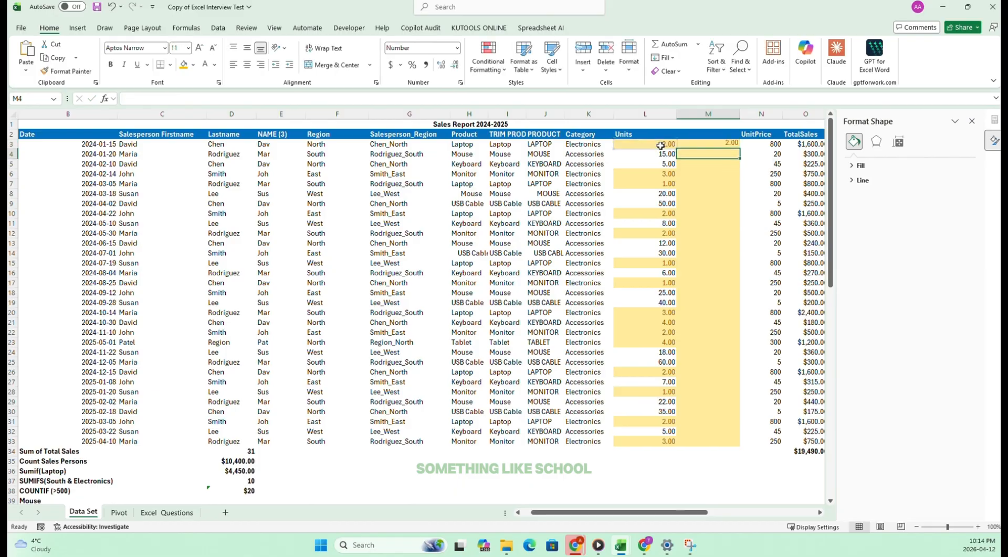
# Reread task 35 on the Excel_Questions sheet and return to the Data Set sheet.
pyautogui.click(147, 513)
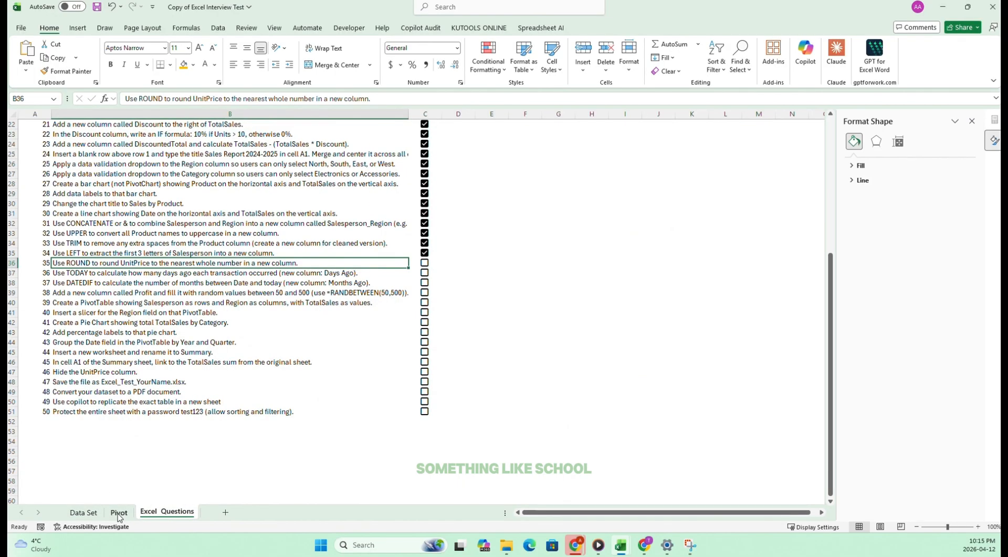
pyautogui.click(118, 513)
pyautogui.click(148, 513)
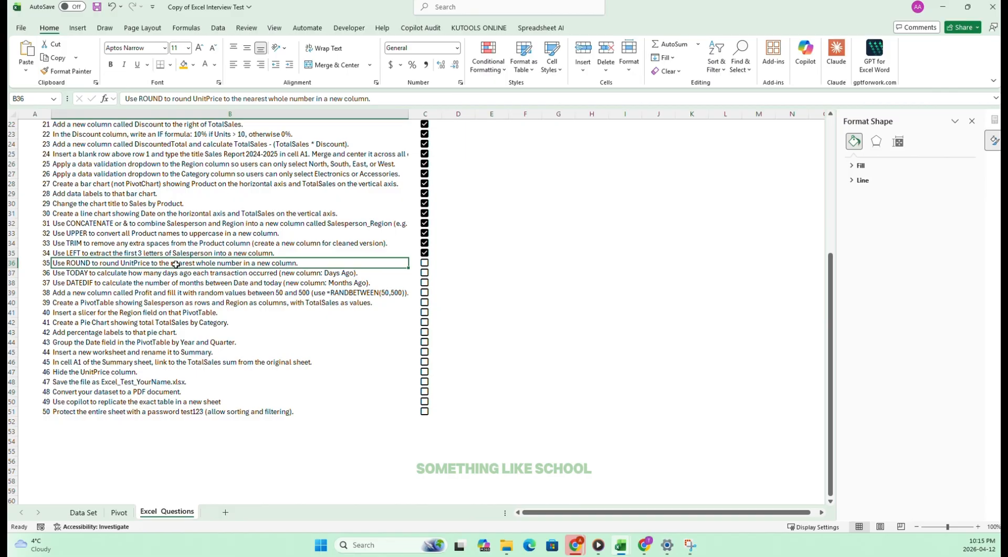
pyautogui.click(83, 512)
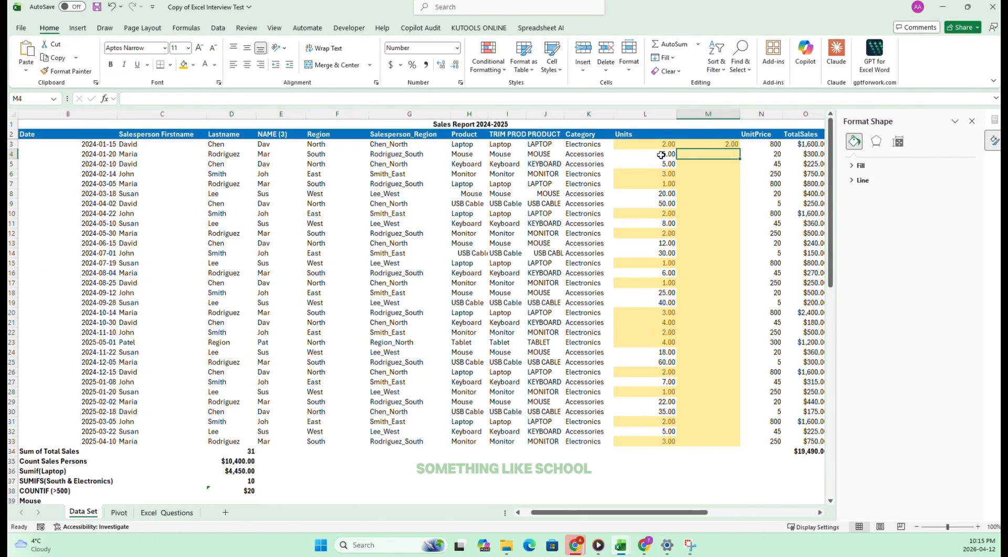
# Set the first Units value in L3 to 2.55.
pyautogui.click(690, 143)
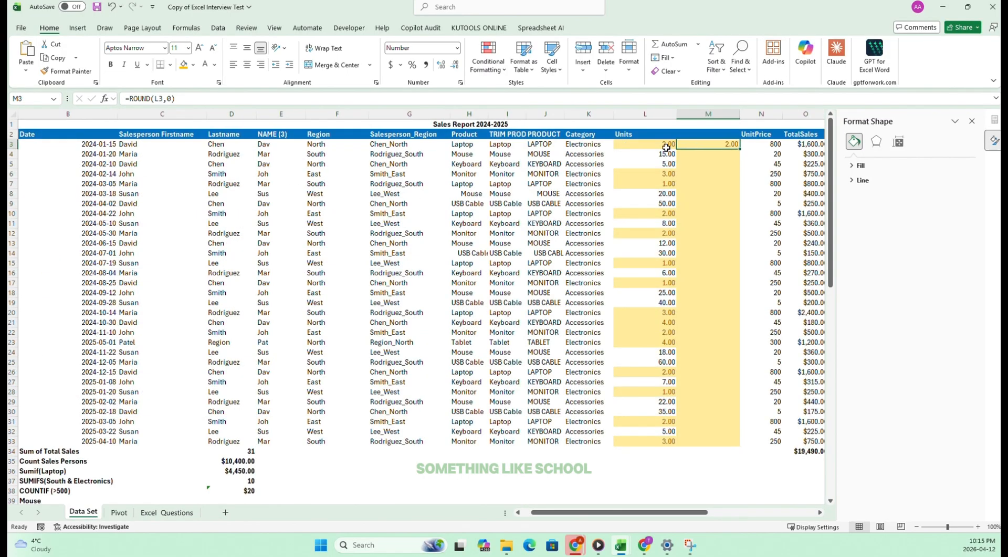
pyautogui.click(666, 147)
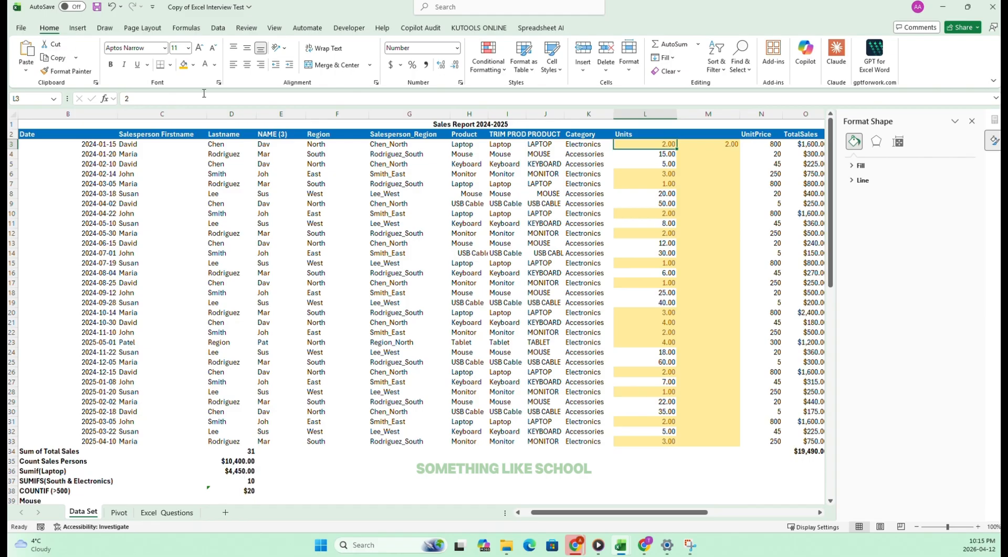
pyautogui.write('2.55')
pyautogui.press('Return')
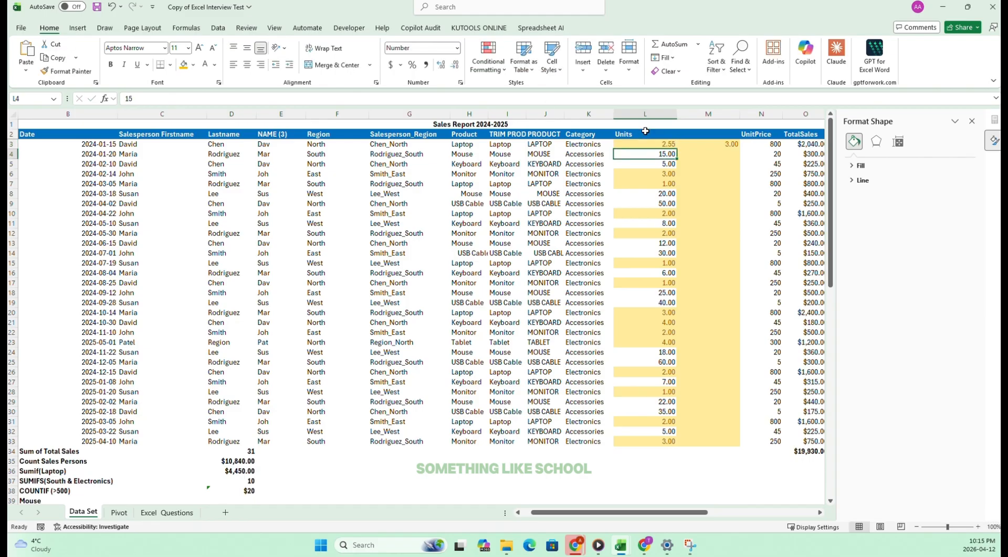
# Format the rounded value in M3 to show no decimal places and compare it with L3.
pyautogui.click(738, 145)
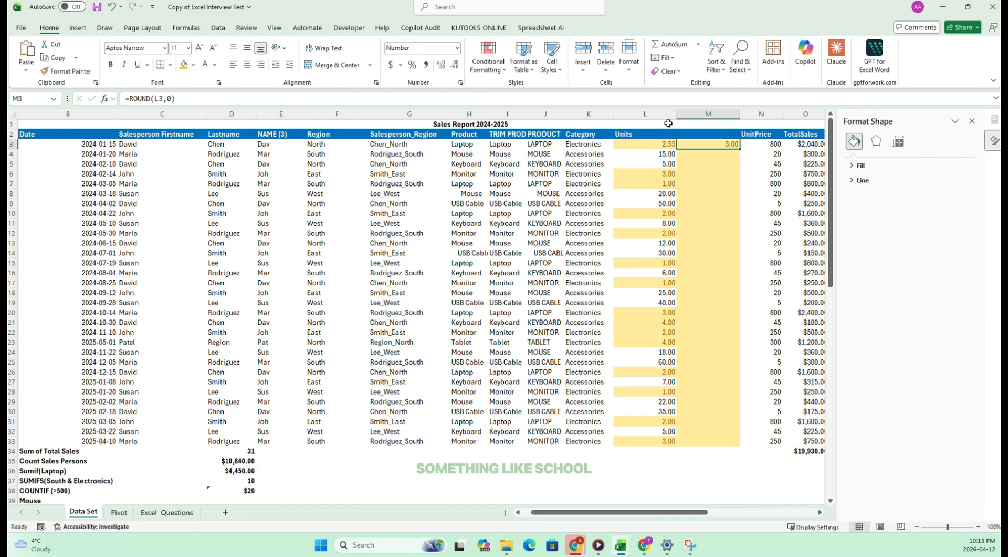
pyautogui.click(455, 66)
pyautogui.click(634, 175)
pyautogui.click(666, 146)
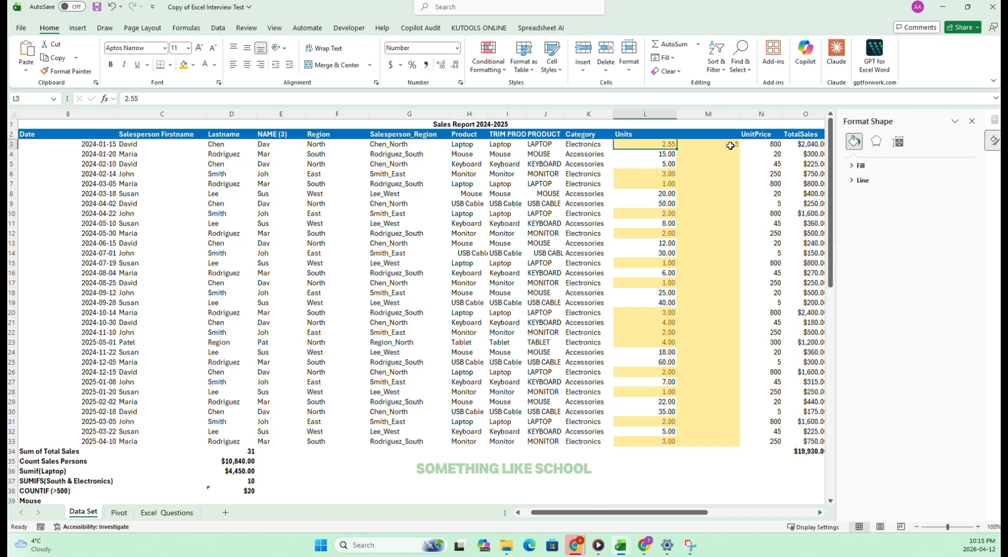
pyautogui.click(728, 144)
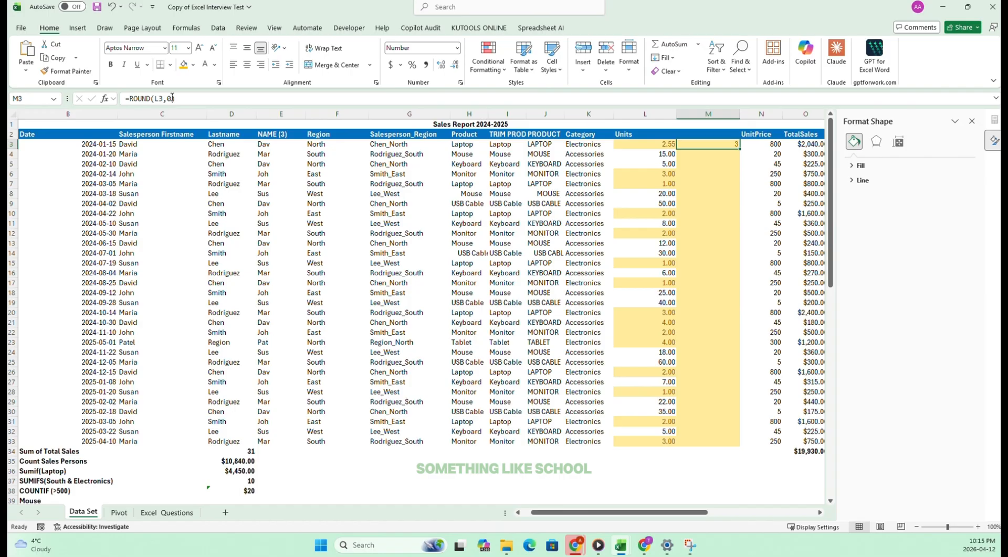
# Change the formula in M3 to =ROUND(L3,1) and show the result with one decimal place.
pyautogui.moveTo(172, 98); pyautogui.dragTo(166, 98)
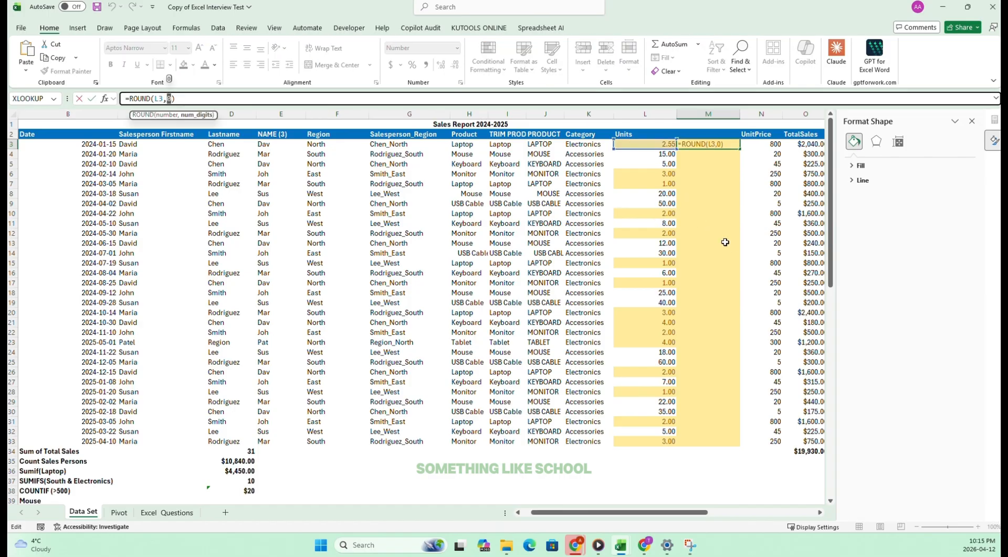
pyautogui.press('Return')
pyautogui.click(692, 142)
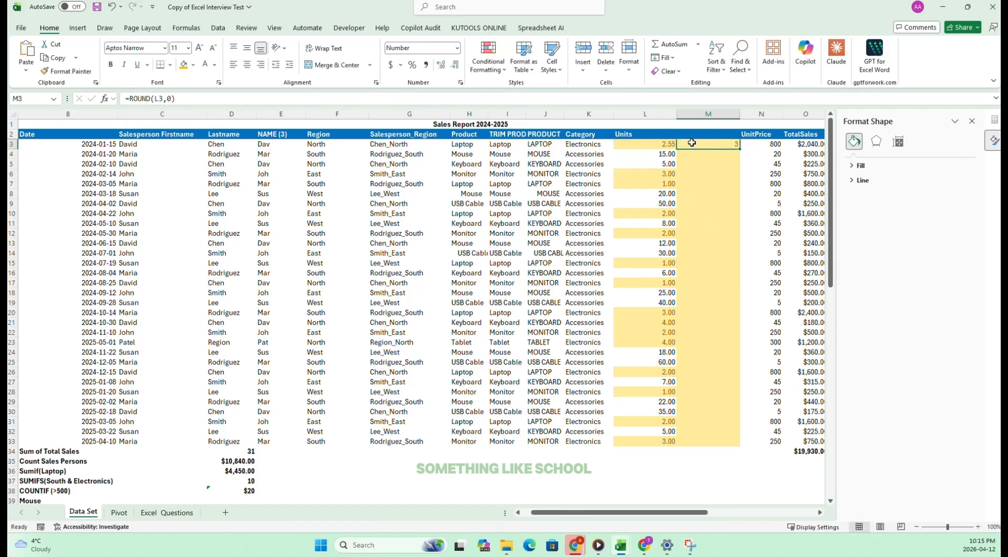
pyautogui.click(174, 98)
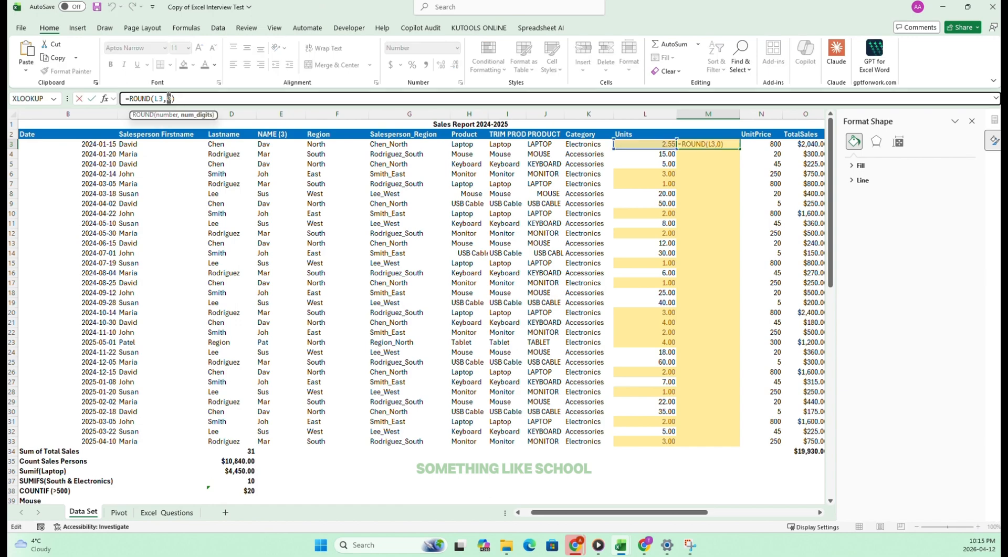
pyautogui.press('Return')
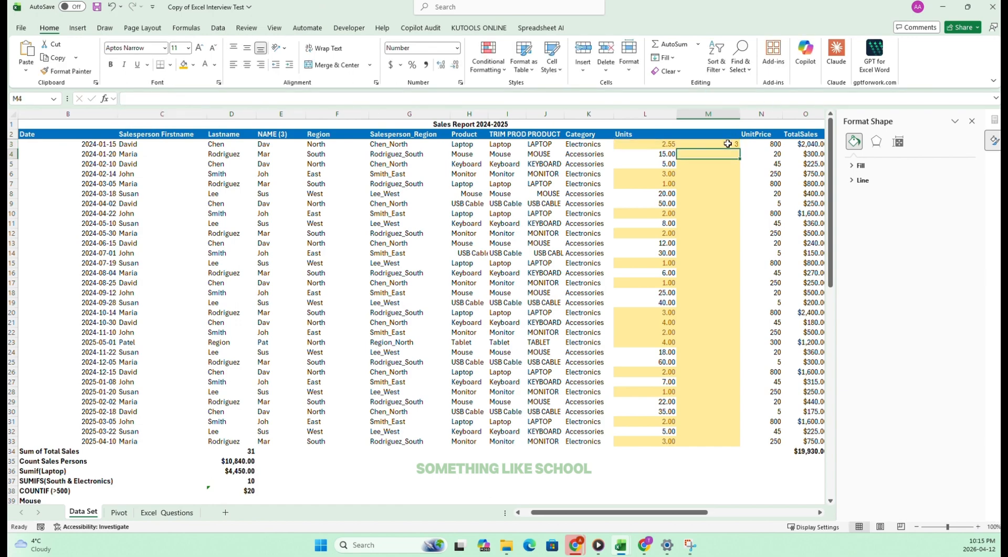
pyautogui.click(733, 145)
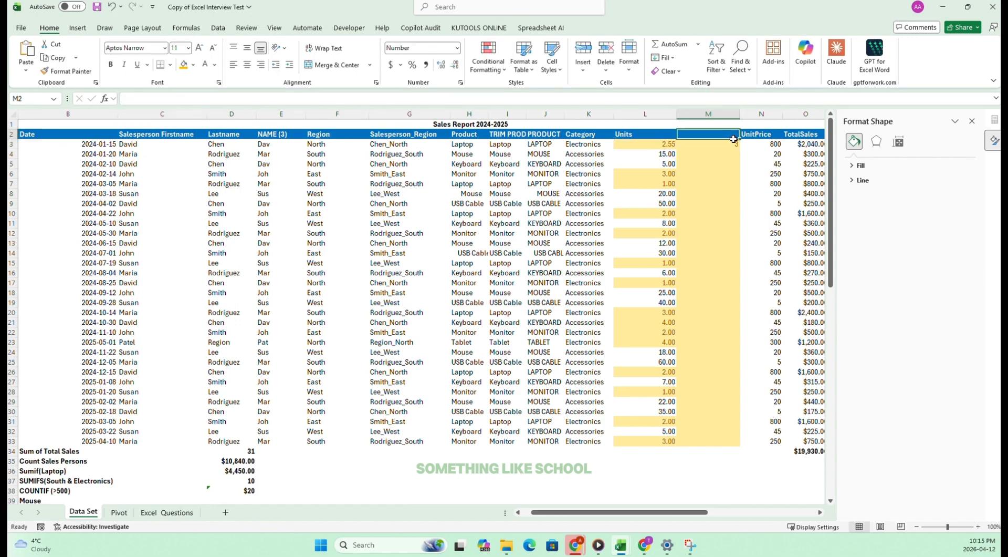
pyautogui.click(442, 65)
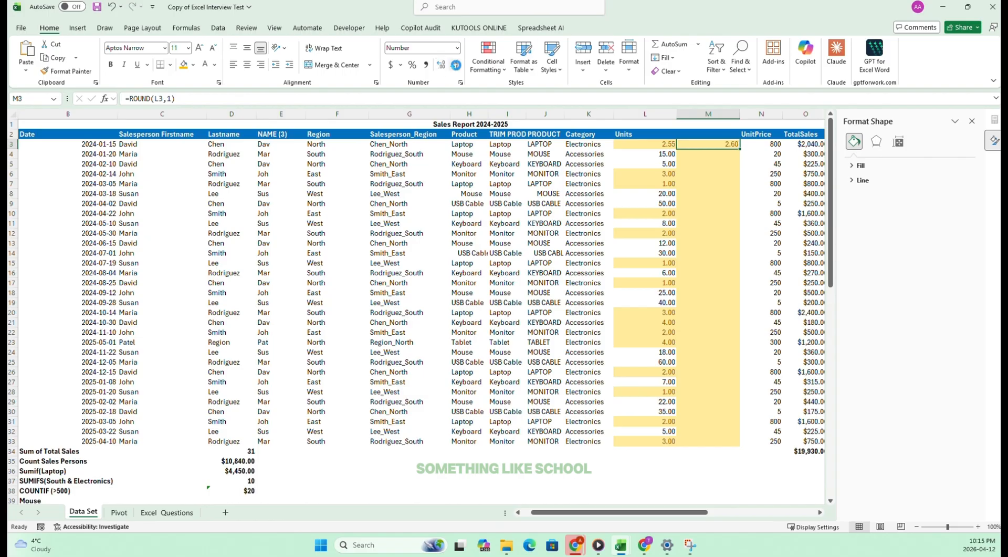
pyautogui.click(455, 65)
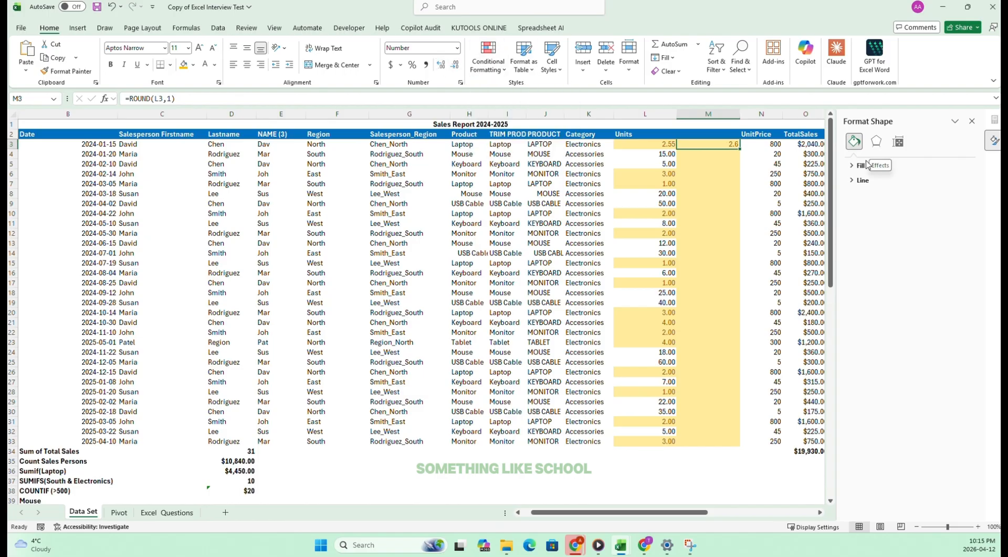
# Change the formula in M3 to =ROUND(L3,3) and show the result with three decimal places.
pyautogui.doubleClick(170, 99)
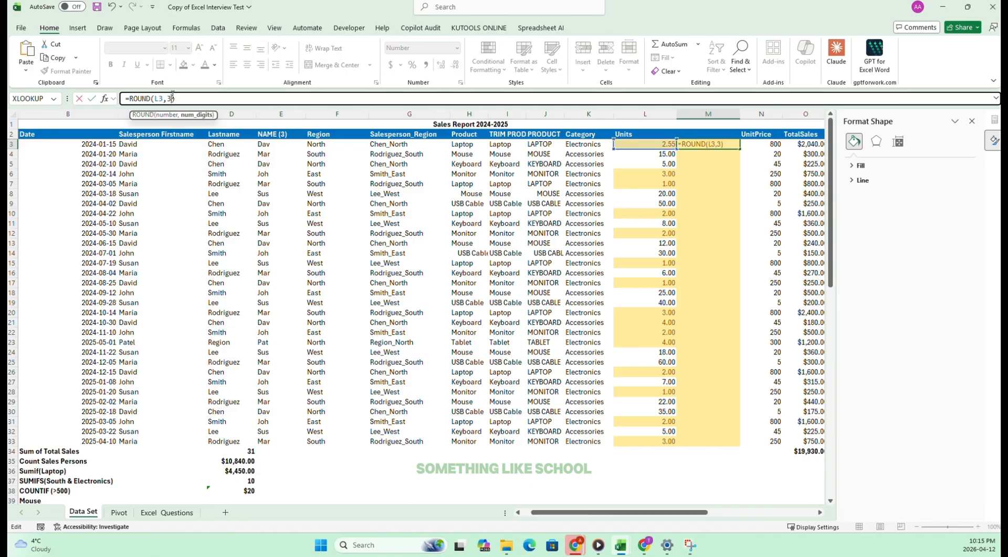
pyautogui.press('Return')
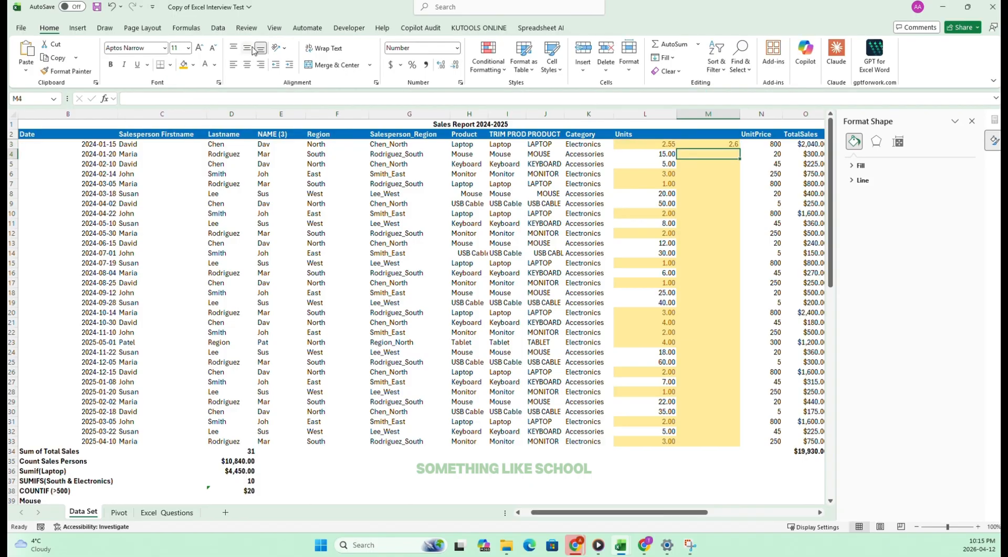
pyautogui.click(716, 144)
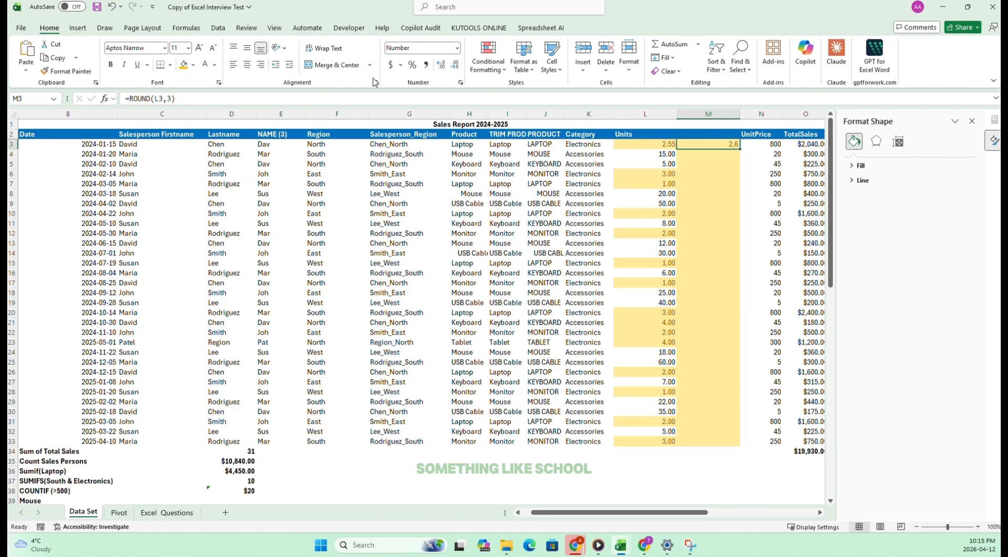
pyautogui.click(442, 65)
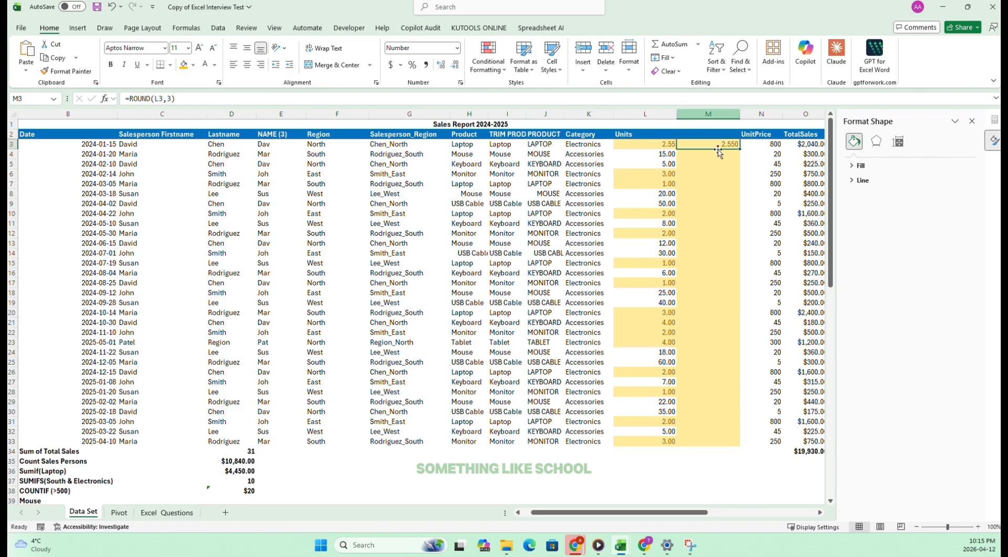
# Compare L3 with the rounded value in M3, then delete the ROUND column M.
pyautogui.moveTo(717, 190); pyautogui.dragTo(719, 184)
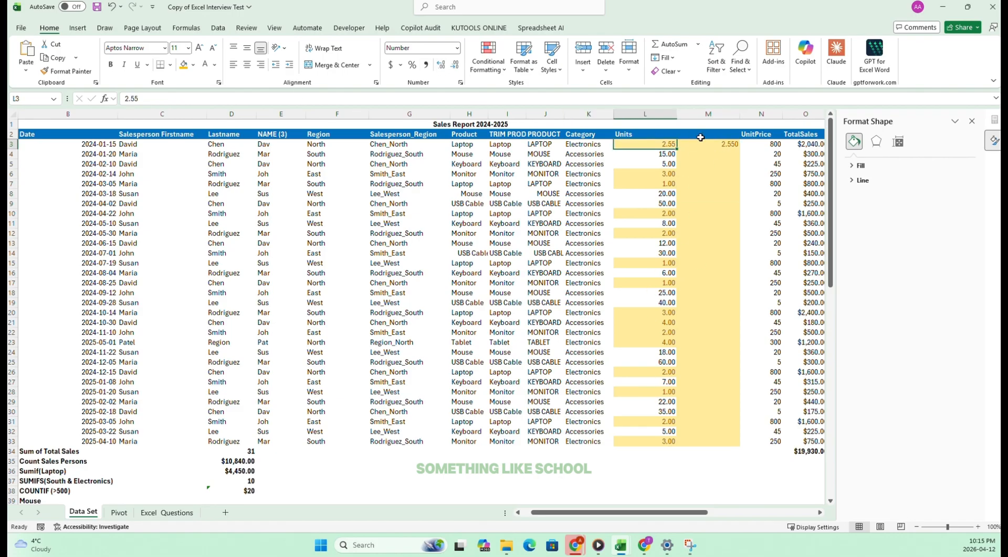
pyautogui.click(721, 147)
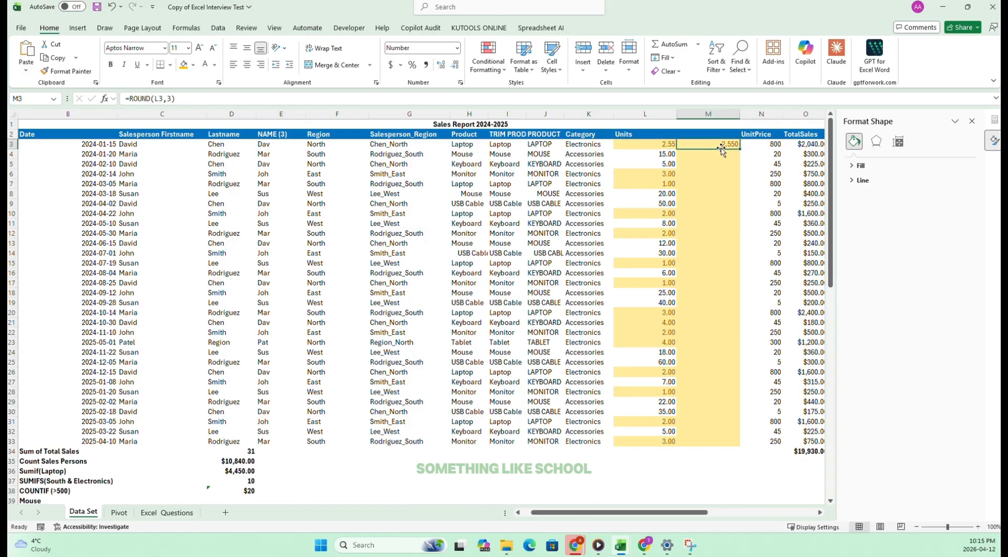
pyautogui.click(718, 114)
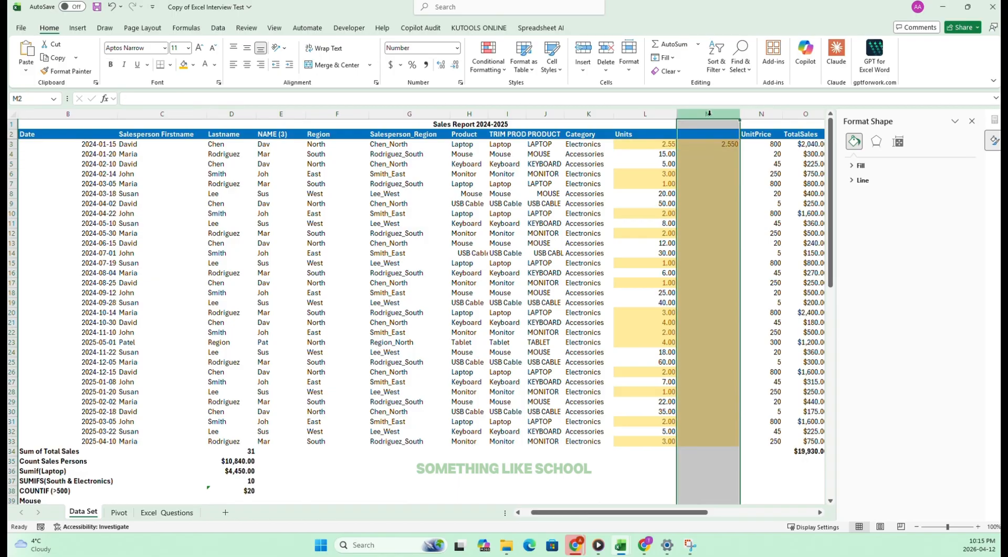
pyautogui.click(606, 48)
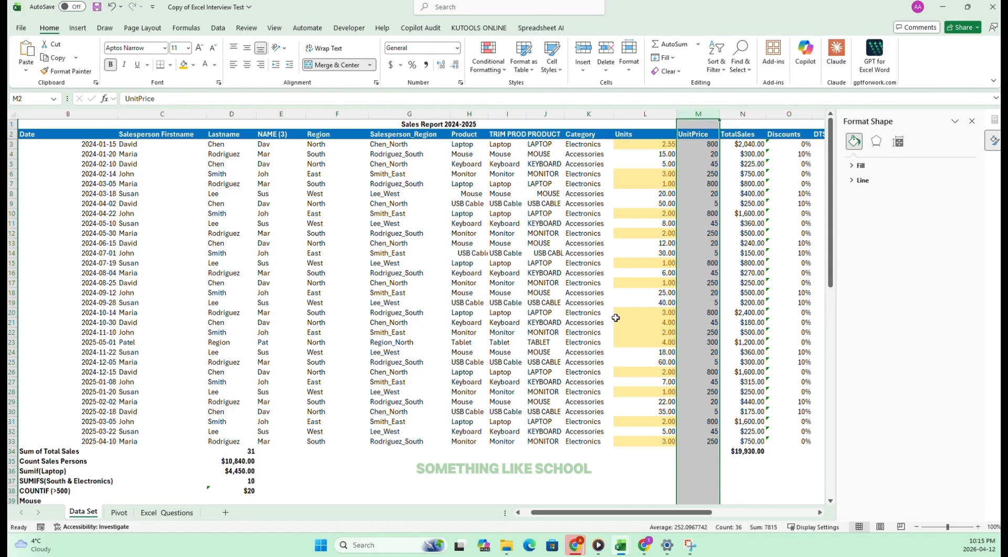
# Tick off task 35 on the Excel_Questions sheet and select task 36, the TODAY days-ago calculation.
pyautogui.click(166, 512)
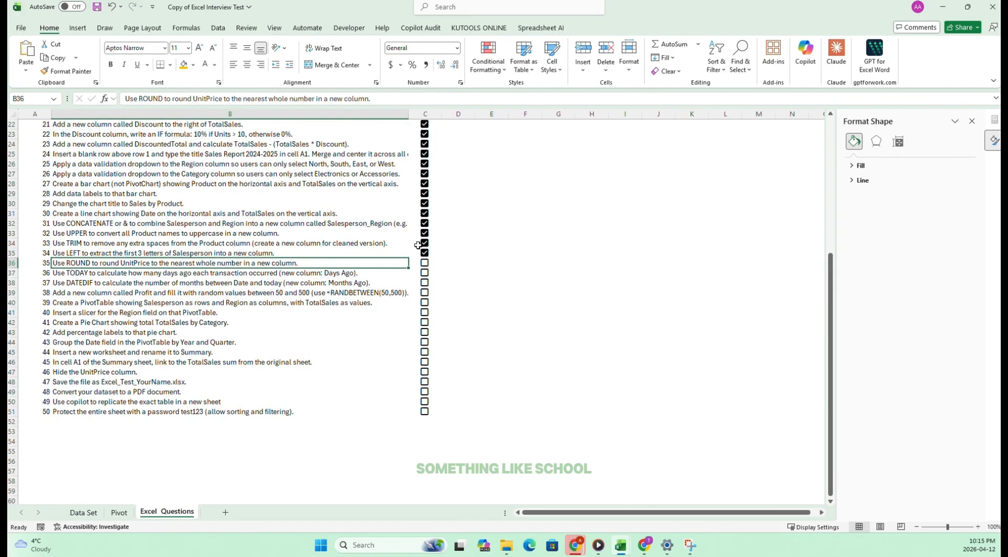
pyautogui.click(425, 262)
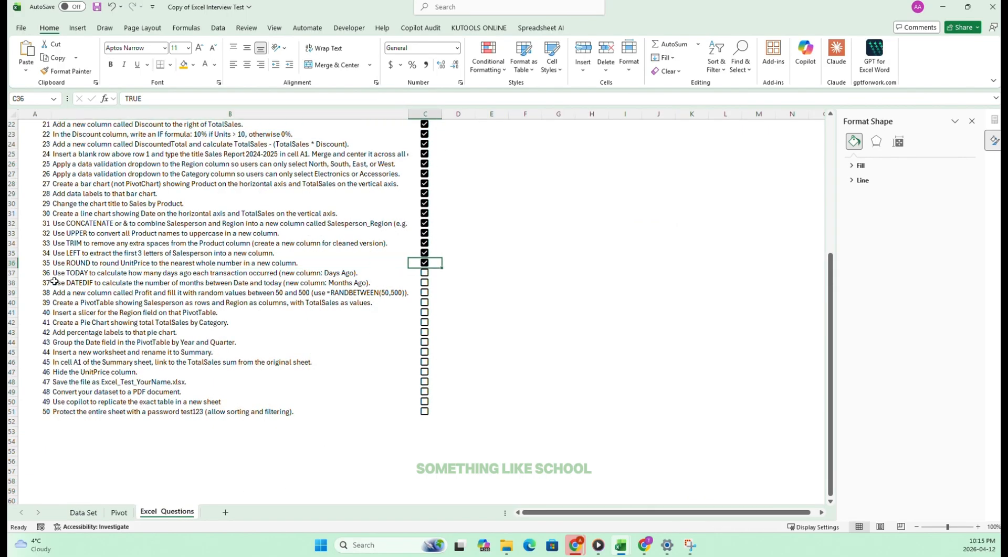
pyautogui.click(77, 273)
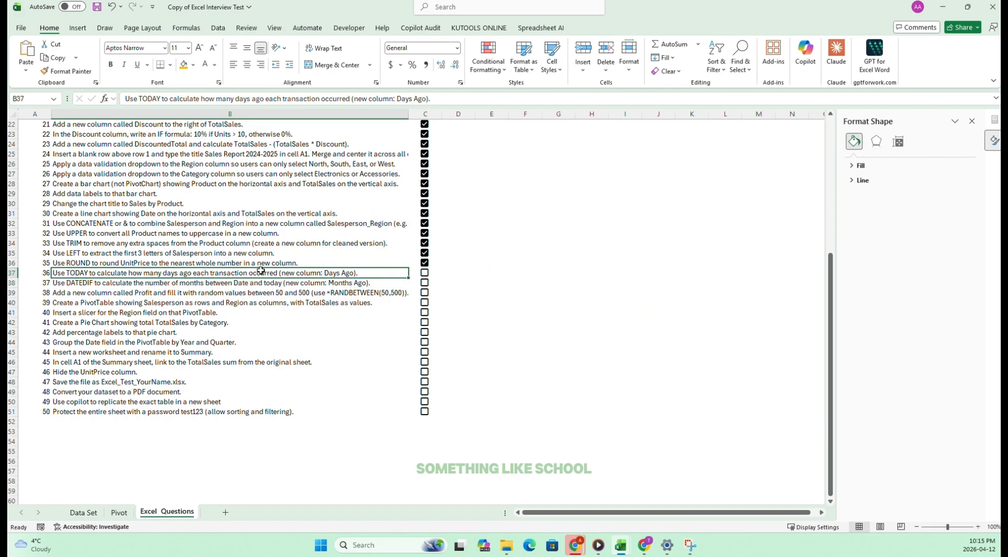
# Insert a blank column C between Date and Salesperson Firstname on the Data Set sheet.
pyautogui.moveTo(377, 274)
pyautogui.mouseDown()
pyautogui.moveTo(349, 273)
pyautogui.moveTo(383, 270)
pyautogui.mouseUp()
pyautogui.click(84, 512)
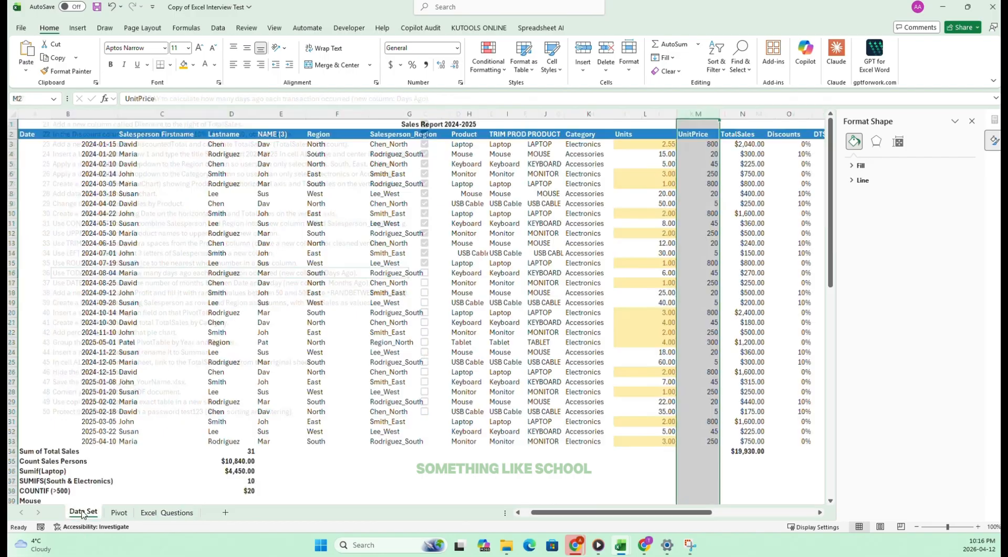
pyautogui.moveTo(146, 115); pyautogui.dragTo(146, 114)
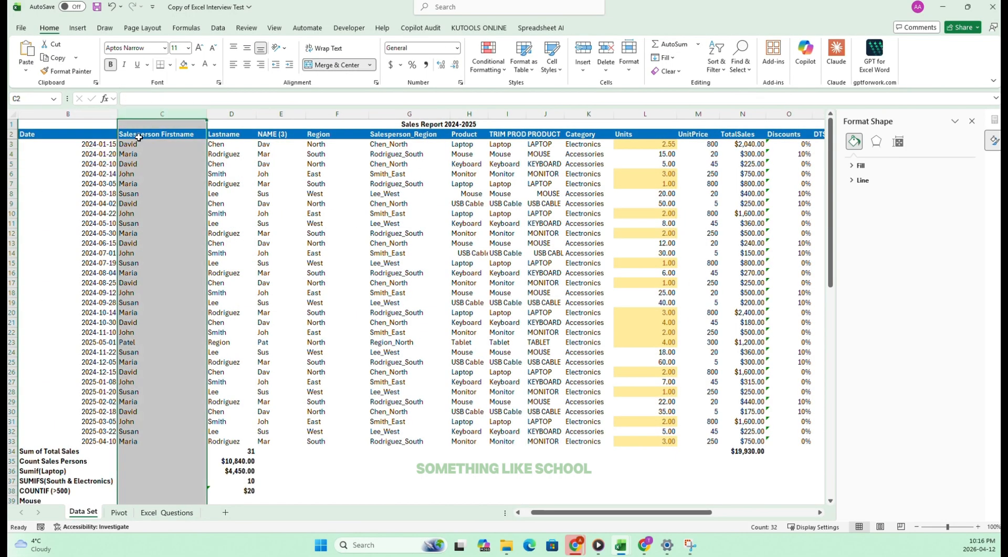
pyautogui.click(139, 135)
pyautogui.click(144, 111)
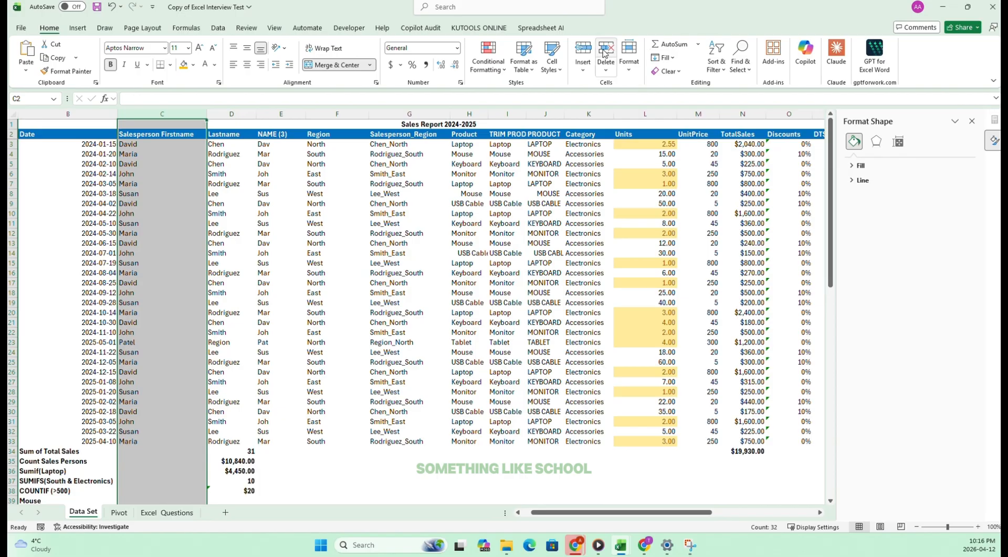
pyautogui.click(583, 51)
# Title the new column DAYS AGO in cell C2.
pyautogui.click(159, 132)
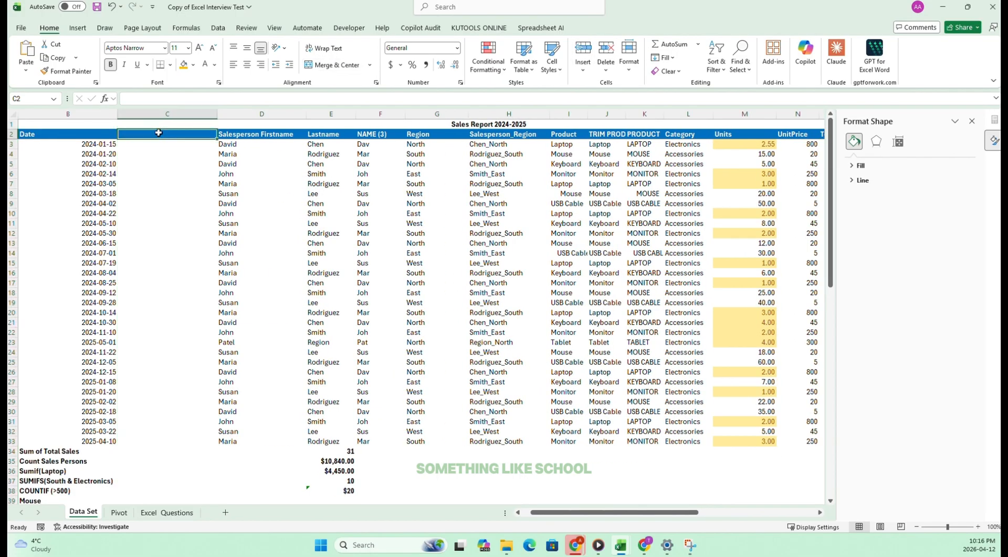
pyautogui.write('da')
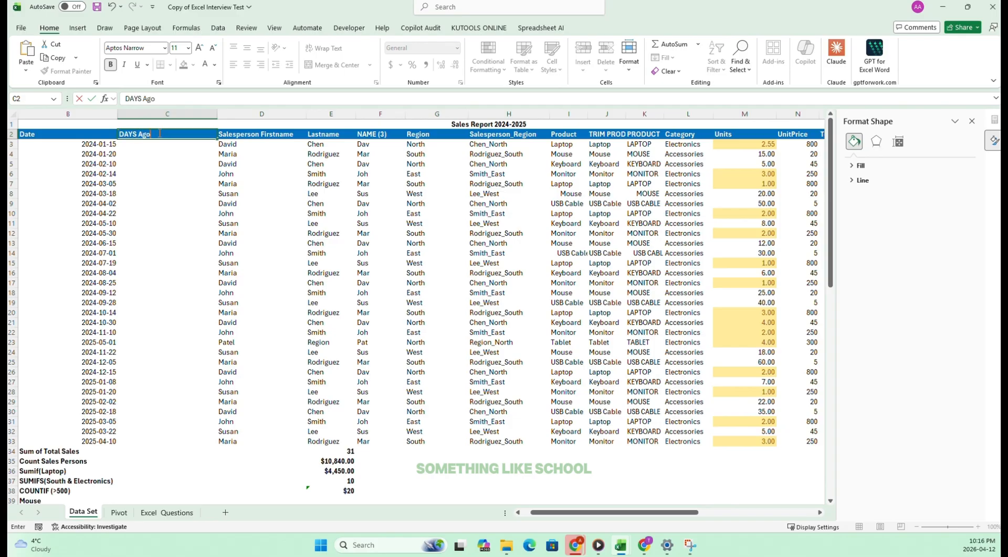
pyautogui.write('YS Ago')
pyautogui.press('Return')
pyautogui.click(195, 243)
# Enter the formula =TODAY()-B3 in C3 to calculate the days since the first transaction.
pyautogui.click(174, 143)
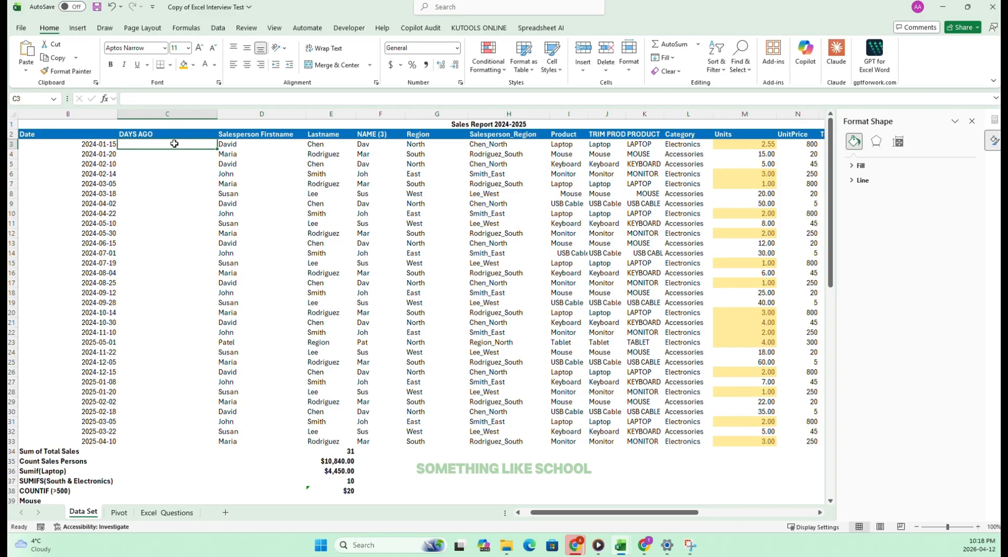
pyautogui.write('=TODA')
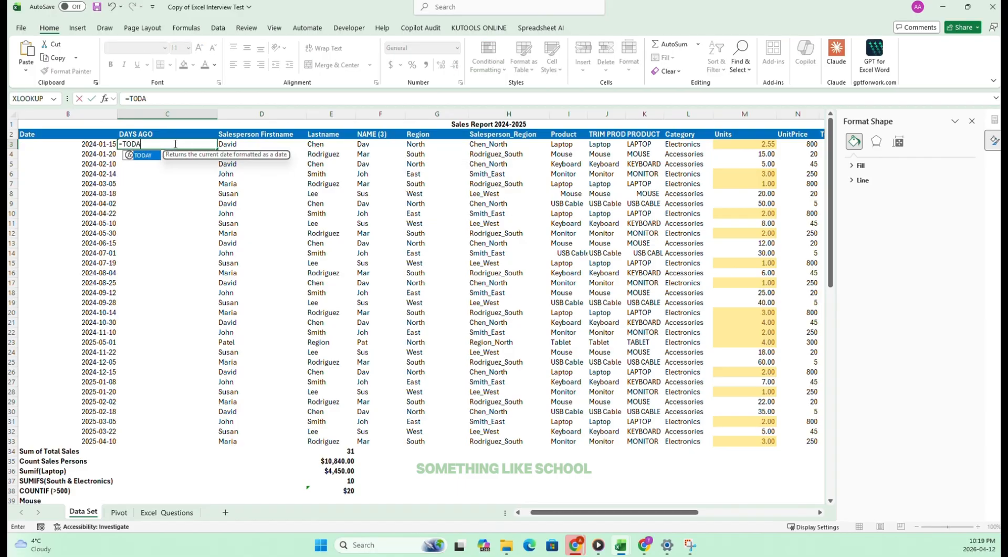
pyautogui.write('Y()')
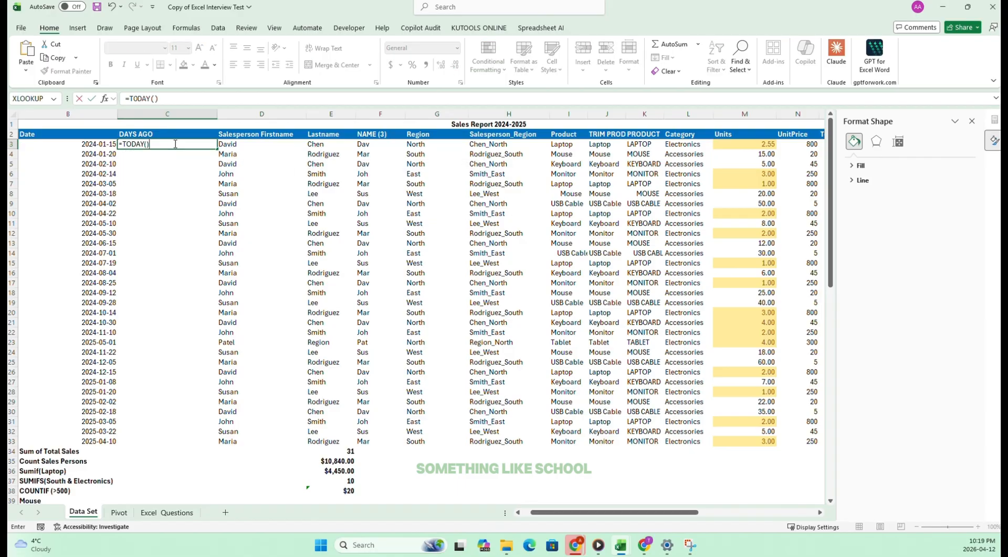
pyautogui.write('-')
pyautogui.click(78, 140)
pyautogui.press('Return')
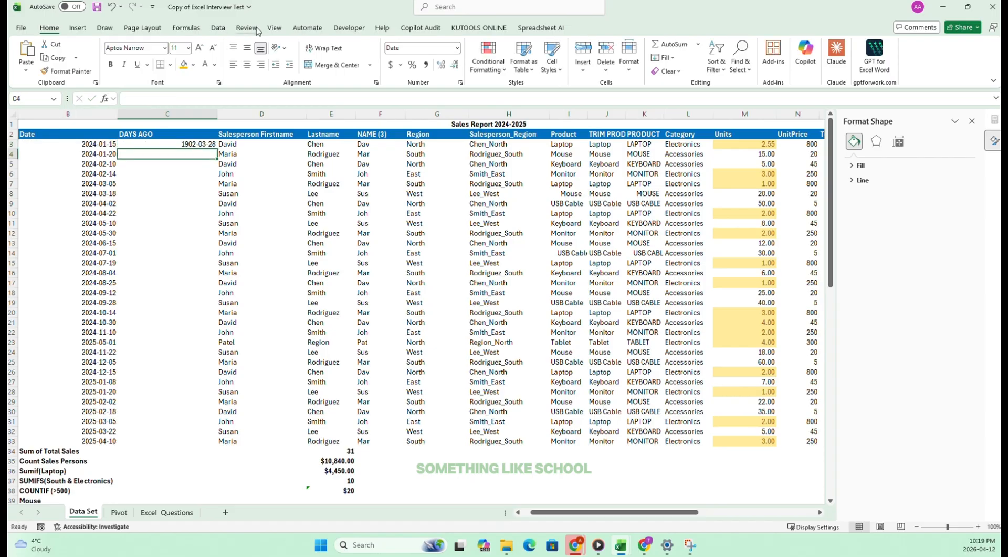
# Show C3 as a centred General number and fill its formula down to C33.
pyautogui.click(195, 144)
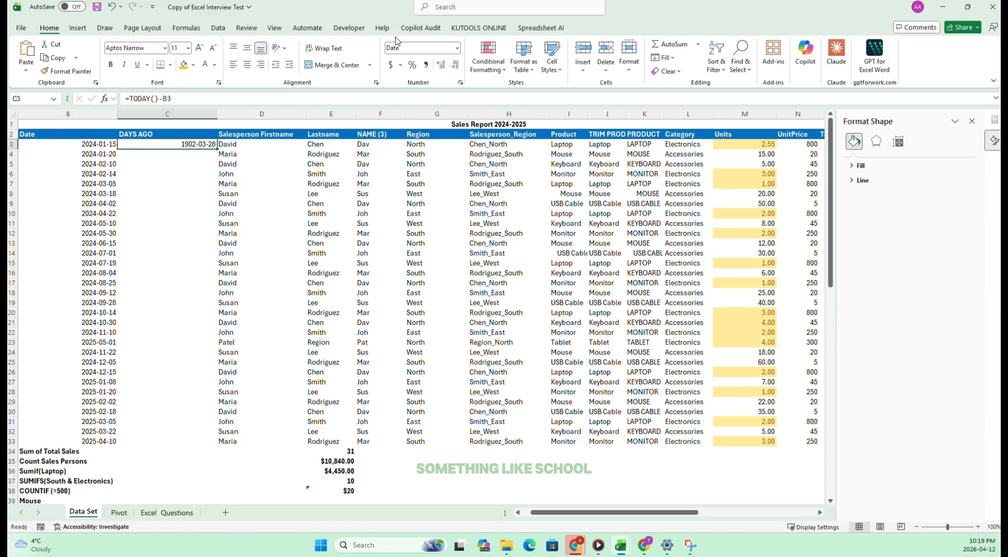
pyautogui.click(457, 47)
pyautogui.click(420, 93)
pyautogui.doubleClick(455, 65)
pyautogui.click(457, 48)
pyautogui.click(420, 65)
pyautogui.click(247, 64)
pyautogui.moveTo(217, 149); pyautogui.dragTo(189, 441)
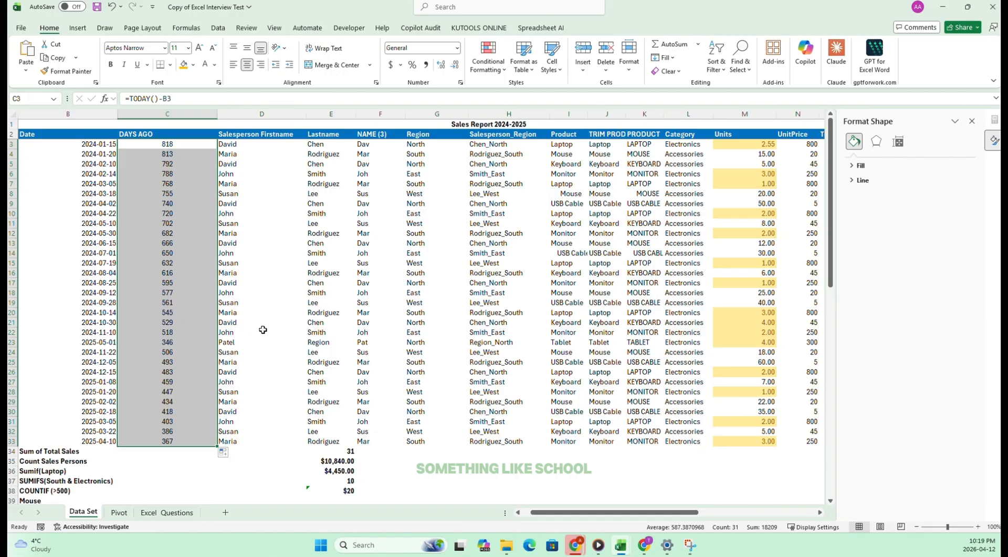
pyautogui.click(322, 322)
# Tick off task 36 on the Excel_Questions sheet and select task 37, replacing all dates with the year only.
pyautogui.click(177, 512)
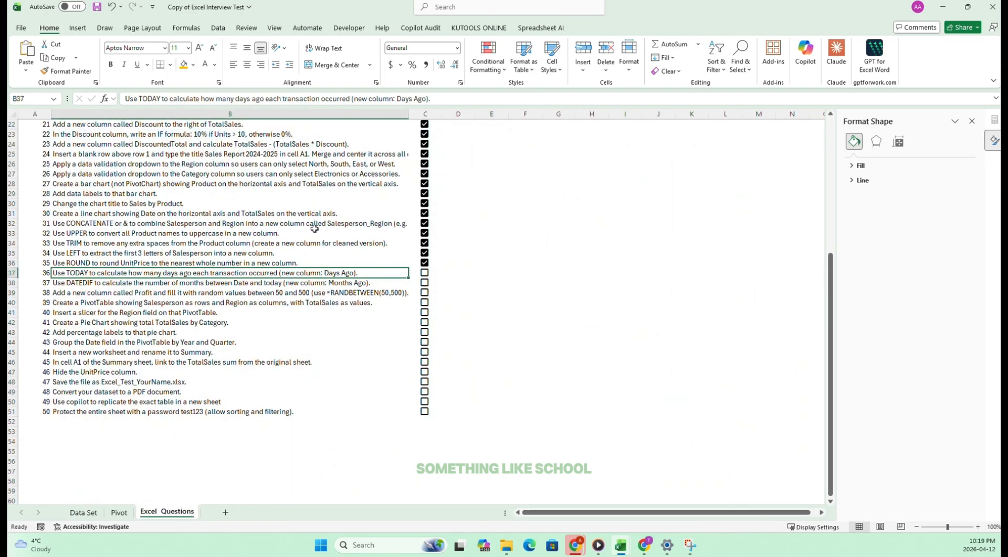
pyautogui.click(424, 276)
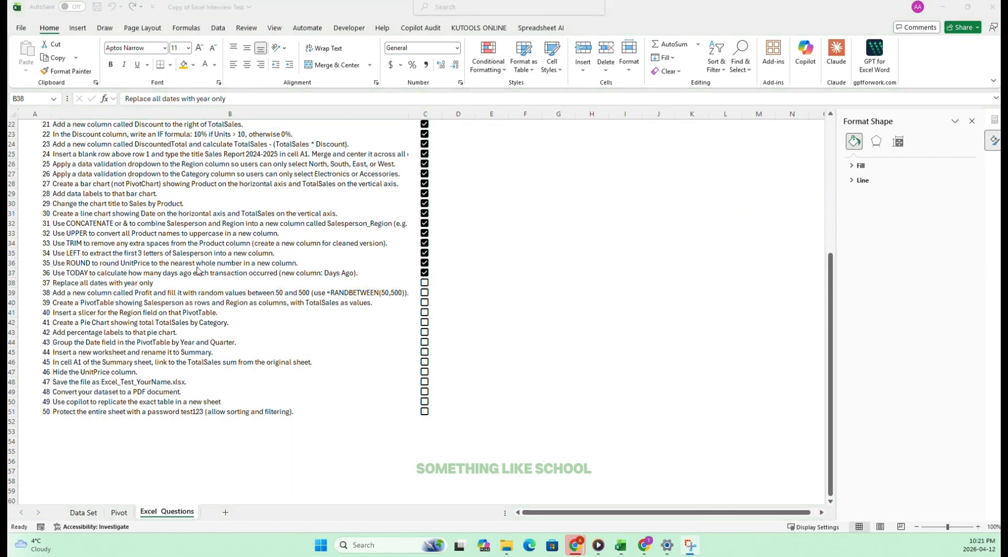
pyautogui.click(79, 284)
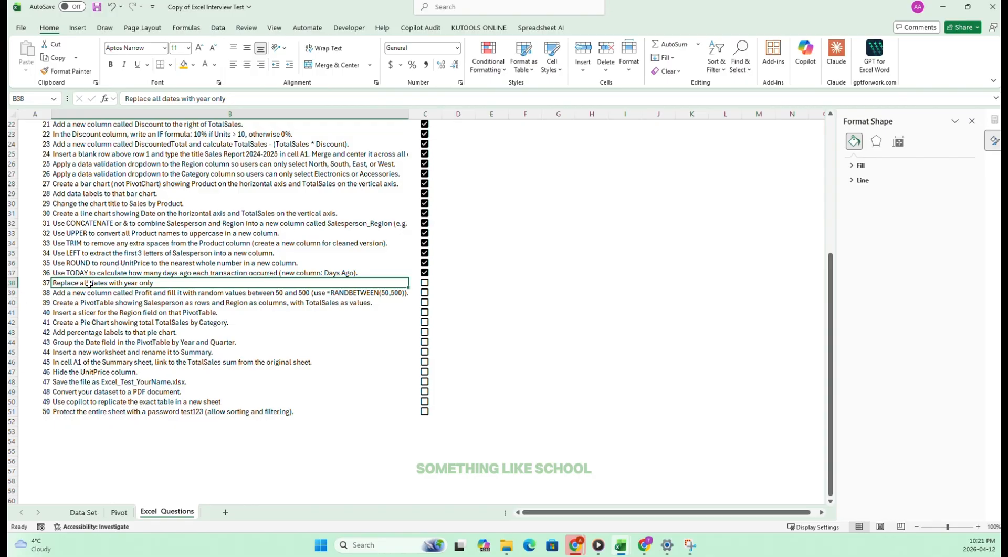
# Enter =YEAR(B3) in D3 of the blank column beside DAYS AGO on the Data Set sheet.
pyautogui.click(85, 512)
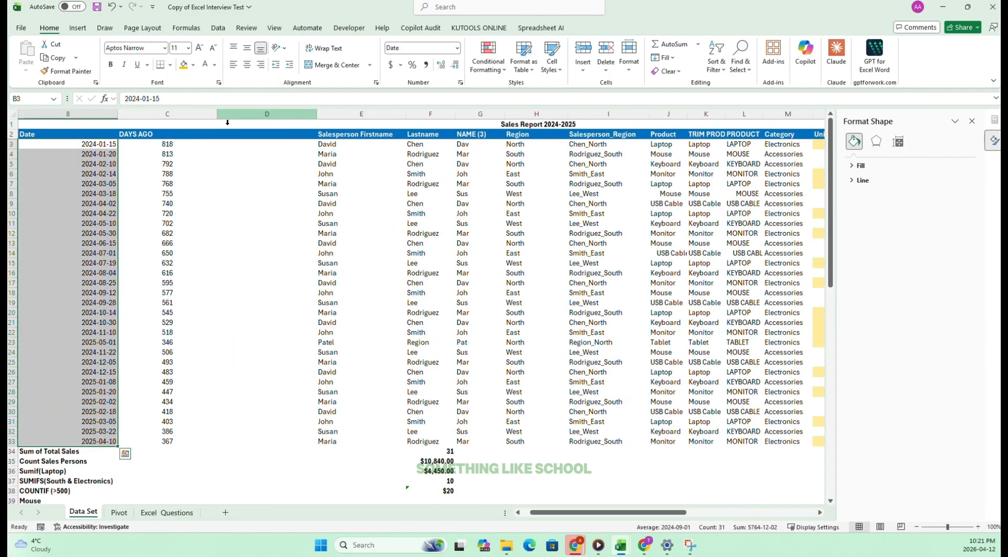
pyautogui.click(214, 150)
pyautogui.click(224, 146)
pyautogui.click(87, 142)
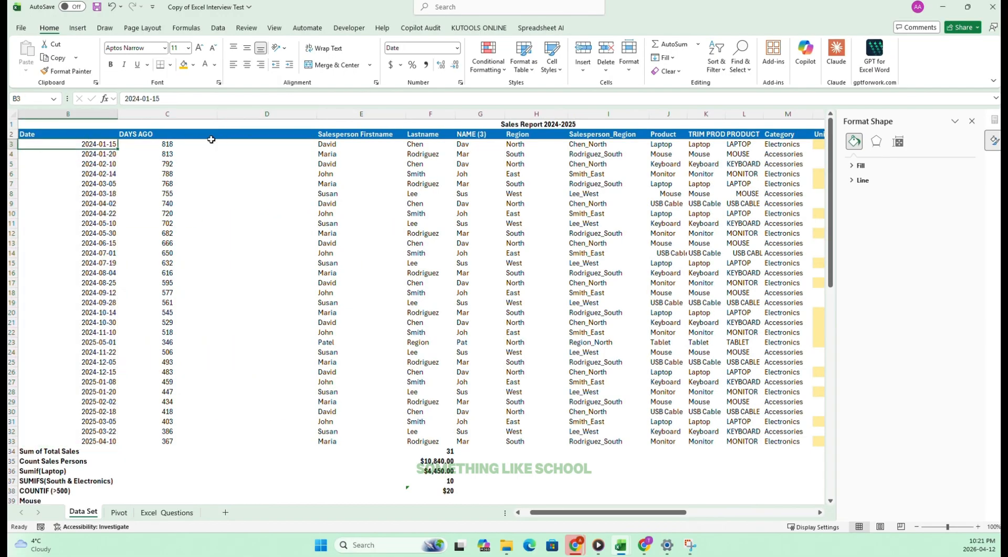
pyautogui.click(259, 142)
pyautogui.write('=year')
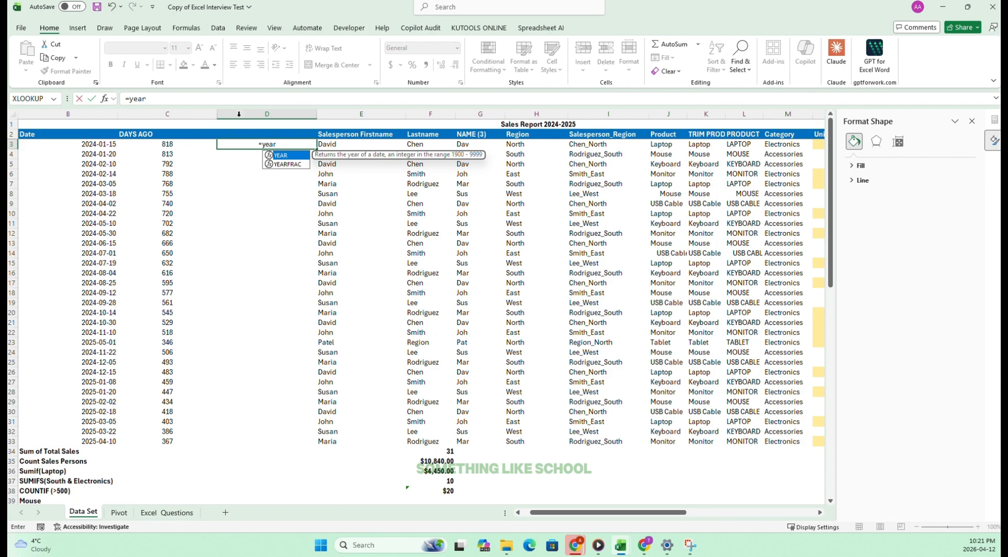
pyautogui.press('Tab')
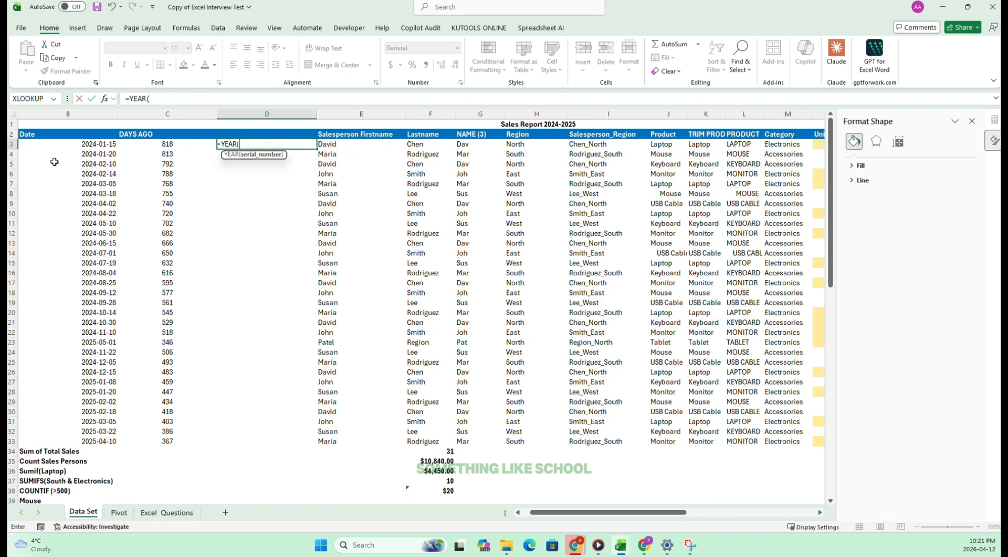
pyautogui.click(98, 136)
pyautogui.click(94, 145)
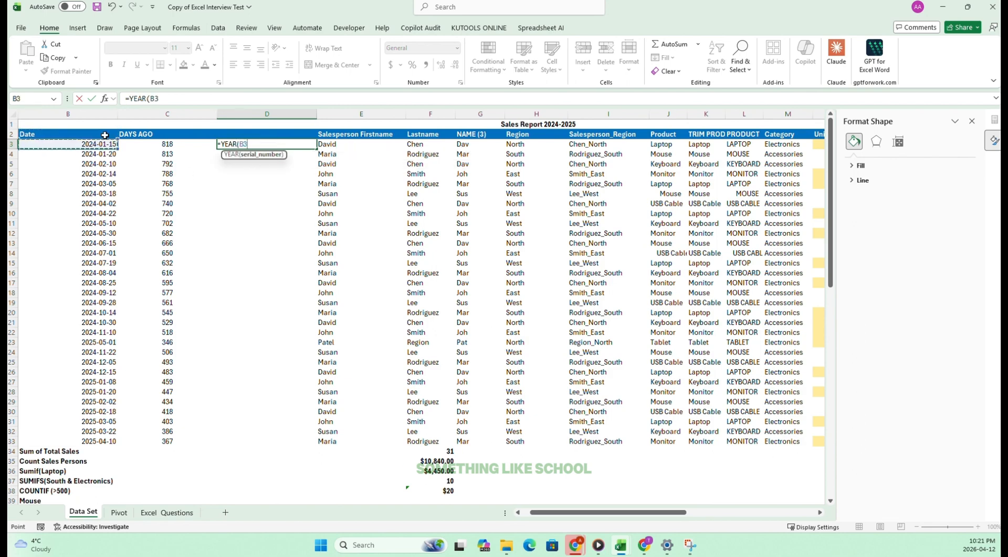
pyautogui.press('Return')
# Fill the YEAR formula from D3 down to D33.
pyautogui.click(279, 142)
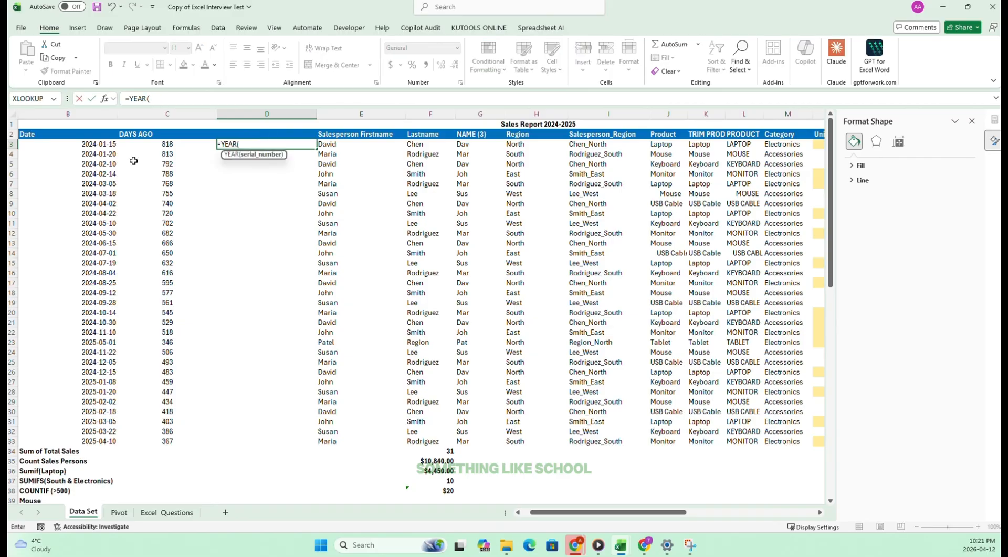
pyautogui.click(85, 145)
pyautogui.press('Return')
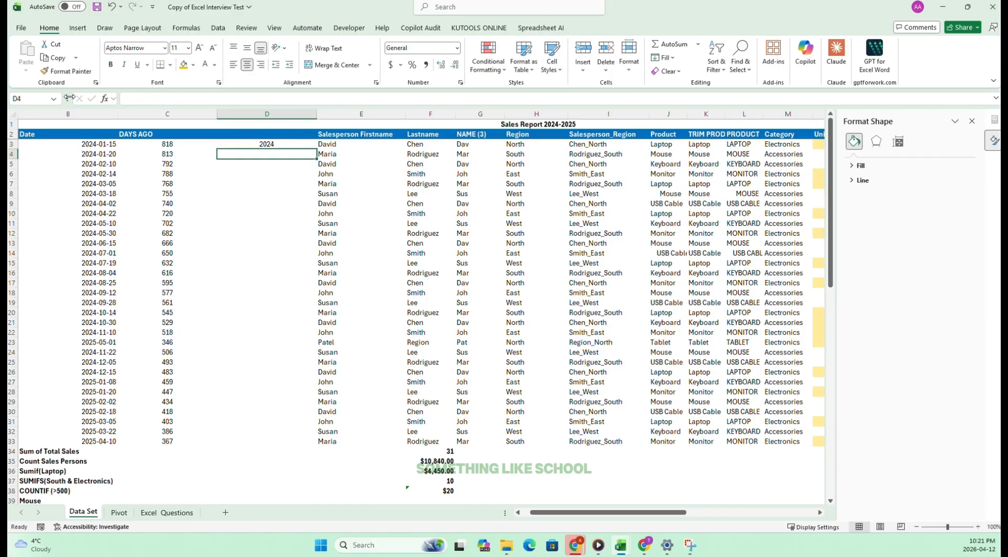
pyautogui.click(306, 146)
pyautogui.moveTo(316, 148); pyautogui.dragTo(289, 445)
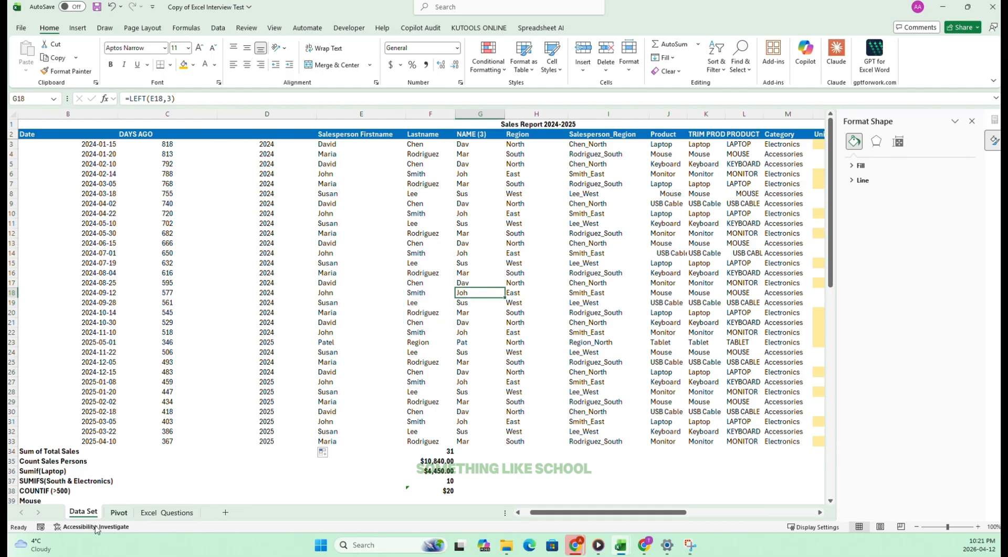
# Tick off task 37 on the Excel_Questions sheet and select task 38, ranking total sales in descending order.
pyautogui.click(167, 511)
pyautogui.click(425, 282)
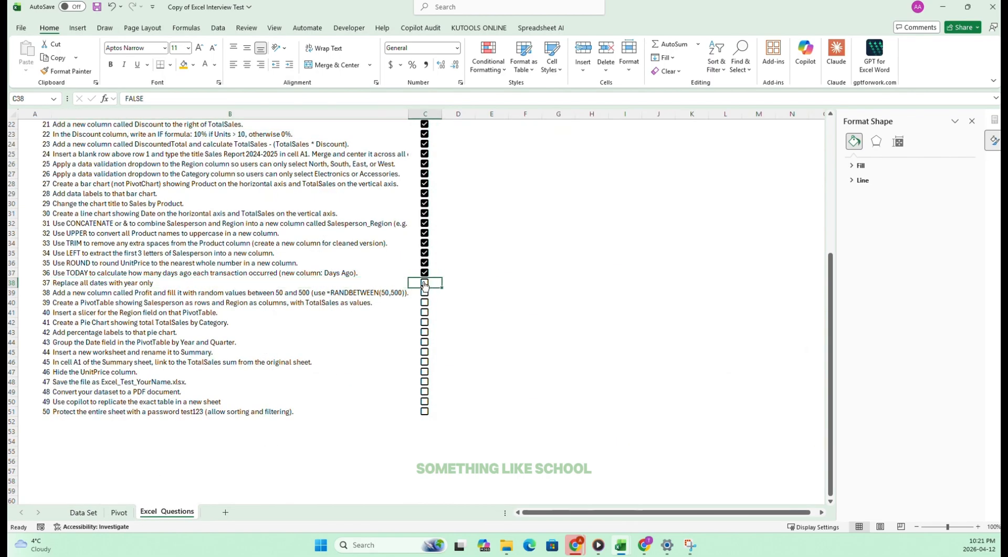
pyautogui.scroll(-2, 277, 242)
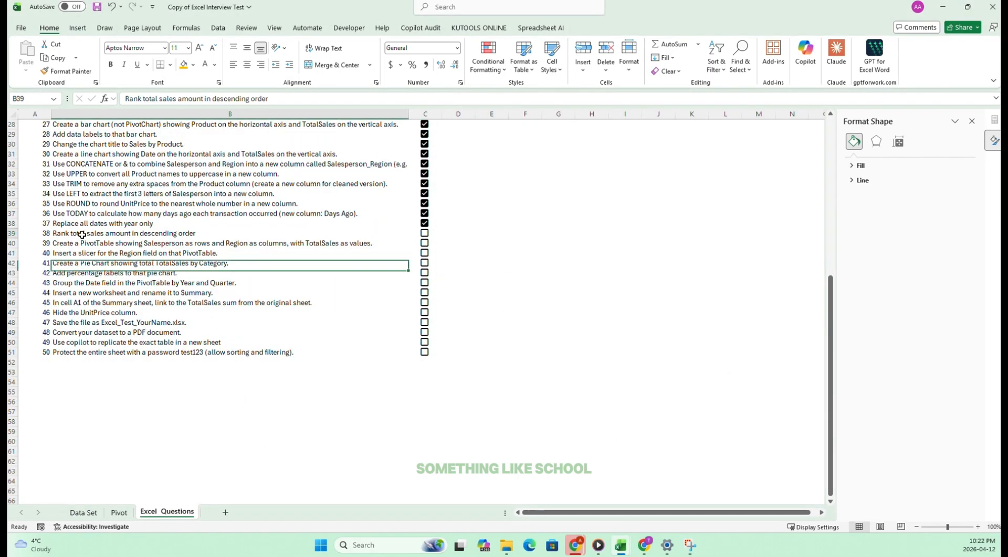
pyautogui.click(83, 233)
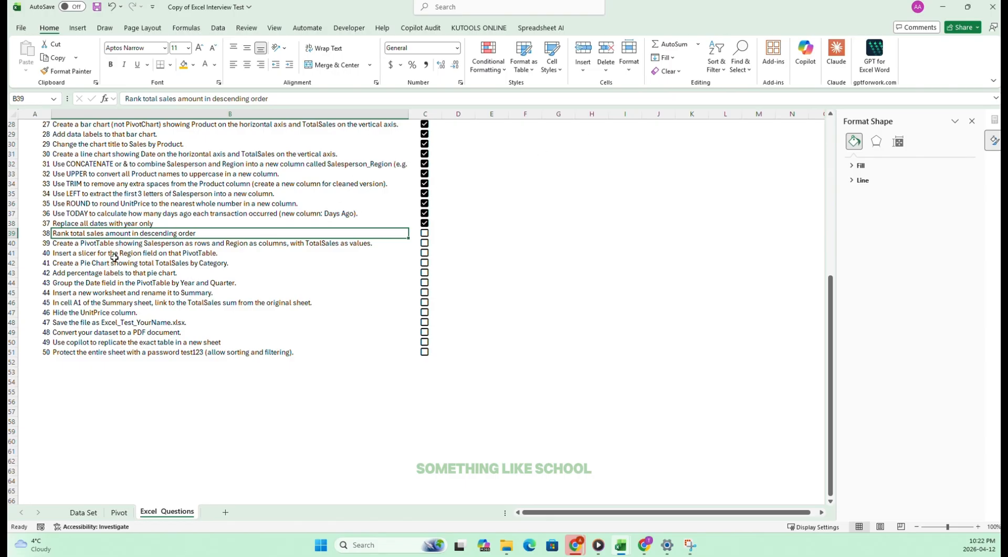
# Insert blank cells Q2:Q34 between TotalSales and Discounts on the Data Set sheet and title the column Ranking in Q2.
pyautogui.click(83, 512)
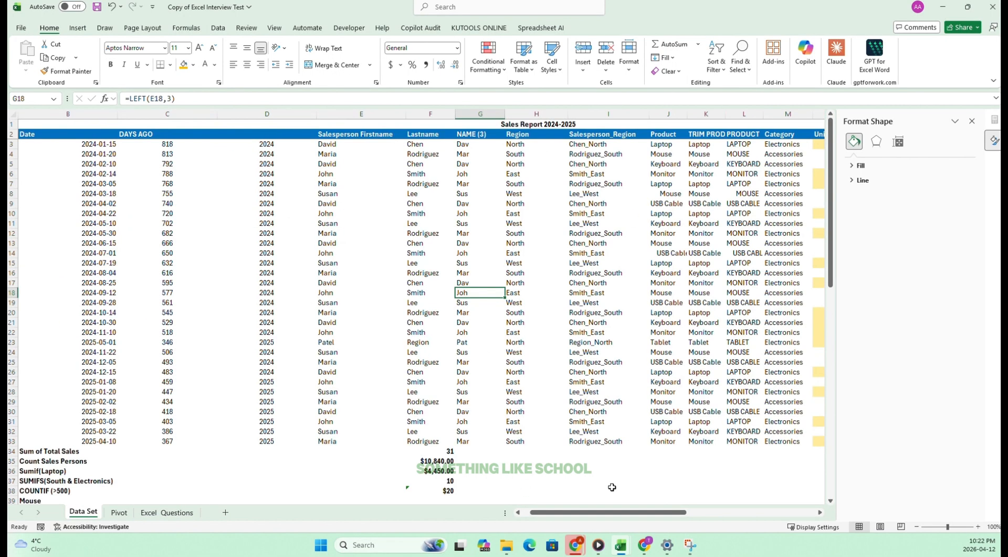
pyautogui.moveTo(609, 512); pyautogui.dragTo(696, 512)
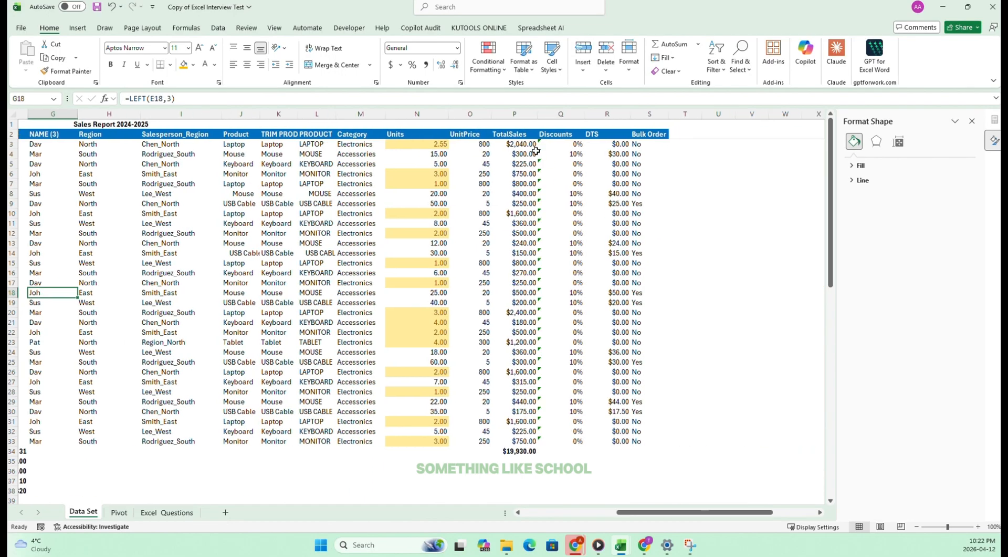
pyautogui.moveTo(553, 134); pyautogui.dragTo(561, 451)
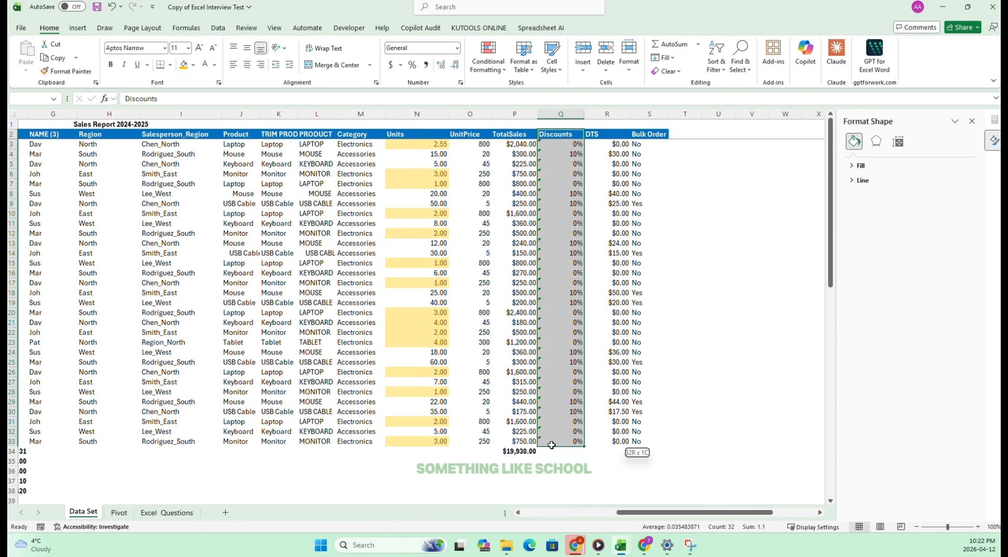
pyautogui.click(583, 50)
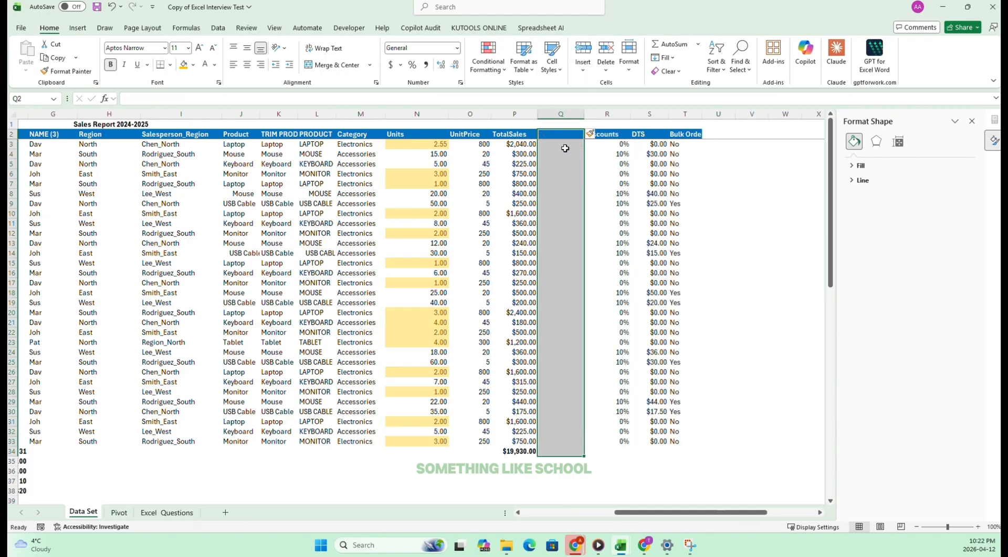
pyautogui.click(553, 134)
pyautogui.write('Ranking')
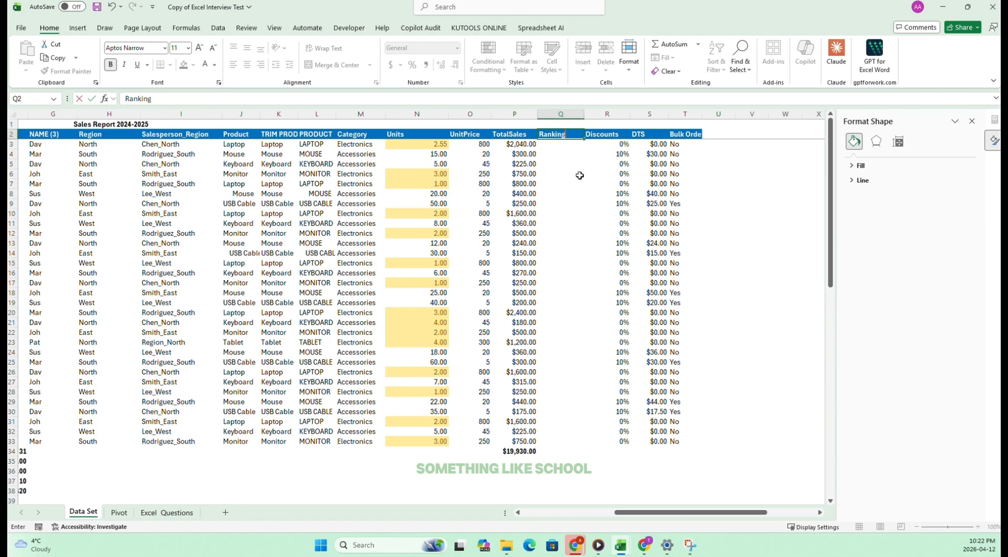
pyautogui.click(569, 152)
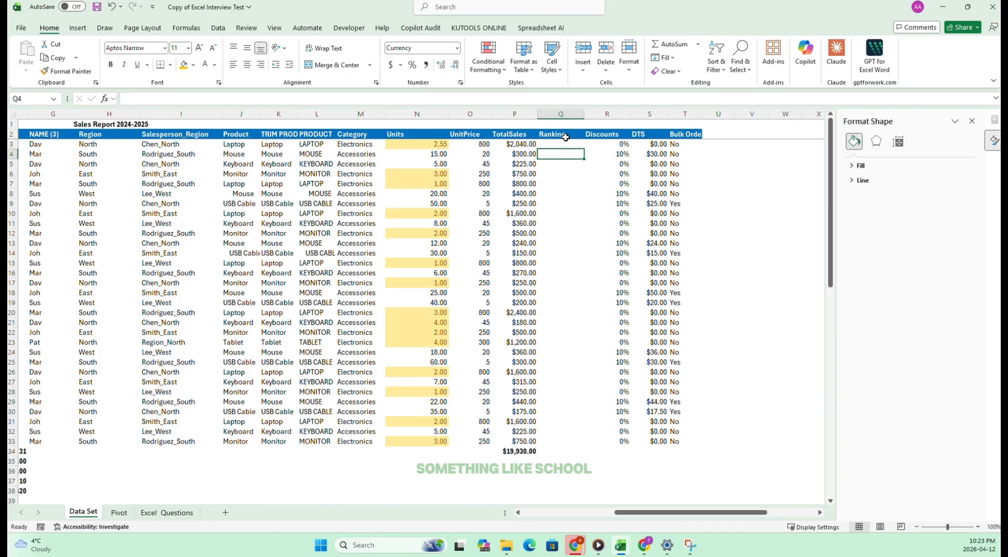
# Enter =RANK.EQ(P3,$P$3:$P$33,0) in Q3 of the Ranking column to rank TotalSales in descending order.
pyautogui.click(567, 145)
pyautogui.write('=')
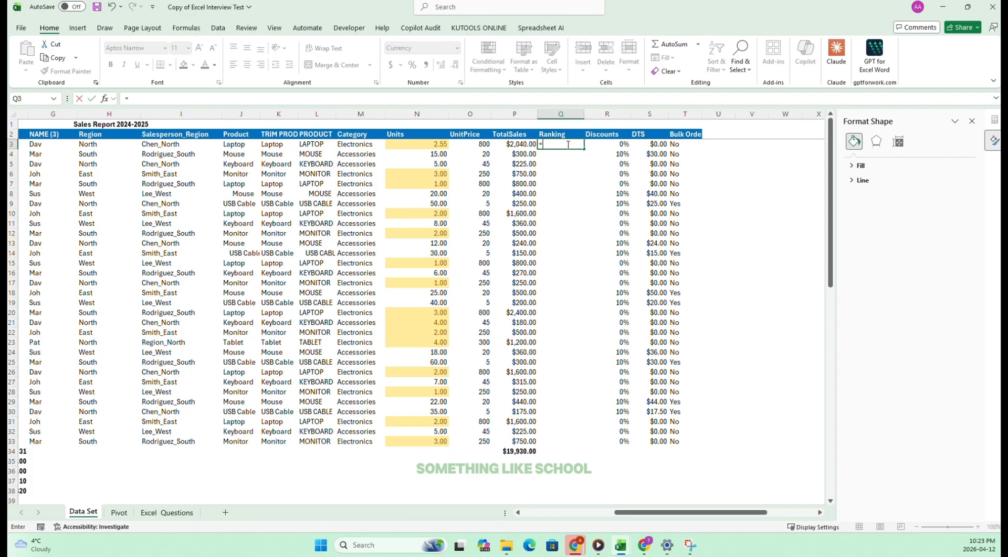
pyautogui.write('rank')
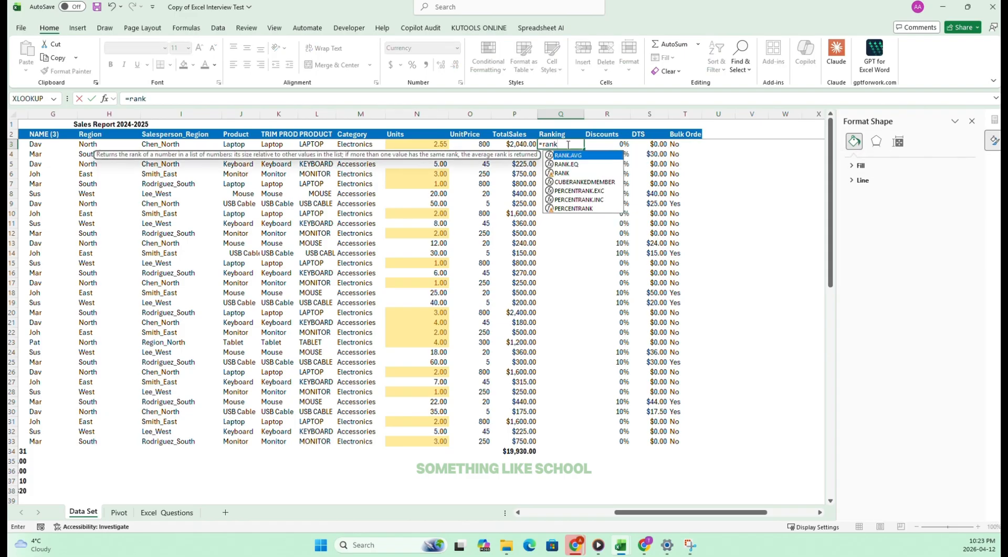
pyautogui.press('Down')
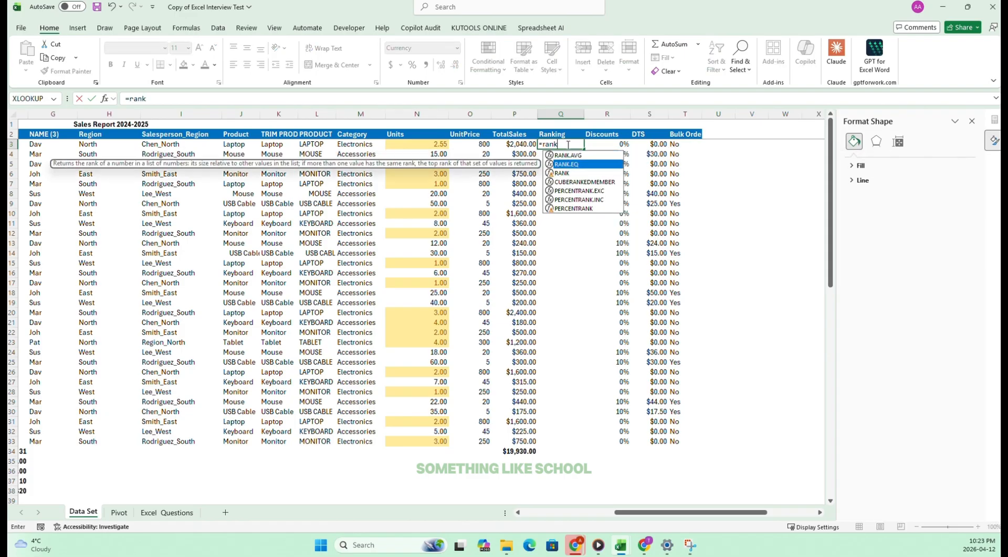
pyautogui.press('Escape')
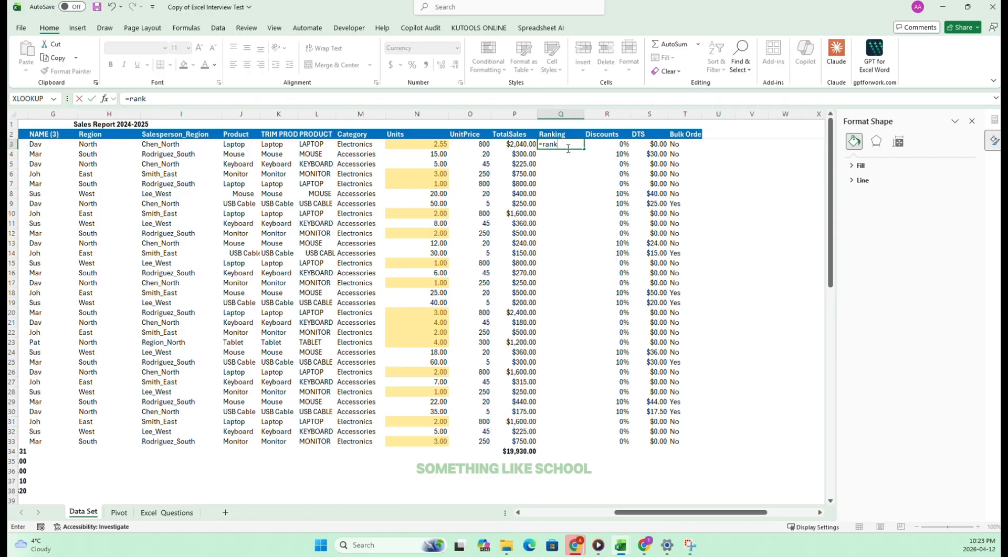
pyautogui.press('Tab')
pyautogui.click(508, 148)
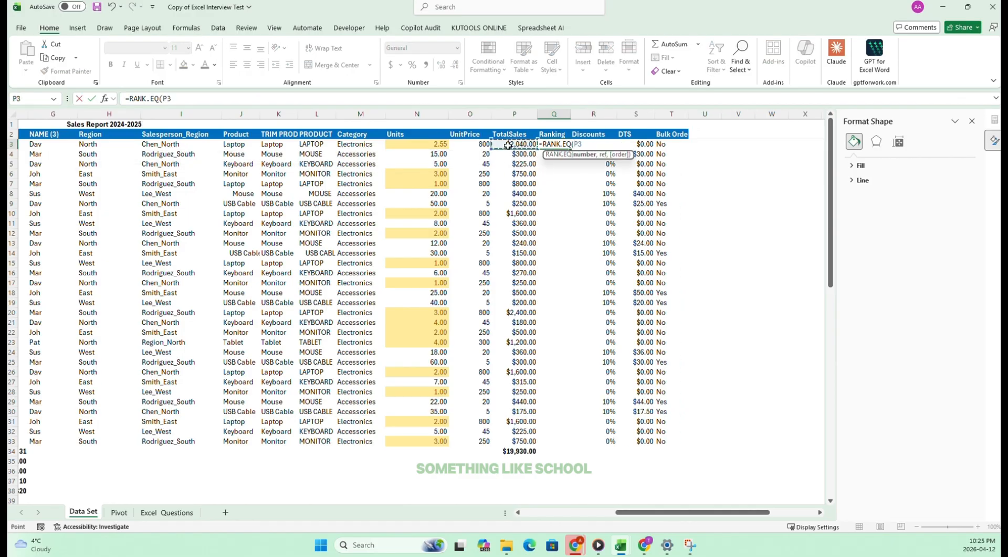
pyautogui.write(',')
pyautogui.moveTo(513, 144); pyautogui.dragTo(527, 446)
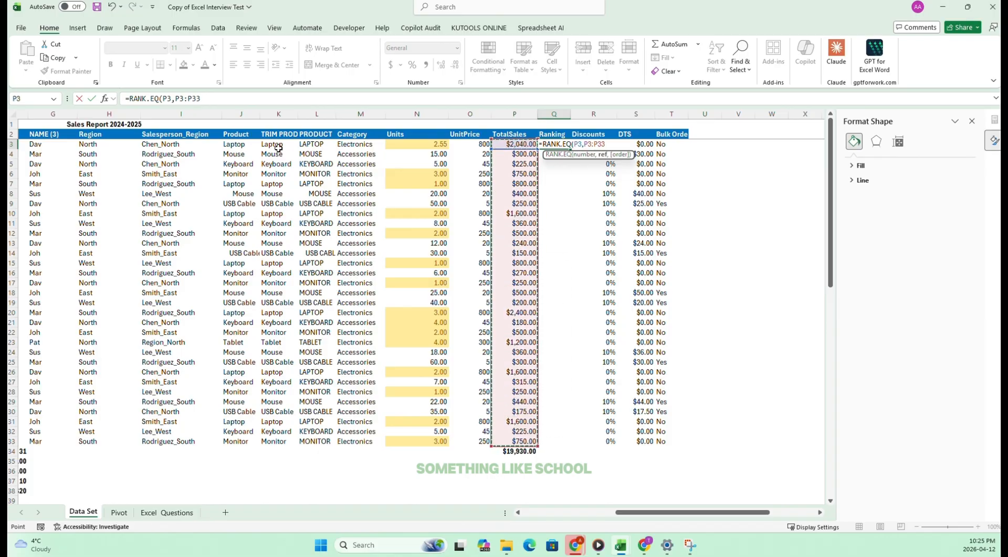
pyautogui.doubleClick(178, 99)
pyautogui.press('F4')
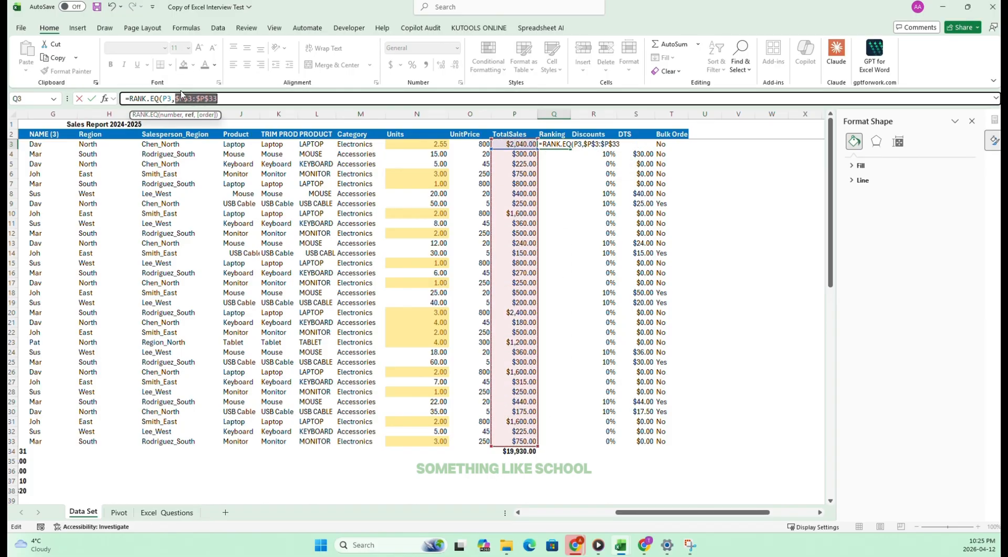
pyautogui.click(231, 98)
pyautogui.write(',')
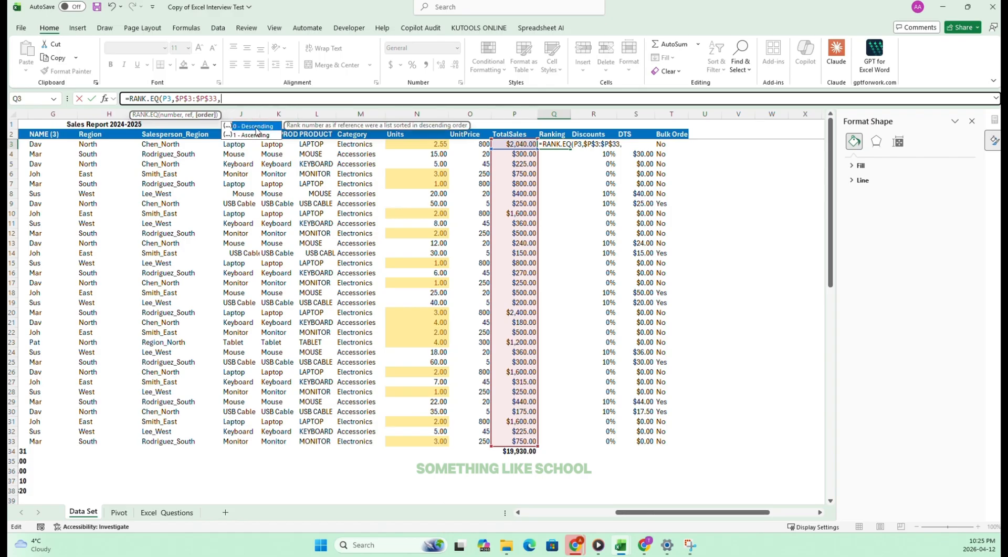
pyautogui.write('0')
pyautogui.press('Return')
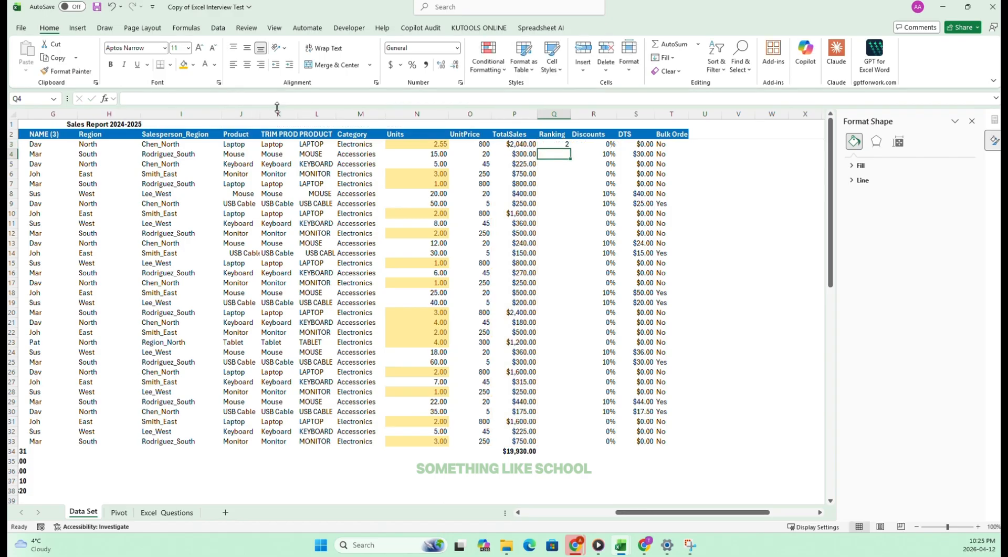
# Fill the ranking formula from Q3 down to Q33 and shade the top-ranked cells P20:Q20 orange.
pyautogui.click(566, 143)
pyautogui.moveTo(570, 149); pyautogui.dragTo(549, 446)
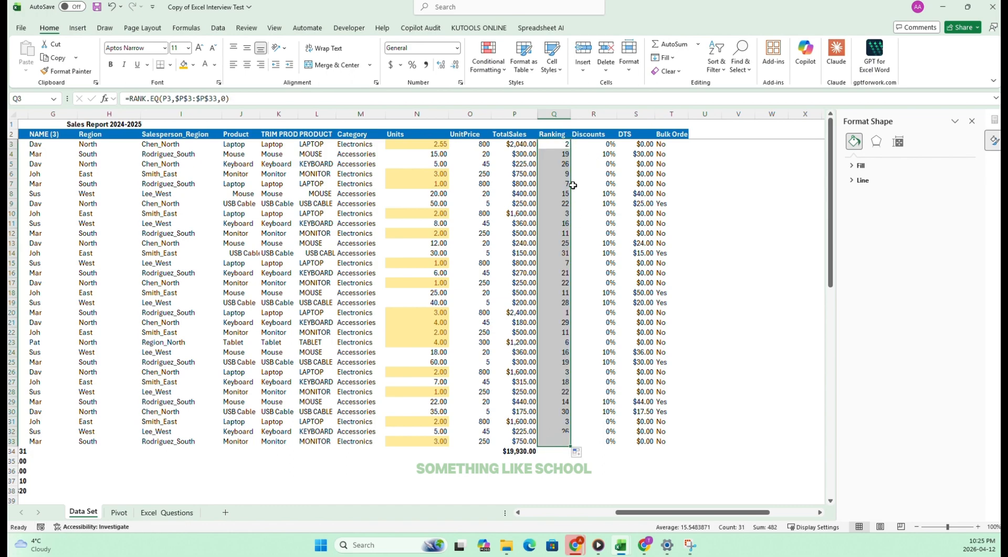
pyautogui.moveTo(559, 309); pyautogui.dragTo(515, 313)
pyautogui.click(183, 64)
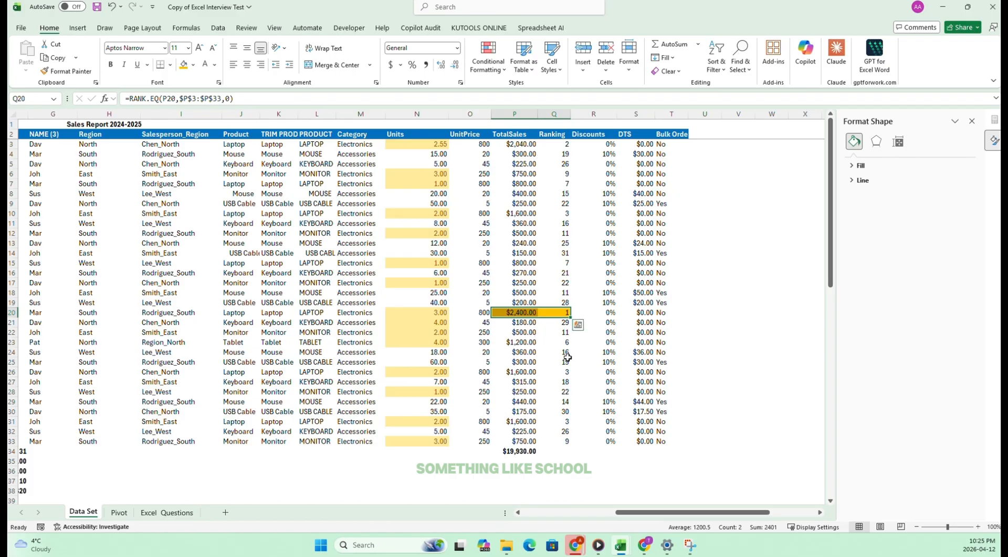
pyautogui.moveTo(565, 253); pyautogui.dragTo(524, 253)
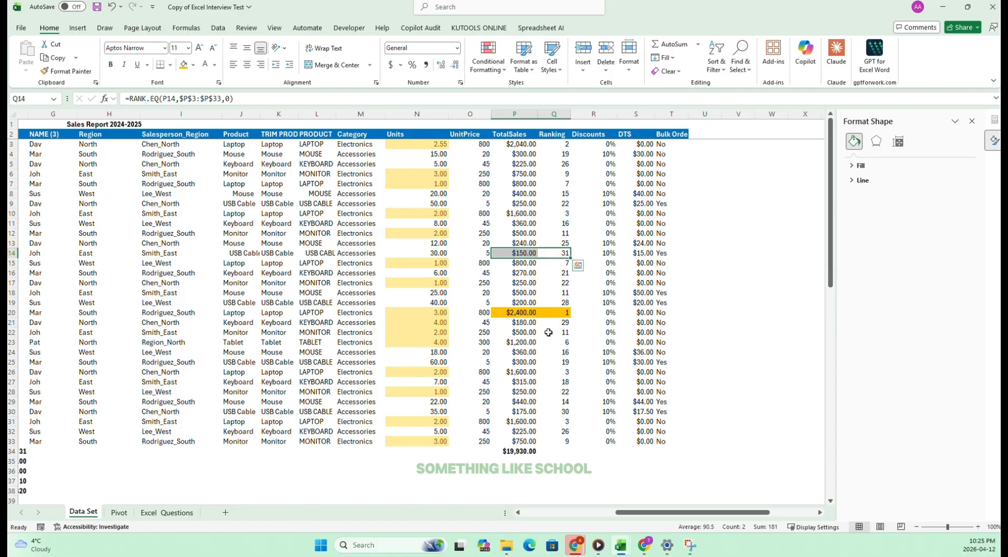
pyautogui.moveTo(520, 312); pyautogui.dragTo(564, 312)
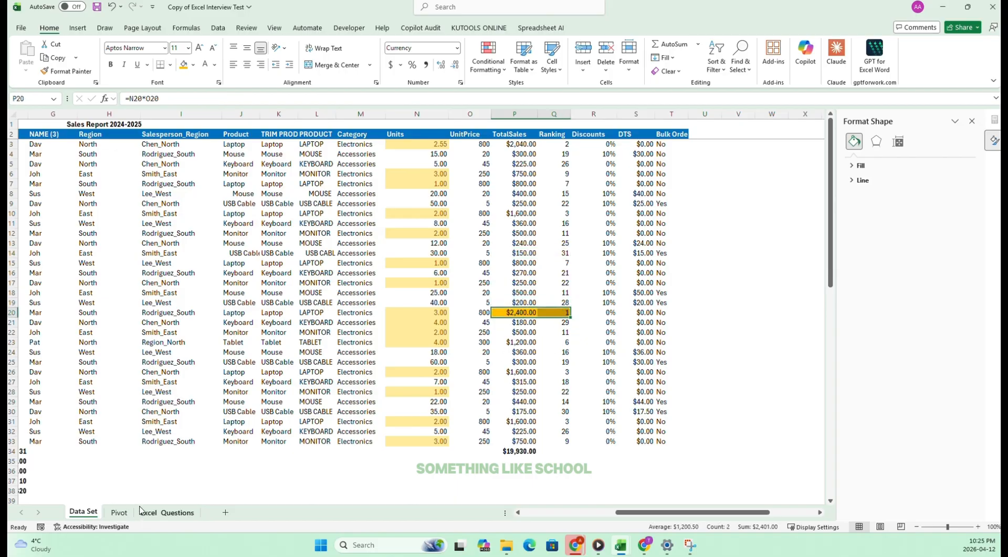
# Tick off task 38 on the Excel_Questions sheet and select task 39, the PivotTable of Salesperson by Region.
pyautogui.click(167, 512)
pyautogui.click(424, 232)
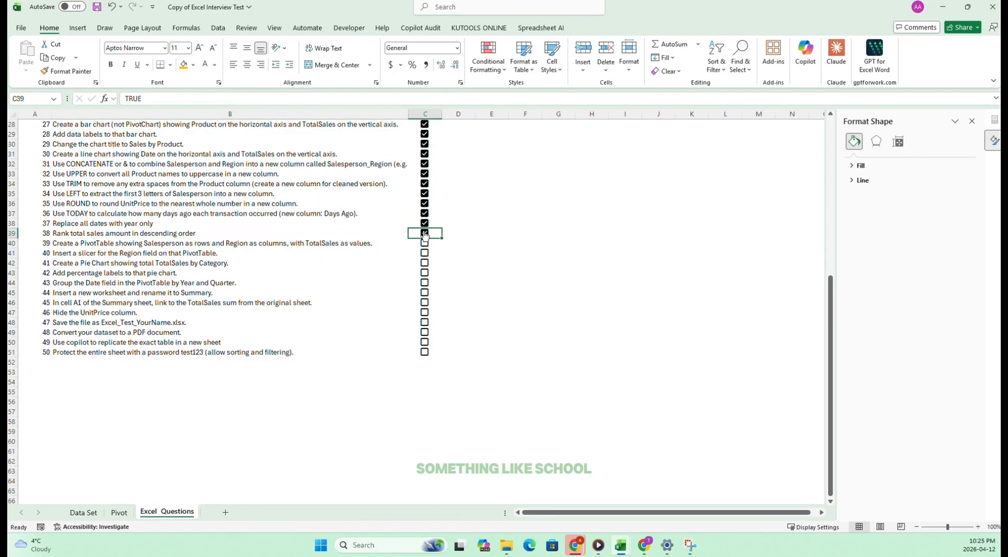
pyautogui.click(425, 243)
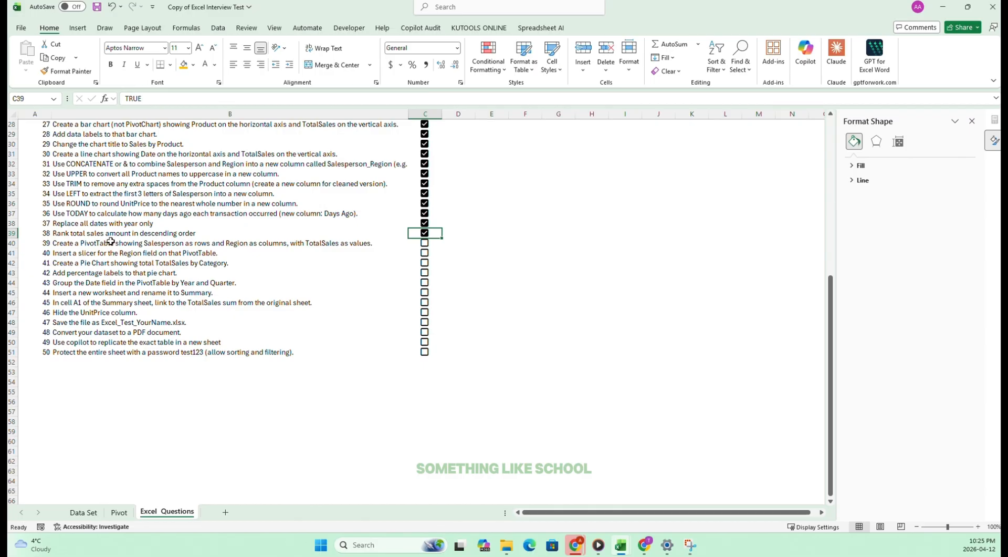
pyautogui.click(425, 245)
pyautogui.click(63, 242)
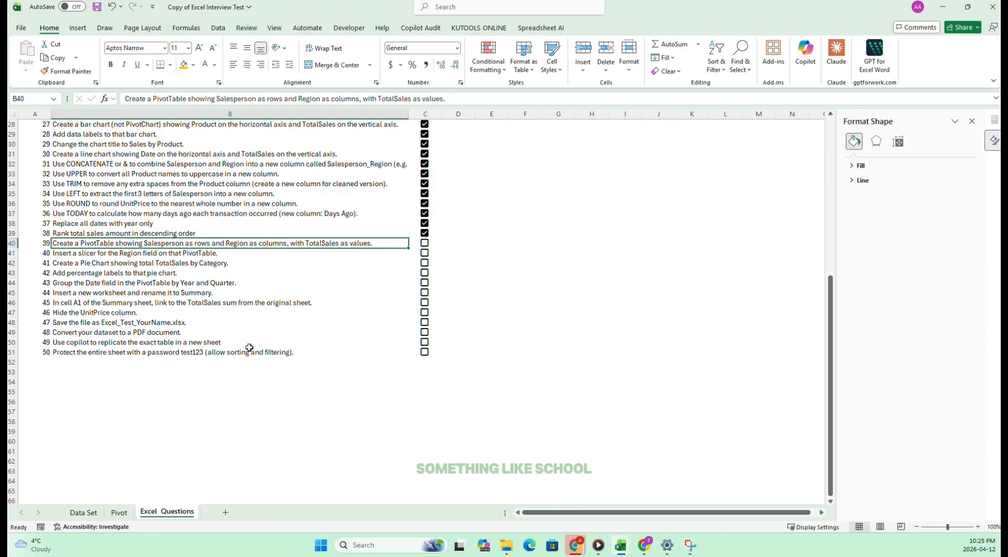
# Rearrange the PivotTable on the Pivot sheet with Salesperson as rows and Region as columns, keeping TotalSales as values.
pyautogui.click(80, 512)
pyautogui.click(119, 512)
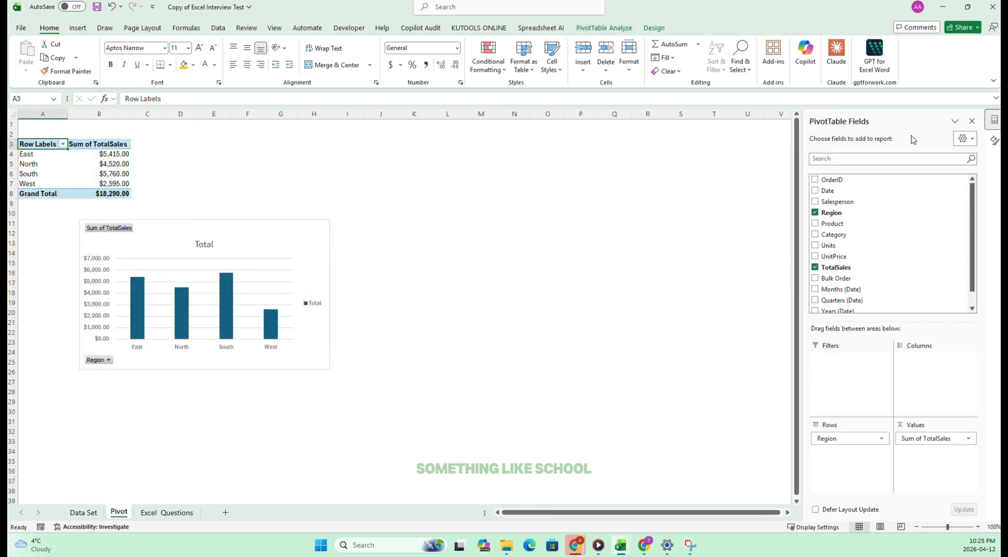
pyautogui.click(815, 203)
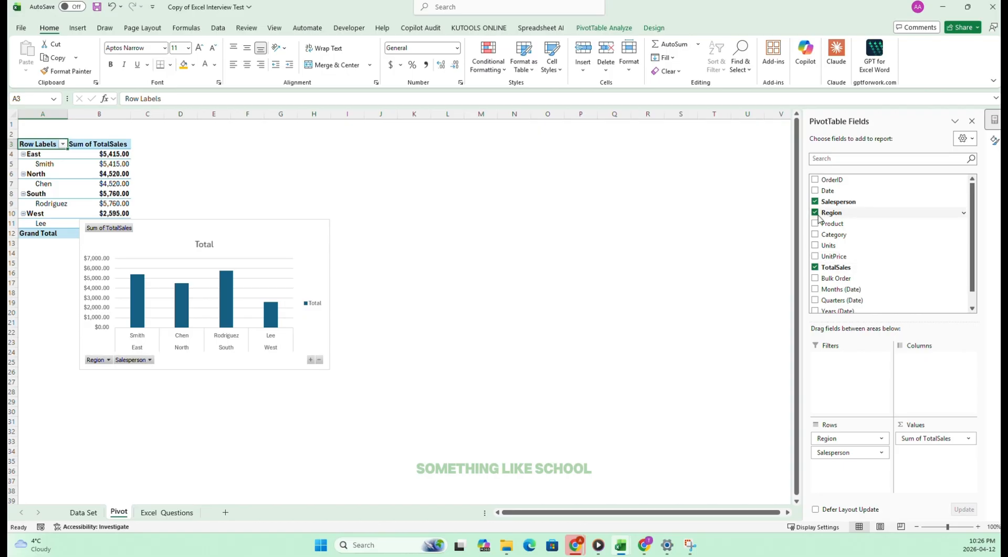
pyautogui.click(843, 213)
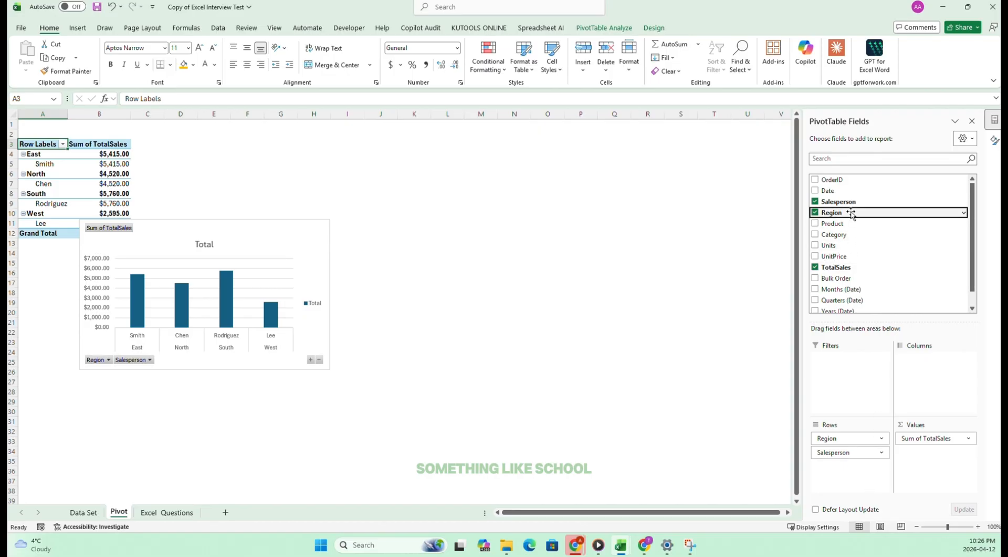
pyautogui.moveTo(852, 214); pyautogui.dragTo(912, 378)
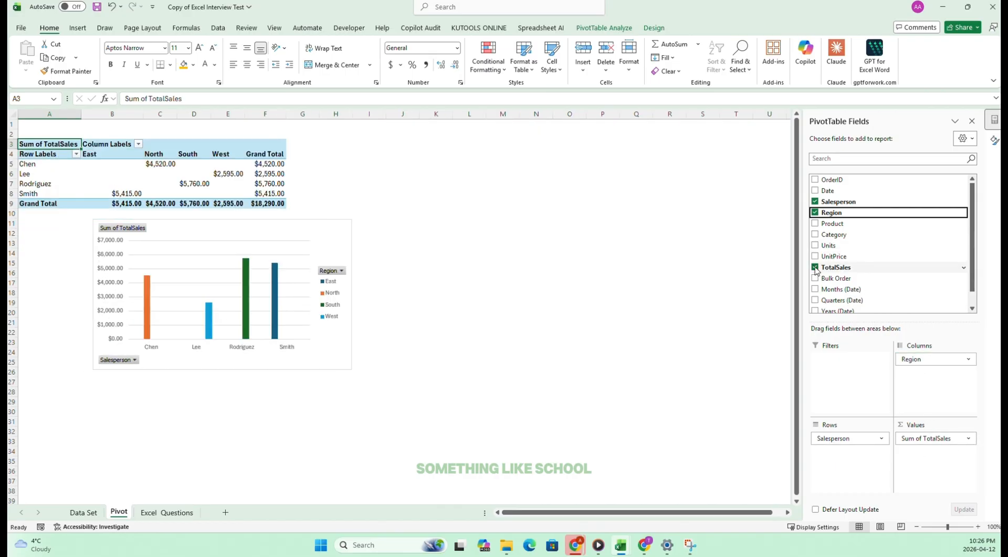
# Delete the PivotChart below the PivotTable on the Pivot sheet.
pyautogui.click(167, 512)
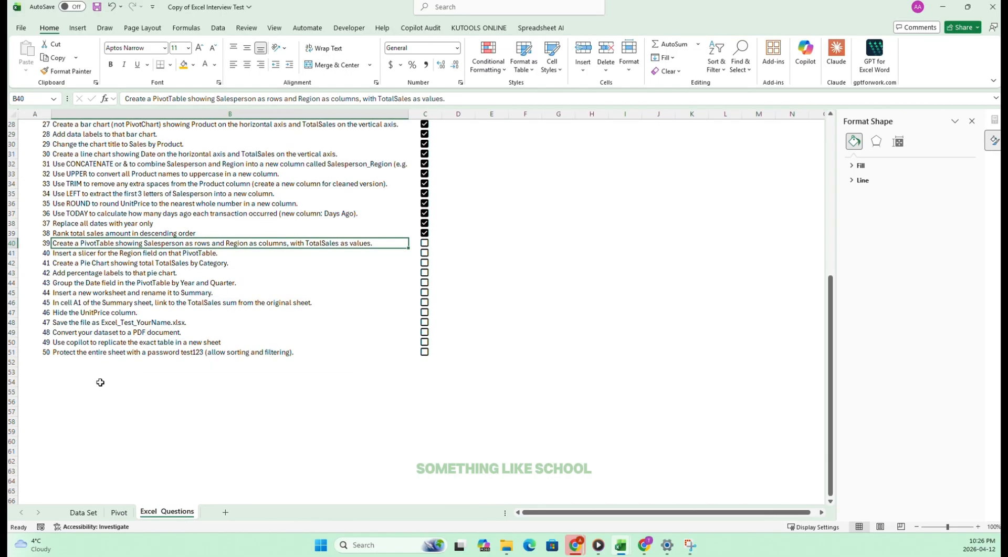
pyautogui.click(121, 513)
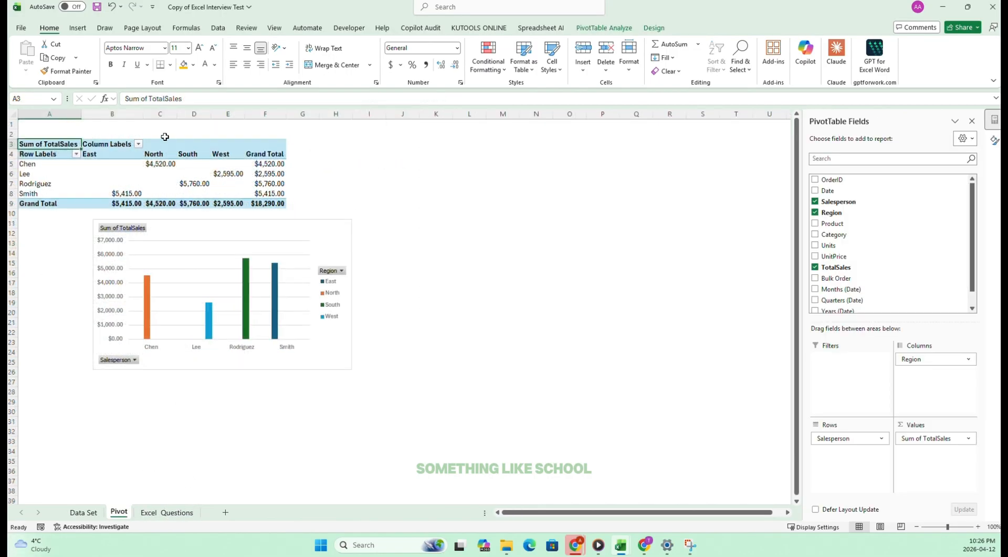
pyautogui.moveTo(301, 214); pyautogui.dragTo(279, 266)
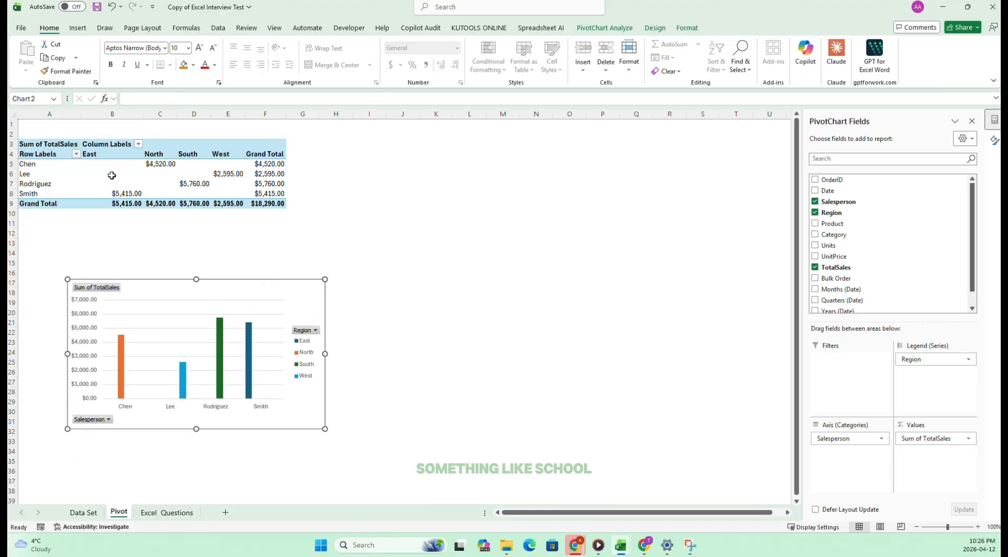
pyautogui.click(155, 511)
pyautogui.click(120, 511)
pyautogui.press('Delete')
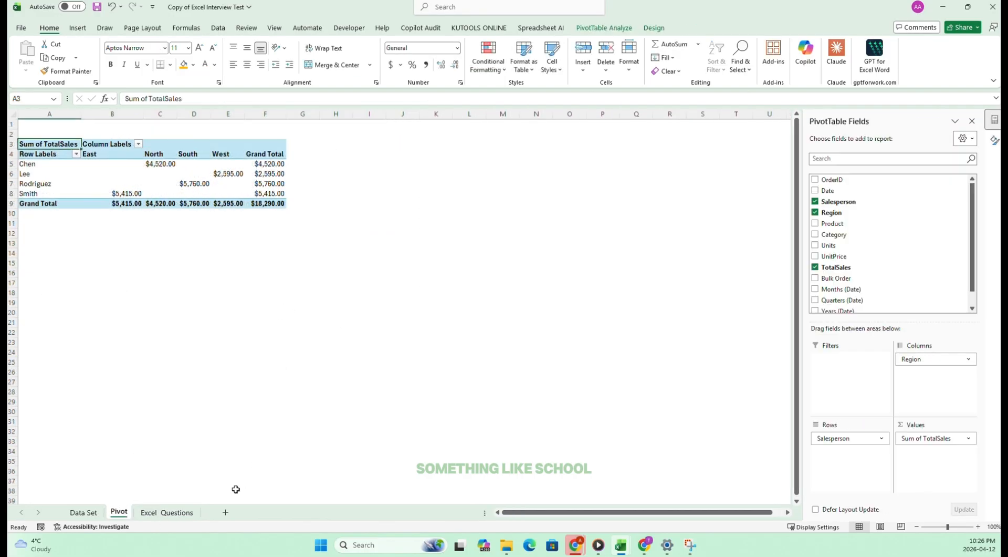
# Check the PivotTable's rows and columns against task 39, tick it off on the Excel_Questions sheet and select task 40.
pyautogui.click(173, 512)
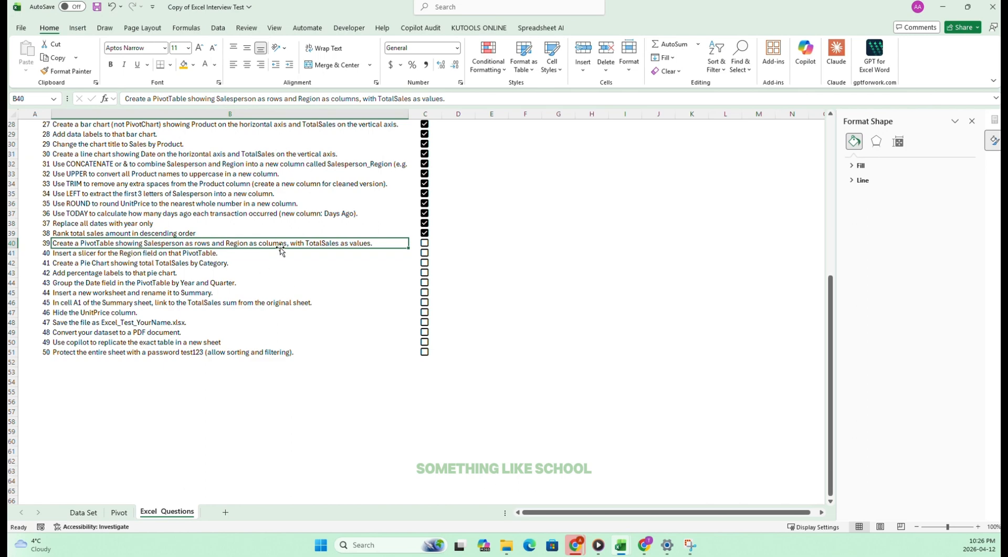
pyautogui.click(119, 512)
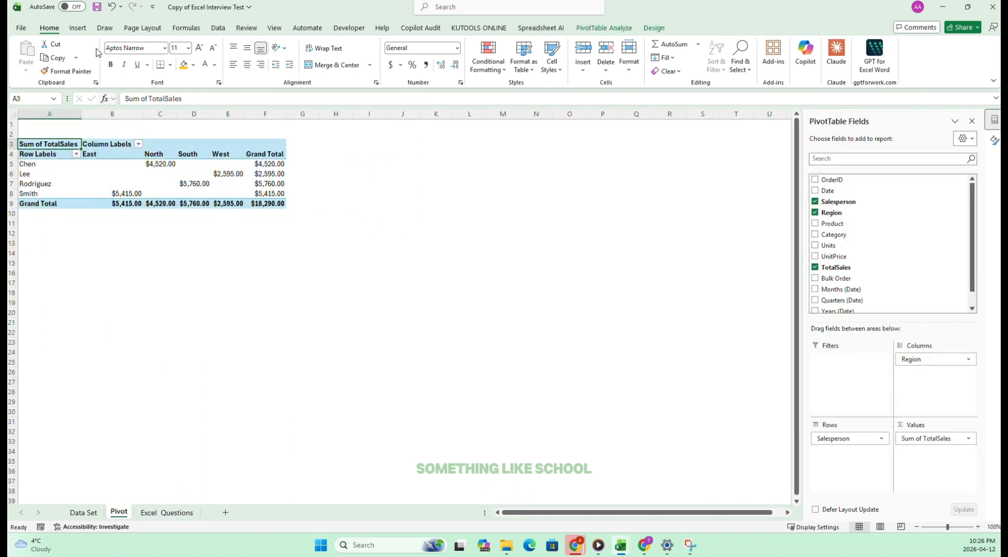
pyautogui.moveTo(104, 154); pyautogui.dragTo(270, 154)
pyautogui.moveTo(42, 154); pyautogui.dragTo(37, 208)
pyautogui.click(167, 512)
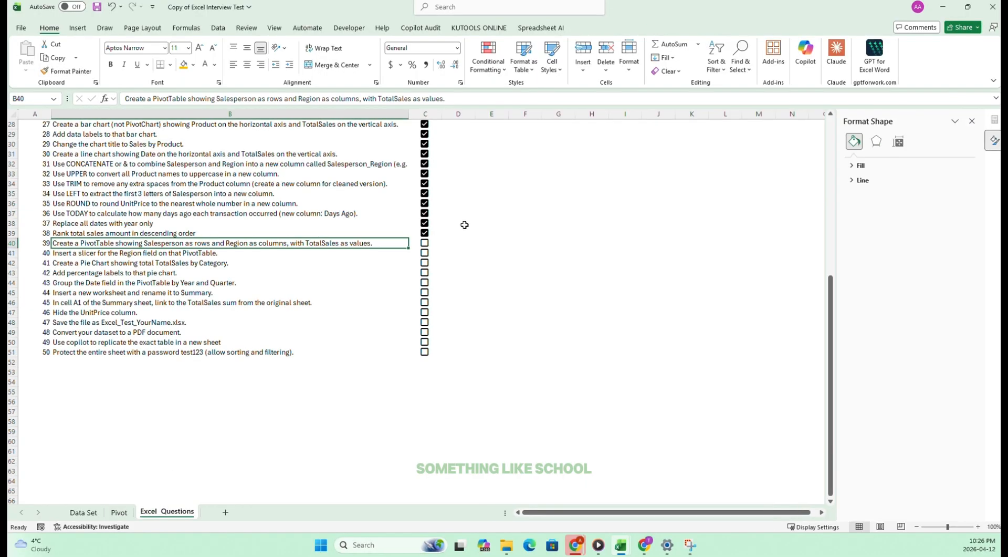
pyautogui.click(424, 244)
pyautogui.click(66, 256)
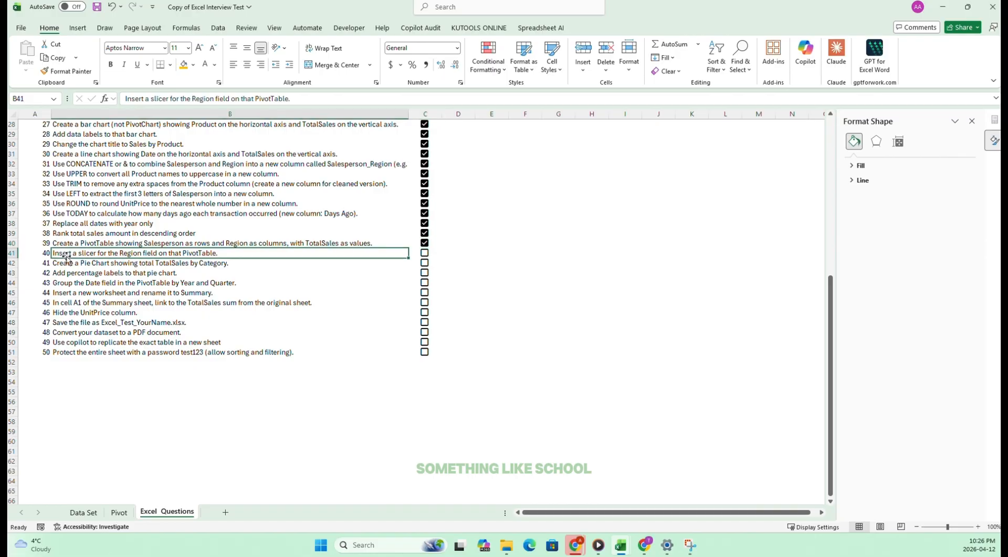
pyautogui.click(119, 512)
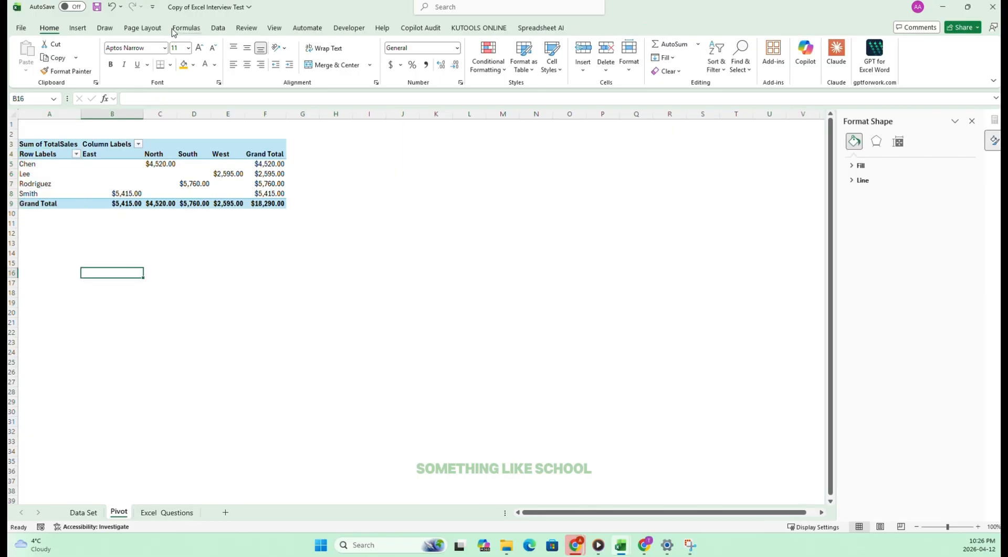
pyautogui.click(105, 144)
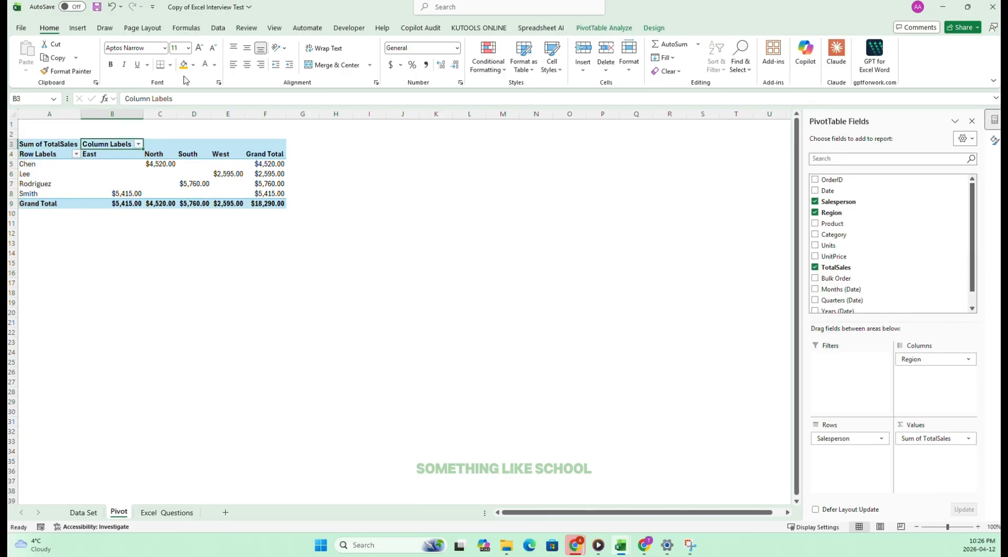
pyautogui.click(46, 154)
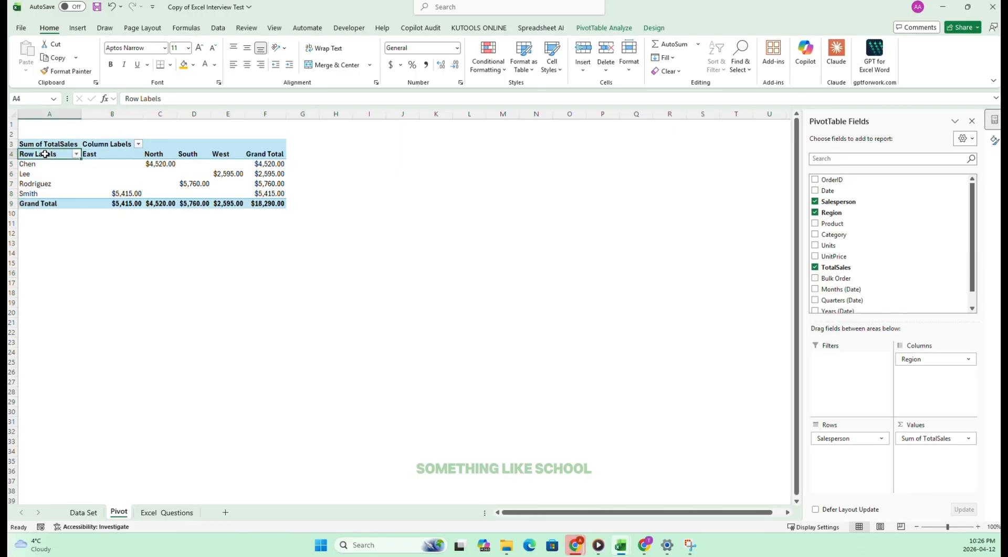
pyautogui.click(83, 30)
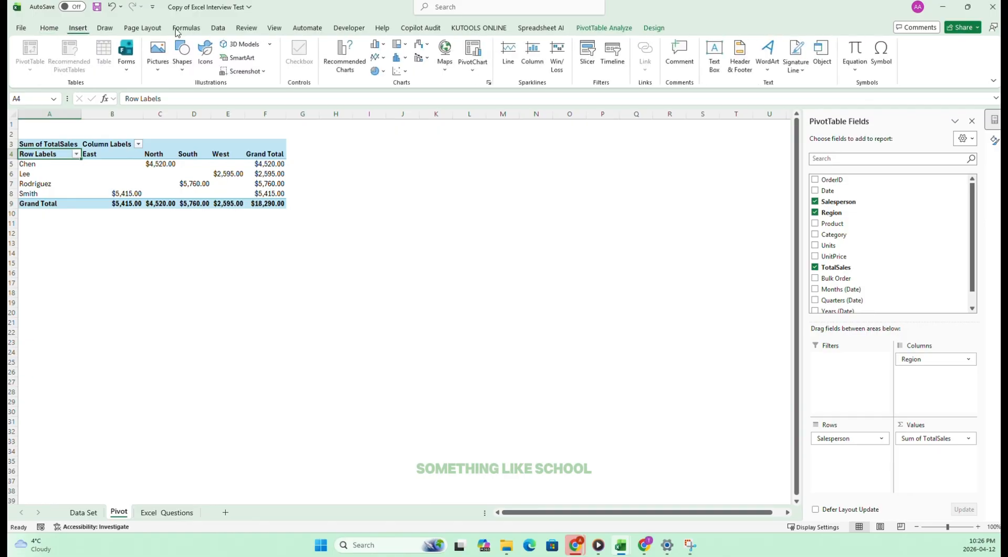
pyautogui.click(590, 53)
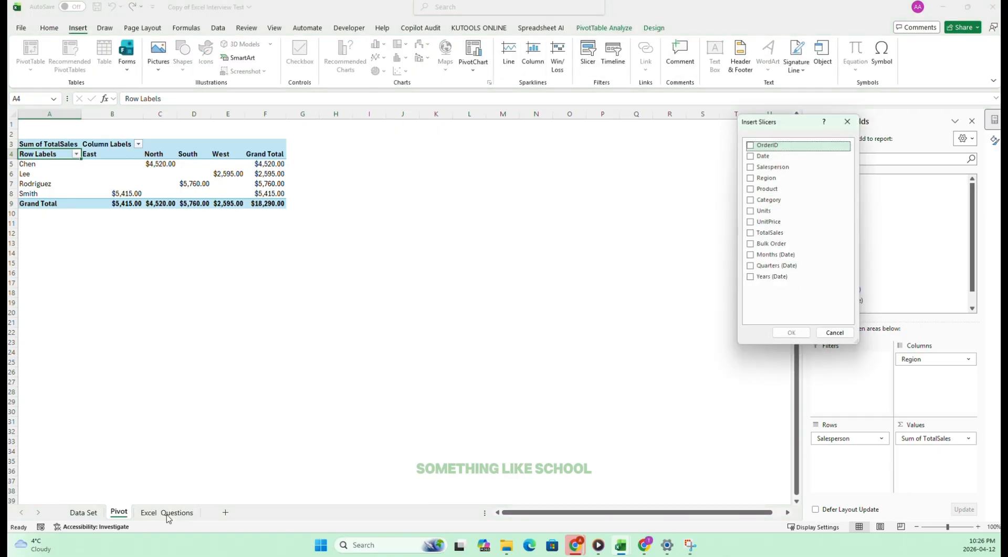
pyautogui.click(834, 333)
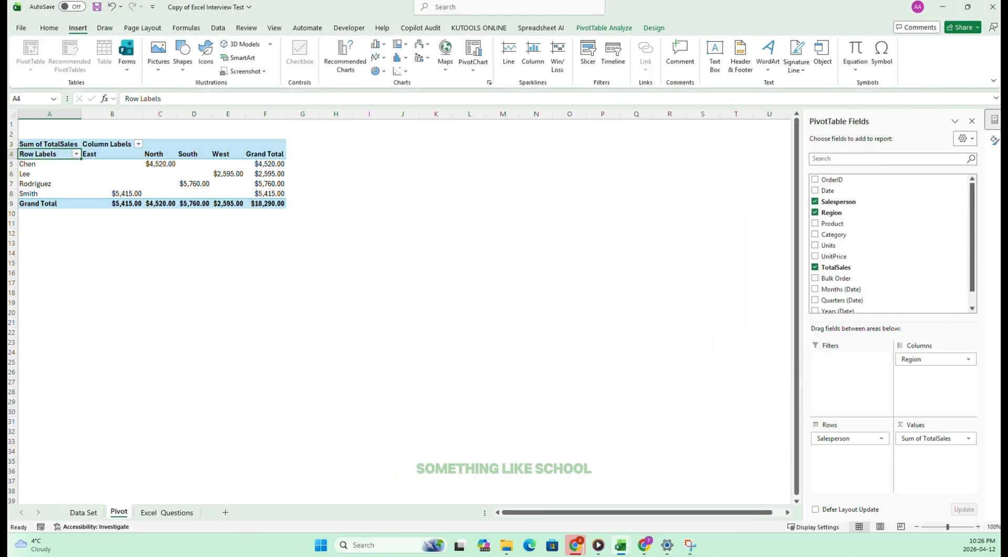
pyautogui.click(165, 512)
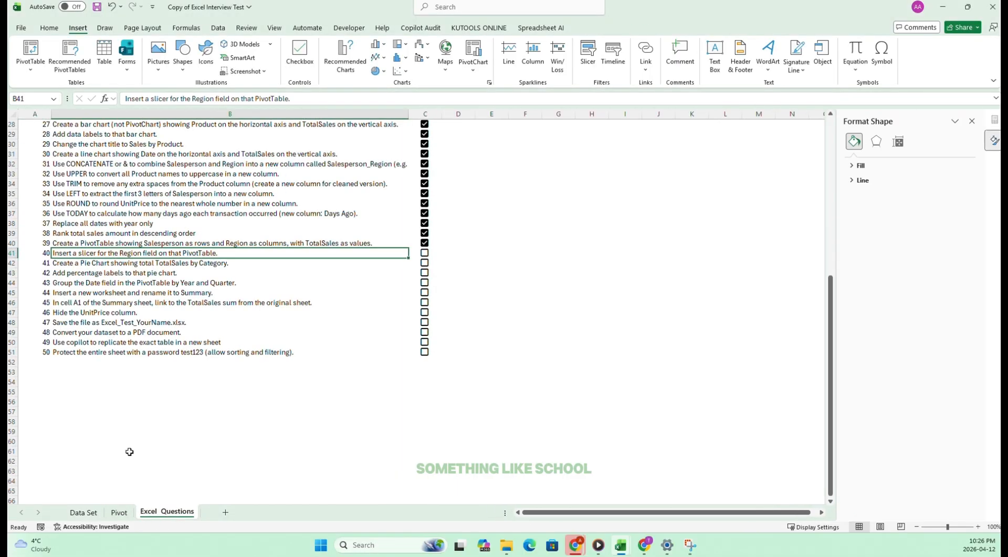
# Insert a slicer for the Region field on the Pivot sheet's PivotTable and move it beside the table.
pyautogui.click(119, 512)
pyautogui.click(588, 52)
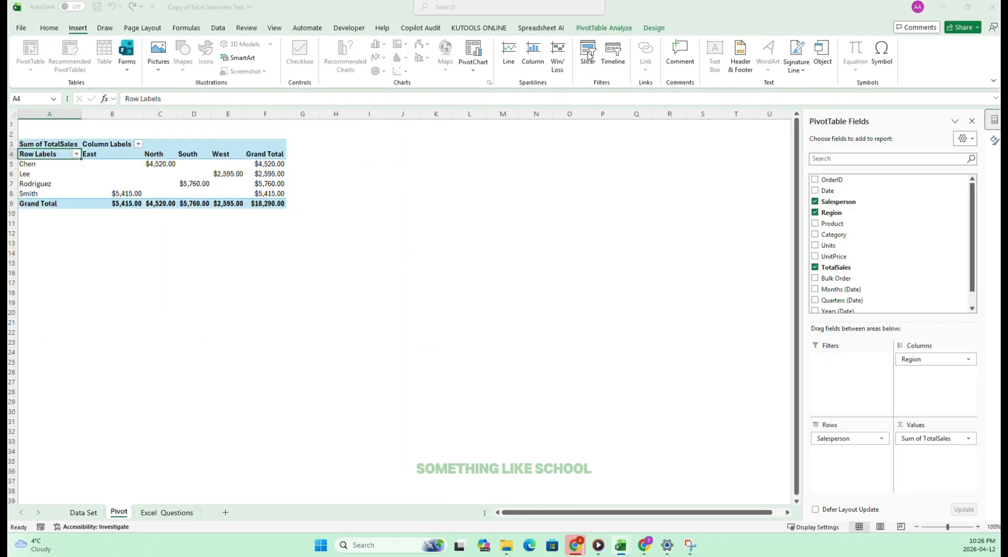
pyautogui.click(751, 178)
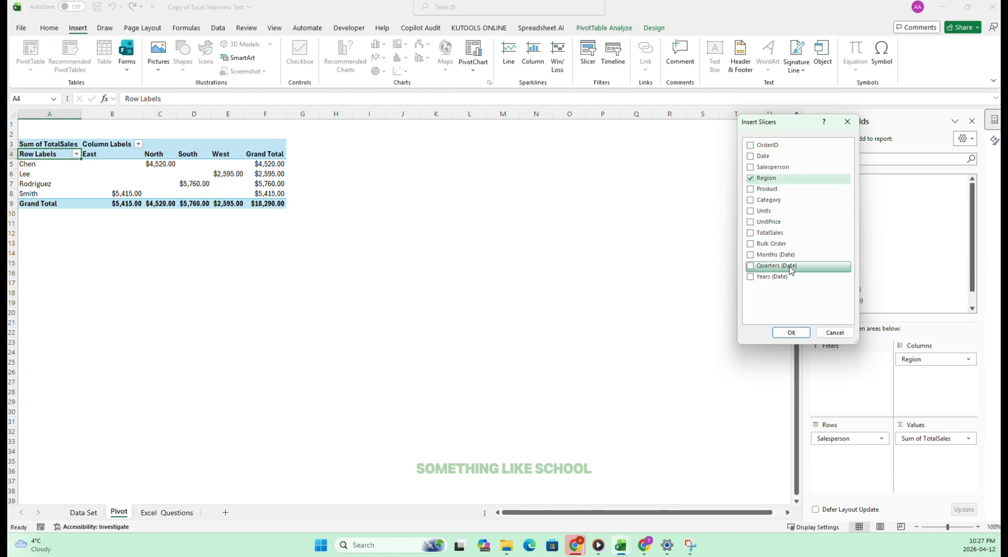
pyautogui.click(789, 332)
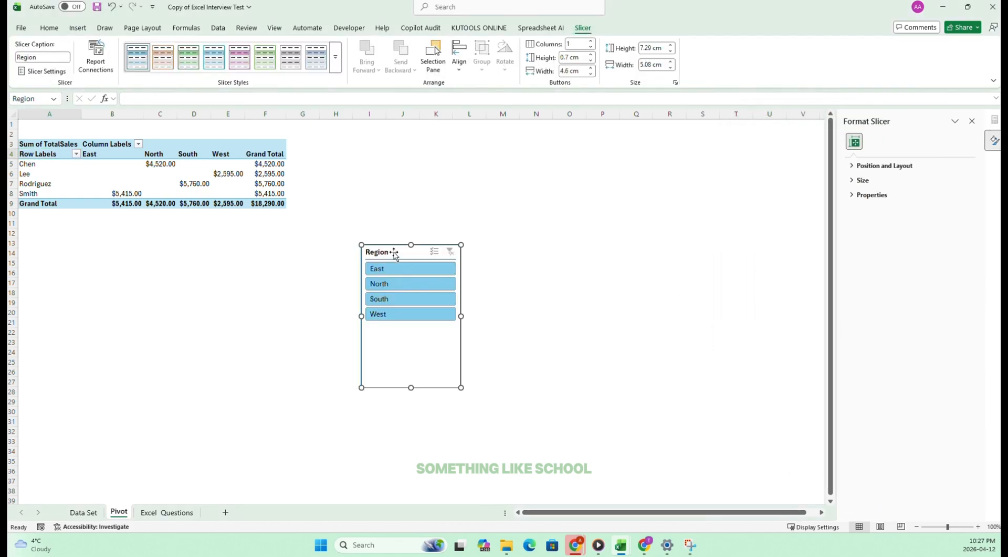
pyautogui.moveTo(395, 254); pyautogui.dragTo(347, 158)
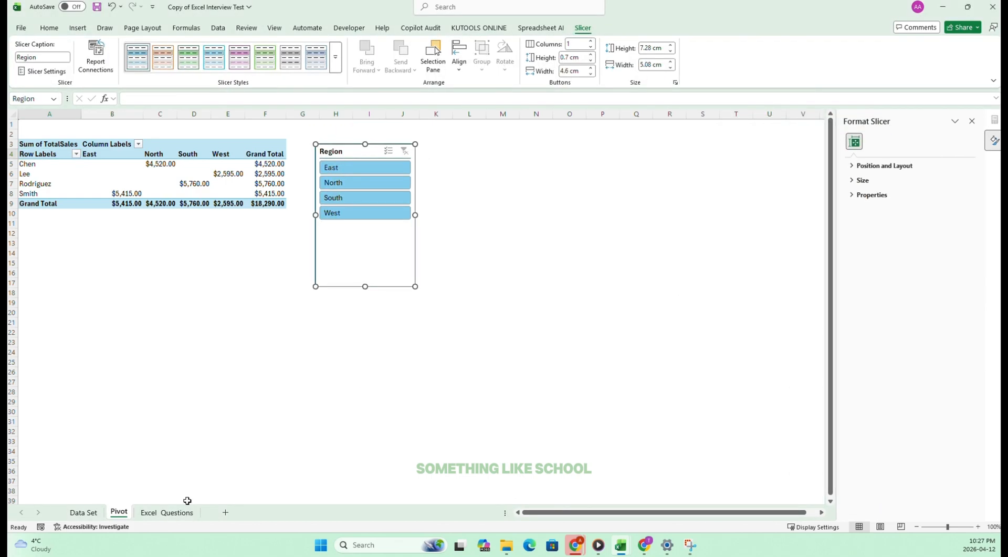
# Test the Region slicer by filtering the PivotTable on East, North, South and West in turn, and clear the filter.
pyautogui.click(167, 511)
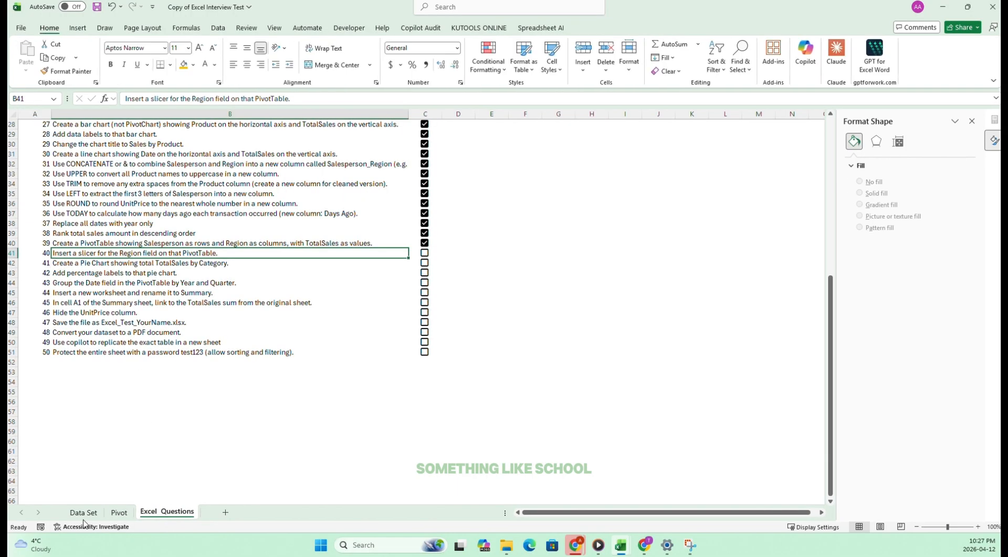
pyautogui.click(118, 513)
pyautogui.click(346, 169)
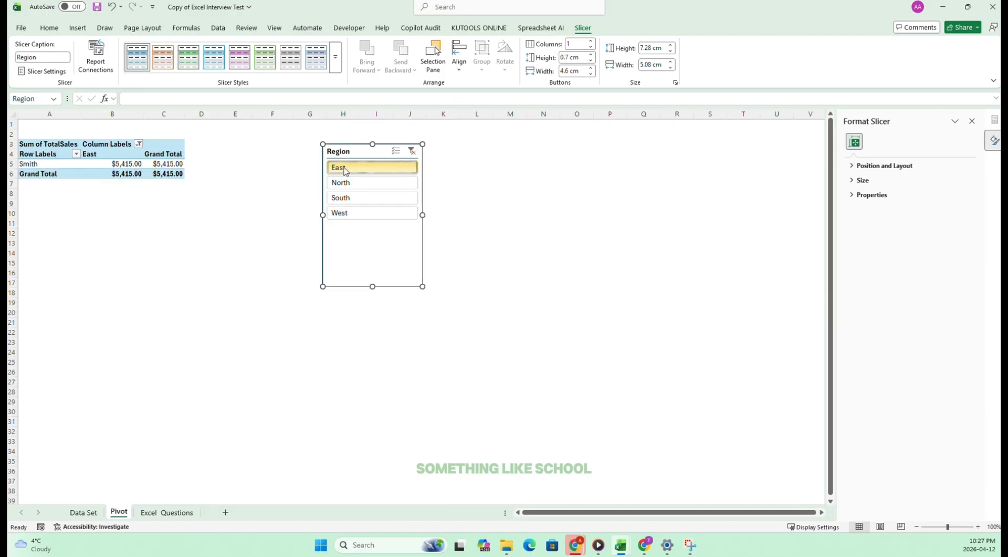
pyautogui.click(344, 183)
pyautogui.click(344, 197)
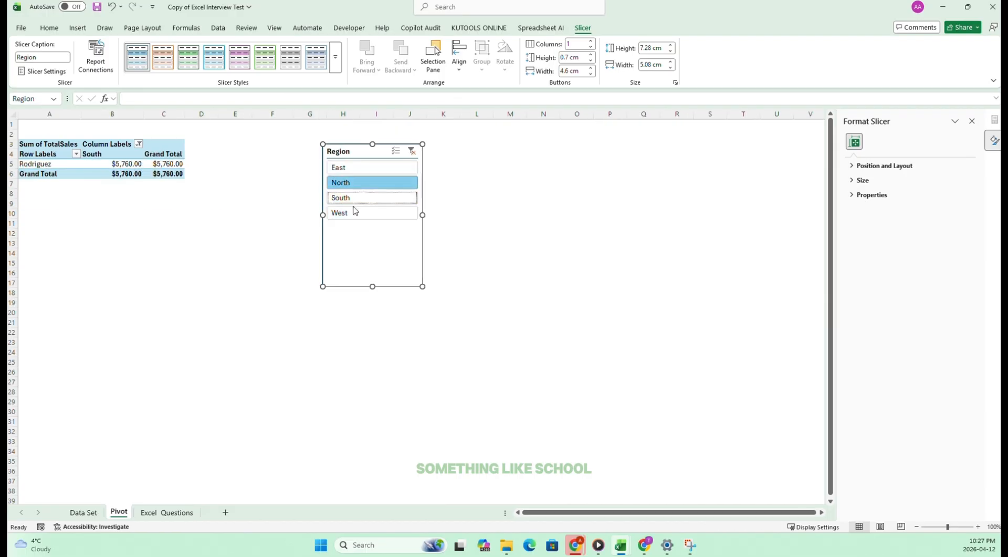
pyautogui.click(357, 210)
pyautogui.click(412, 150)
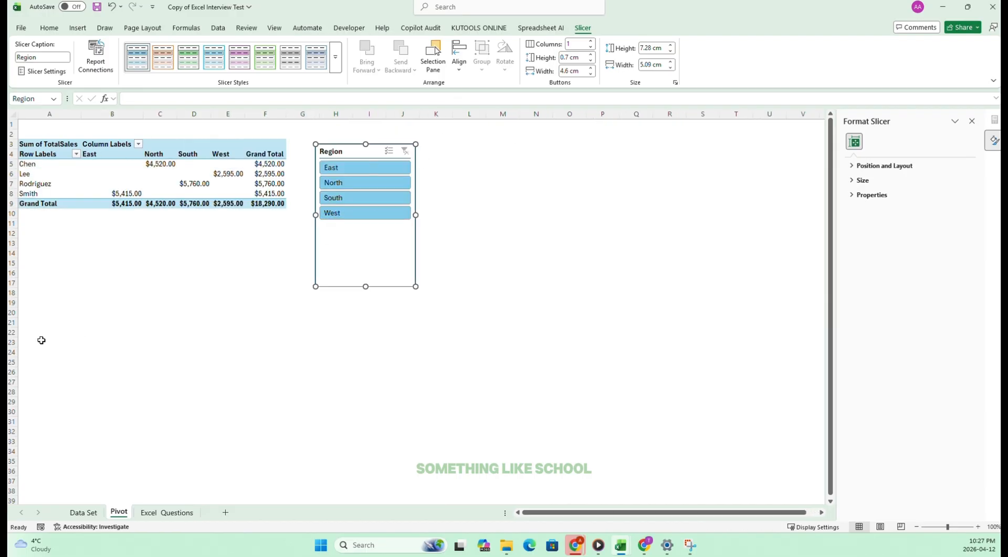
# Tick off task 40 on the Excel_Questions sheet and select task 41, the pie chart of TotalSales by Category.
pyautogui.click(175, 513)
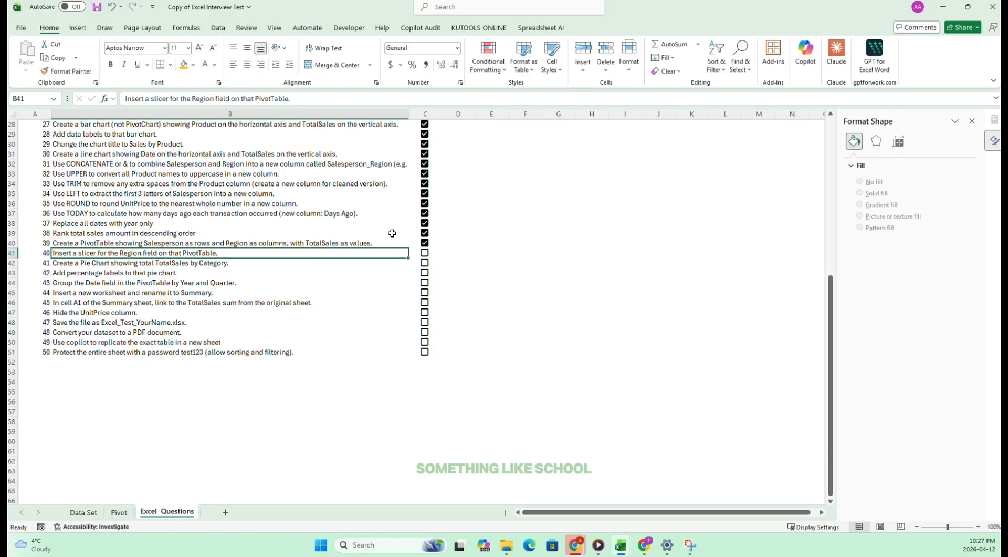
pyautogui.click(425, 253)
pyautogui.click(79, 262)
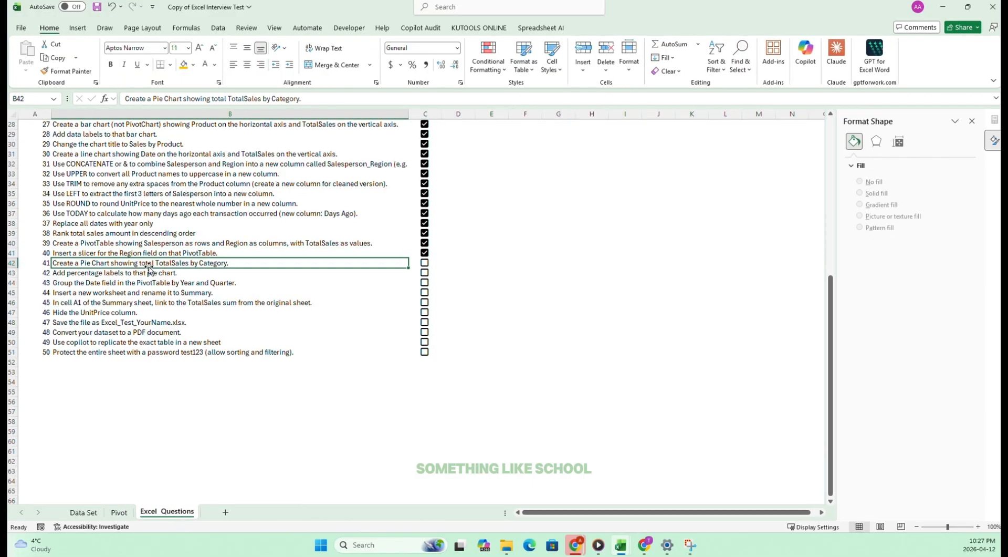
# Review the sales table on the Data Set sheet and task 41's wording to decide the source for the pie chart.
pyautogui.click(116, 513)
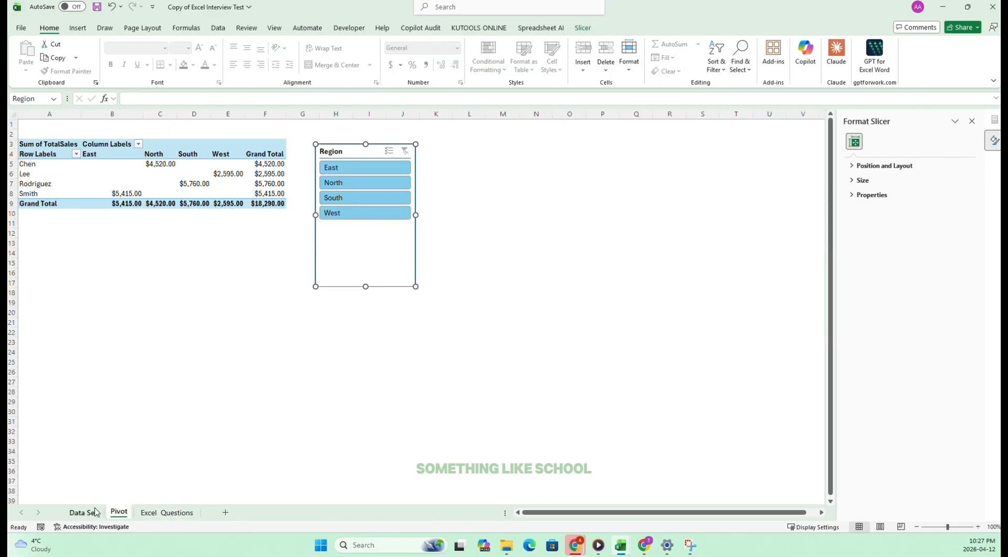
pyautogui.click(83, 512)
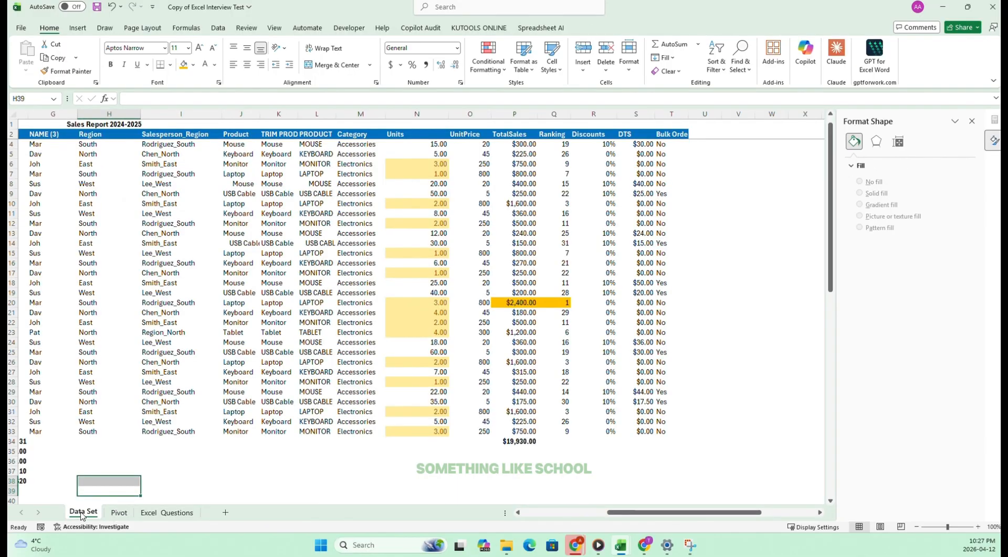
pyautogui.scroll(-5, 552, 149)
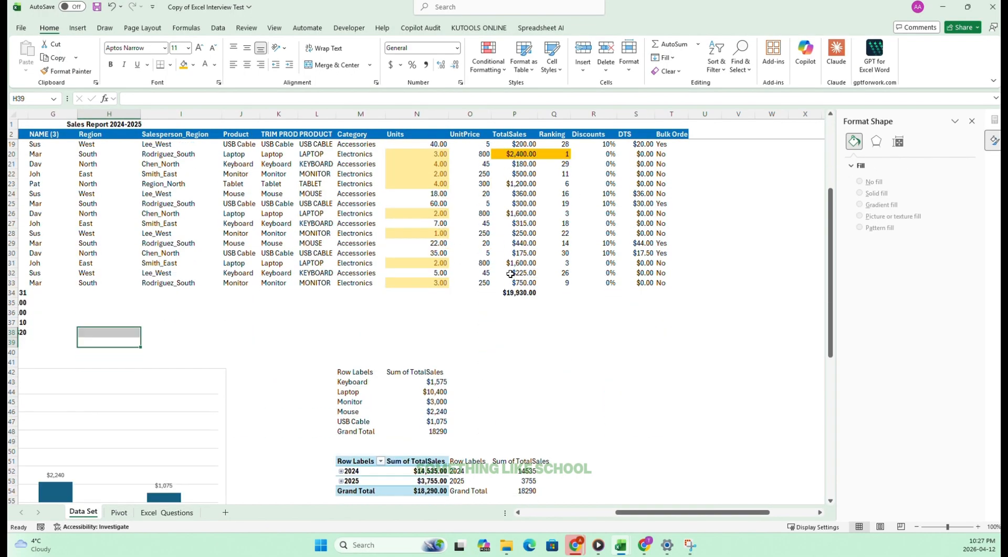
pyautogui.scroll(3, 499, 157)
pyautogui.scroll(-3, 472, 160)
pyautogui.scroll(6, 412, 165)
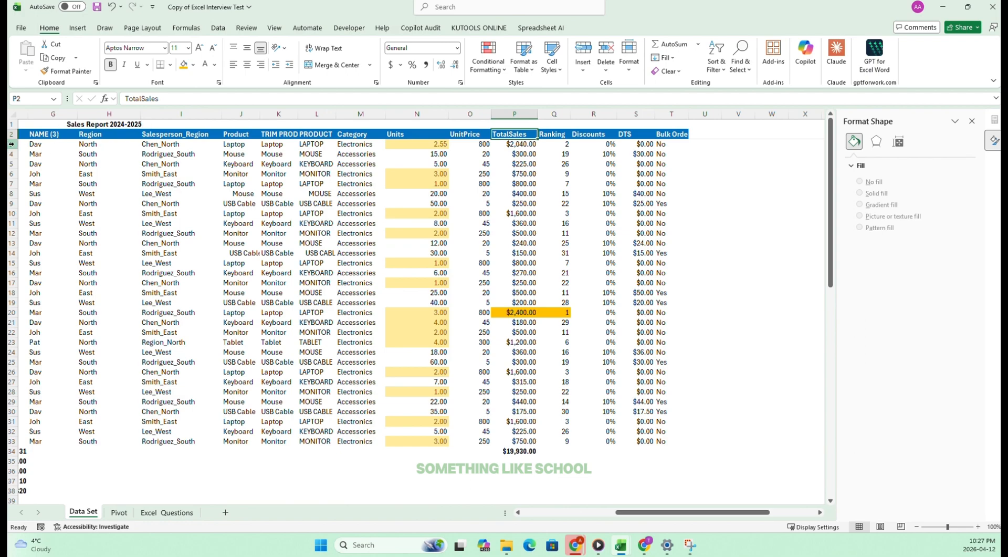
pyautogui.moveTo(52, 134); pyautogui.dragTo(666, 442)
pyautogui.click(176, 513)
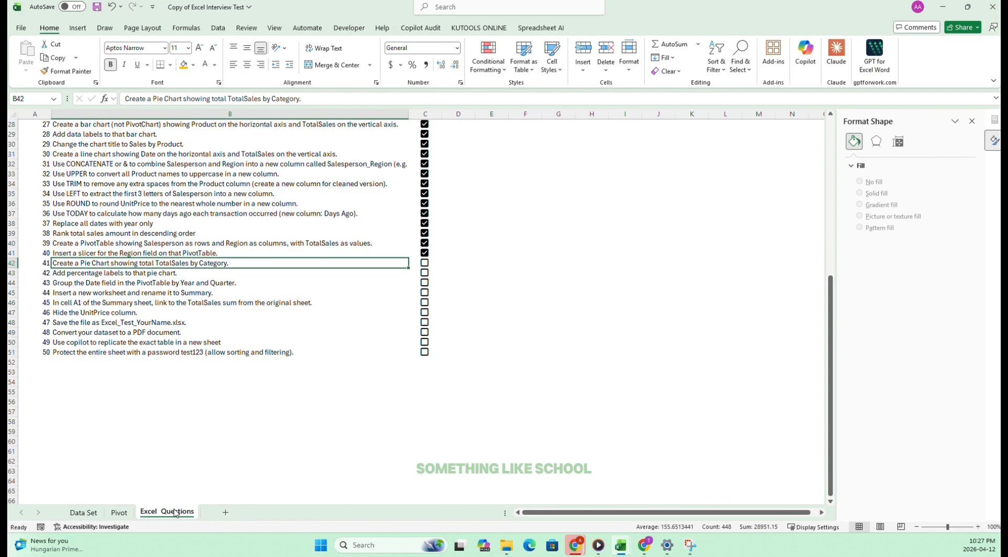
# Replace the Pivot sheet PivotTable's fields so that Category is in rows and TotalSales in values, removing Salesperson and Region.
pyautogui.click(118, 512)
pyautogui.click(68, 146)
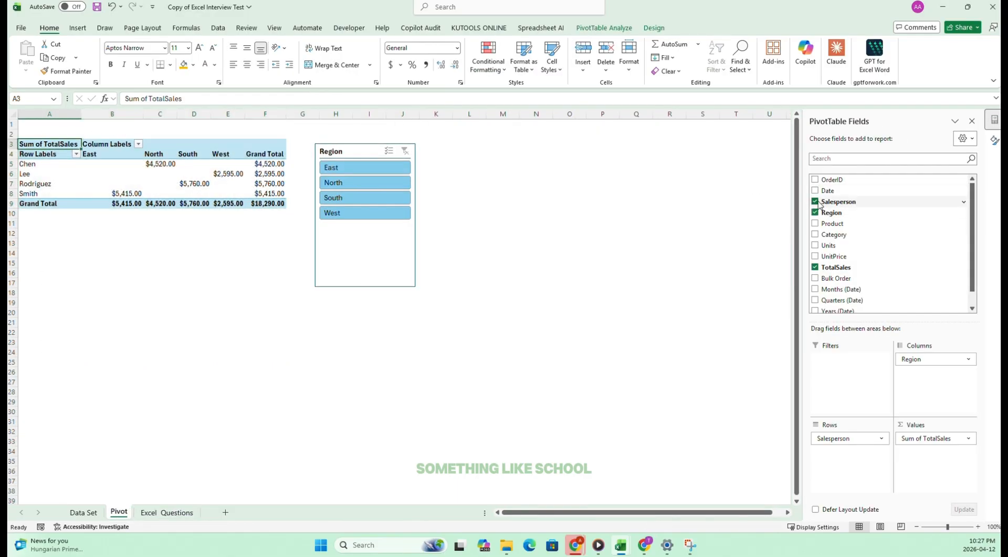
pyautogui.click(815, 201)
pyautogui.click(816, 212)
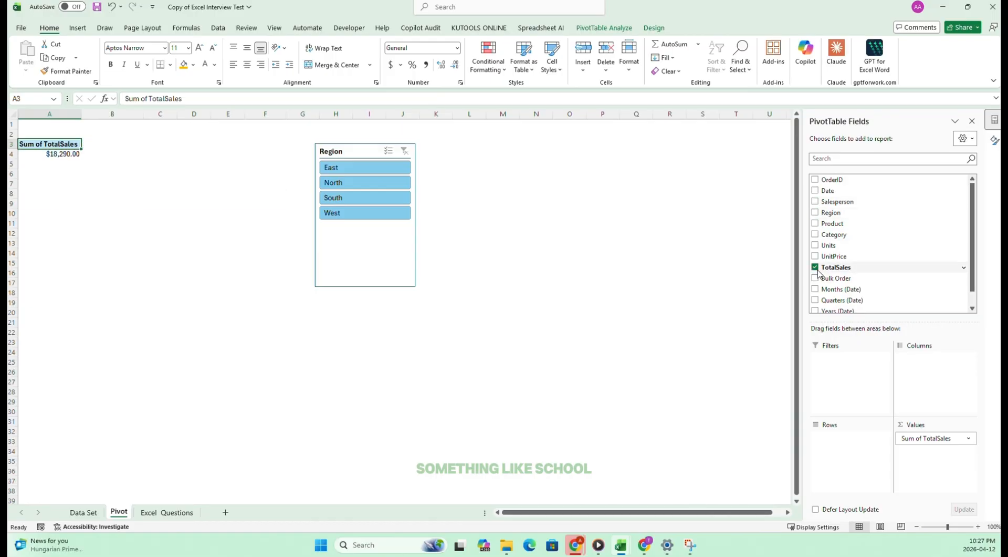
pyautogui.click(815, 268)
pyautogui.click(815, 235)
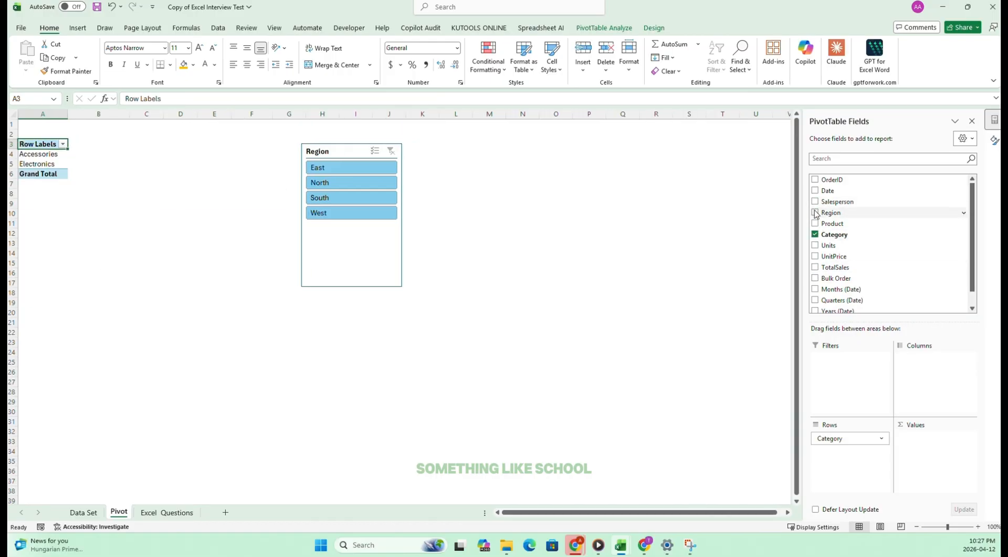
pyautogui.click(816, 267)
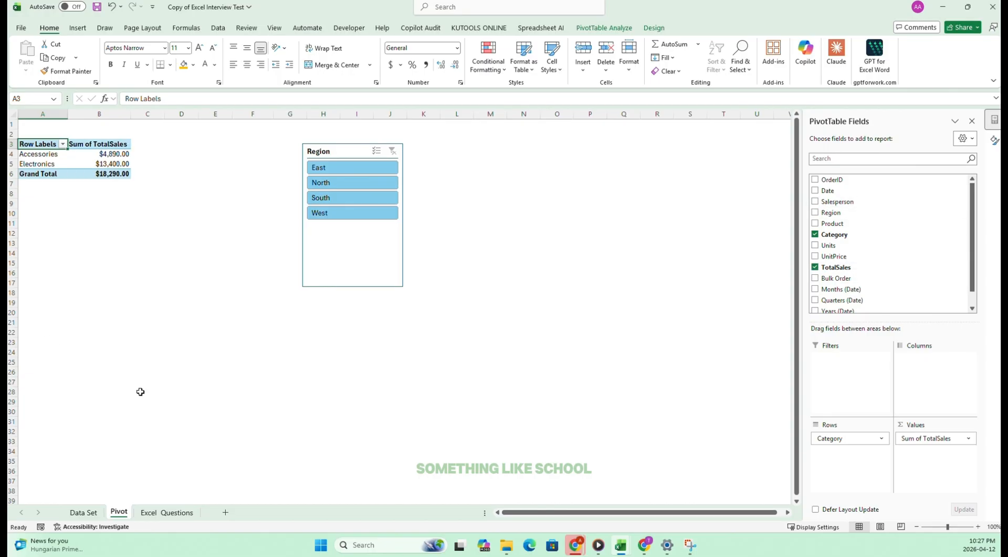
# Insert a 2-D pie chart from the Category PivotTable on the Pivot sheet and place it below the table.
pyautogui.click(163, 512)
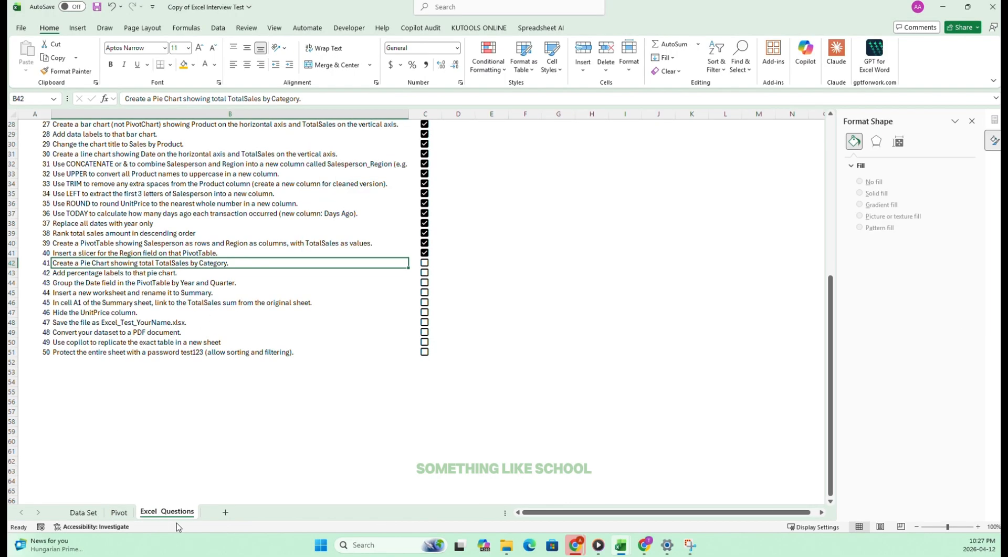
pyautogui.click(117, 512)
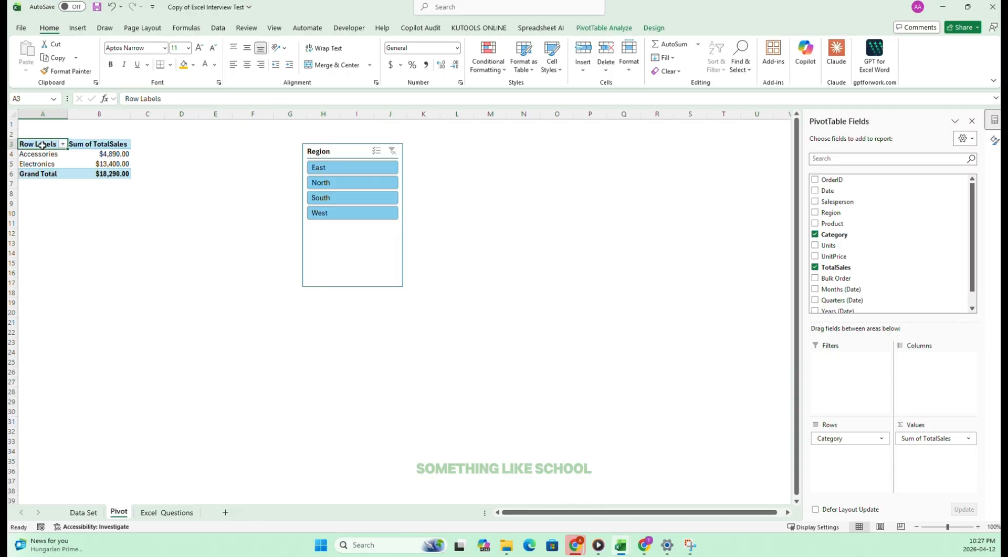
pyautogui.moveTo(42, 145); pyautogui.dragTo(118, 166)
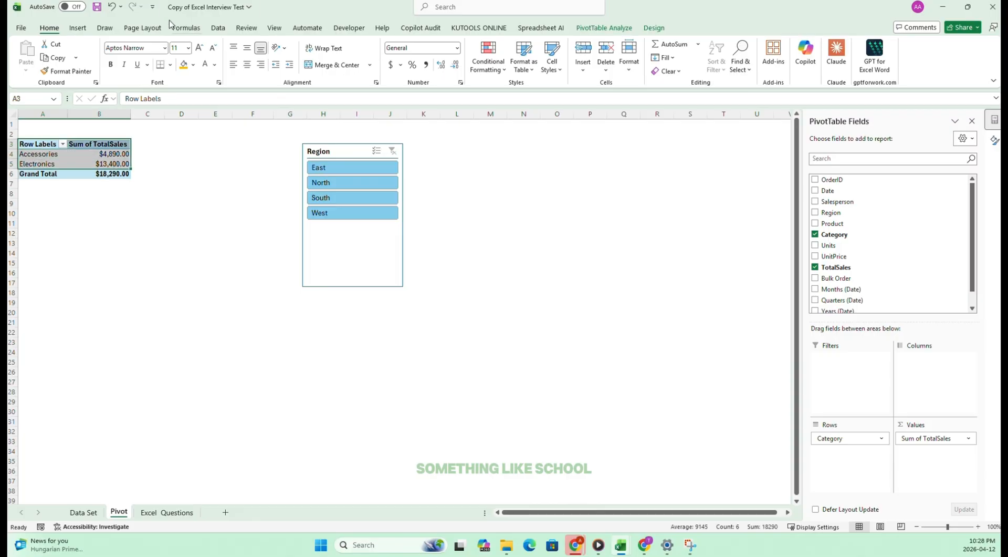
pyautogui.click(77, 28)
pyautogui.click(384, 72)
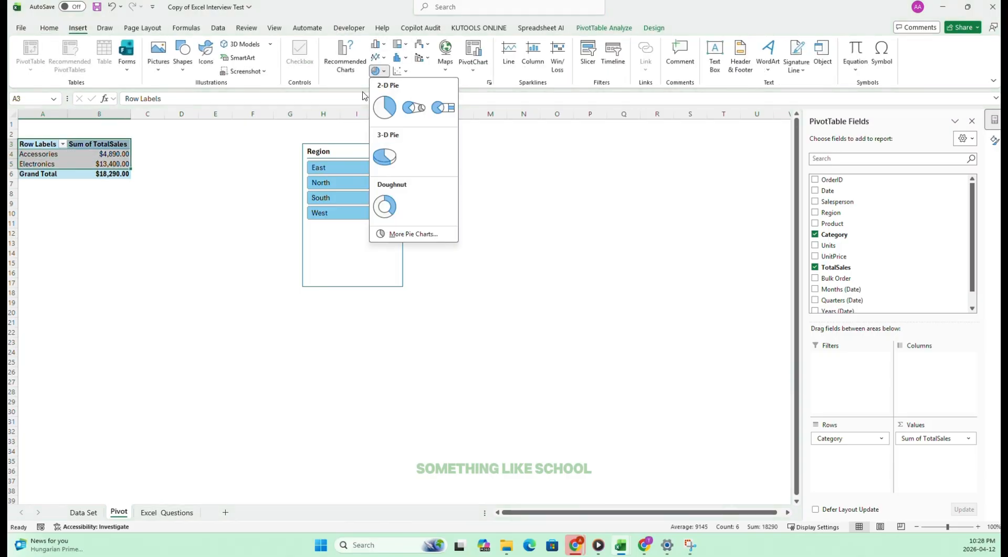
pyautogui.click(386, 107)
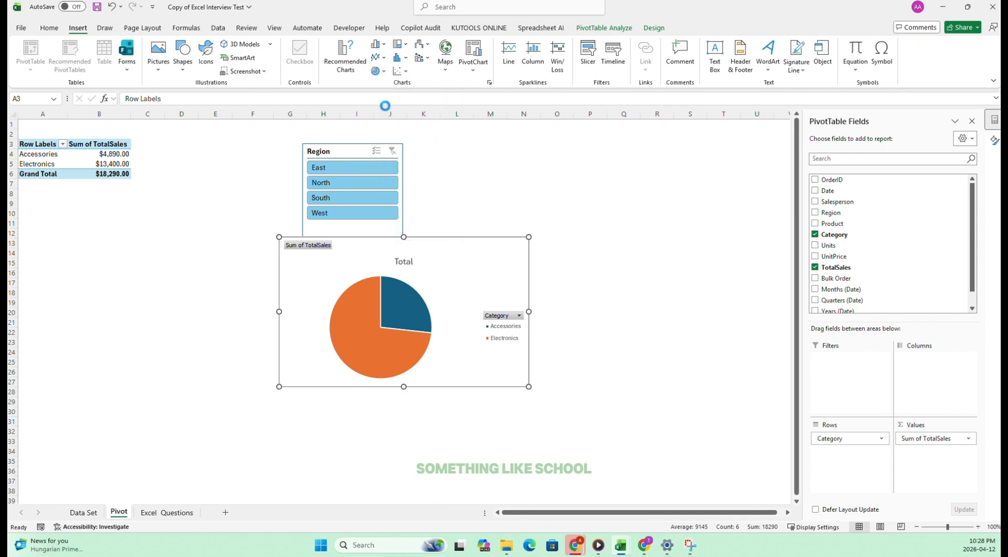
pyautogui.moveTo(420, 241); pyautogui.dragTo(102, 200)
pyautogui.moveTo(131, 238); pyautogui.dragTo(81, 231)
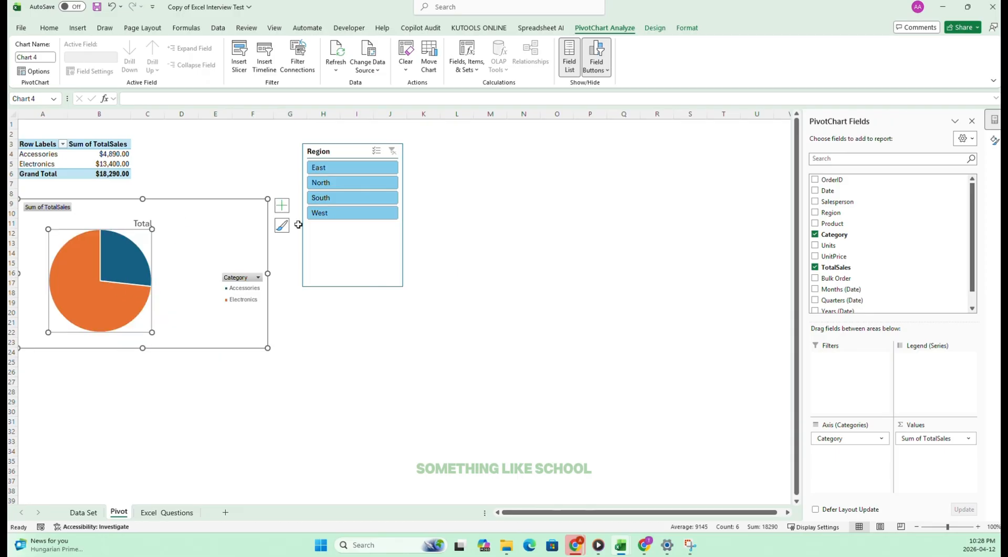
# Insert a 3-D pie chart from the same Category and TotalSales cells and place it below the 2-D pie chart.
pyautogui.click(198, 194)
pyautogui.moveTo(41, 144); pyautogui.dragTo(107, 165)
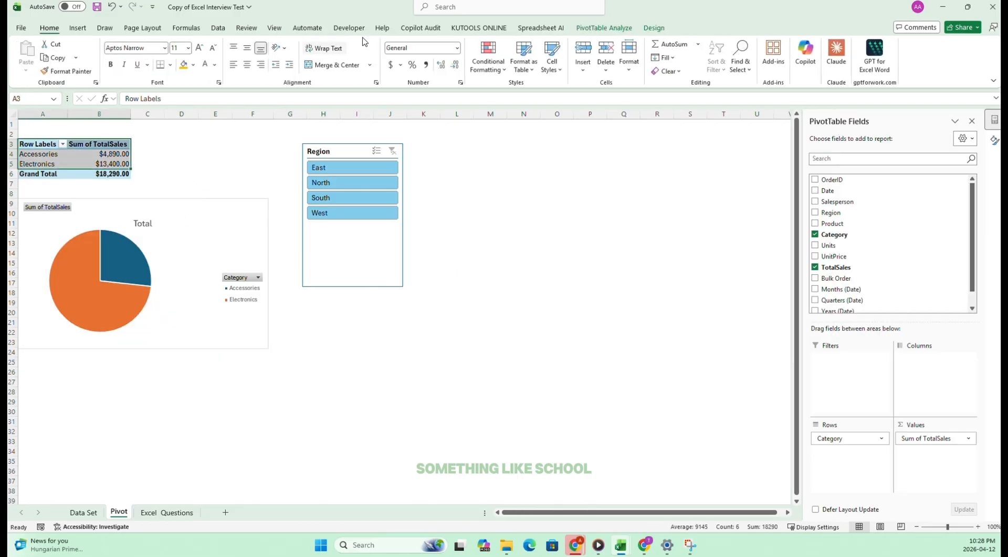
pyautogui.click(78, 27)
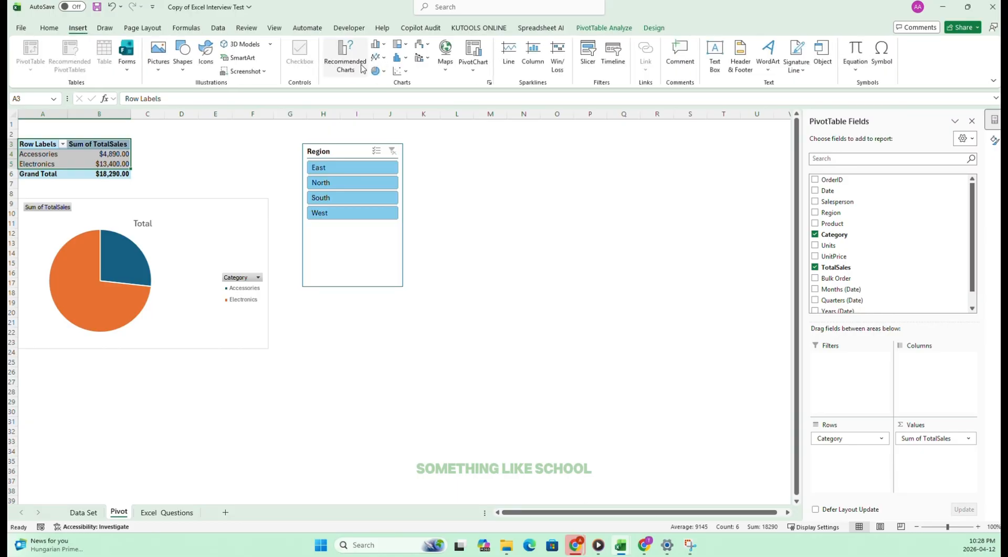
pyautogui.click(384, 75)
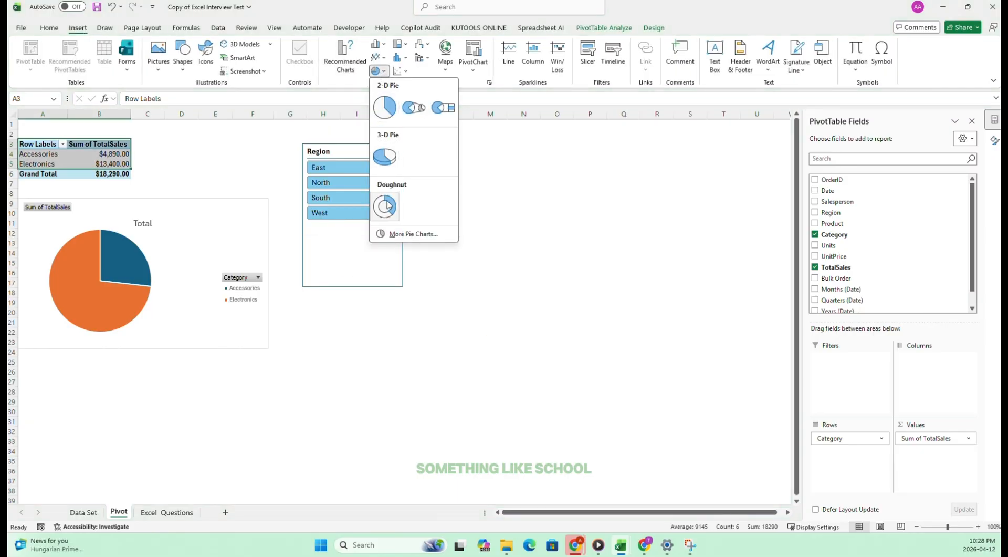
pyautogui.click(385, 157)
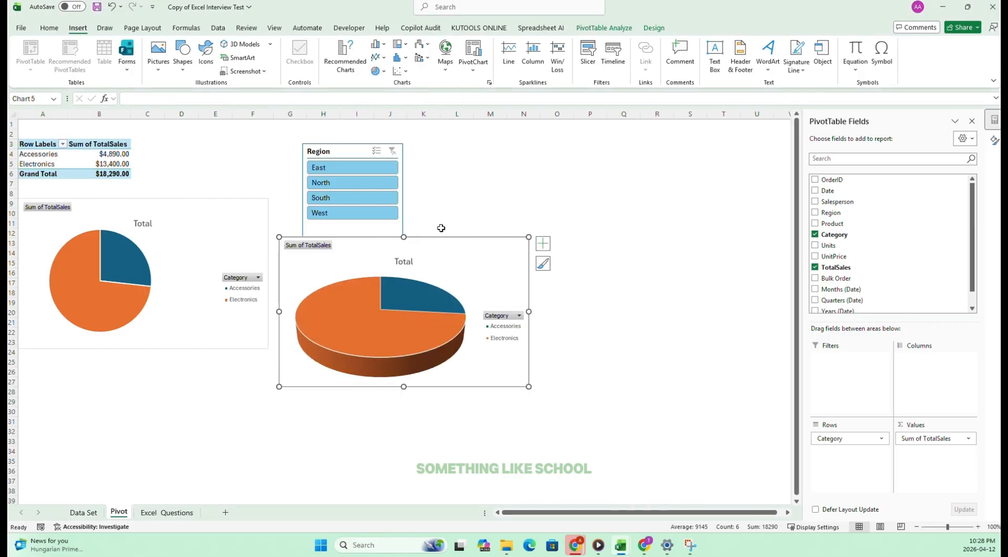
pyautogui.moveTo(435, 238); pyautogui.dragTo(191, 366)
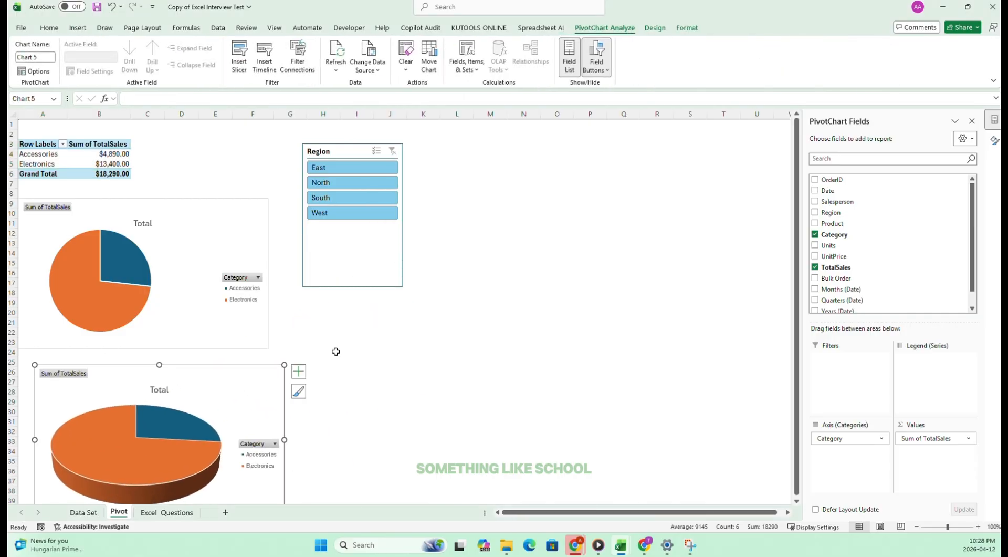
# Try a light green fill on the 2-D pie chart's whole series and undo it.
pyautogui.click(11, 270)
pyautogui.click(94, 284)
pyautogui.rightClick(84, 279)
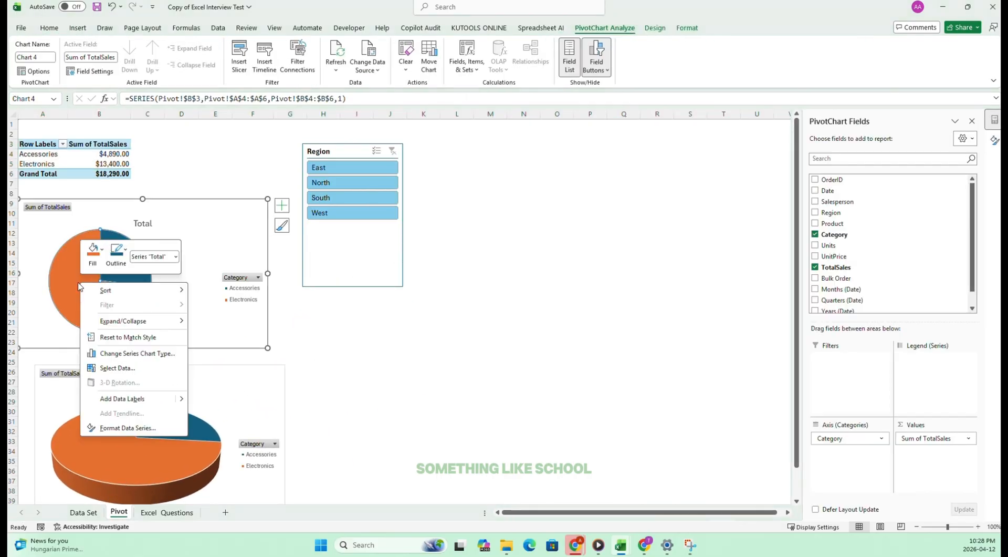
pyautogui.click(93, 252)
pyautogui.click(177, 374)
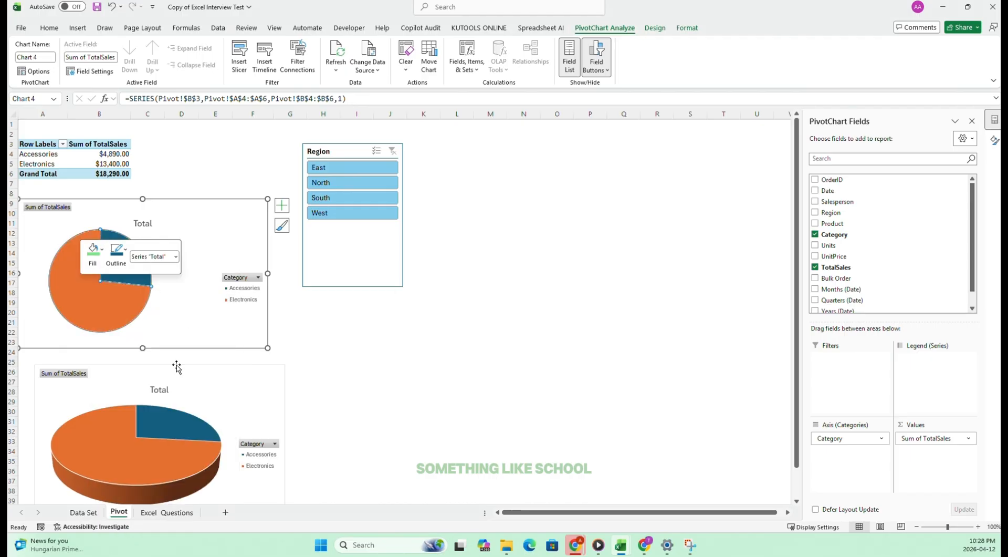
pyautogui.click(510, 364)
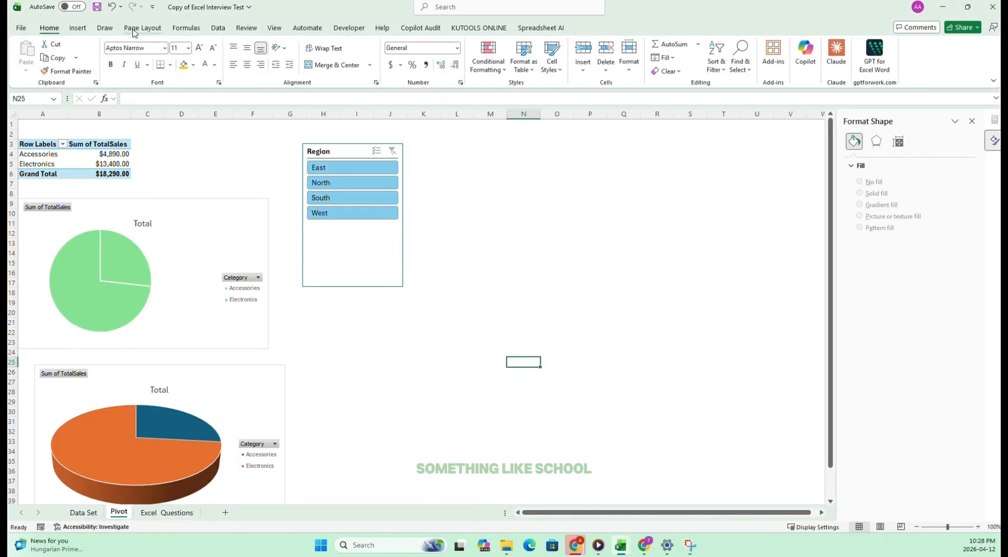
pyautogui.click(113, 8)
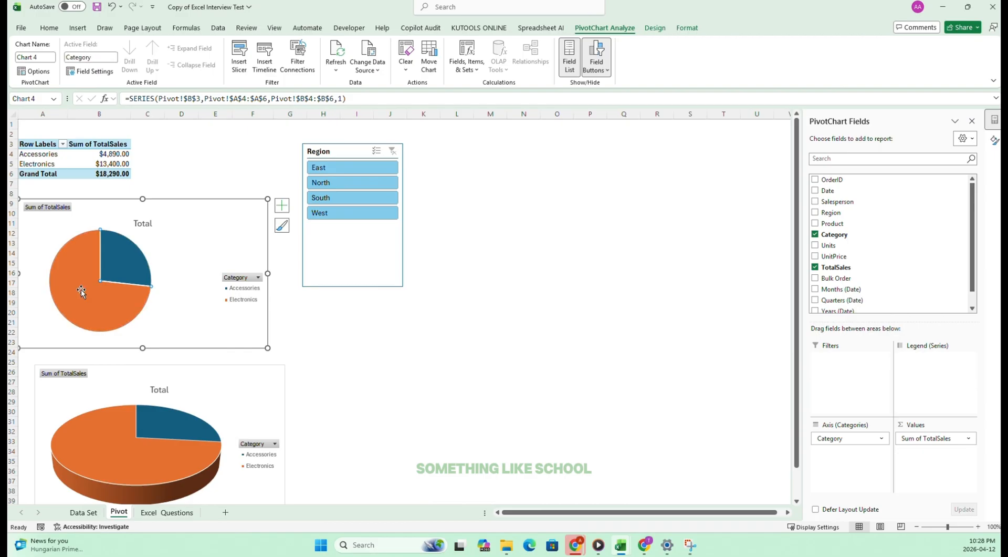
# Fill only the Electronics slice of the 2-D pie chart with the standard light green color.
pyautogui.rightClick(80, 288)
pyautogui.click(95, 259)
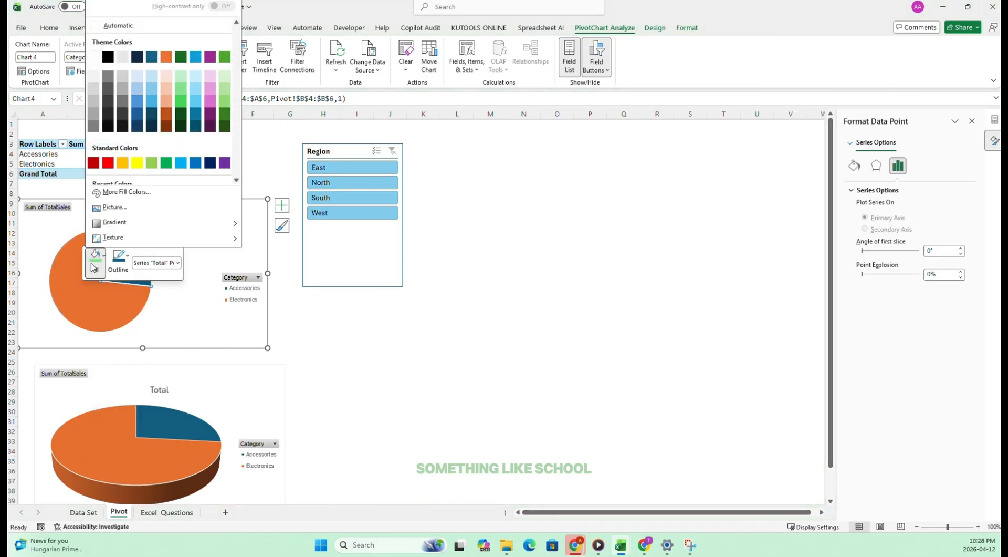
pyautogui.click(152, 163)
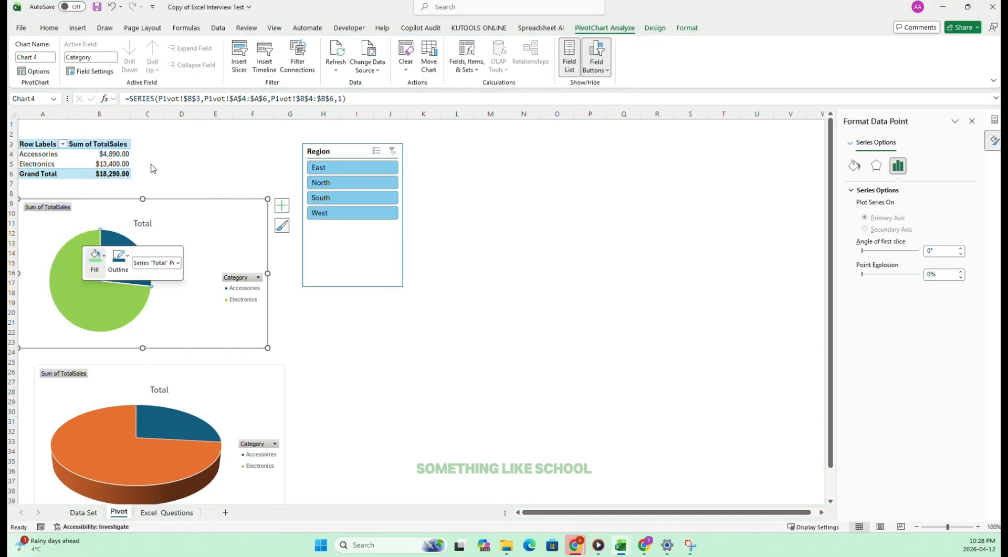
pyautogui.click(557, 353)
# Tick off task 41 on the Excel Questions sheet and select task 42 about percentage labels.
pyautogui.click(179, 511)
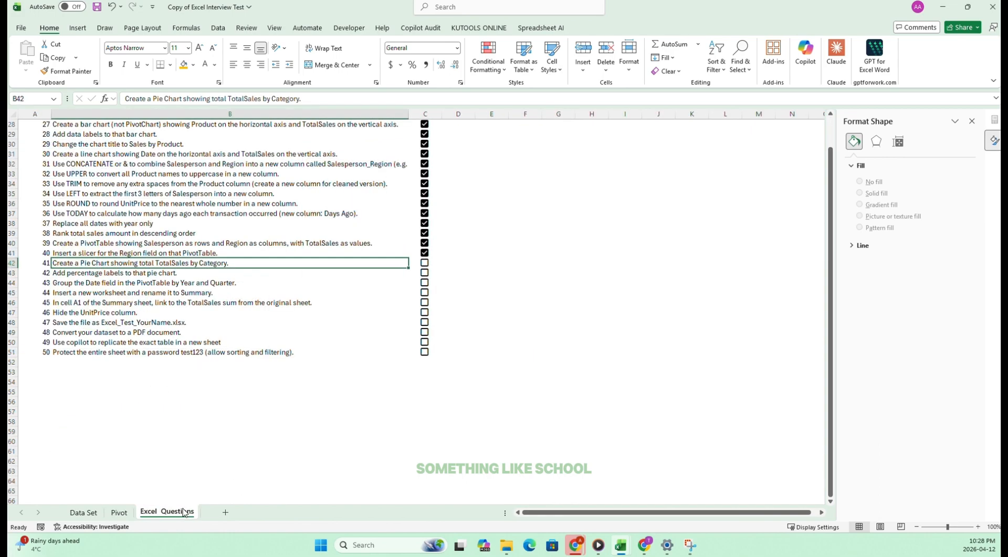
pyautogui.click(424, 263)
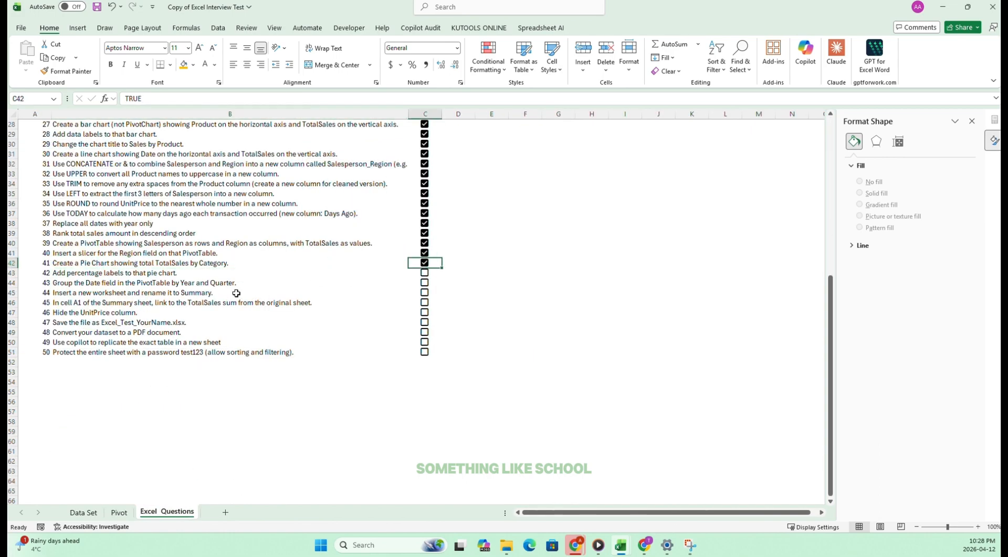
pyautogui.click(84, 270)
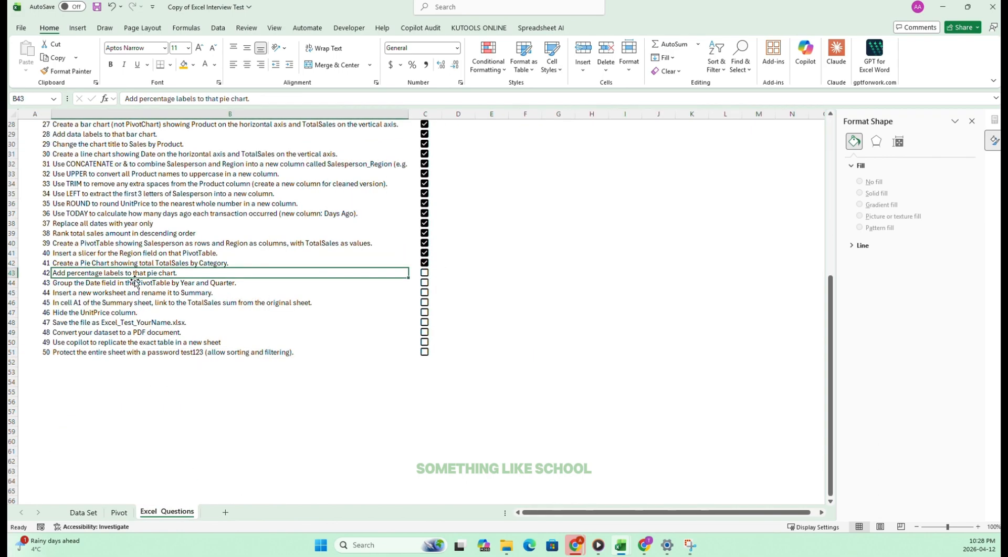
# Return to the Pivot sheet, select the 2-D pie chart and bring up its chart options.
pyautogui.click(119, 512)
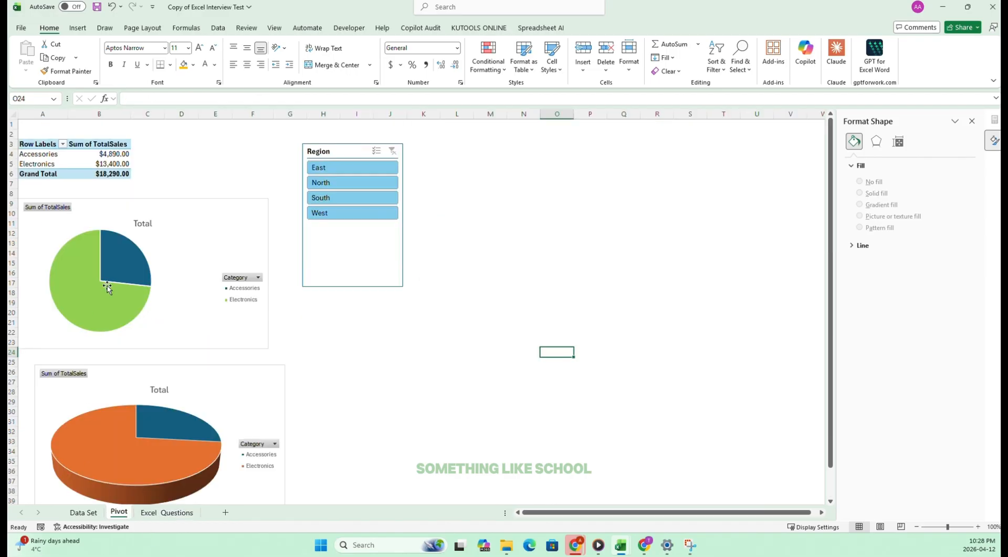
pyautogui.click(231, 231)
pyautogui.rightClick(231, 231)
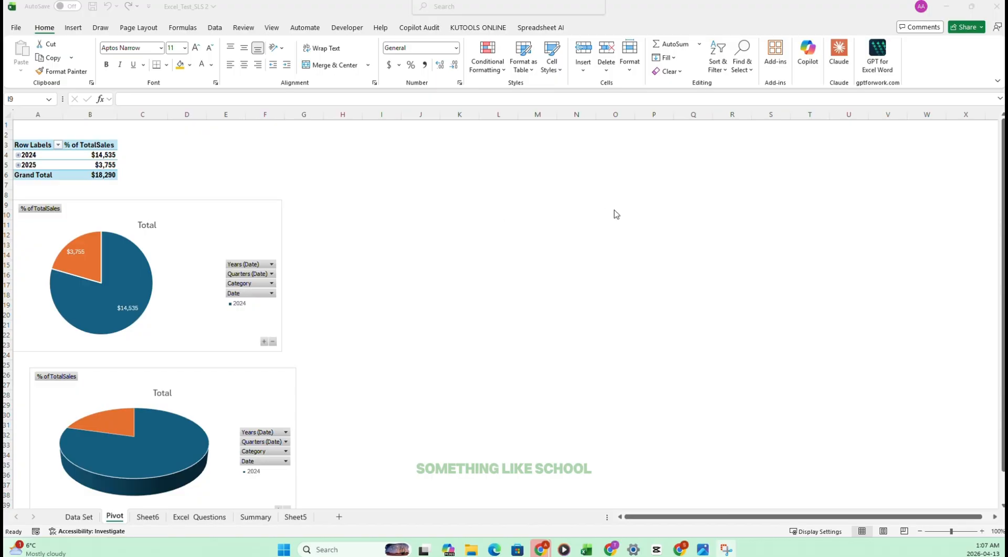
# Reread task 42 about percentage labels on the Excel Questions sheet and return to the Pivot sheet.
pyautogui.click(382, 204)
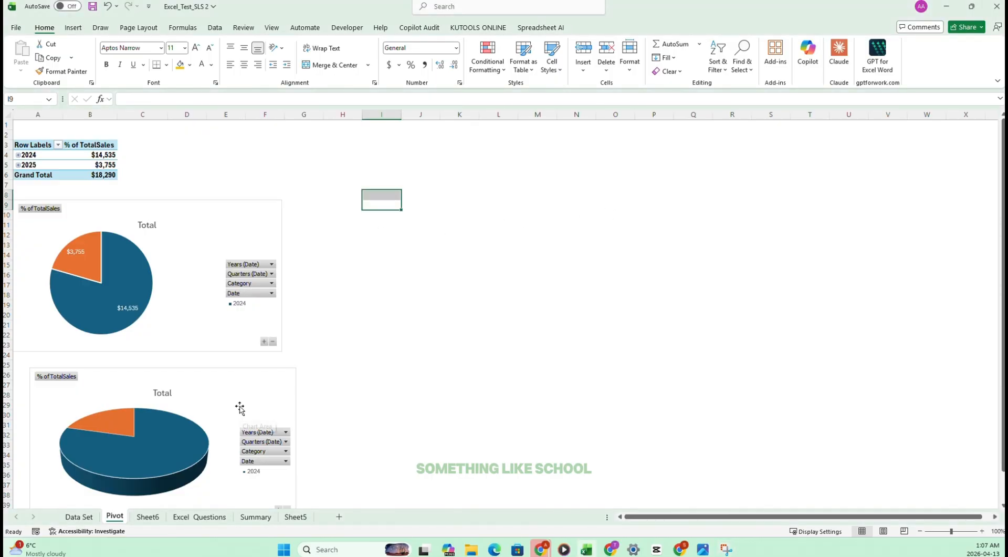
pyautogui.click(205, 517)
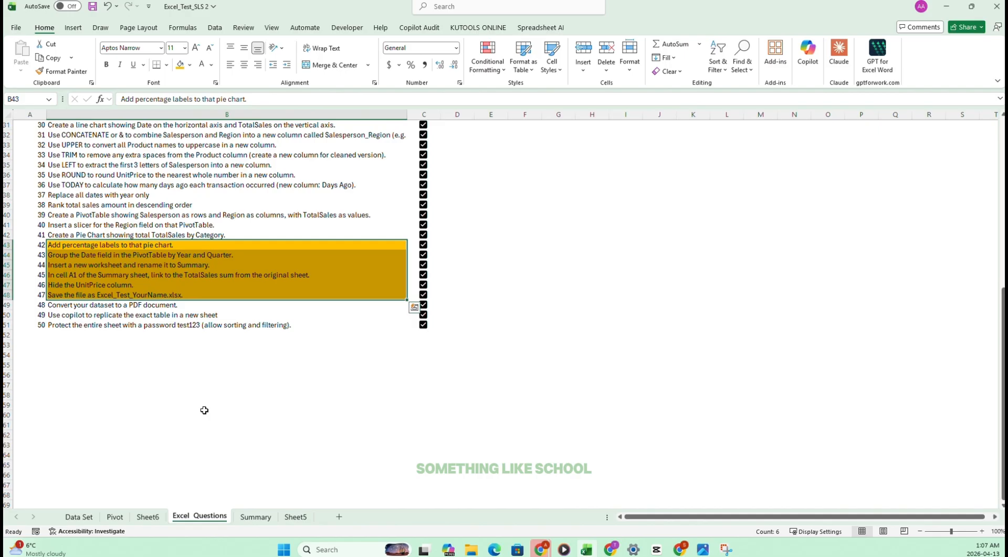
pyautogui.click(75, 246)
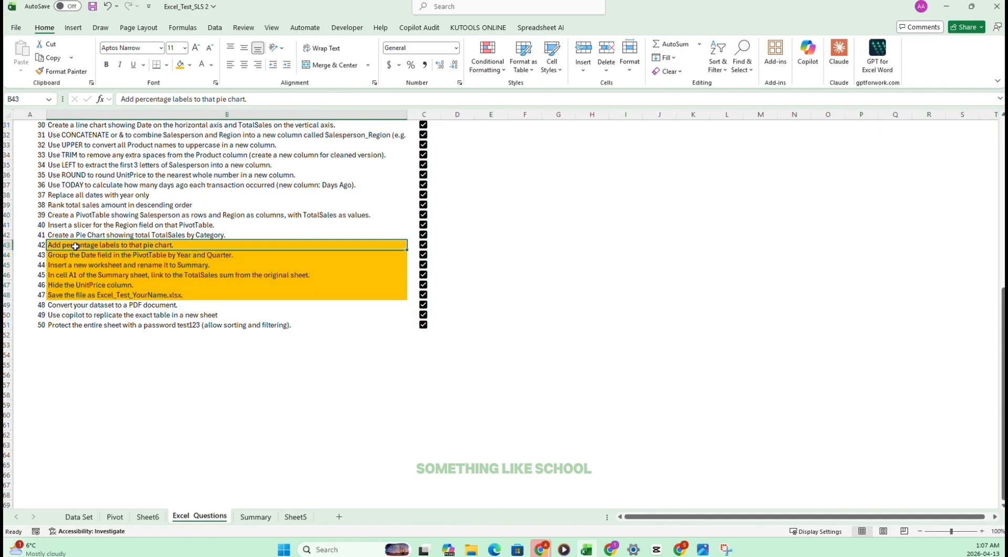
pyautogui.click(115, 517)
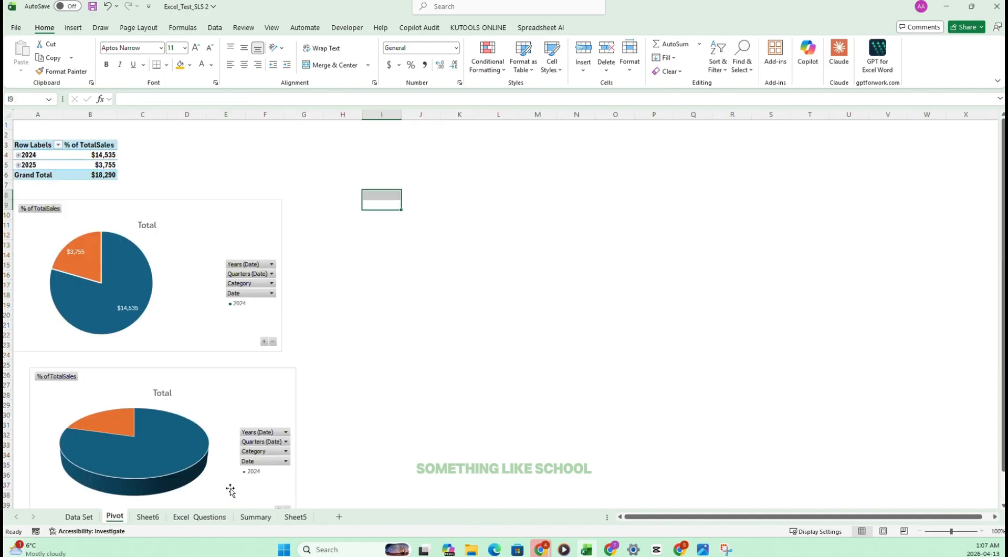
# Show the pivot table's % of TotalSales values as % of Grand Total.
pyautogui.click(87, 154)
pyautogui.click(87, 145)
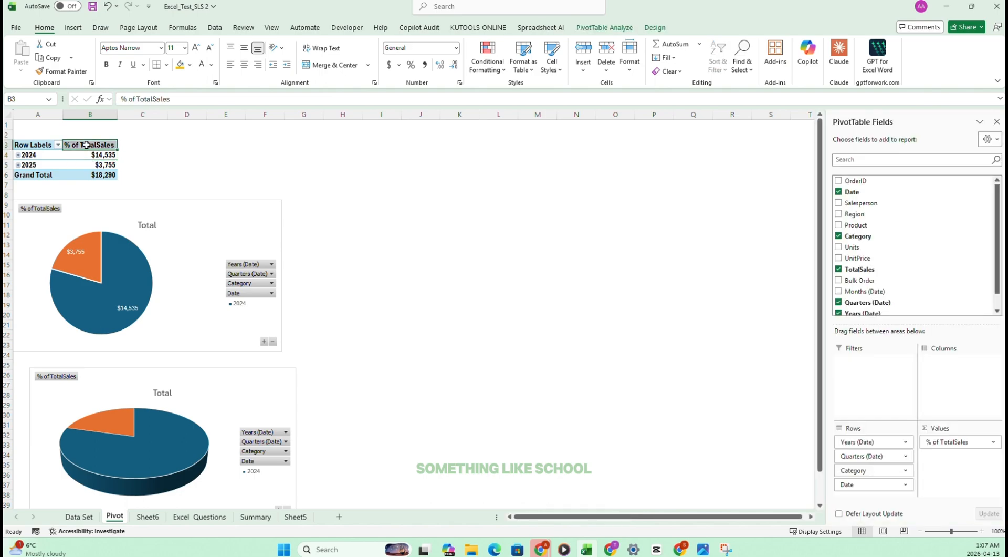
pyautogui.rightClick(87, 145)
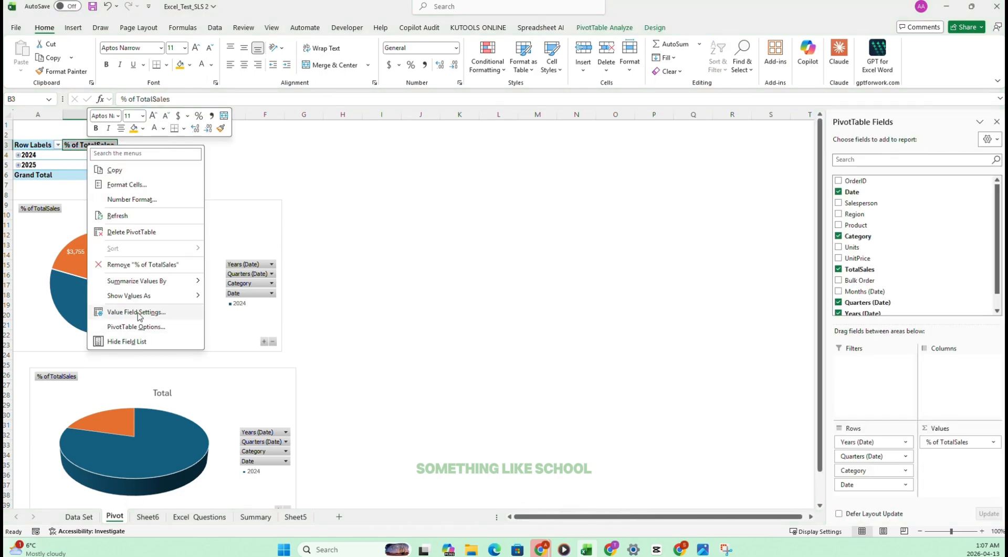
pyautogui.click(147, 313)
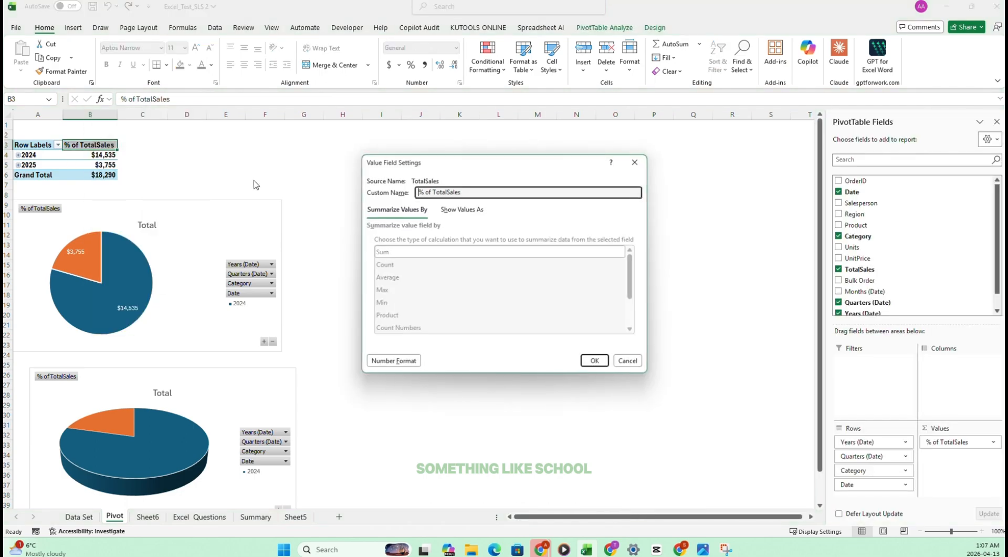
pyautogui.click(463, 210)
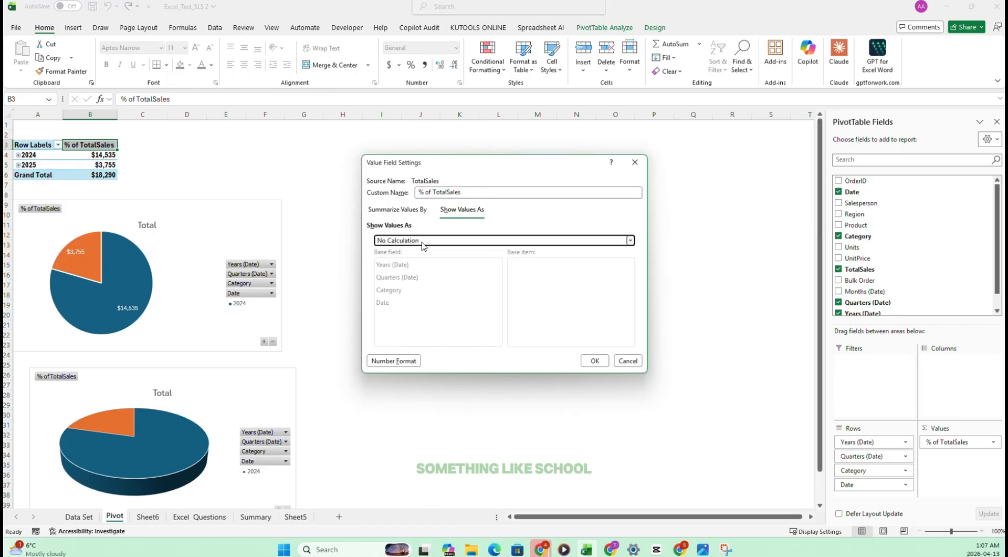
pyautogui.click(425, 240)
pyautogui.click(401, 265)
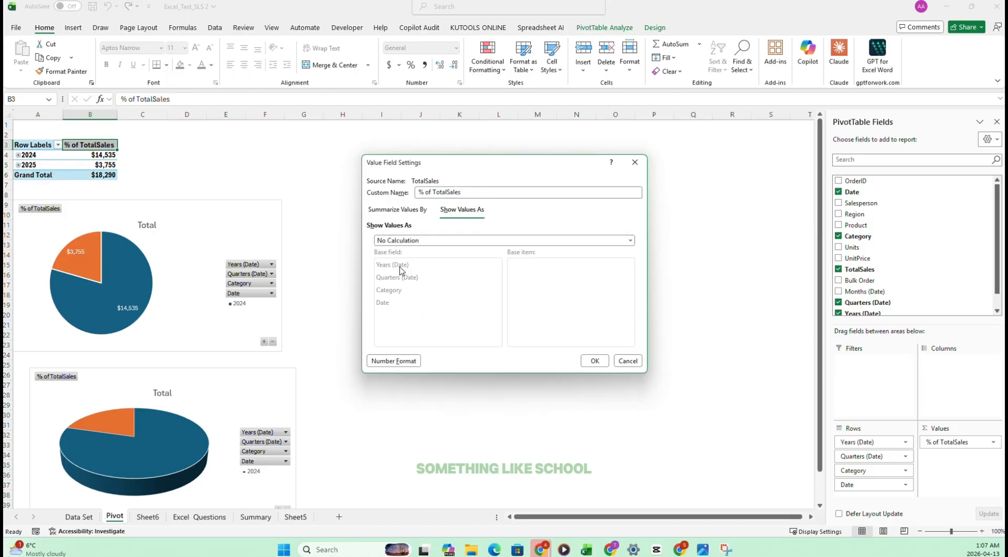
pyautogui.click(592, 361)
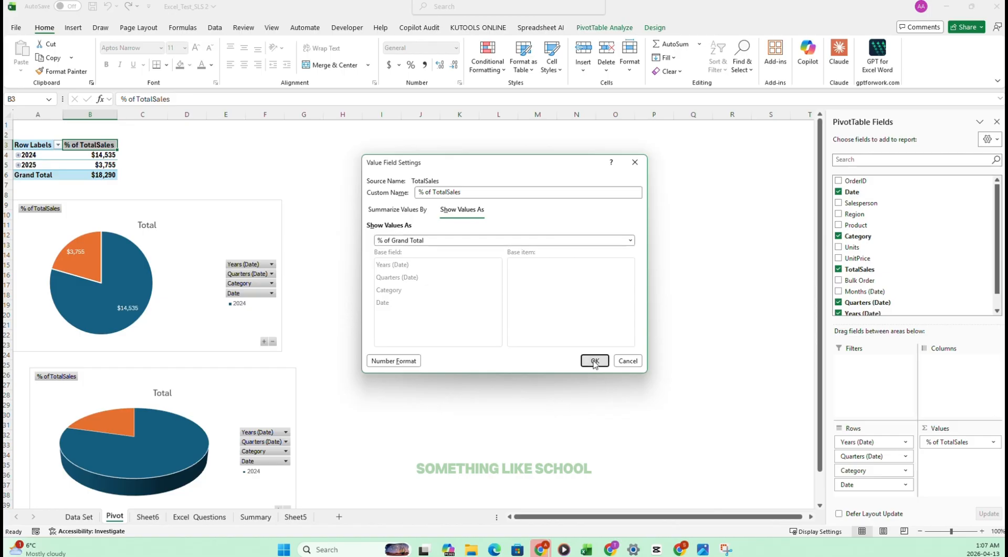
# Format the pivot table values in B4:B6 as percentages with one decimal place.
pyautogui.moveTo(116, 159); pyautogui.dragTo(113, 175)
pyautogui.click(410, 66)
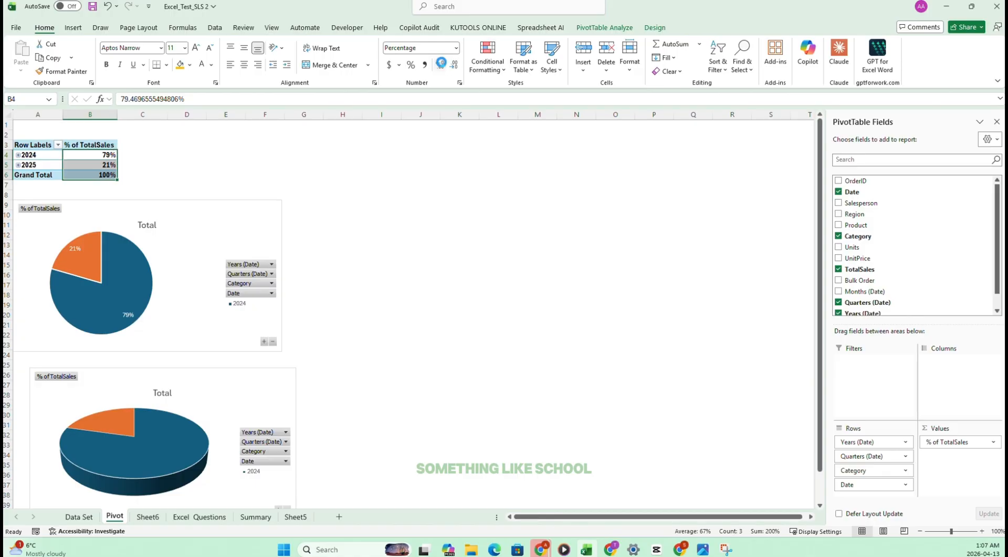
pyautogui.click(440, 65)
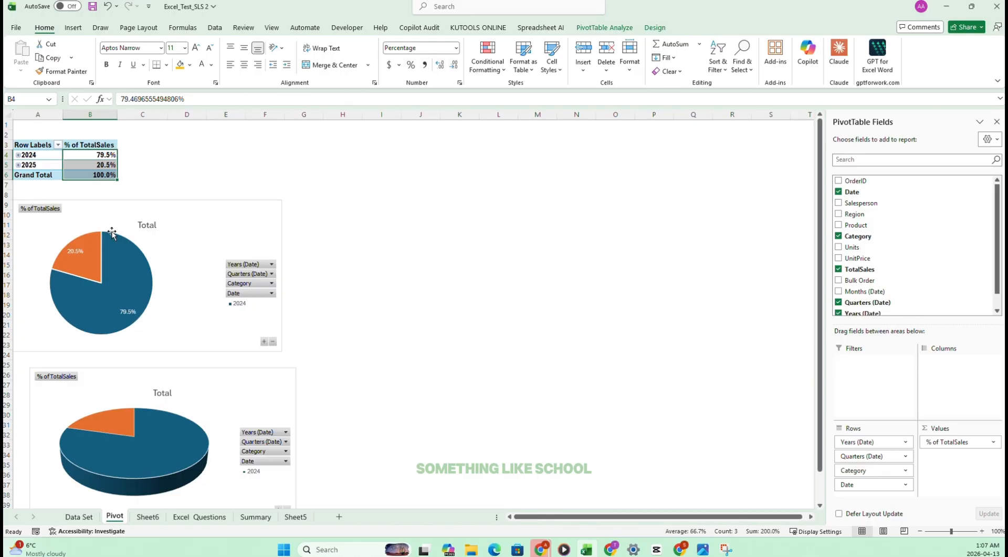
# Check which chart elements are enabled on the 2-D pie chart and deselect the chart.
pyautogui.rightClick(173, 254)
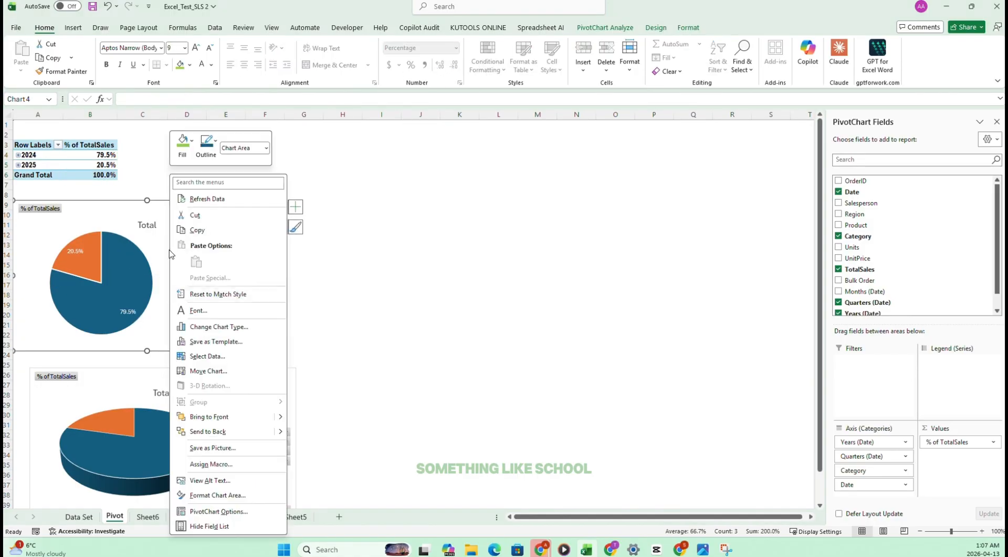
pyautogui.press('Escape')
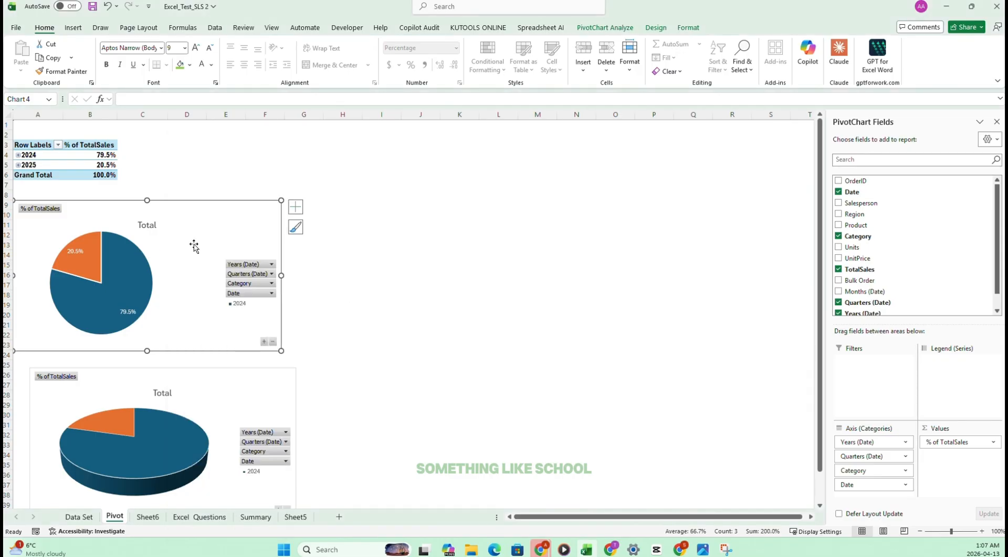
pyautogui.click(295, 207)
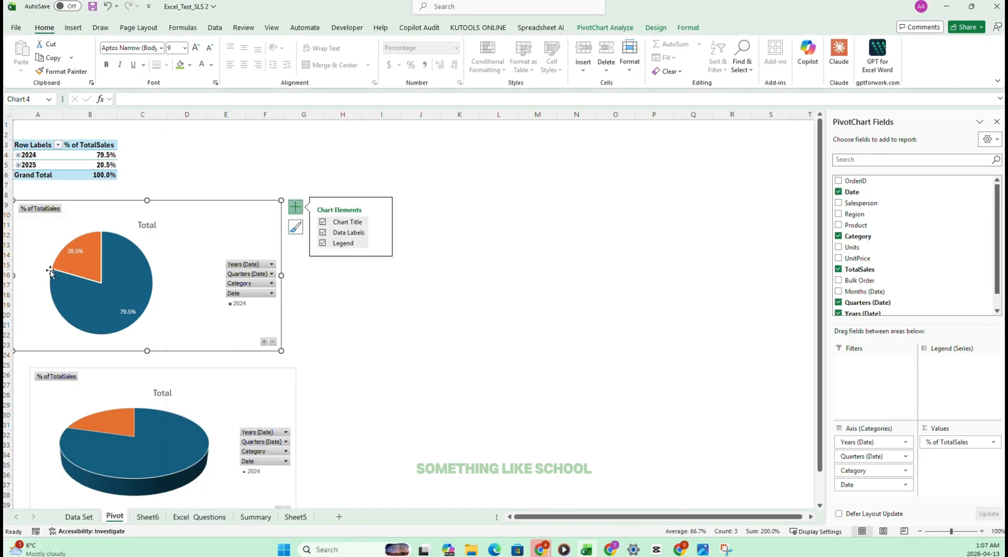
pyautogui.click(395, 333)
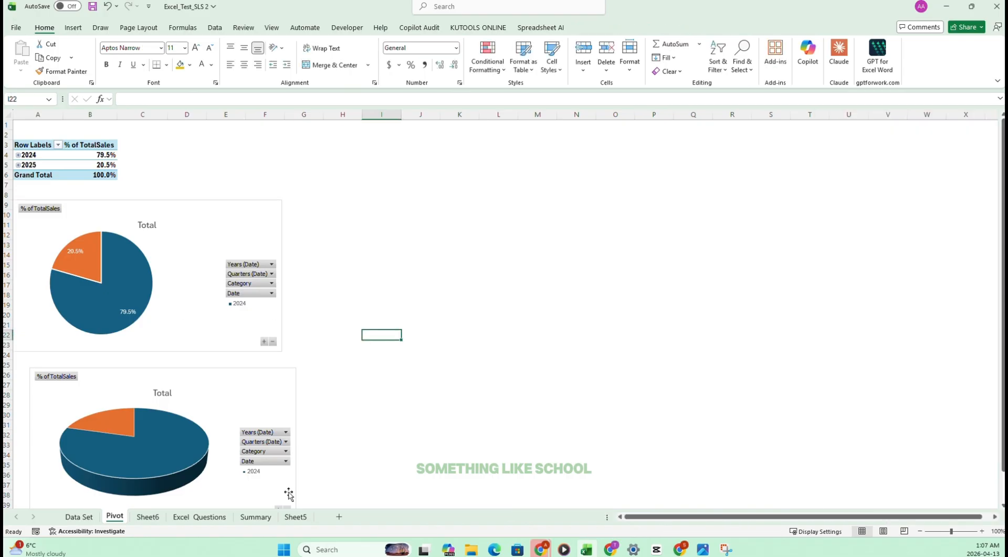
# Clear the checkboxes for tasks 43 to 47 on the Excel Questions sheet.
pyautogui.click(150, 518)
pyautogui.click(200, 517)
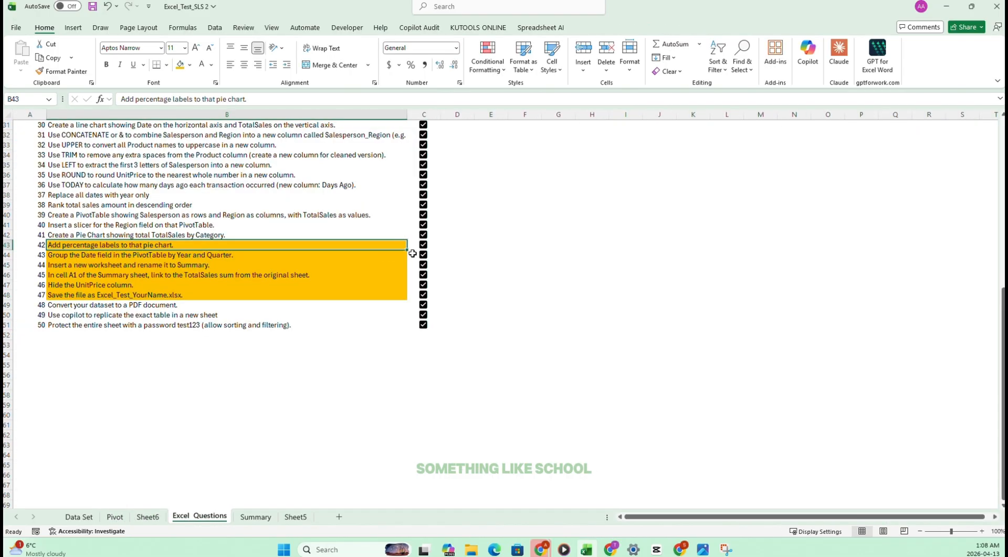
pyautogui.moveTo(412, 254); pyautogui.dragTo(416, 296)
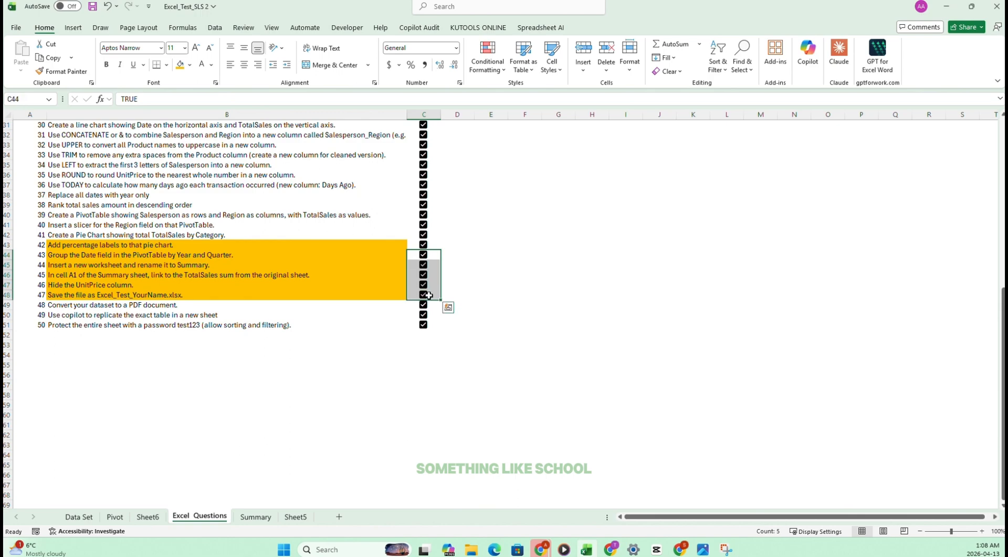
pyautogui.press('space')
pyautogui.click(523, 255)
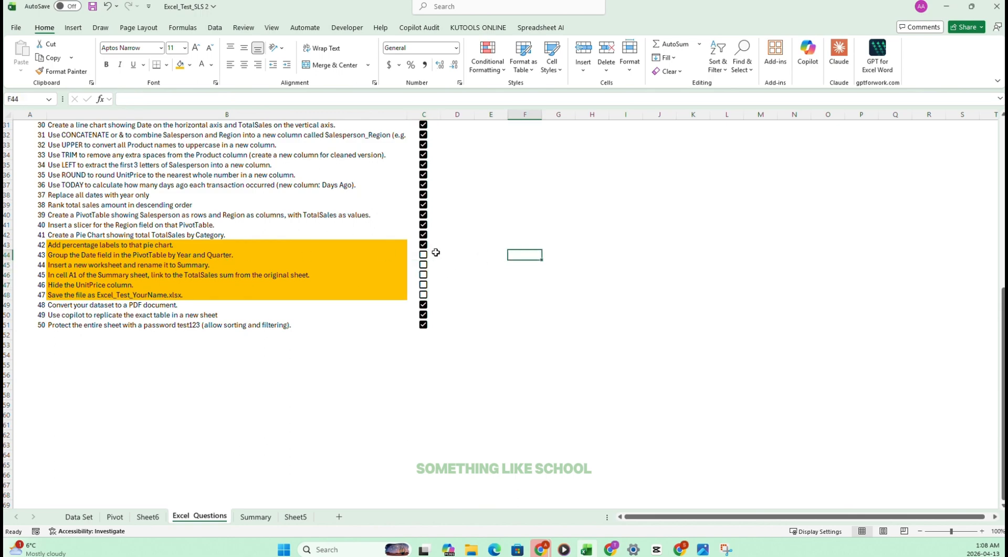
# Read task 43 about grouping dates by year and quarter, and go back to the Pivot sheet.
pyautogui.moveTo(51, 257); pyautogui.dragTo(147, 258)
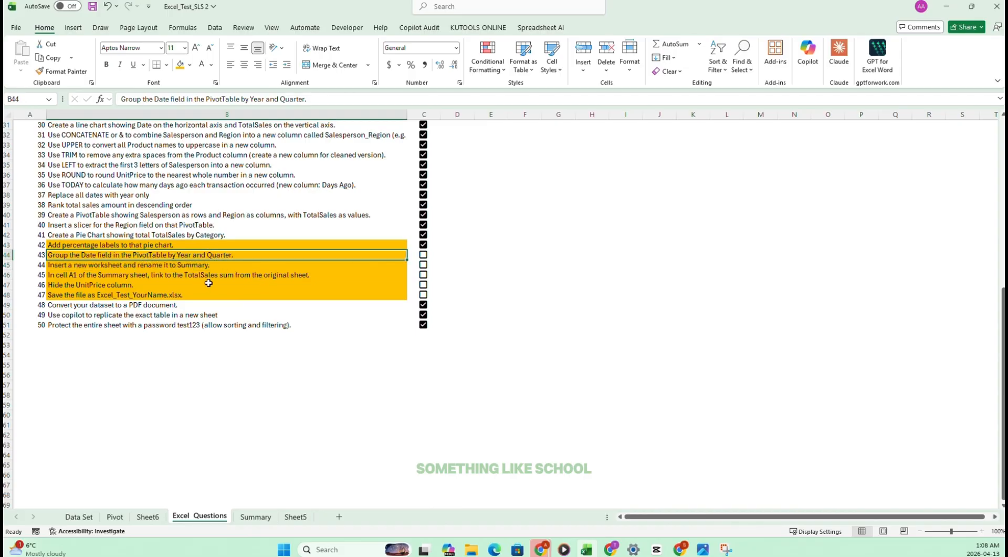
pyautogui.click(123, 407)
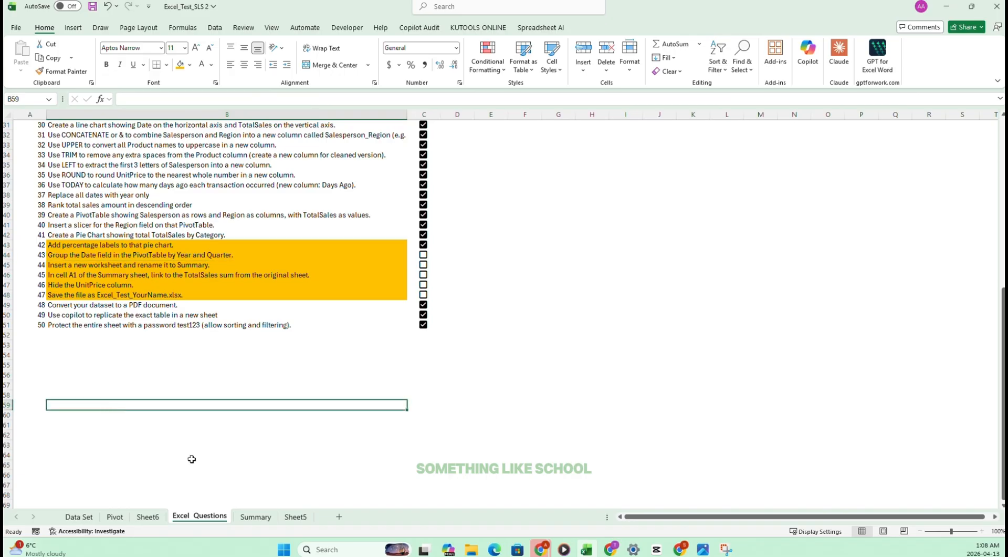
pyautogui.click(115, 517)
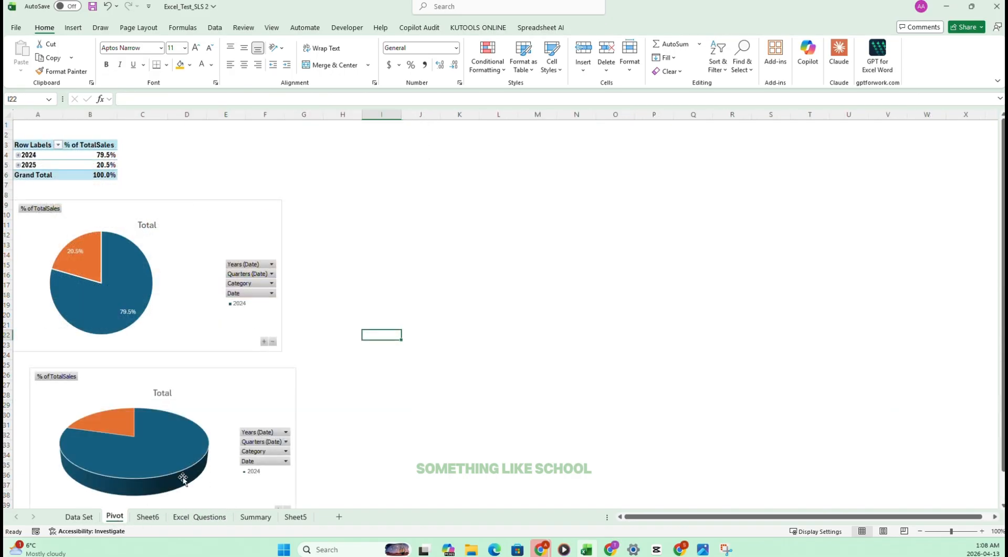
pyautogui.click(199, 162)
pyautogui.click(151, 201)
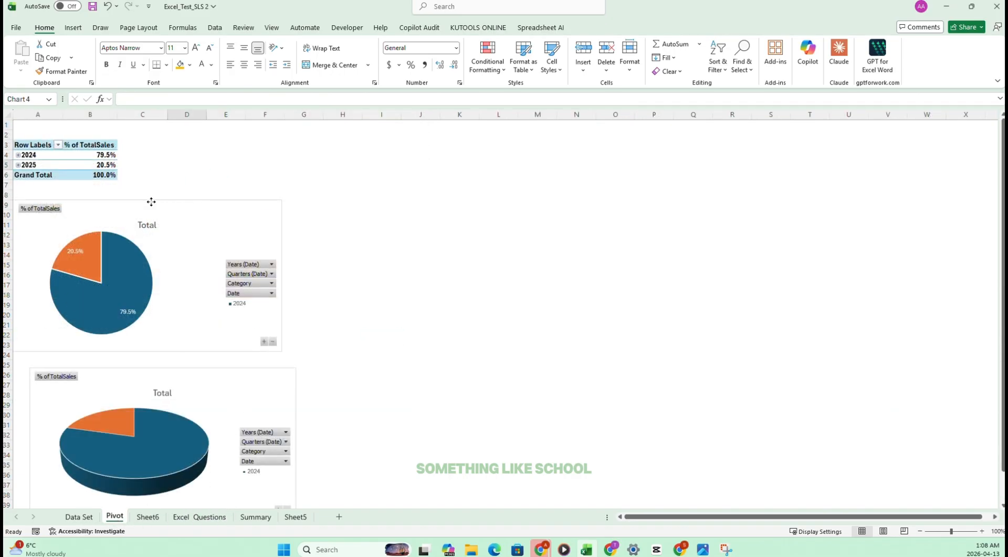
# Insert a Date timeline for the pivot table and place it beside the table, above the charts.
pyautogui.click(25, 147)
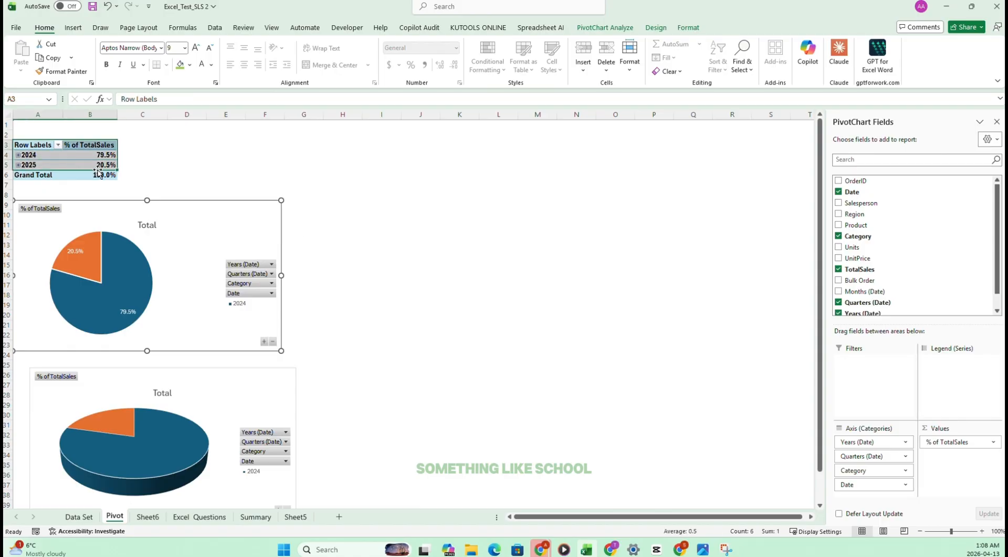
pyautogui.click(73, 28)
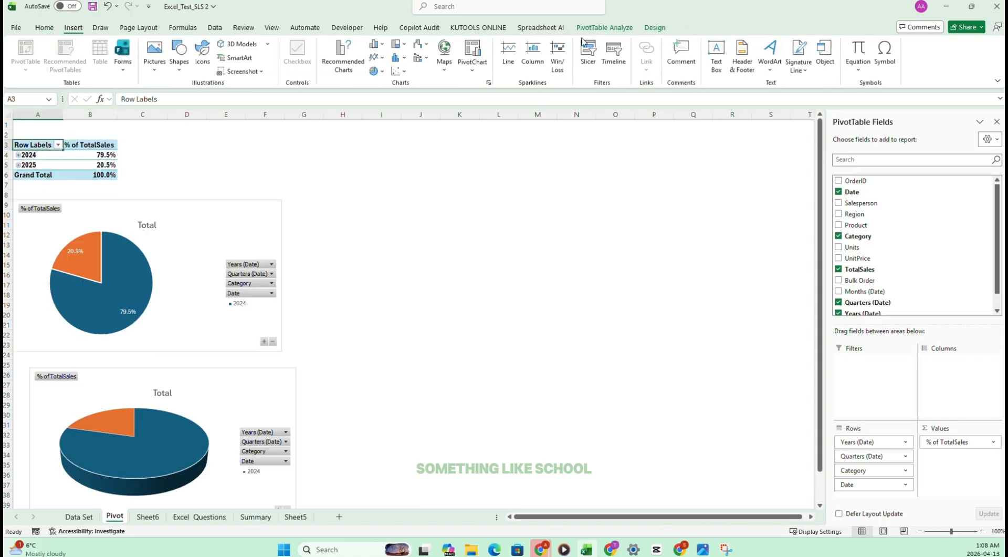
pyautogui.click(609, 58)
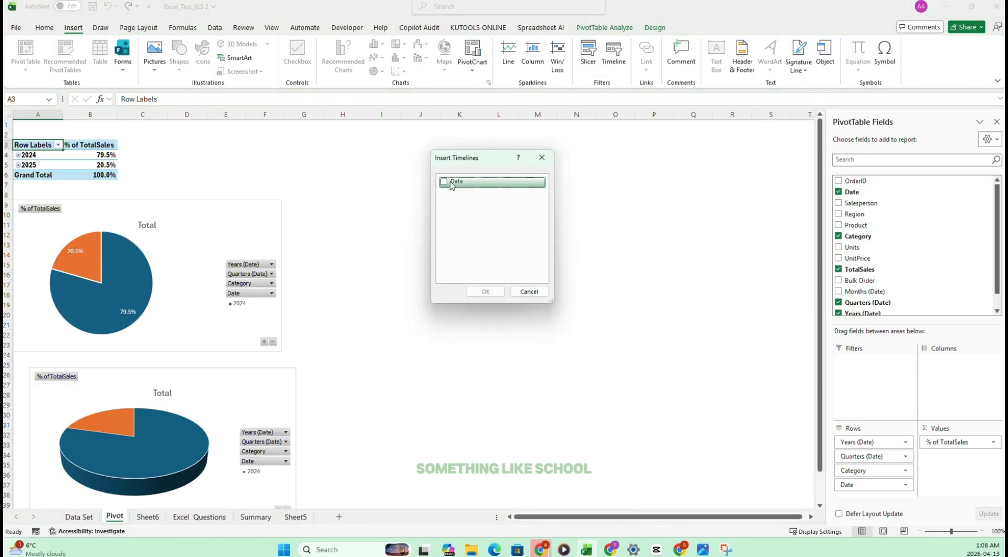
pyautogui.click(444, 182)
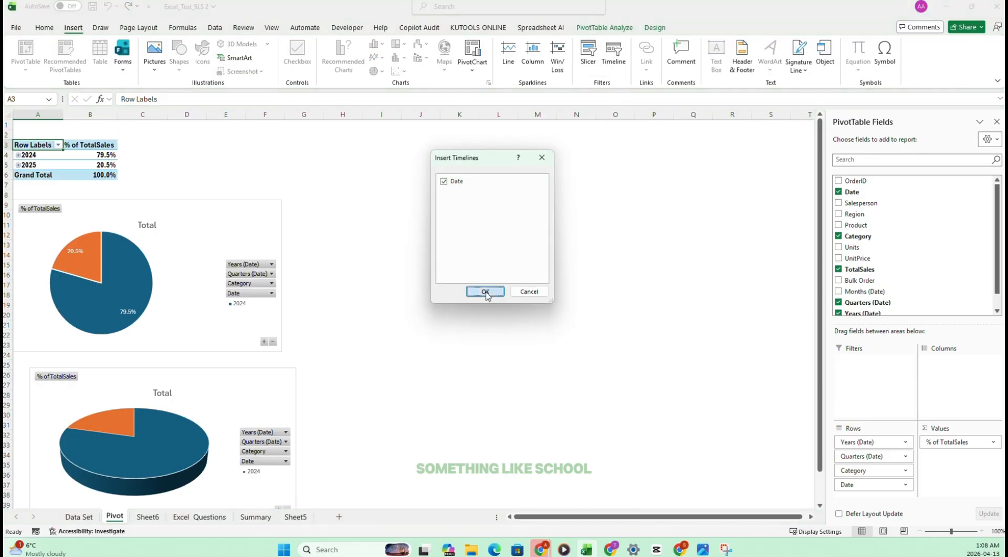
pyautogui.click(485, 291)
pyautogui.moveTo(367, 286); pyautogui.dragTo(223, 143)
# Switch the Date timeline from months to quarters and filter the pivot table to Q3 2024.
pyautogui.click(234, 195)
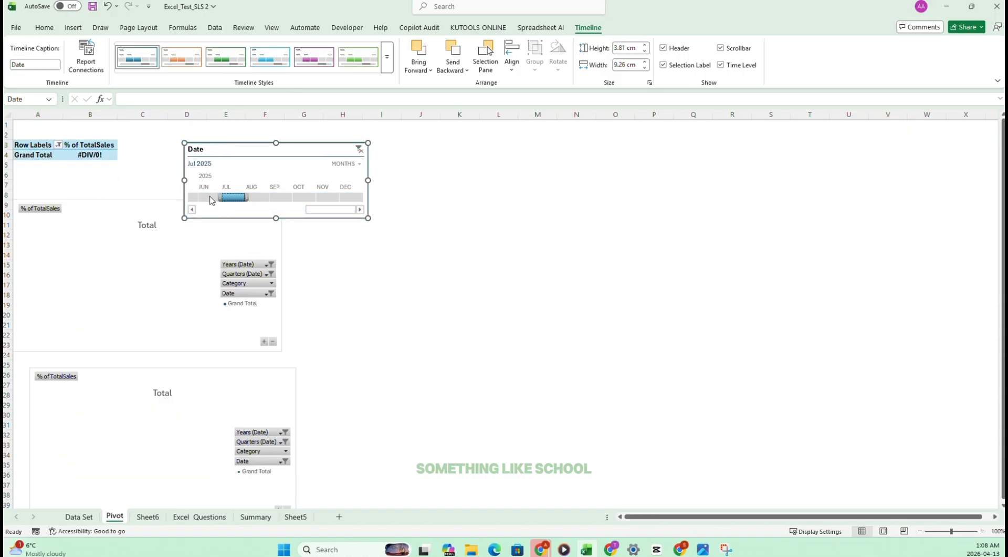
pyautogui.click(205, 194)
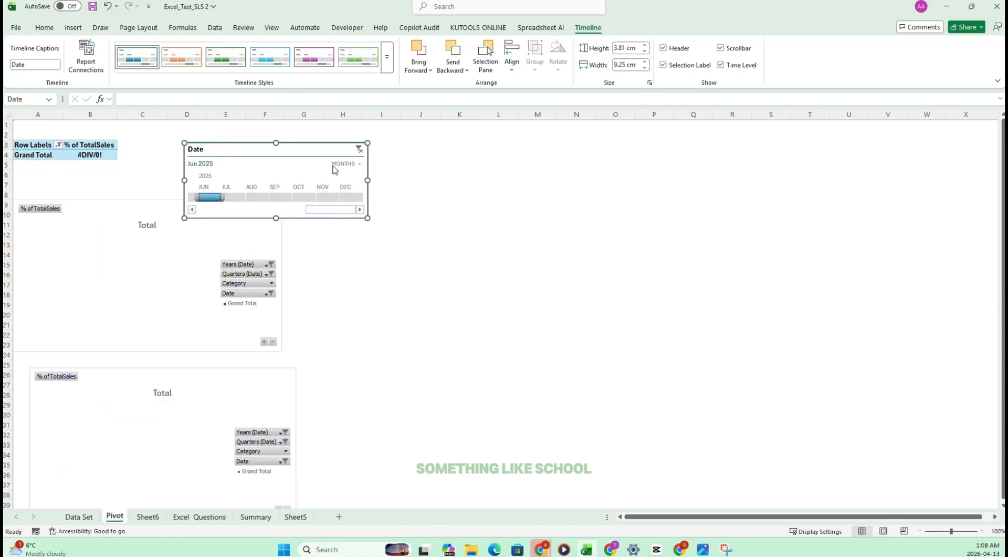
pyautogui.click(334, 169)
pyautogui.click(349, 190)
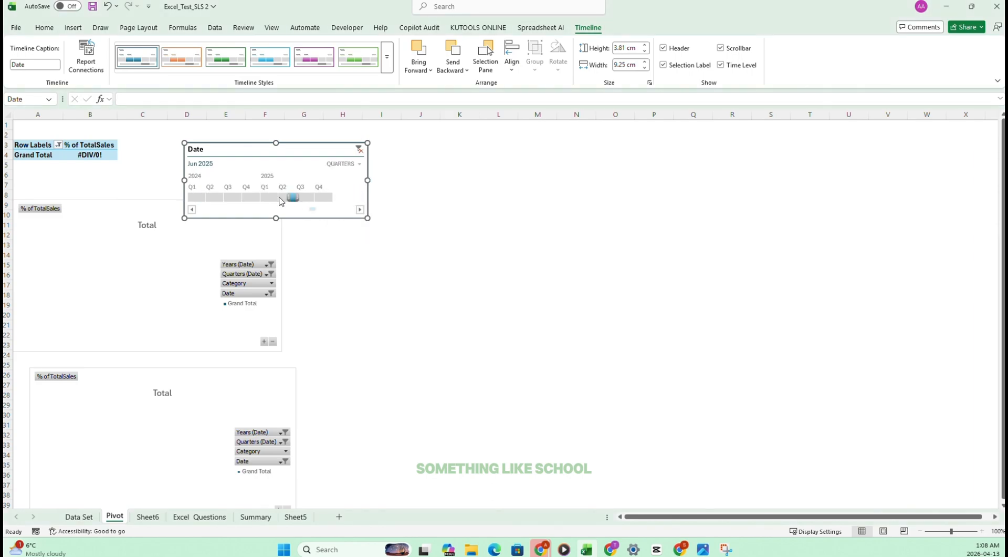
pyautogui.click(195, 197)
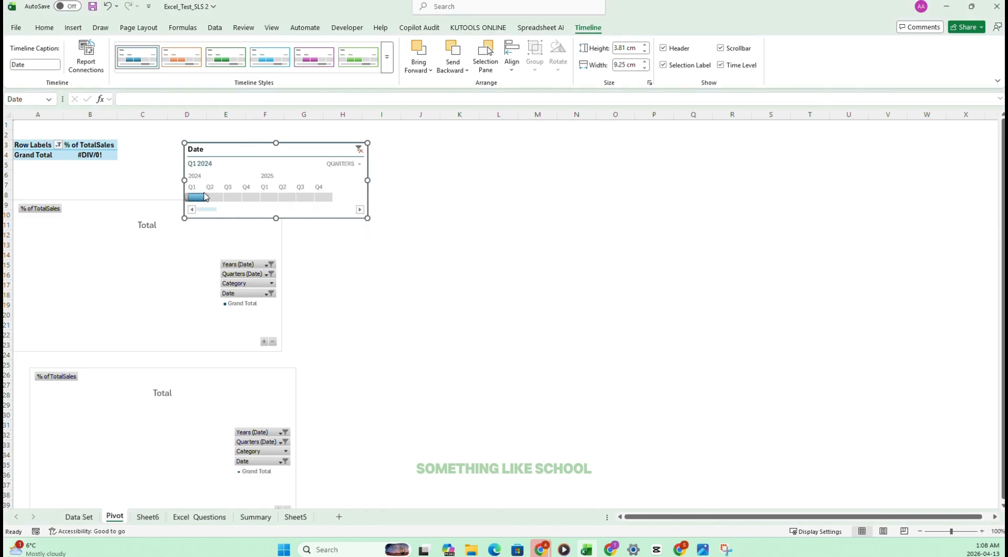
pyautogui.click(233, 197)
# Show the pivot table's TotalSales values with No Calculation instead of as a percentage of the grand total.
pyautogui.click(98, 144)
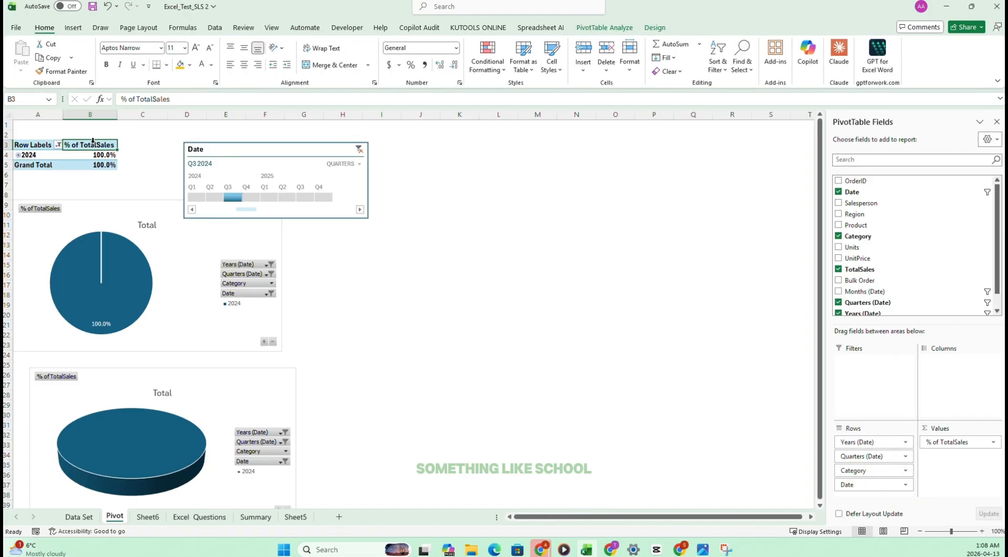
pyautogui.rightClick(93, 145)
pyautogui.click(149, 313)
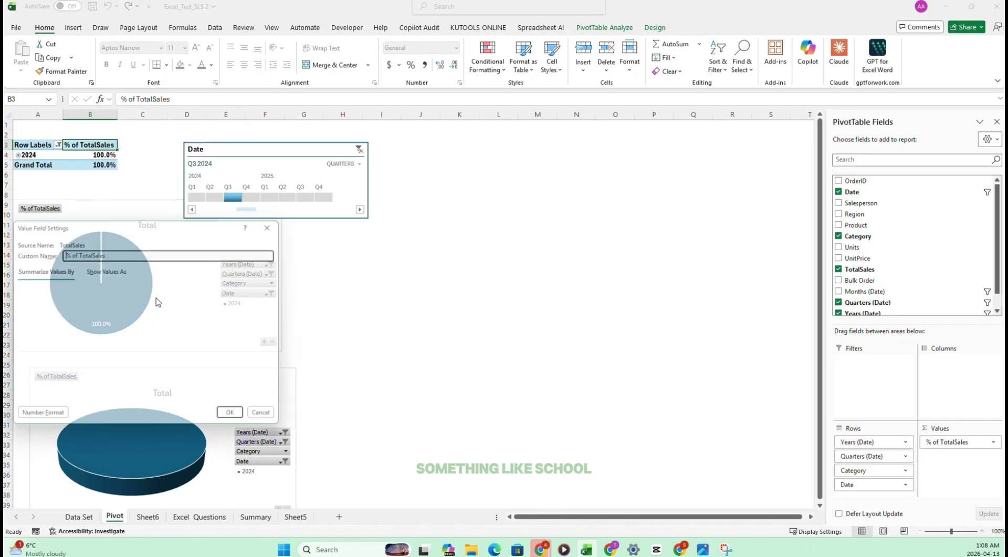
pyautogui.click(108, 268)
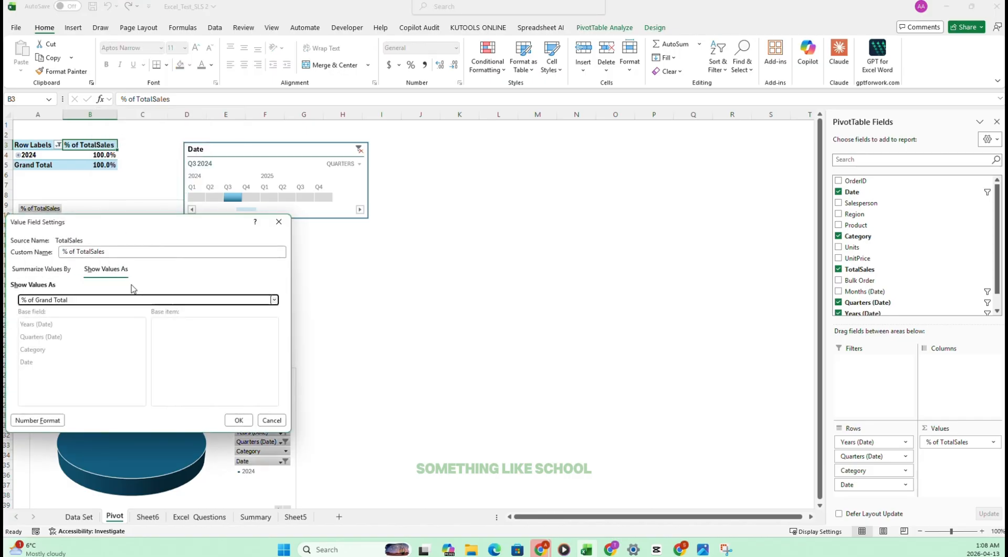
pyautogui.click(141, 300)
pyautogui.click(60, 314)
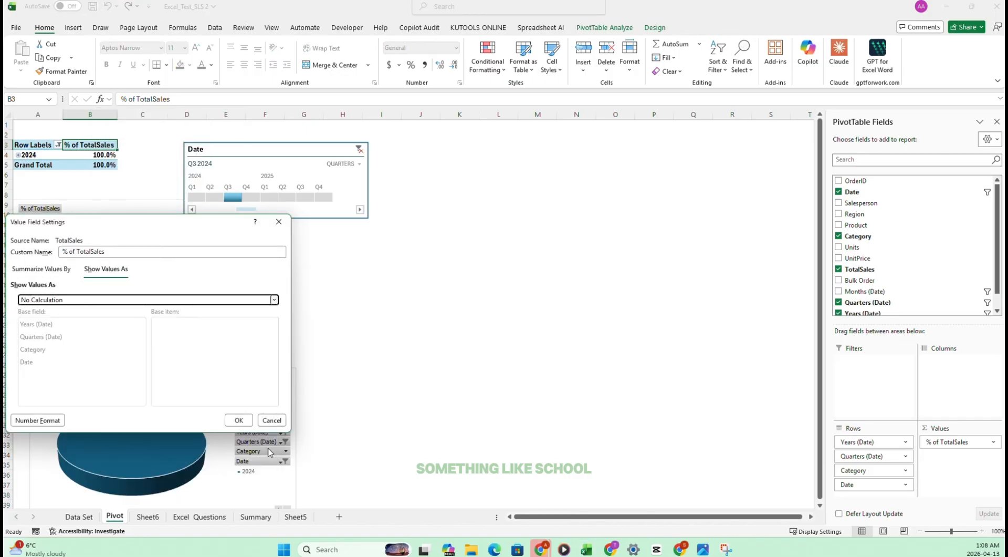
pyautogui.click(242, 420)
# Format the pivot table's 2024 and Grand Total values as currency with one decimal place.
pyautogui.moveTo(98, 154); pyautogui.dragTo(95, 162)
pyautogui.click(455, 48)
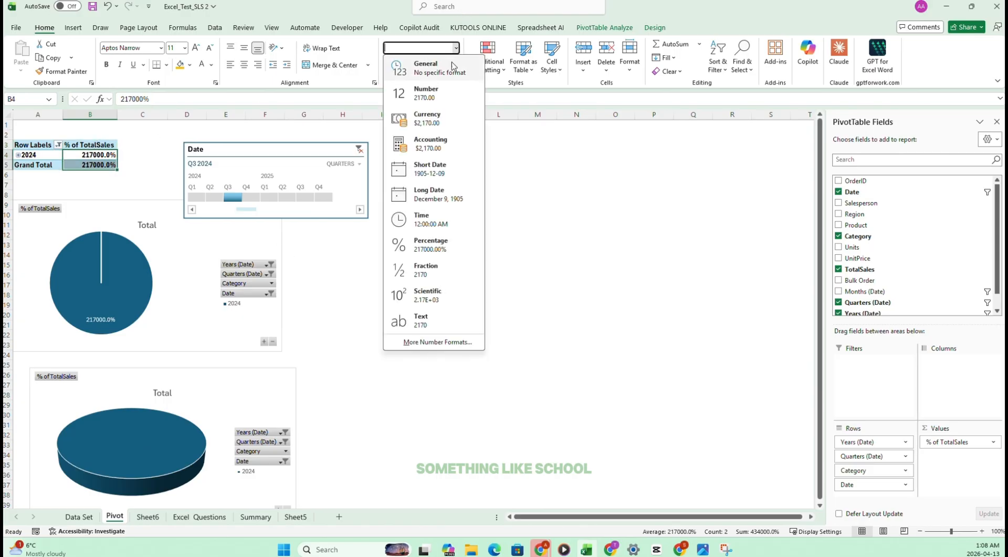
pyautogui.click(423, 116)
pyautogui.click(455, 66)
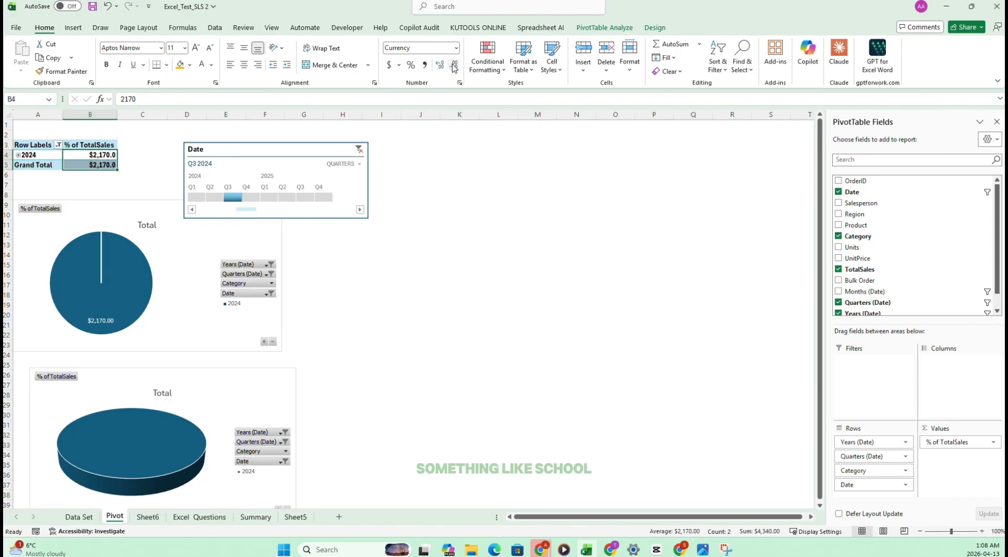
pyautogui.click(381, 374)
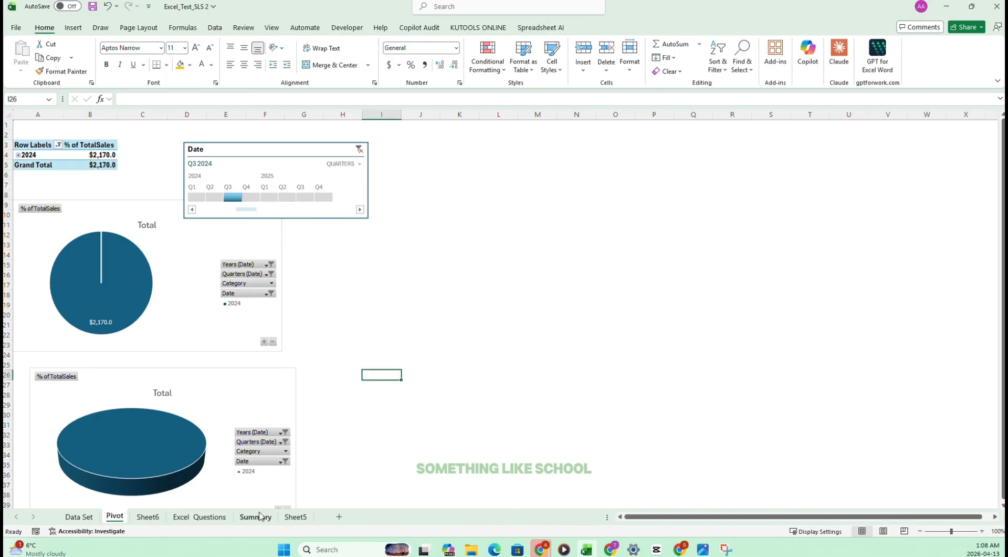
# Tick off task 43 on the Excel Questions sheet and read task 44 about inserting a new worksheet.
pyautogui.click(199, 516)
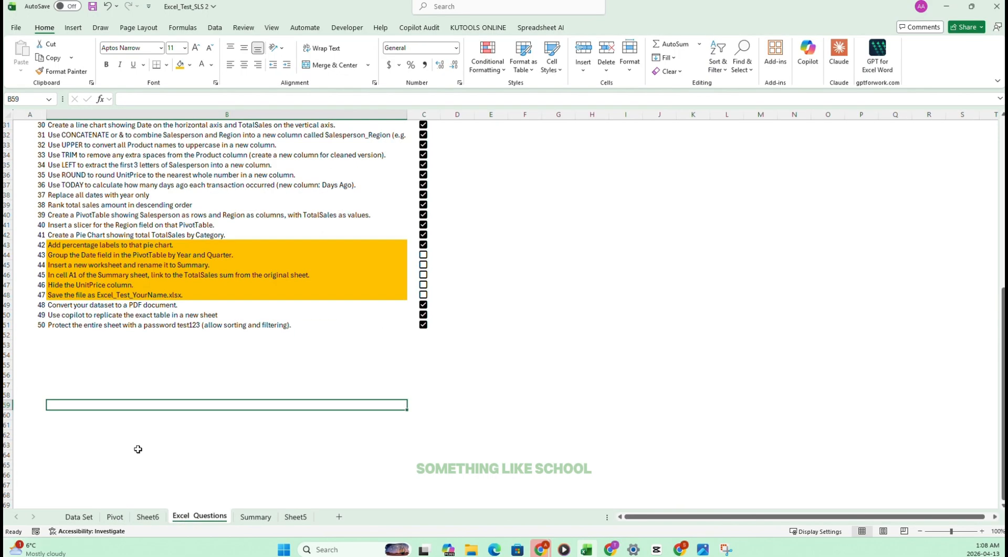
pyautogui.click(423, 257)
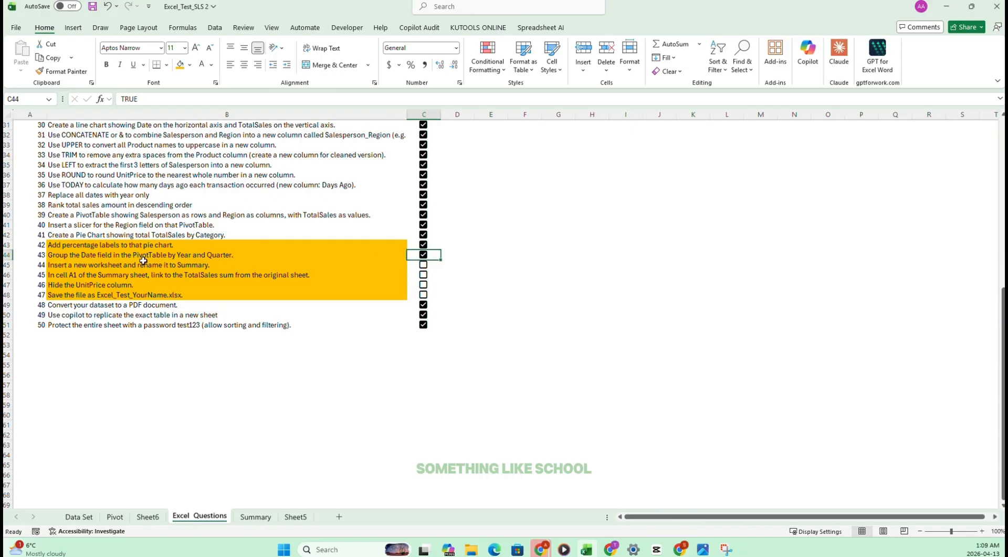
pyautogui.click(61, 265)
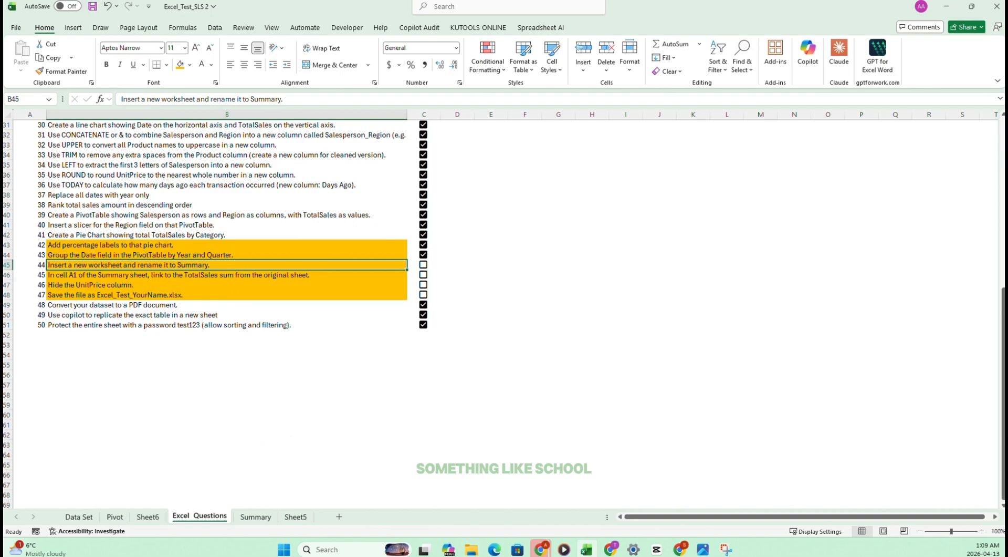
pyautogui.click(204, 452)
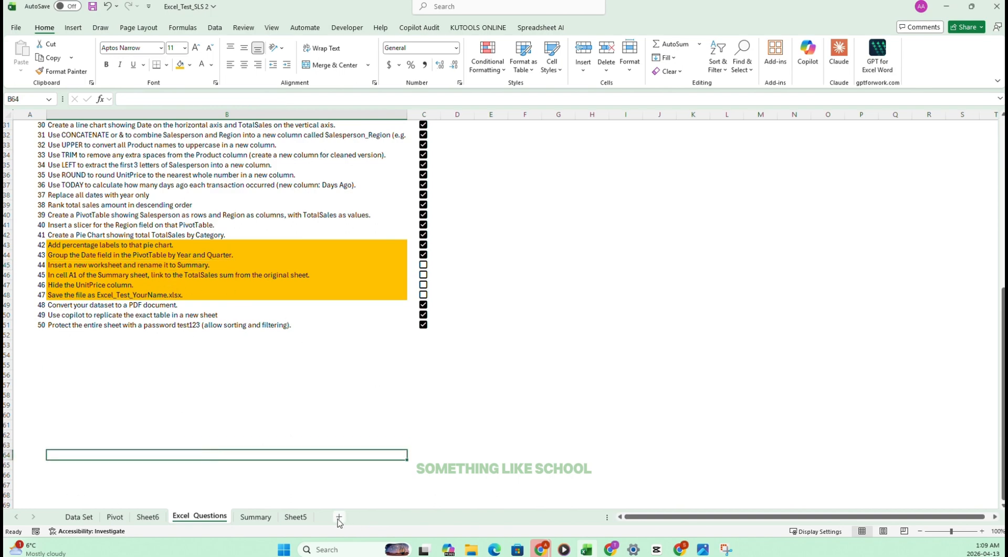
# Insert a new worksheet after Excel Questions and rename it Summary 1.
pyautogui.click(339, 518)
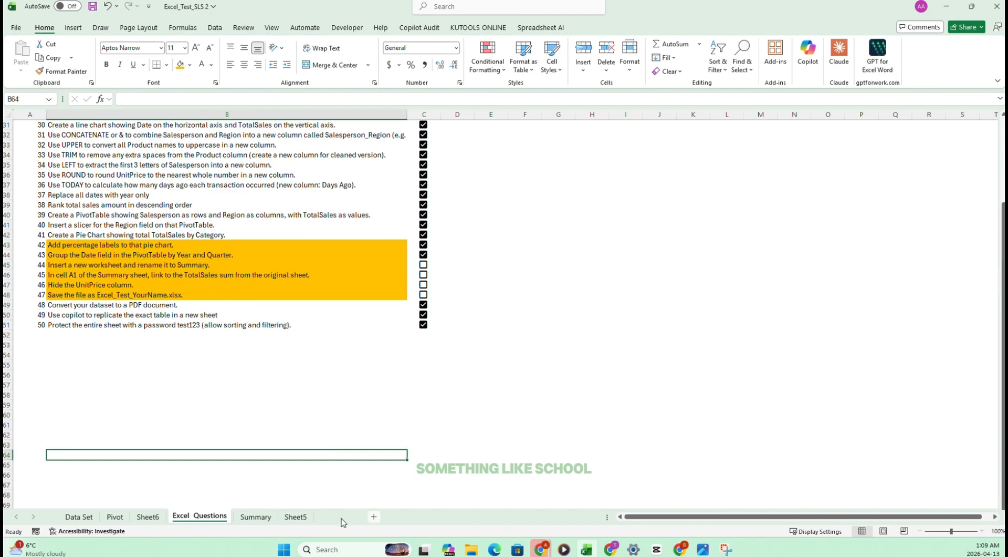
pyautogui.doubleClick(245, 515)
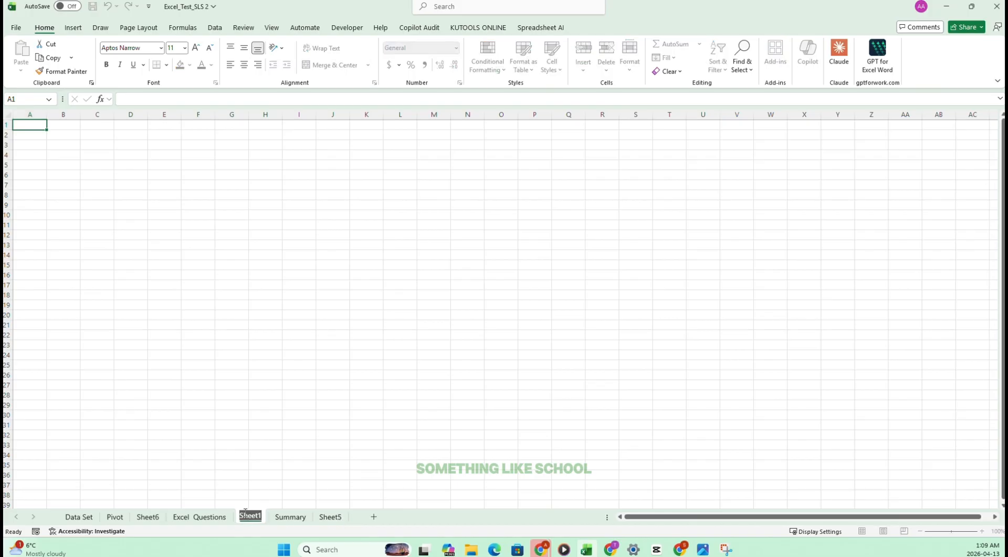
pyautogui.write('s')
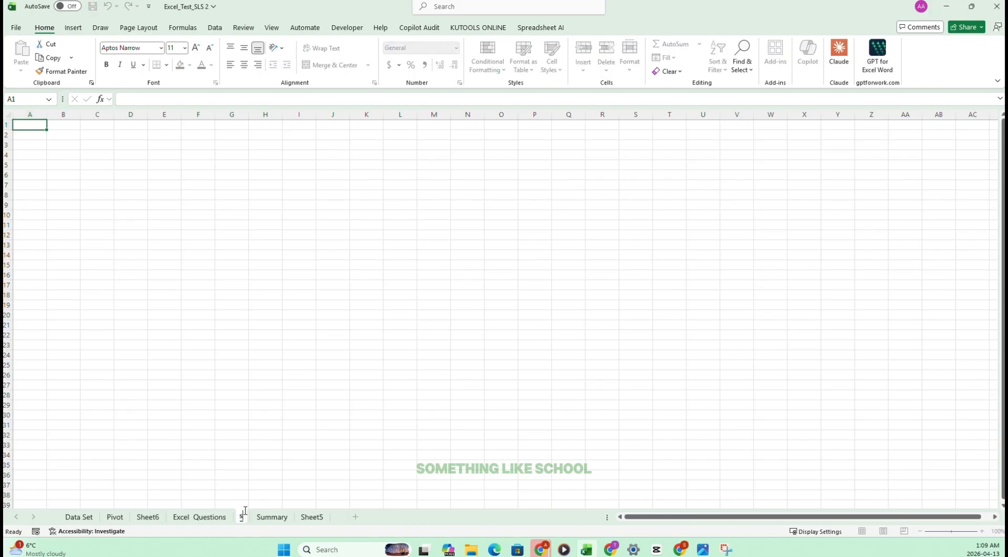
pyautogui.press('BackSpace')
pyautogui.write('Summary 1')
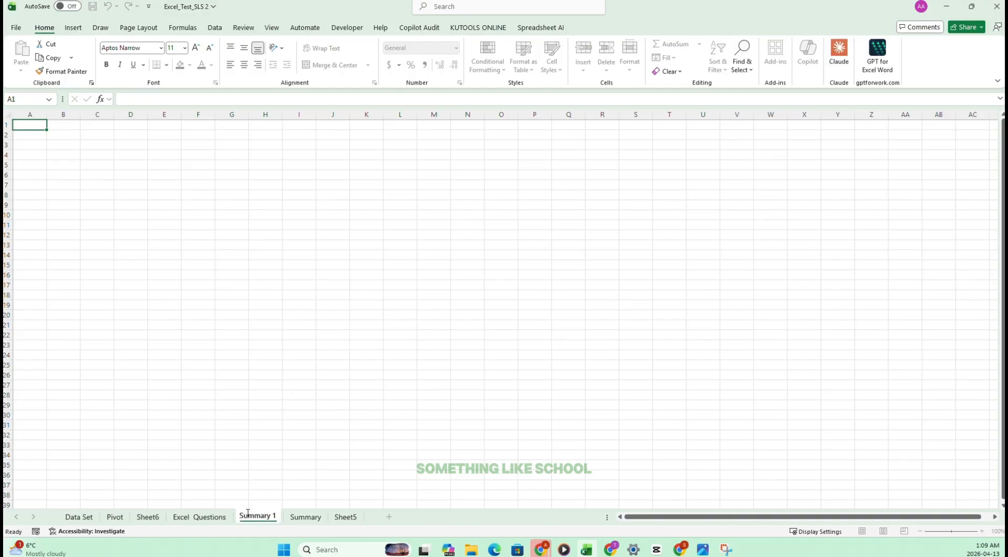
pyautogui.click(271, 483)
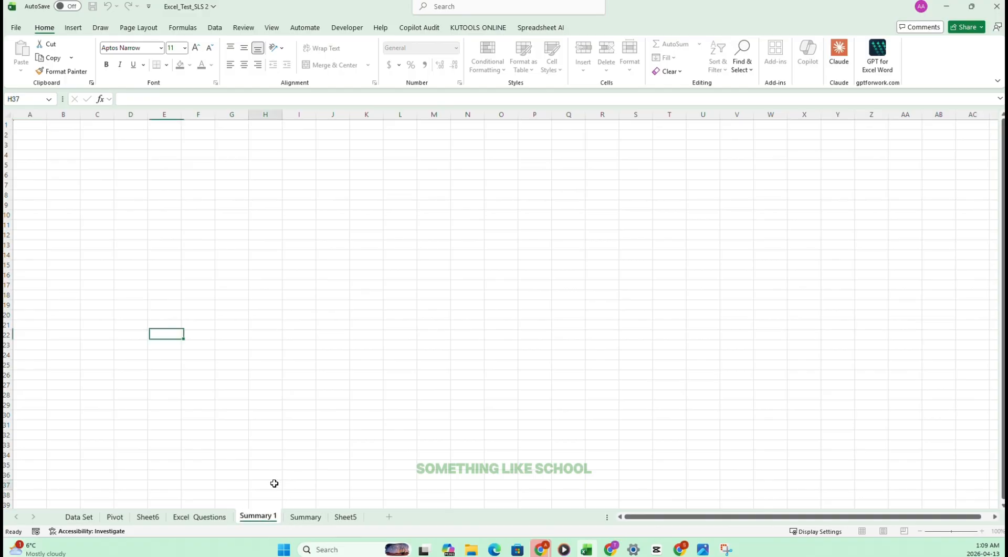
# Reposition the Summary 1 sheet directly after Summary and place a duplicate of it before Sheet5.
pyautogui.moveTo(248, 522); pyautogui.dragTo(84, 518)
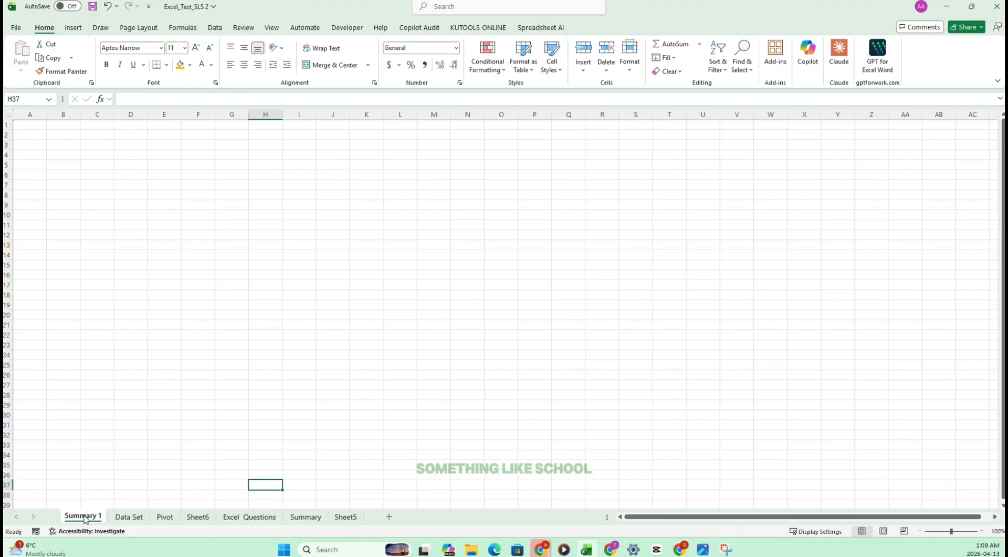
pyautogui.moveTo(290, 508); pyautogui.dragTo(330, 522)
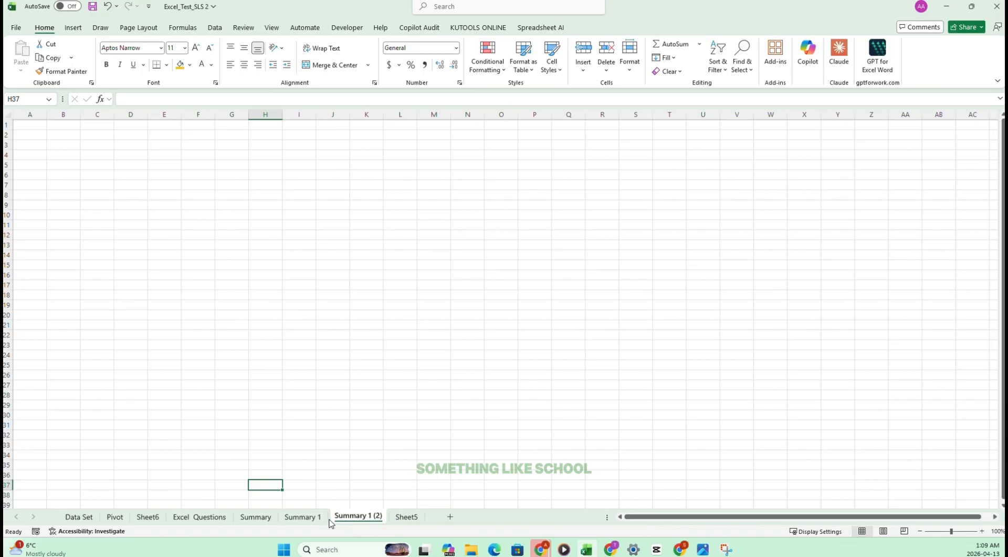
pyautogui.click(402, 520)
# Tick off task 44 on the Excel Questions sheet and read task 45 about linking the TotalSales sum.
pyautogui.click(199, 518)
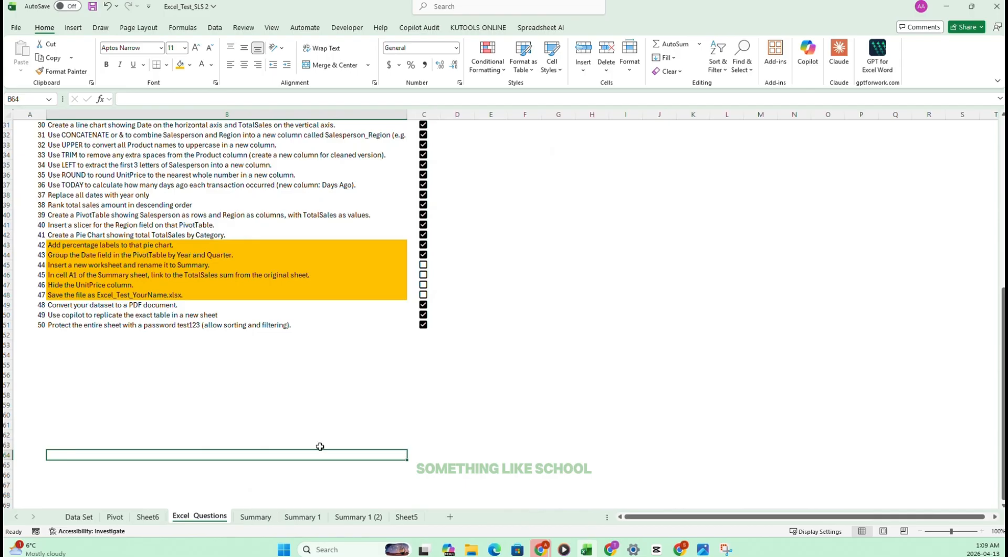
pyautogui.click(423, 265)
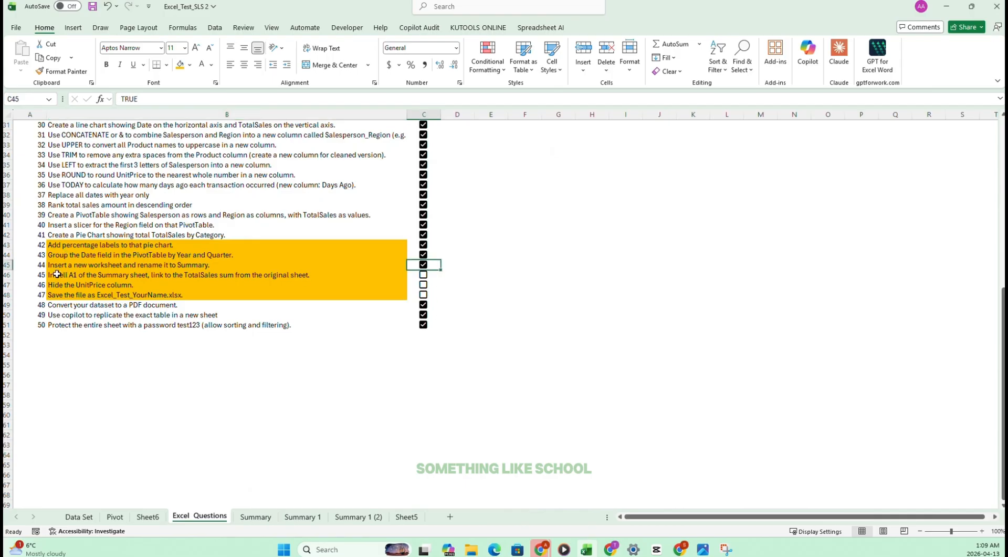
pyautogui.click(71, 276)
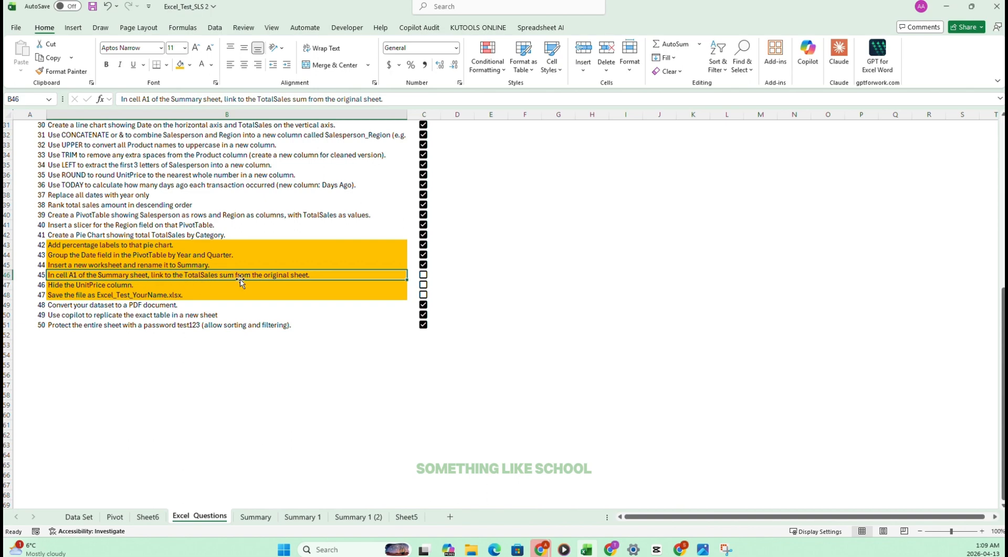
# Move the Summary 1 sheet in front of Data Set, with cell A1 selected, and colour its tab green.
pyautogui.click(303, 517)
pyautogui.click(23, 126)
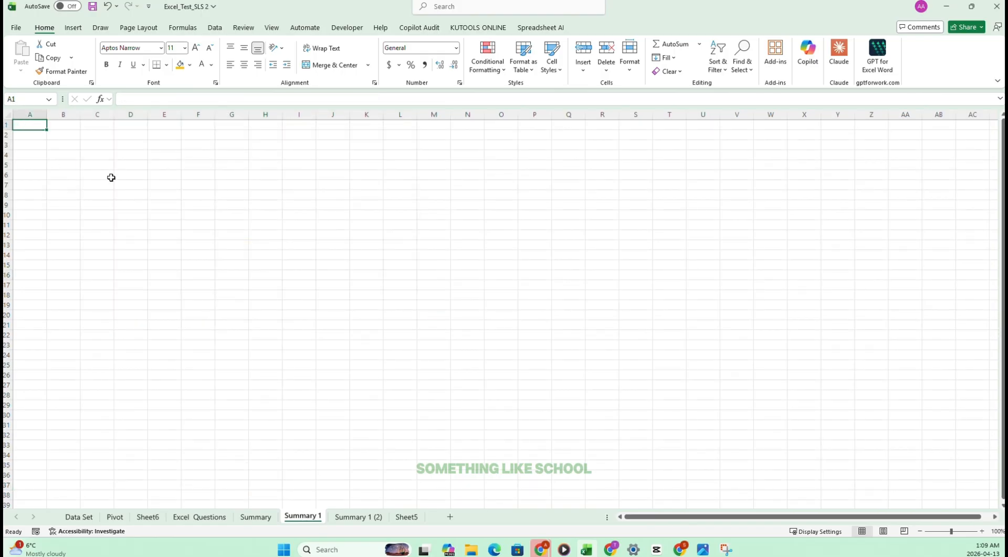
pyautogui.click(84, 517)
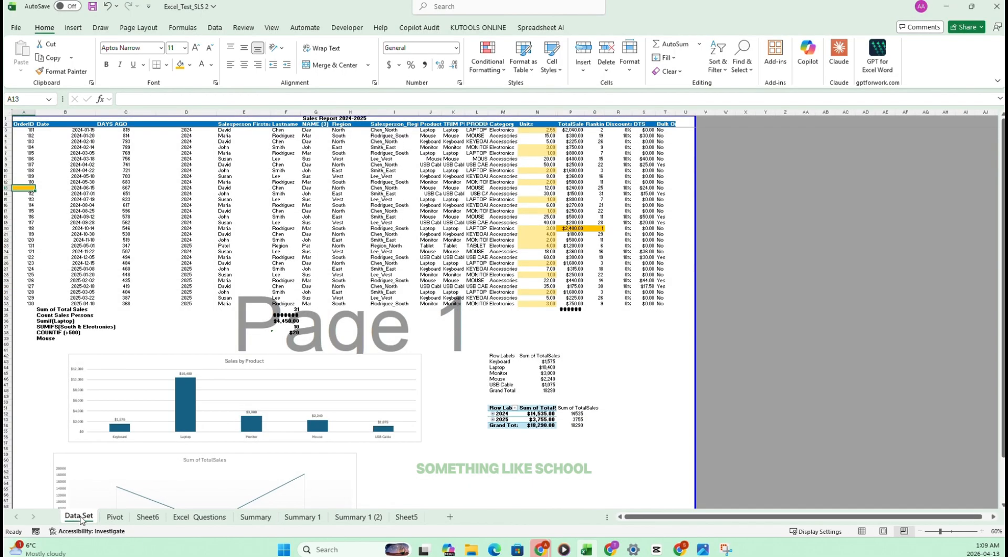
pyautogui.click(313, 518)
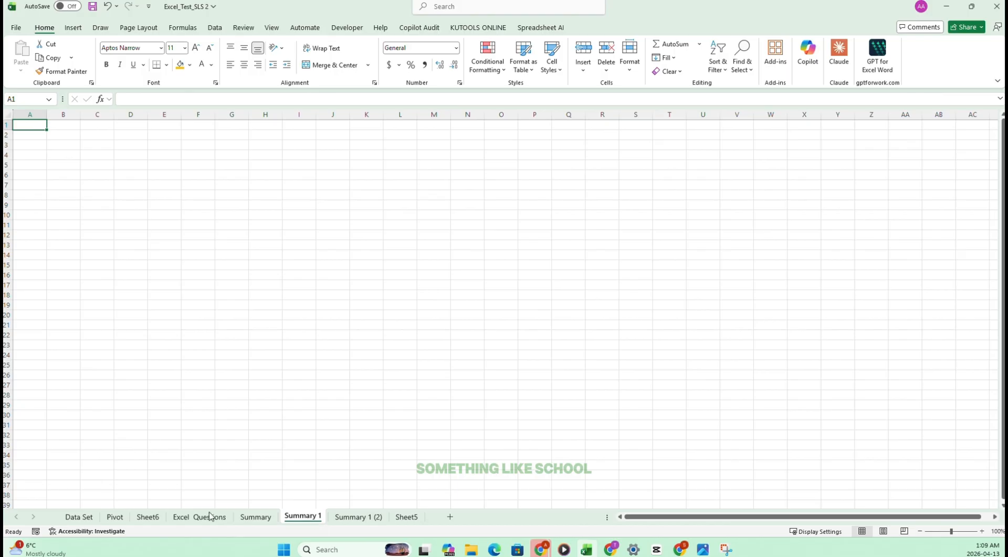
pyautogui.moveTo(209, 515); pyautogui.dragTo(74, 517)
pyautogui.rightClick(79, 516)
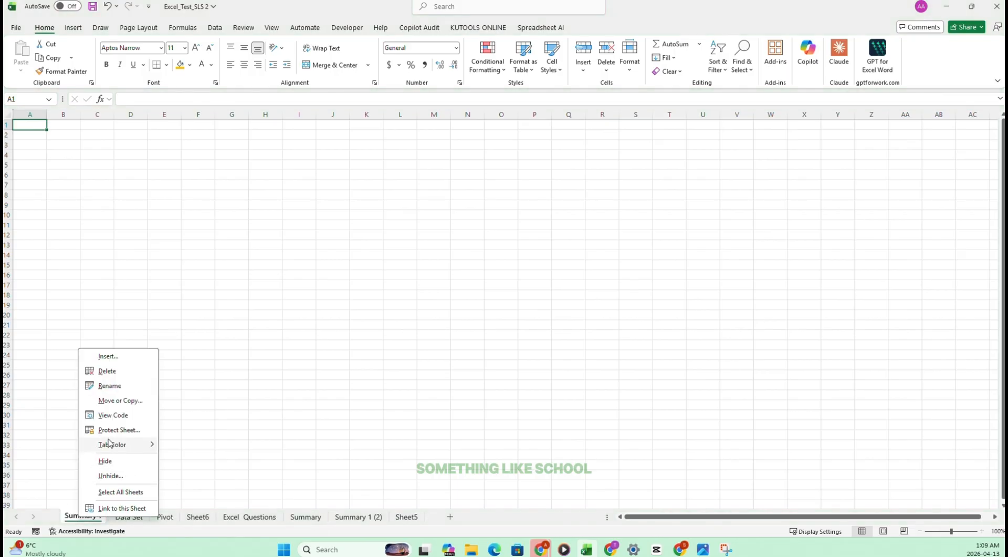
pyautogui.click(220, 453)
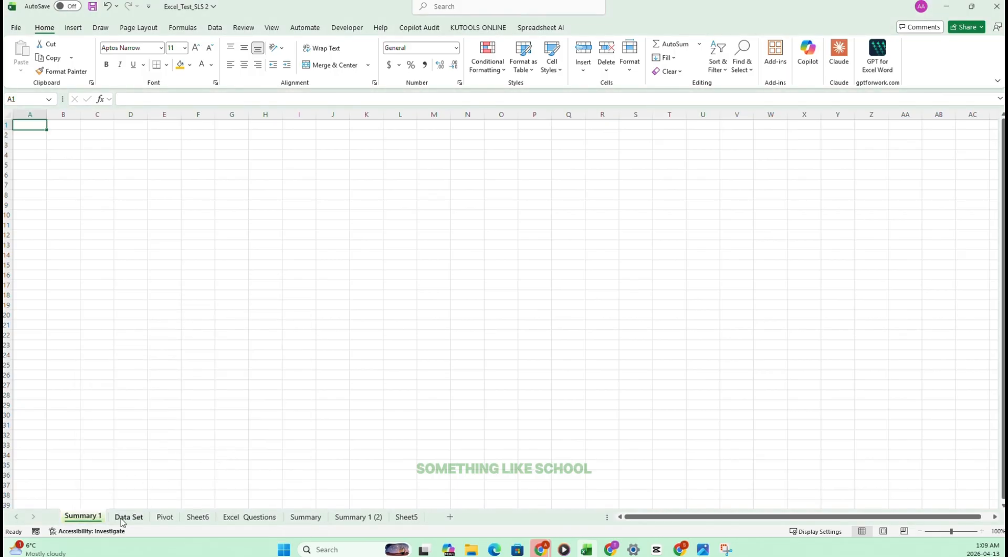
# Link cell A1 of Summary 1 to the TotalSales sum in cell P34 of the Data Set sheet.
pyautogui.write('=')
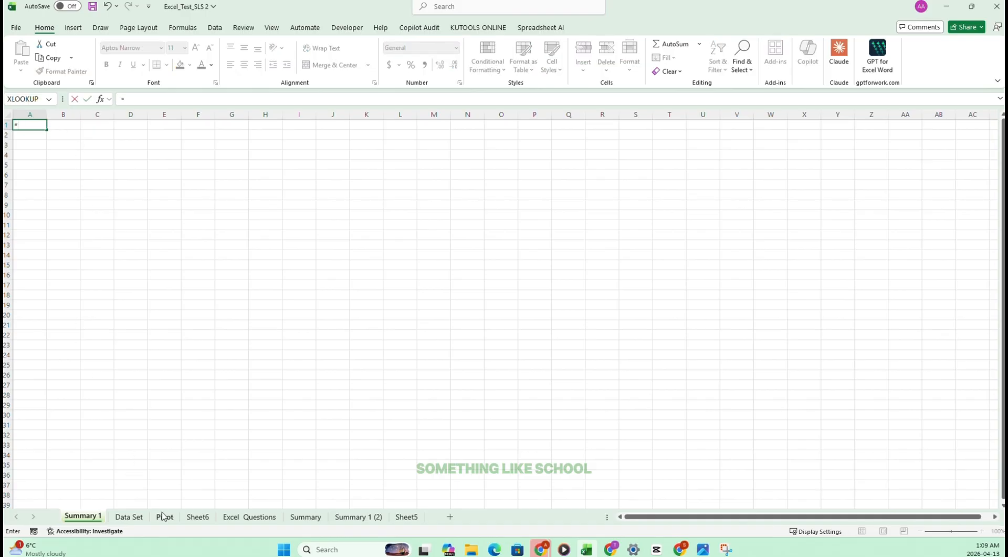
pyautogui.click(131, 517)
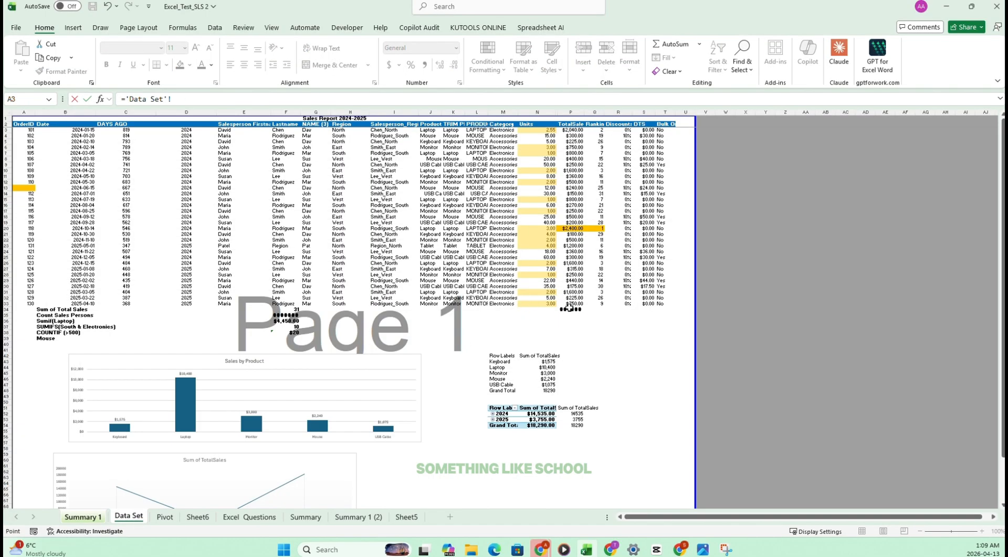
pyautogui.click(570, 309)
pyautogui.press('Return')
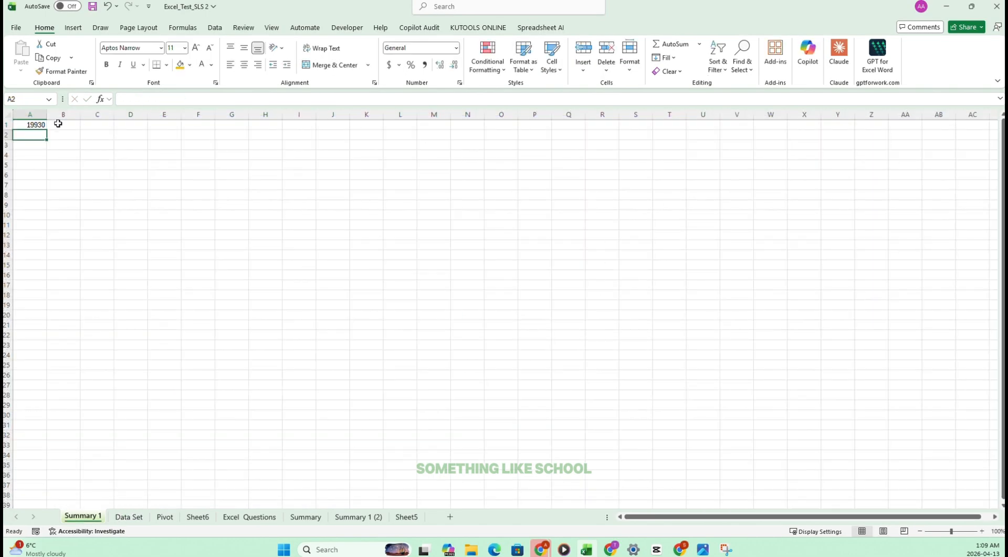
# Format the linked total in cell A1 of Summary 1 as currency and reduce its decimal places.
pyautogui.click(33, 125)
pyautogui.click(457, 48)
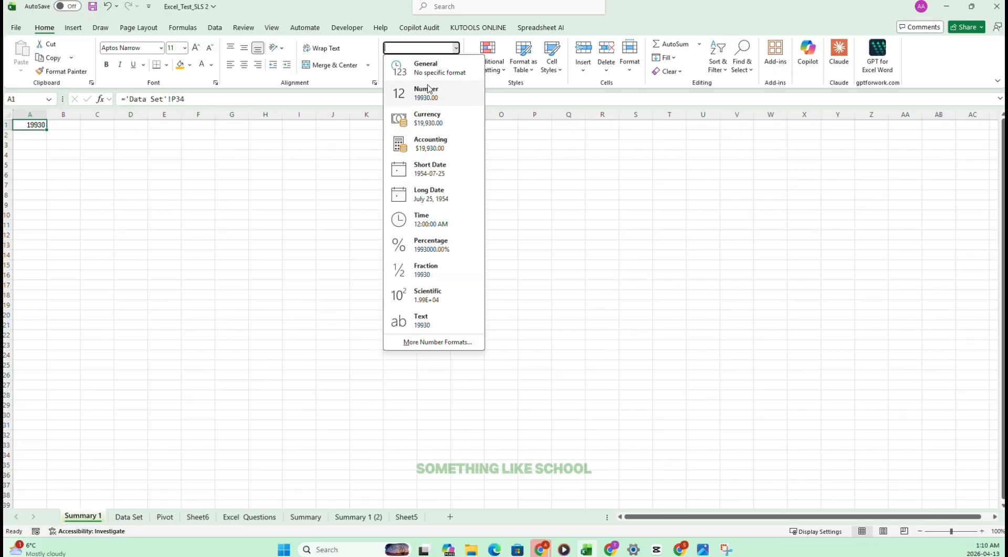
pyautogui.click(420, 118)
pyautogui.click(454, 67)
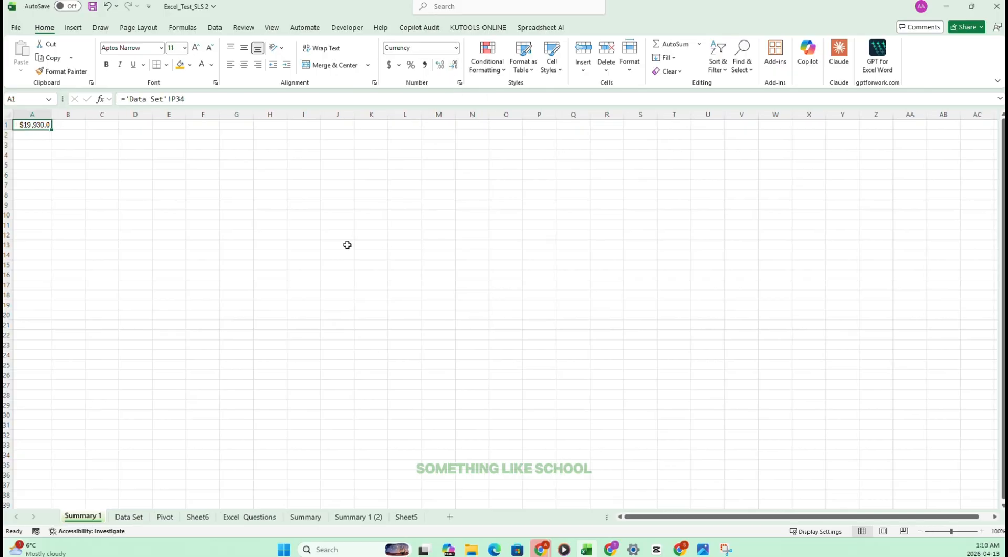
pyautogui.click(454, 67)
# Tick off task 45 on the Excel Questions sheet, read task 46 about hiding UnitPrice, and go to the Data Set sheet.
pyautogui.click(265, 517)
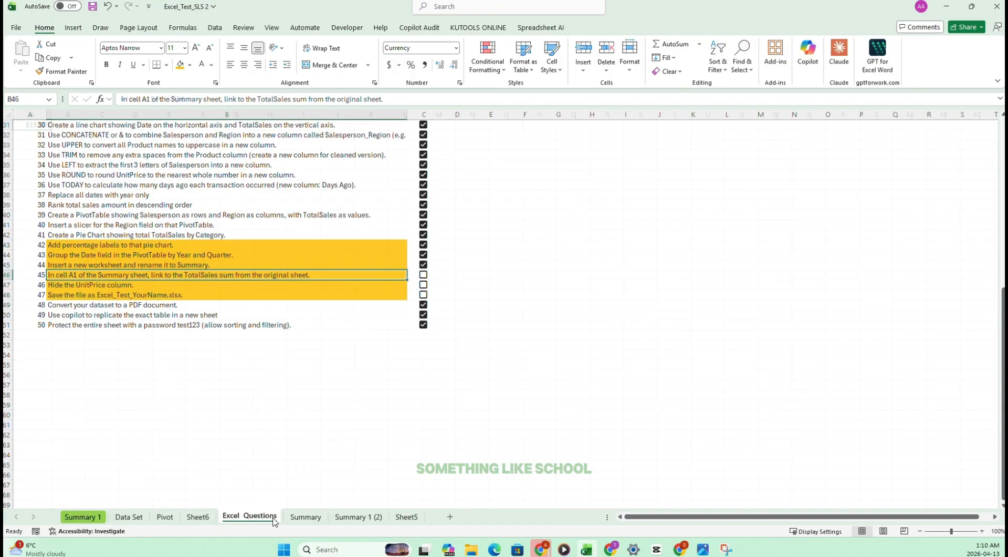
pyautogui.click(424, 274)
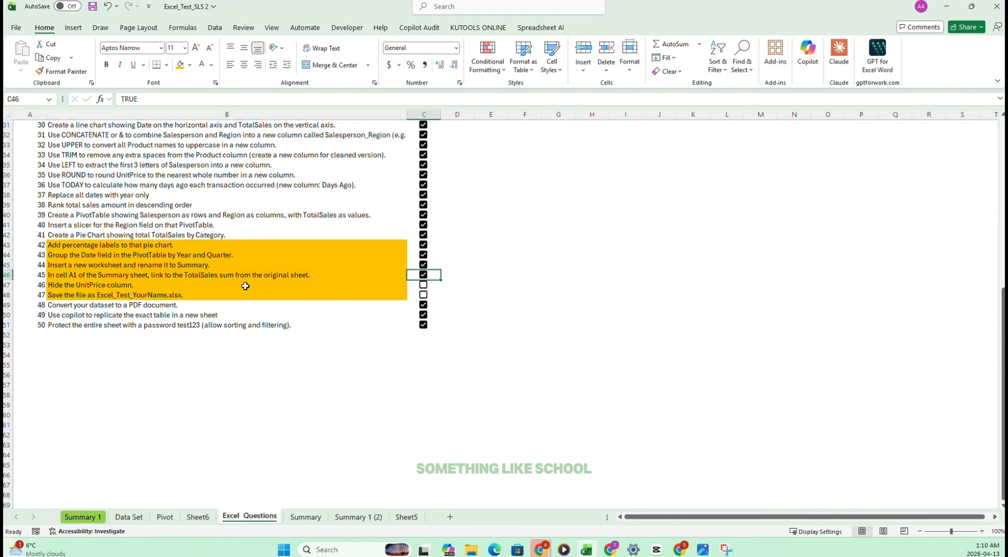
pyautogui.click(78, 284)
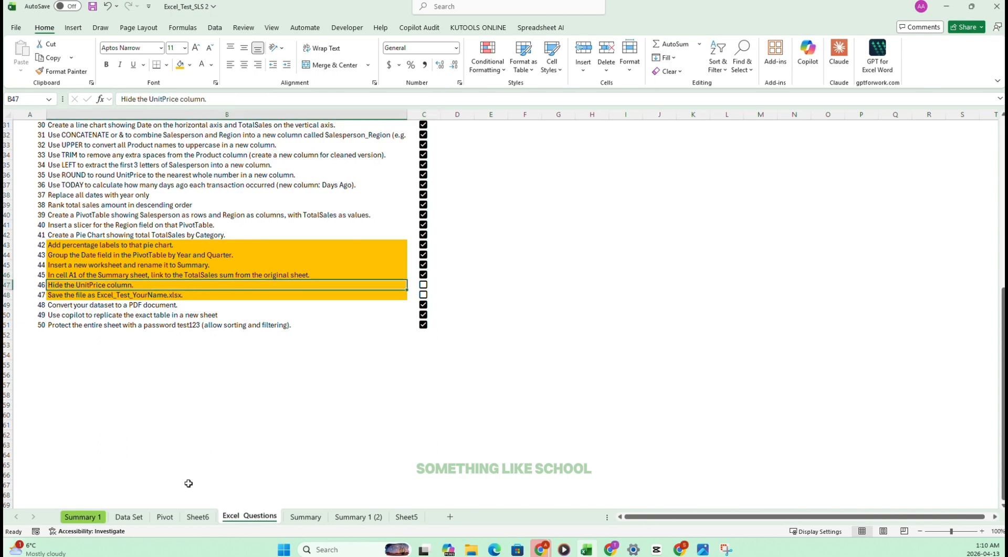
pyautogui.click(129, 516)
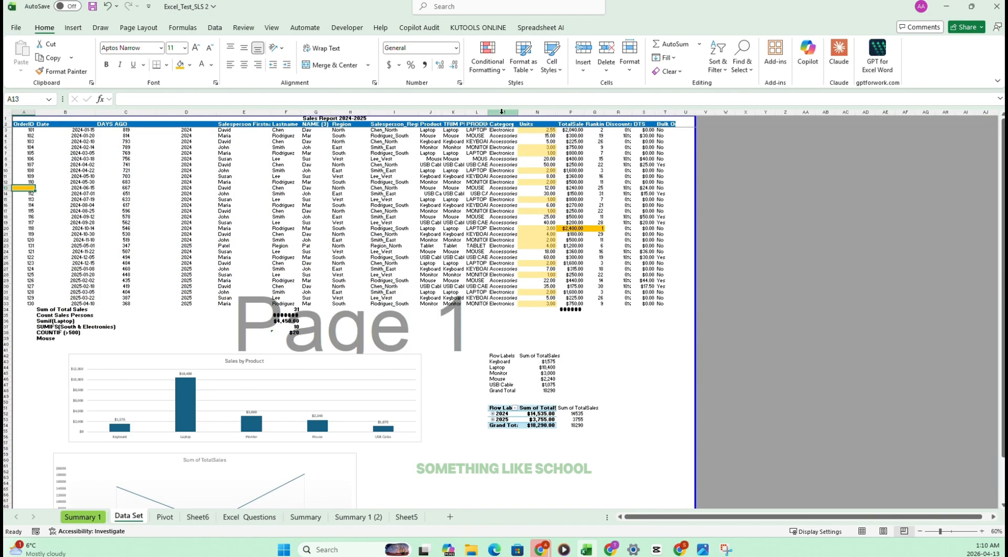
# Unhide the UnitPrice column between Units and TotalSales on the Data Set sheet, and hide column O again.
pyautogui.moveTo(537, 112); pyautogui.dragTo(563, 110)
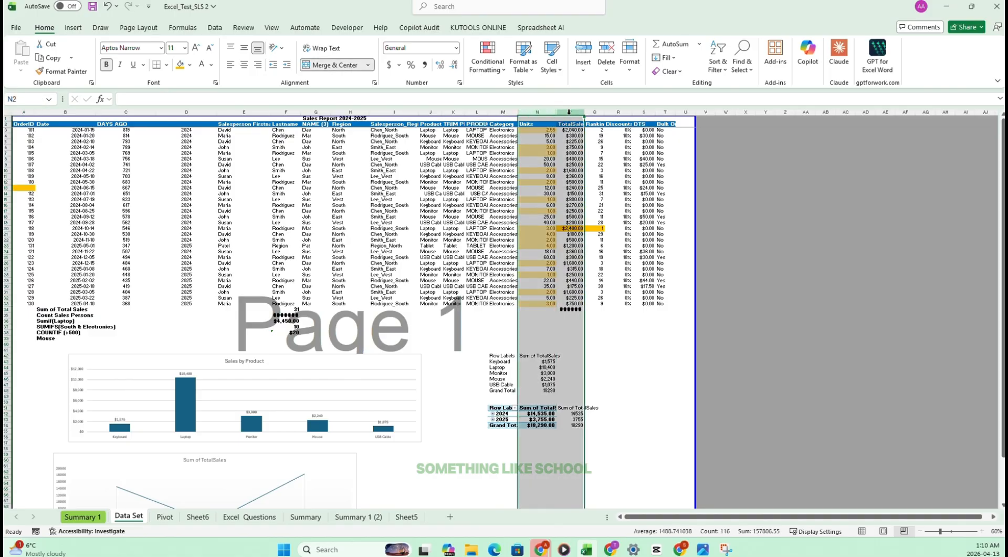
pyautogui.rightClick(571, 111)
pyautogui.click(599, 306)
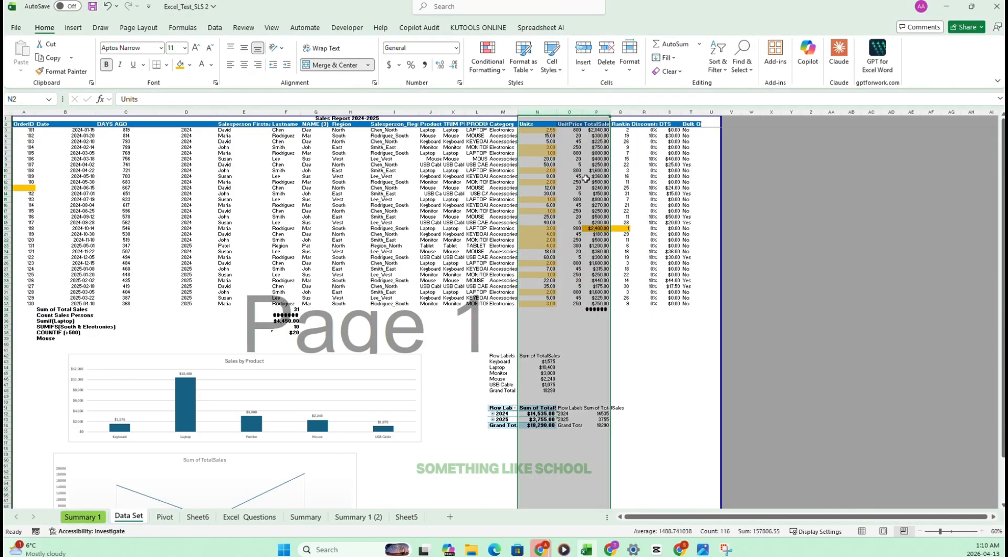
pyautogui.click(585, 179)
pyautogui.click(568, 111)
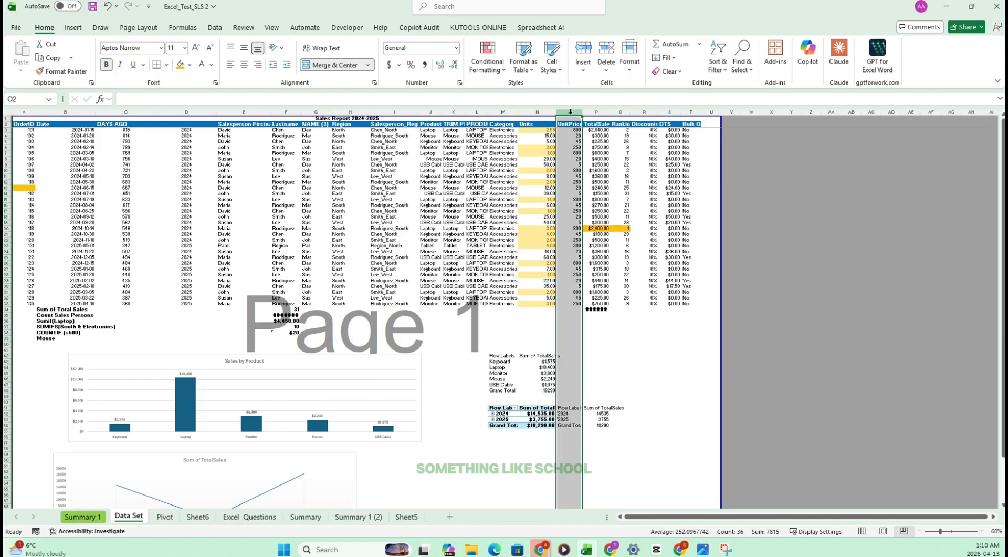
pyautogui.rightClick(570, 112)
pyautogui.click(603, 295)
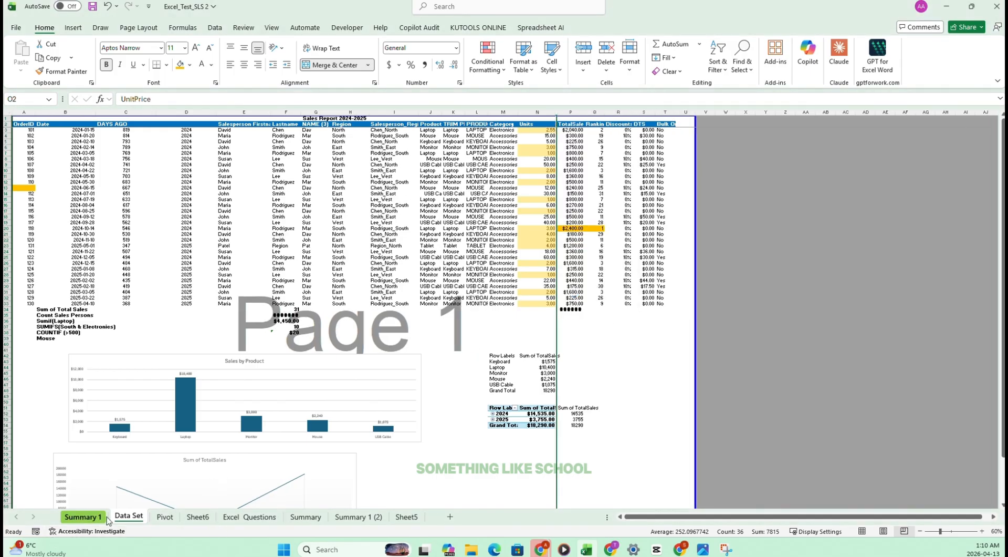
# Tick off task 46 on the Excel Questions sheet and copy the suggested file name from the text of task 47.
pyautogui.click(248, 517)
pyautogui.click(419, 284)
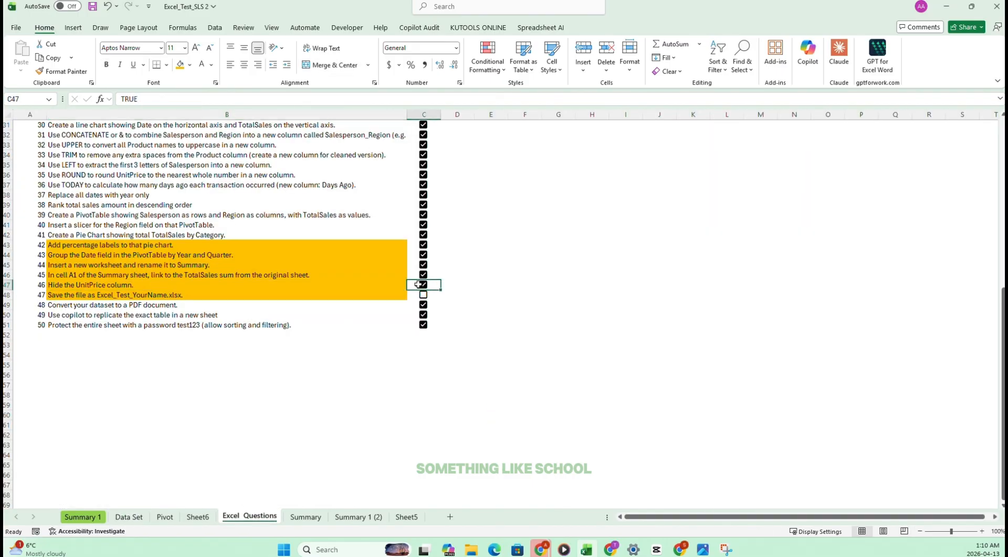
pyautogui.click(72, 297)
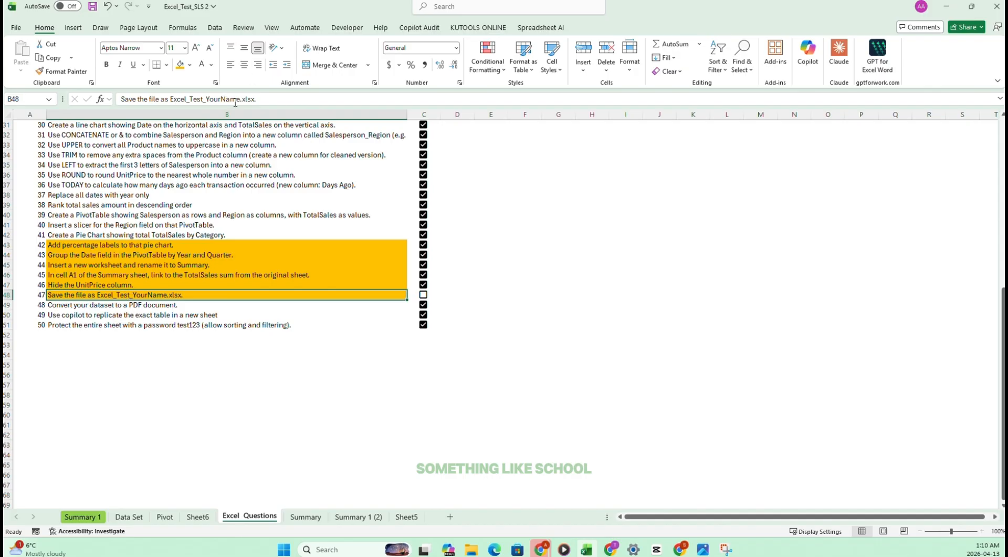
pyautogui.moveTo(241, 98); pyautogui.dragTo(180, 97)
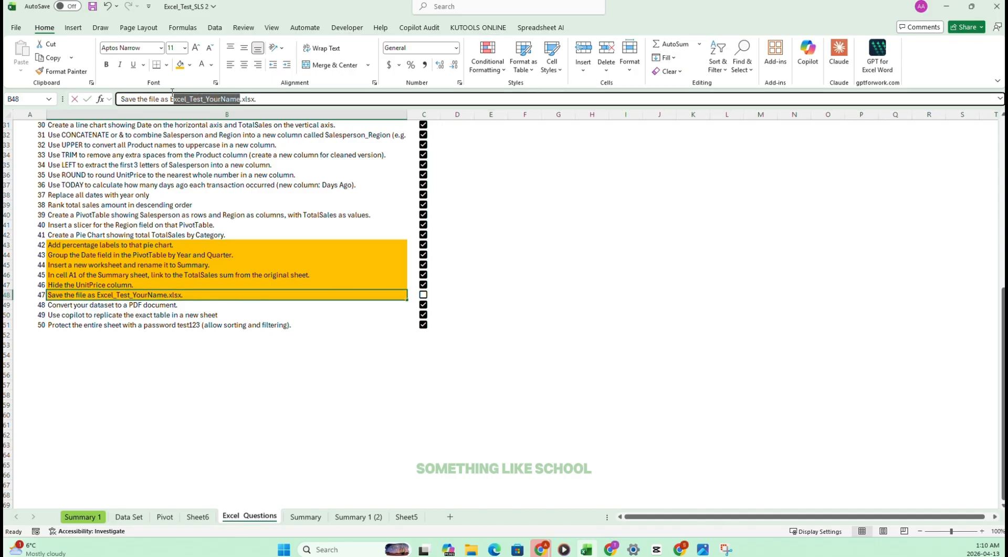
pyautogui.hotkey('ctrl', 'c')
pyautogui.click(270, 343)
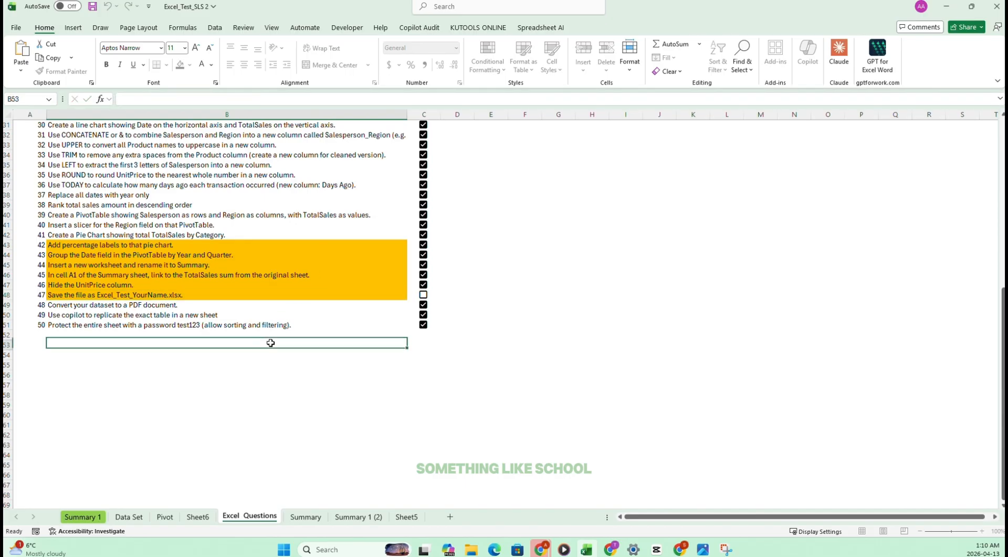
# Save a copy of the workbook to the Desktop as Excel_Test_SLS and tick off task 47.
pyautogui.click(16, 27)
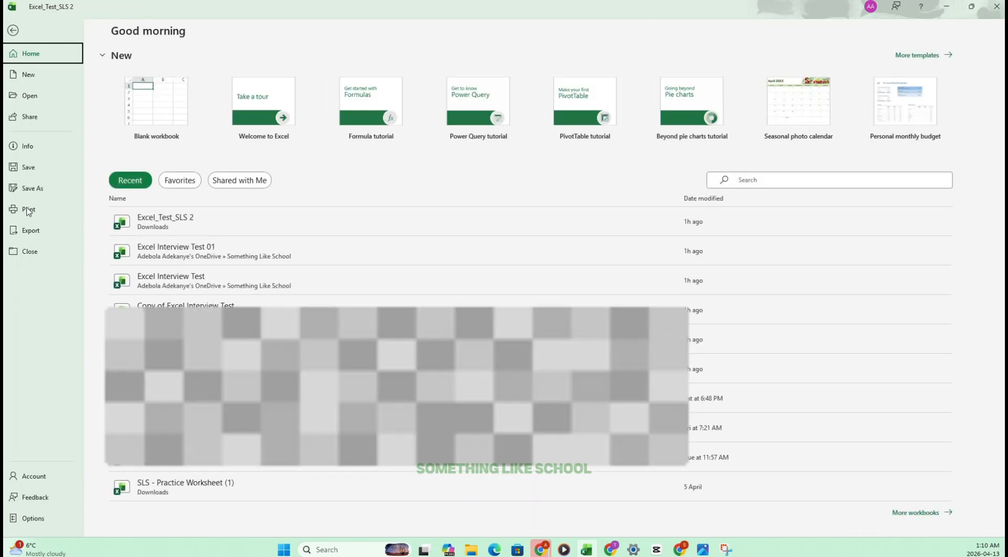
pyautogui.click(42, 188)
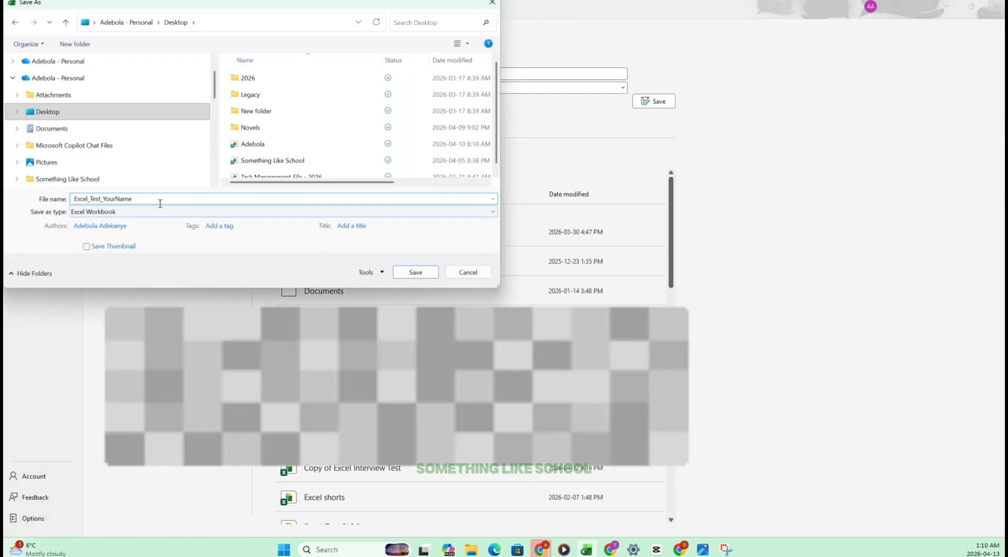
pyautogui.moveTo(147, 198); pyautogui.dragTo(103, 199)
pyautogui.write('S')
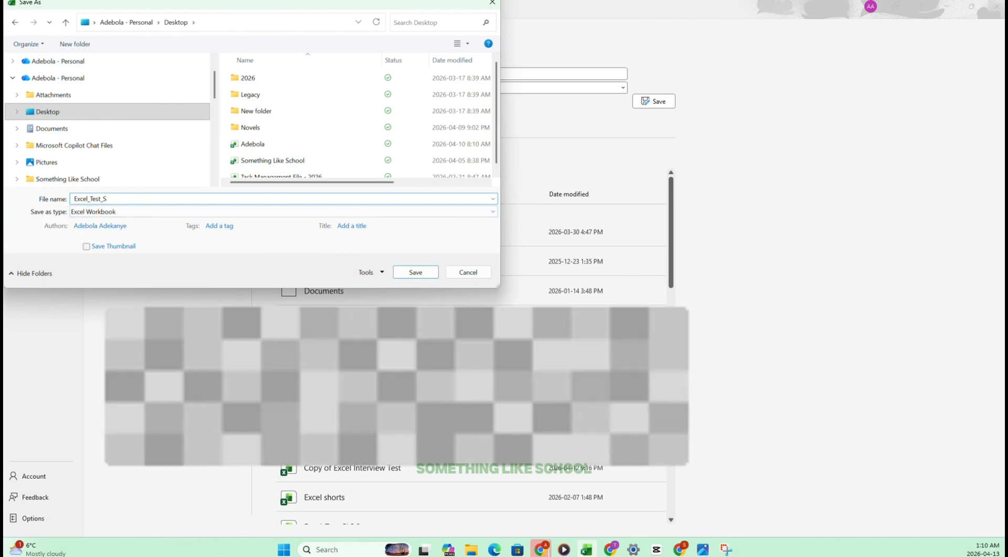
pyautogui.write('LS')
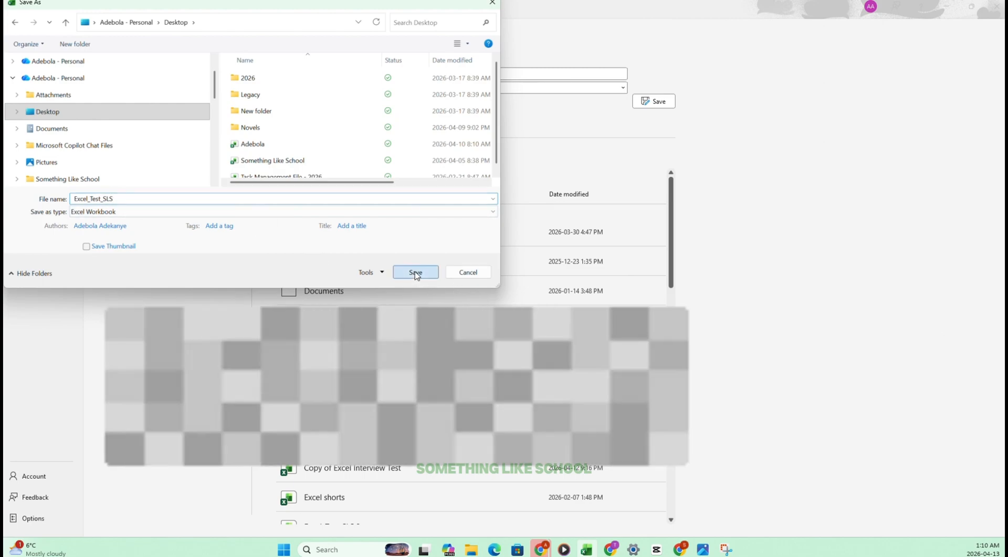
pyautogui.click(415, 272)
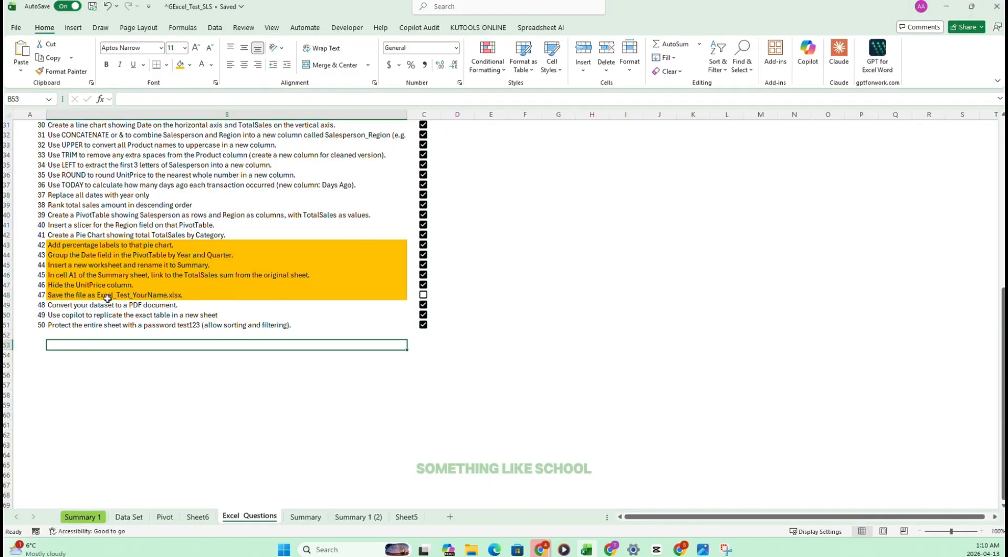
pyautogui.click(424, 295)
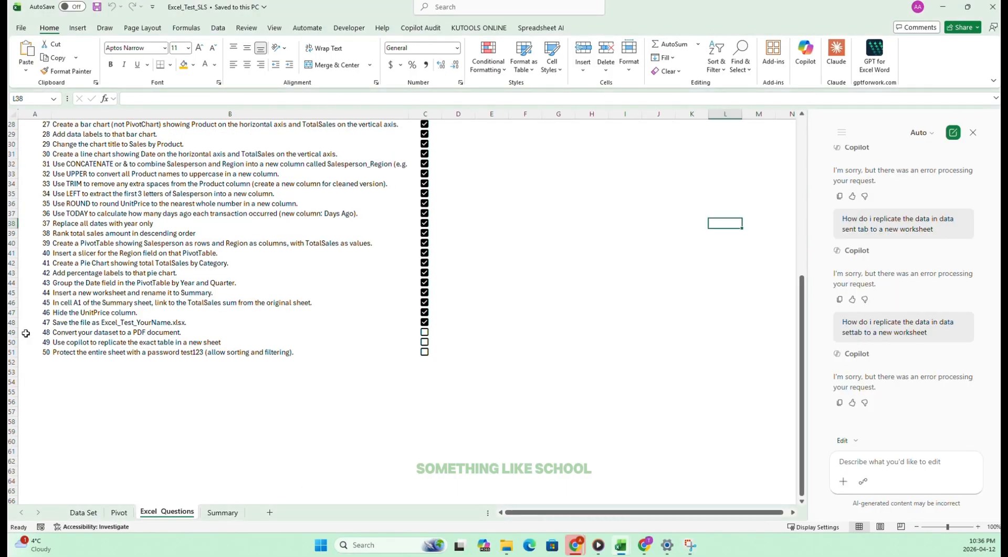
# Read task 49 about replicating the table with Copilot and review the earlier requests in the Copilot chat.
pyautogui.click(74, 344)
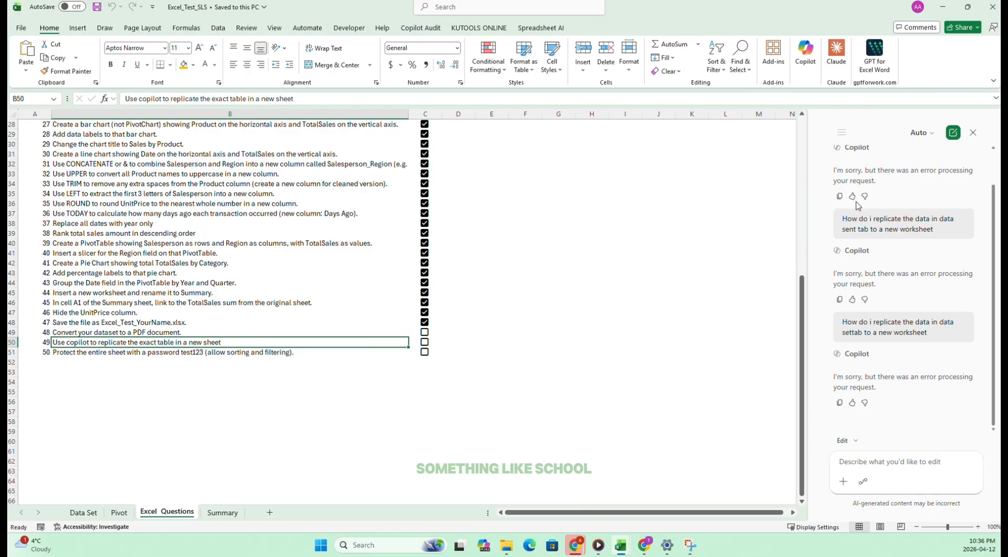
pyautogui.scroll(1, 886, 347)
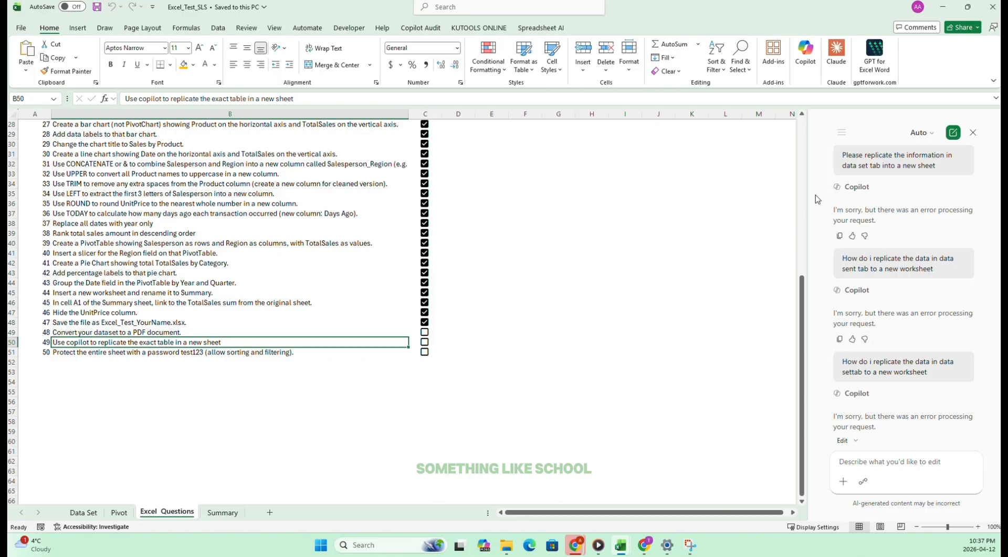
pyautogui.scroll(-1, 903, 325)
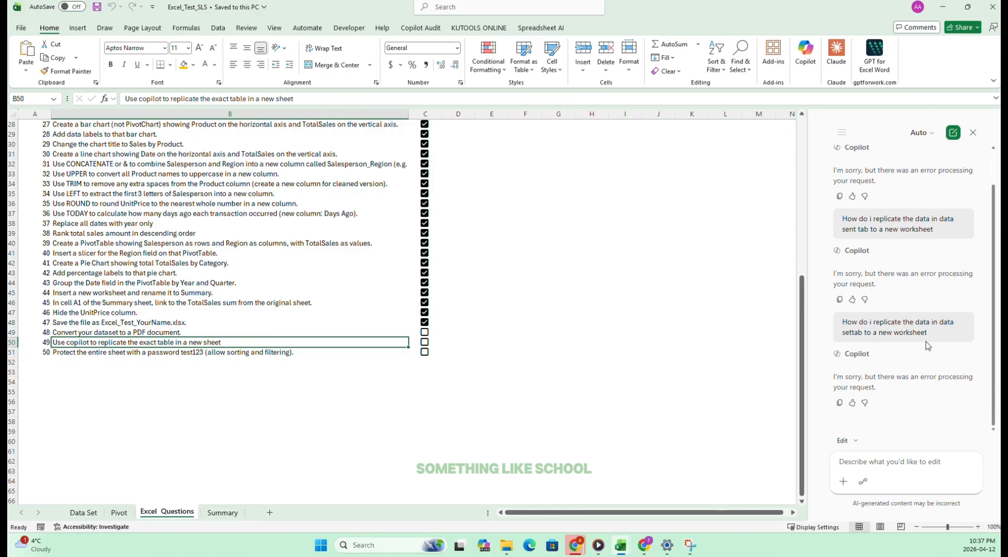
pyautogui.scroll(1, 932, 372)
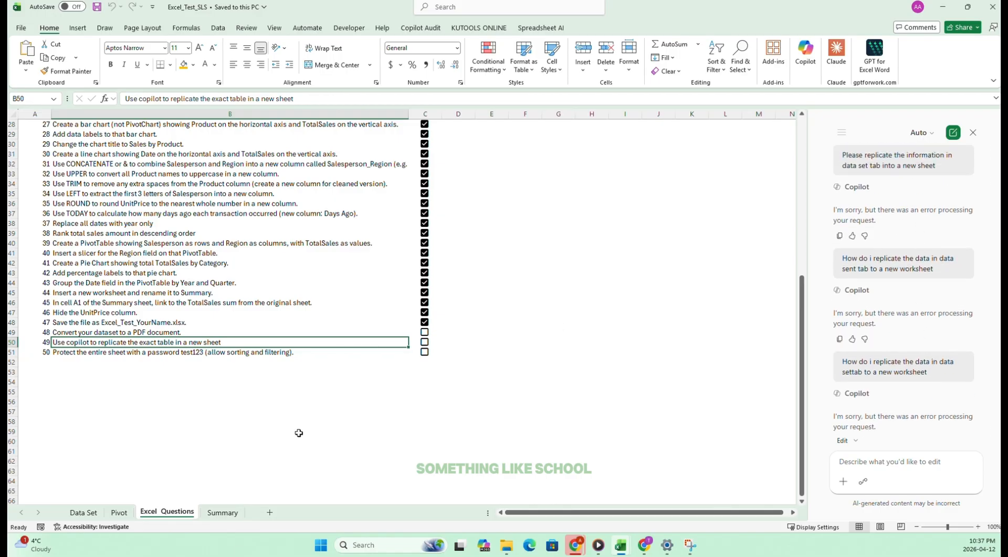
# Add a new worksheet and replicate the Data Set table in it from cell A1 with the reference ='Data Set'!A1:S39.
pyautogui.click(223, 512)
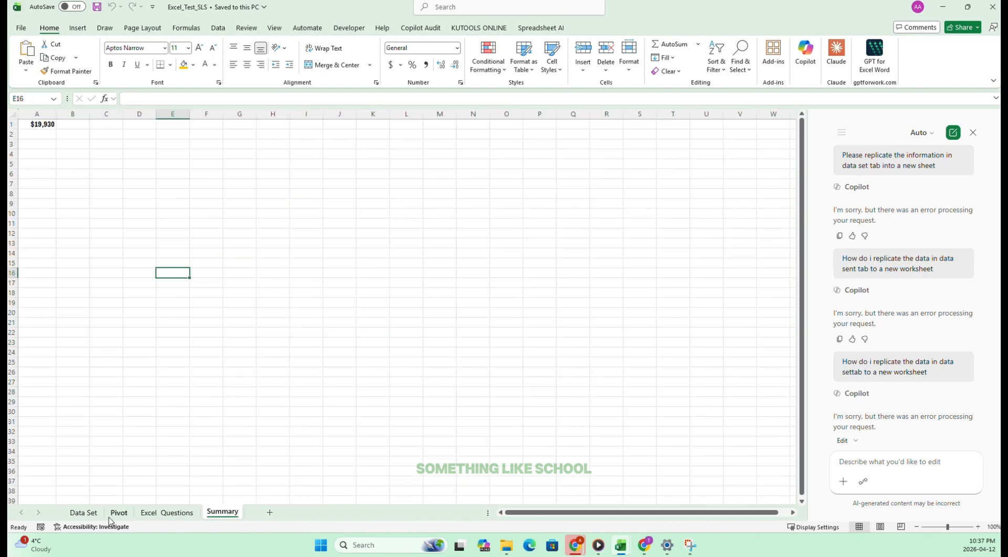
pyautogui.click(83, 512)
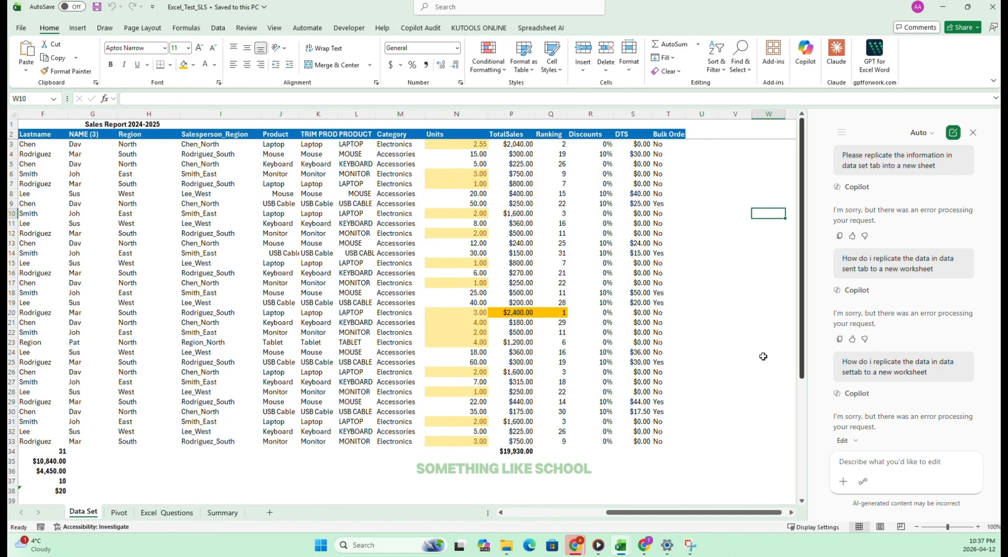
pyautogui.scroll(-1, 493, 433)
pyautogui.click(223, 512)
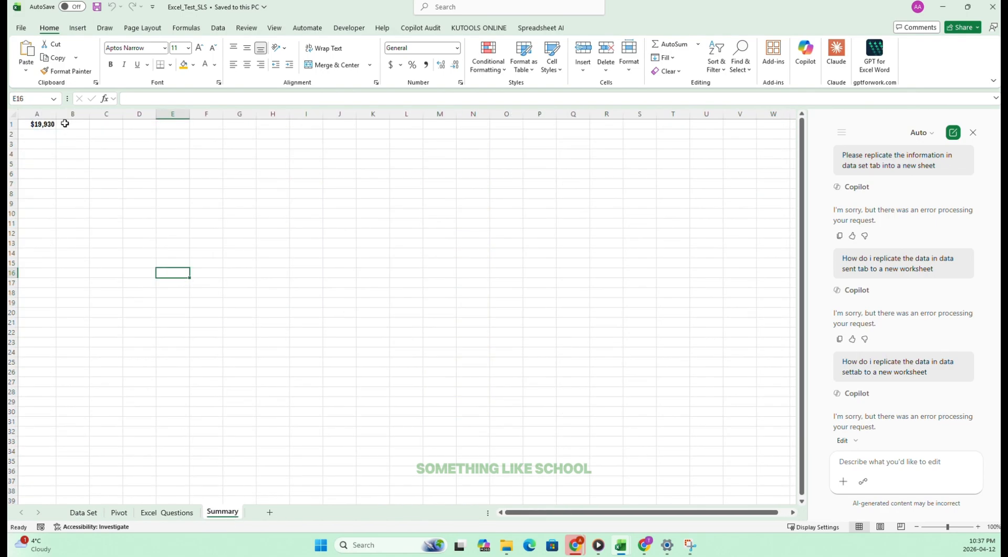
pyautogui.click(270, 512)
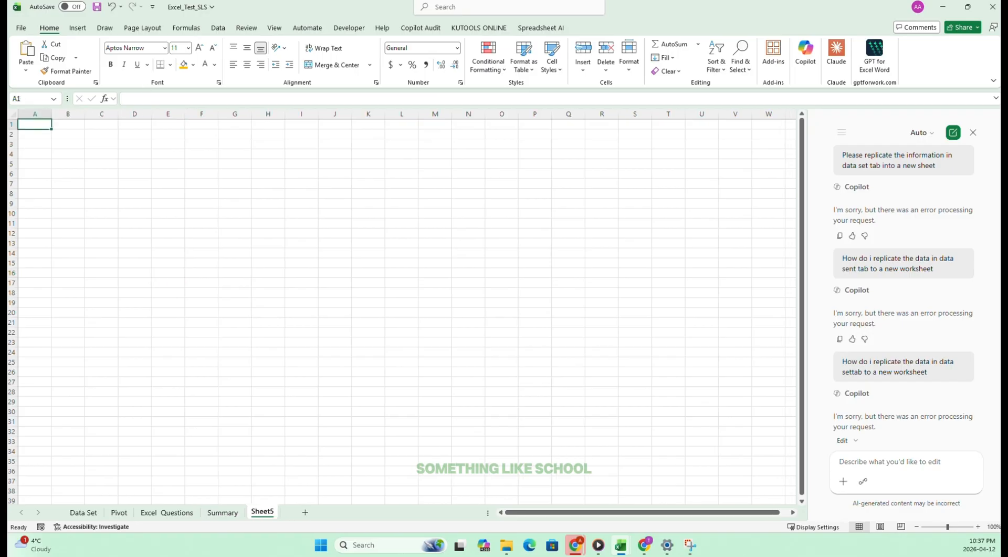
pyautogui.write('=')
pyautogui.click(83, 512)
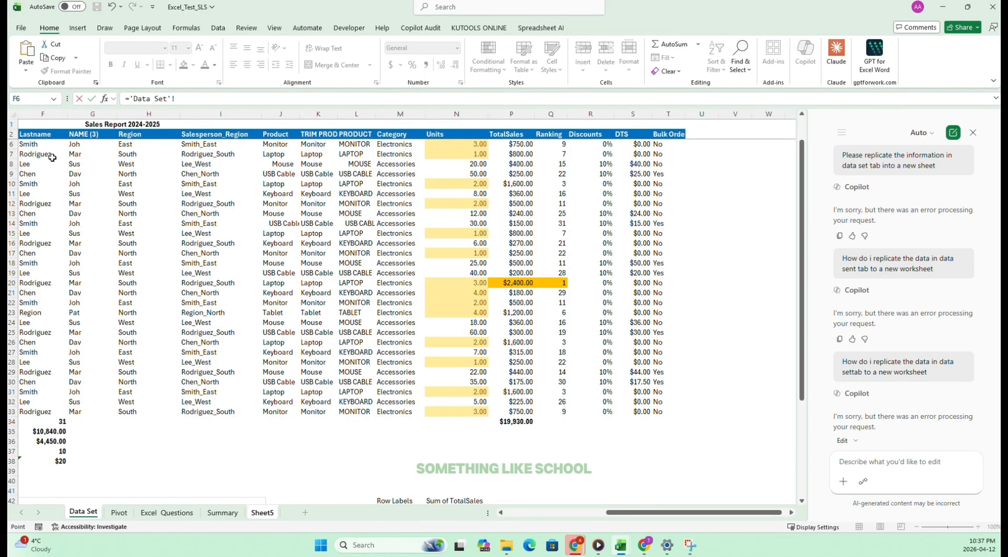
pyautogui.moveTo(30, 126); pyautogui.dragTo(645, 498)
pyautogui.press('Return')
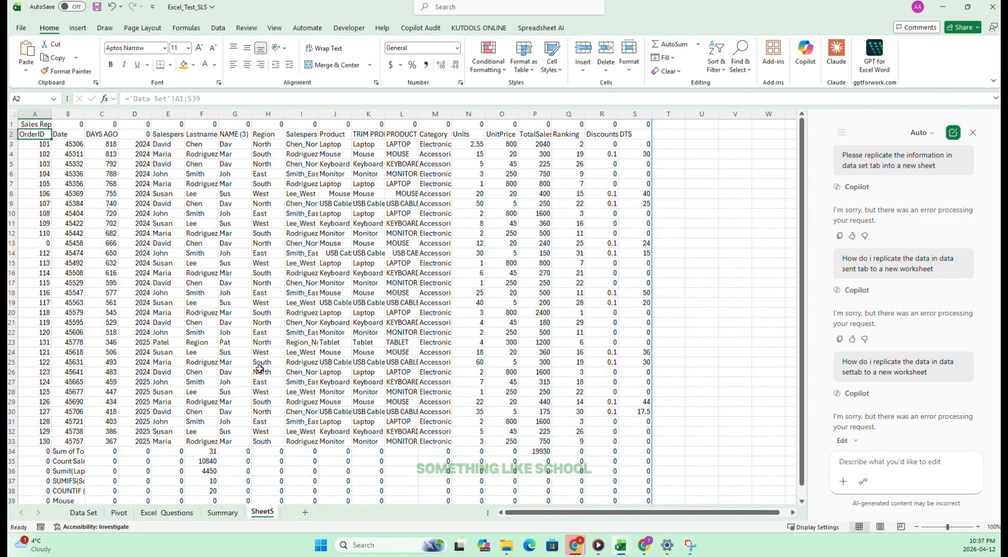
# Copy the formatting of Data Set columns F to T onto columns A to S of Sheet5 with Format Painter.
pyautogui.click(97, 513)
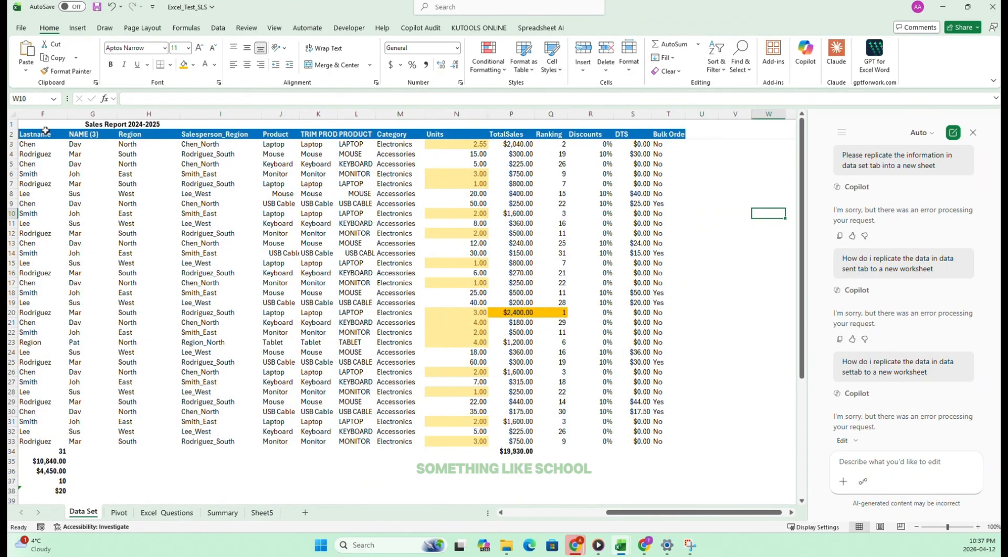
pyautogui.click(43, 115)
pyautogui.moveTo(43, 114); pyautogui.dragTo(666, 114)
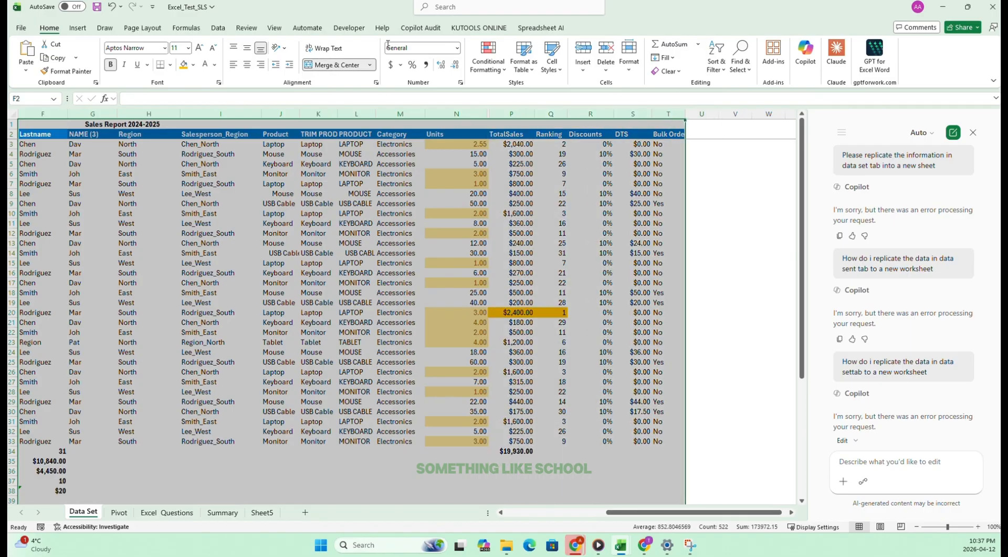
pyautogui.click(68, 72)
pyautogui.click(262, 512)
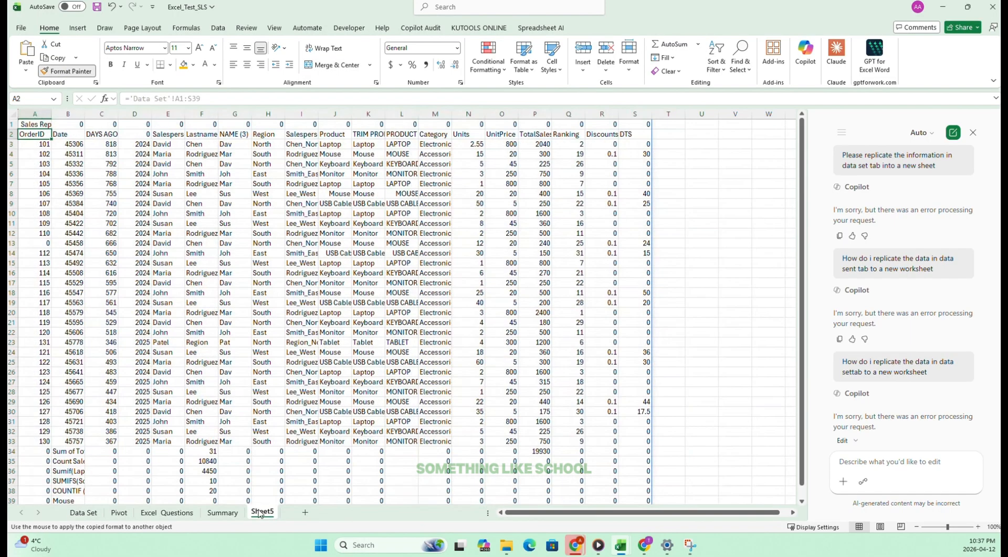
pyautogui.moveTo(32, 113)
pyautogui.mouseDown()
pyautogui.moveTo(666, 113)
pyautogui.moveTo(639, 113)
pyautogui.mouseUp()
pyautogui.click(272, 224)
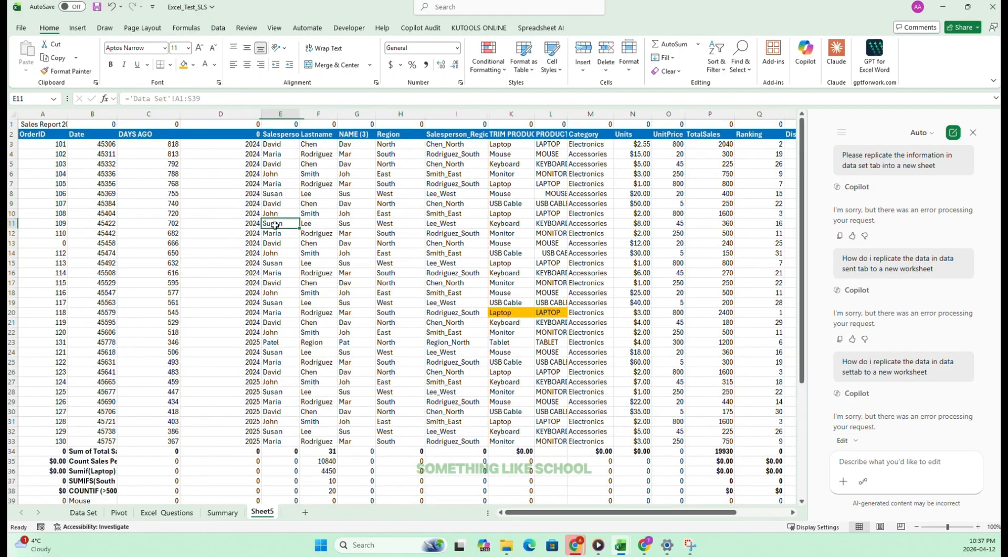
# Close the Copilot pane and select the title row A1:S1 of Sheet5.
pyautogui.click(357, 322)
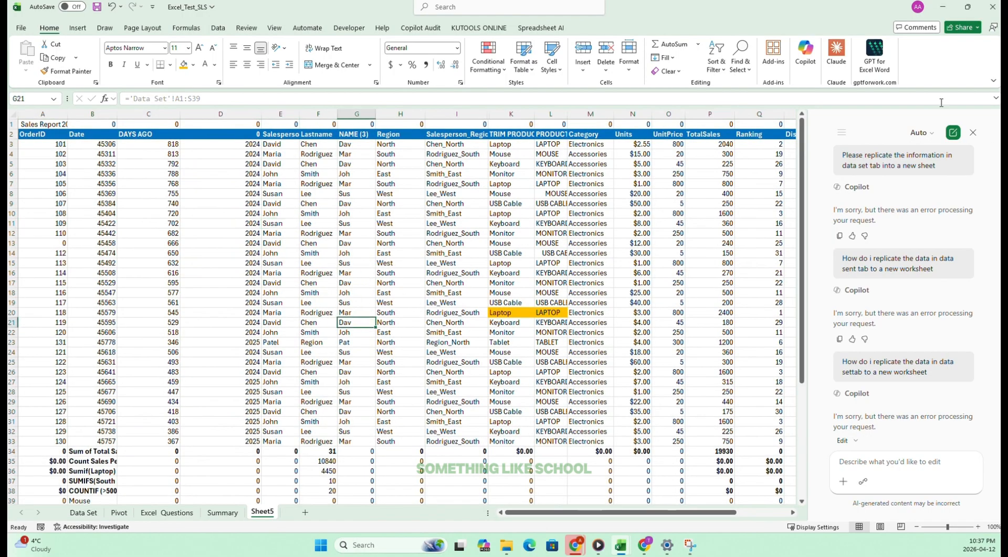
pyautogui.click(974, 134)
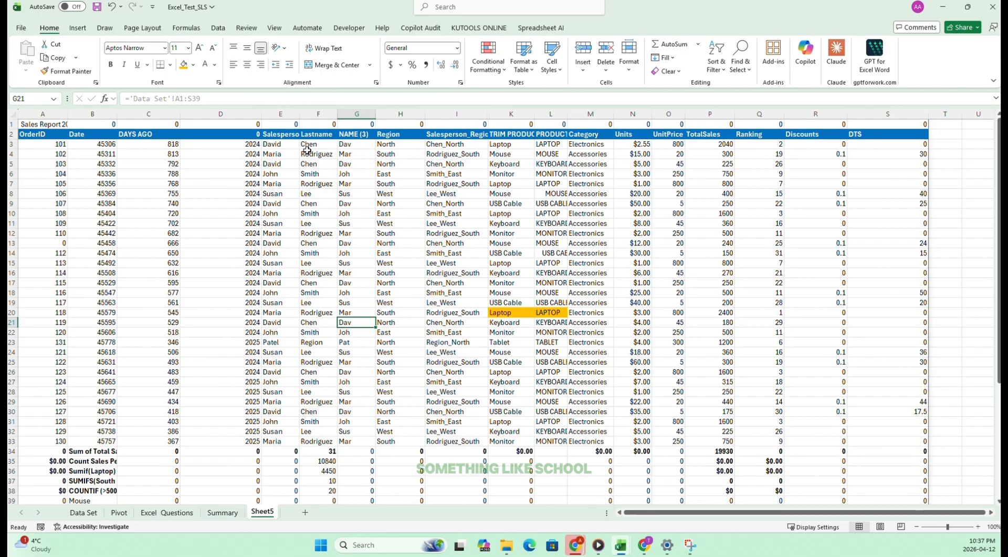
pyautogui.moveTo(46, 124); pyautogui.dragTo(906, 68)
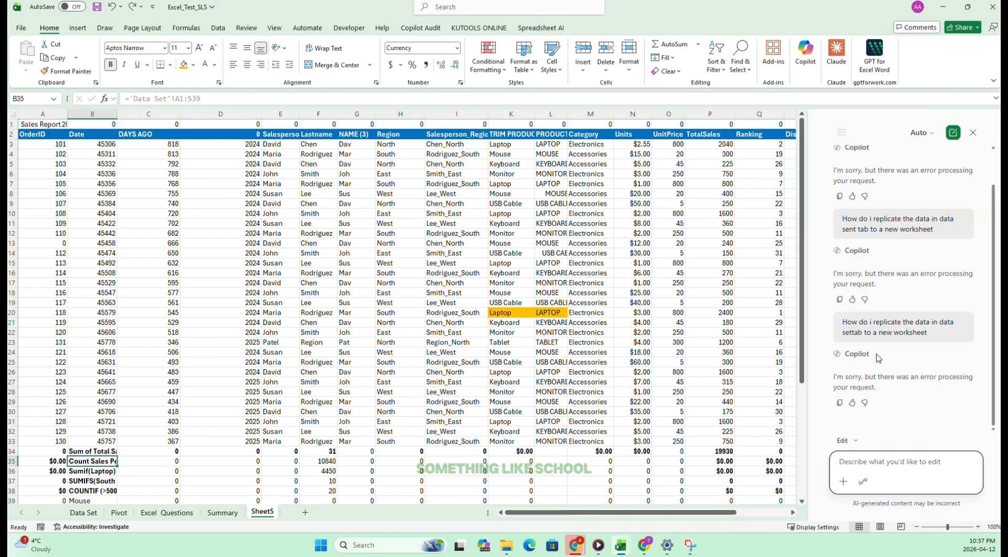
# Tick off task 49 on the Excel Questions sheet and select the texts of tasks 48 and 49.
pyautogui.click(222, 513)
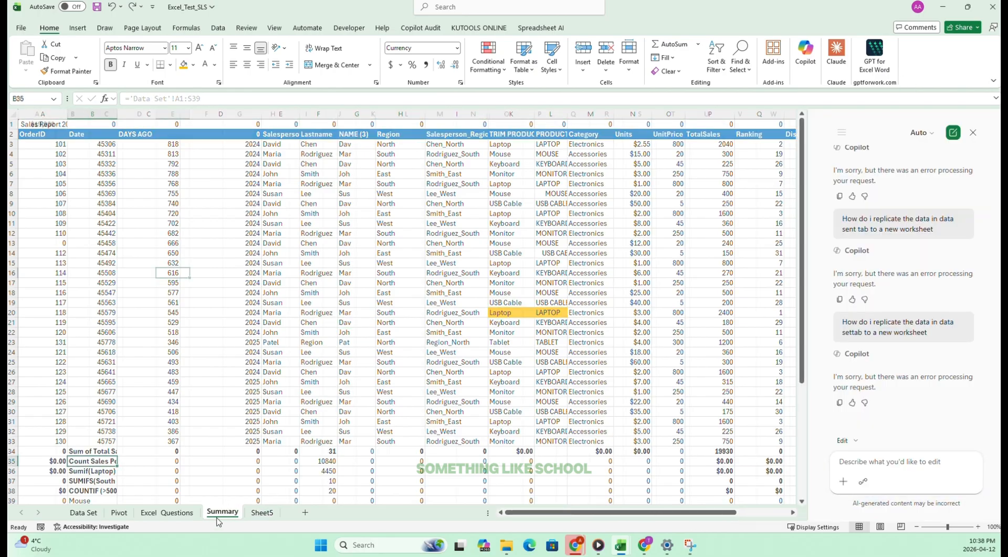
pyautogui.click(177, 513)
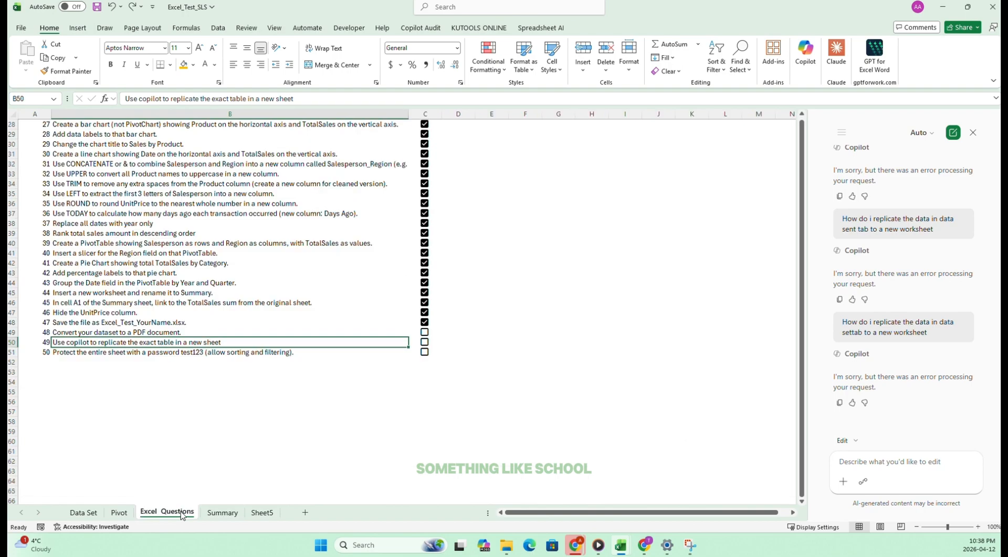
pyautogui.click(424, 341)
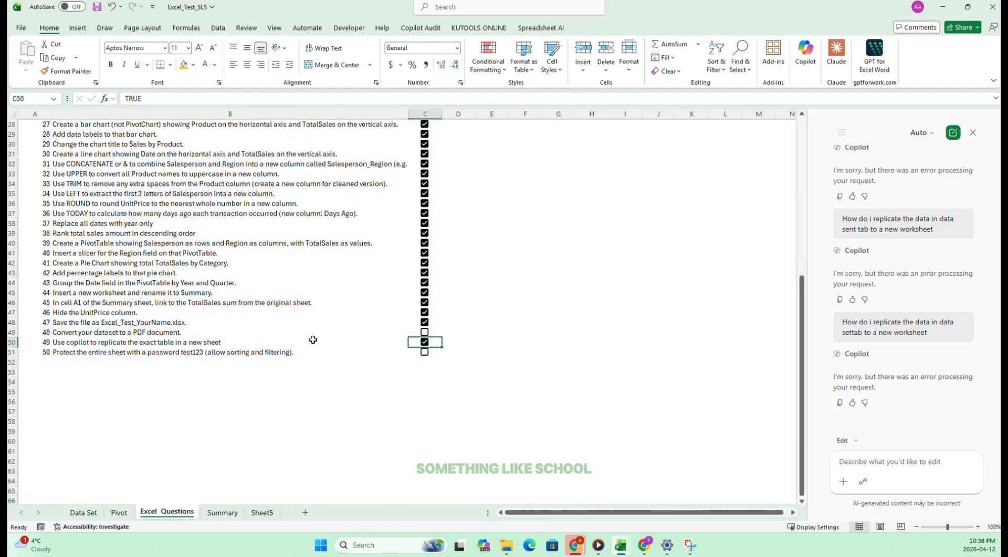
pyautogui.click(86, 325)
pyautogui.moveTo(71, 333); pyautogui.dragTo(72, 341)
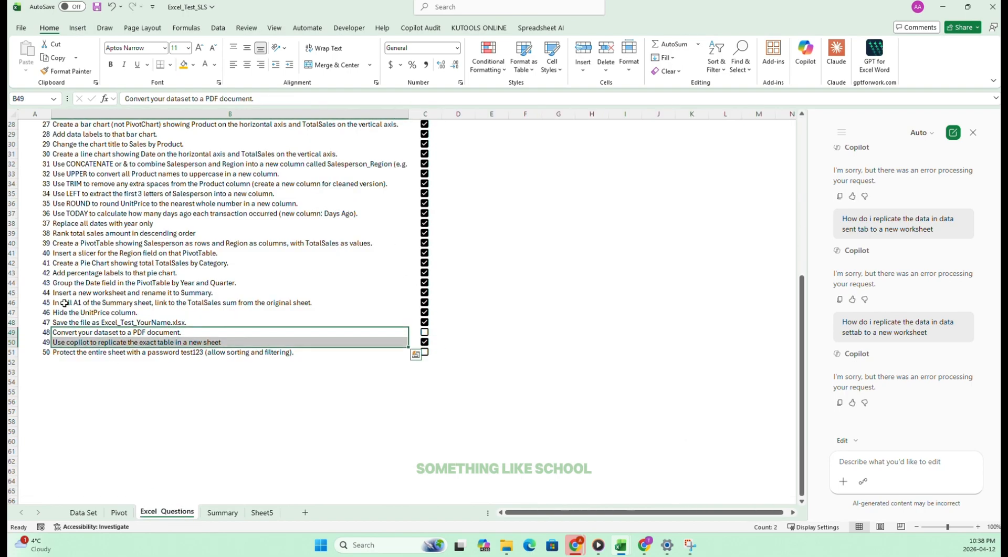
# Display the Data Set sheet in Page Break Preview.
pyautogui.click(66, 332)
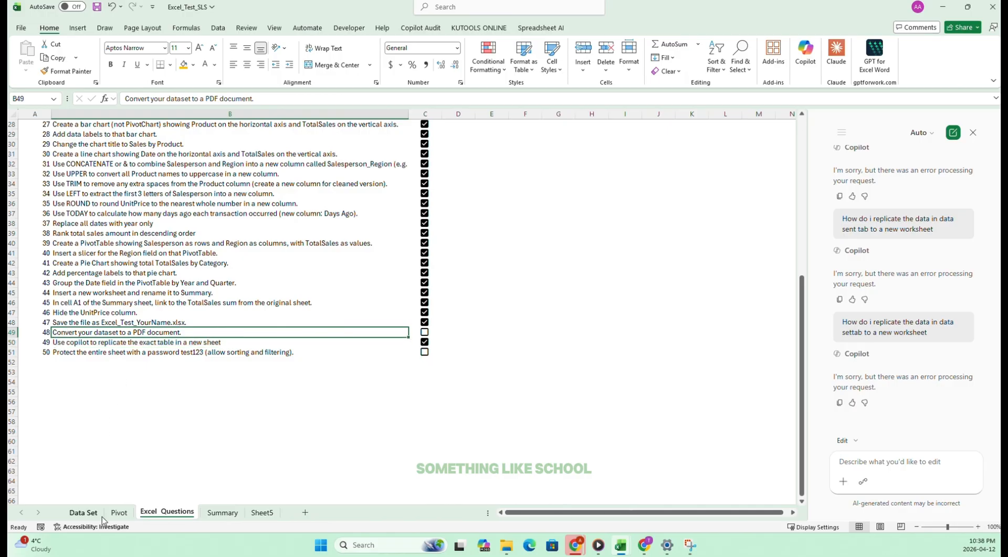
pyautogui.click(84, 512)
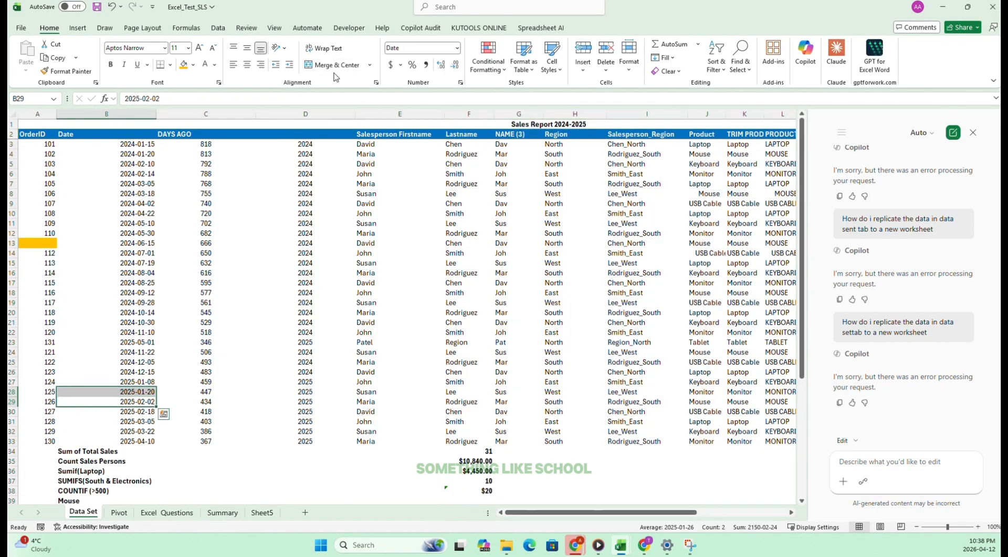
pyautogui.scroll(-1, 624, 275)
pyautogui.scroll(-2, 599, 259)
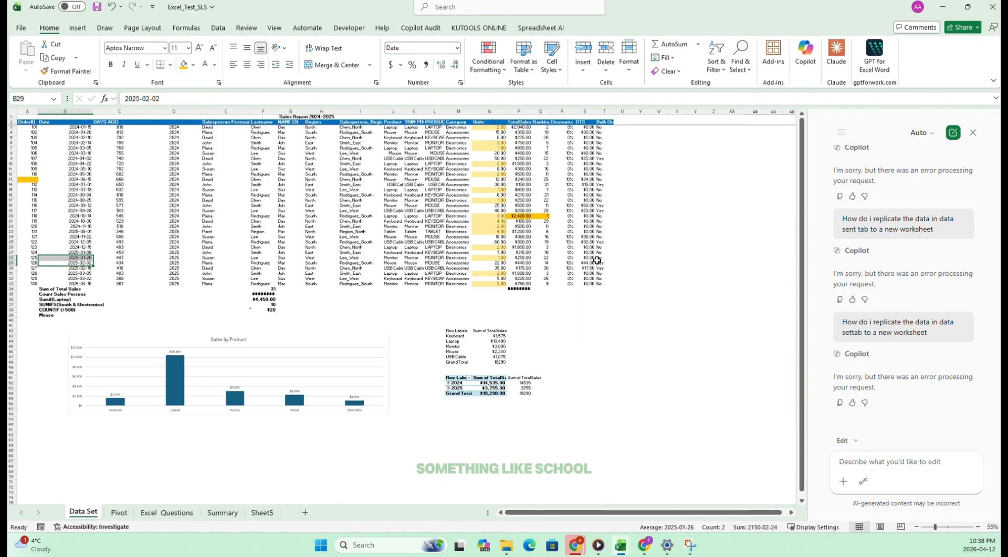
pyautogui.click(553, 234)
pyautogui.scroll(2, 304, 200)
pyautogui.scroll(-2, 304, 199)
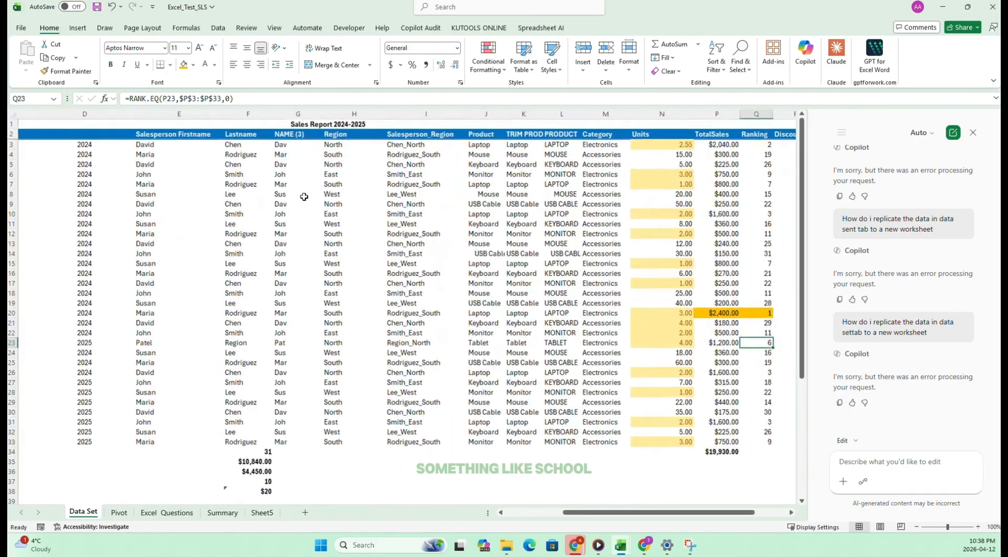
pyautogui.click(274, 27)
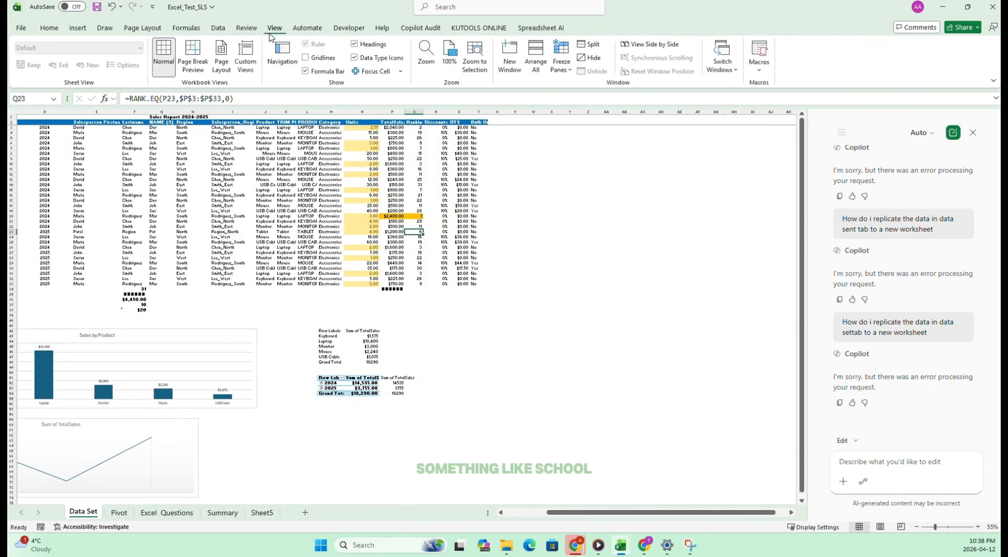
pyautogui.click(193, 55)
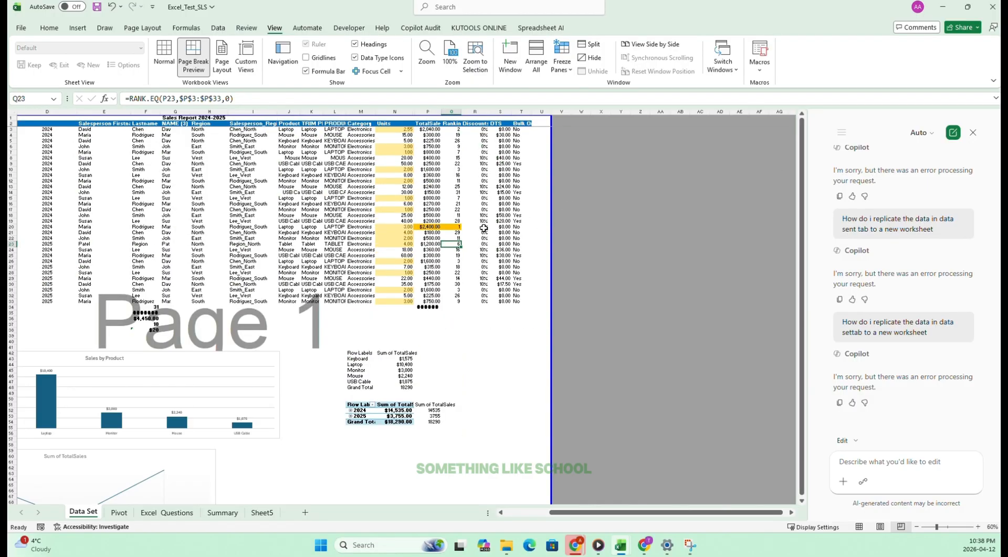
# Export the Data Set sheet as a standard-quality PDF named Excel_Test_SLS to the Downloads folder.
pyautogui.scroll(-7, 484, 228)
pyautogui.scroll(6, 519, 283)
pyautogui.scroll(-6, 451, 226)
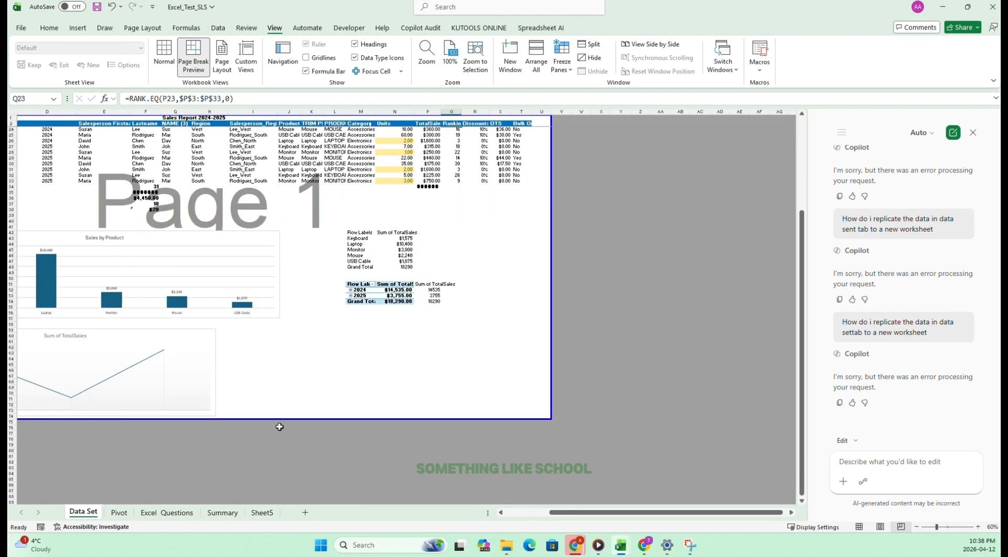
pyautogui.scroll(7, 288, 361)
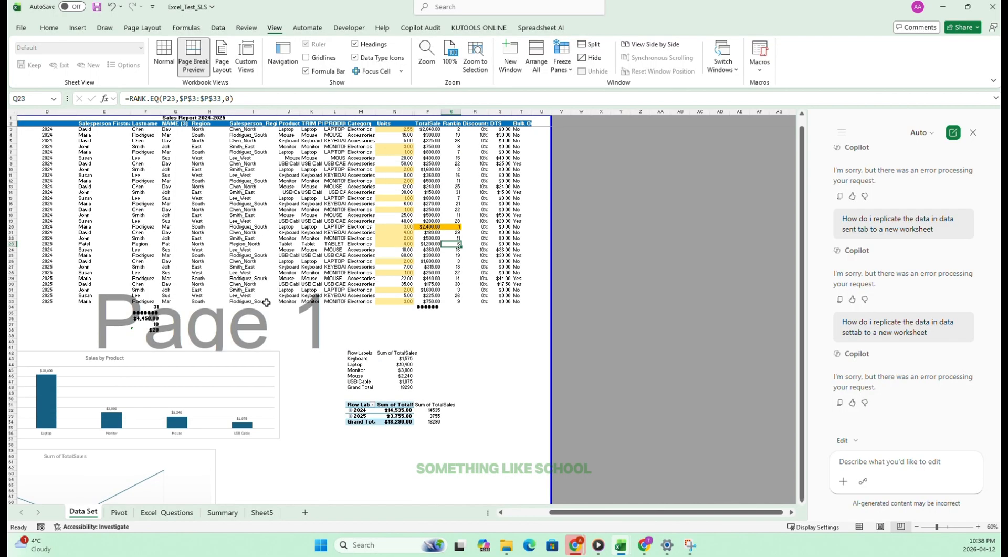
pyautogui.click(512, 334)
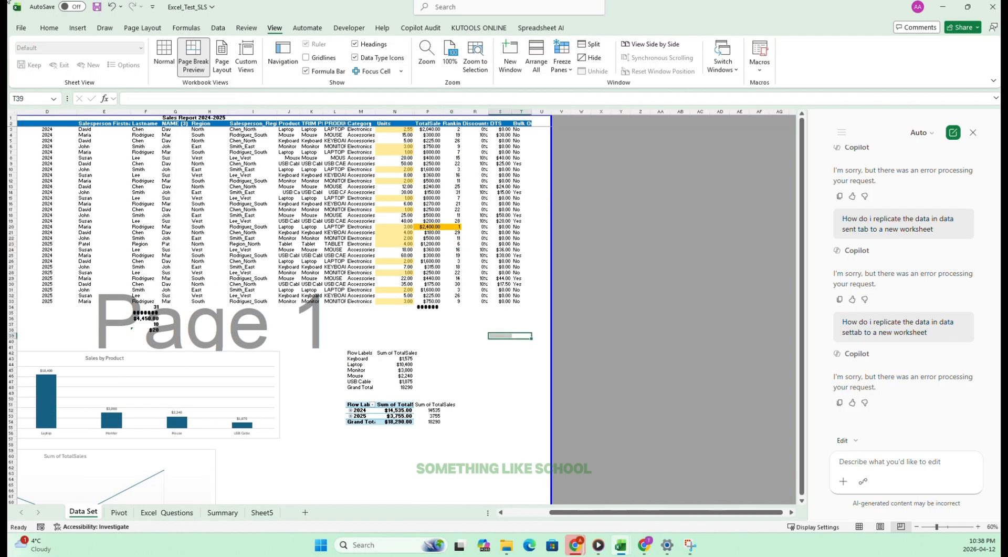
pyautogui.click(20, 28)
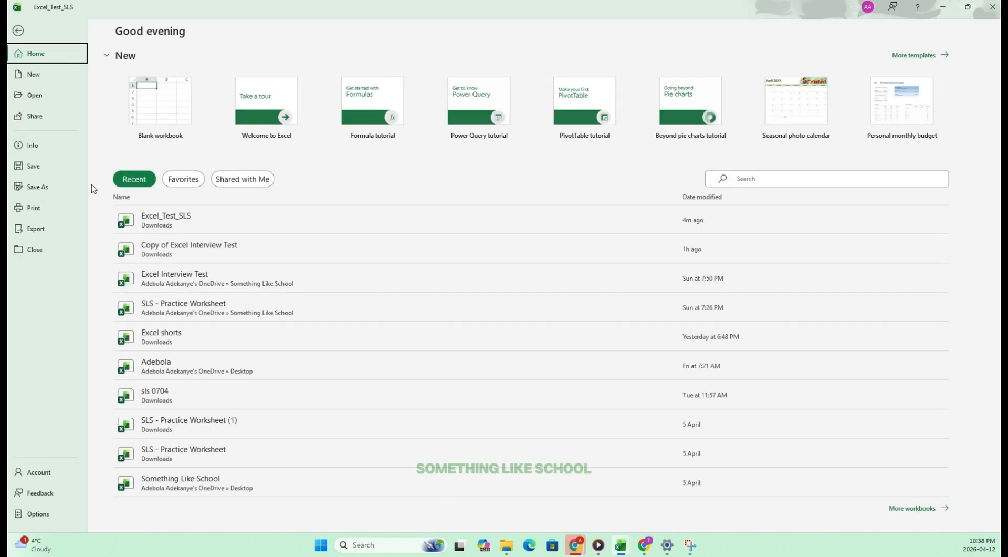
pyautogui.click(36, 229)
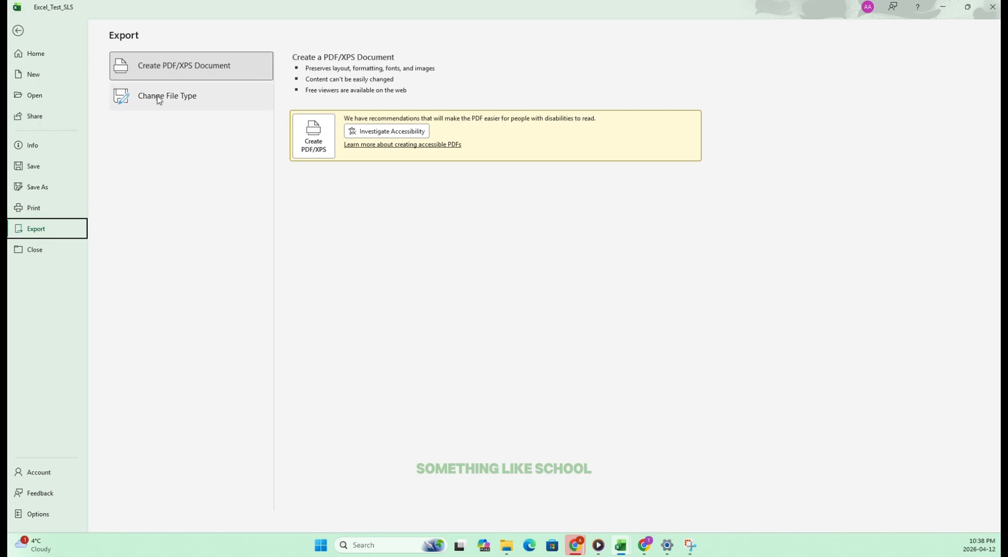
pyautogui.click(313, 138)
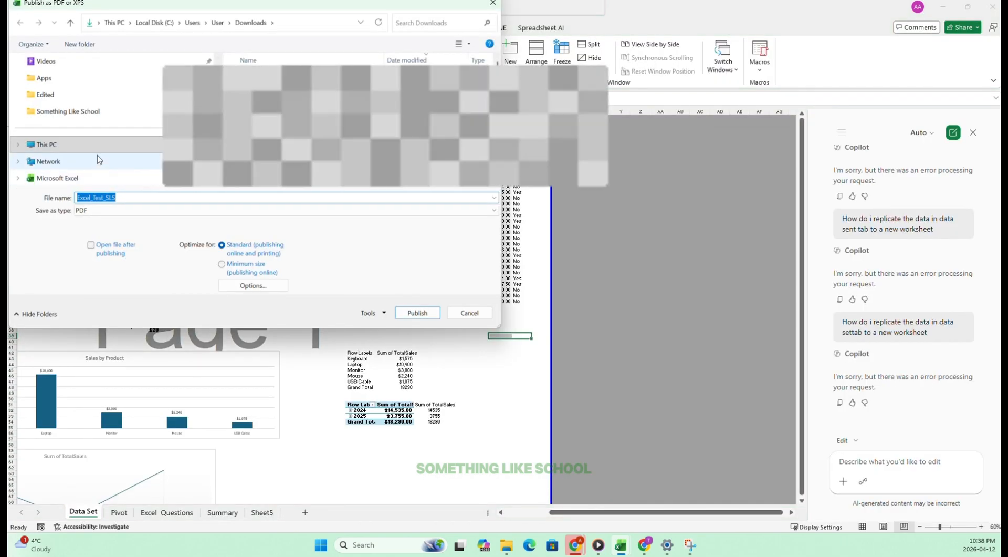
pyautogui.scroll(3, 52, 121)
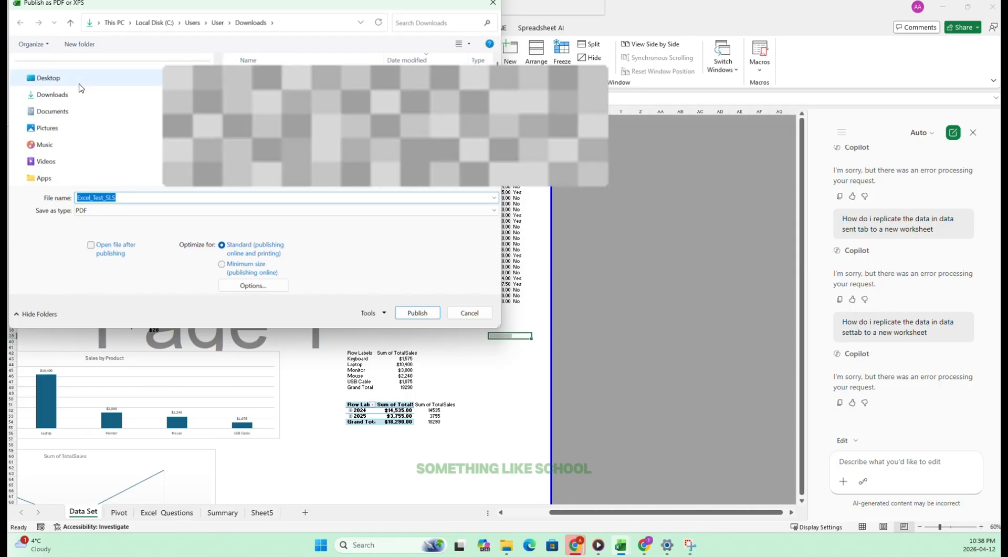
pyautogui.click(66, 99)
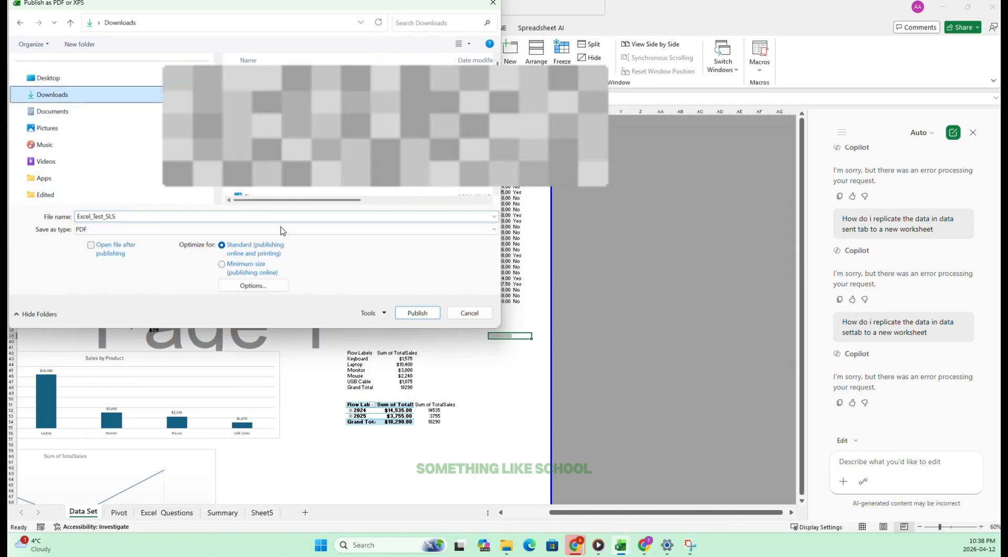
pyautogui.click(418, 313)
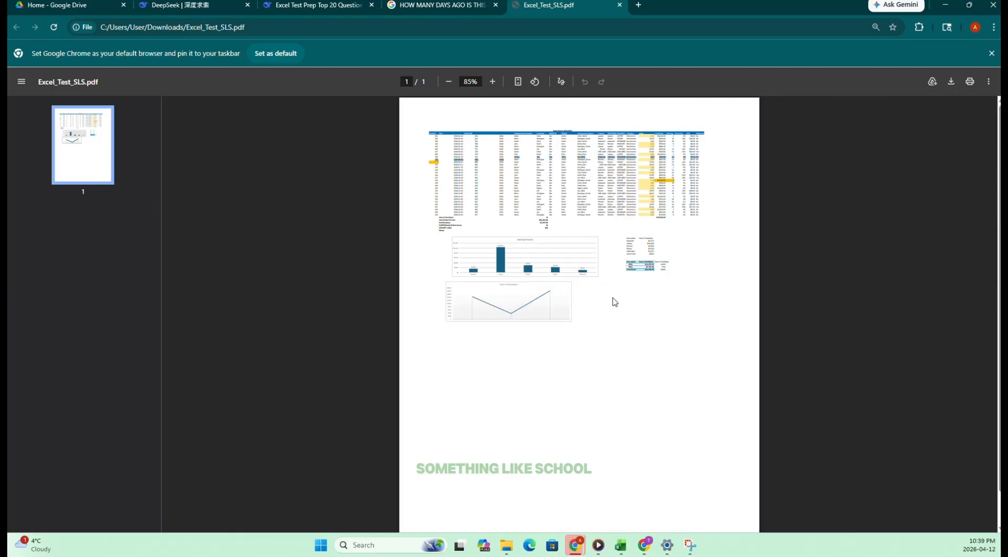
# Look over the published PDF in the browser and tick off task 48 on the Excel Questions sheet.
pyautogui.keyDown('ctrl'); pyautogui.scroll(5, 541, 152); pyautogui.keyUp('ctrl')
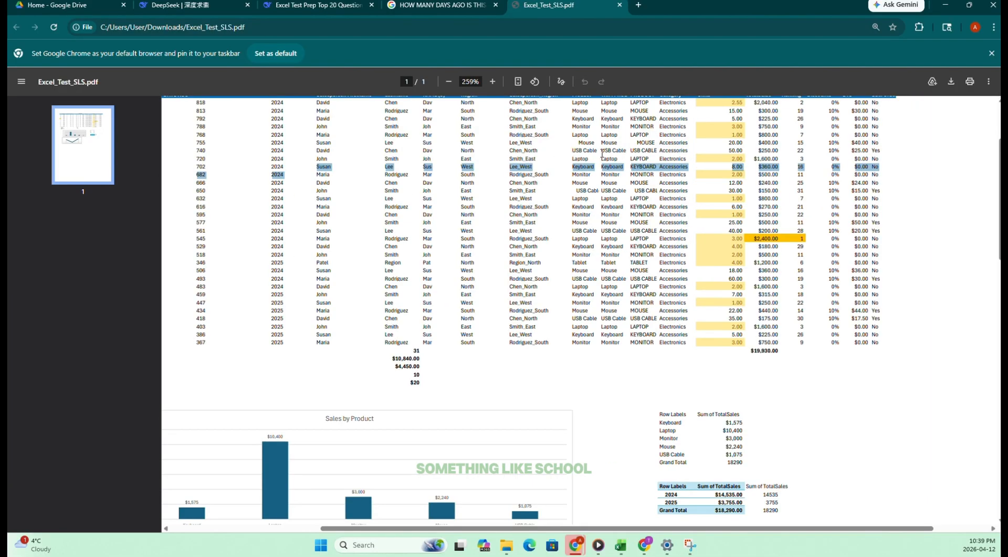
pyautogui.keyDown('ctrl'); pyautogui.scroll(-5, 631, 156); pyautogui.keyUp('ctrl')
pyautogui.keyDown('ctrl'); pyautogui.scroll(5, 589, 198); pyautogui.keyUp('ctrl')
pyautogui.keyDown('ctrl'); pyautogui.scroll(-5, 544, 190); pyautogui.keyUp('ctrl')
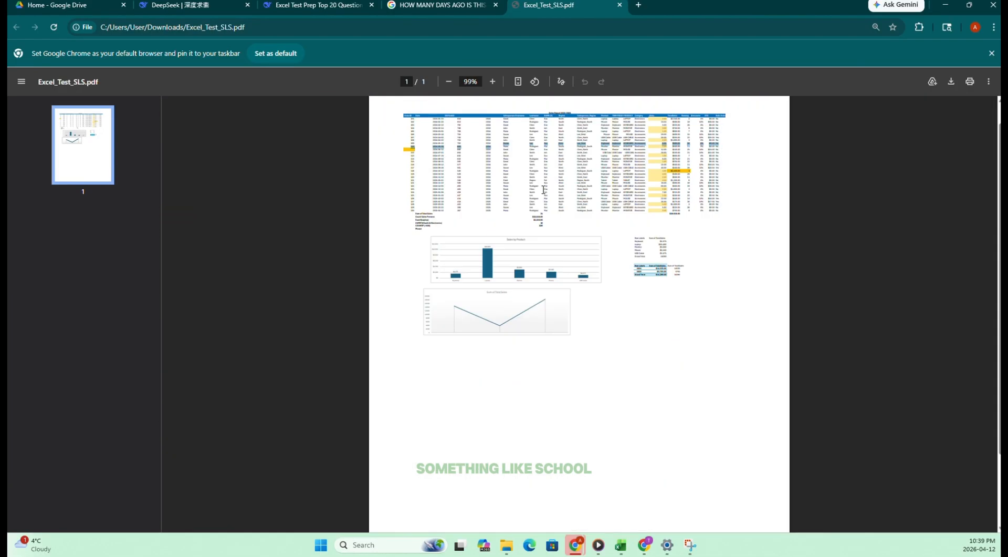
pyautogui.click(945, 5)
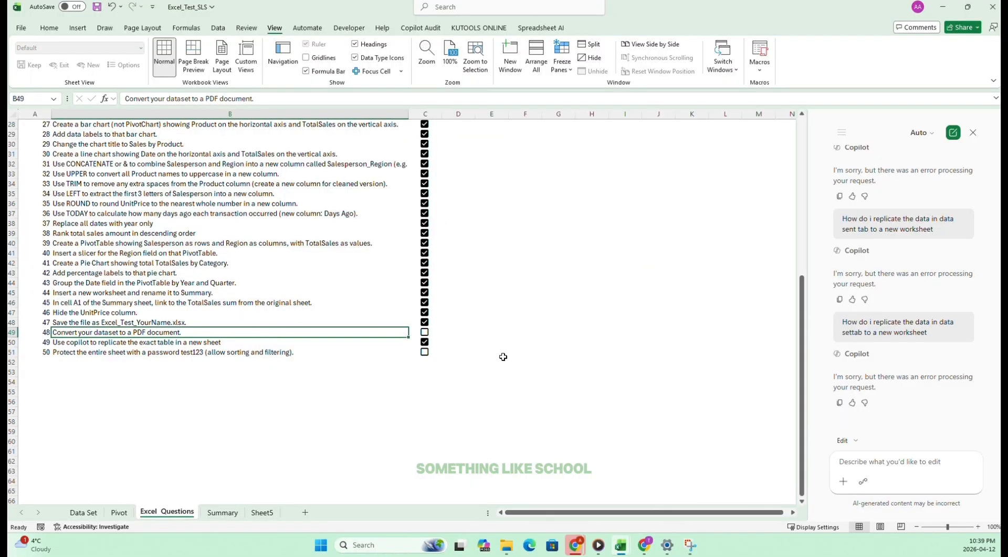
pyautogui.click(424, 332)
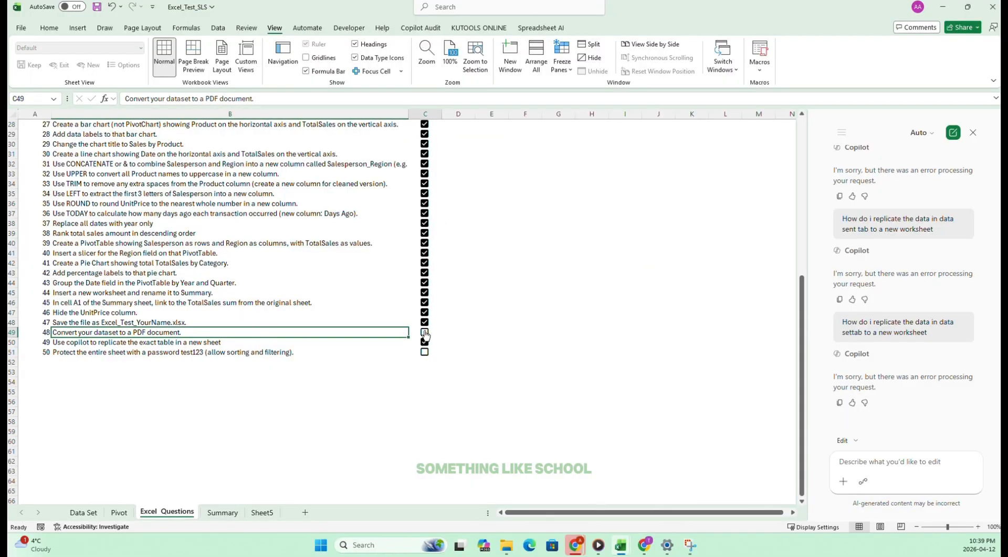
# Copy the sheet password from the text of task 50 and return to the Data Set sheet.
pyautogui.click(81, 361)
pyautogui.moveTo(79, 349); pyautogui.dragTo(246, 346)
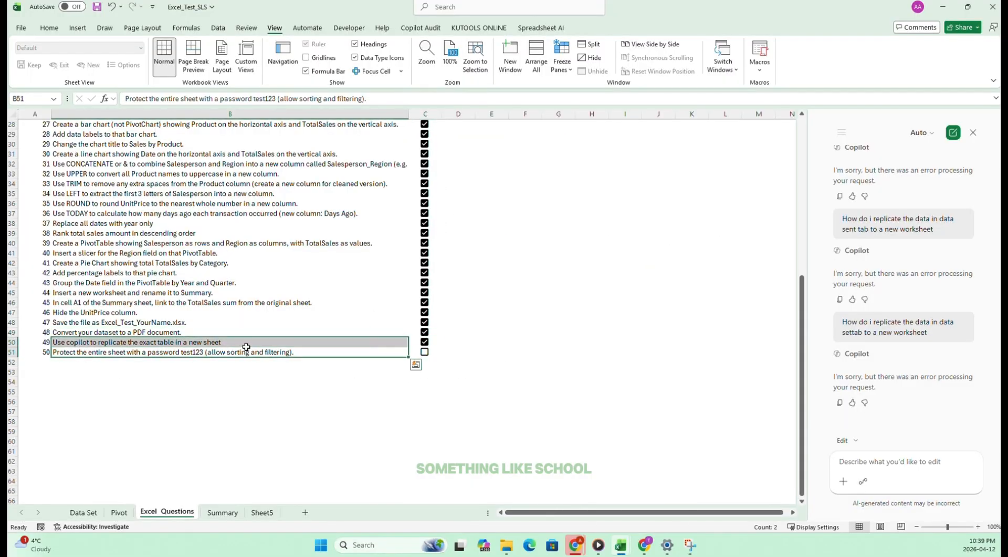
pyautogui.click(81, 349)
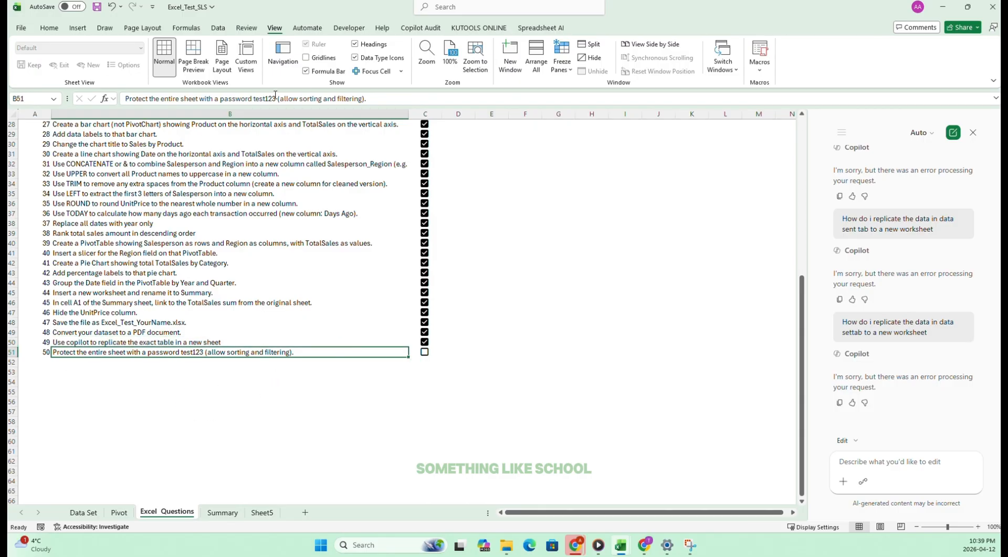
pyautogui.moveTo(276, 98); pyautogui.dragTo(254, 99)
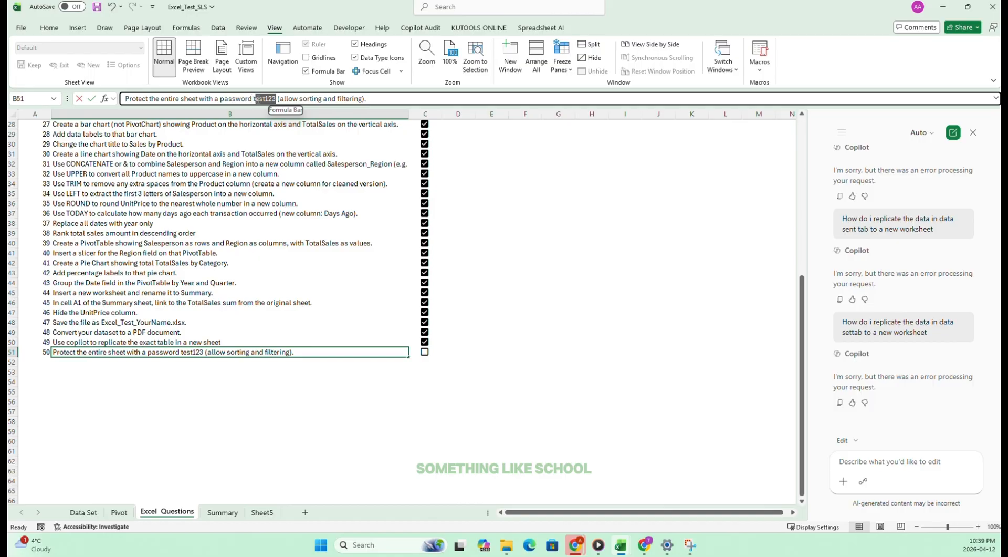
pyautogui.rightClick(265, 99)
pyautogui.click(284, 117)
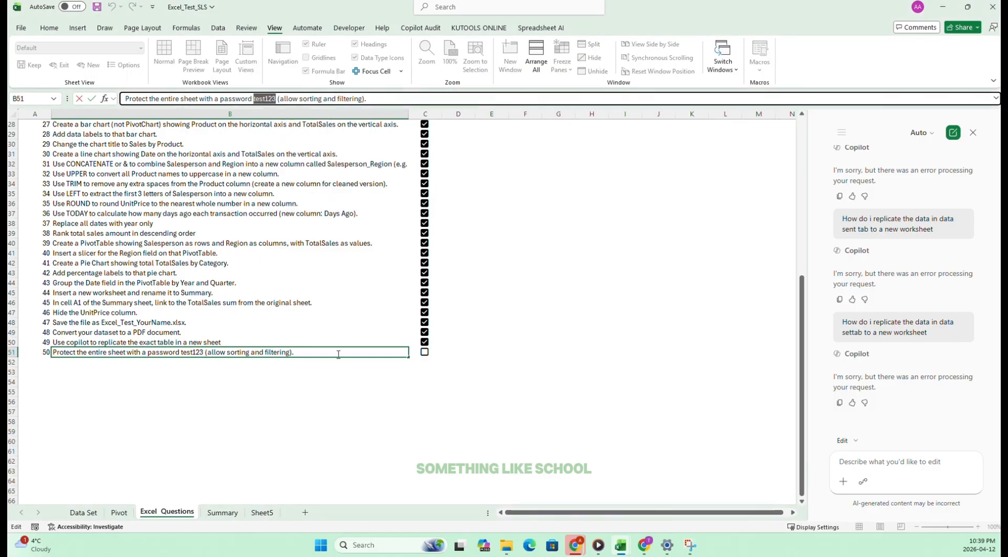
pyautogui.click(134, 415)
pyautogui.click(91, 513)
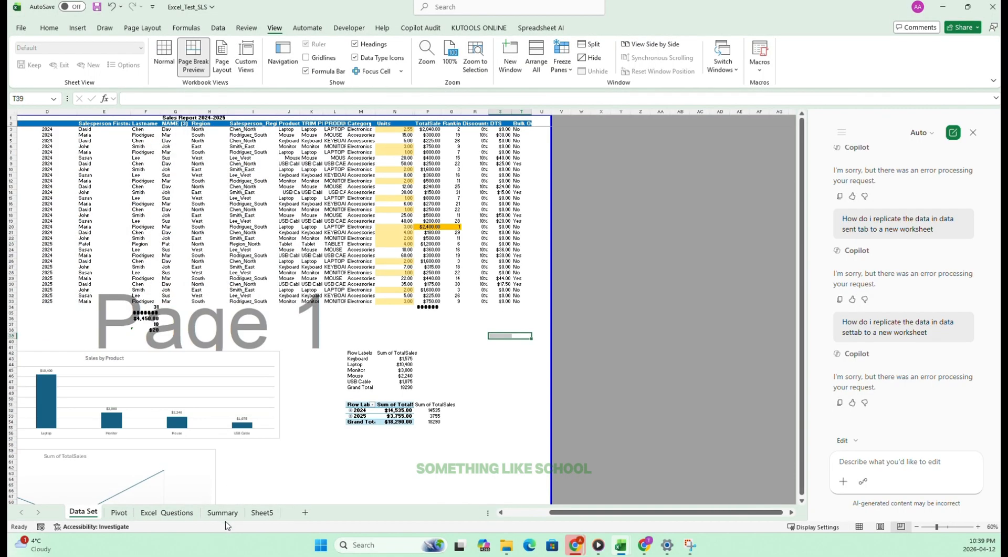
pyautogui.keyDown('shift'); pyautogui.click(262, 513); pyautogui.keyUp('shift')
pyautogui.rightClick(259, 513)
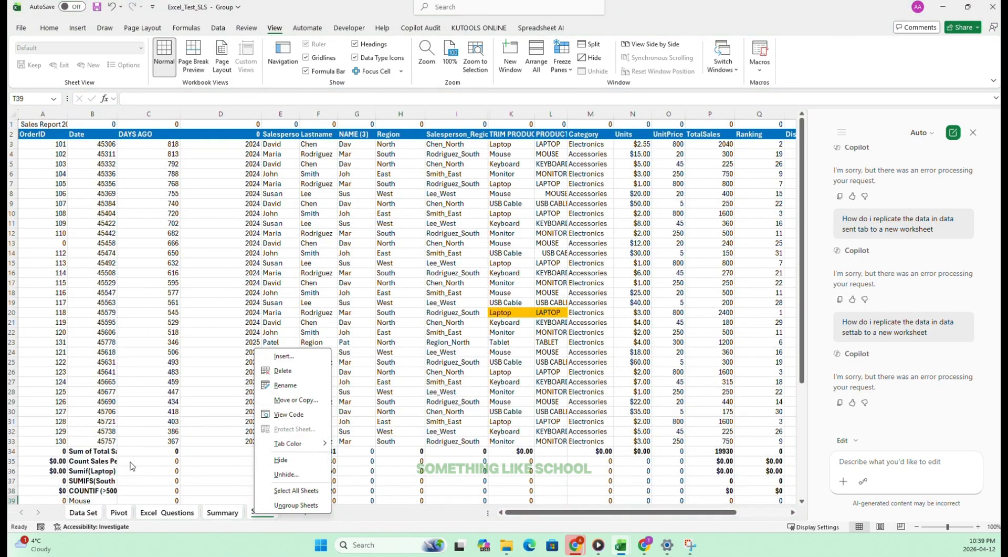
pyautogui.press('Escape')
pyautogui.click(188, 515)
pyautogui.click(262, 512)
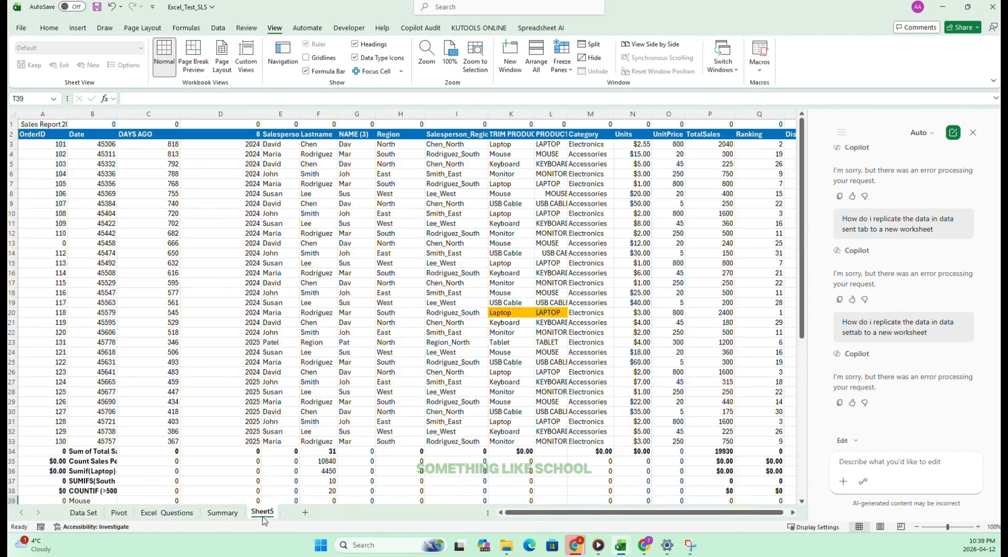
pyautogui.click(218, 514)
pyautogui.click(84, 513)
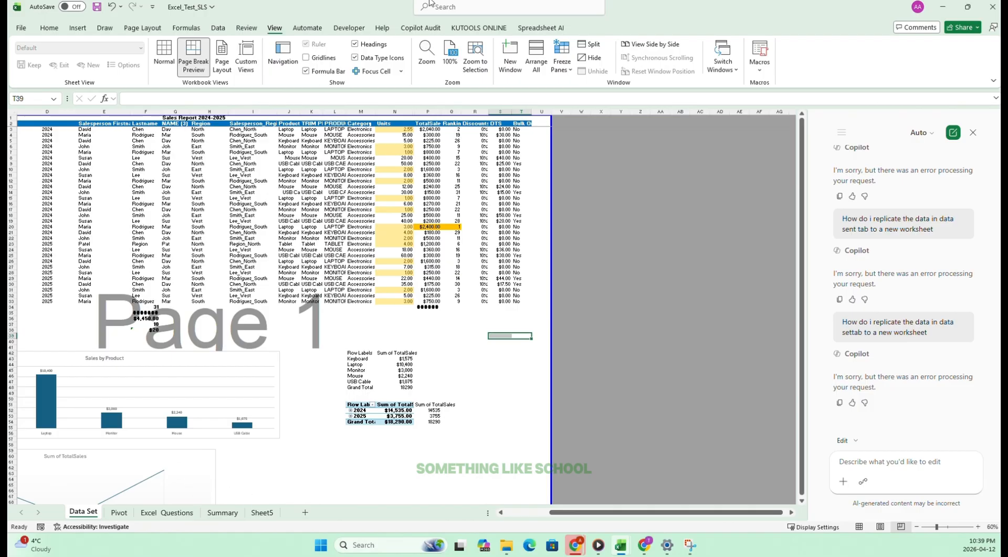
pyautogui.click(444, 12)
pyautogui.click(242, 203)
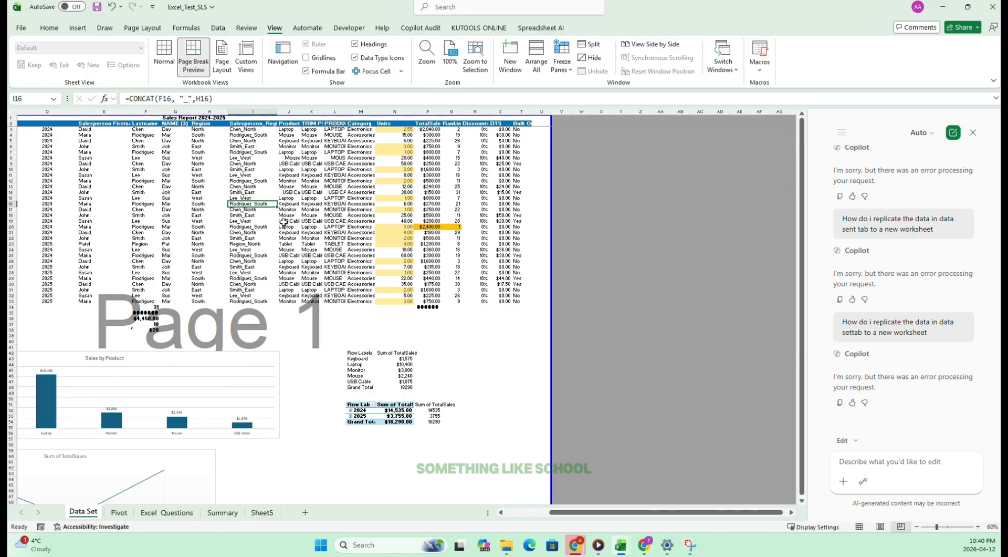
pyautogui.moveTo(271, 243); pyautogui.dragTo(33, 272)
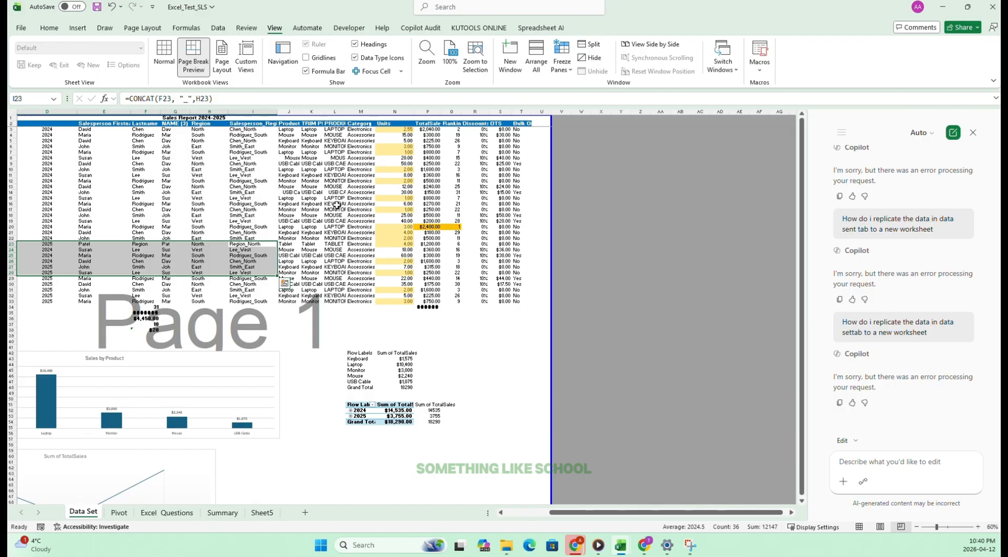
pyautogui.click(174, 175)
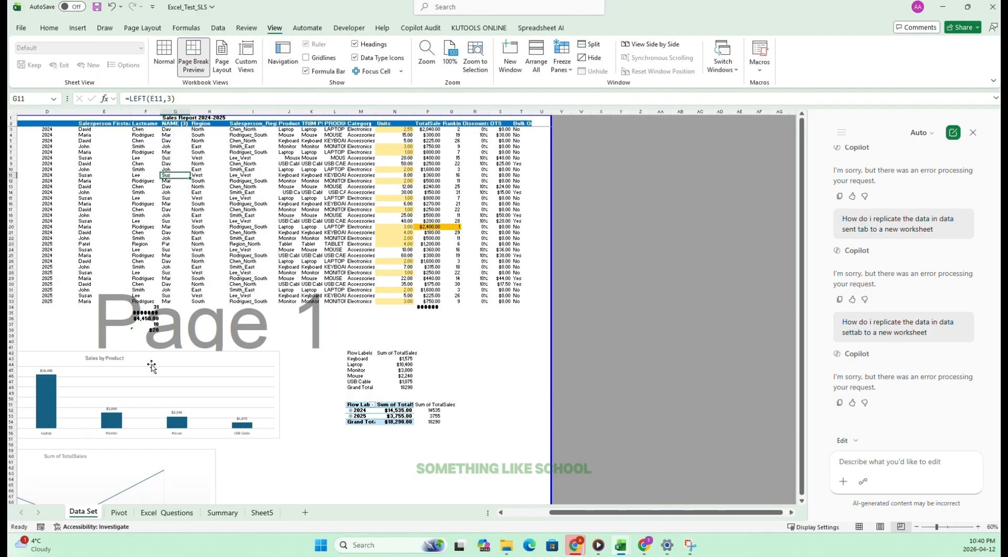
pyautogui.rightClick(90, 515)
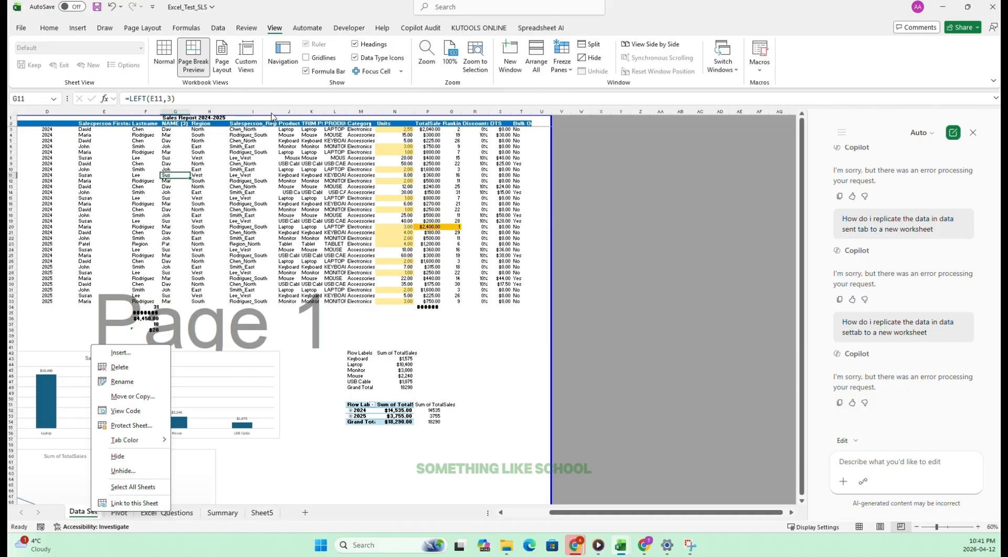
pyautogui.press('Escape')
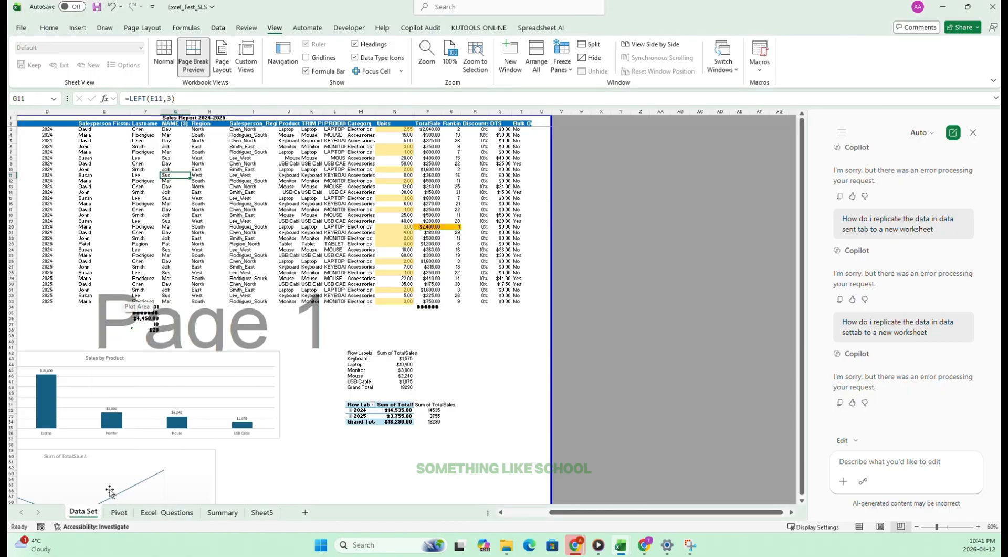
# Start protecting the Data Set sheet, allowing users to sort and use AutoFilter in addition to selecting locked and unlocked cells.
pyautogui.rightClick(78, 517)
pyautogui.click(120, 430)
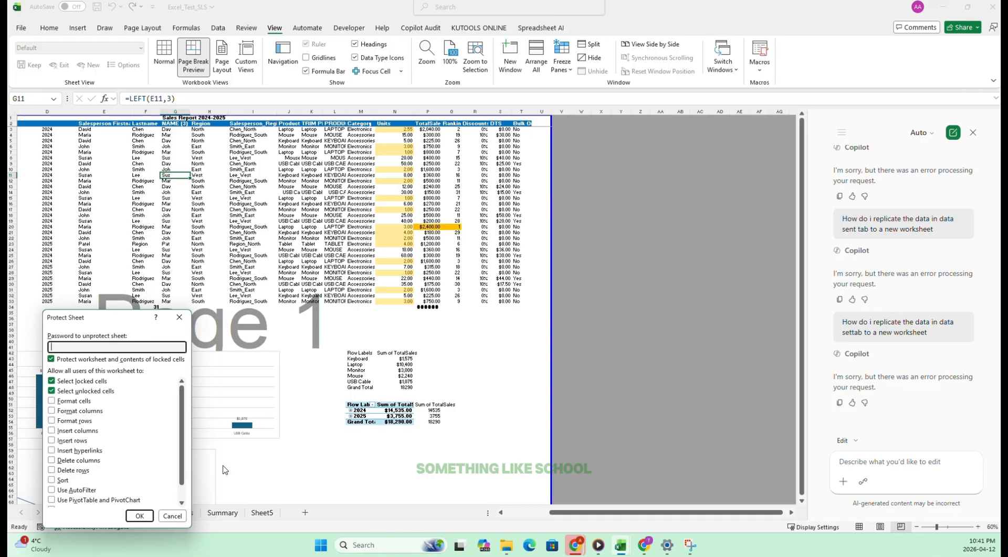
pyautogui.scroll(-1, 76, 465)
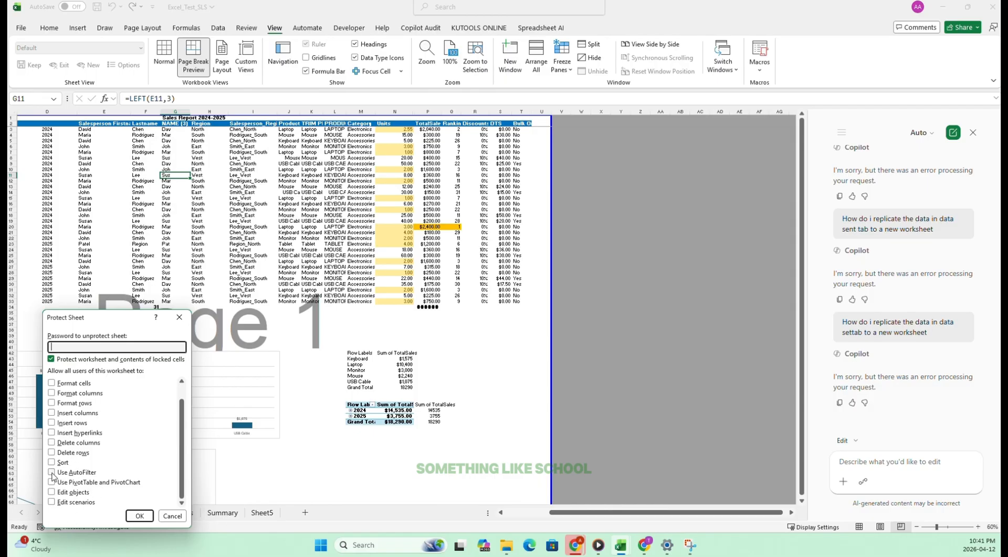
pyautogui.scroll(1, 53, 478)
pyautogui.scroll(-1, 53, 475)
pyautogui.click(52, 463)
pyautogui.scroll(1, 105, 379)
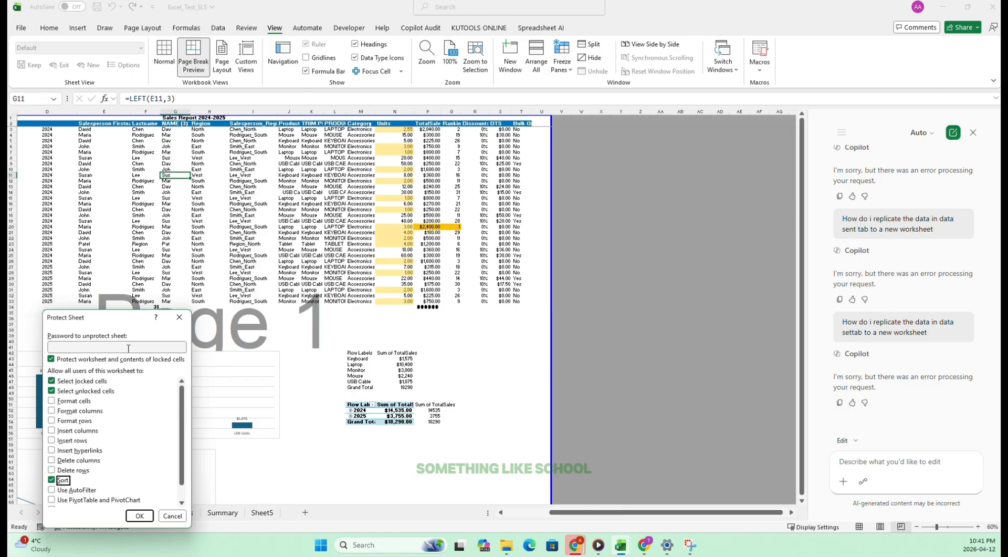
pyautogui.scroll(-1, 51, 482)
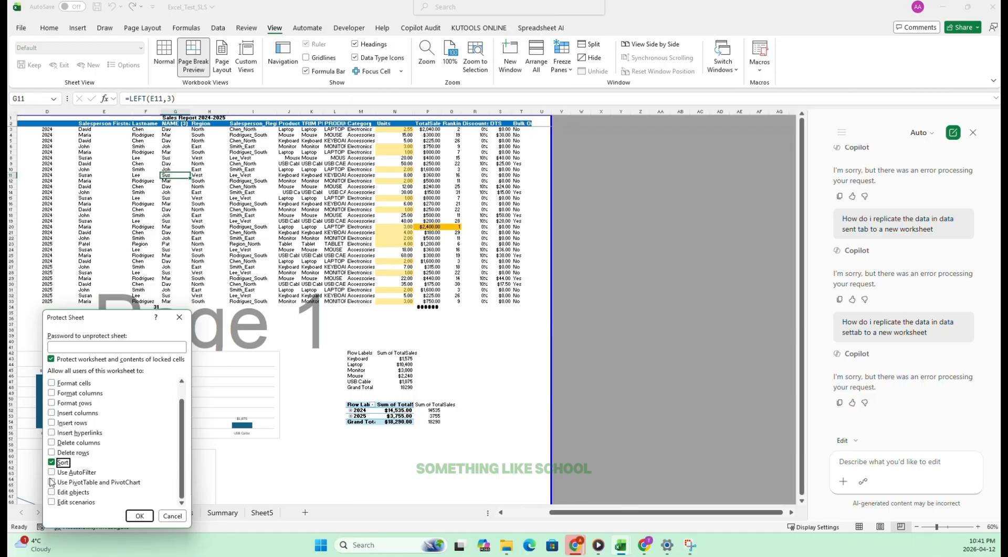
pyautogui.click(52, 472)
pyautogui.scroll(1, 84, 453)
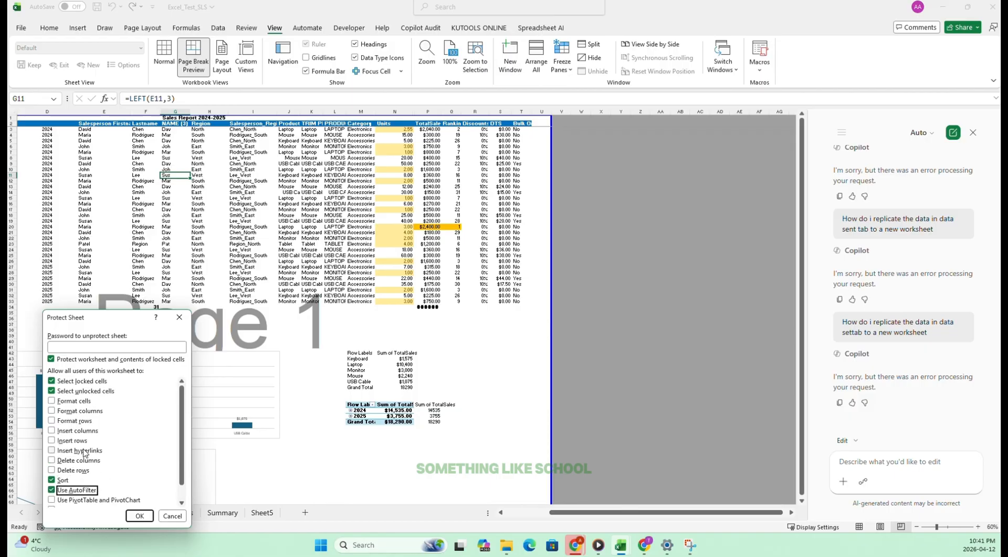
pyautogui.scroll(-1, 89, 442)
# Enter the sheet password for the Data Set sheet and re-enter it to apply the protection.
pyautogui.click(91, 346)
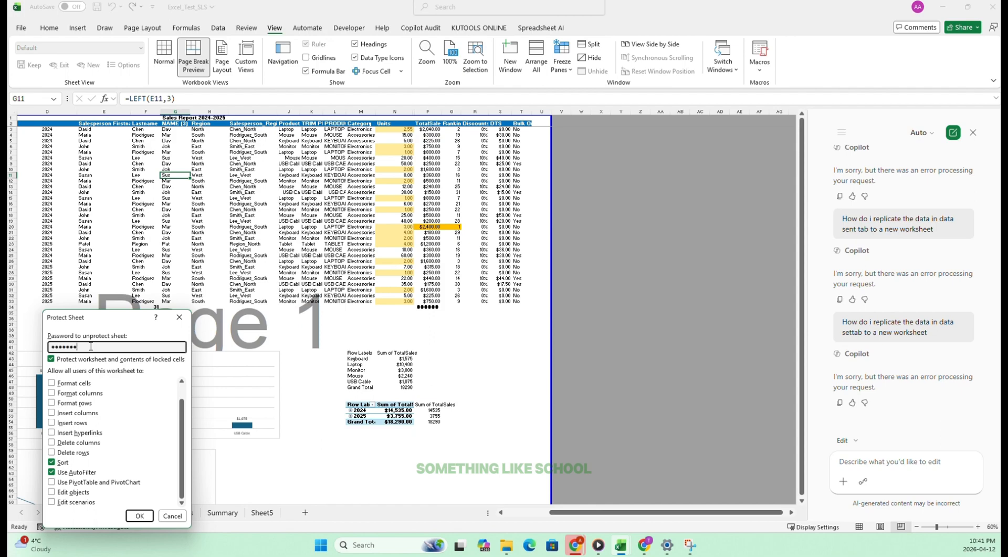
pyautogui.click(140, 516)
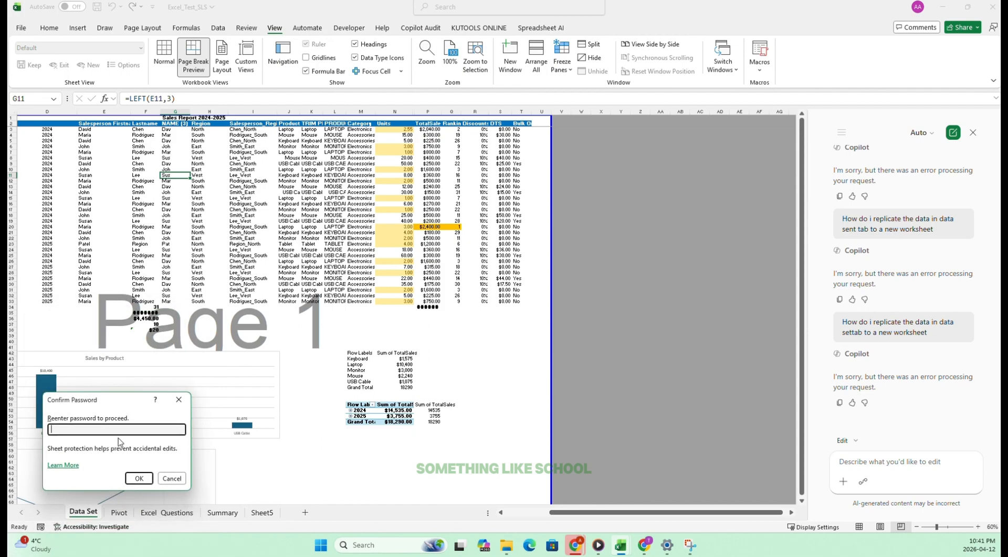
pyautogui.click(139, 478)
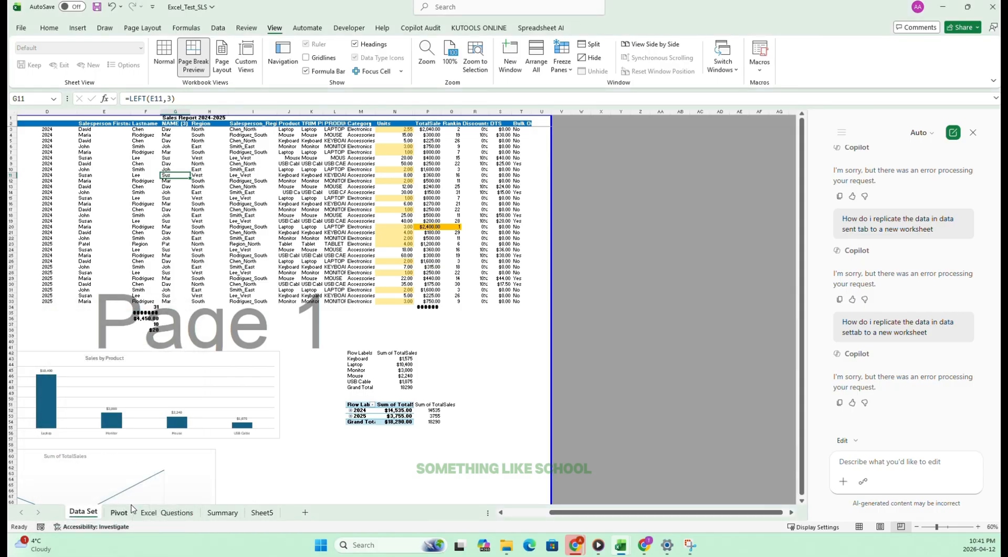
# Test the sheet protection by trying to edit a Units cell, the last name in F31 and the sum in P34.
pyautogui.click(534, 357)
pyautogui.doubleClick(402, 229)
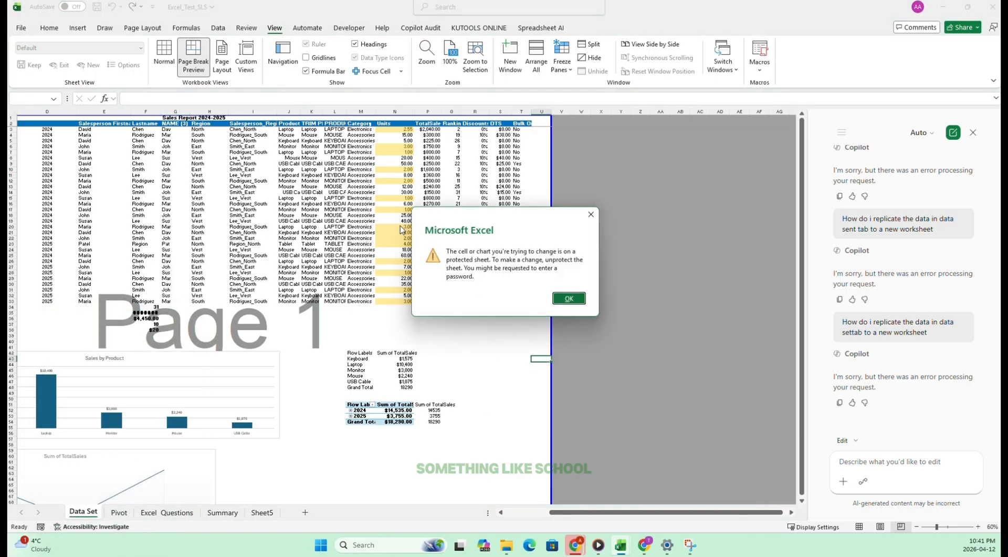
pyautogui.click(593, 215)
pyautogui.click(138, 289)
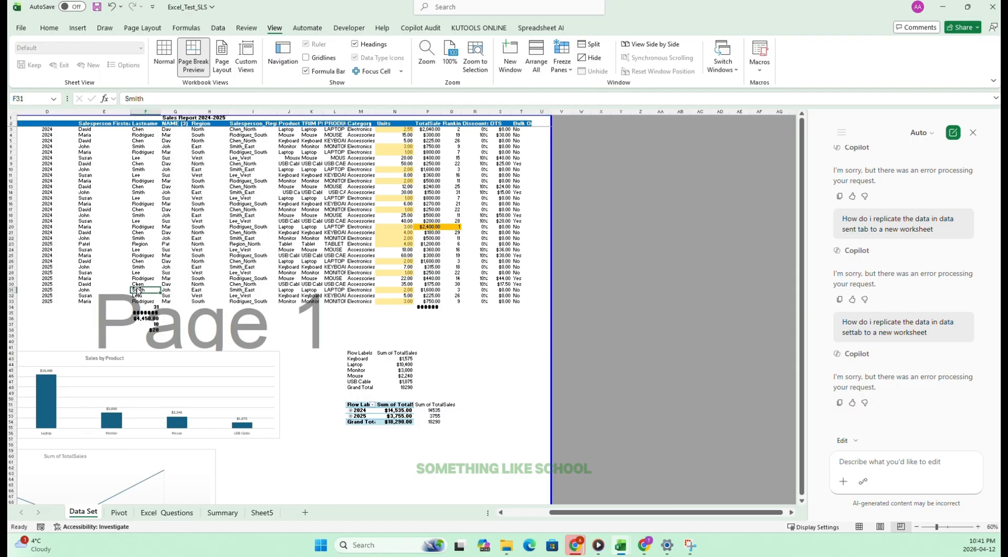
pyautogui.doubleClick(138, 288)
pyautogui.click(585, 214)
pyautogui.click(435, 307)
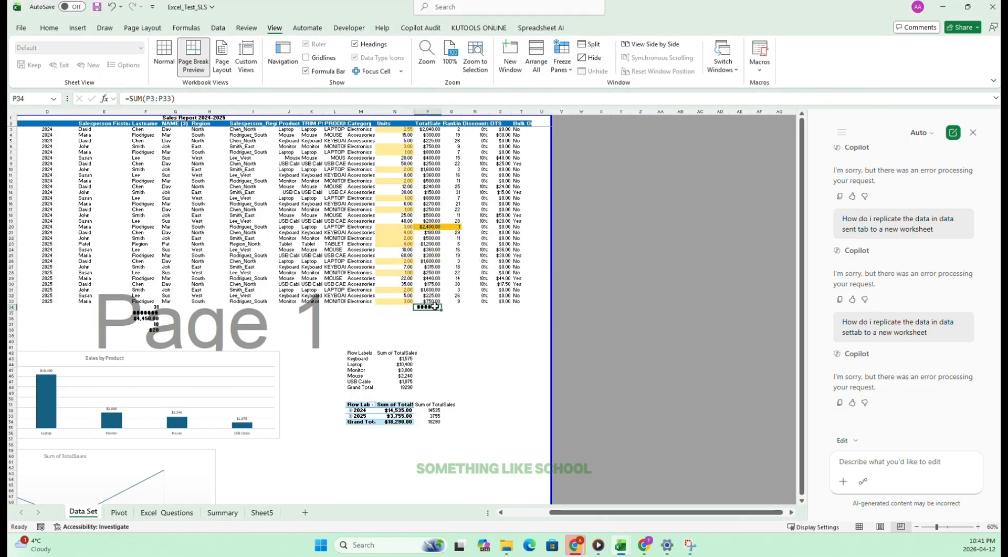
pyautogui.doubleClick(435, 306)
pyautogui.click(589, 214)
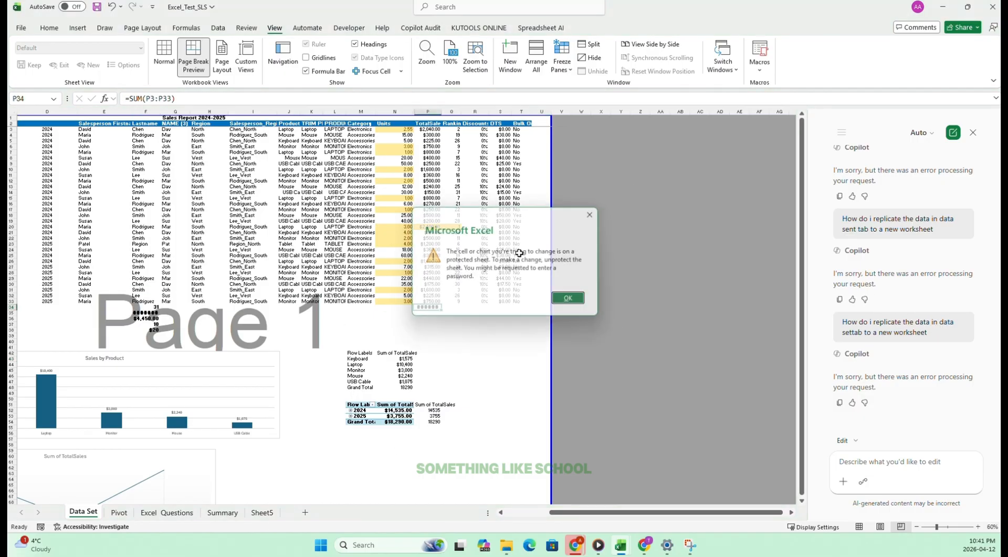
# Look over Sheet5 and the Pivot sheet, and copy the sheet password from the text of task 50 on the Excel Questions sheet.
pyautogui.click(262, 512)
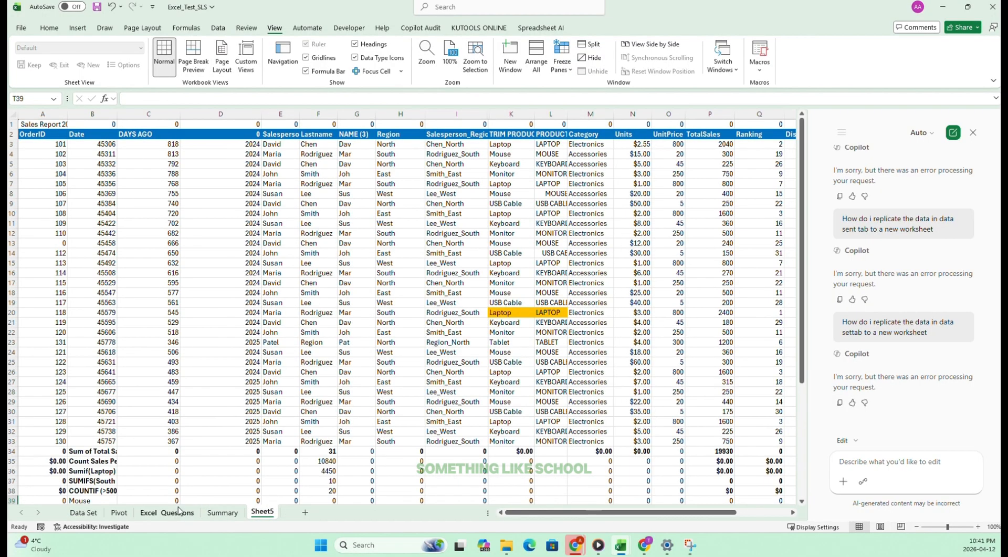
pyautogui.click(176, 512)
pyautogui.click(119, 512)
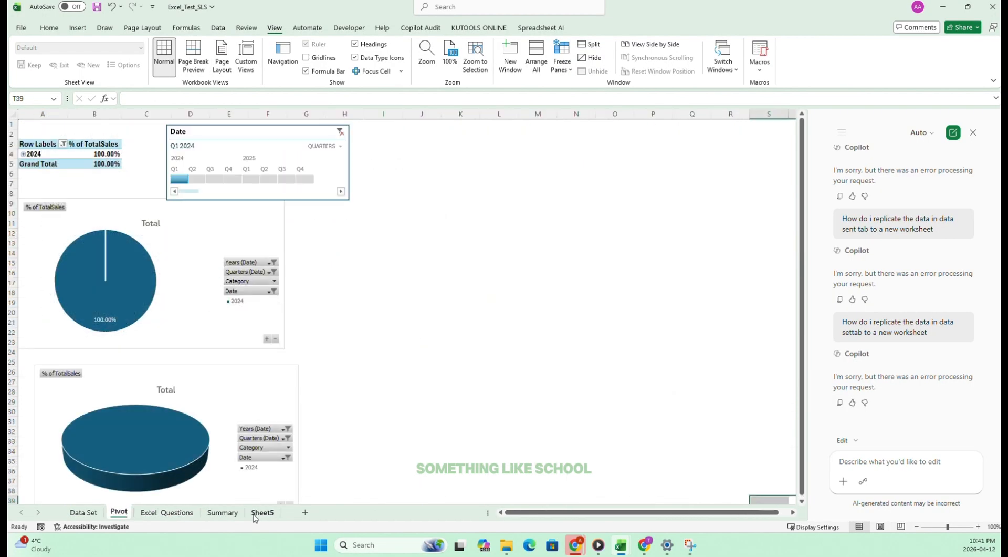
pyautogui.click(176, 512)
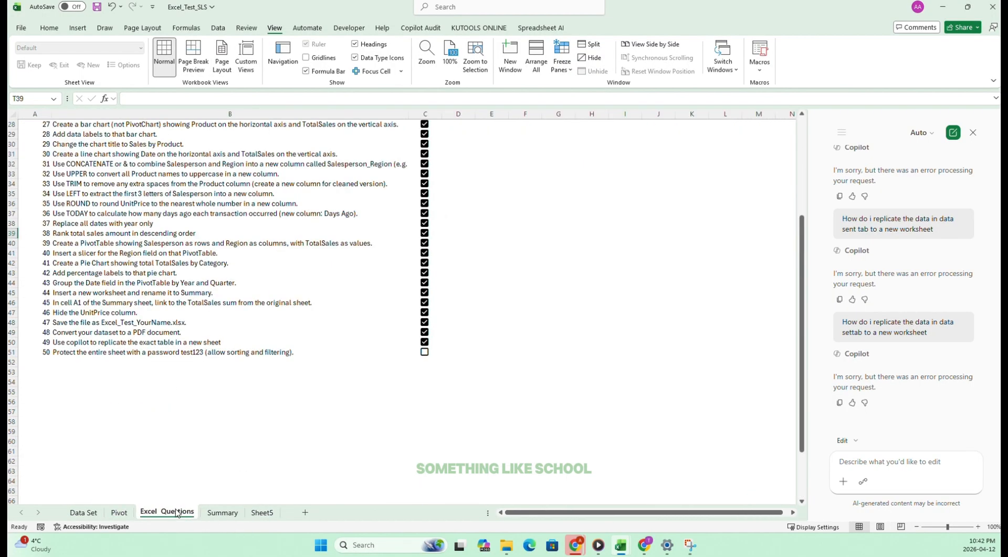
pyautogui.click(83, 348)
pyautogui.moveTo(277, 98); pyautogui.dragTo(254, 98)
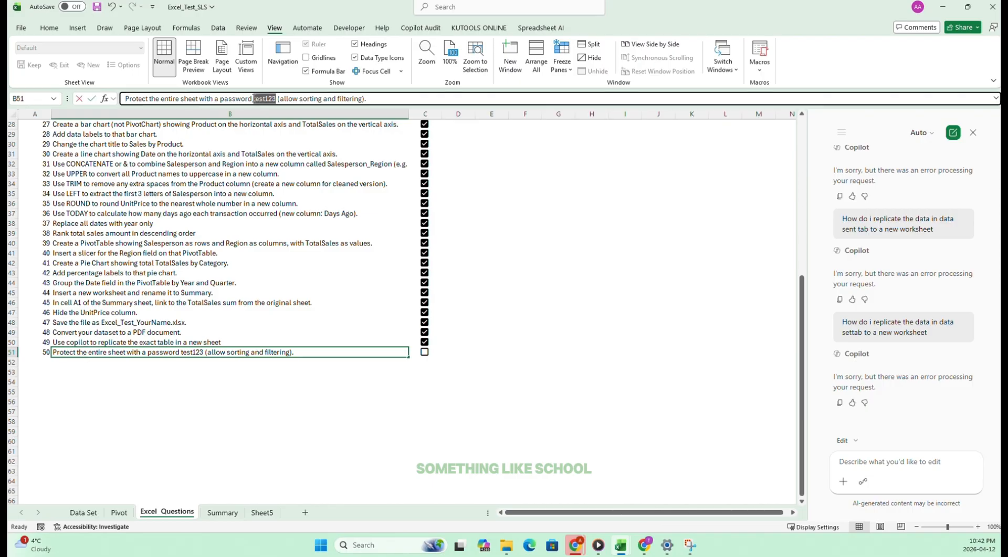
pyautogui.click(188, 462)
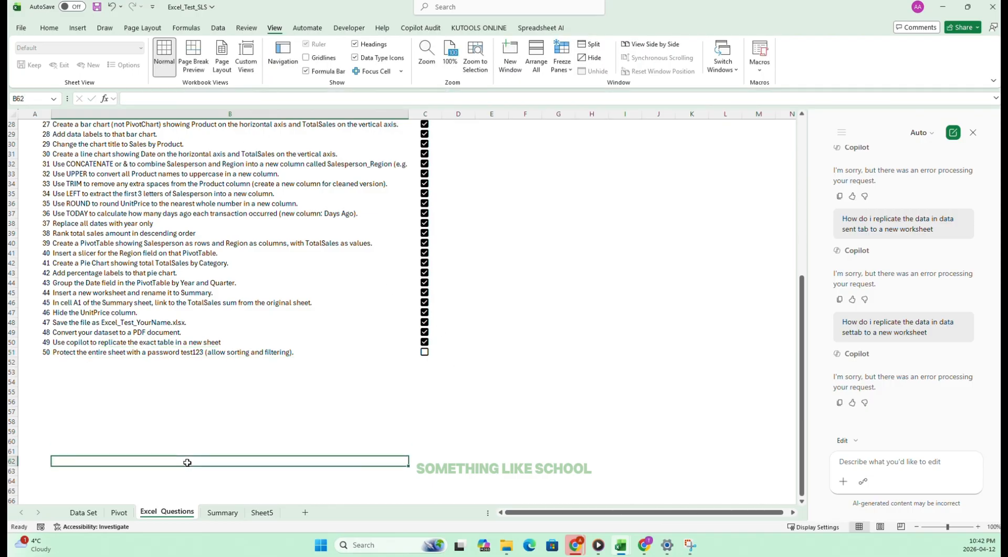
# Unprotect the Data Set sheet by entering the copied sheet password.
pyautogui.click(79, 512)
pyautogui.rightClick(79, 512)
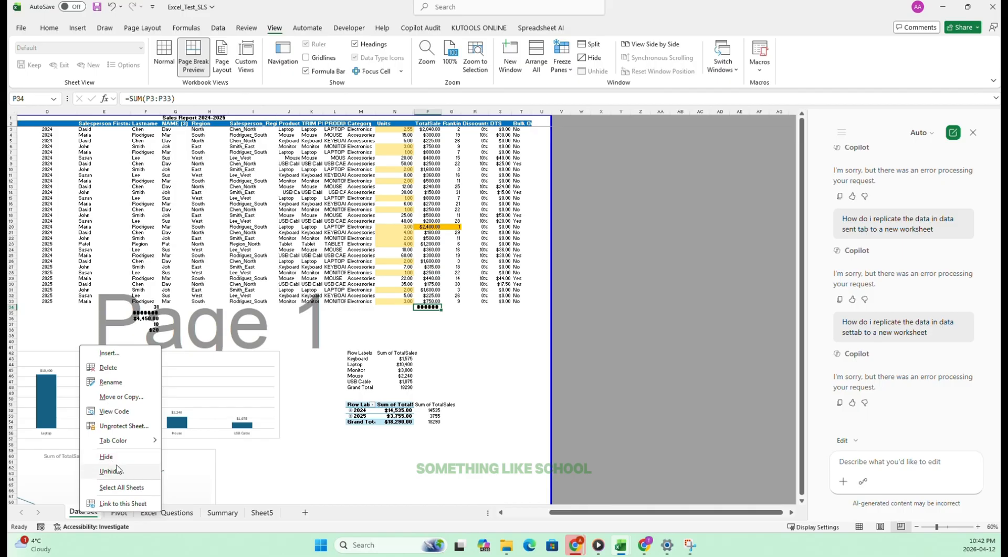
pyautogui.click(124, 426)
pyautogui.hotkey('ctrl', 'v')
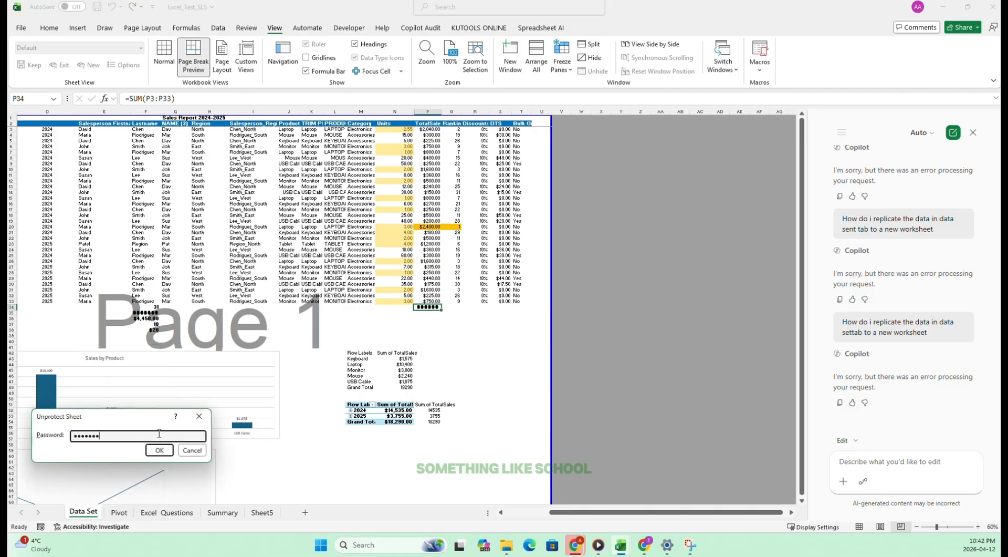
pyautogui.click(160, 450)
# Tick off task 50 on the Excel Questions sheet.
pyautogui.click(270, 513)
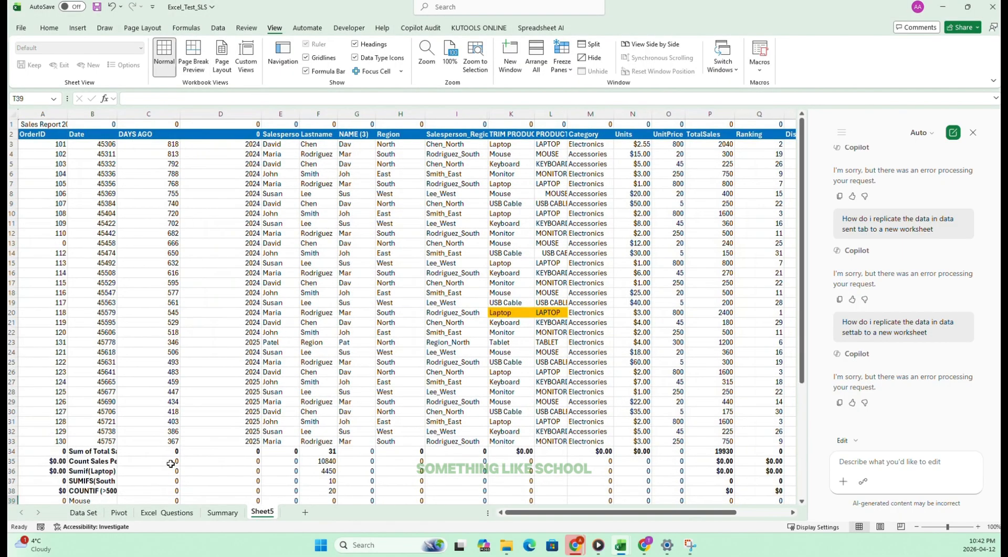
pyautogui.click(167, 512)
pyautogui.click(424, 354)
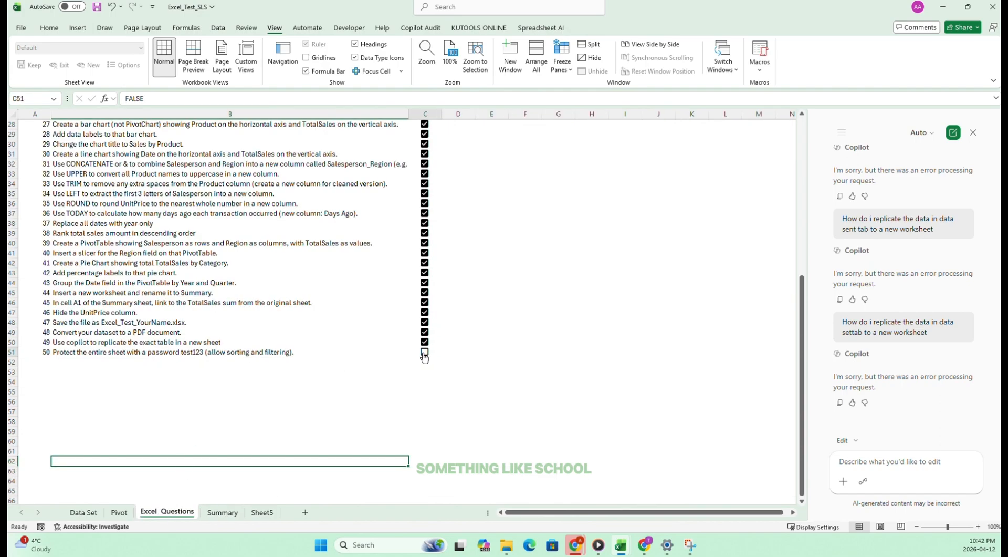
pyautogui.click(525, 314)
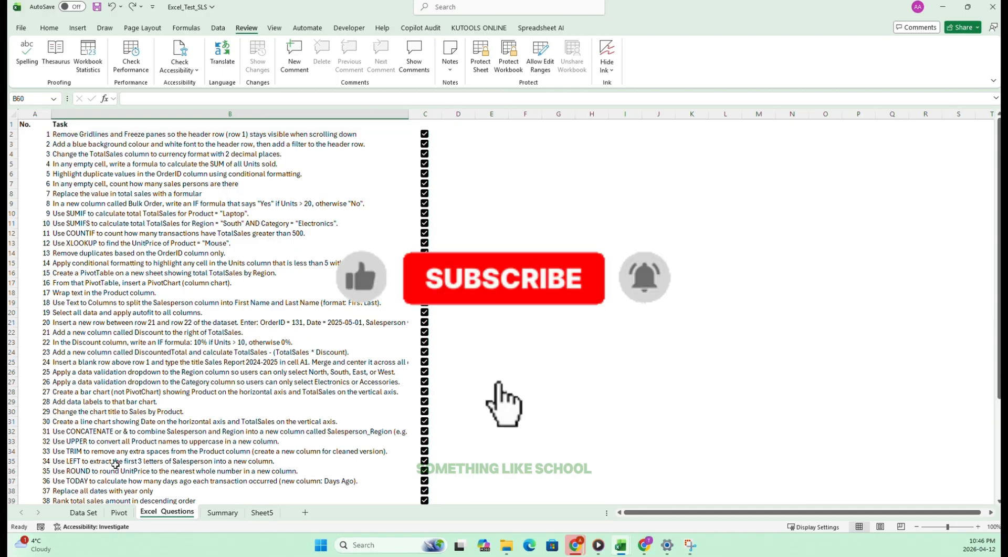
# Look over the finished Data Set and Pivot sheets.
pyautogui.click(83, 512)
pyautogui.click(119, 512)
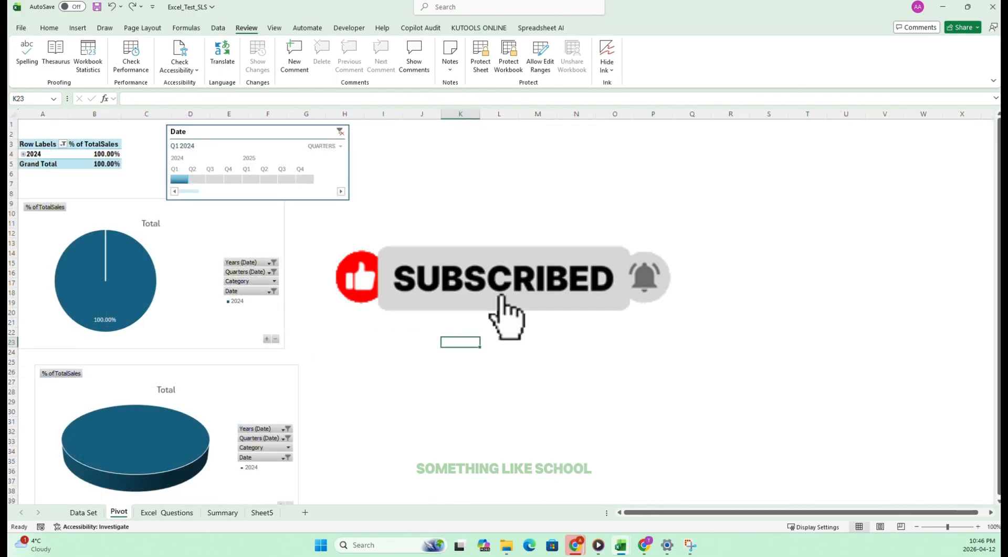